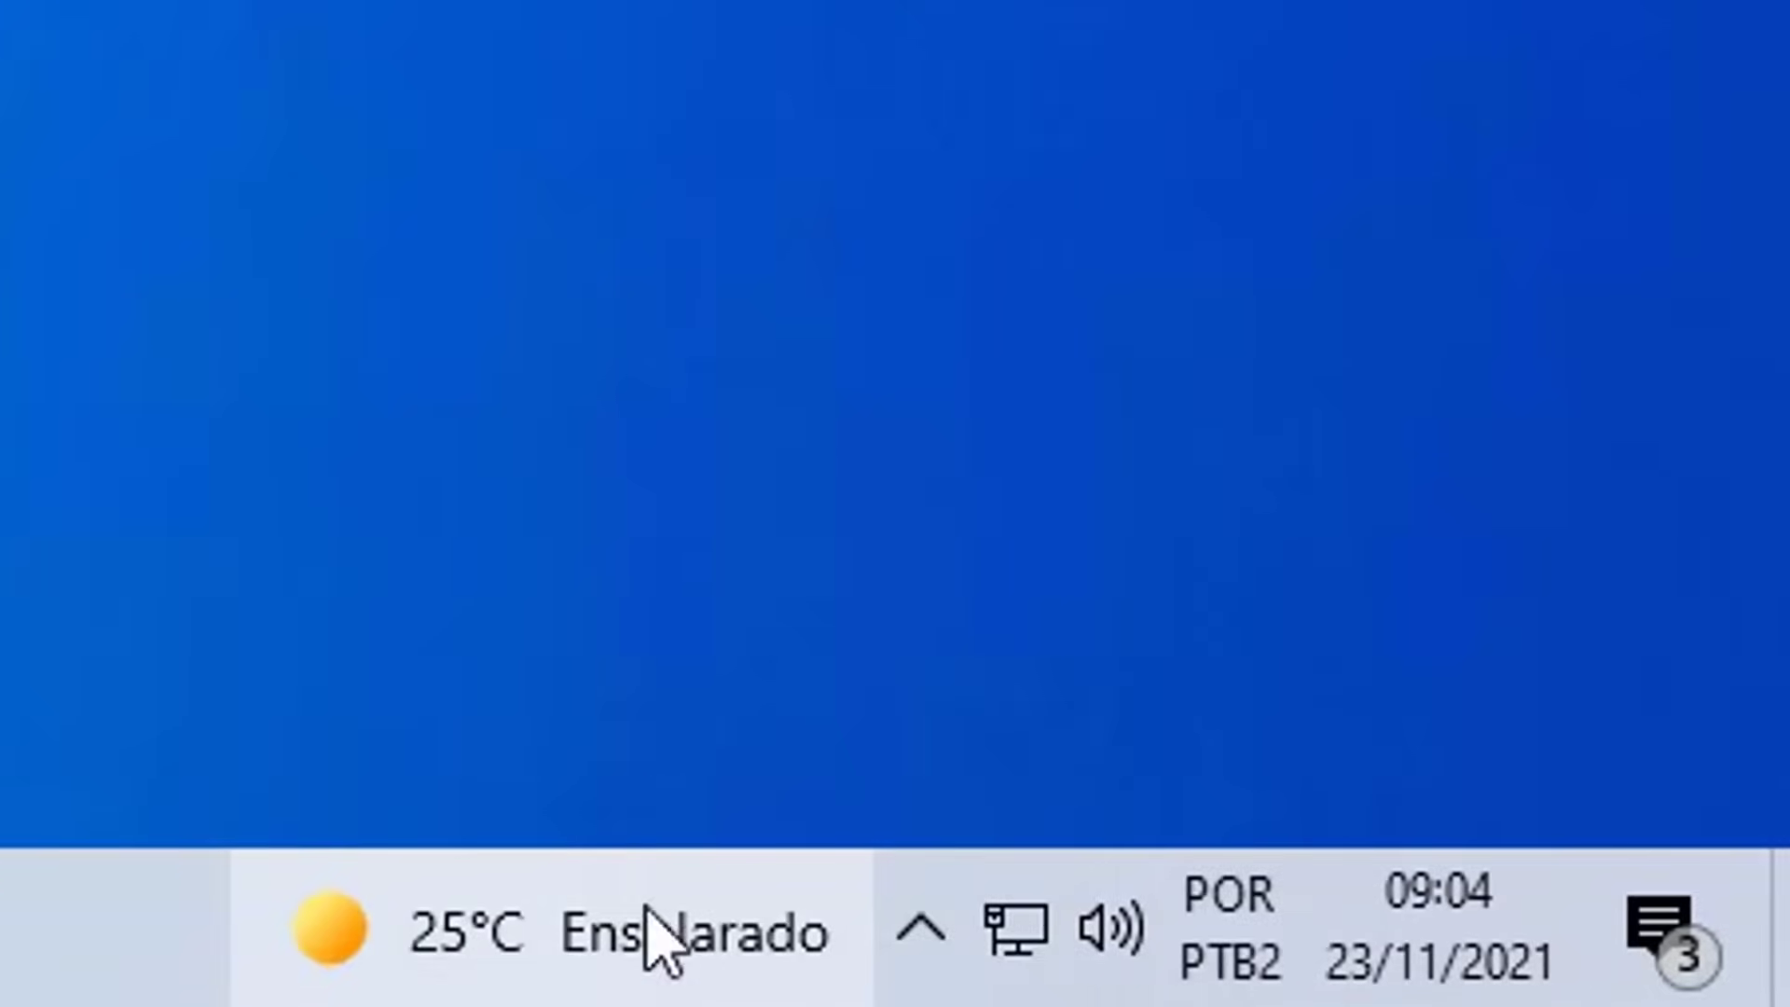
Turn off the "Notícias e interesses" weather widget on the taskbar
{"action": "right_click", "coordinate": [587, 953]}
{"action": "mouse_move", "coordinate": [1531, 586]}
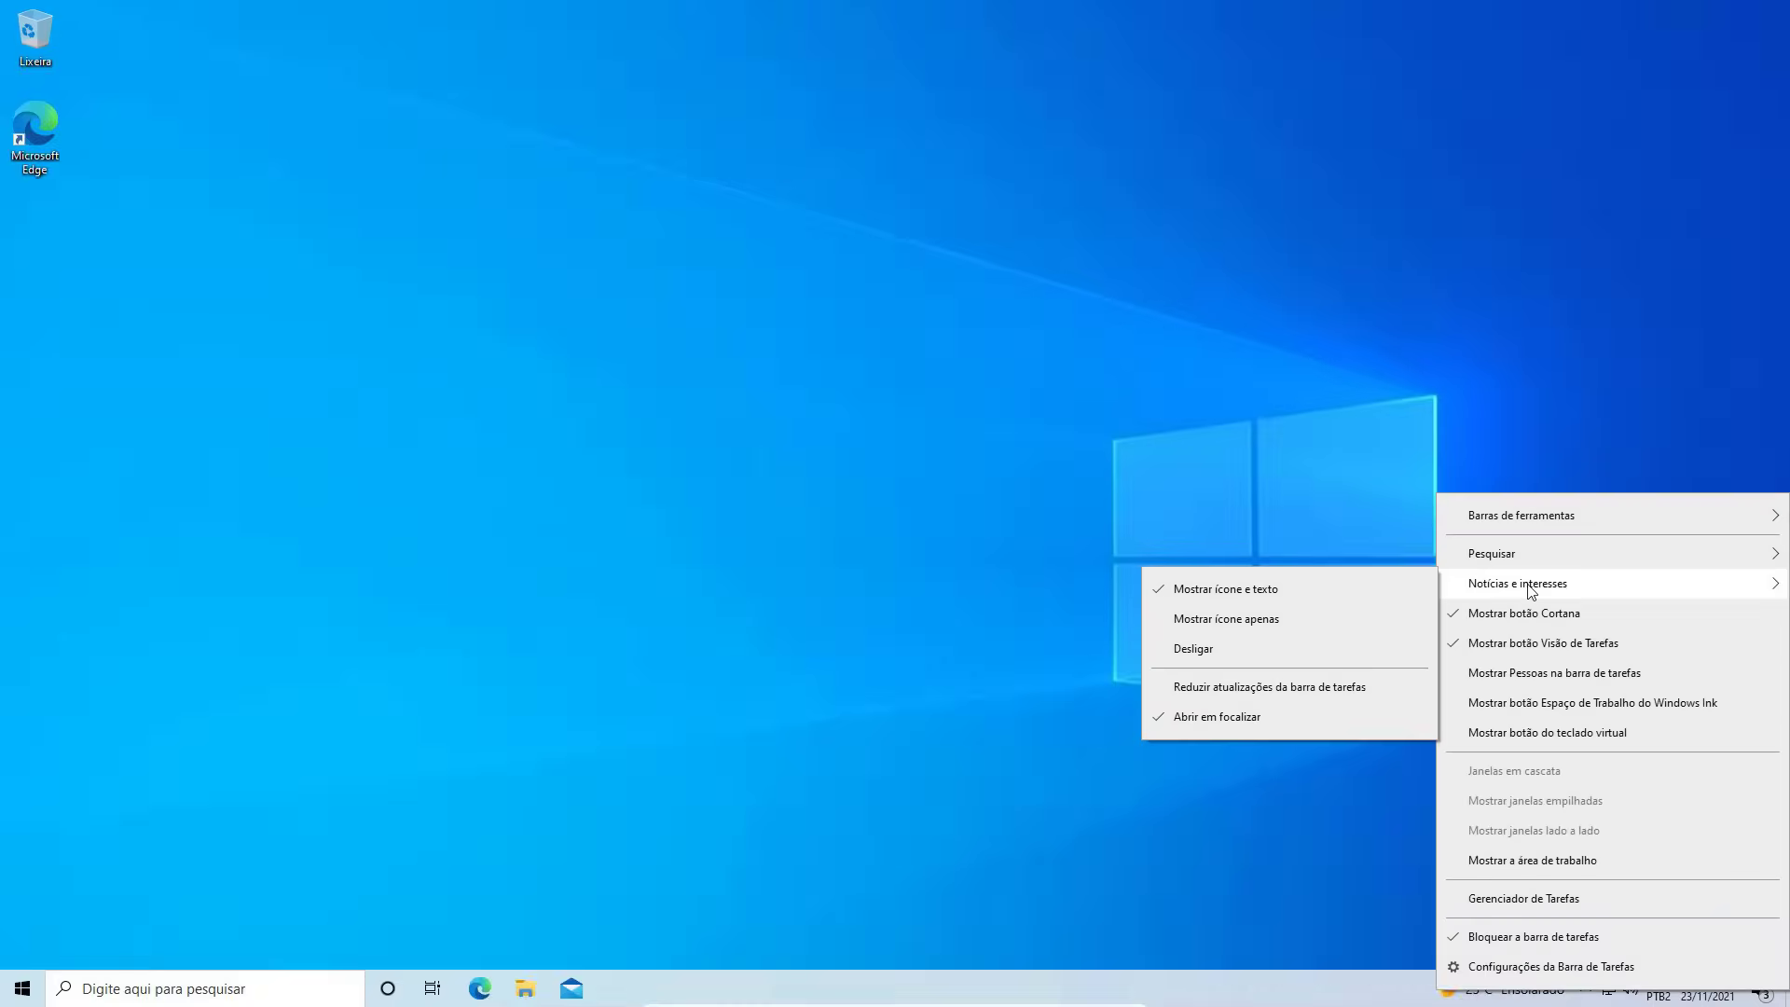
{"action": "left_click", "coordinate": [1211, 653]}
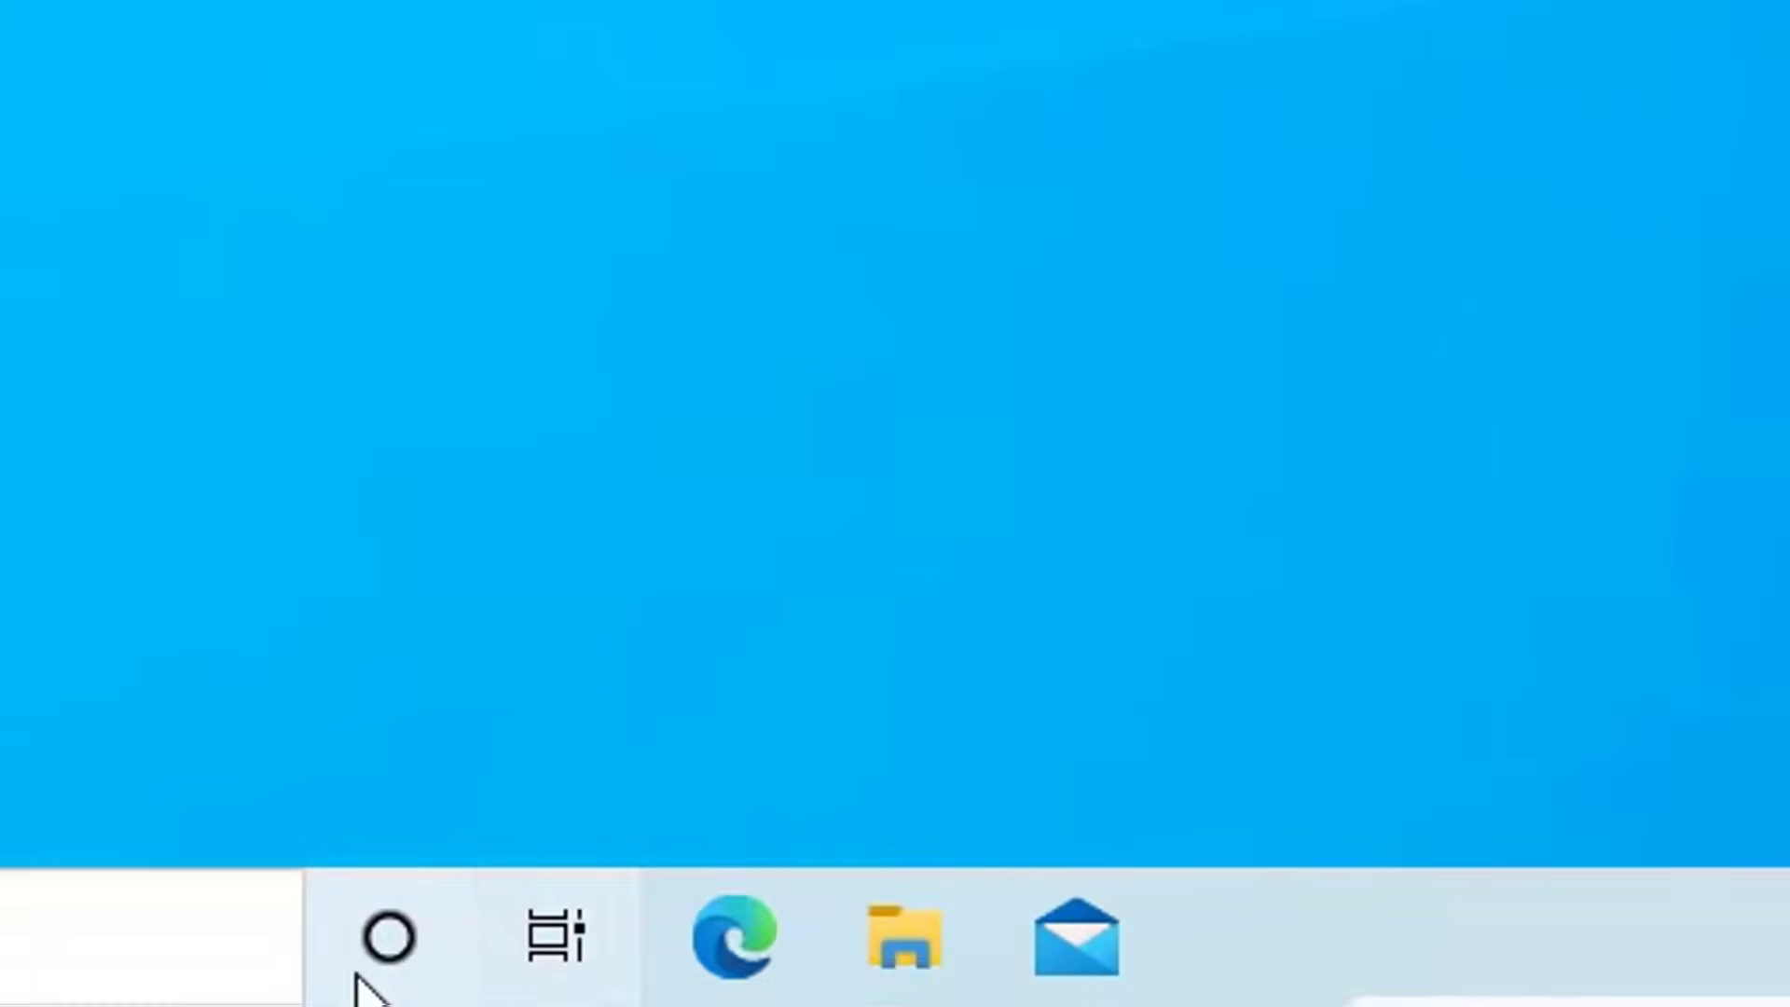
Unpin Mail, File Explorer and Microsoft Edge from the taskbar
{"action": "right_click", "coordinate": [1053, 965]}
{"action": "left_click", "coordinate": [923, 802]}
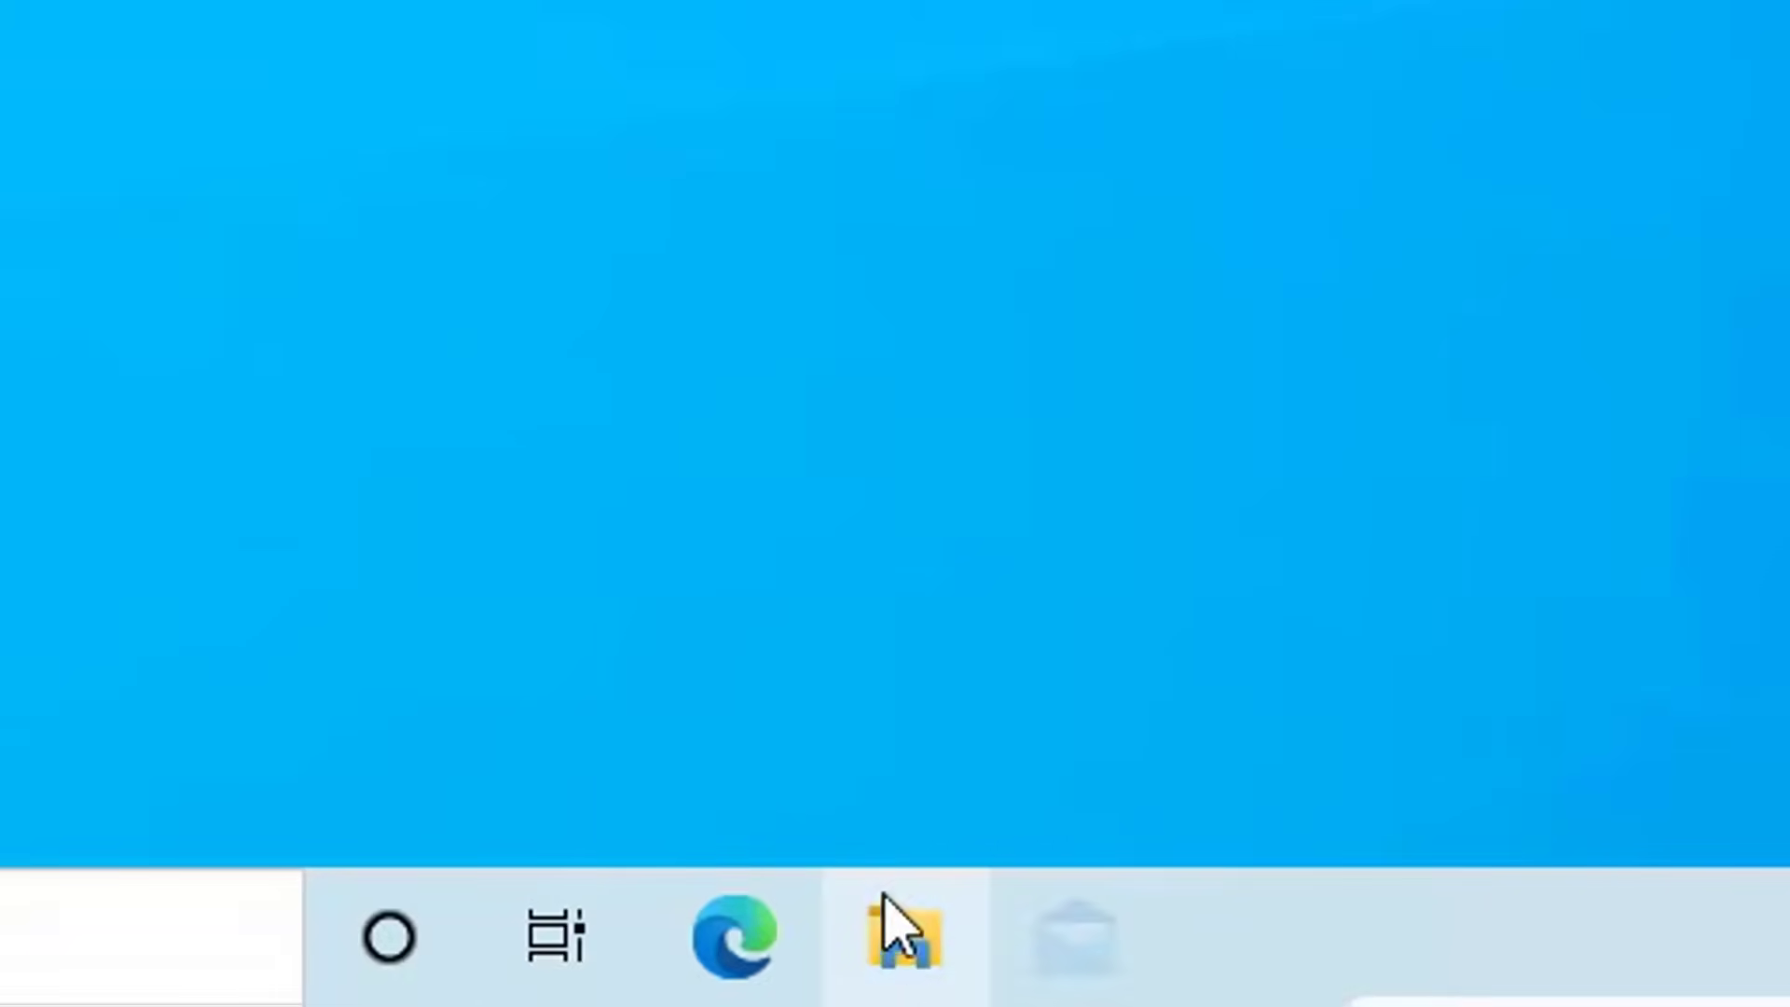
{"action": "right_click", "coordinate": [731, 942]}
{"action": "left_click", "coordinate": [685, 821]}
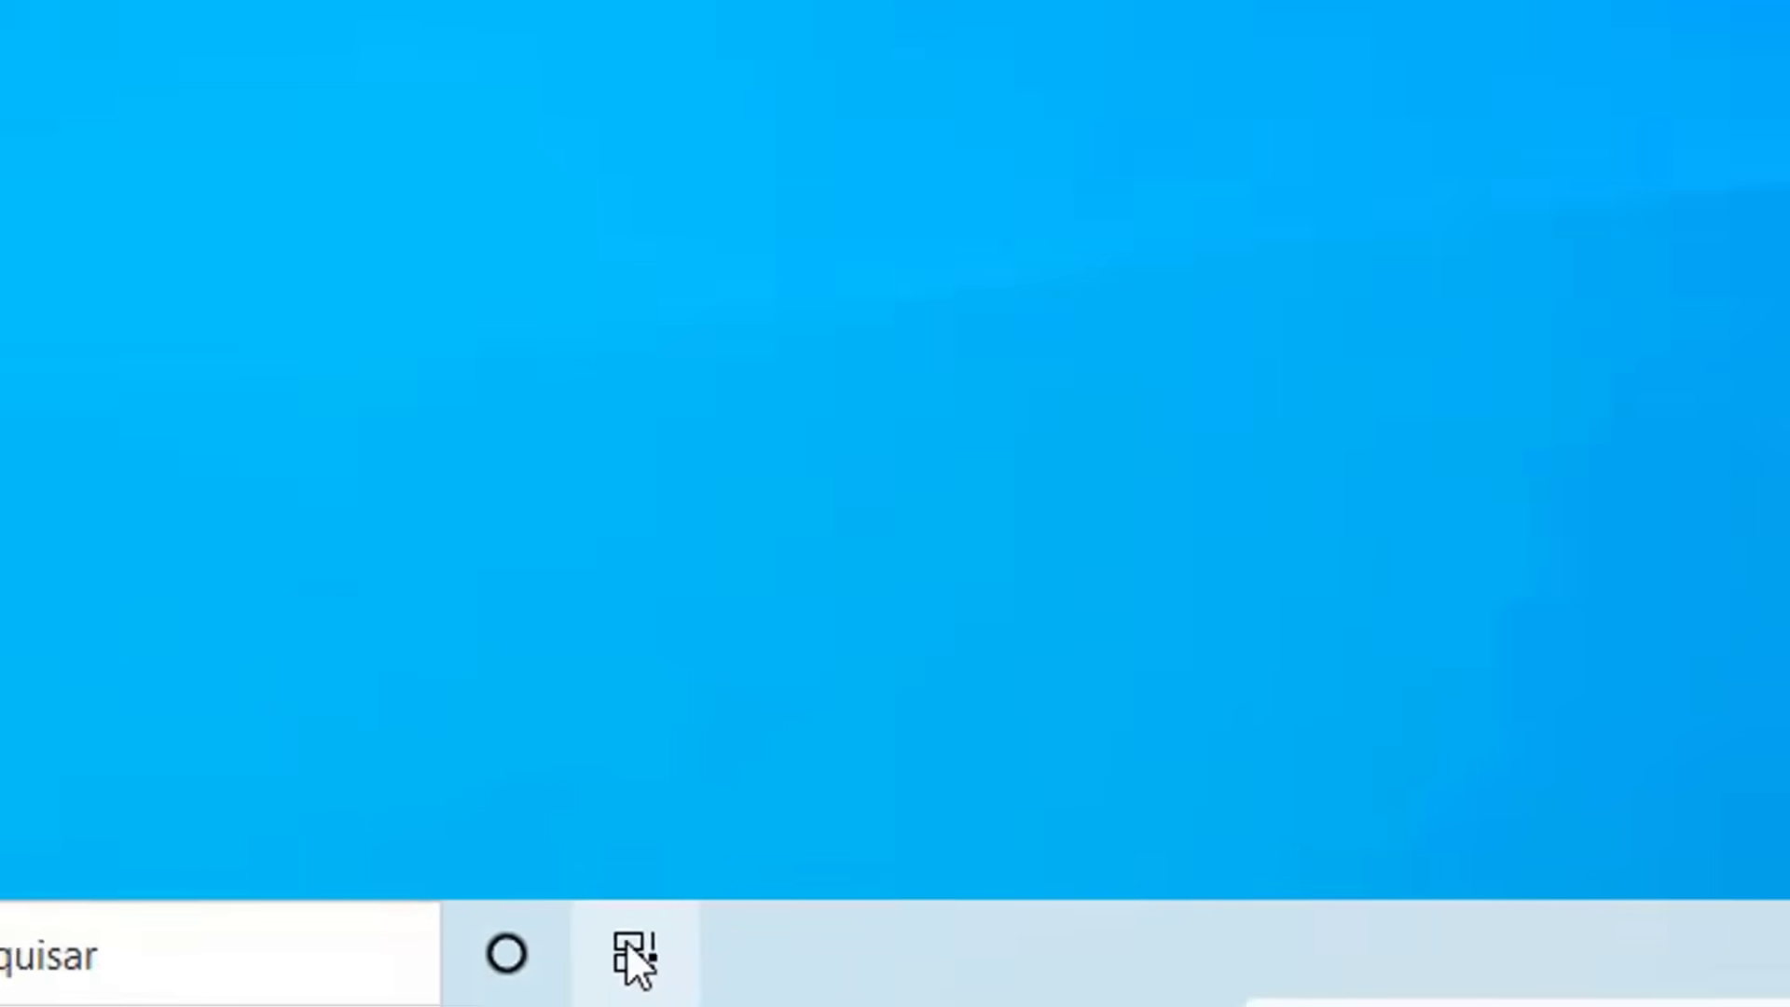
Hide the Cortana and Task View buttons on the taskbar
{"action": "right_click", "coordinate": [625, 943]}
{"action": "left_click", "coordinate": [601, 300]}
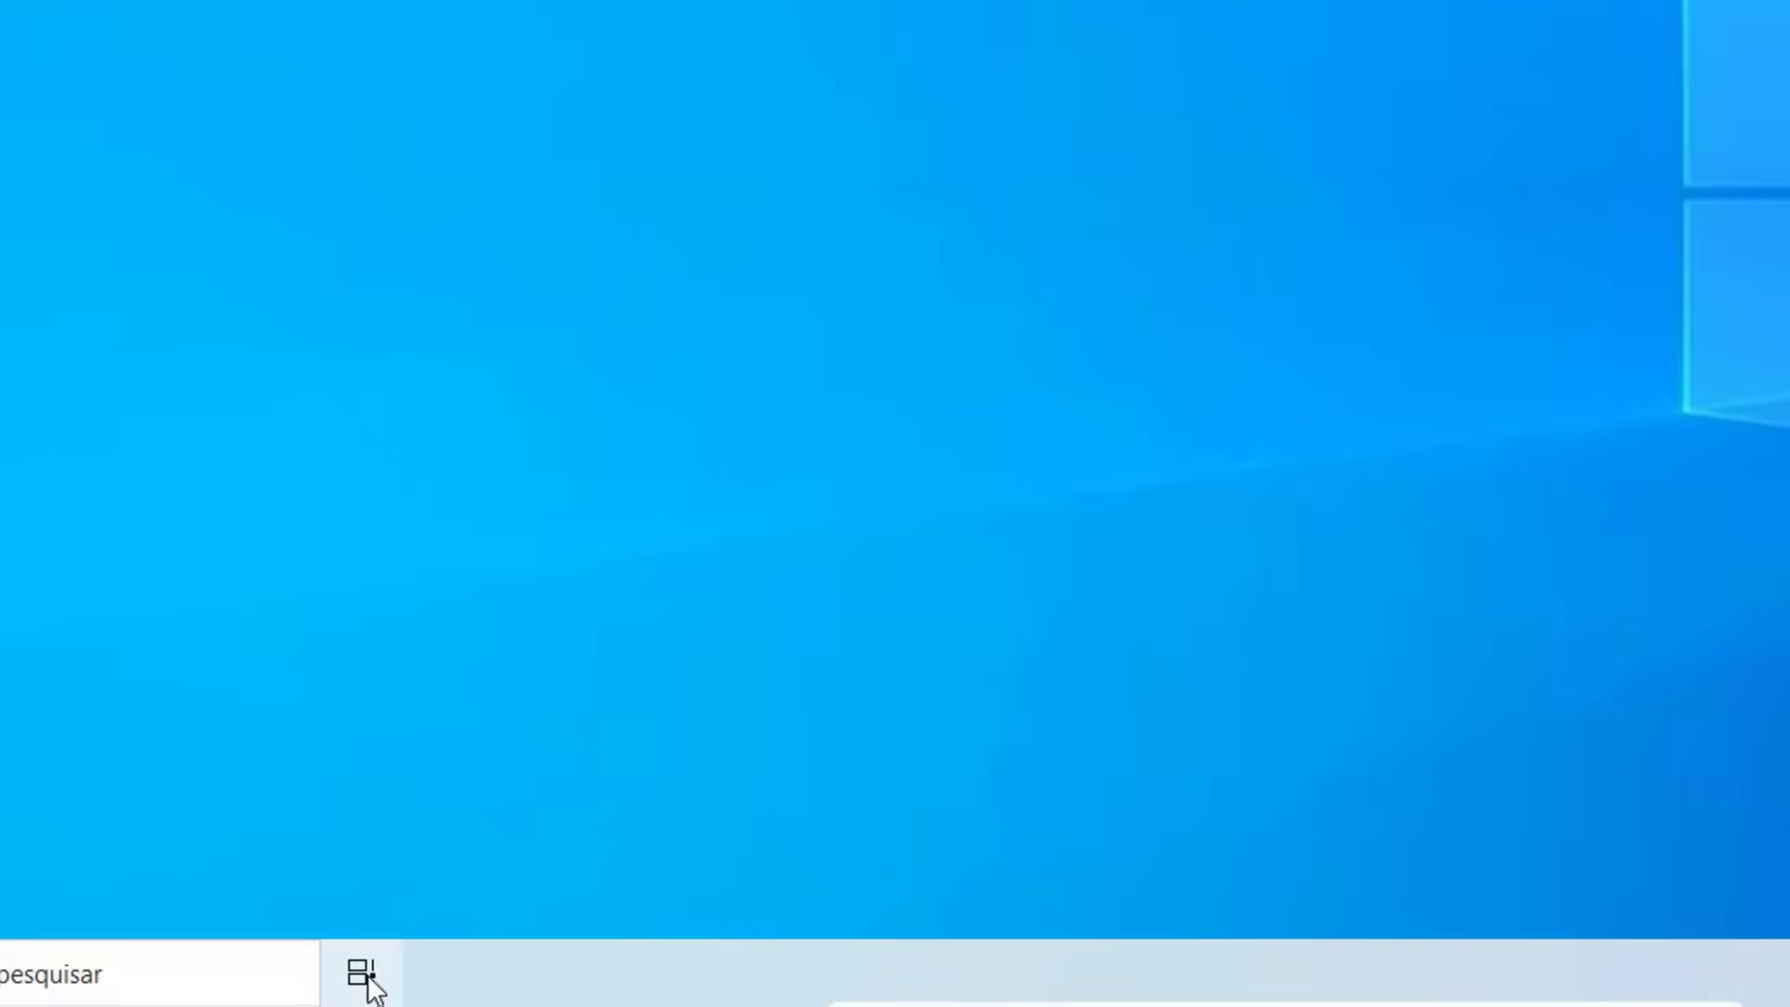
{"action": "right_click", "coordinate": [373, 989]}
{"action": "left_click", "coordinate": [551, 364]}
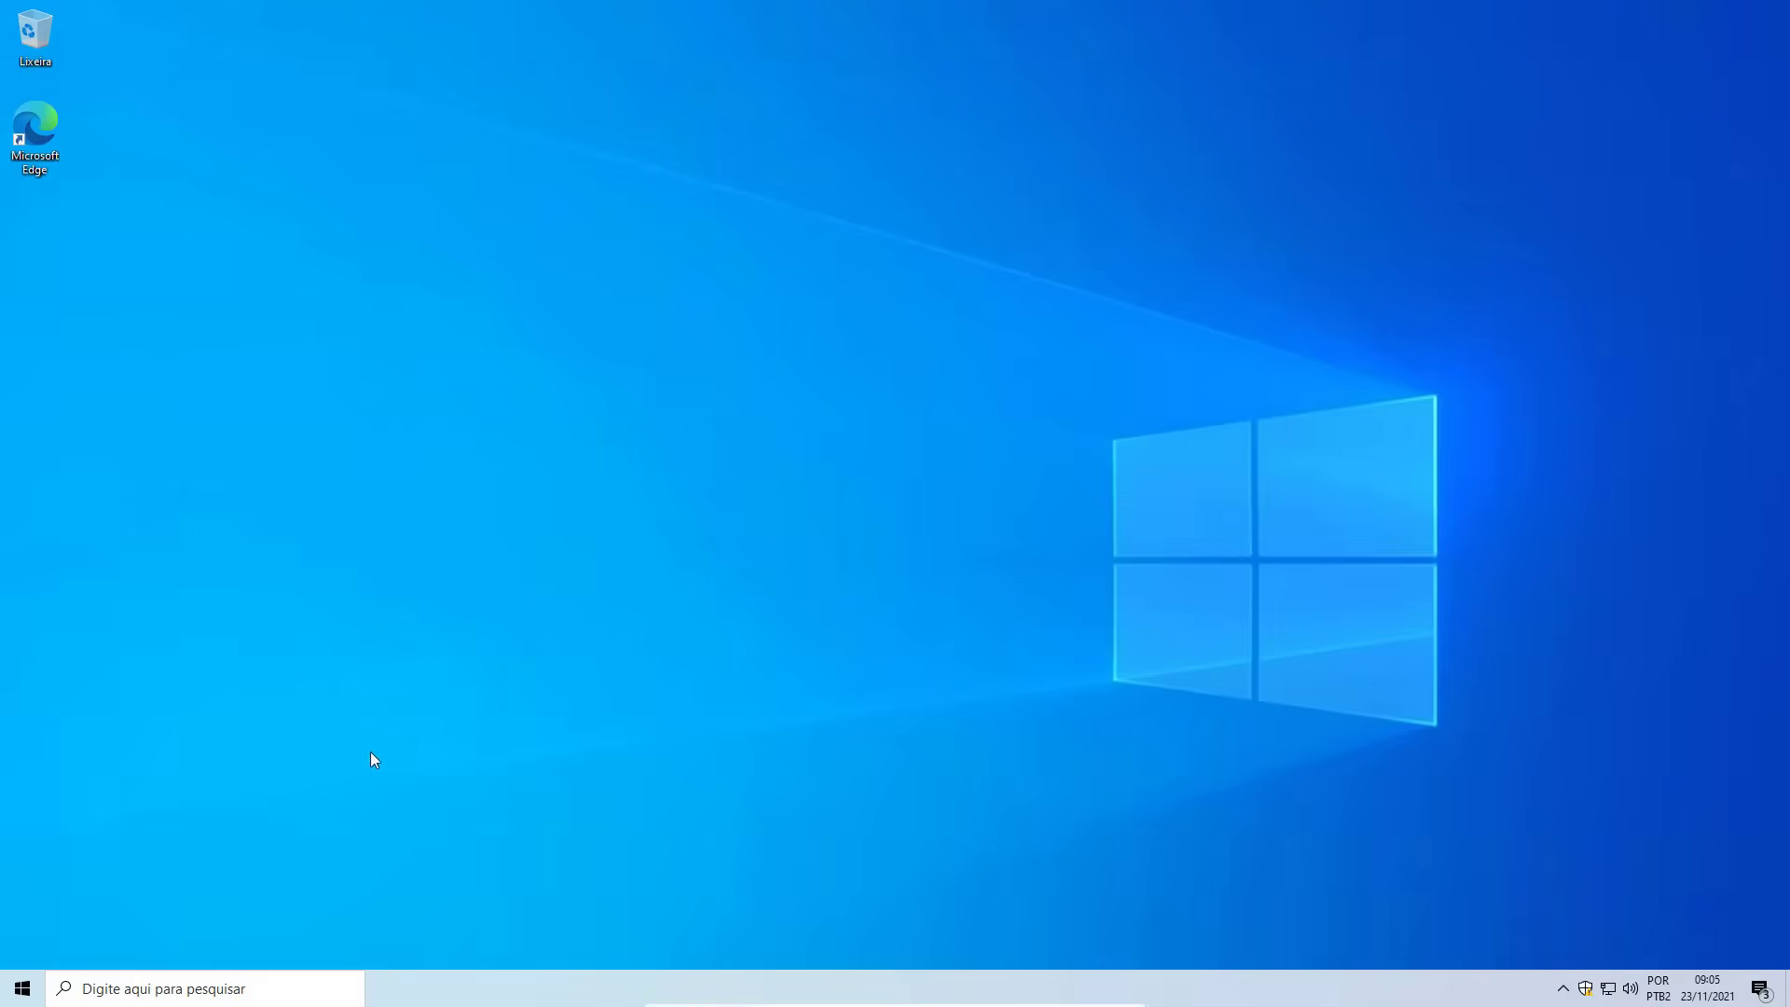
Enable automatic arrangement of the desktop icons ("Organizar ícones automaticamente")
{"action": "left_click_drag", "start_coordinate": [140, 210], "coordinate": [713, 770]}
{"action": "right_click", "coordinate": [338, 205]}
{"action": "mouse_move", "coordinate": [398, 223]}
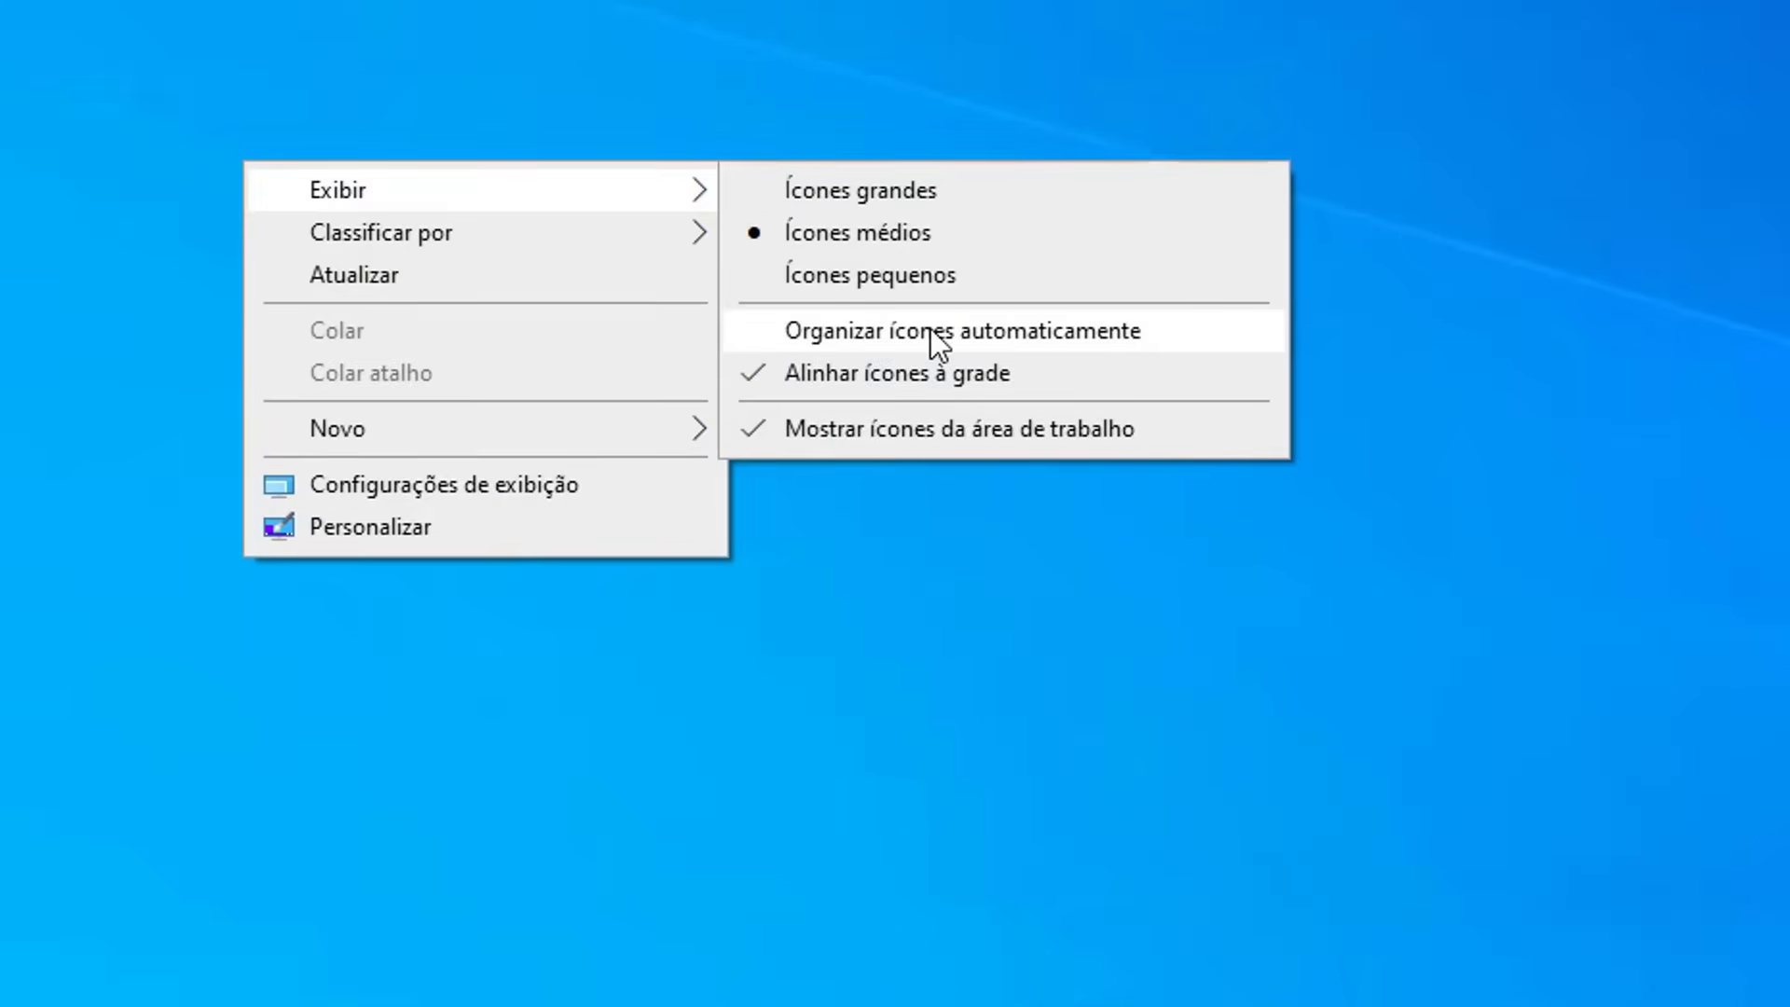
{"action": "left_click", "coordinate": [930, 328]}
Pin Ferramenta de Captura, Internet Explorer and Paint from the "Acessórios do Windows" folder to Start
{"action": "key", "text": "super"}
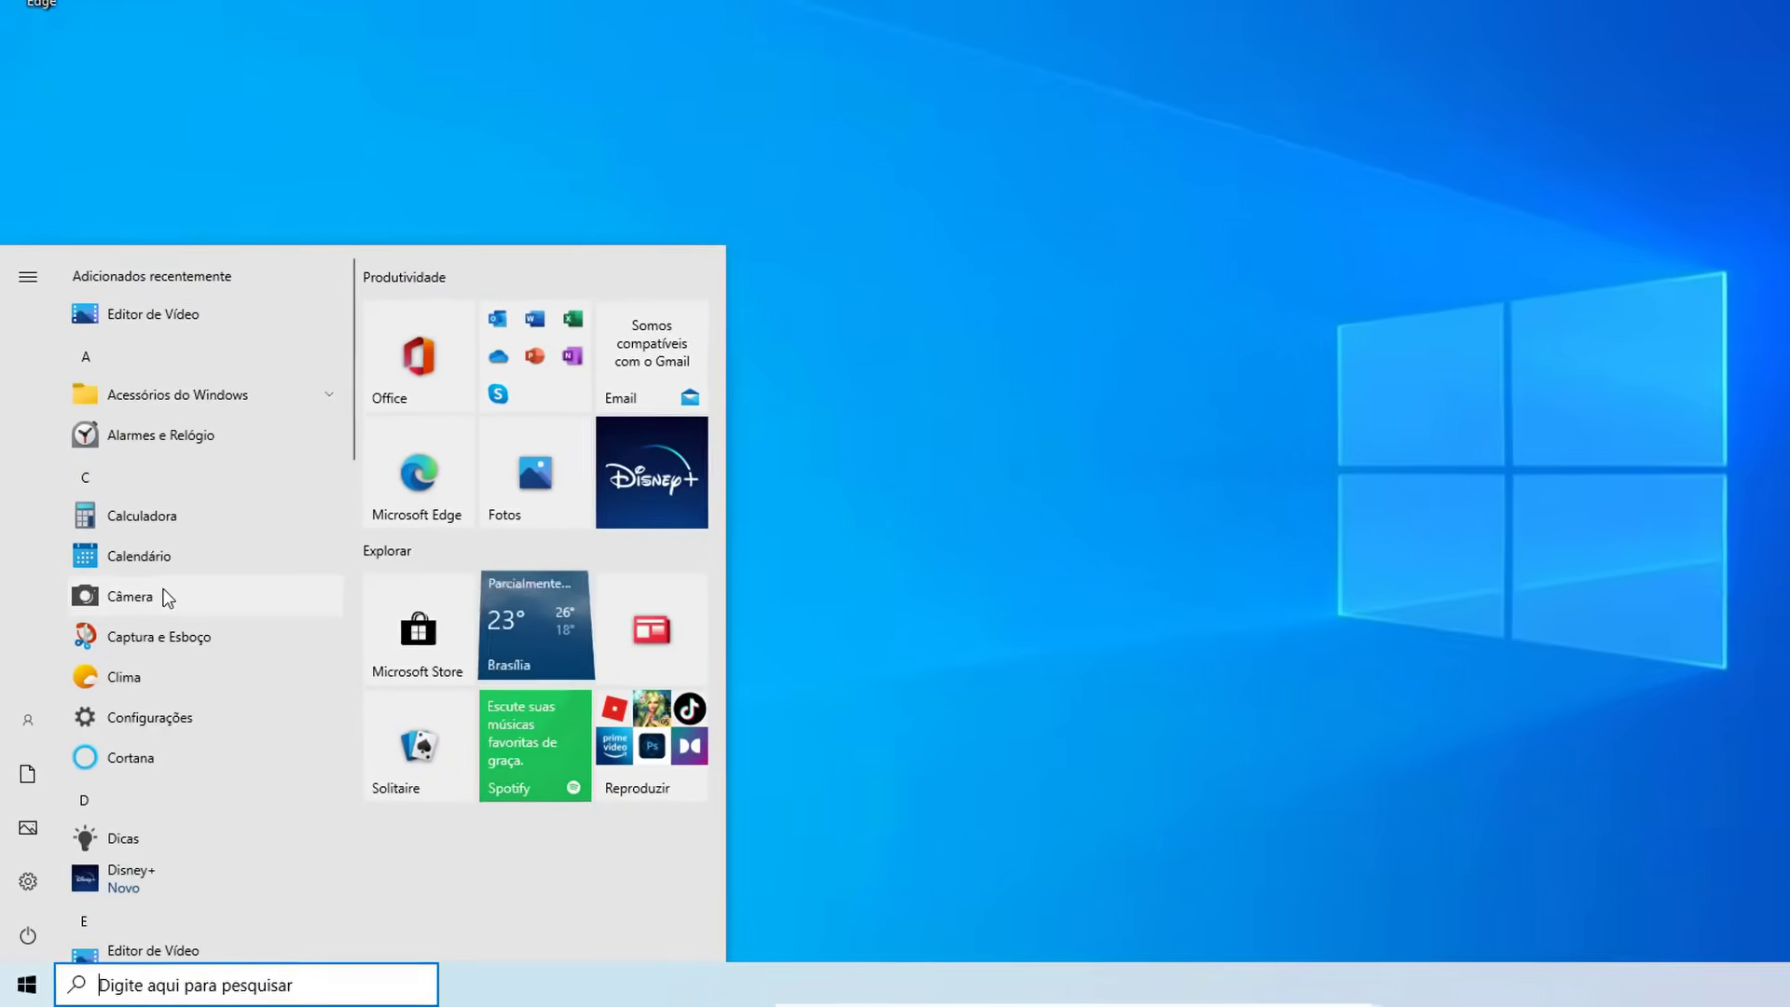
{"action": "left_click", "coordinate": [172, 394]}
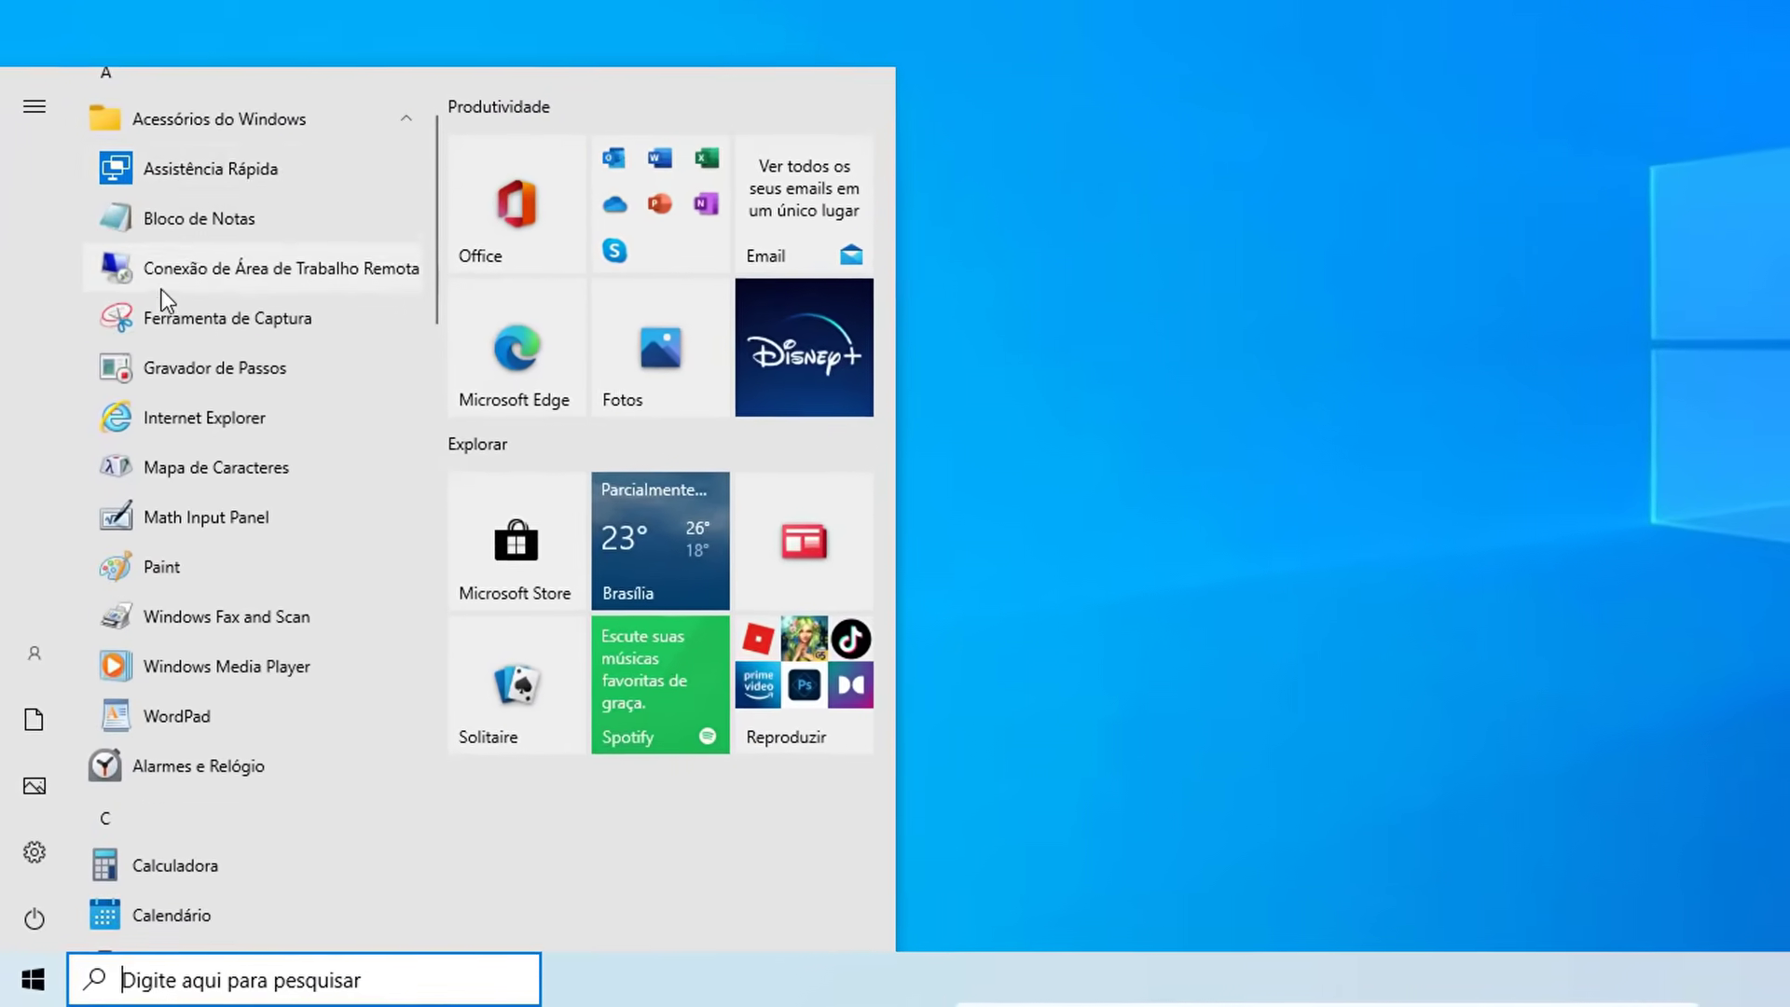
{"action": "right_click", "coordinate": [164, 310]}
{"action": "left_click", "coordinate": [282, 328]}
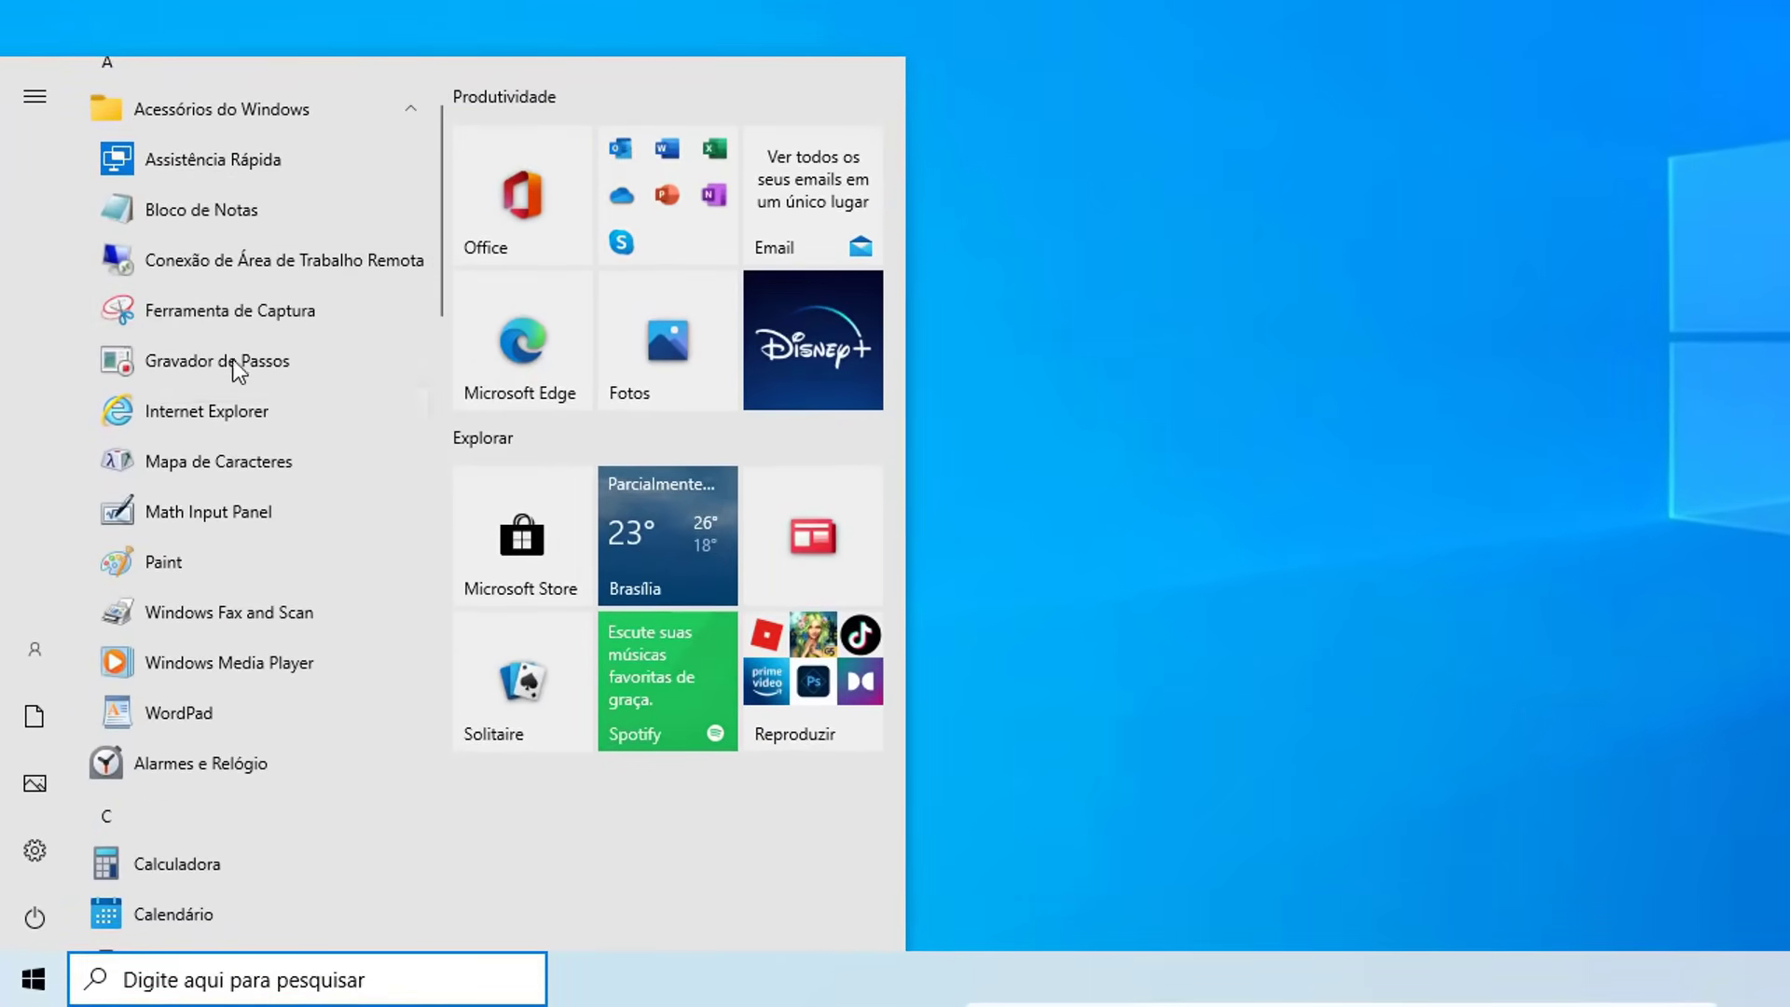
{"action": "right_click", "coordinate": [180, 414]}
{"action": "left_click", "coordinate": [276, 437]}
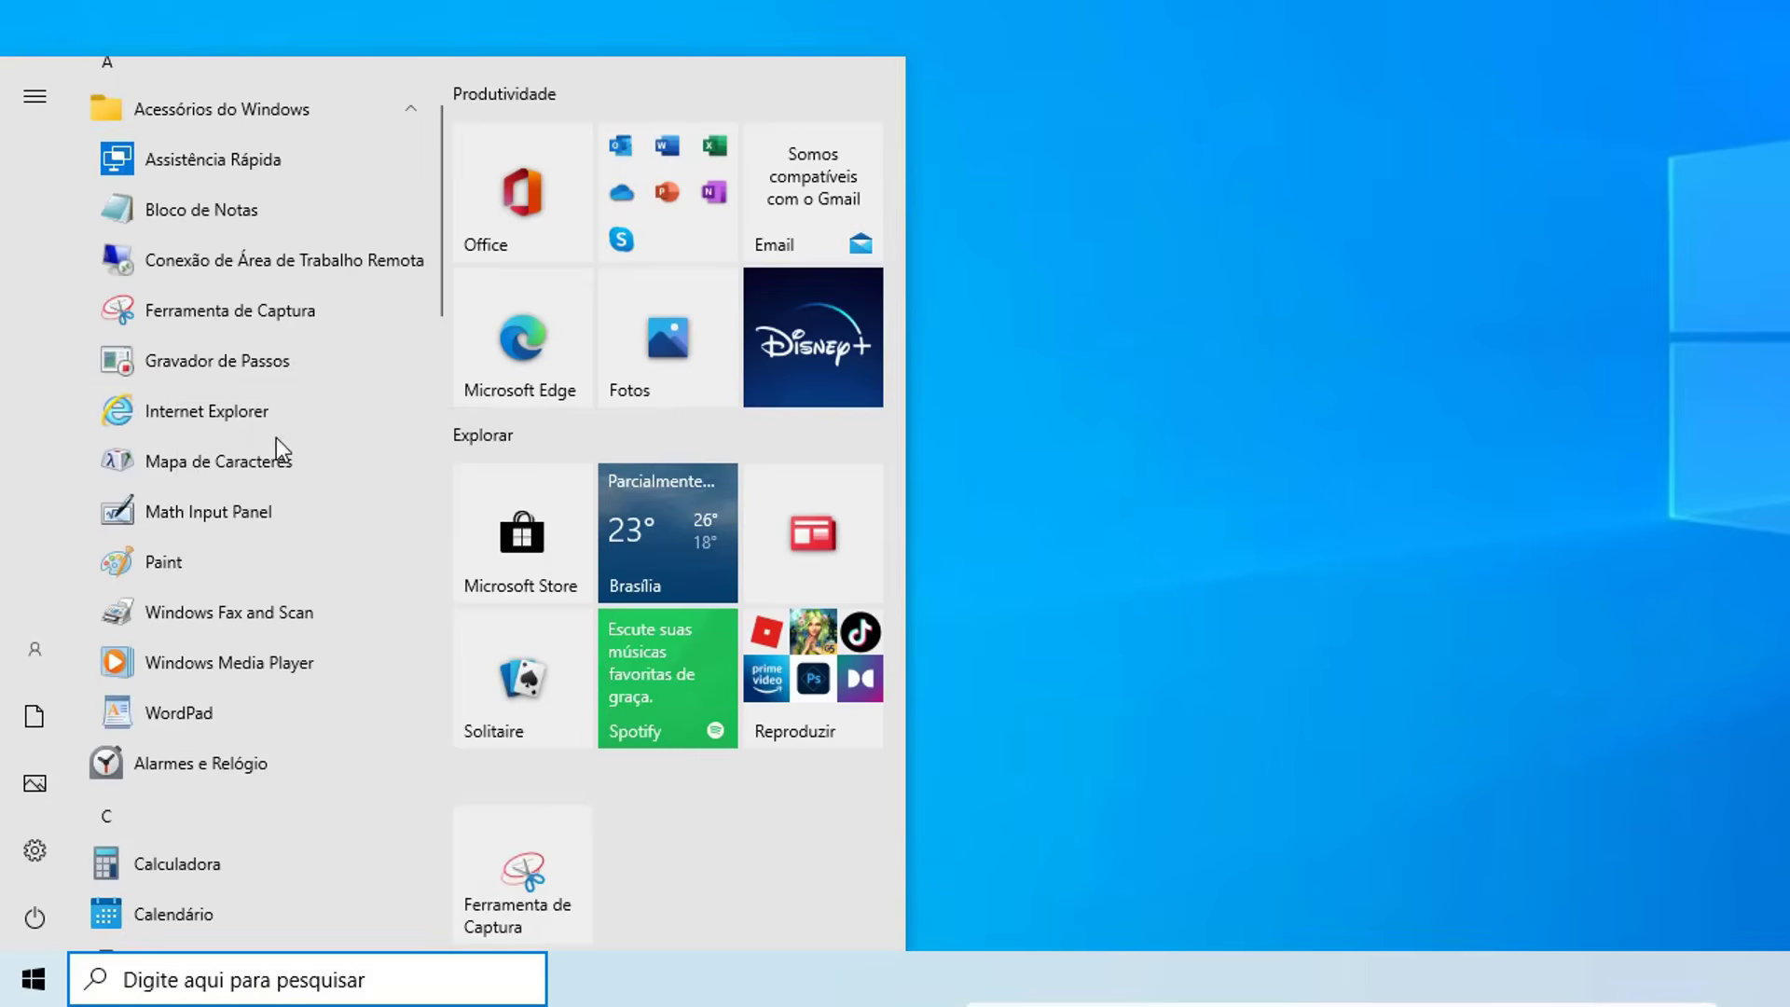
{"action": "right_click", "coordinate": [164, 561]}
{"action": "left_click", "coordinate": [261, 575]}
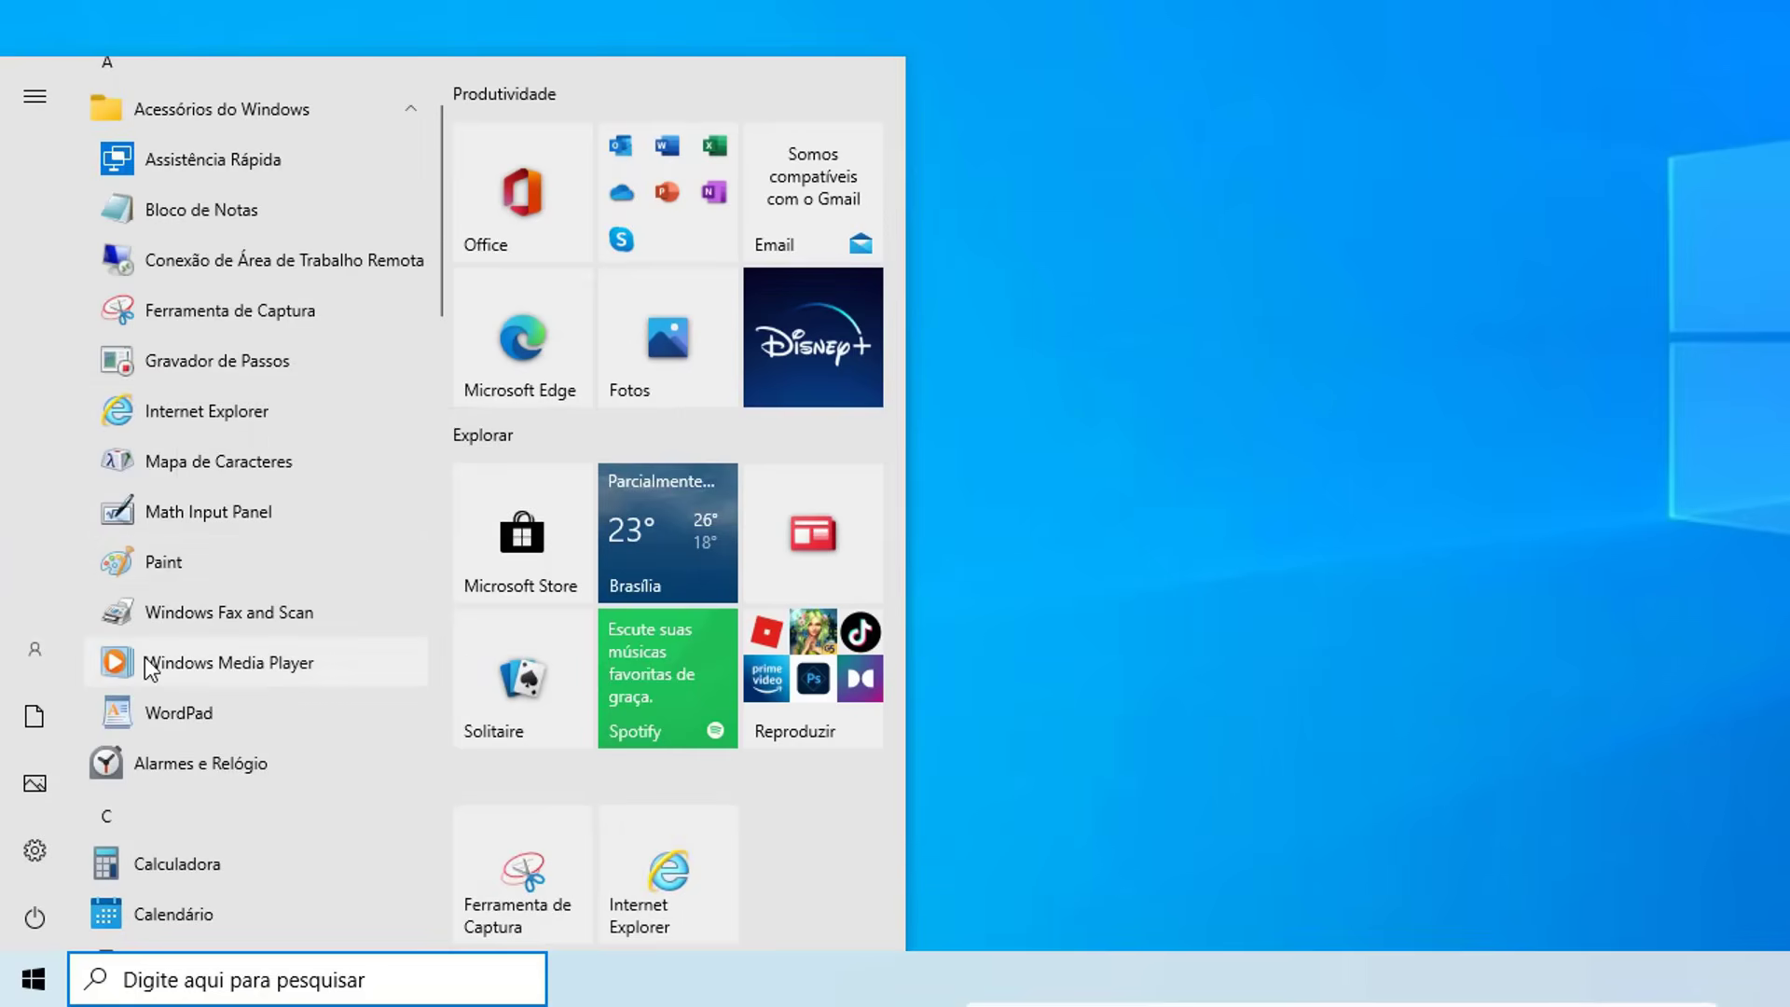
Pin the Calculadora and Câmera apps to Start
{"action": "scroll", "coordinate": [144, 653], "scroll_direction": "down", "scroll_amount": 1}
{"action": "scroll", "coordinate": [144, 652], "scroll_direction": "down", "scroll_amount": 3}
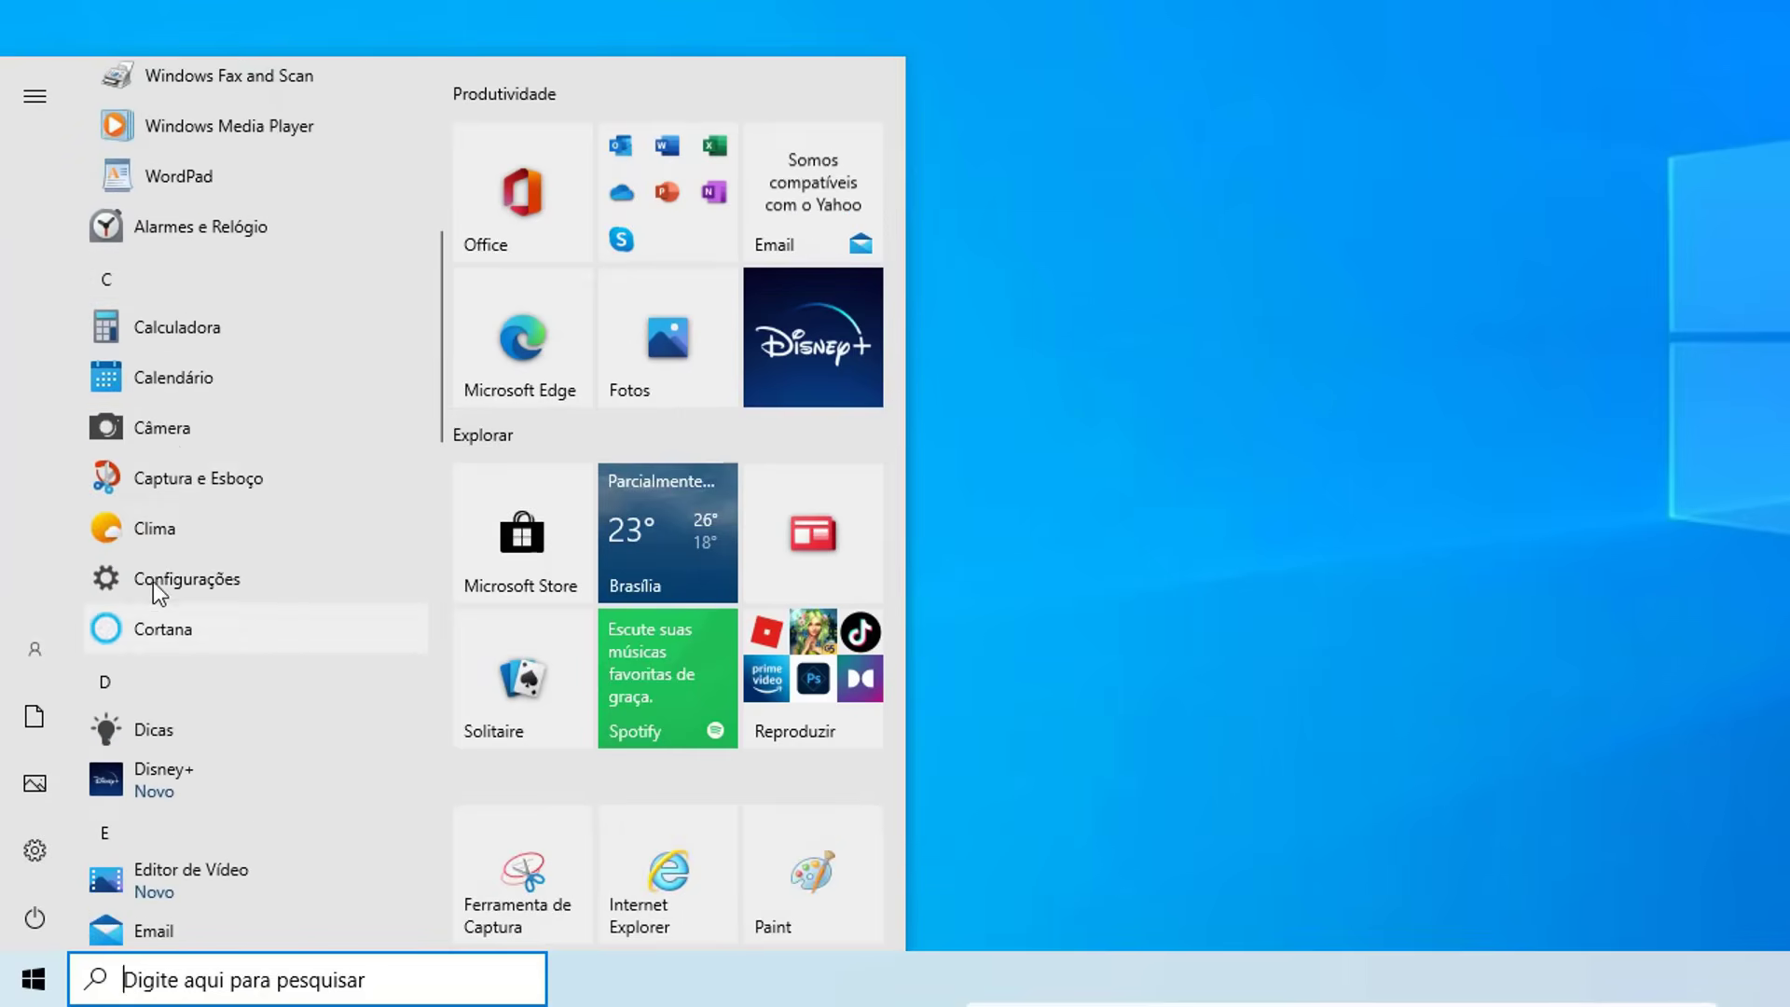
{"action": "right_click", "coordinate": [164, 330]}
{"action": "left_click", "coordinate": [244, 366]}
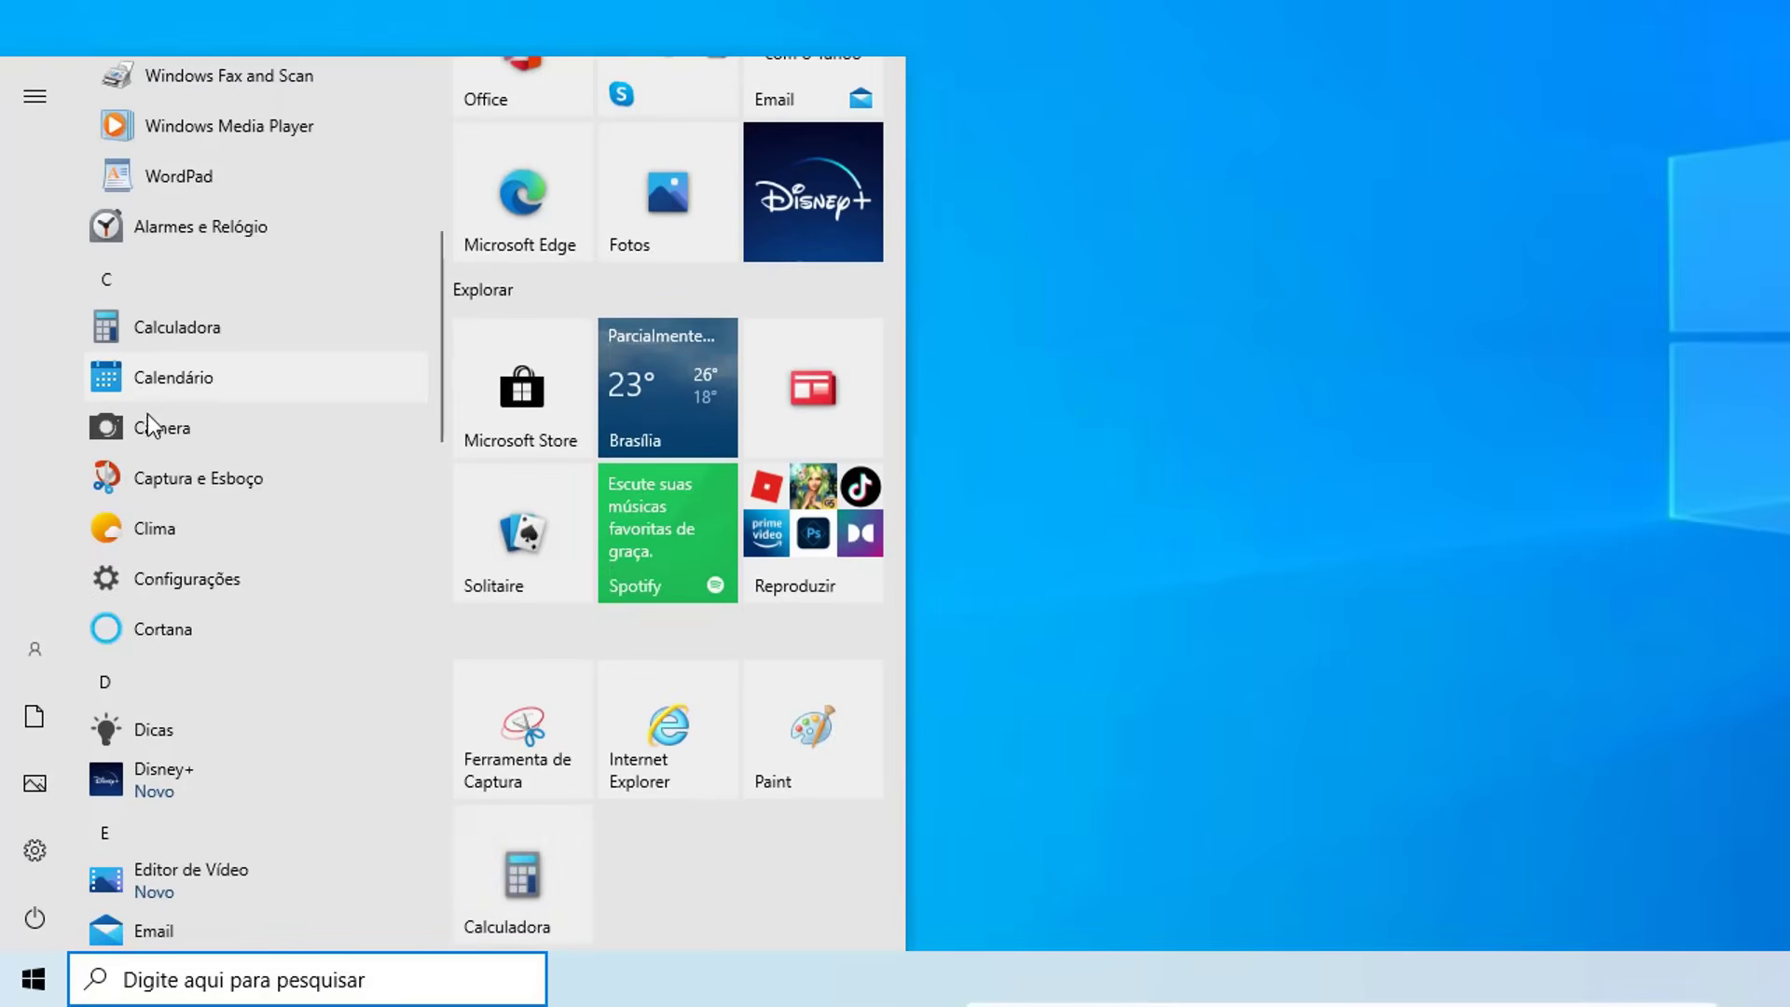
{"action": "right_click", "coordinate": [153, 435]}
{"action": "left_click", "coordinate": [191, 453]}
Uninstall the Clima app from the Start app list
{"action": "scroll", "coordinate": [159, 466], "scroll_direction": "down", "scroll_amount": 2}
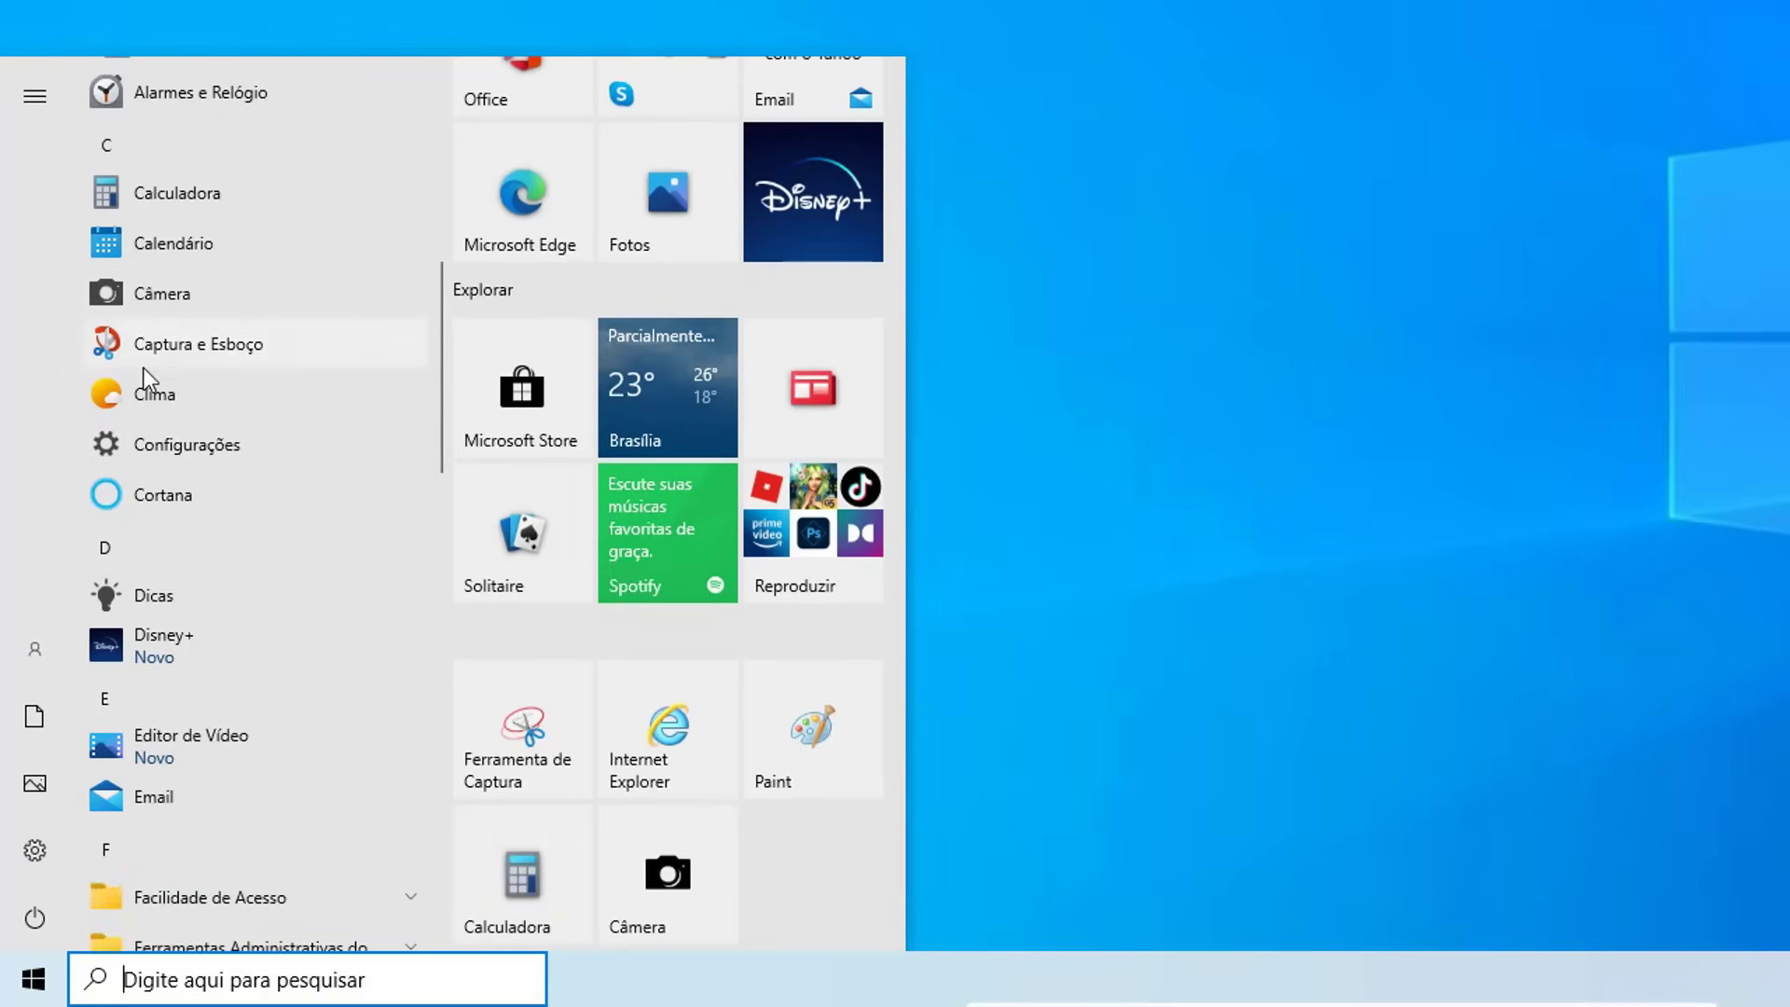
{"action": "right_click", "coordinate": [145, 390]}
{"action": "left_click", "coordinate": [228, 499]}
{"action": "left_click", "coordinate": [355, 322]}
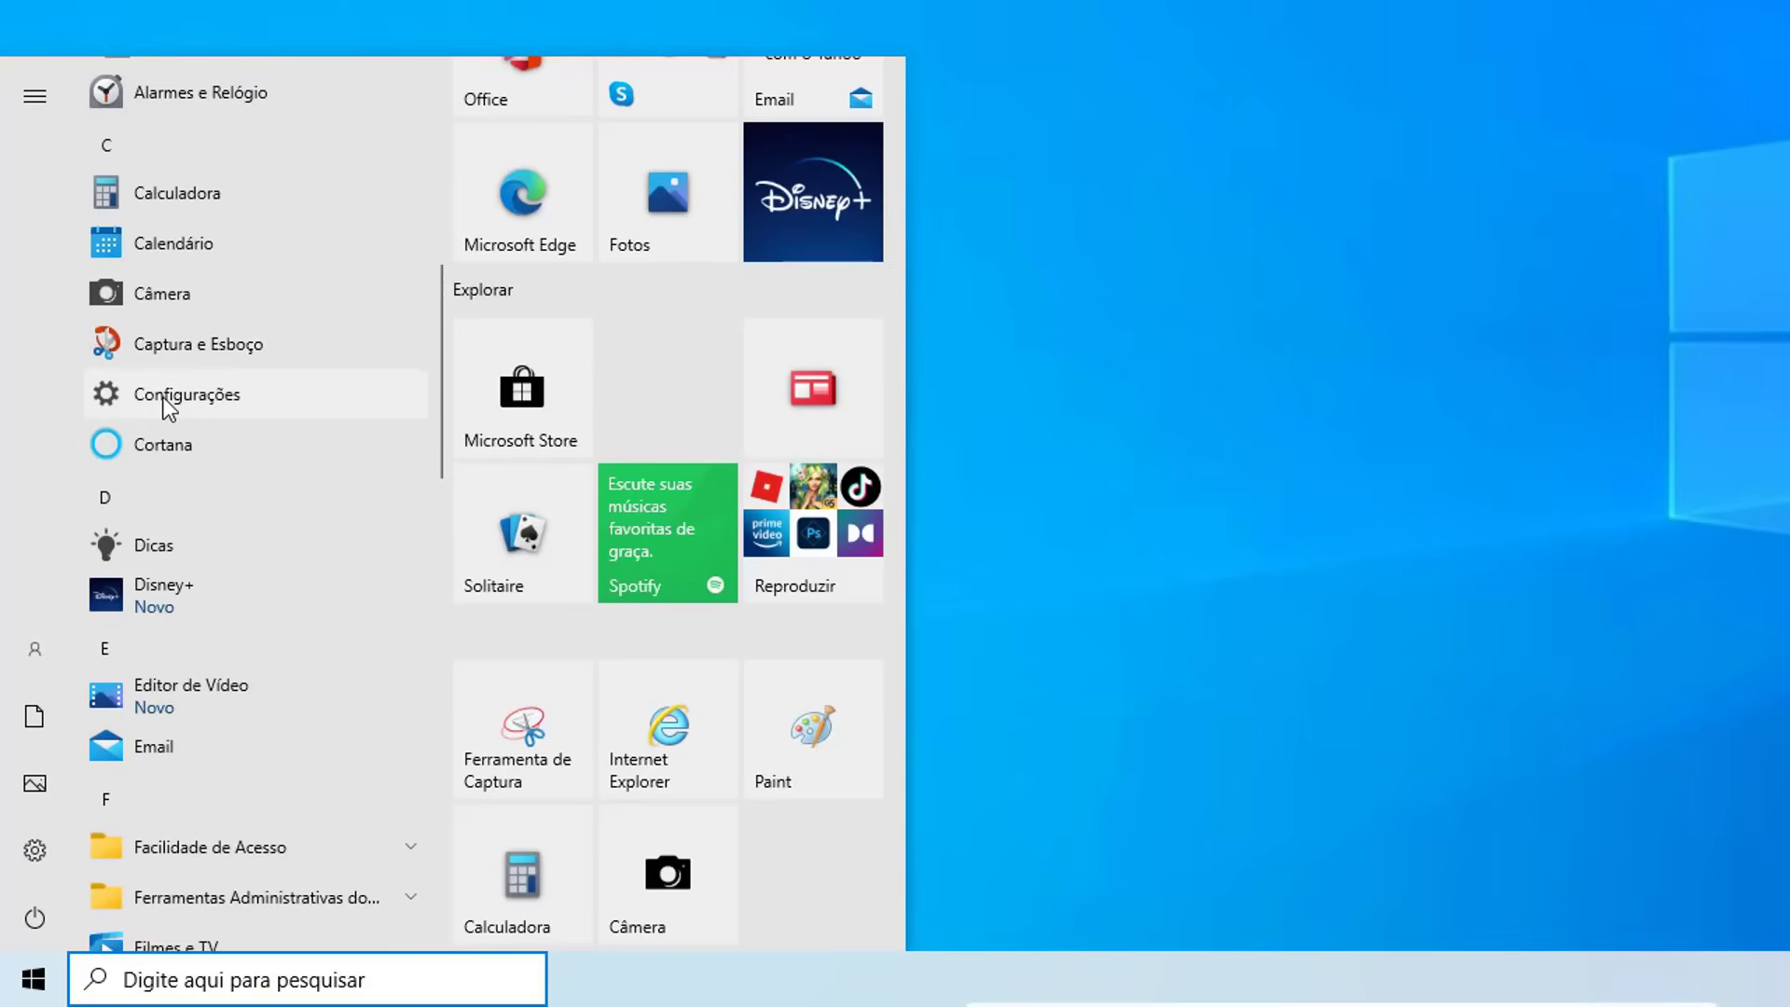
Uninstall the Dicas app from the Start app list
{"action": "right_click", "coordinate": [160, 445]}
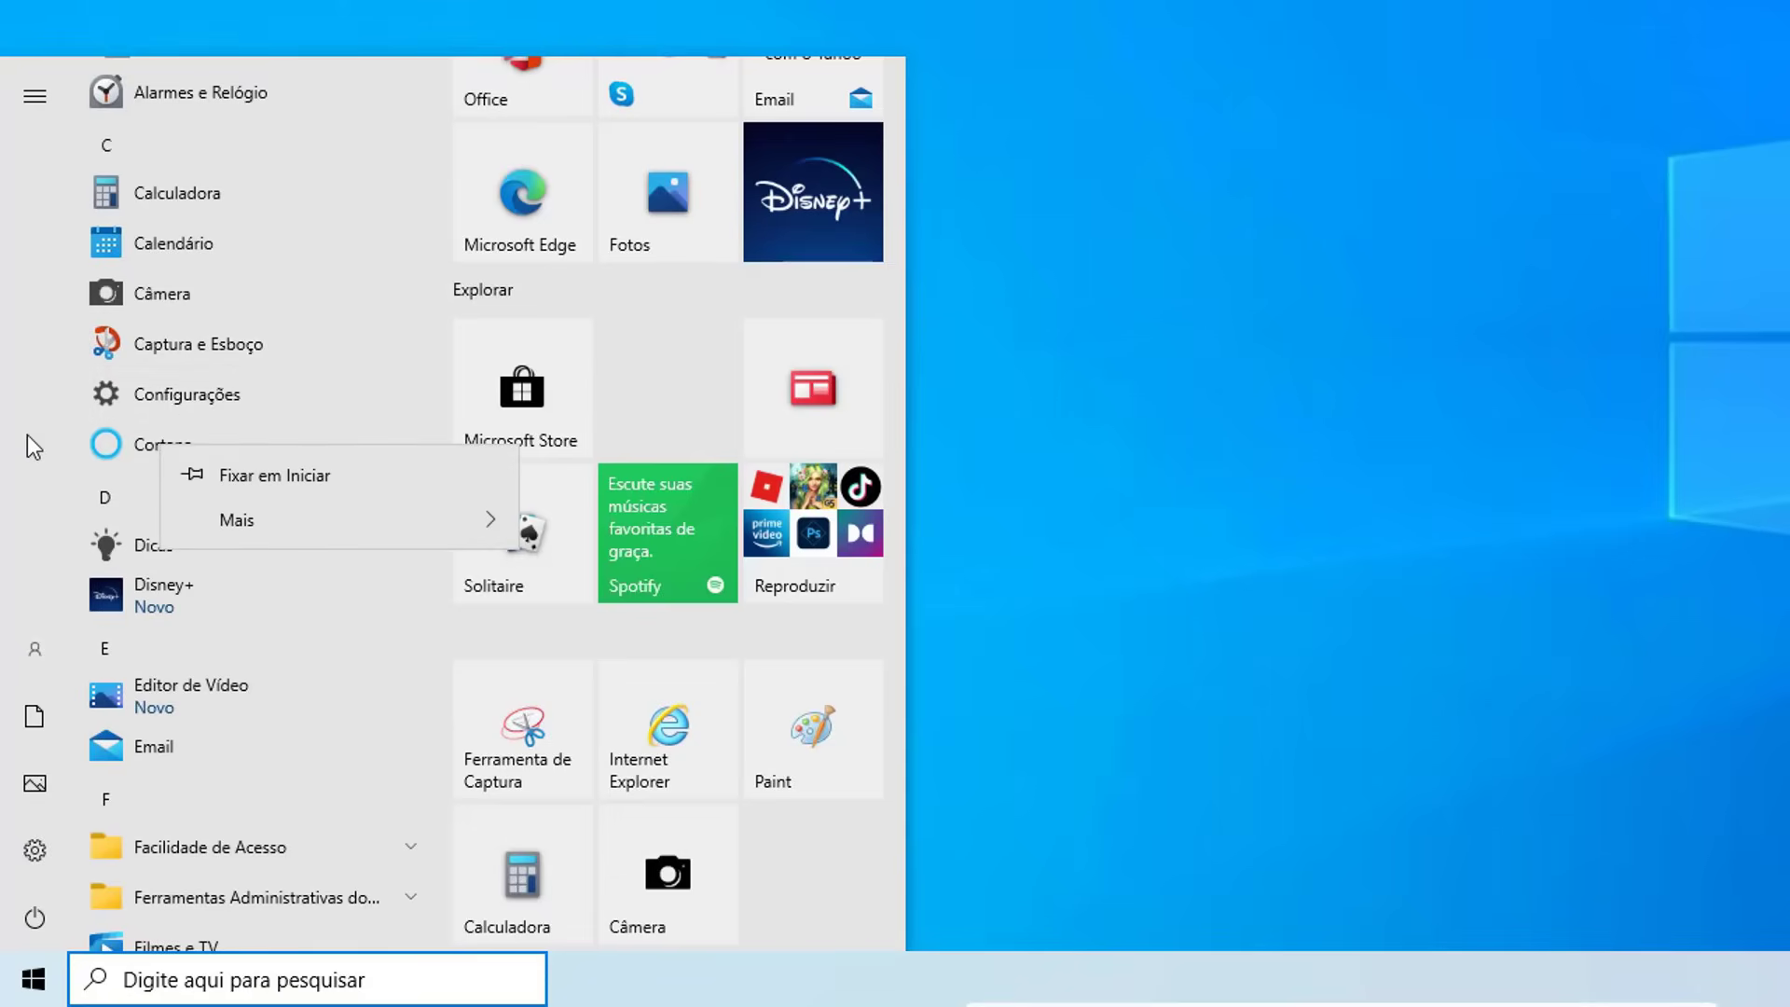
{"action": "left_click", "coordinate": [4, 412]}
{"action": "right_click", "coordinate": [155, 548]}
{"action": "left_click", "coordinate": [279, 670]}
{"action": "left_click", "coordinate": [349, 481]}
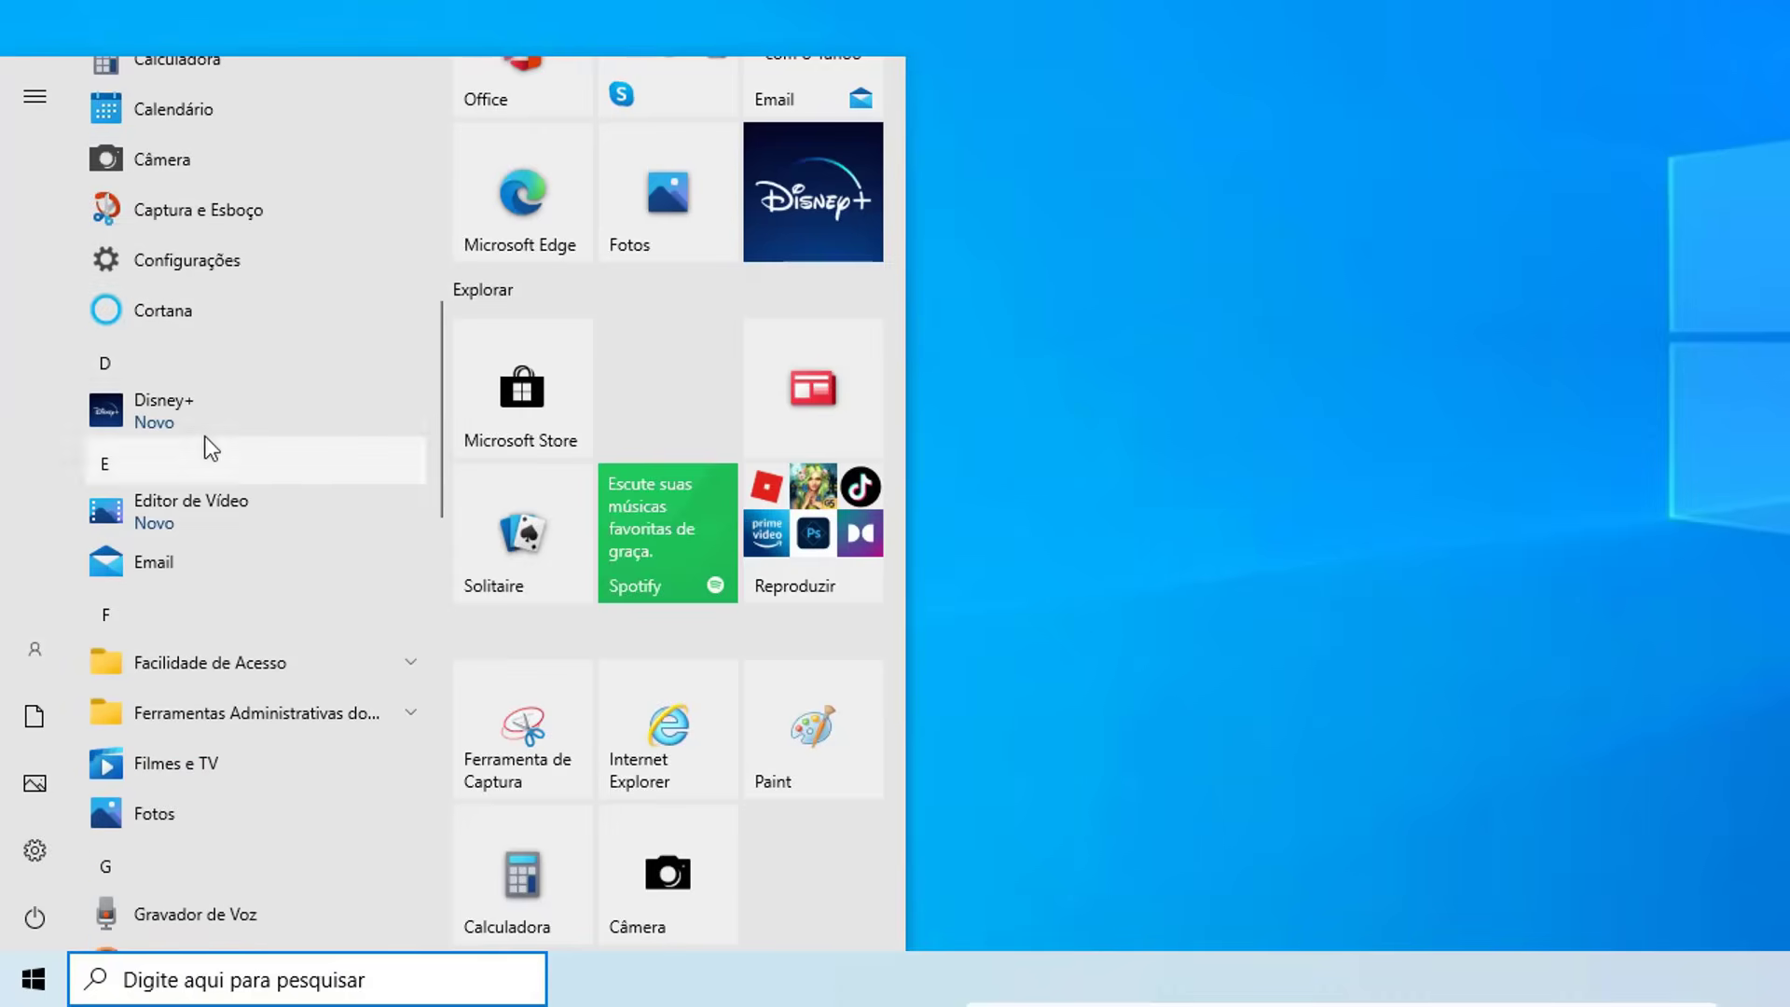
Uninstall the Email app from the Start app list
{"action": "scroll", "coordinate": [54, 220], "scroll_direction": "down", "scroll_amount": 3}
{"action": "right_click", "coordinate": [180, 238]}
{"action": "key", "text": "Escape"}
{"action": "right_click", "coordinate": [163, 313]}
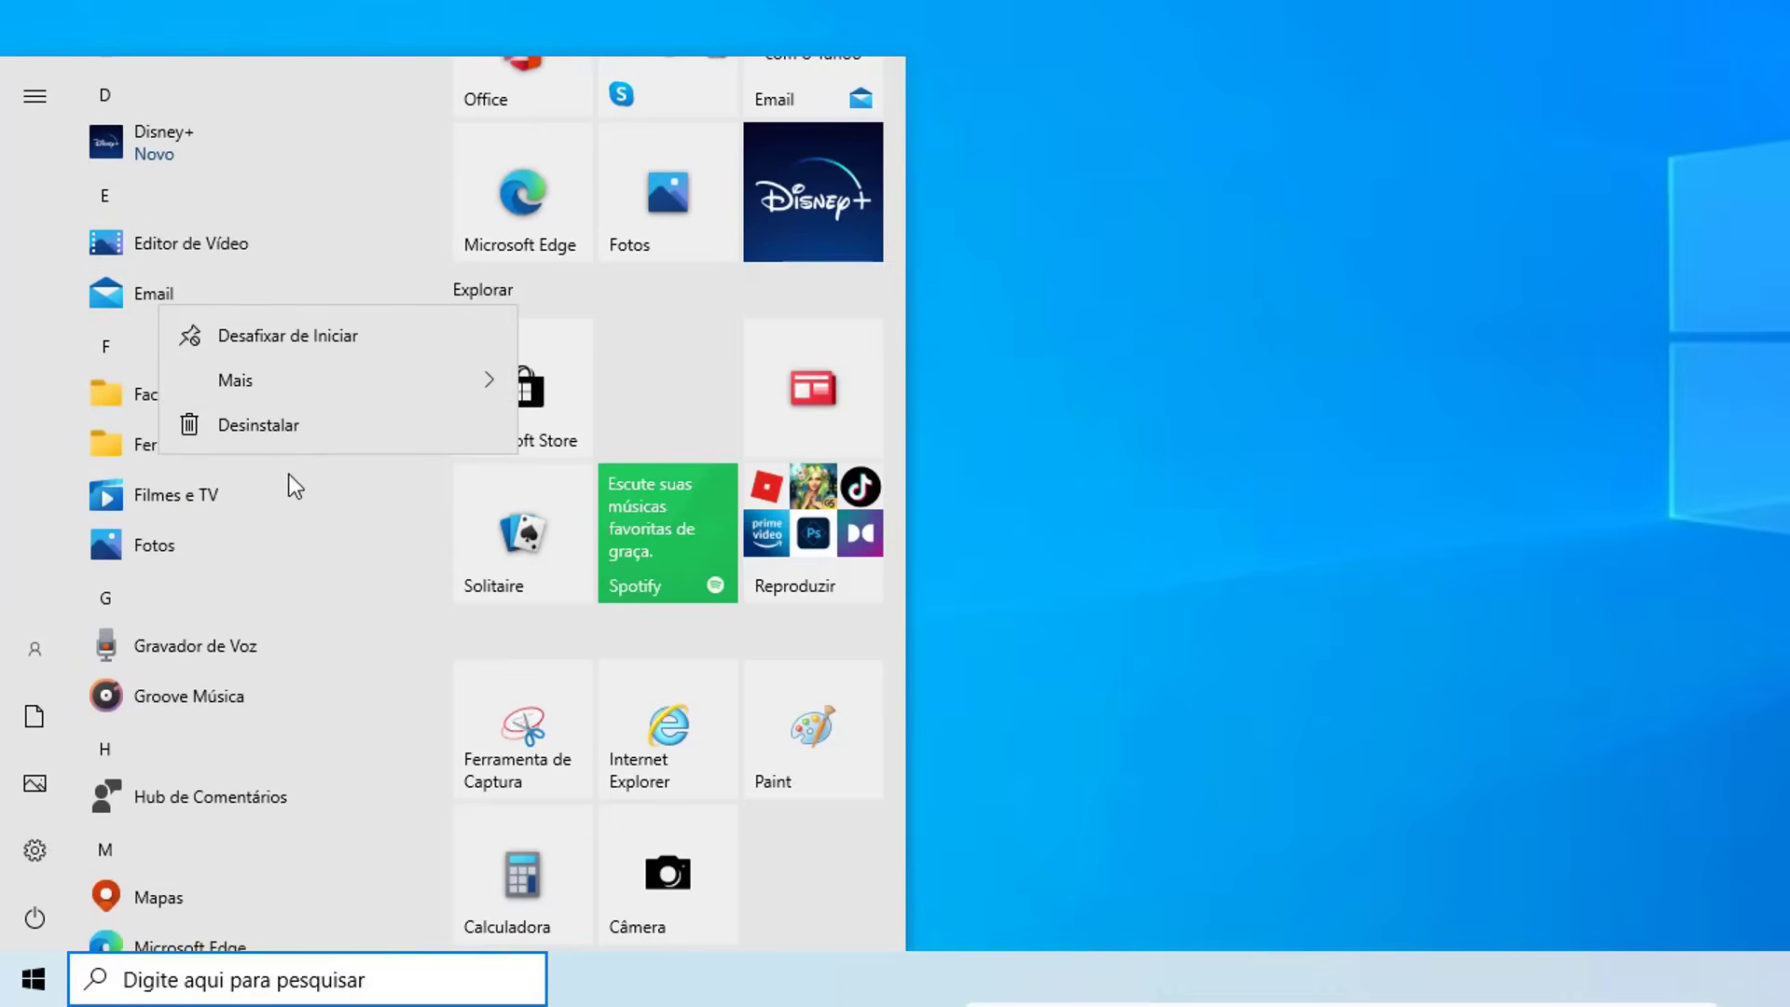
{"action": "left_click", "coordinate": [269, 437]}
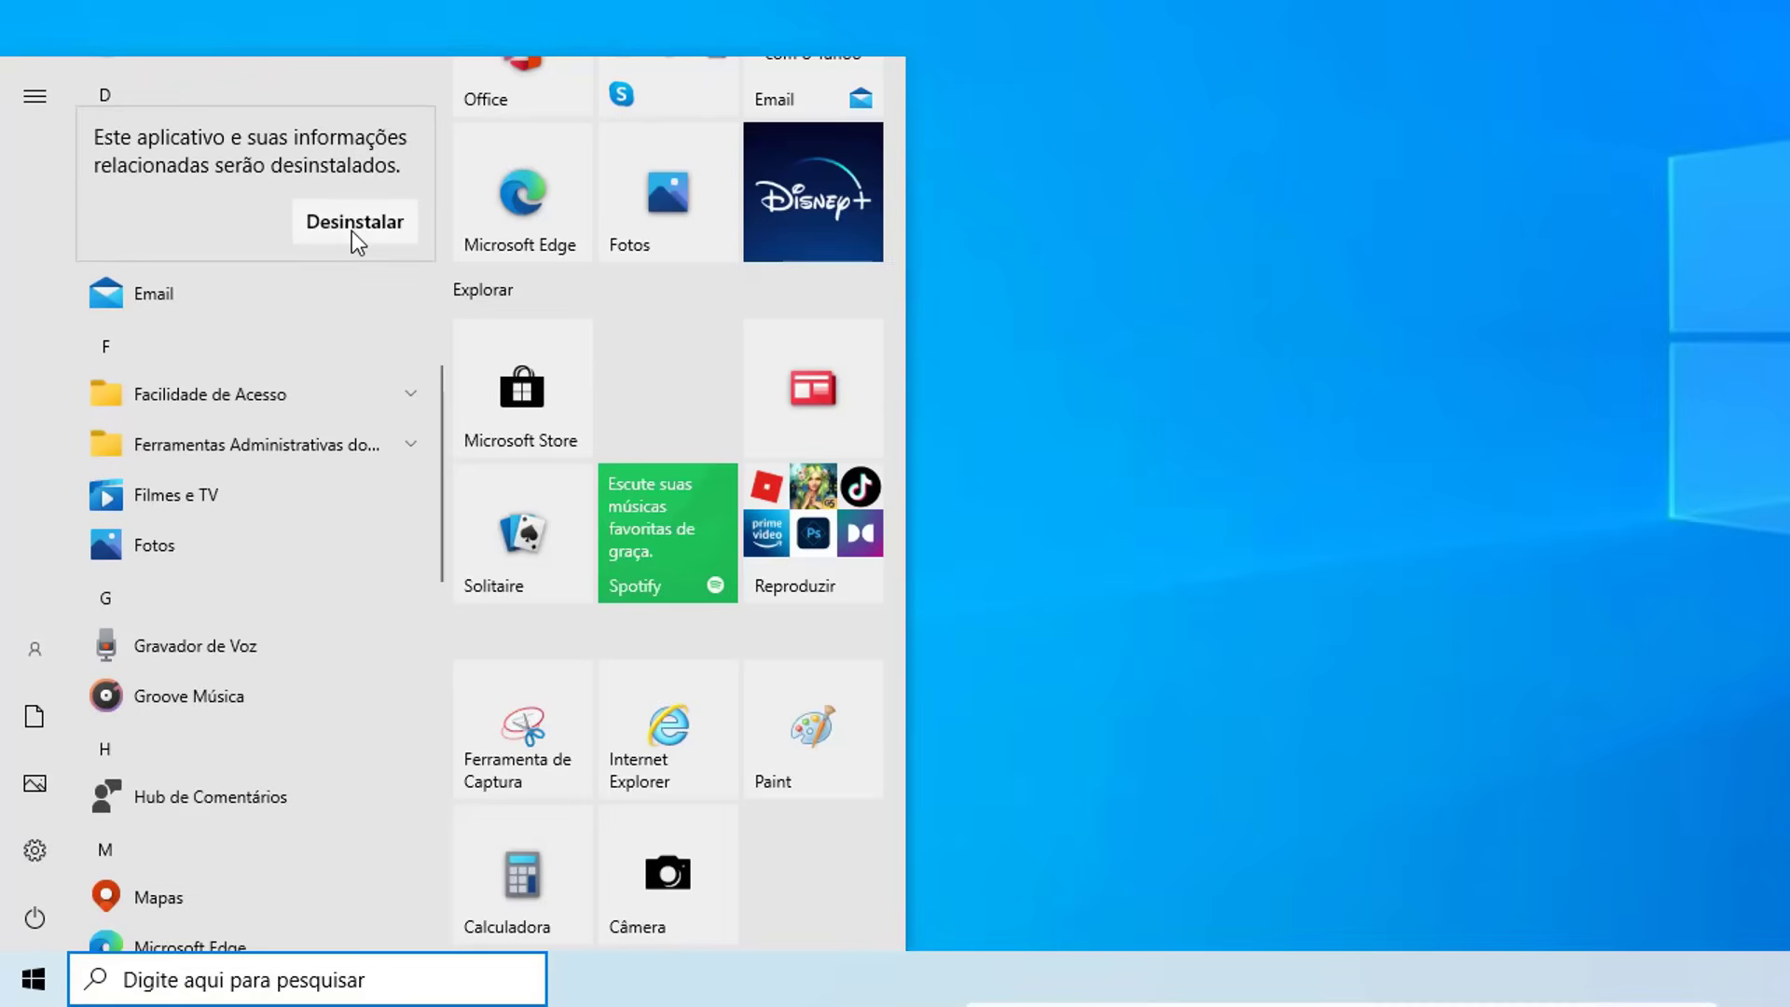
{"action": "left_click", "coordinate": [352, 228]}
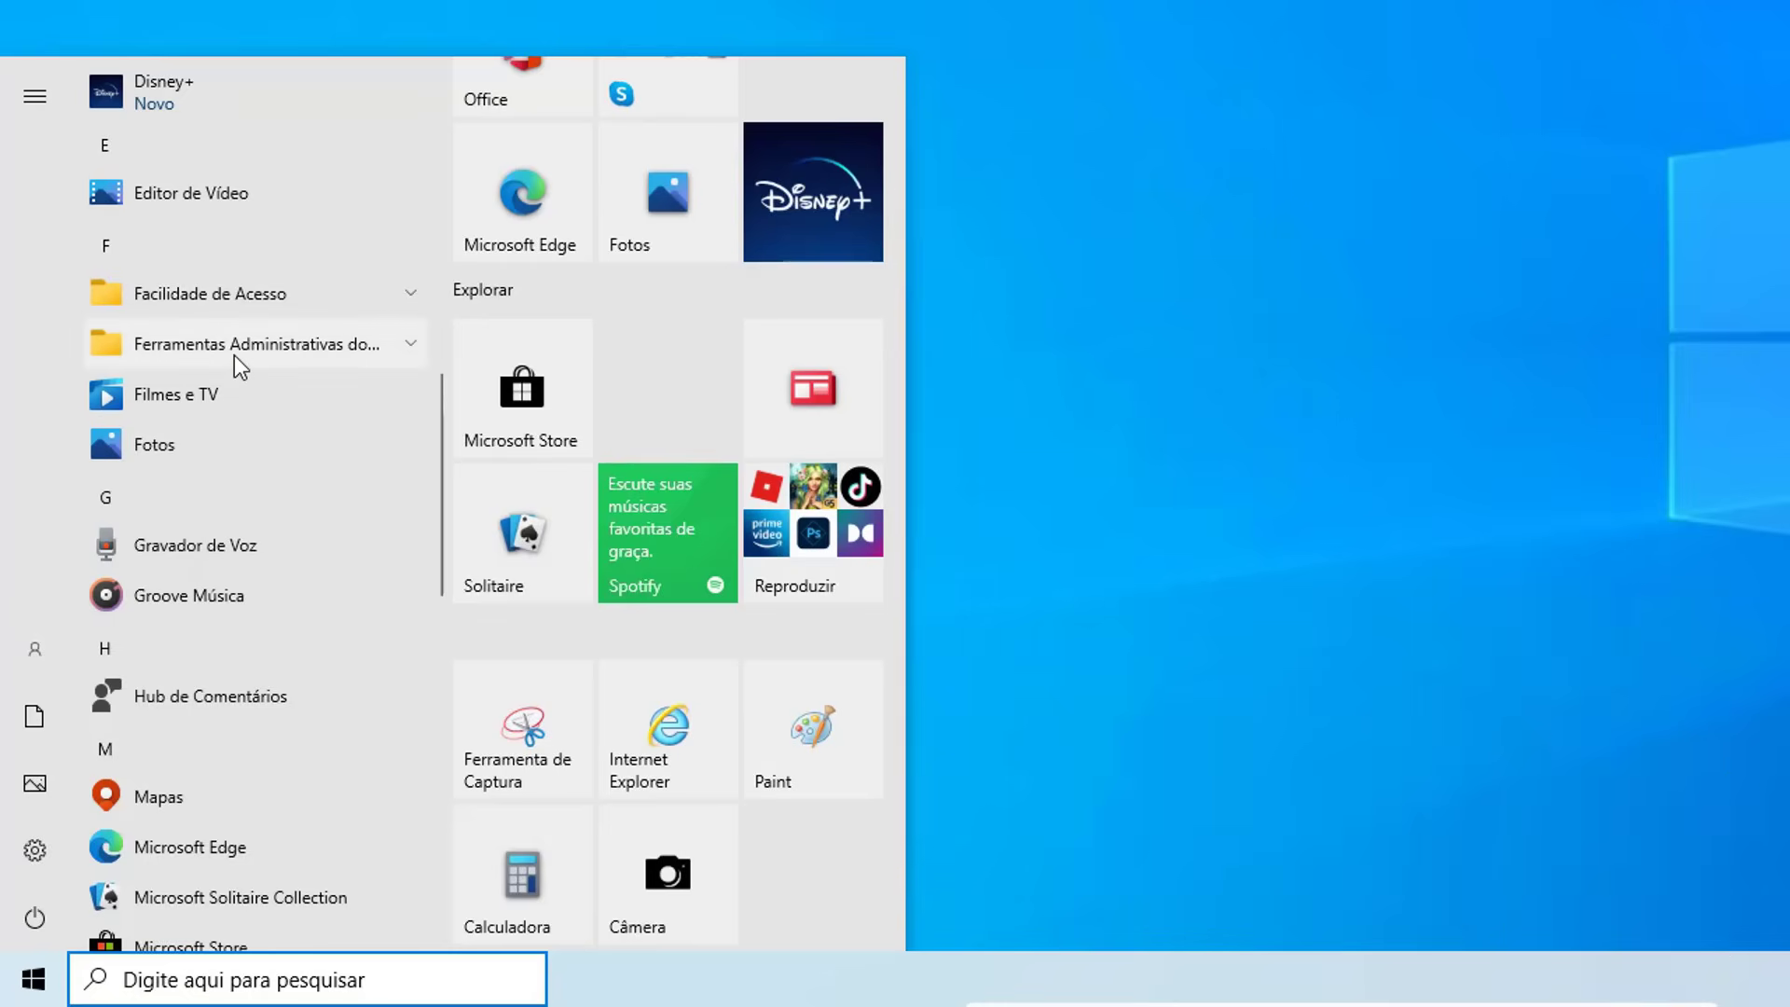
Uninstall the Filmes e TV and Groove Música apps from the Start app list
{"action": "right_click", "coordinate": [177, 392]}
{"action": "left_click", "coordinate": [298, 511]}
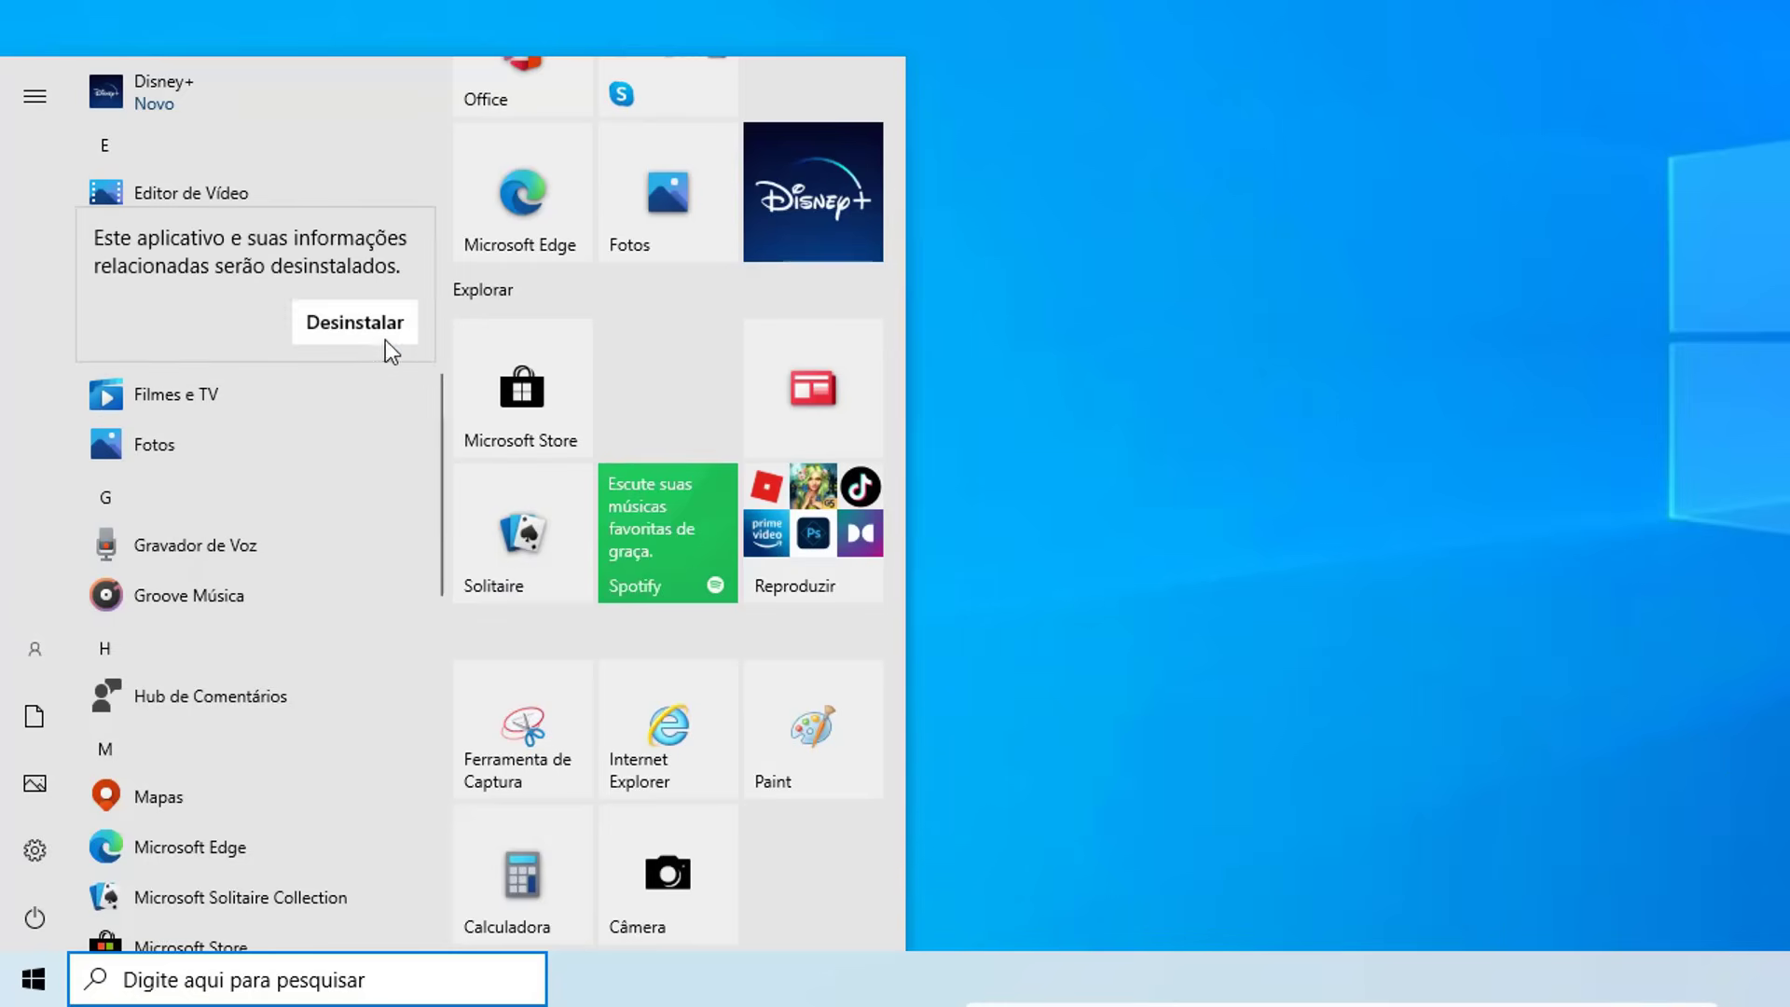
{"action": "right_click", "coordinate": [208, 410]}
{"action": "left_click", "coordinate": [312, 523]}
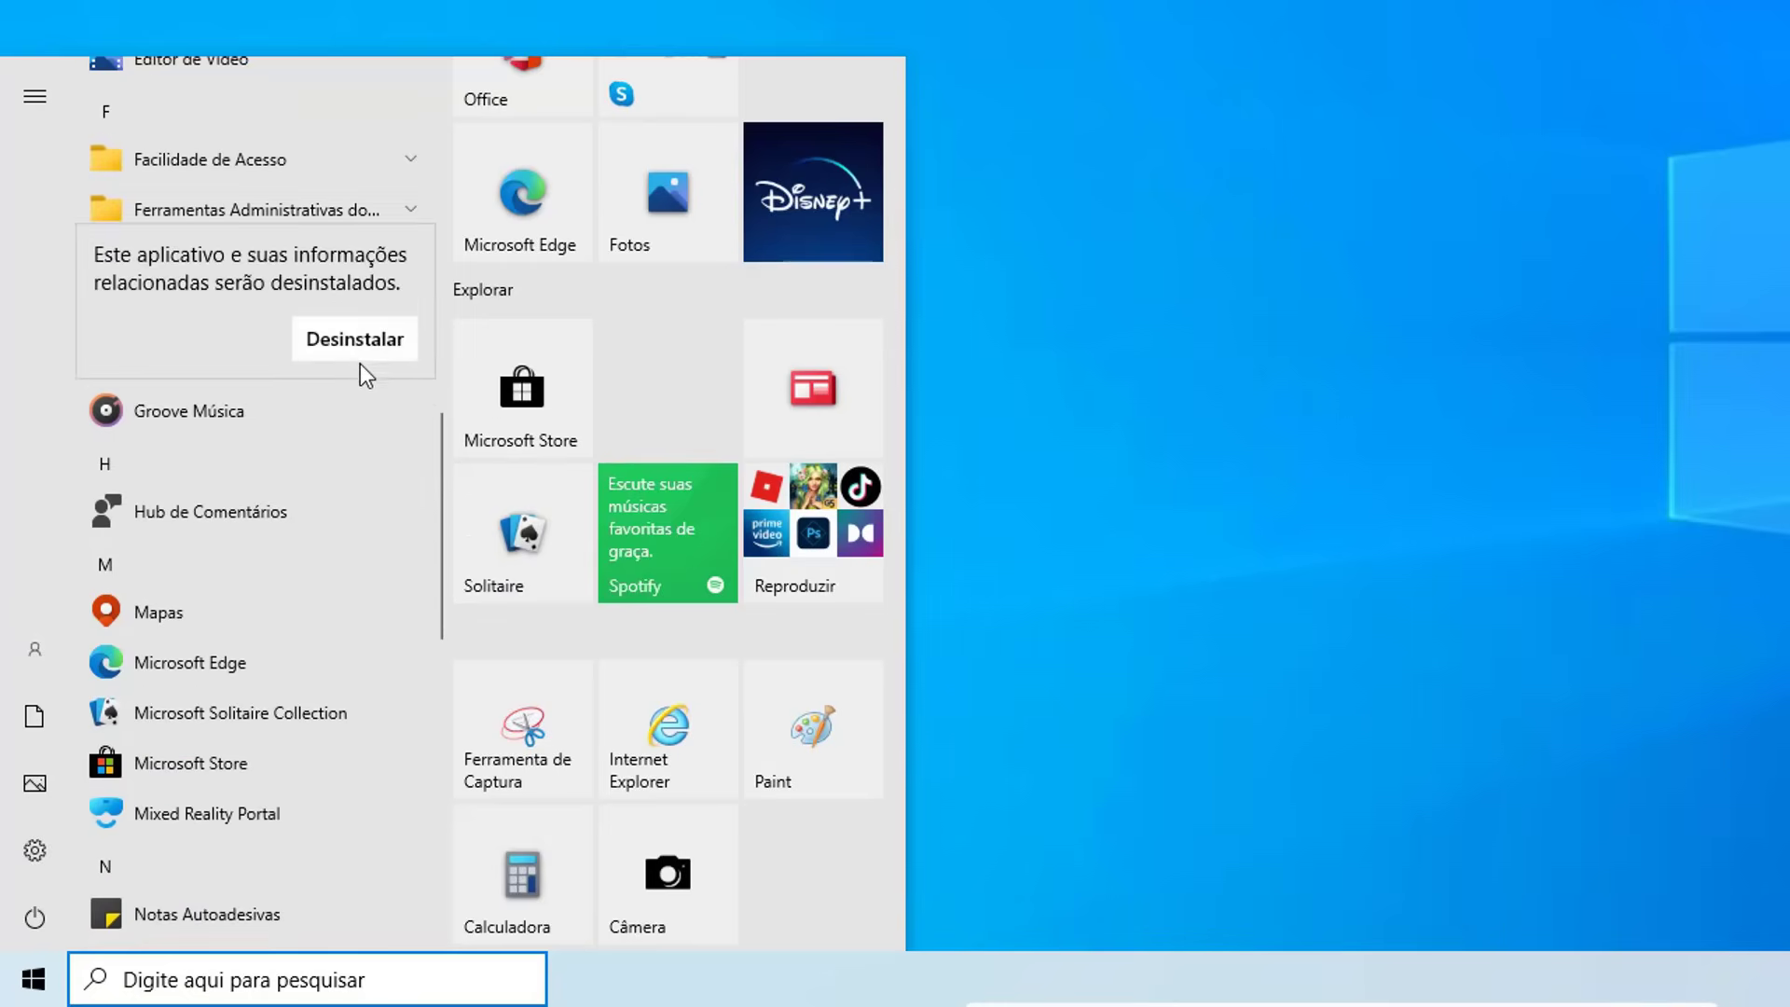
{"action": "left_click", "coordinate": [349, 339]}
Uninstall the Hub de Comentários app from the Start app list
{"action": "right_click", "coordinate": [214, 190]}
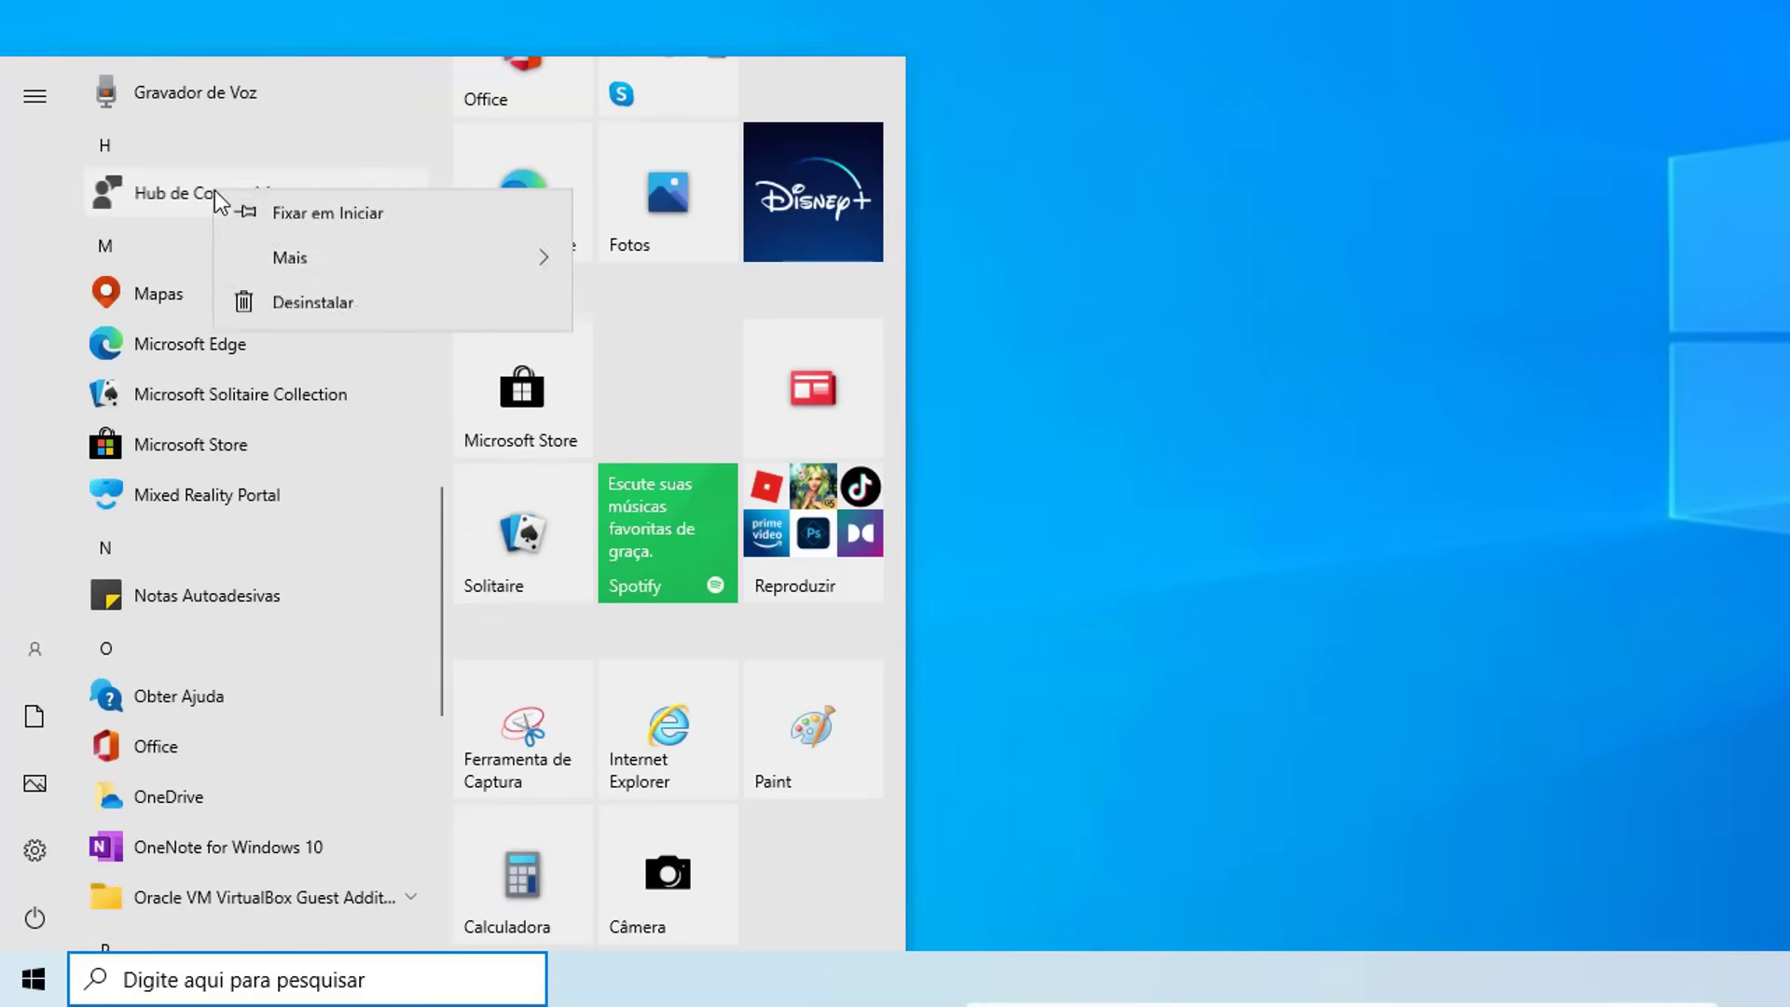
{"action": "left_click", "coordinate": [289, 304]}
{"action": "left_click", "coordinate": [364, 124]}
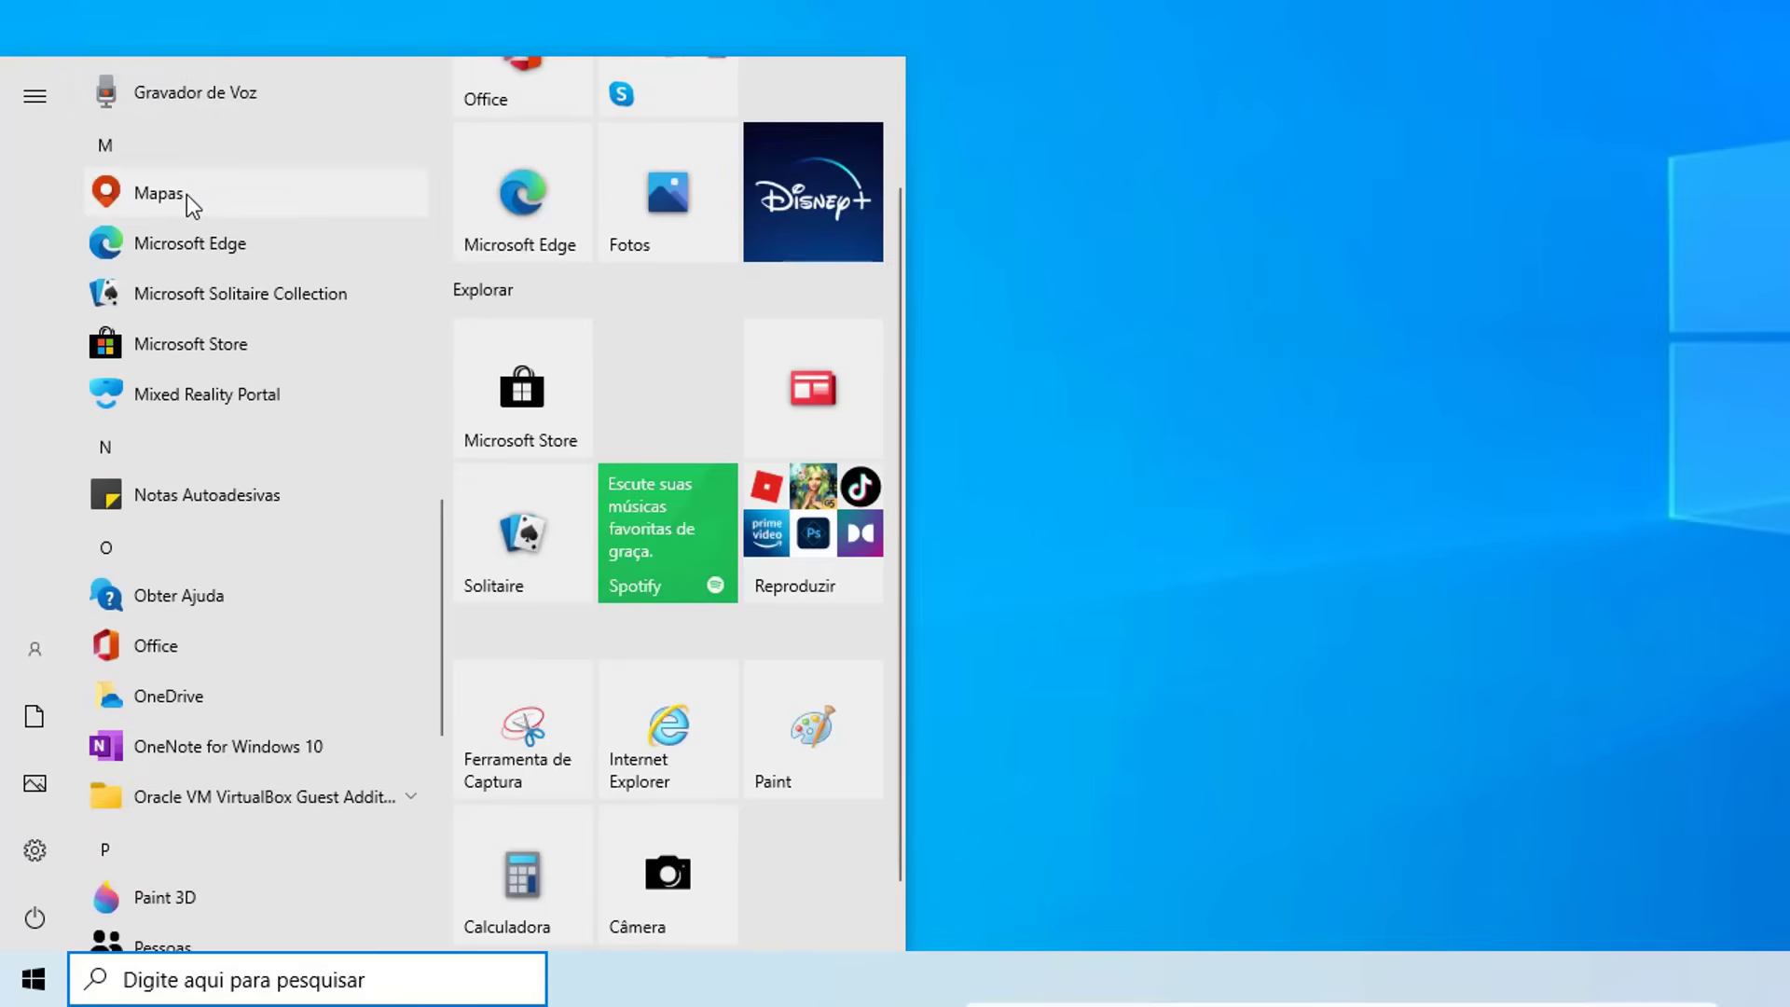
Uninstall the Mixed Reality Portal app from the Start app list
{"action": "right_click", "coordinate": [187, 194]}
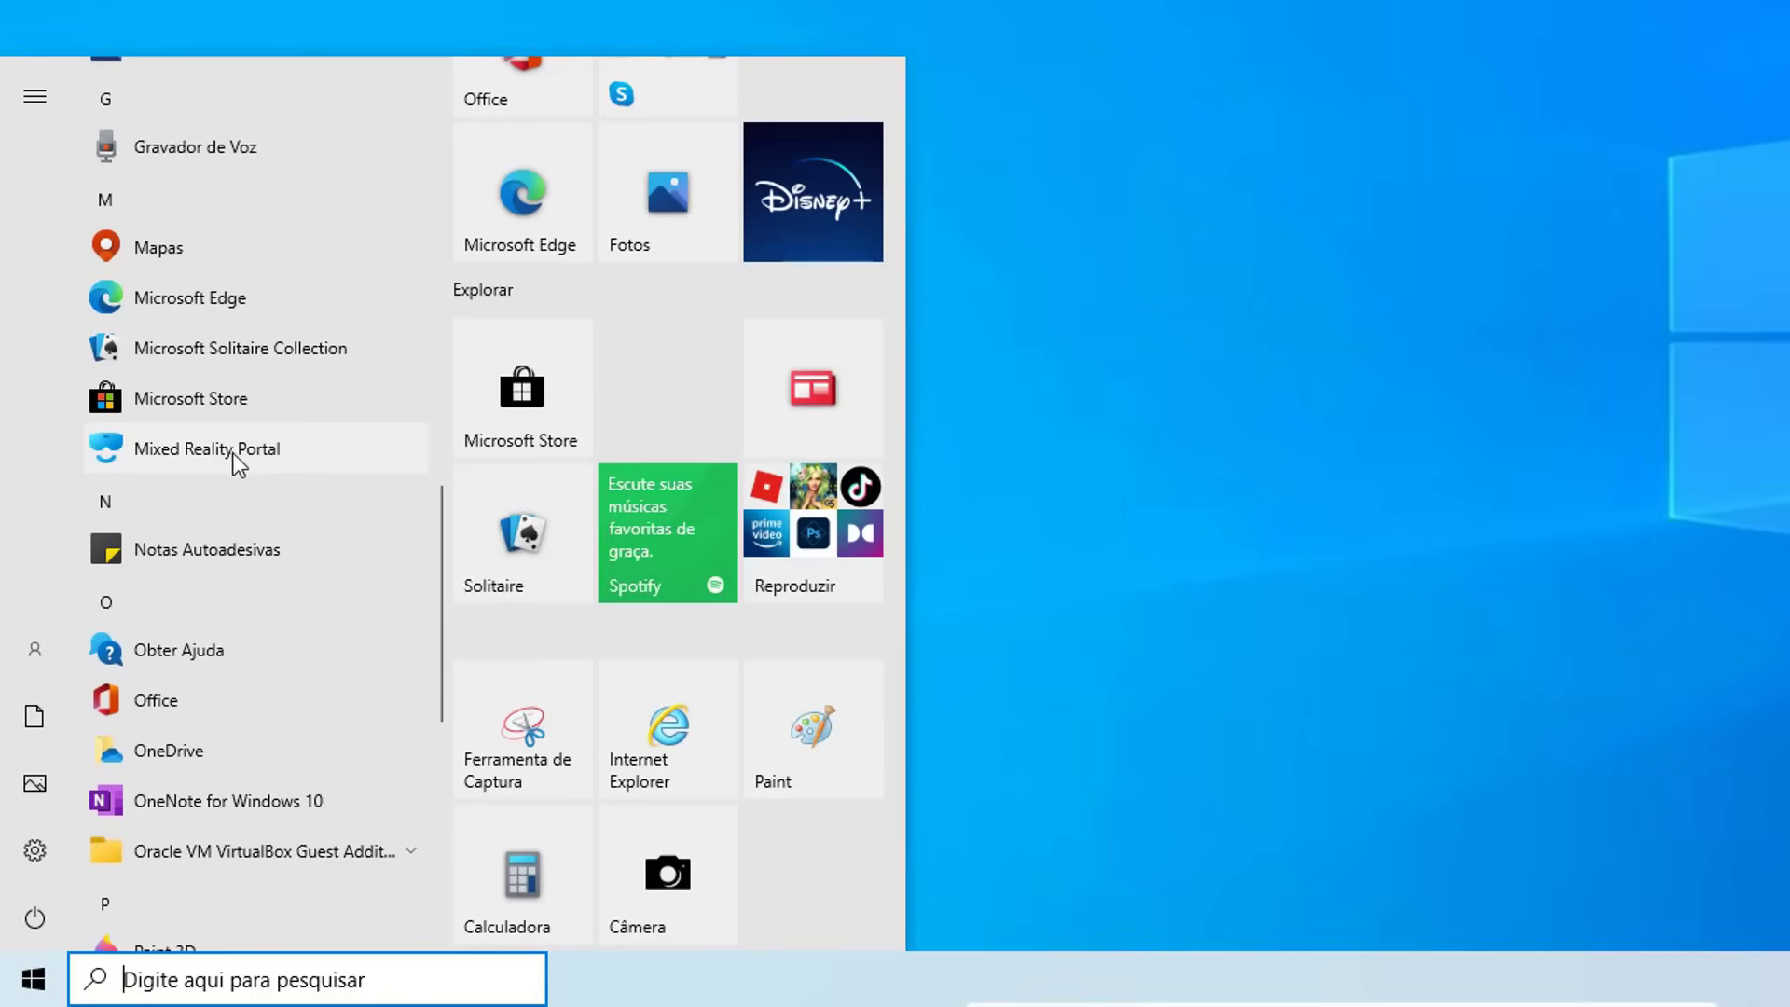
{"action": "right_click", "coordinate": [198, 450]}
{"action": "left_click", "coordinate": [317, 571]}
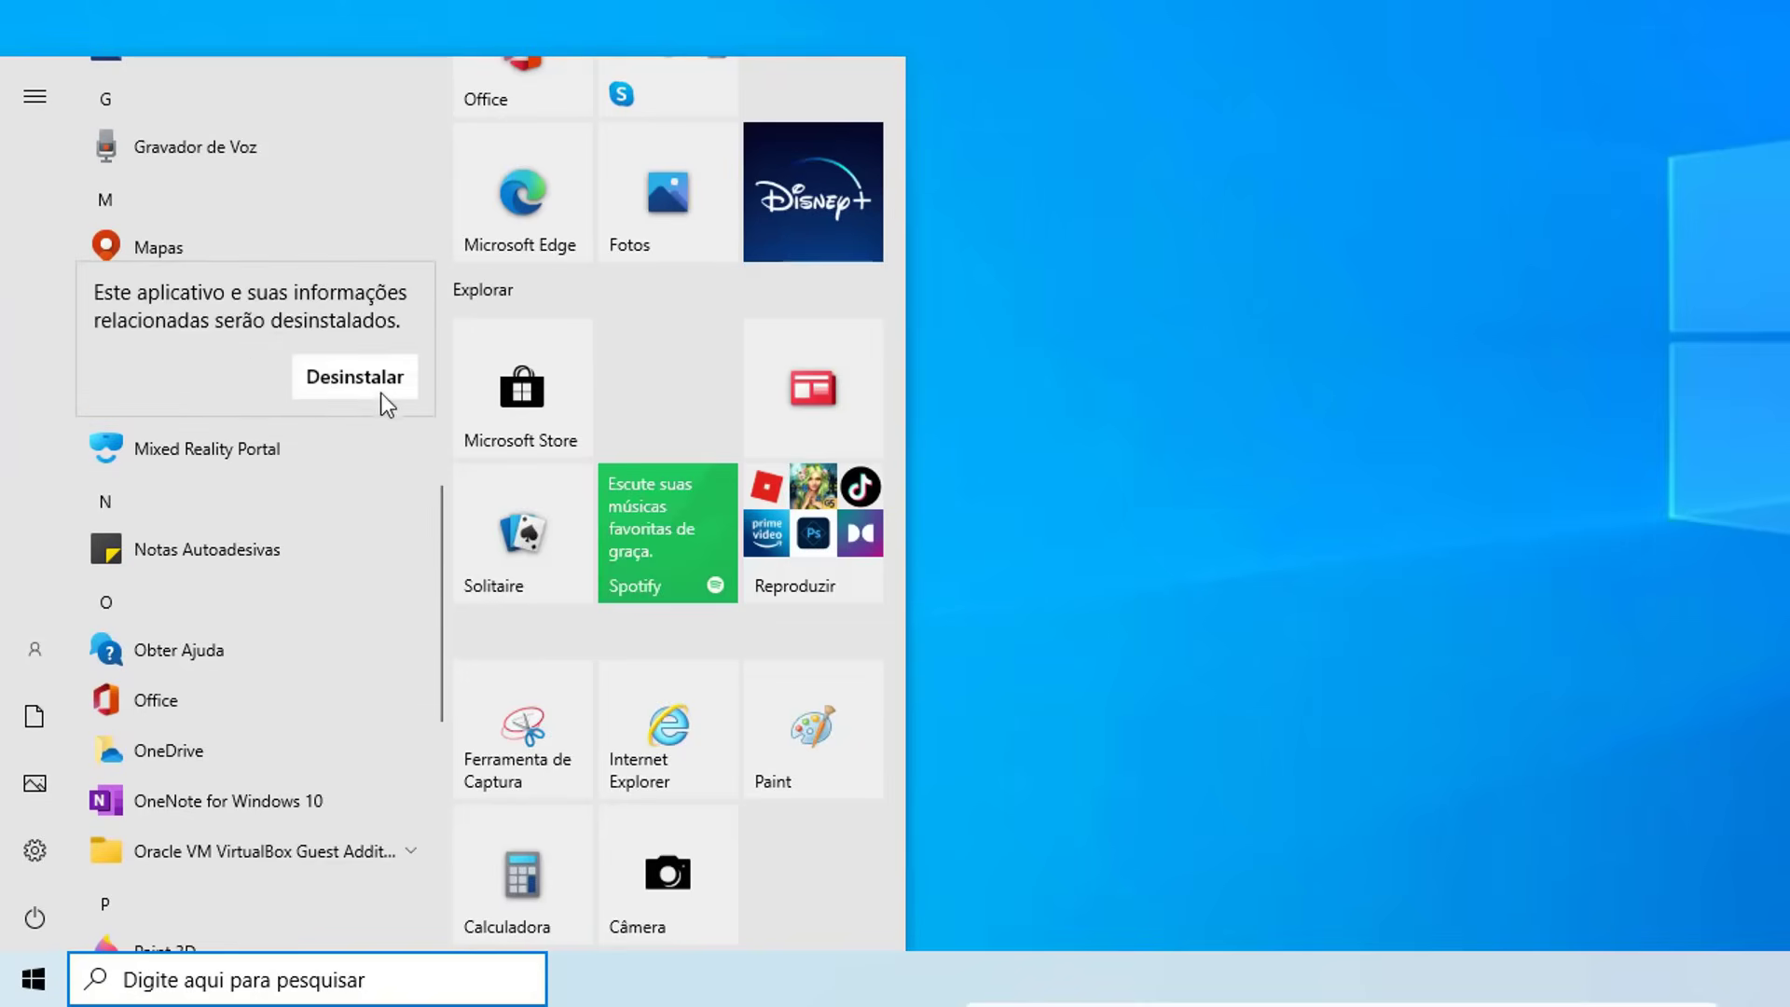
{"action": "left_click", "coordinate": [355, 376]}
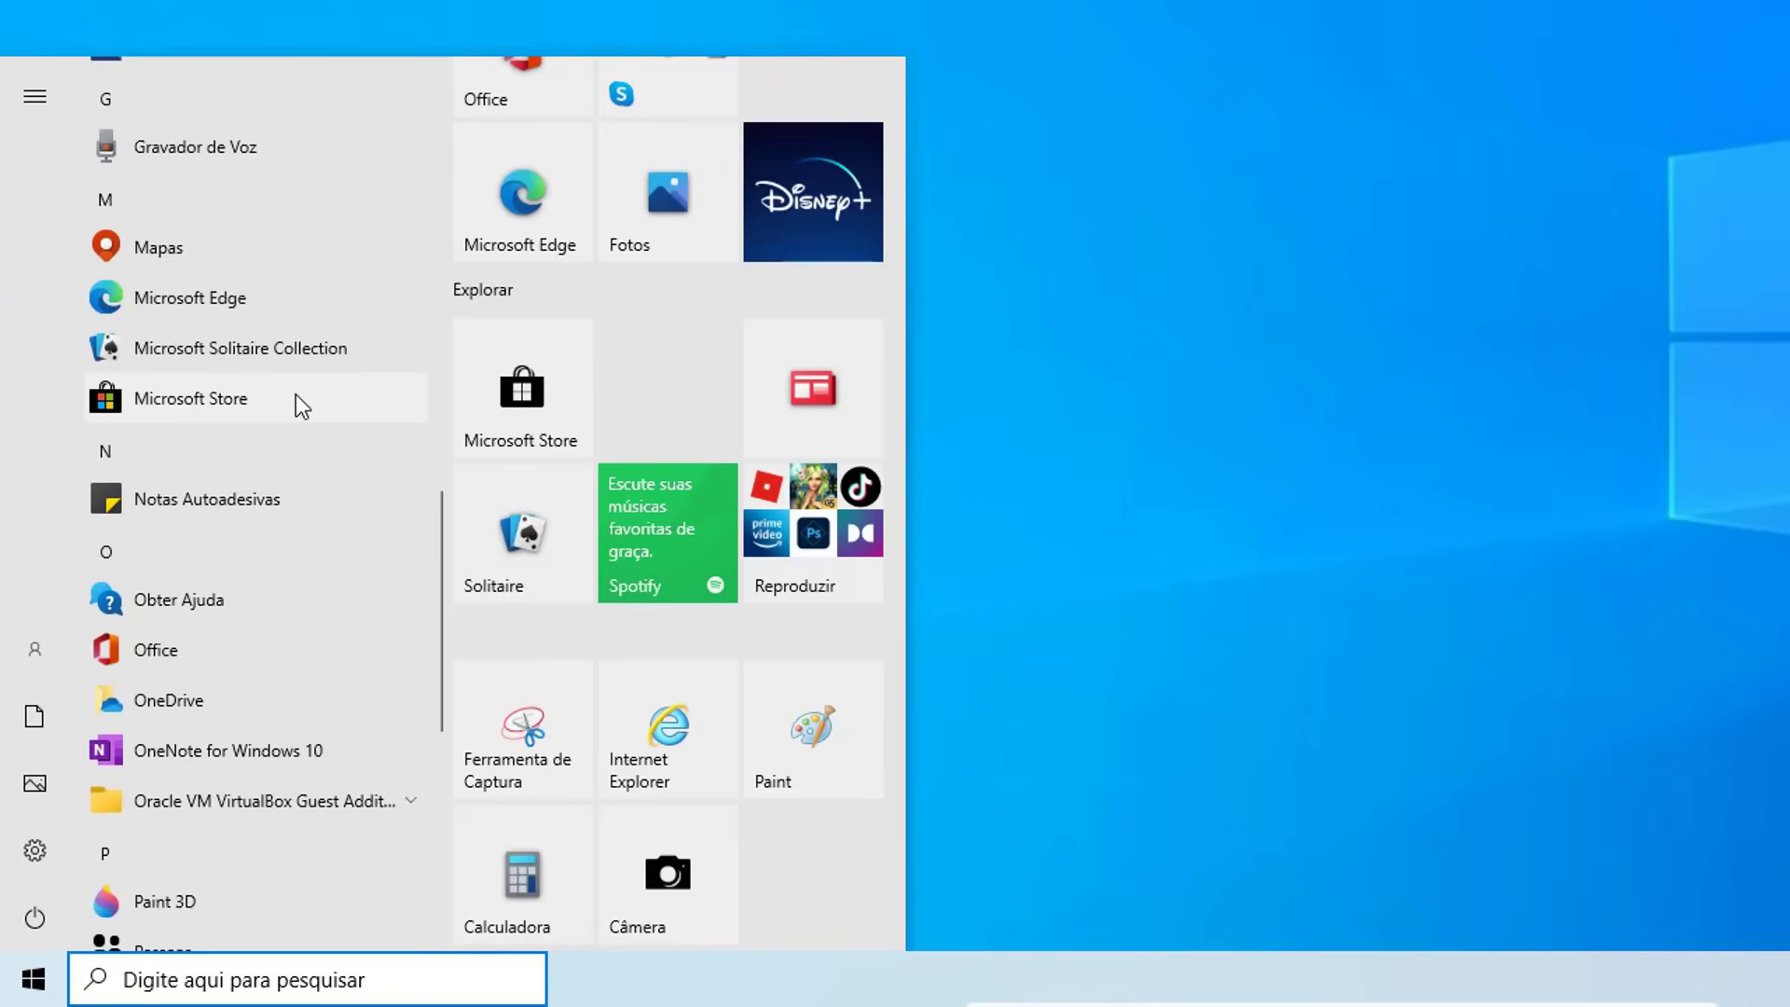
Uninstall the OneNote for Windows 10 app from the Start app list
{"action": "scroll", "coordinate": [223, 410], "scroll_direction": "down", "scroll_amount": 3}
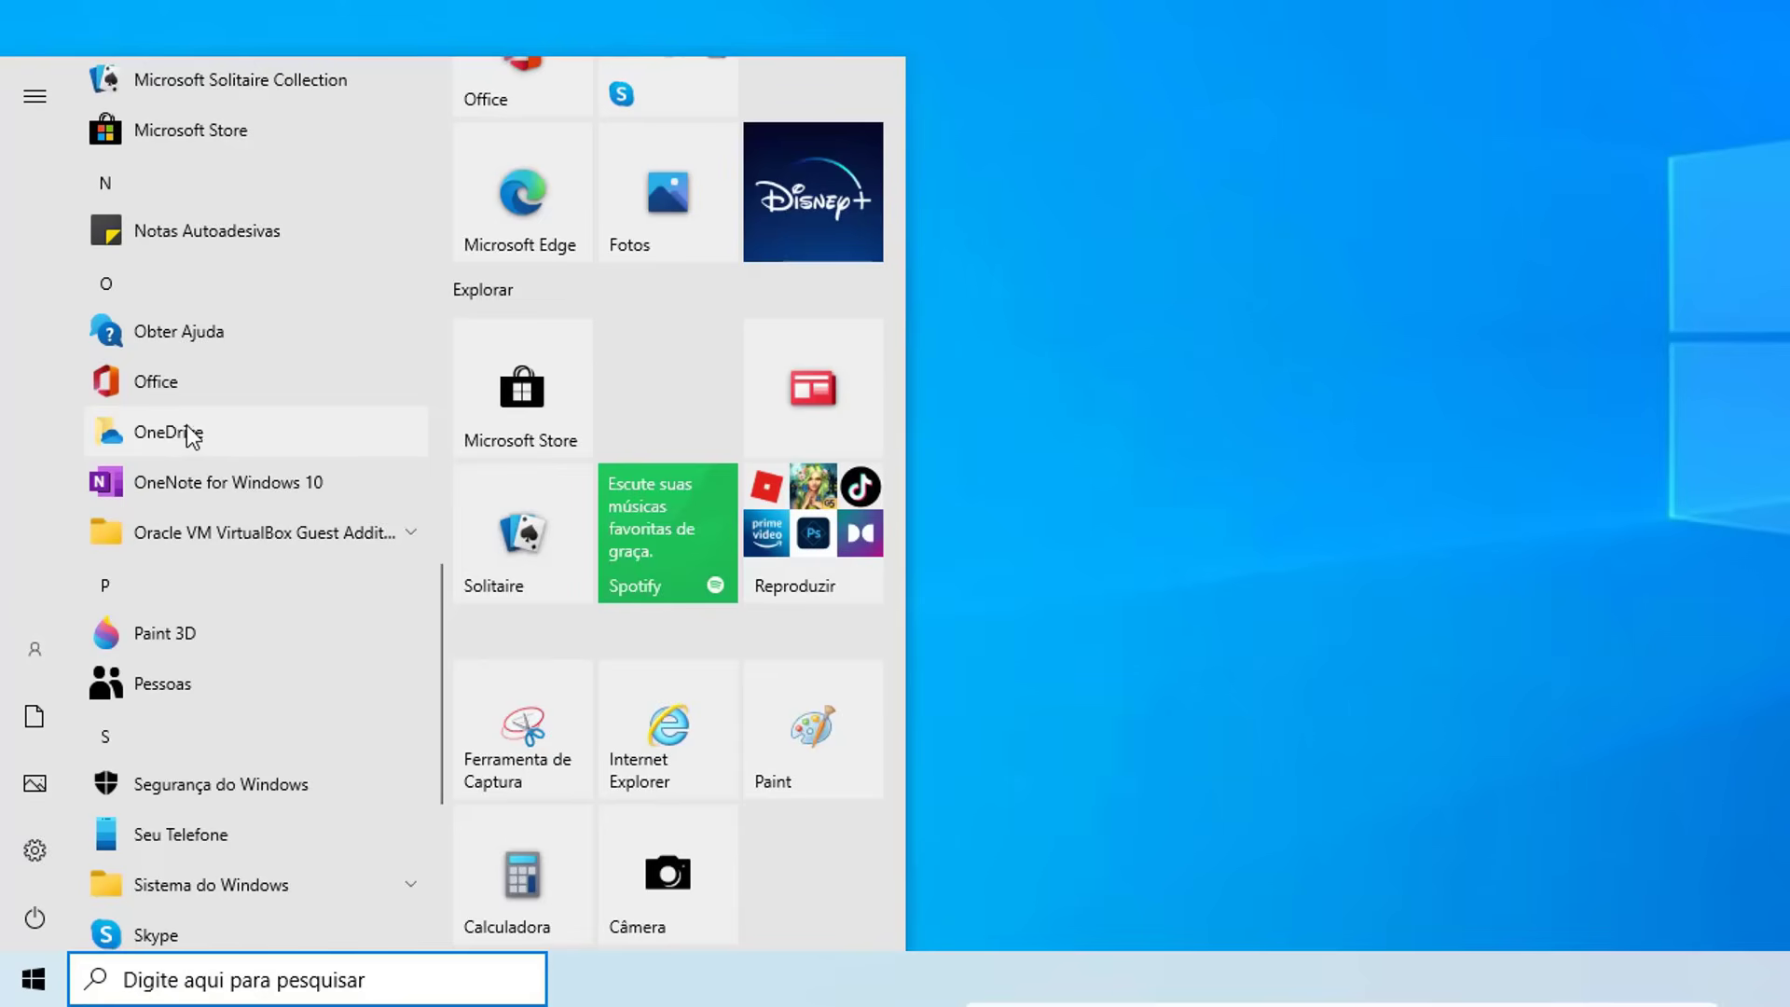
{"action": "right_click", "coordinate": [194, 427]}
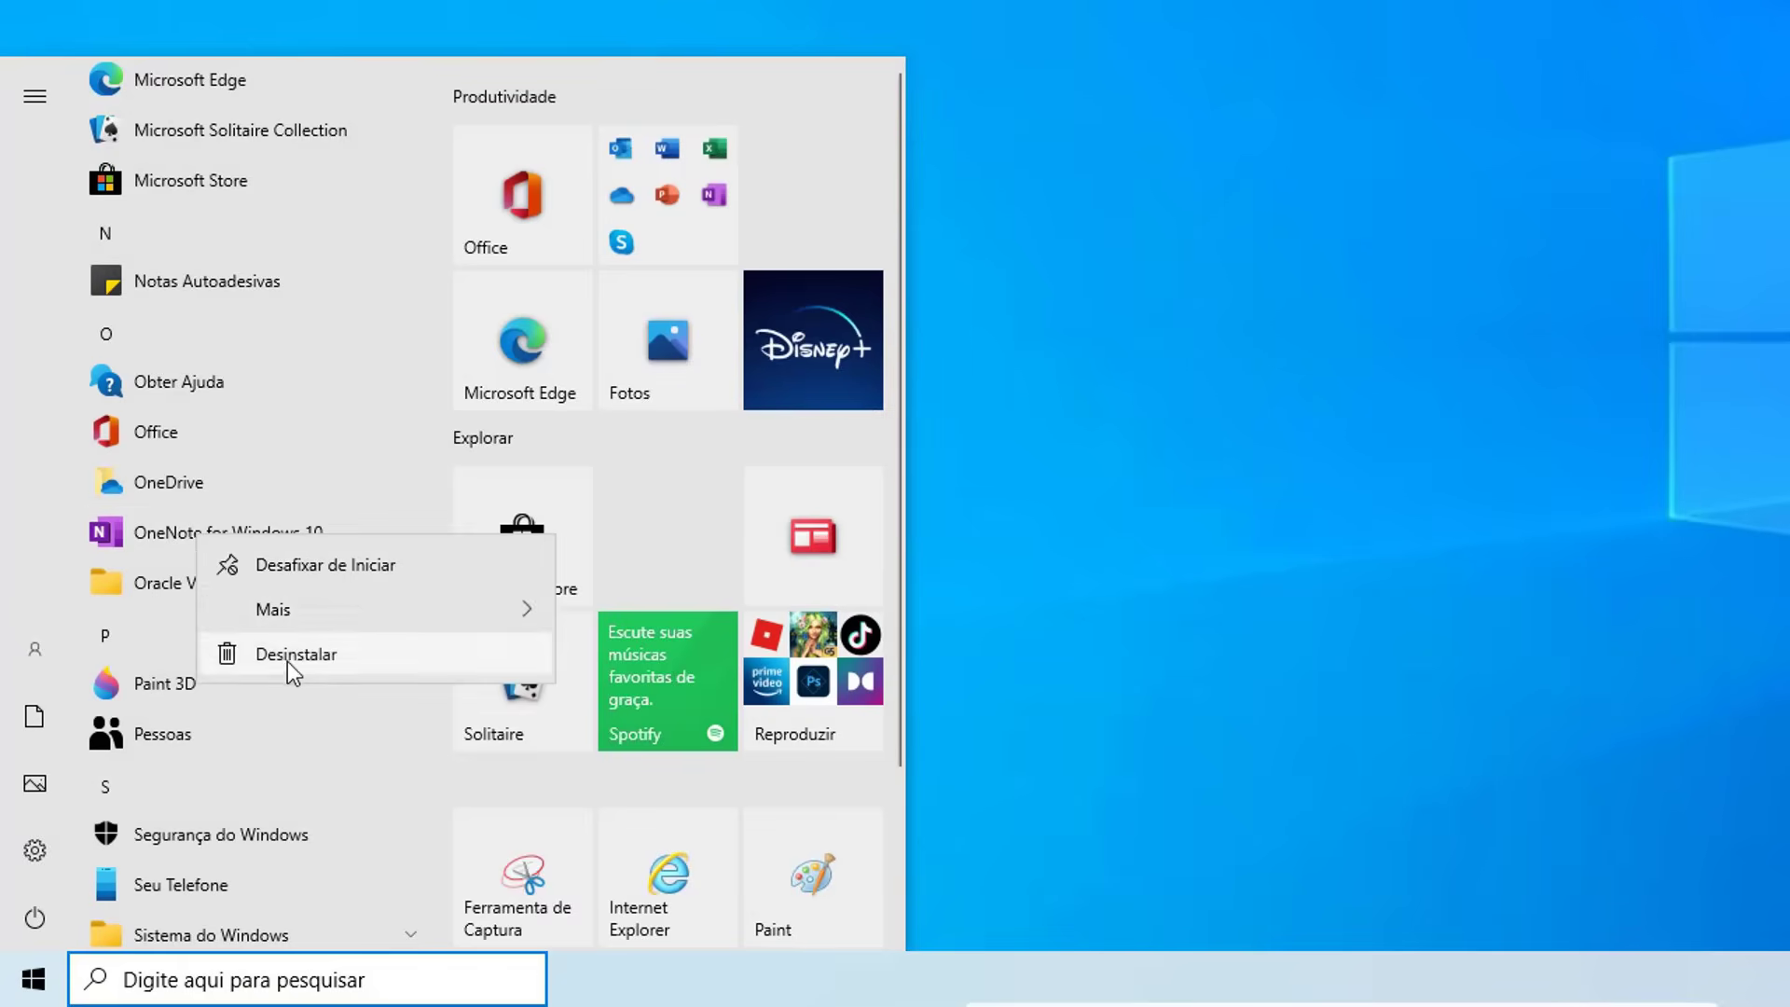
{"action": "left_click", "coordinate": [287, 662]}
{"action": "left_click", "coordinate": [388, 463]}
Pin the Segurança do Windows app to Start
{"action": "scroll", "coordinate": [142, 573], "scroll_direction": "down", "scroll_amount": 2}
{"action": "right_click", "coordinate": [153, 625]}
{"action": "left_click", "coordinate": [235, 638]}
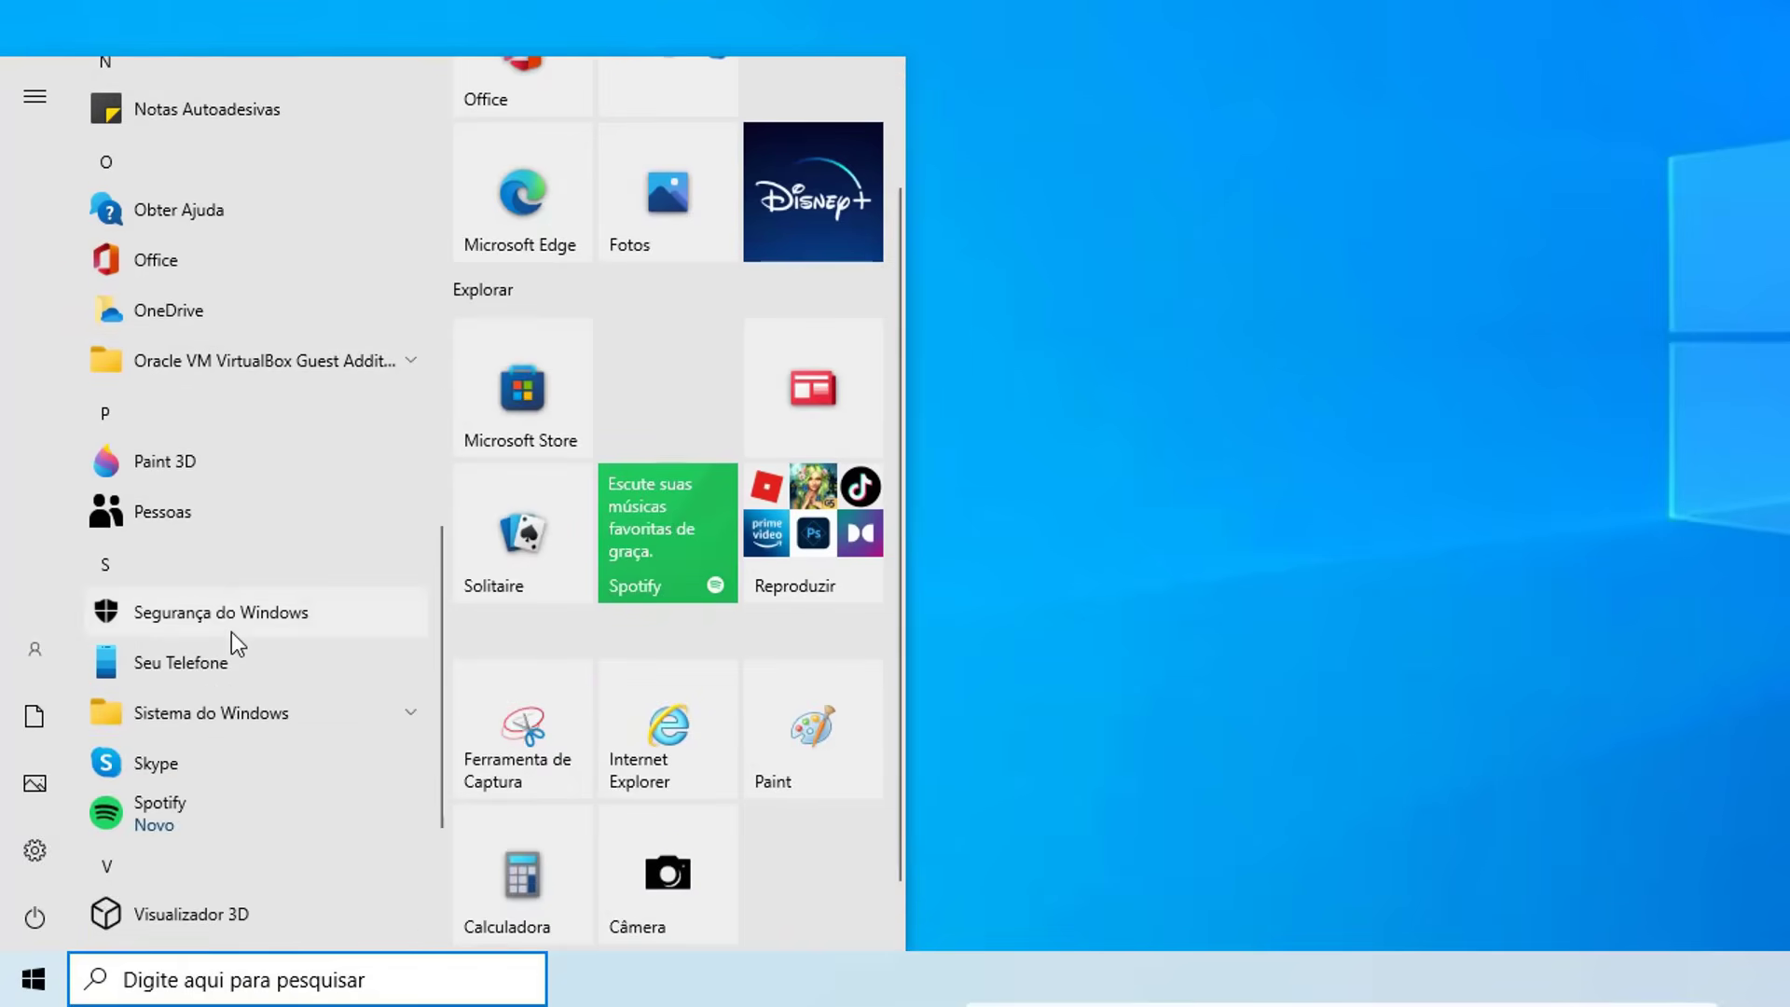
Uninstall Skype from the Start app list
{"action": "scroll", "coordinate": [231, 632], "scroll_direction": "down", "scroll_amount": 2}
{"action": "right_click", "coordinate": [125, 623]}
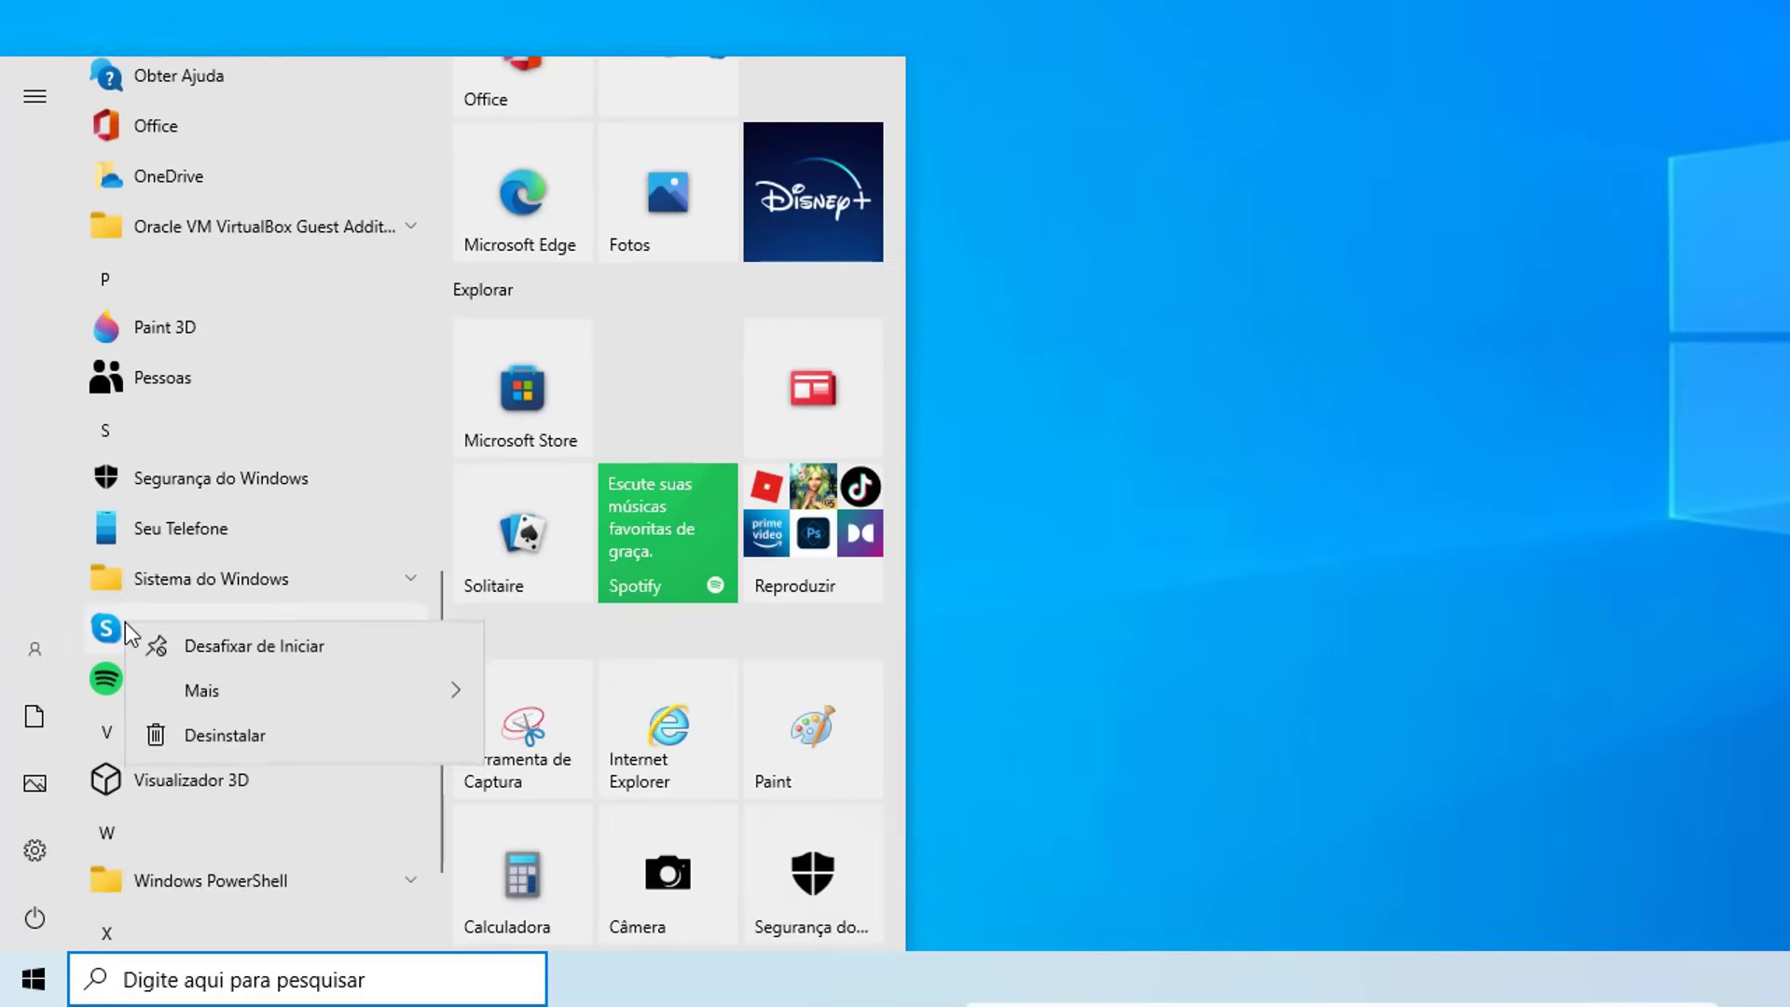
{"action": "left_click", "coordinate": [252, 746]}
{"action": "left_click", "coordinate": [339, 557]}
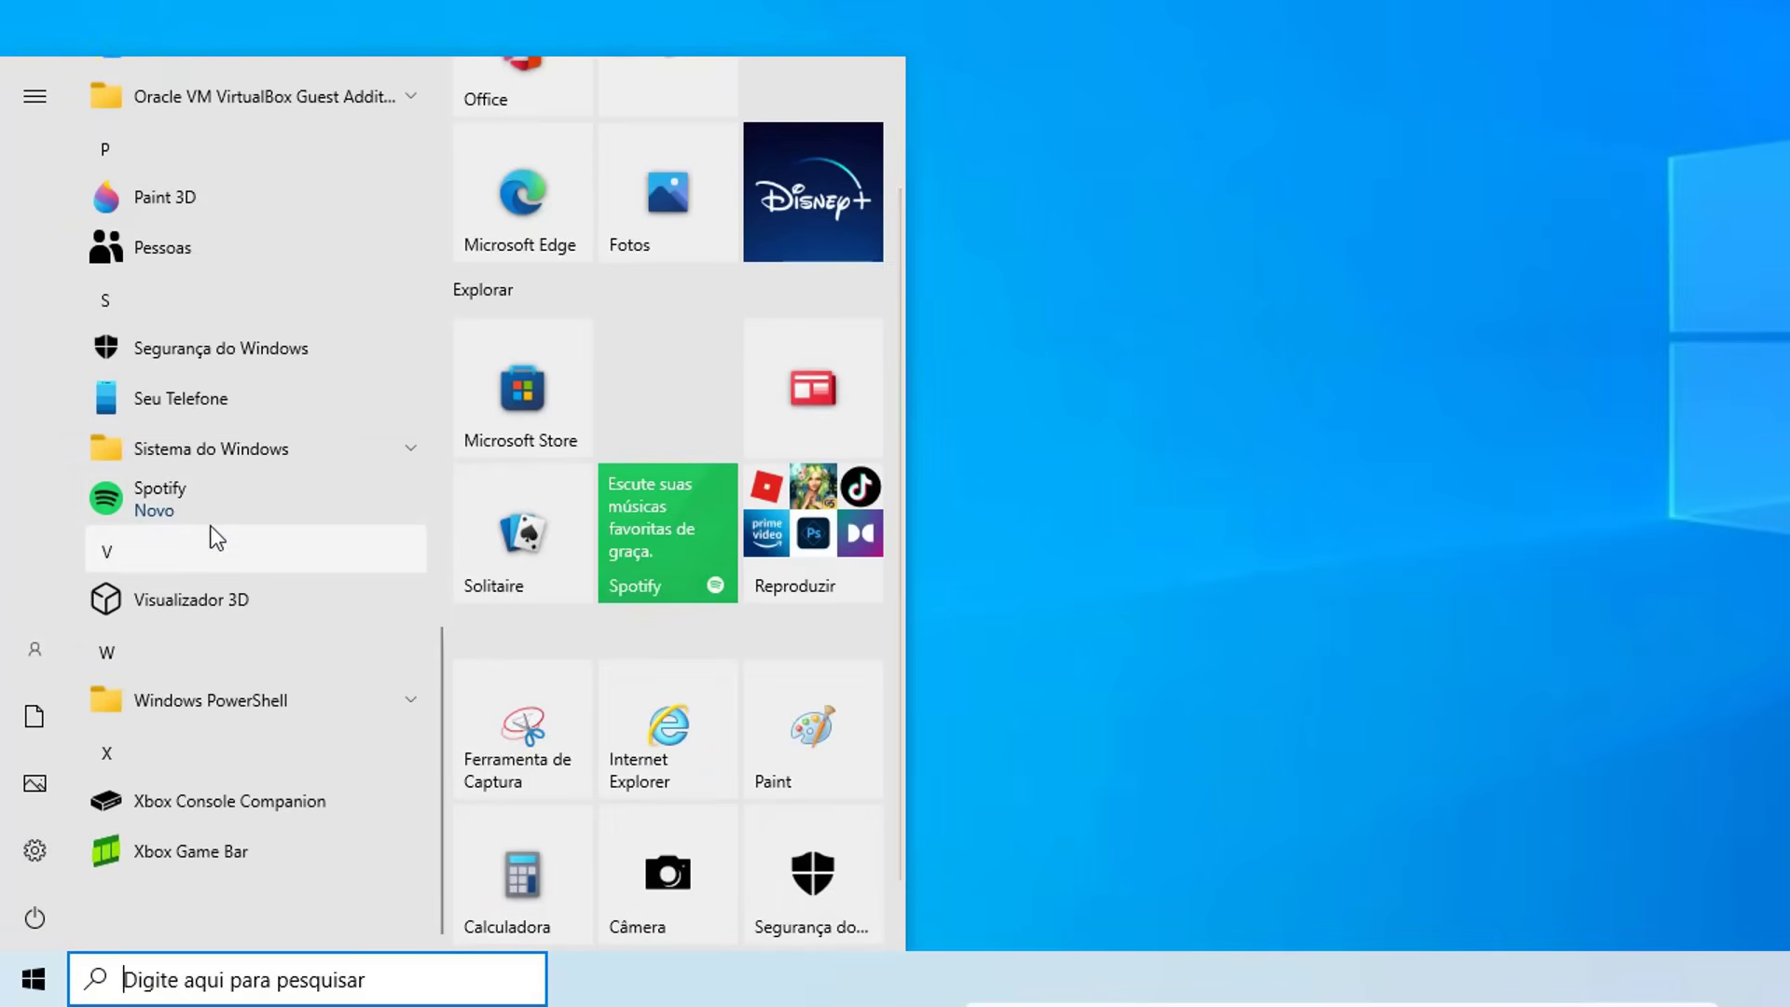
Uninstall the Visualizador 3D app from the Start app list
{"action": "right_click", "coordinate": [139, 517]}
{"action": "right_click", "coordinate": [130, 602]}
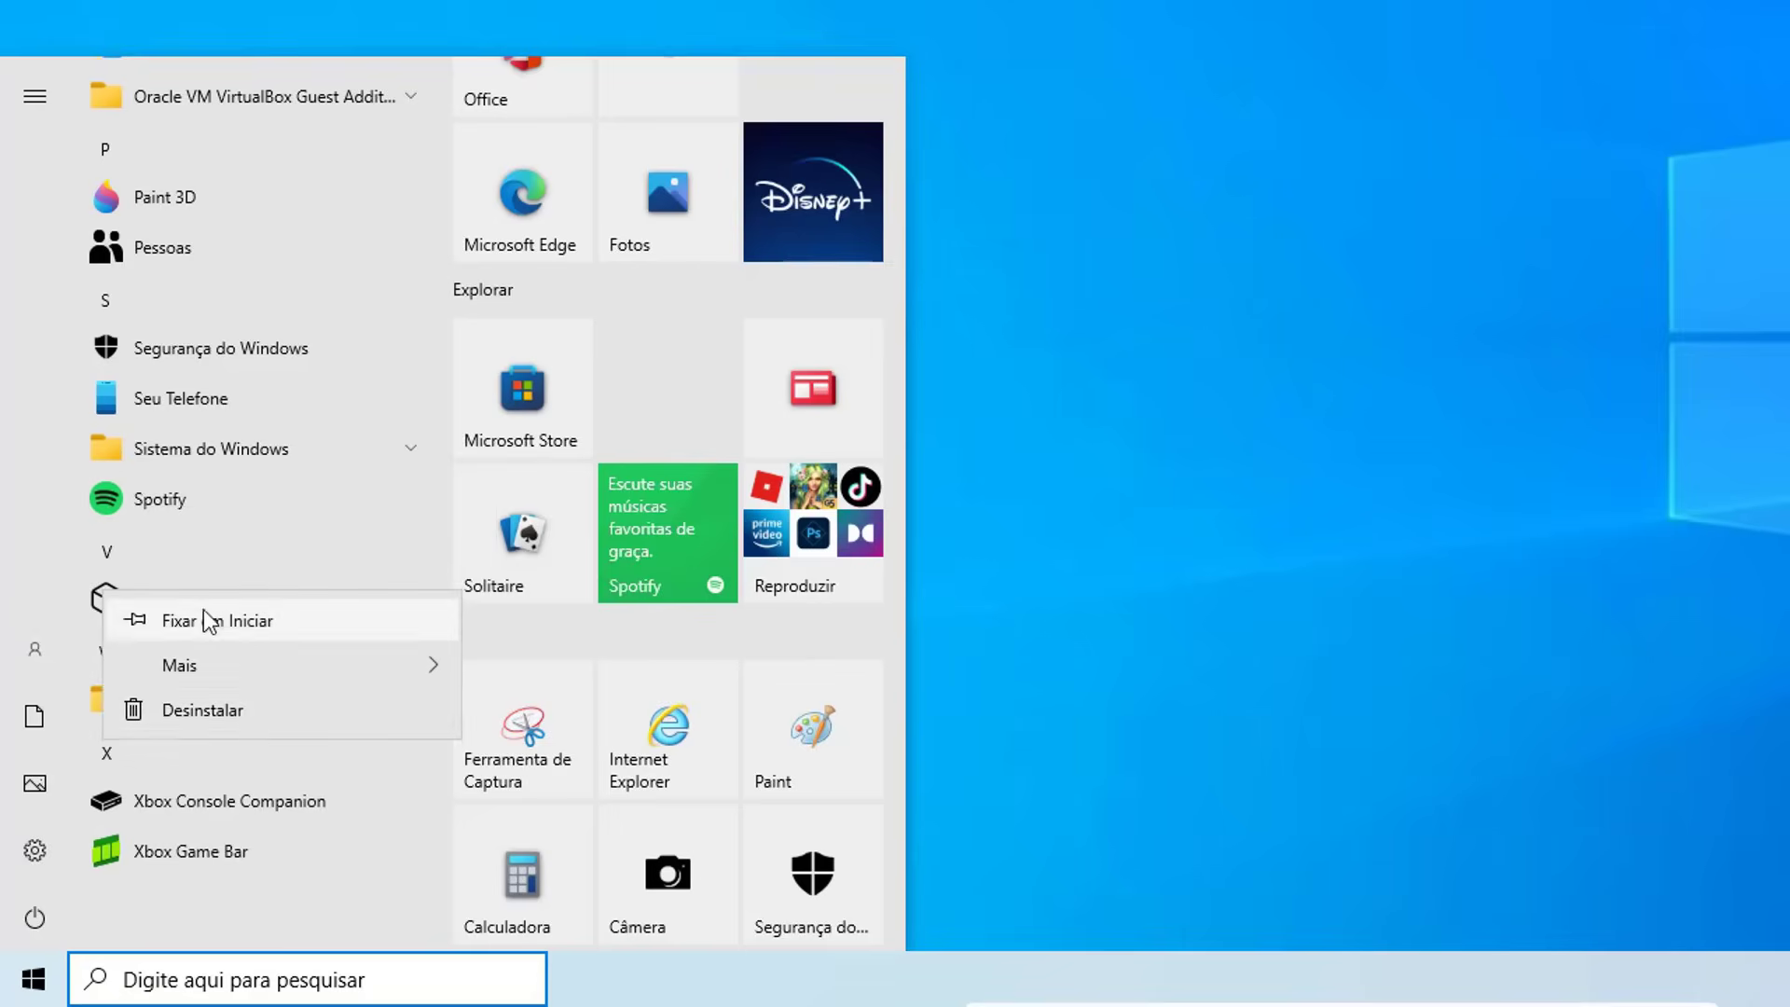
{"action": "left_click", "coordinate": [407, 463]}
{"action": "left_click", "coordinate": [369, 528]}
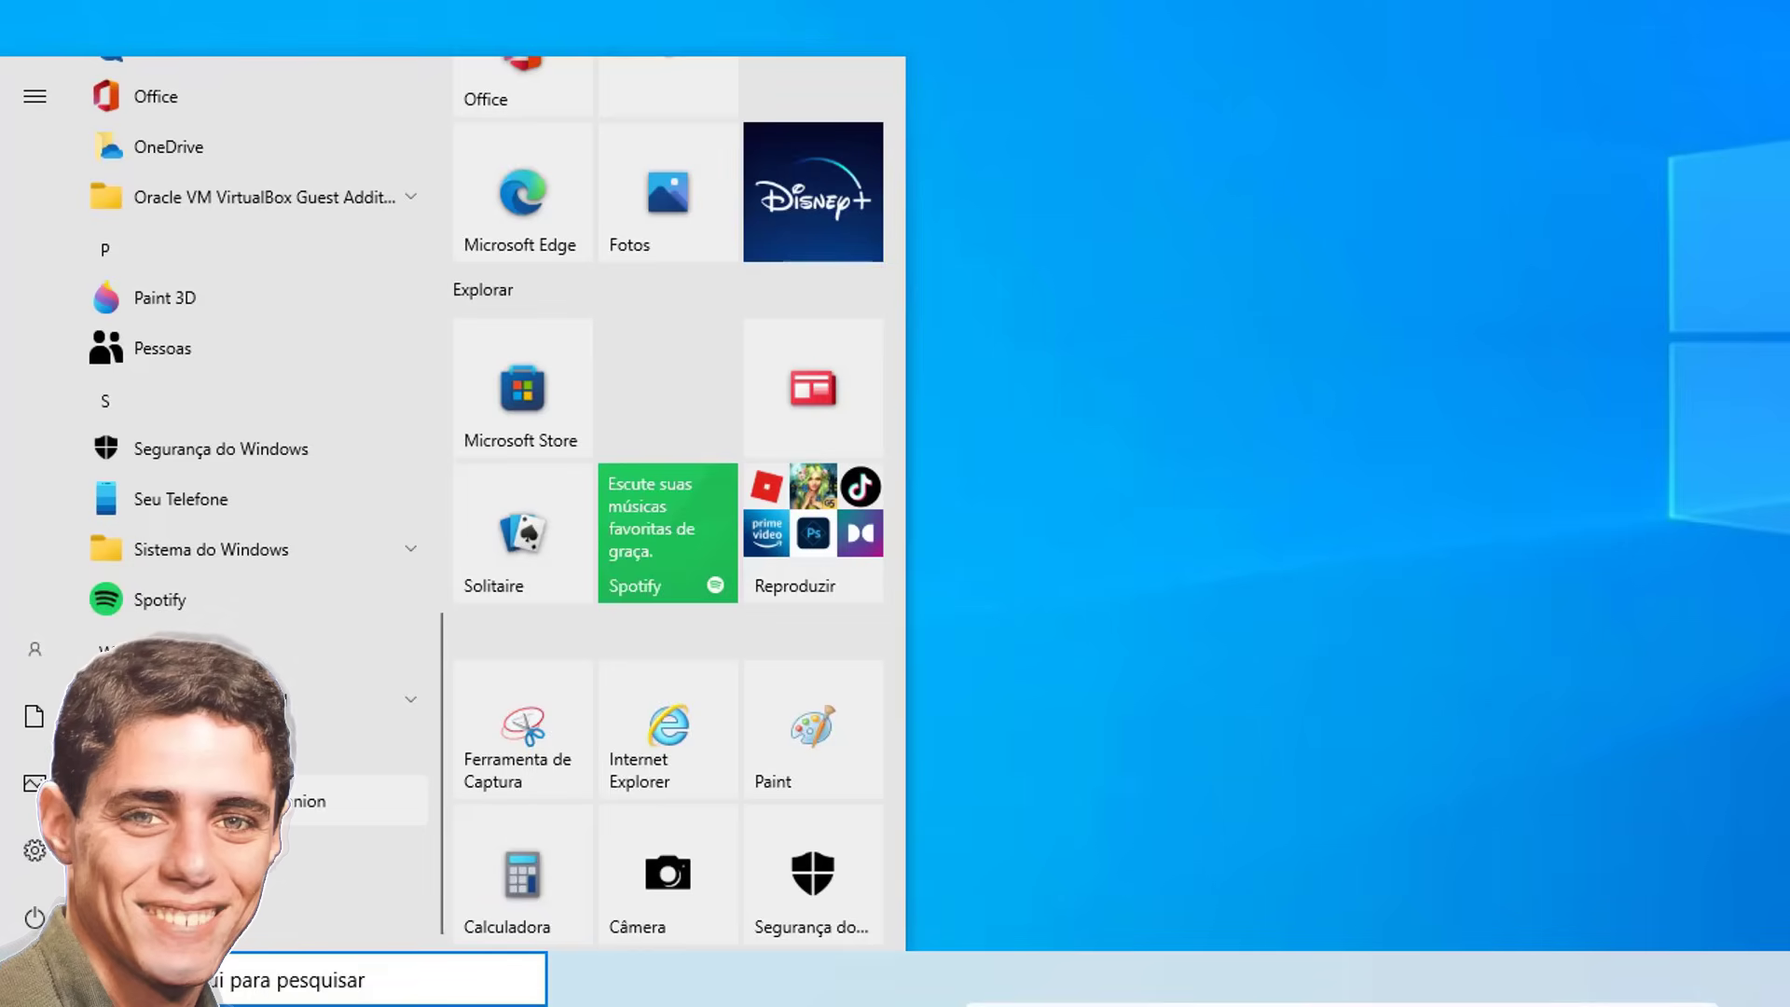
Uninstall the Xbox companion app from the Start app list and check the available options for Xbox Game Bar
{"action": "right_click", "coordinate": [243, 801]}
{"action": "left_click", "coordinate": [372, 735]}
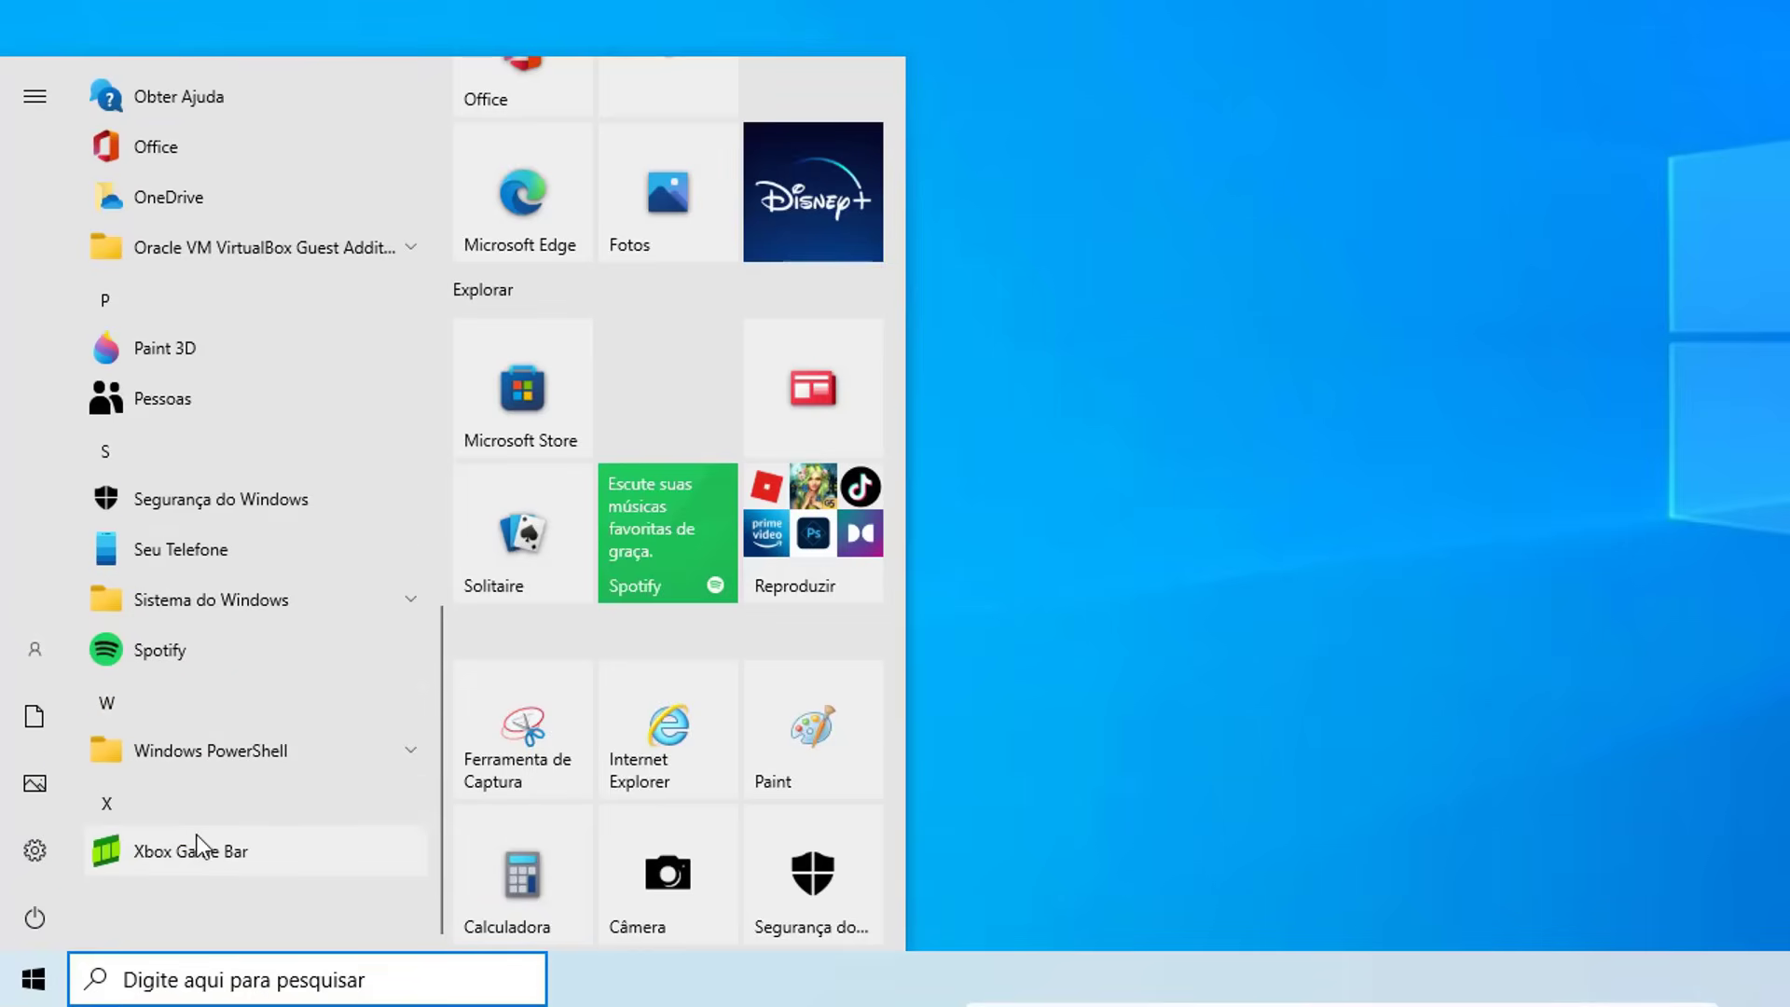
{"action": "right_click", "coordinate": [225, 854]}
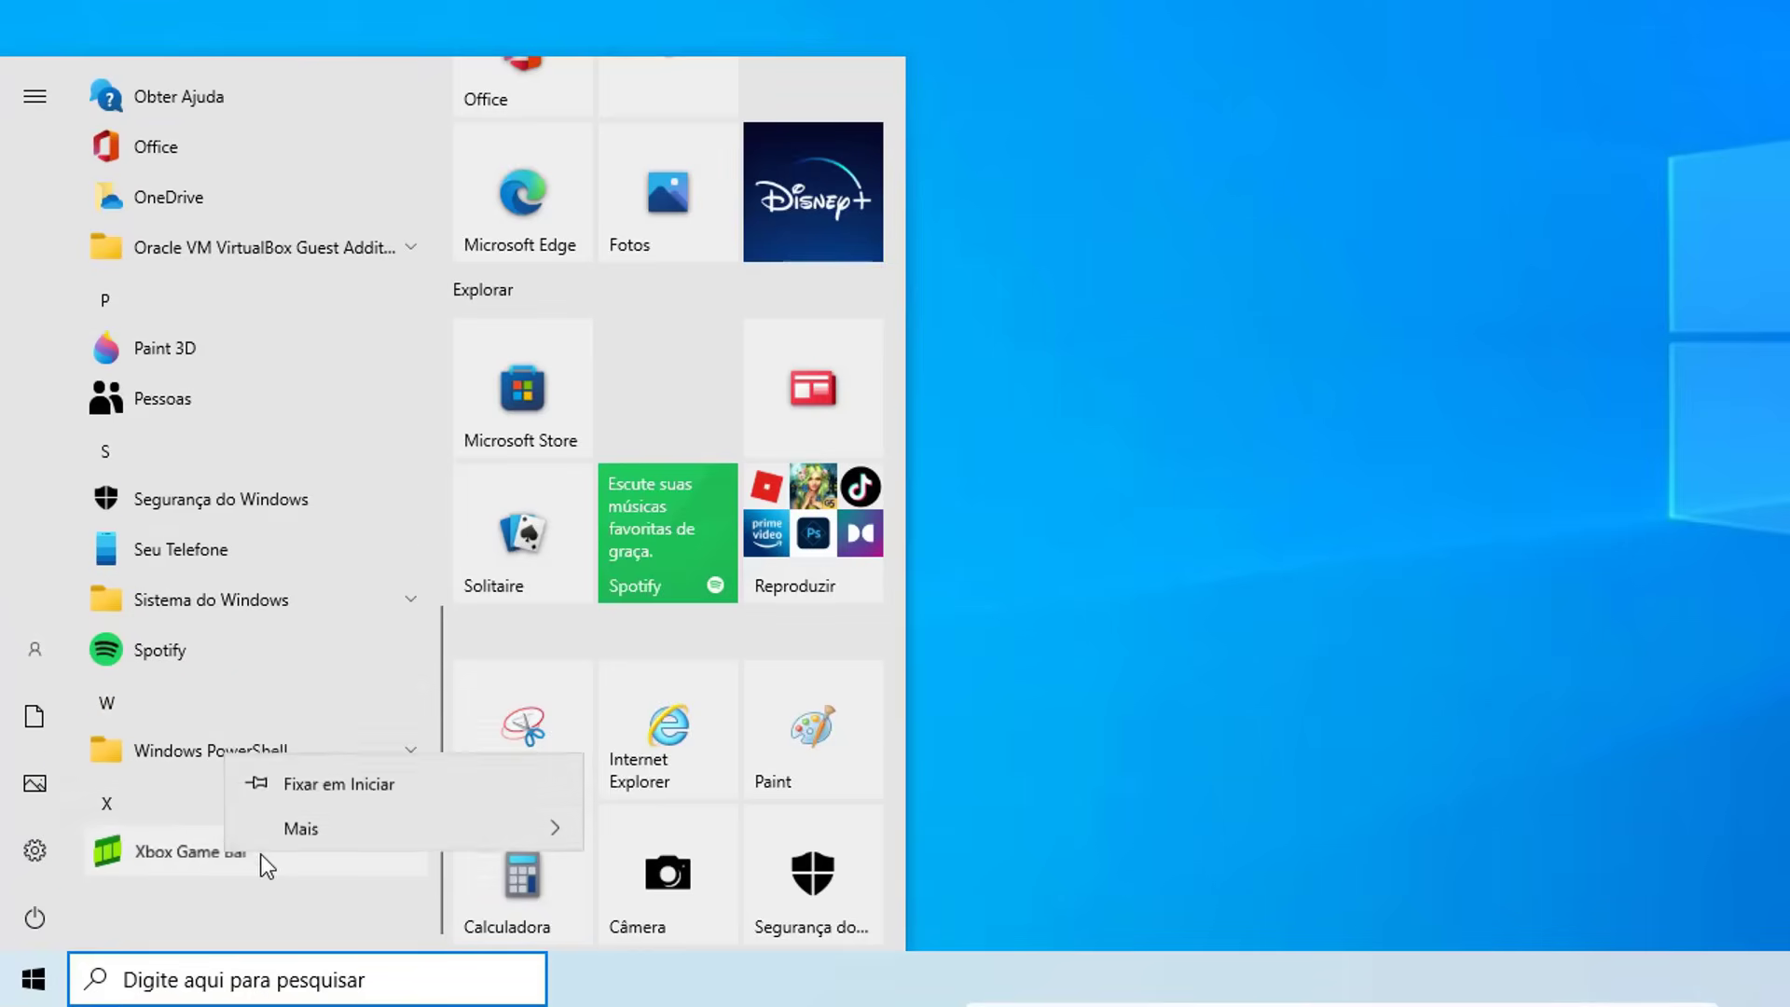
{"action": "left_click", "coordinate": [290, 908]}
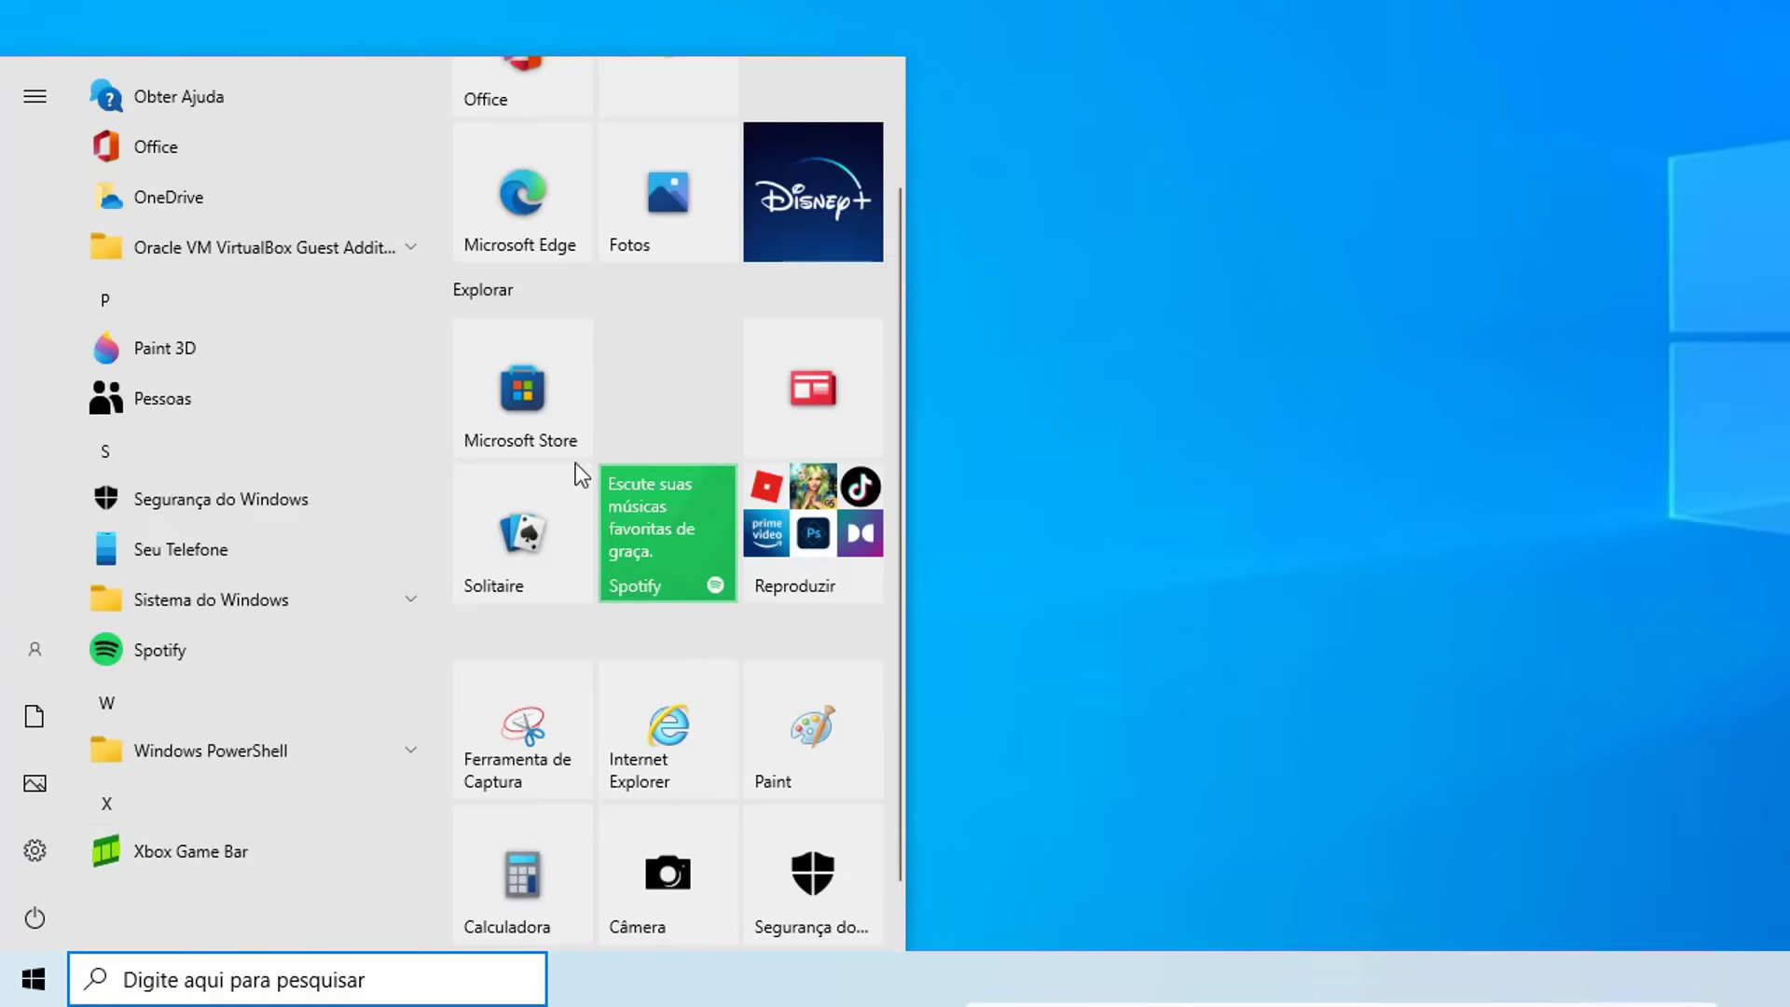
Widen the Start menu to two columns of tile groups and uninstall the red news app in the Explorar group
{"action": "left_click_drag", "start_coordinate": [931, 496], "coordinate": [1395, 499]}
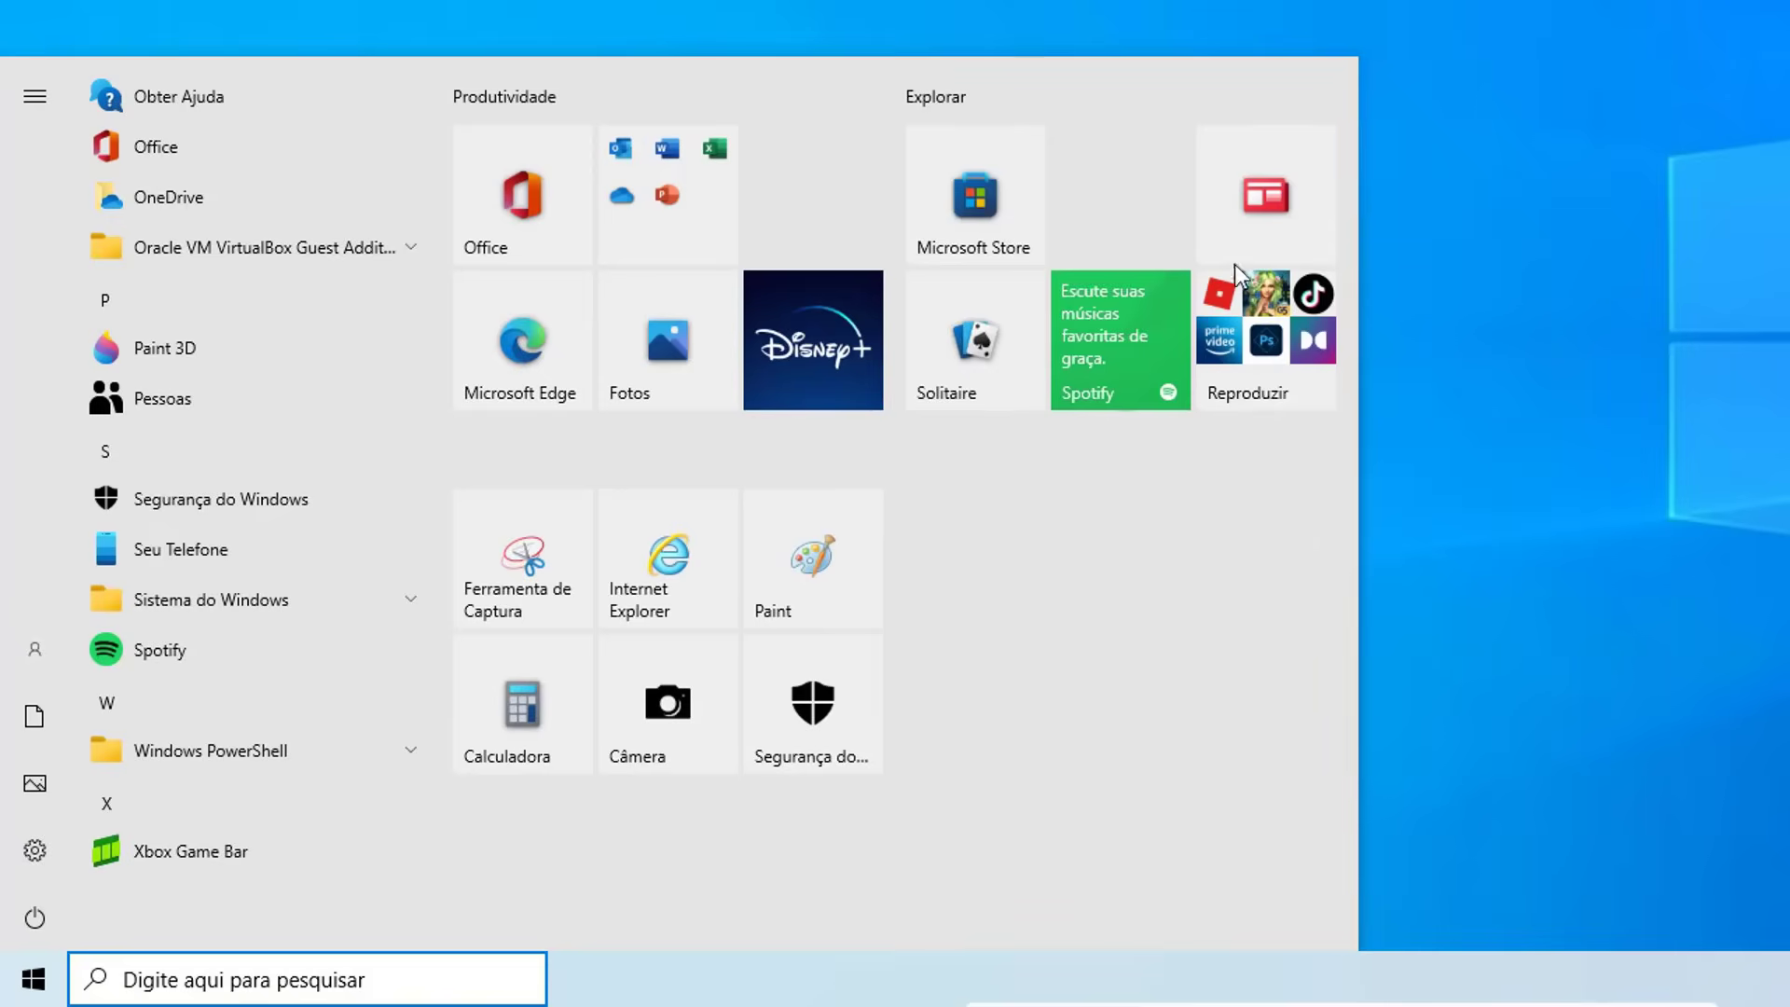
{"action": "right_click", "coordinate": [1268, 191]}
{"action": "left_click", "coordinate": [1368, 353]}
{"action": "left_click", "coordinate": [1348, 95]}
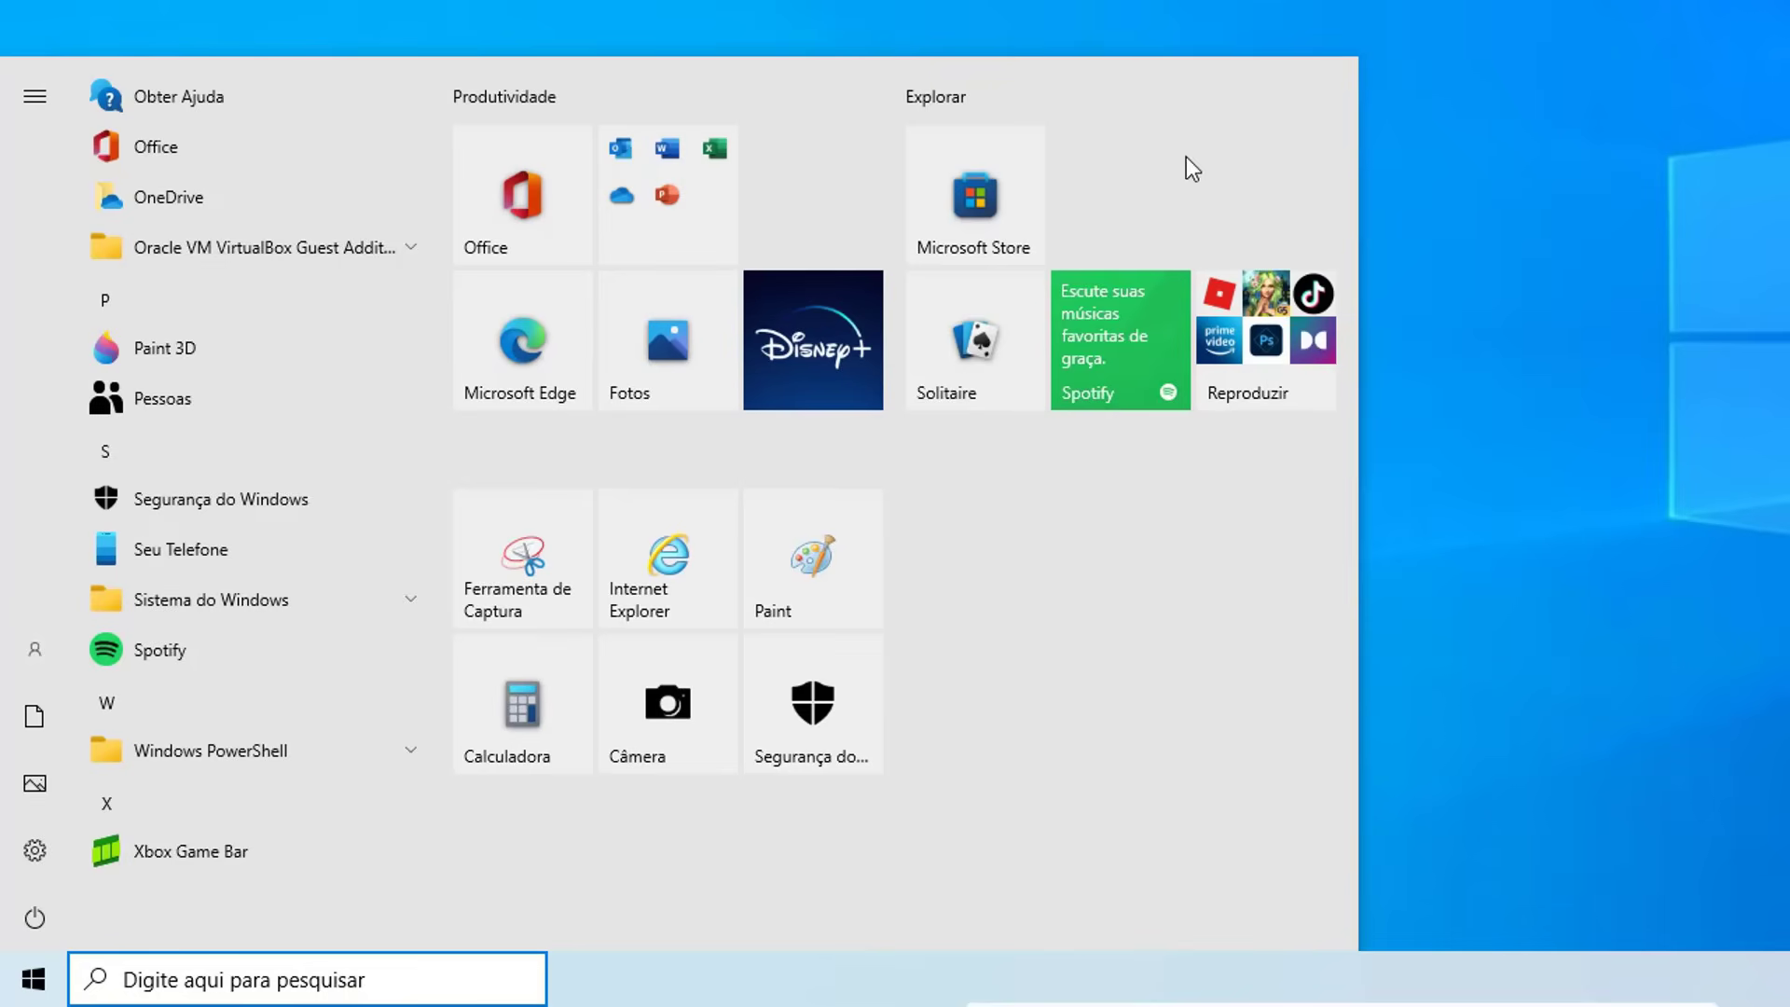
Expand the Reproduzir tile folder and unpin the Roblox tile and the G5 game tile from Start
{"action": "left_click", "coordinate": [1302, 350]}
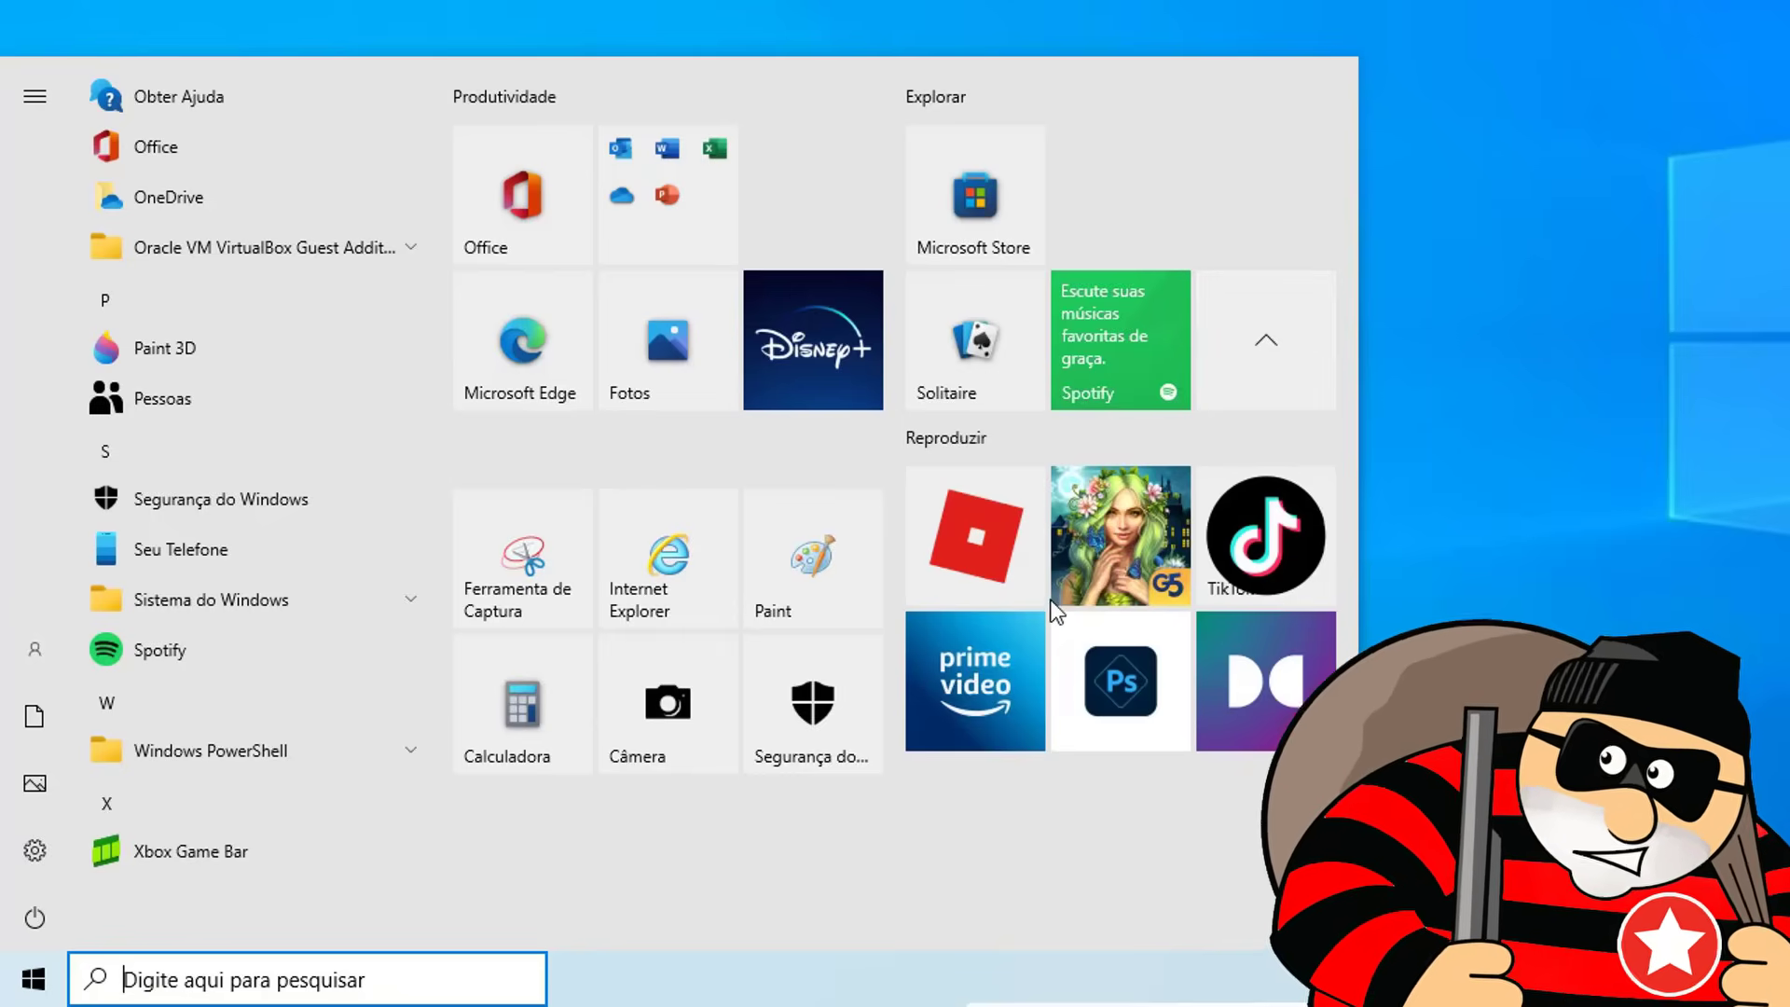
{"action": "right_click", "coordinate": [974, 535]}
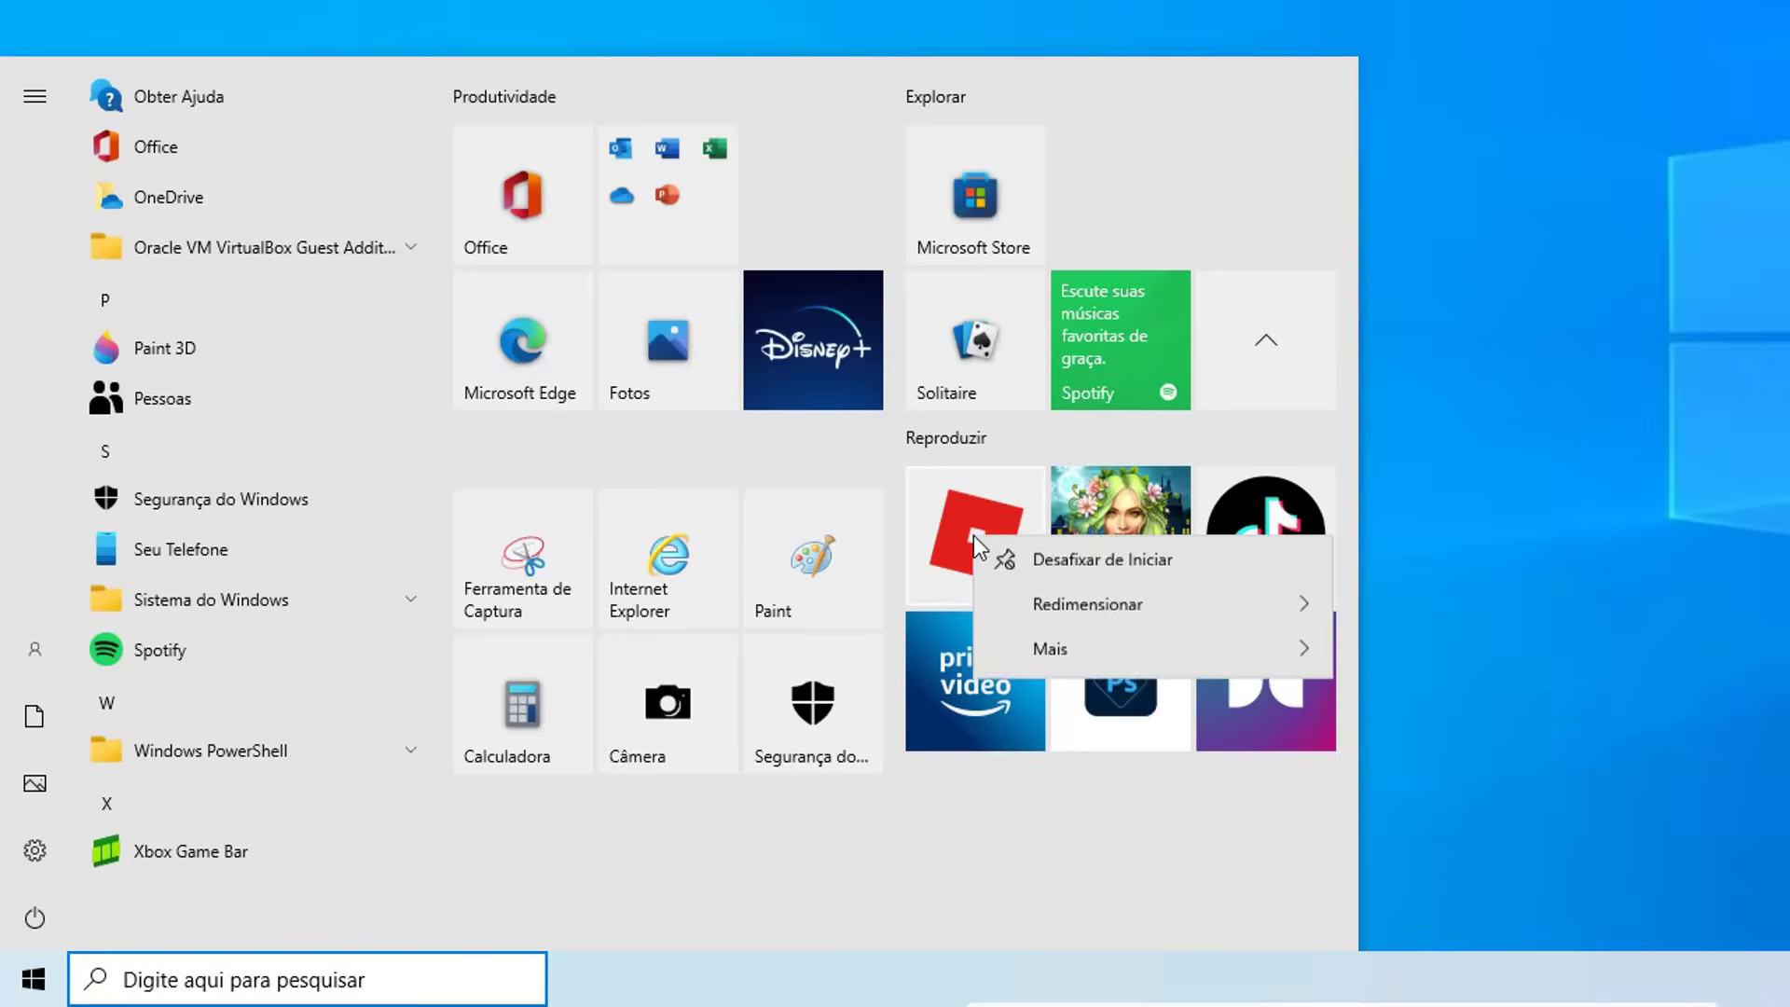
{"action": "left_click", "coordinate": [1082, 569]}
{"action": "right_click", "coordinate": [1126, 527]}
{"action": "left_click", "coordinate": [1203, 560]}
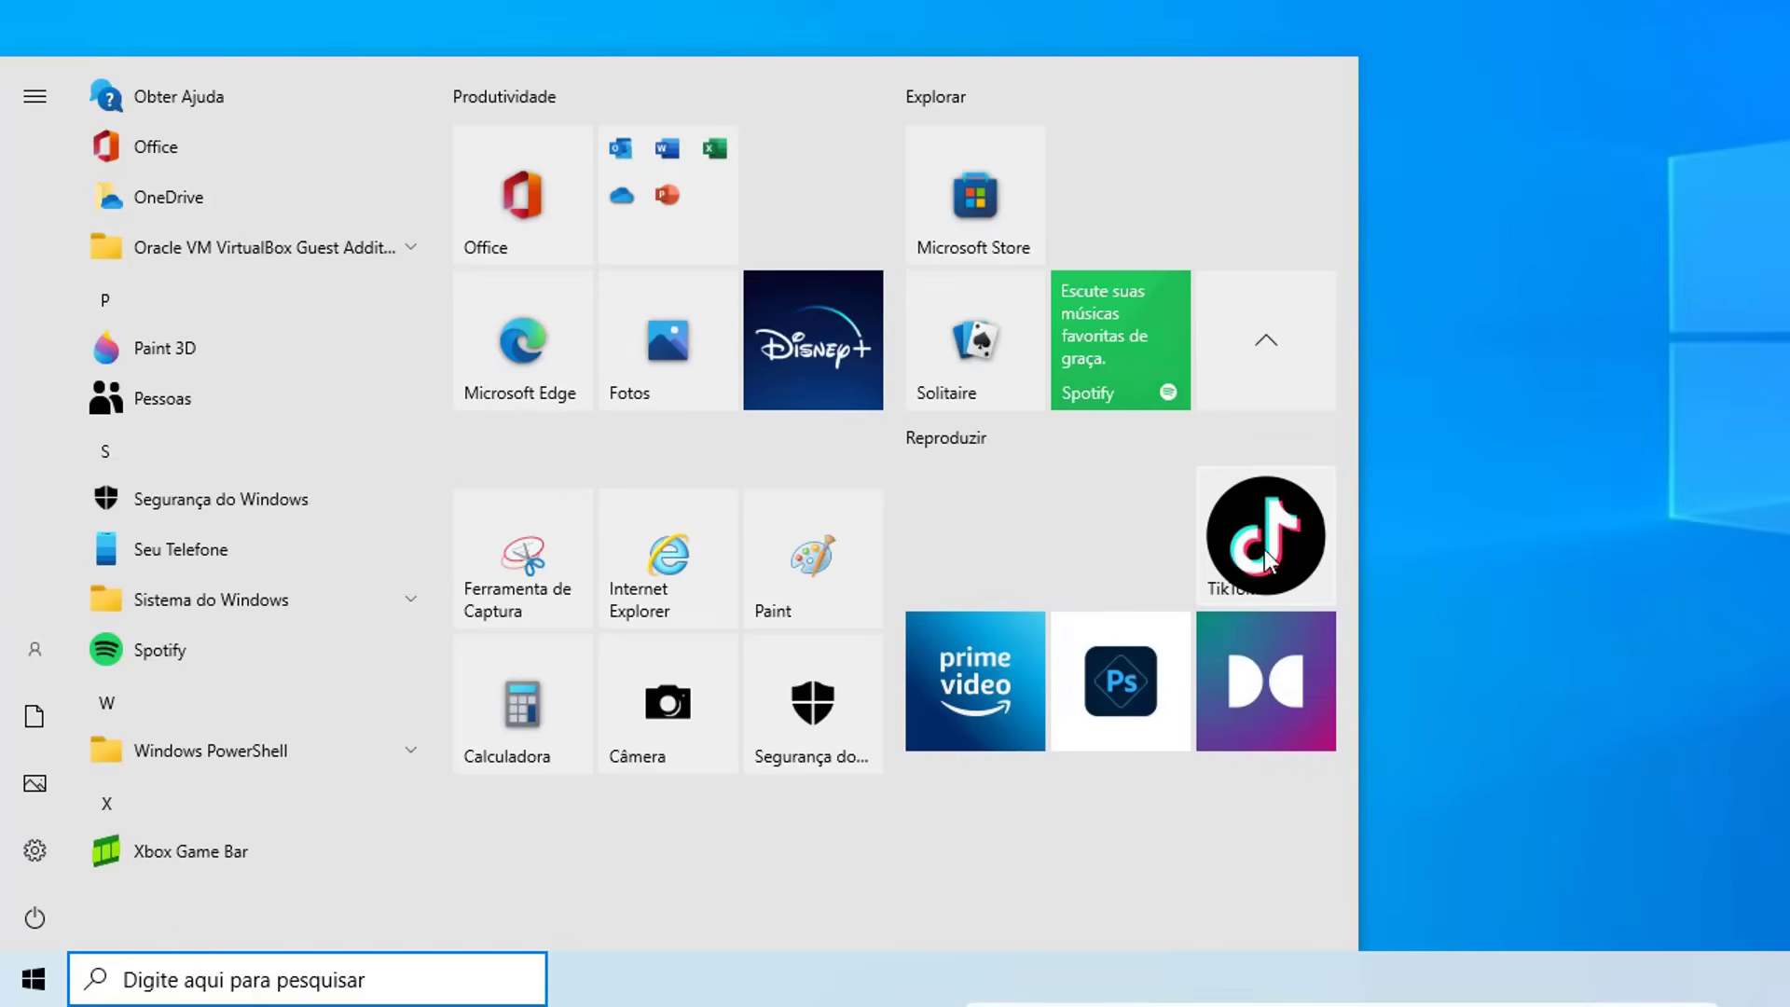
Uninstall the TikTok and Dolby apps from the Reproduzir tile folder
{"action": "right_click", "coordinate": [1291, 530]}
{"action": "left_click", "coordinate": [1406, 703]}
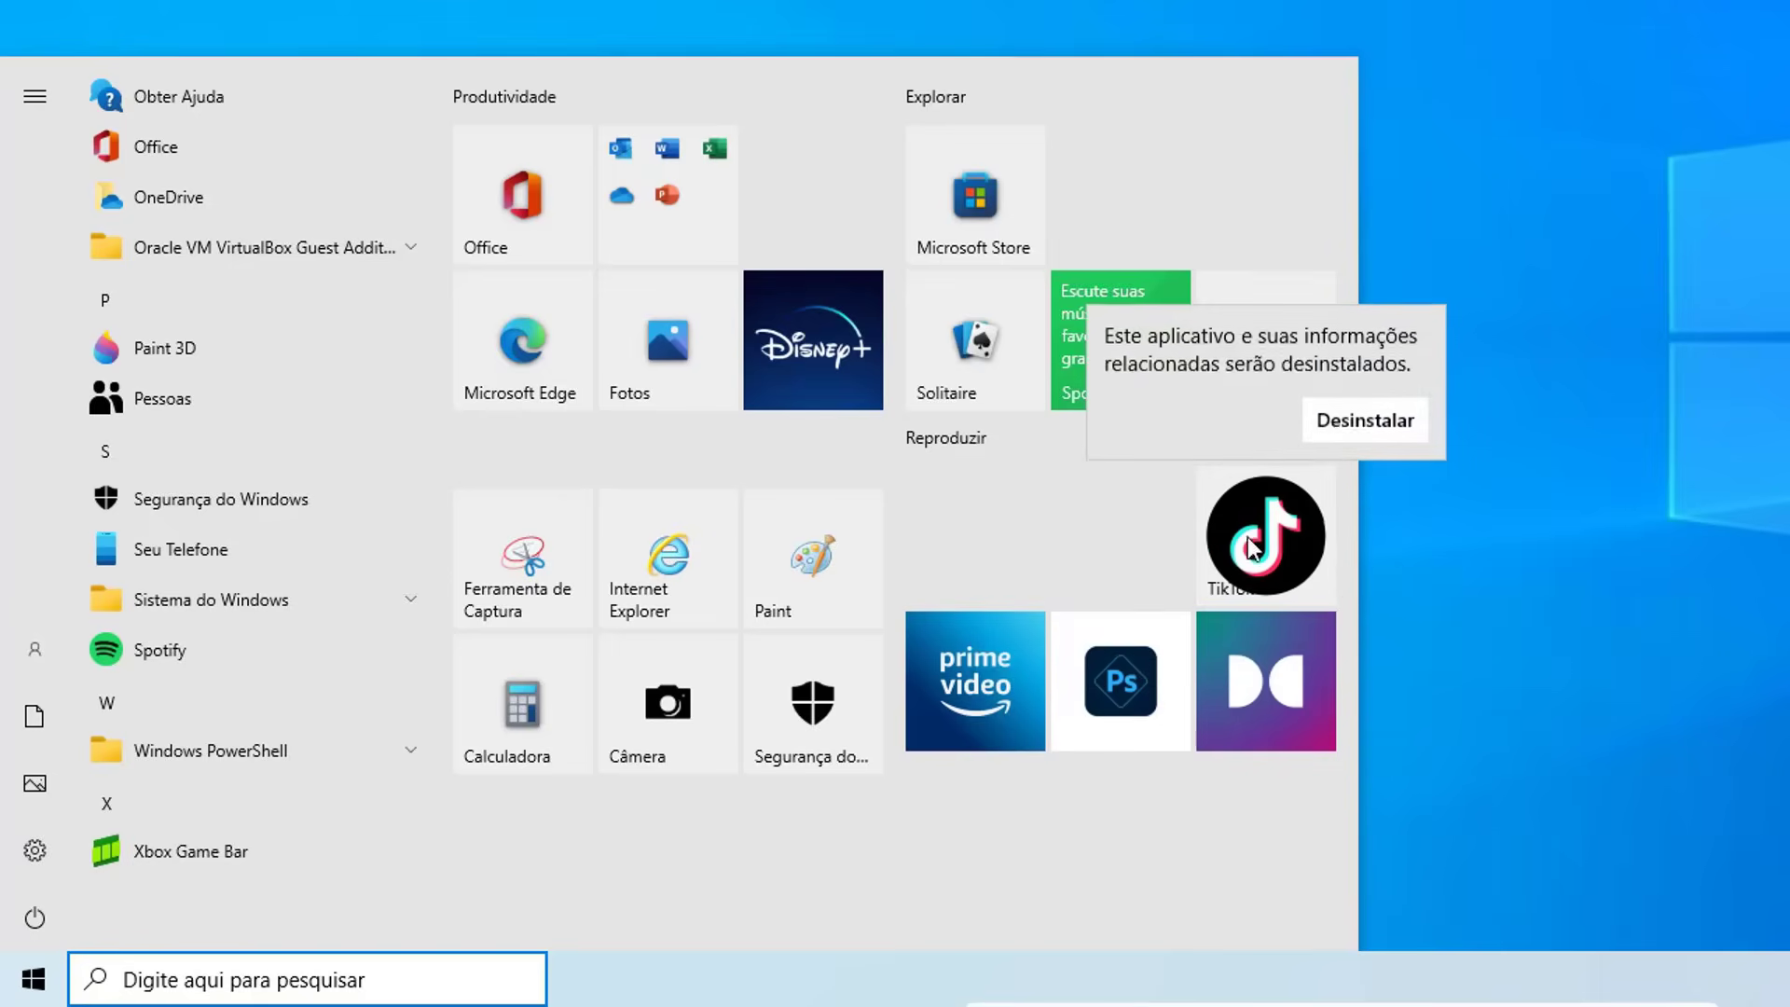
{"action": "left_click", "coordinate": [1337, 435]}
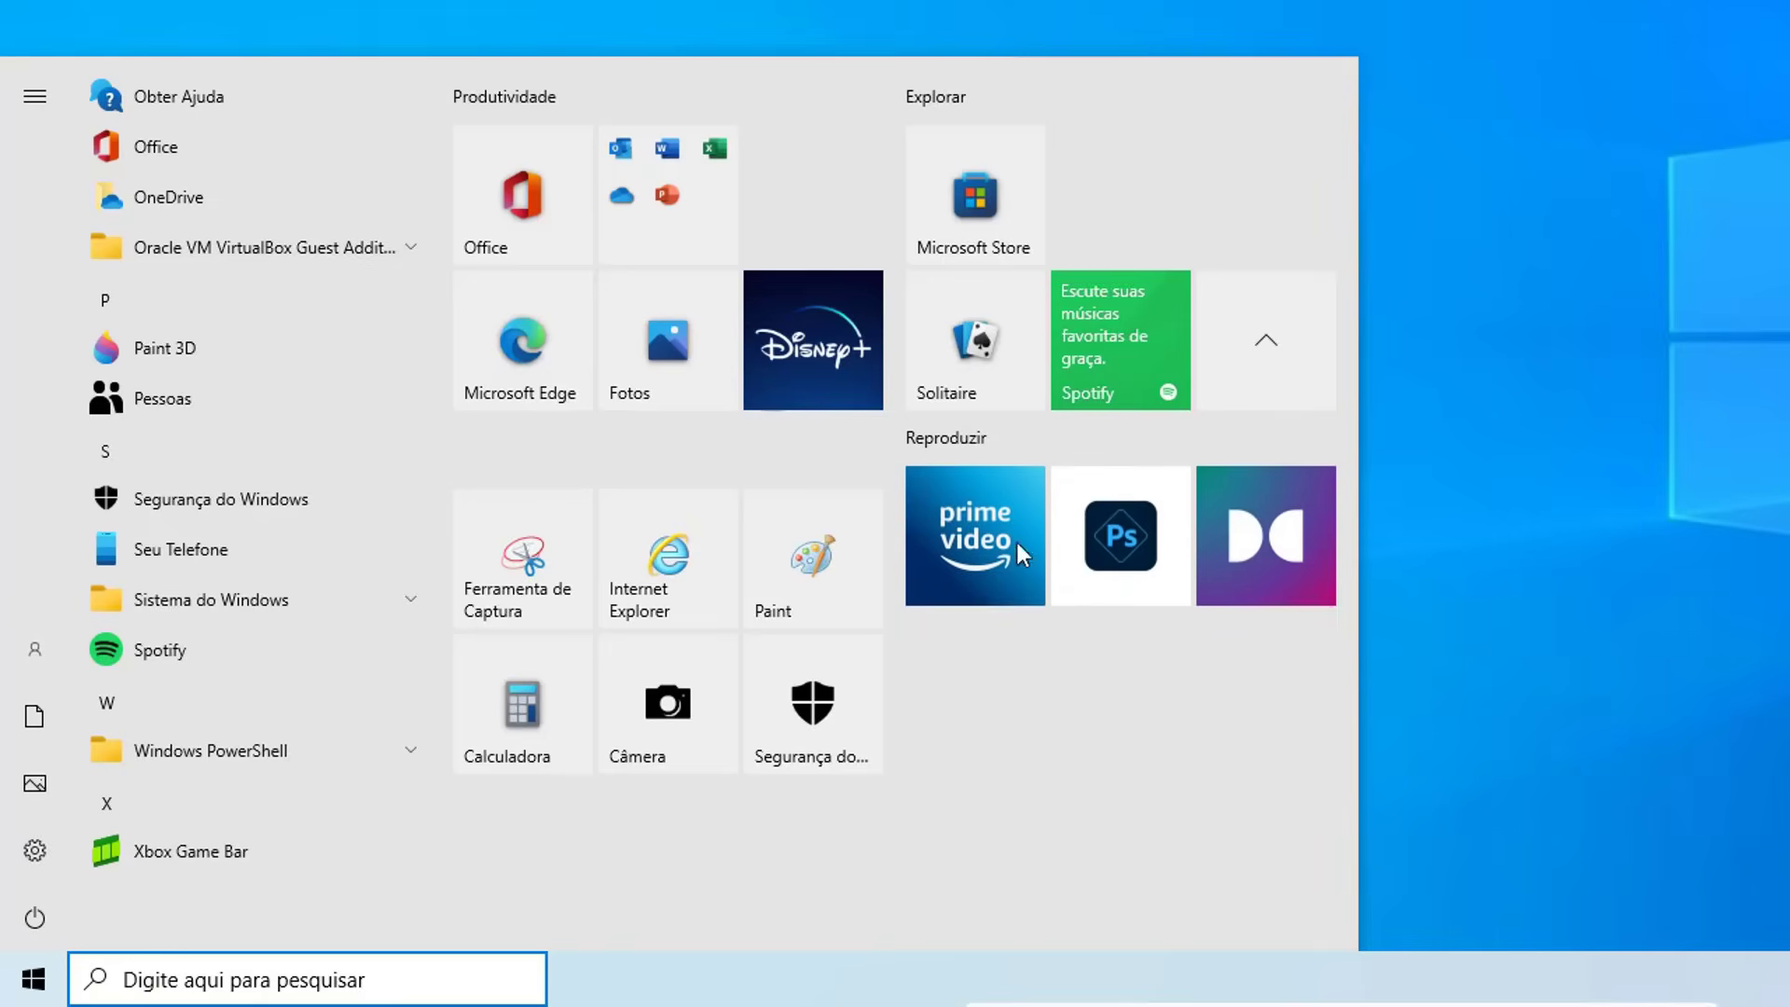
{"action": "right_click", "coordinate": [1265, 554]}
{"action": "left_click", "coordinate": [1382, 720]}
{"action": "left_click", "coordinate": [1313, 427]}
{"action": "left_click_drag", "start_coordinate": [979, 600], "coordinate": [975, 746]}
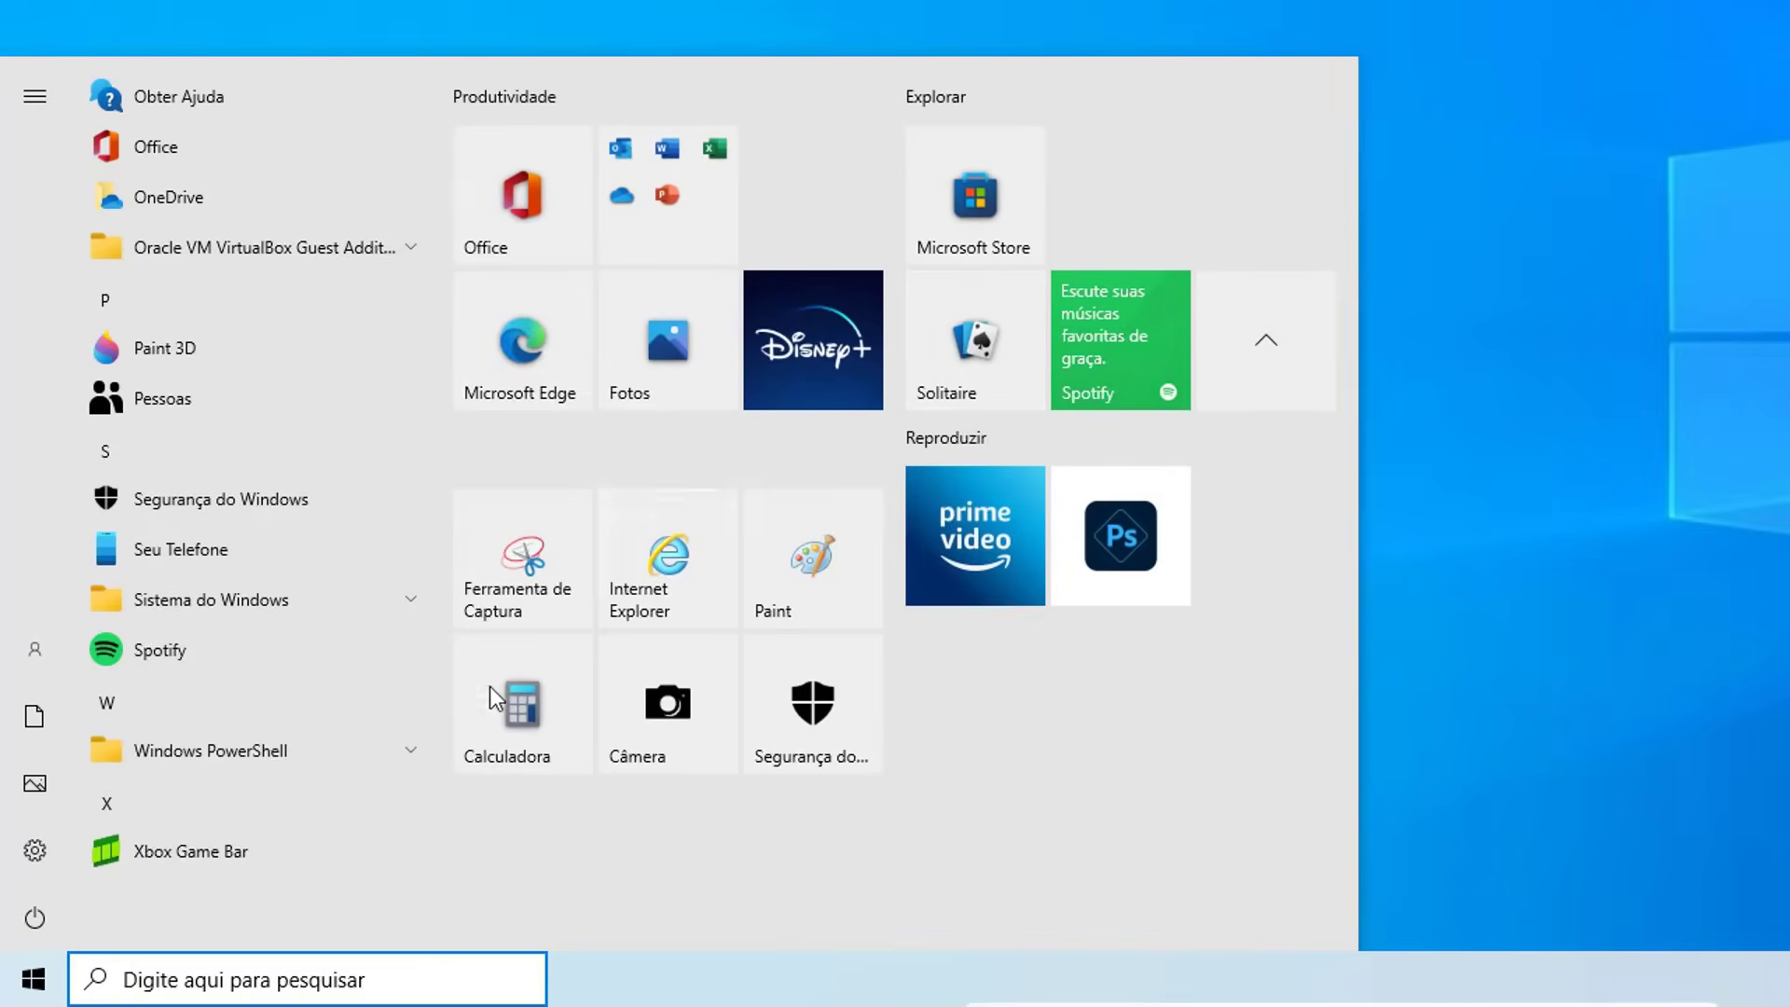
Turn off Permitir downloads de outros computadores in the Otimização de Entrega settings of Windows Update
{"action": "left_click", "coordinate": [35, 850]}
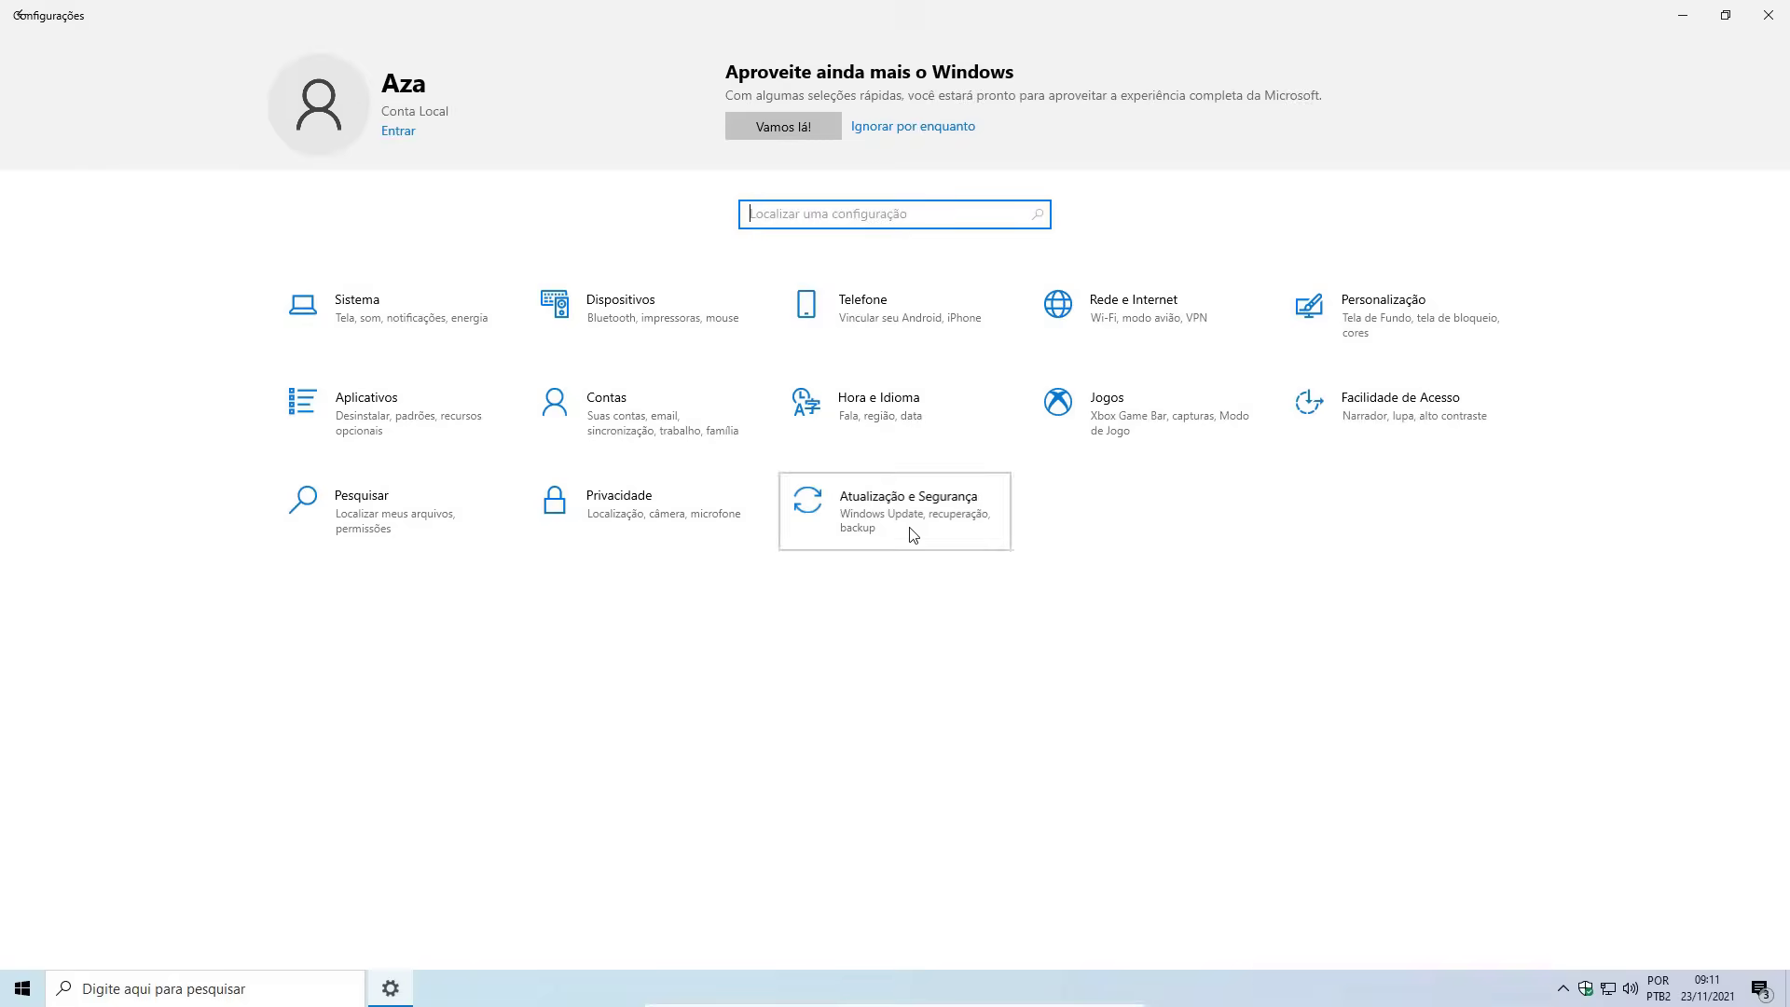
{"action": "left_click", "coordinate": [913, 535]}
{"action": "left_click", "coordinate": [410, 819]}
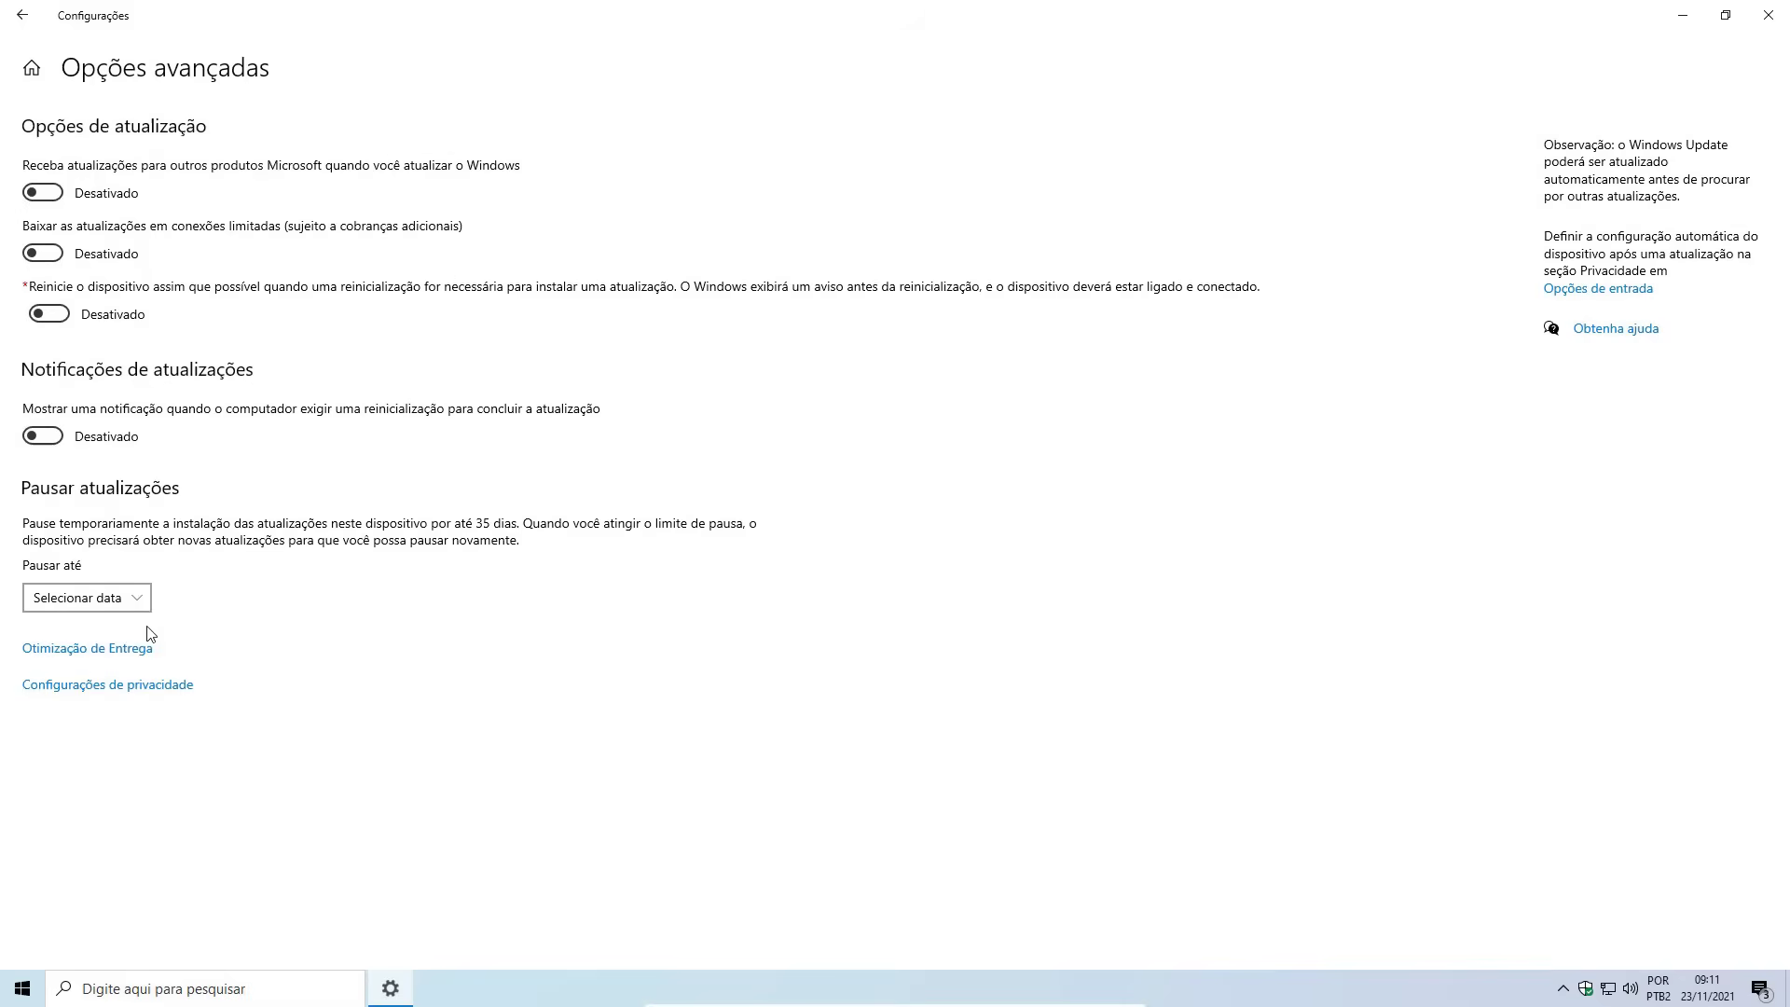
{"action": "left_click", "coordinate": [111, 650]}
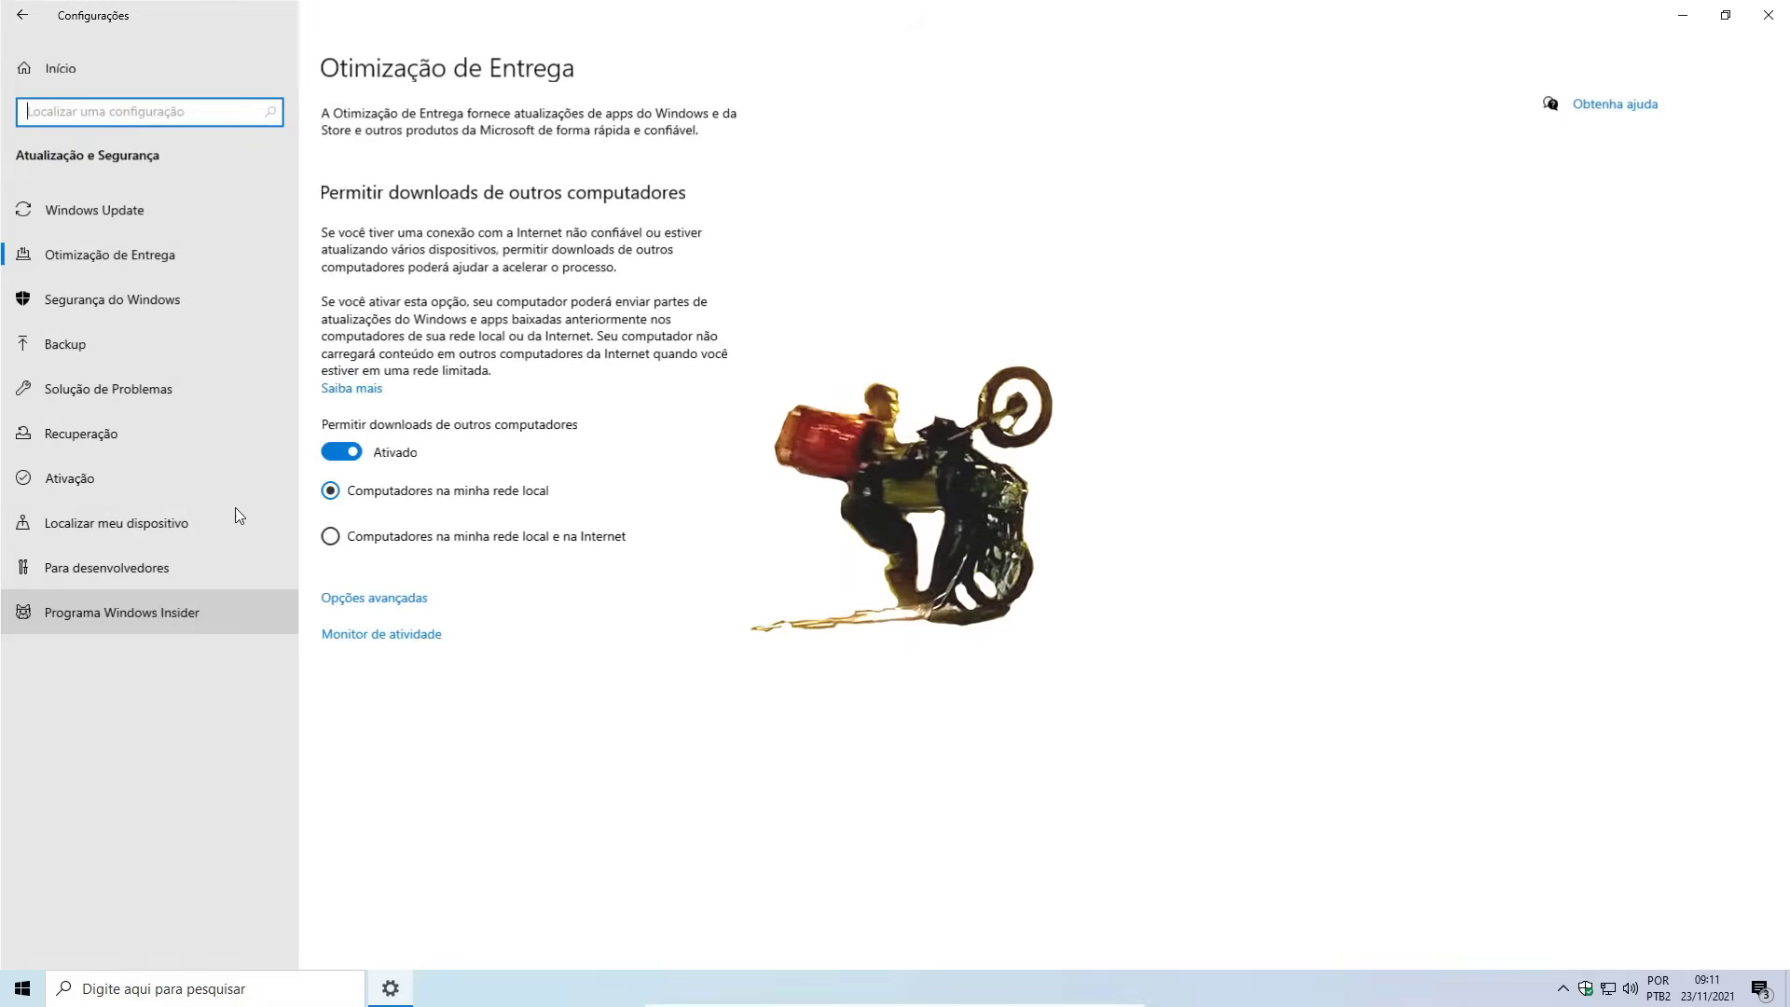
{"action": "left_click", "coordinate": [343, 453]}
In Otimização de Entrega's advanced options, limit background downloads, foreground downloads and uploads to 5% of measured bandwidth, and enable Limite de upload mensal
{"action": "left_click", "coordinate": [398, 602]}
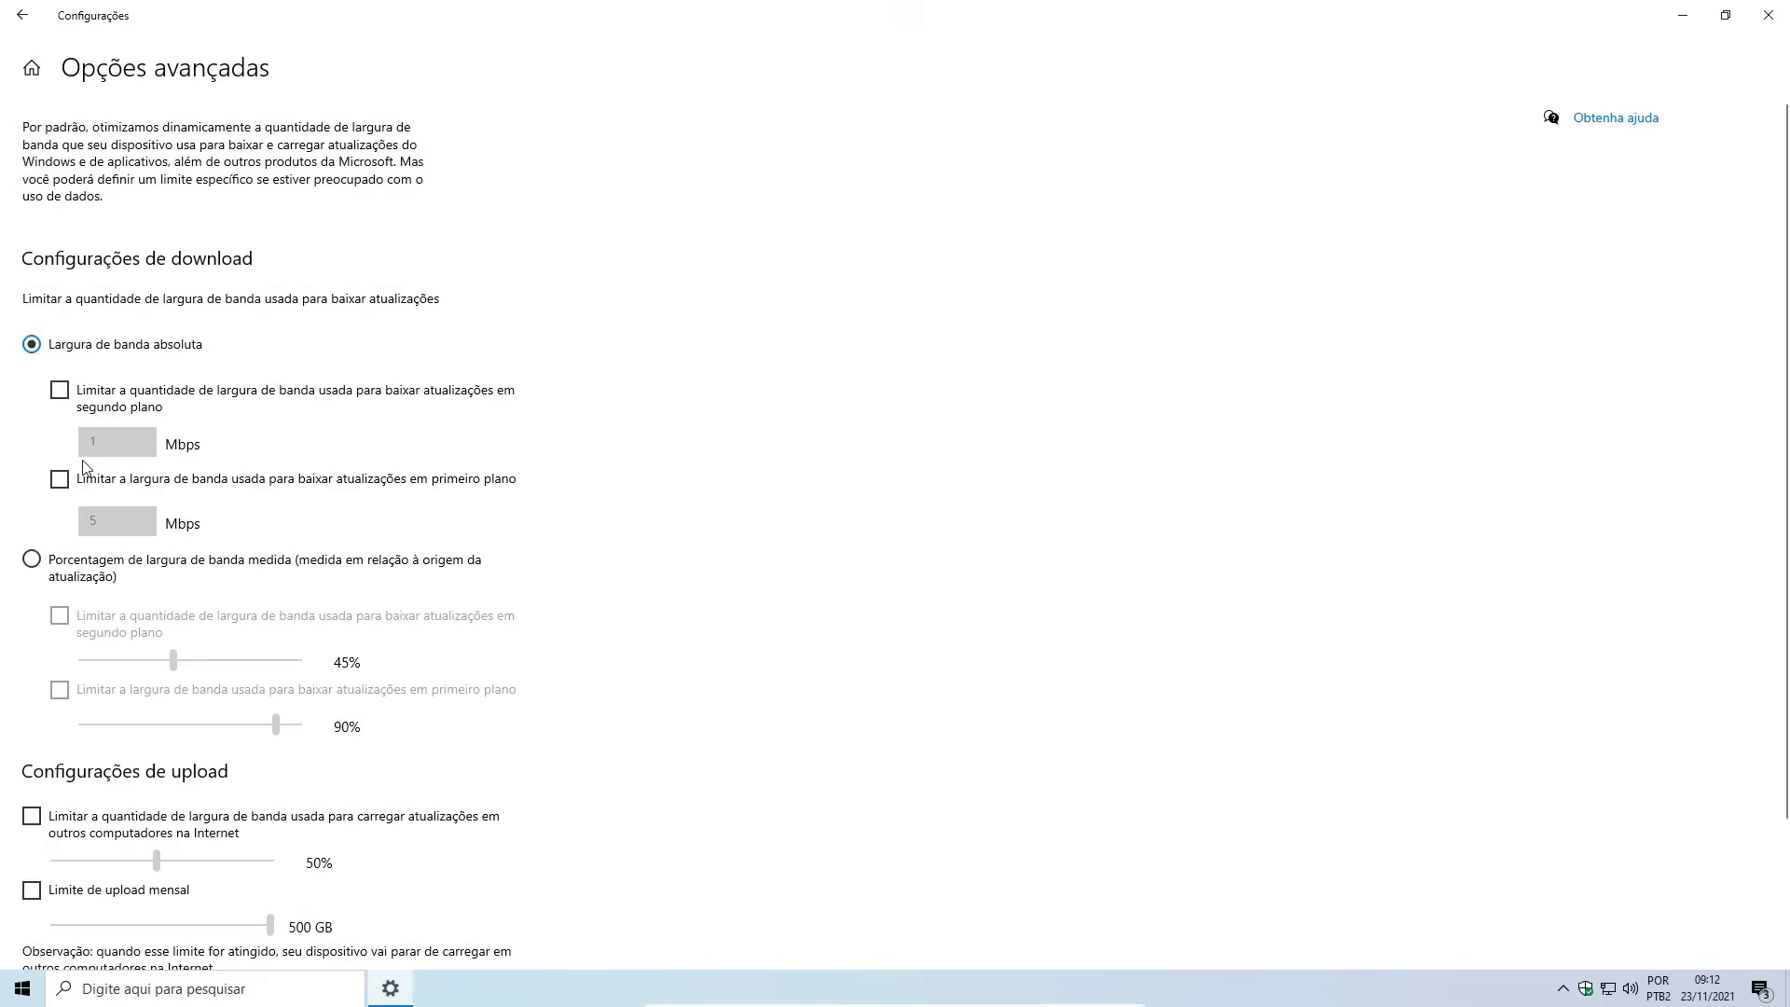
{"action": "left_click", "coordinate": [90, 585]}
{"action": "scroll", "coordinate": [91, 585], "scroll_direction": "down", "scroll_amount": 3}
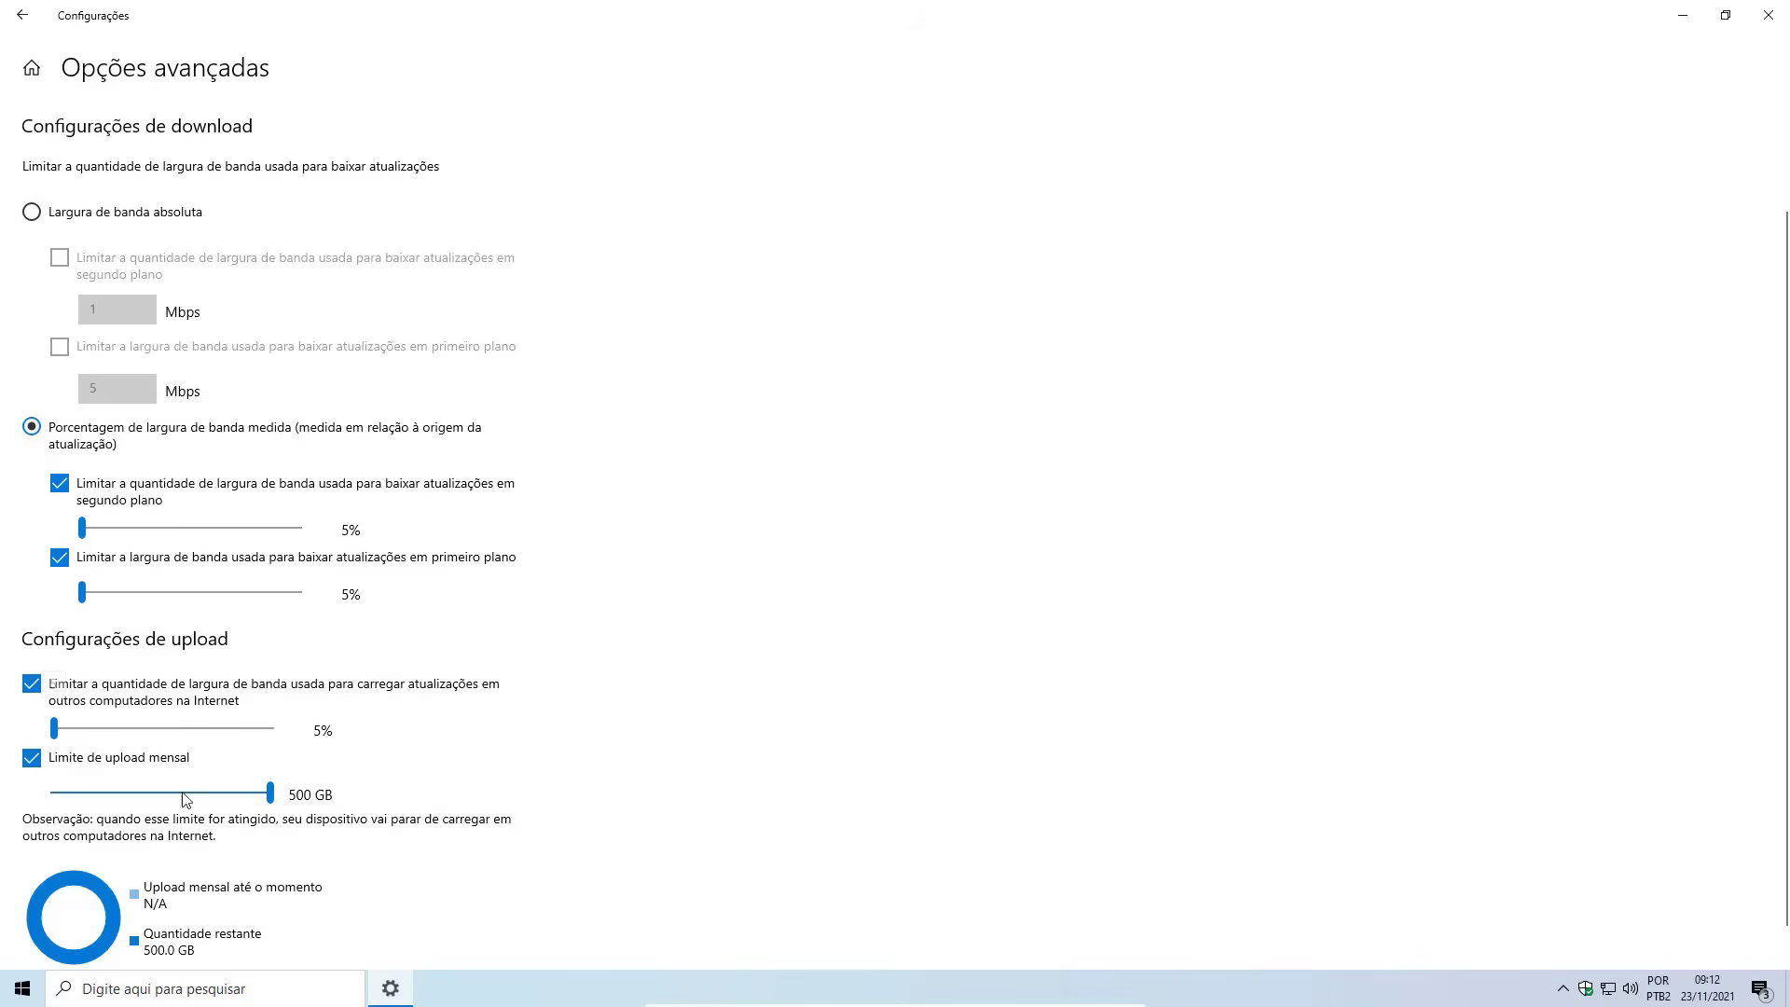
{"action": "scroll", "coordinate": [334, 713], "scroll_direction": "down", "scroll_amount": 1}
{"action": "scroll", "coordinate": [90, 136], "scroll_direction": "up", "scroll_amount": 4}
In the privacy settings, turn off permission for all apps to run in the background and review the app list
{"action": "left_click", "coordinate": [32, 68]}
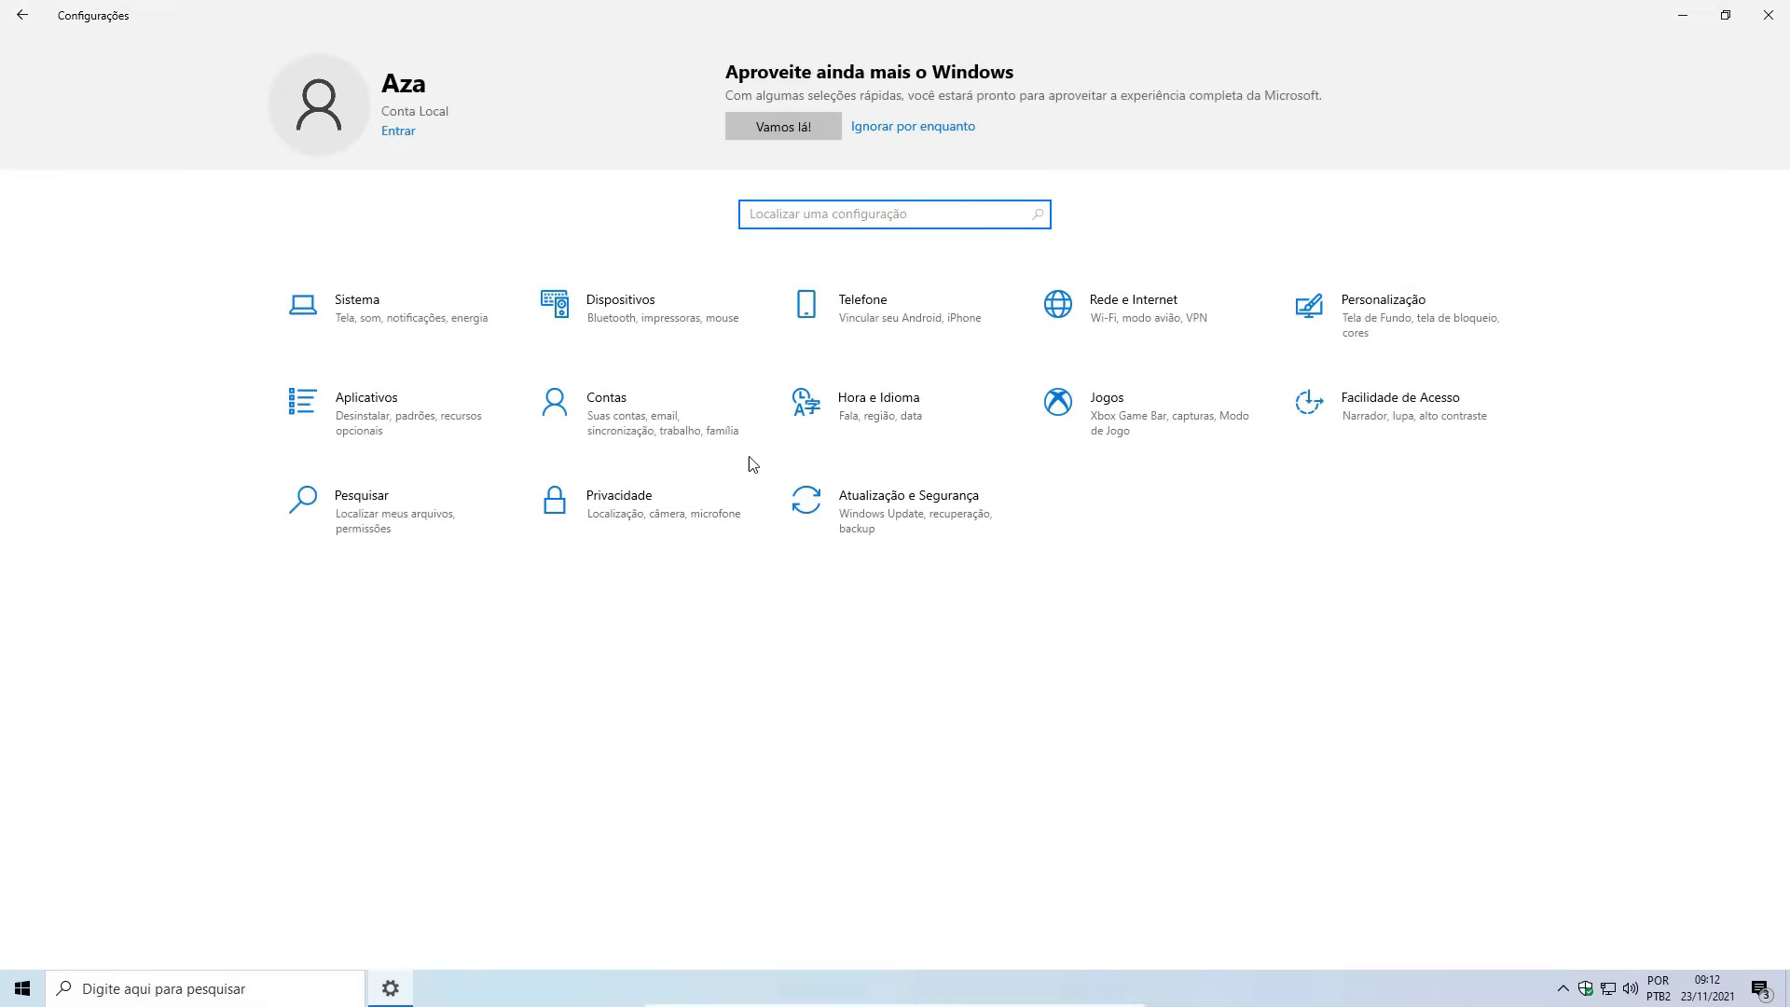
{"action": "left_click", "coordinate": [725, 521]}
{"action": "scroll", "coordinate": [153, 606], "scroll_direction": "down", "scroll_amount": 3}
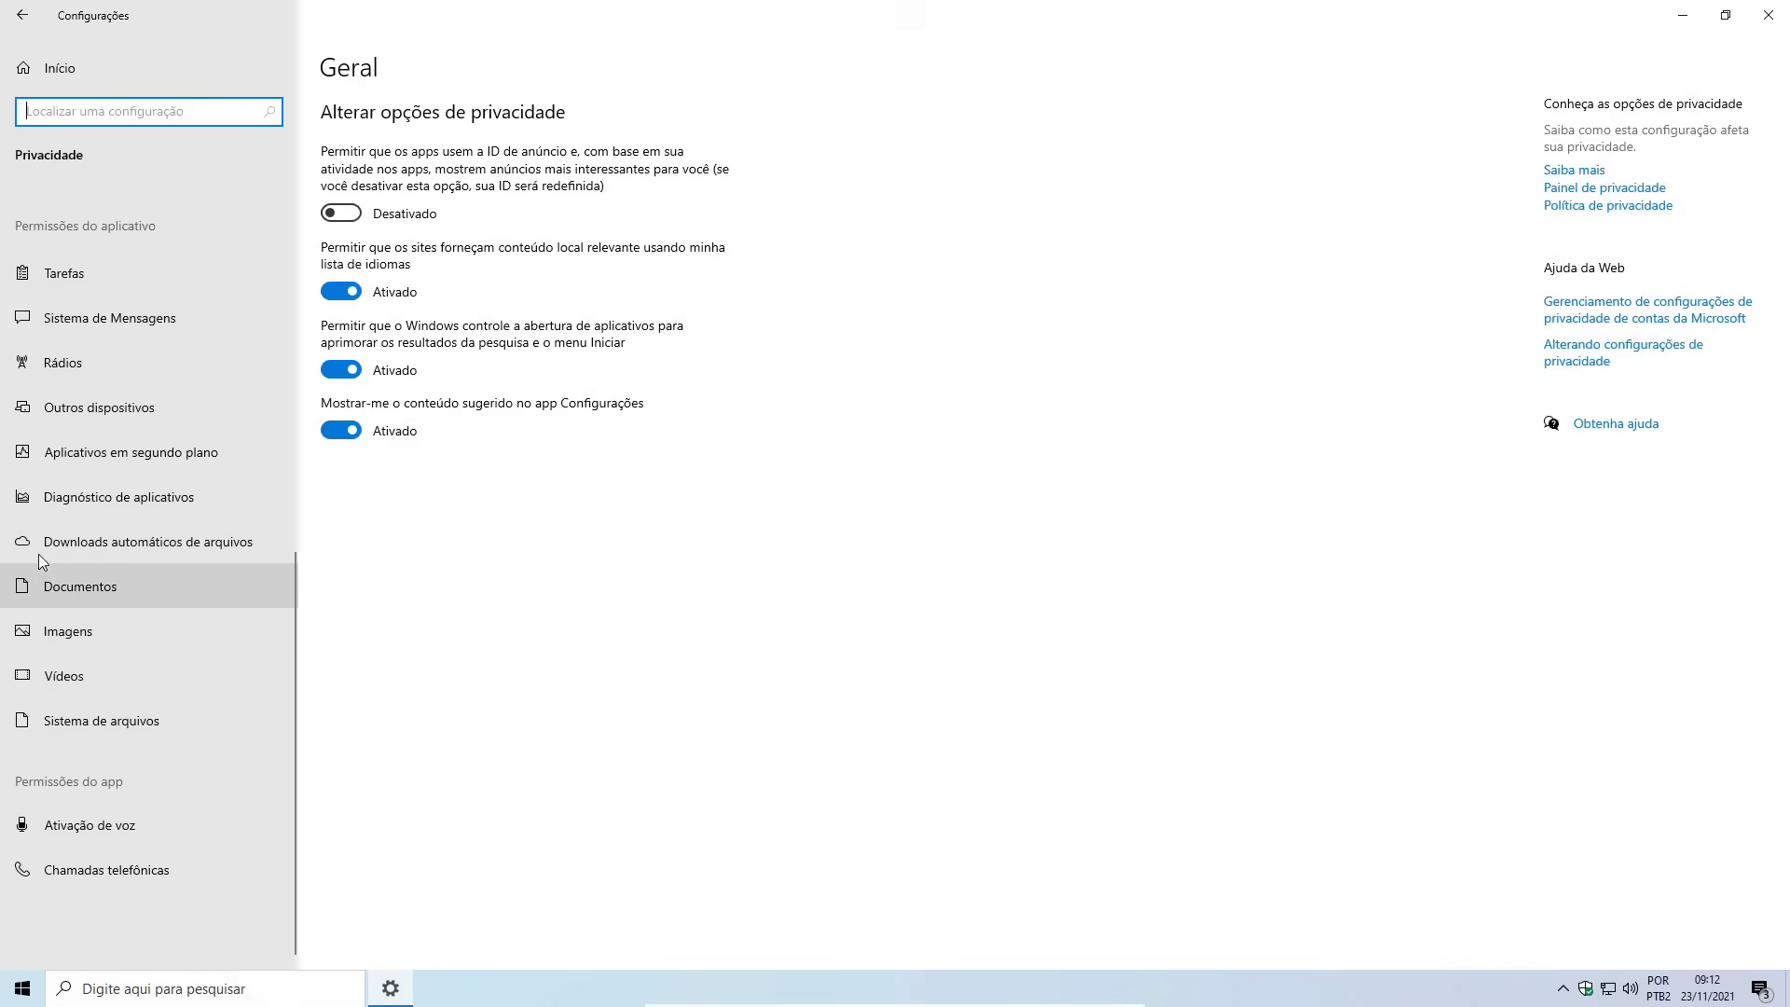
{"action": "left_click", "coordinate": [147, 455]}
{"action": "scroll", "coordinate": [703, 480], "scroll_direction": "down", "scroll_amount": 2}
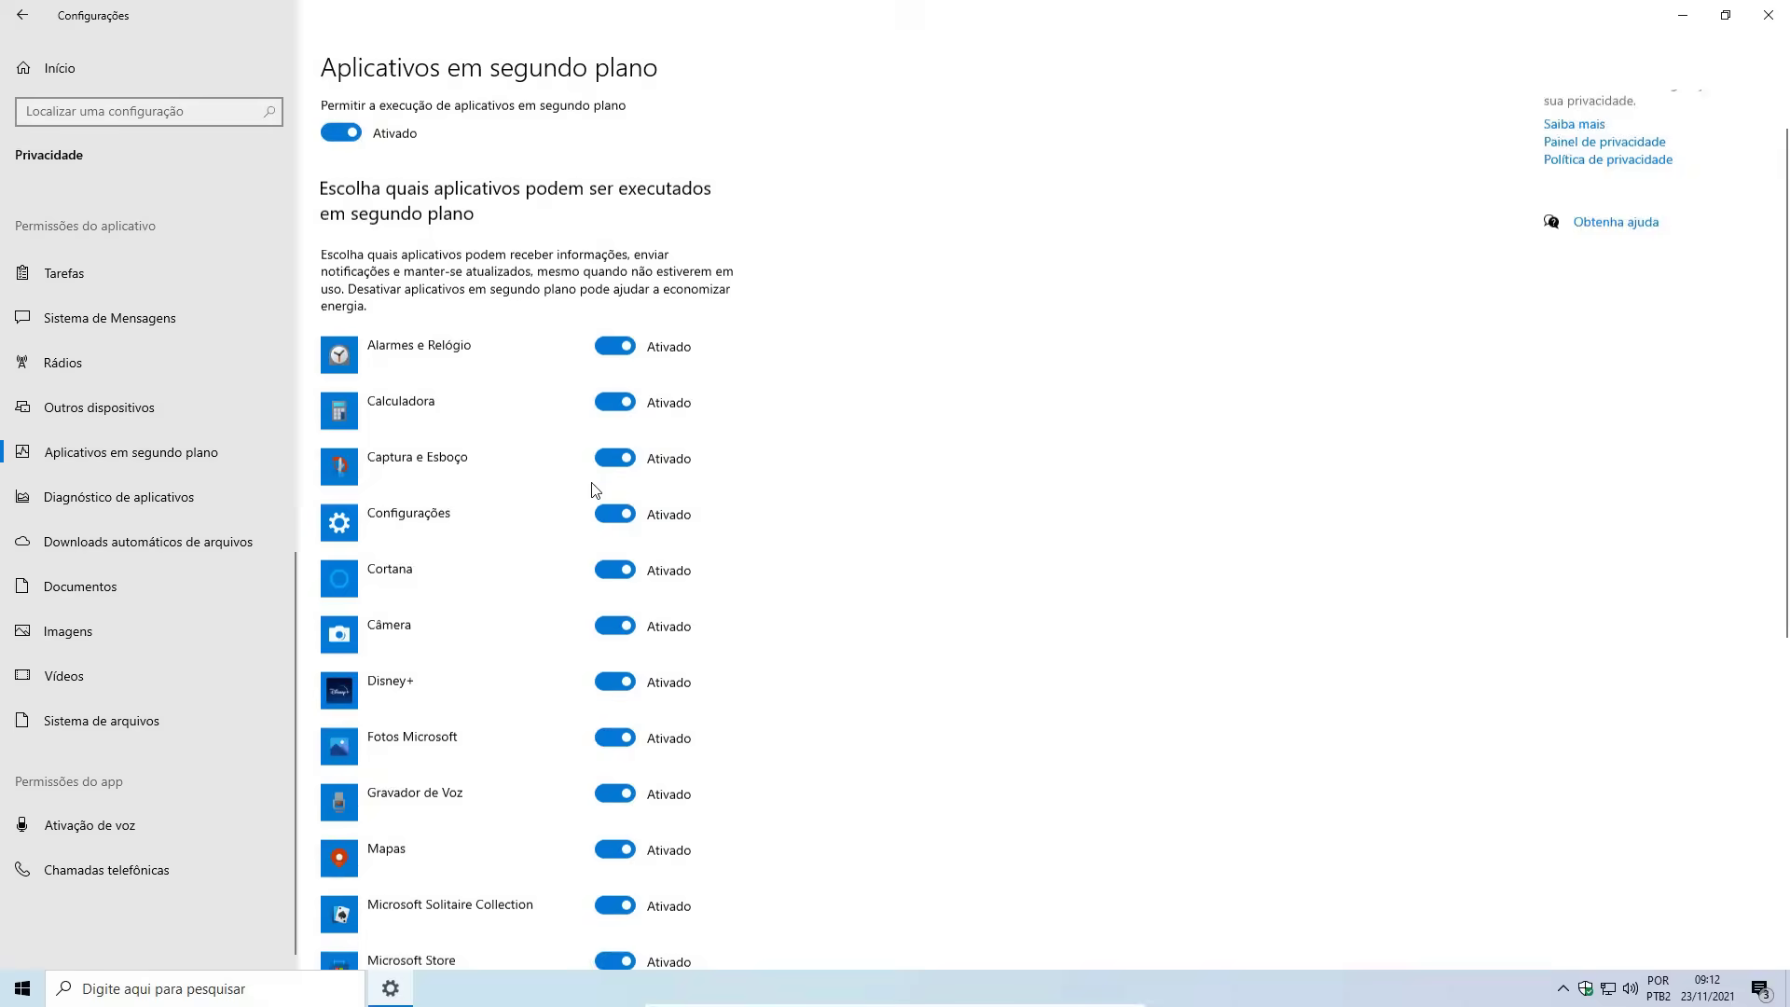
{"action": "scroll", "coordinate": [590, 508], "scroll_direction": "down", "scroll_amount": 3}
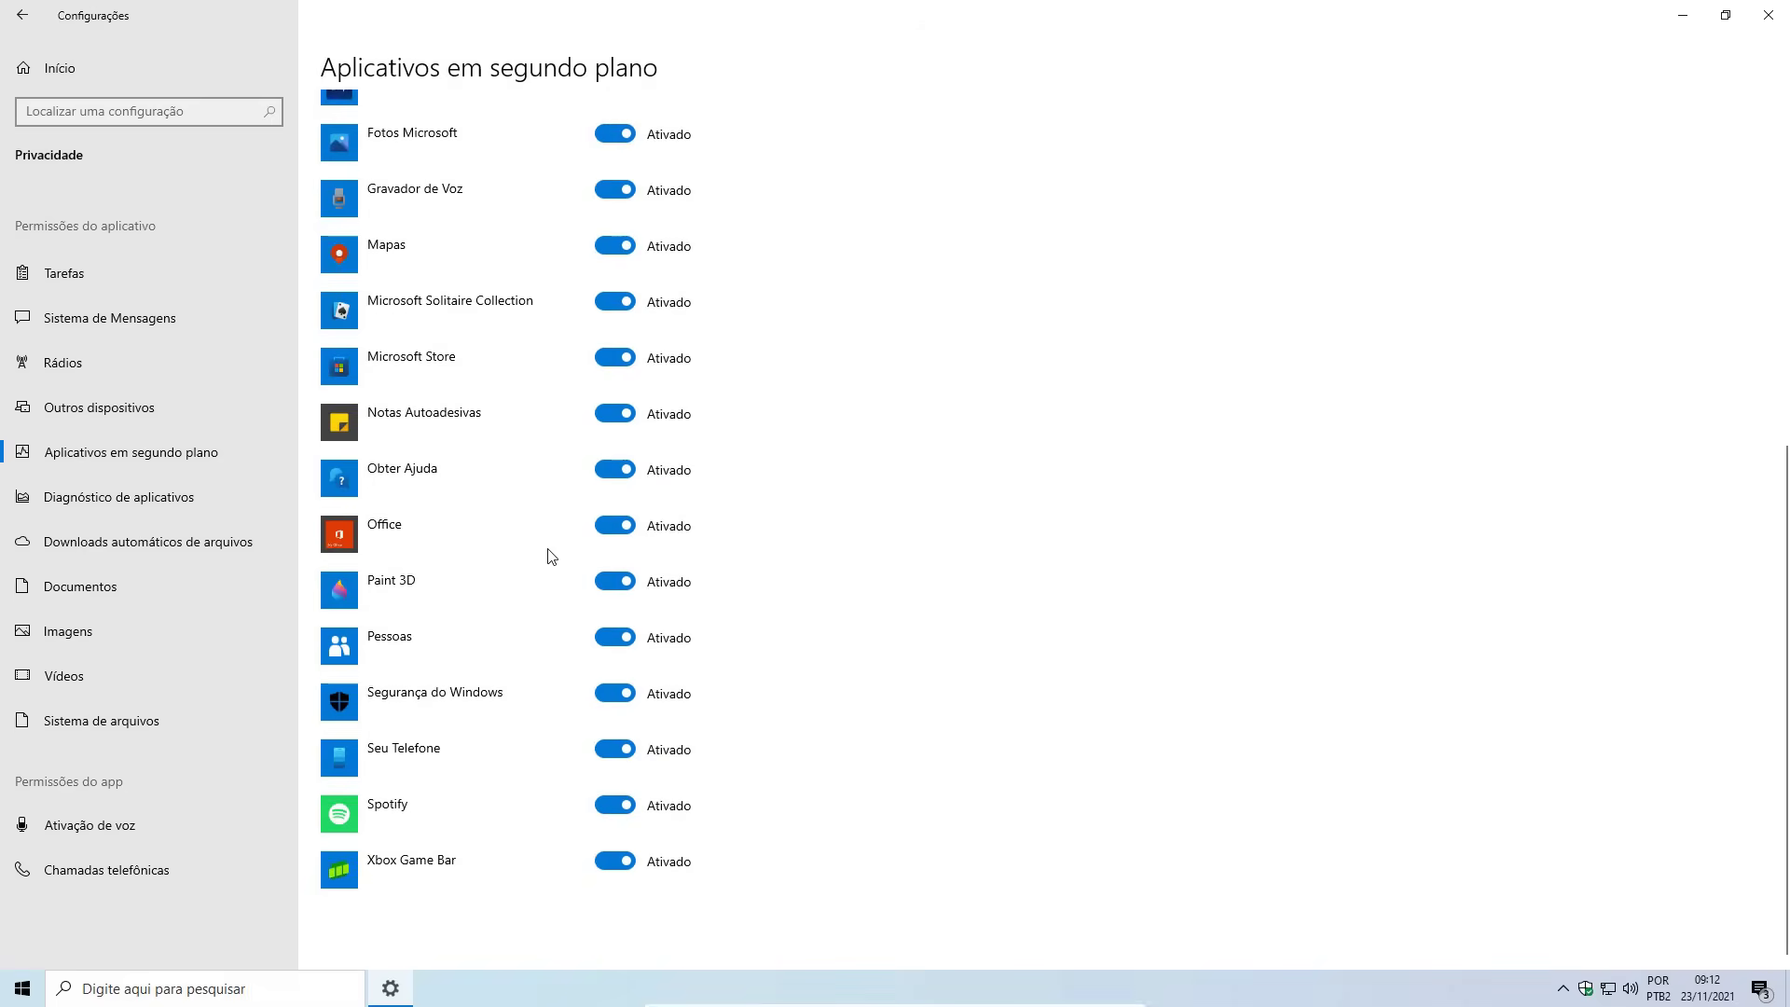
{"action": "scroll", "coordinate": [547, 562], "scroll_direction": "up", "scroll_amount": 7}
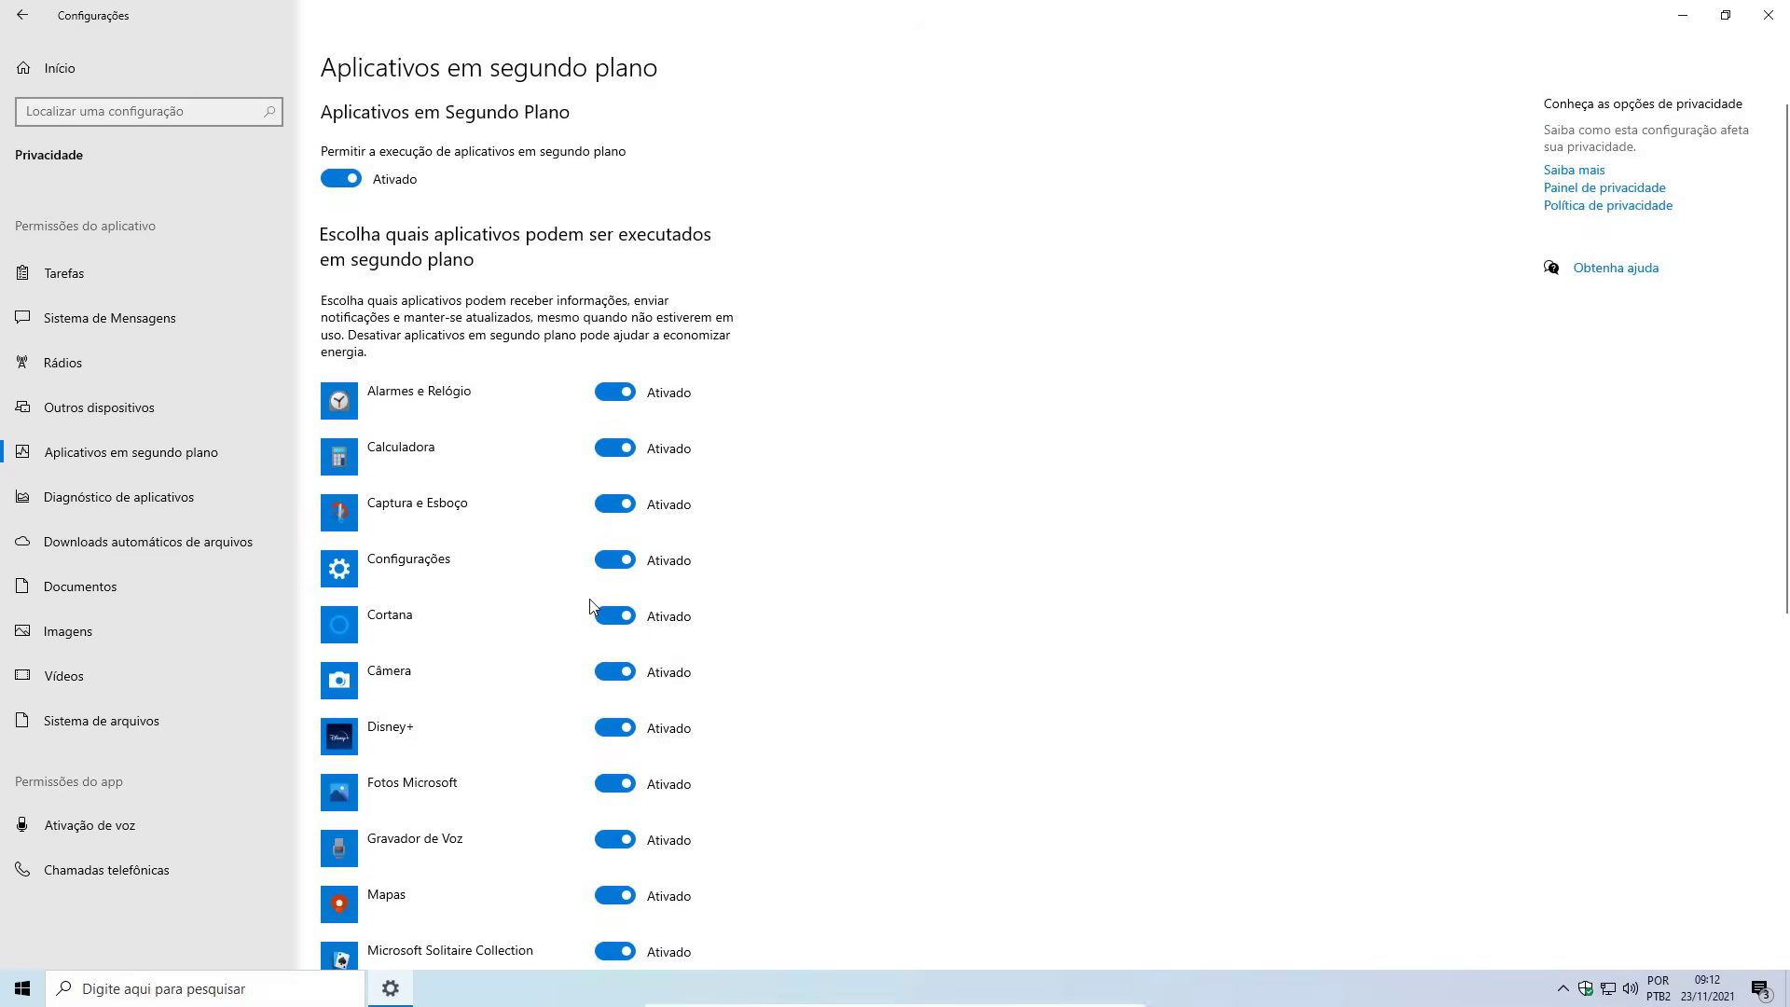
{"action": "scroll", "coordinate": [578, 612], "scroll_direction": "down", "scroll_amount": 6}
{"action": "scroll", "coordinate": [547, 612], "scroll_direction": "up", "scroll_amount": 6}
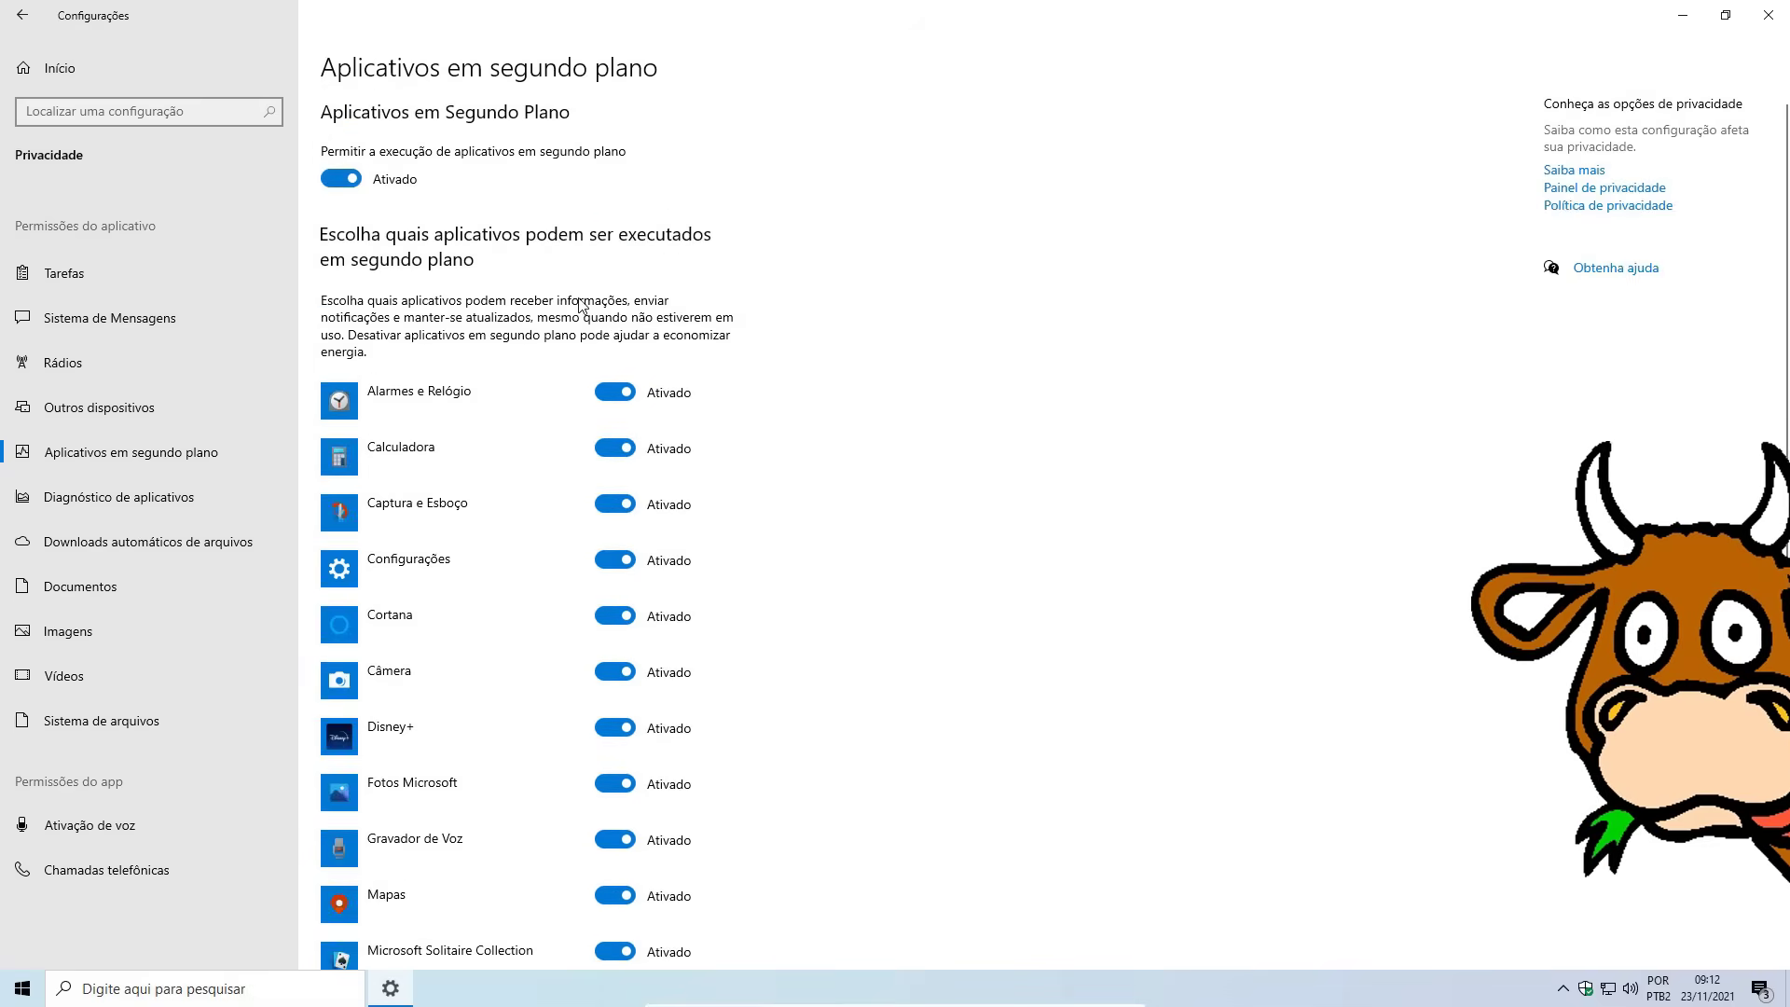
{"action": "left_click", "coordinate": [342, 182]}
{"action": "scroll", "coordinate": [528, 451], "scroll_direction": "down", "scroll_amount": 6}
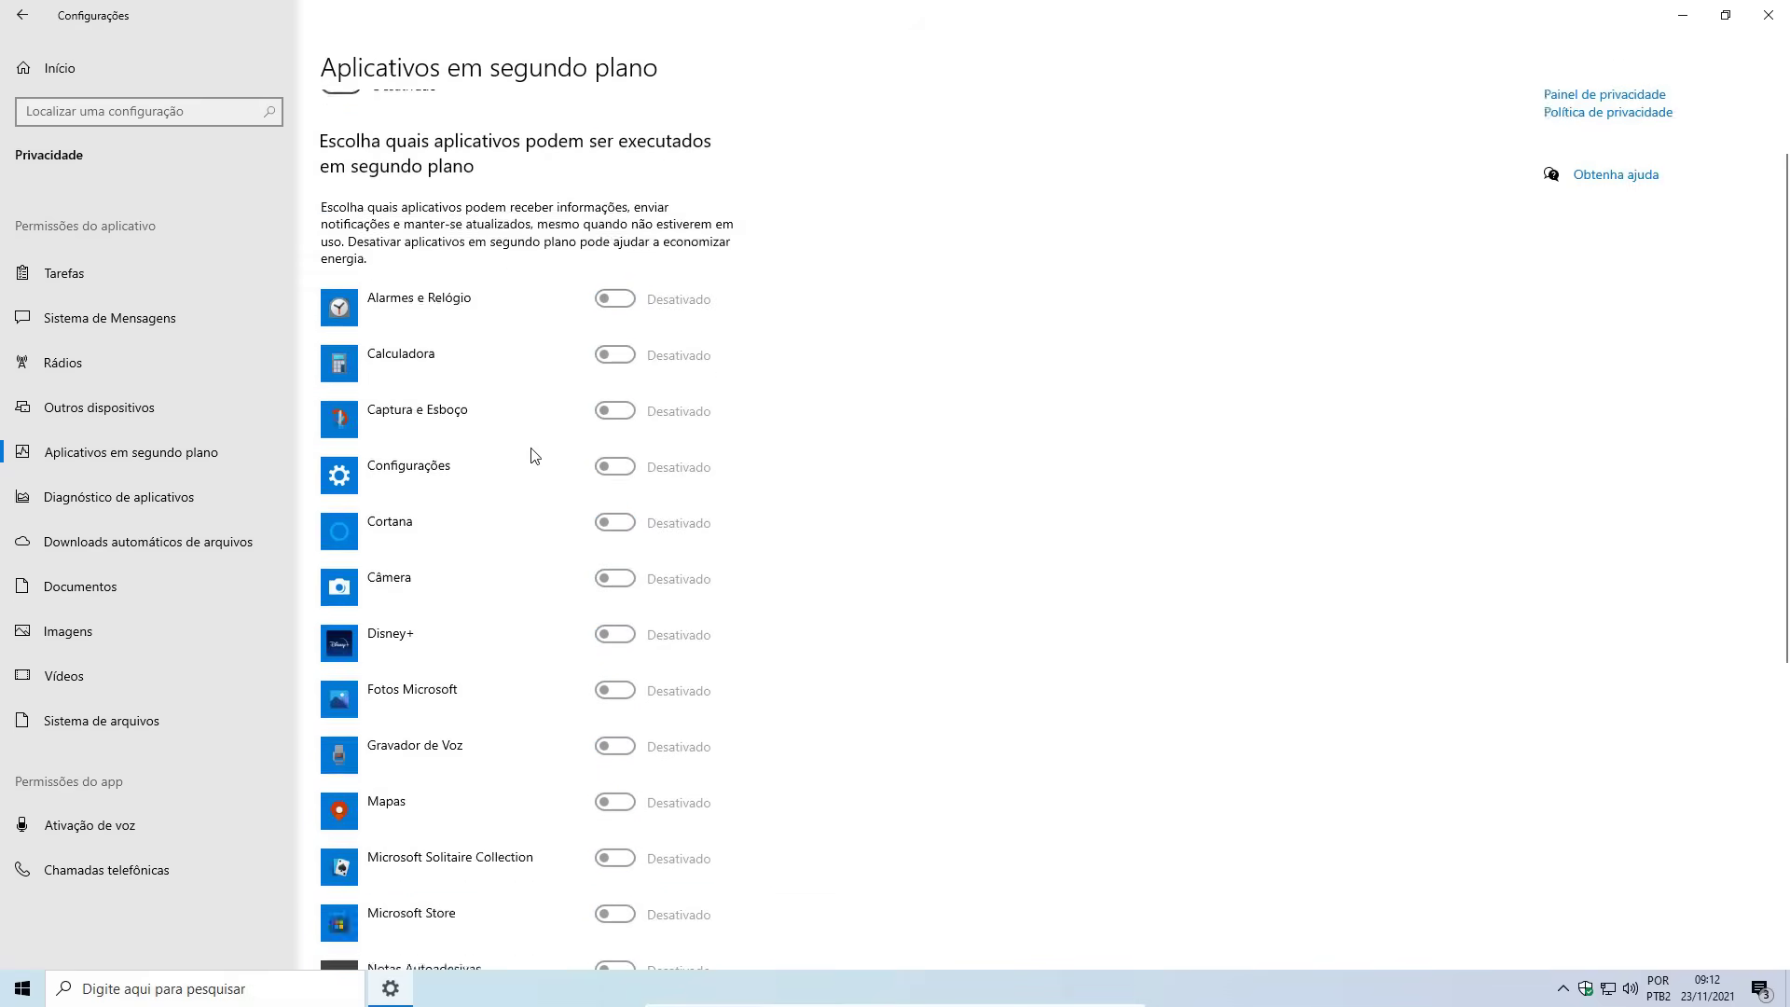
{"action": "scroll", "coordinate": [527, 460], "scroll_direction": "up", "scroll_amount": 6}
In the account information settings, start browsing for an account picture in Este Computador and enlarge the file dialog
{"action": "left_click", "coordinate": [71, 75]}
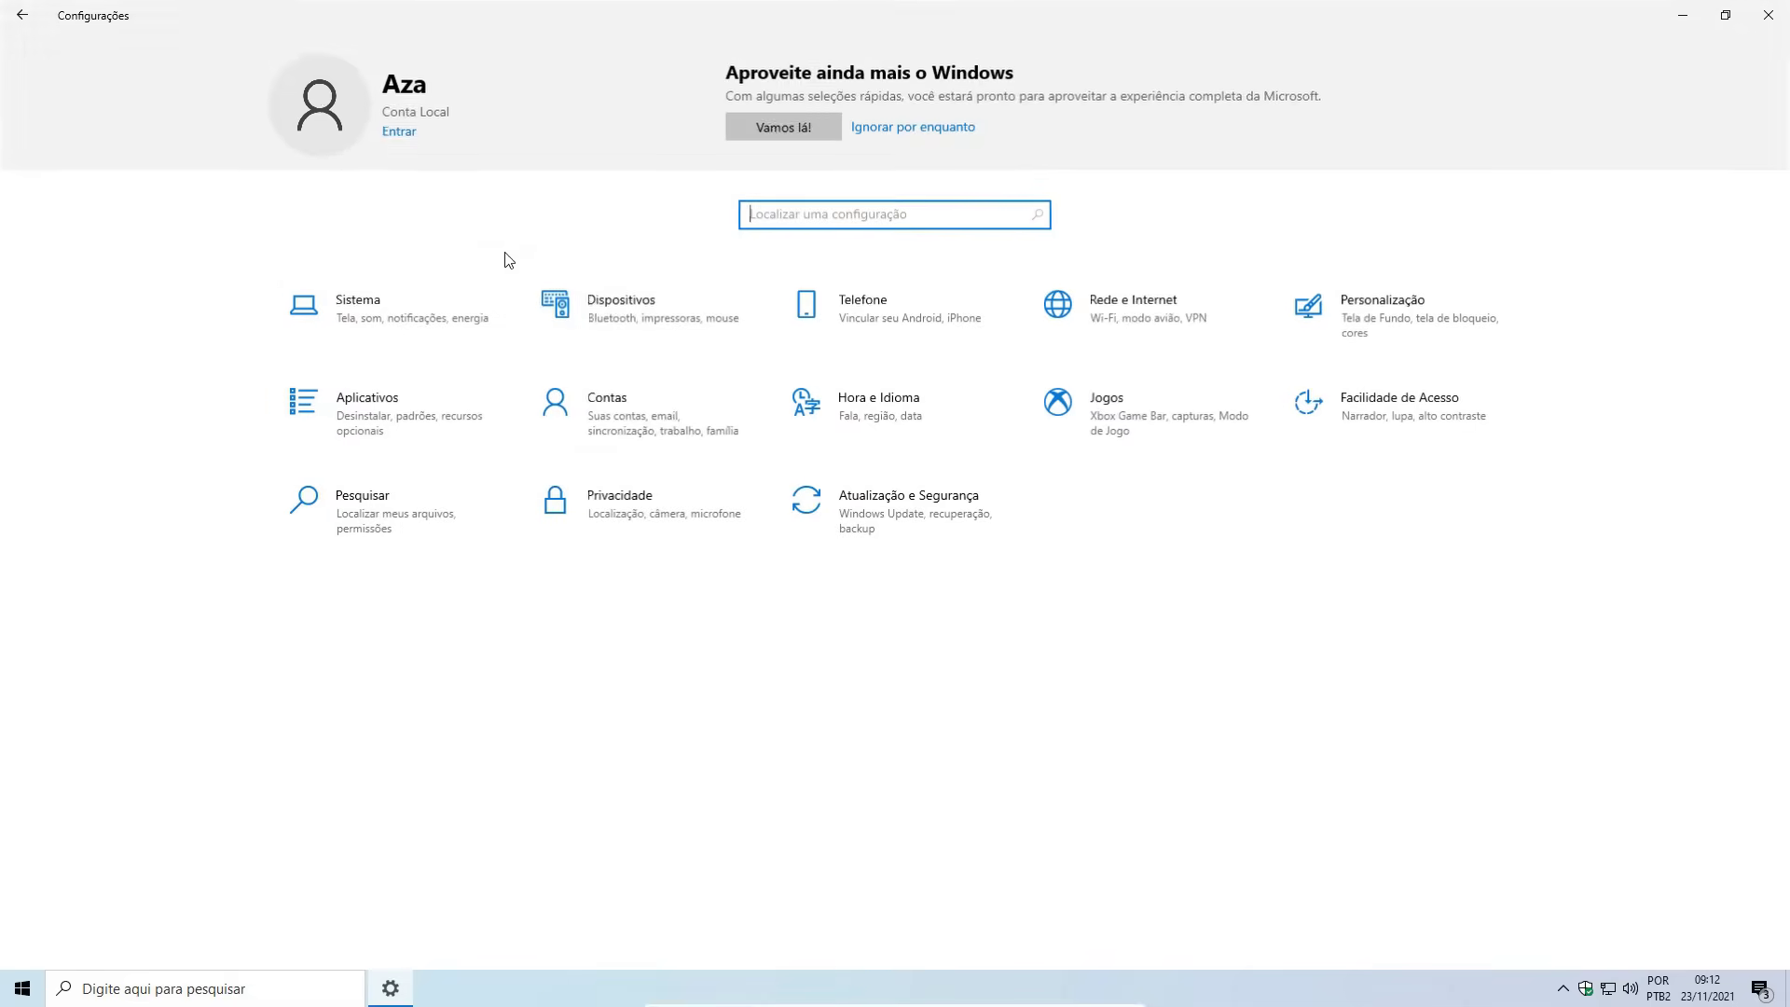
{"action": "left_click", "coordinate": [634, 415]}
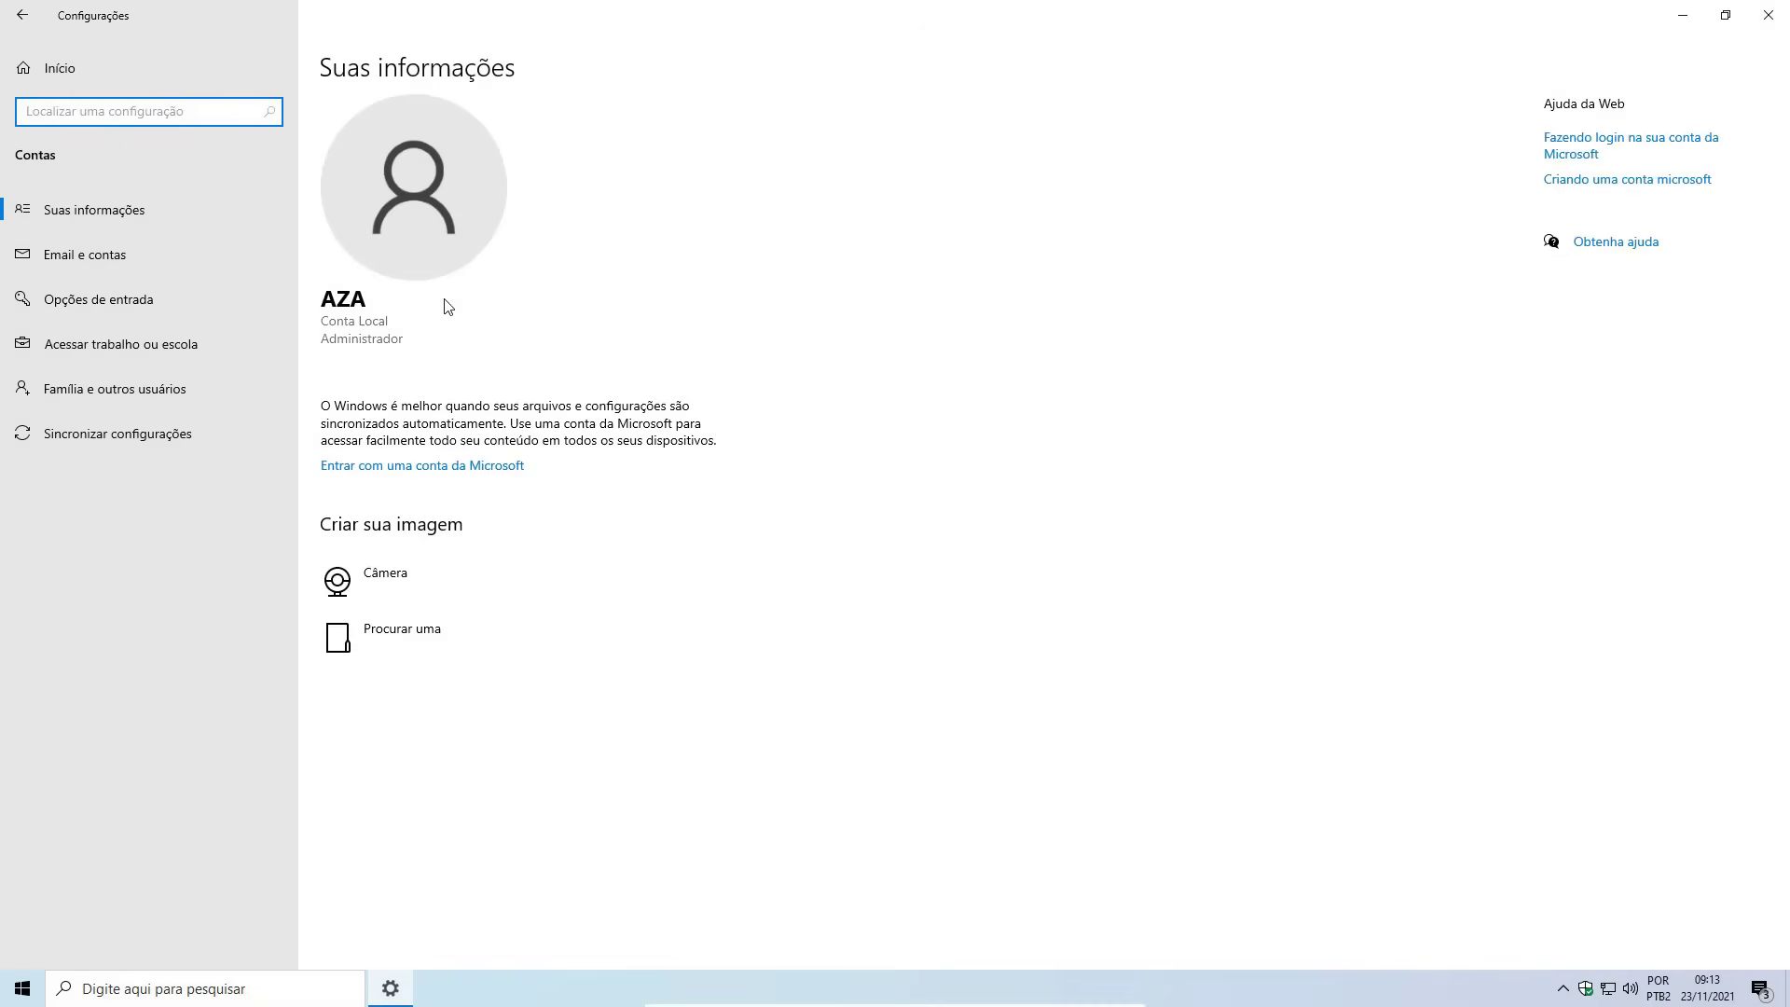
{"action": "left_click", "coordinate": [407, 633]}
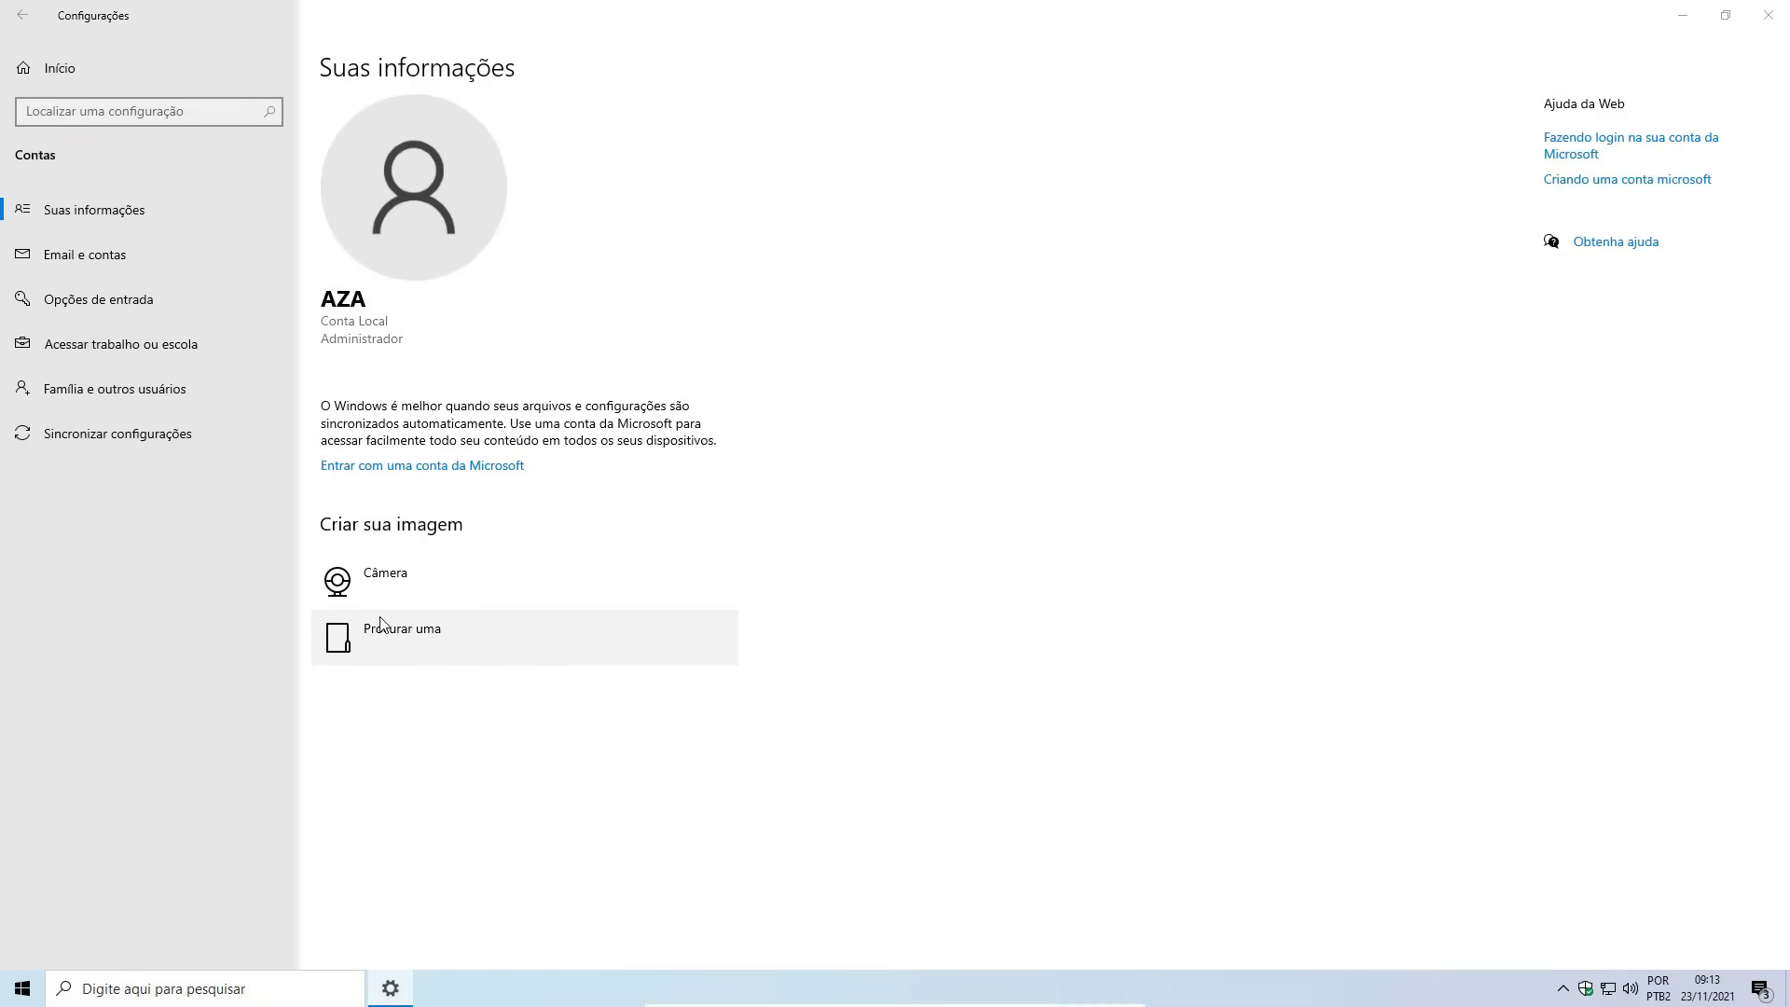
{"action": "left_click", "coordinate": [93, 317]}
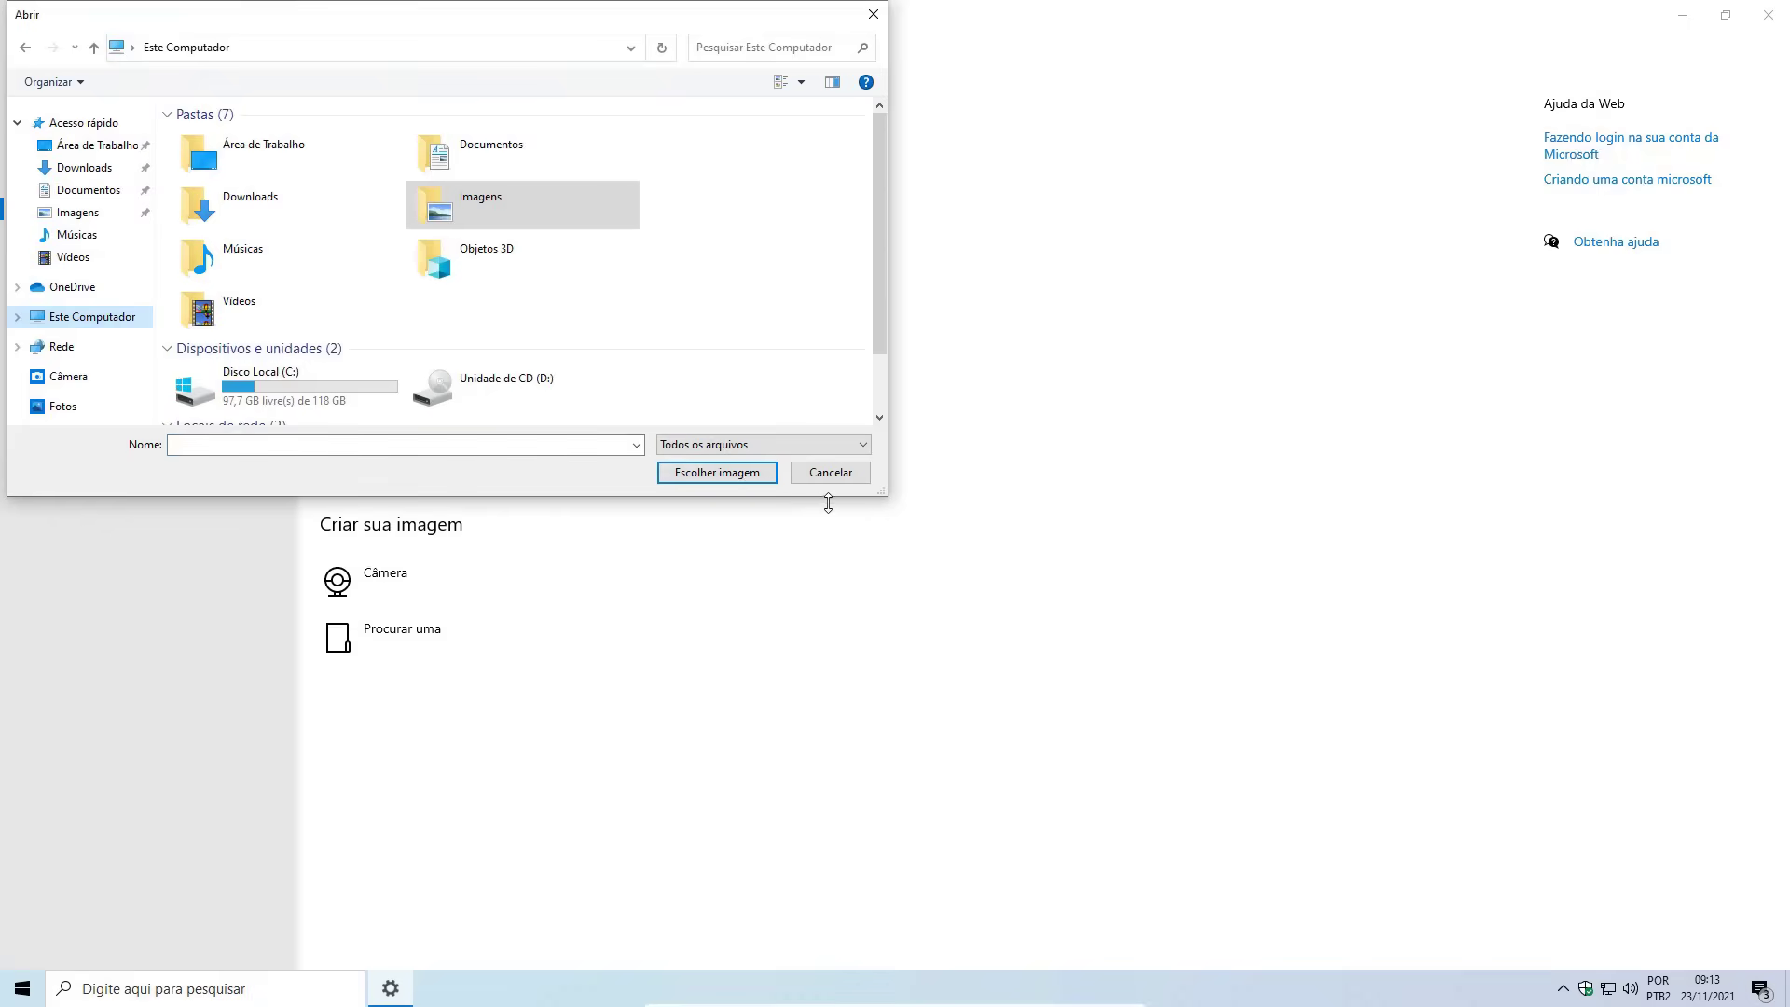
{"action": "left_click_drag", "start_coordinate": [880, 500], "coordinate": [1181, 675]}
Set the image 20211118_115757372s from the Rua photo folder under Imagens on D_DRIVE as the account picture
{"action": "double_click", "coordinate": [522, 369]}
{"action": "double_click", "coordinate": [248, 254]}
{"action": "double_click", "coordinate": [232, 397]}
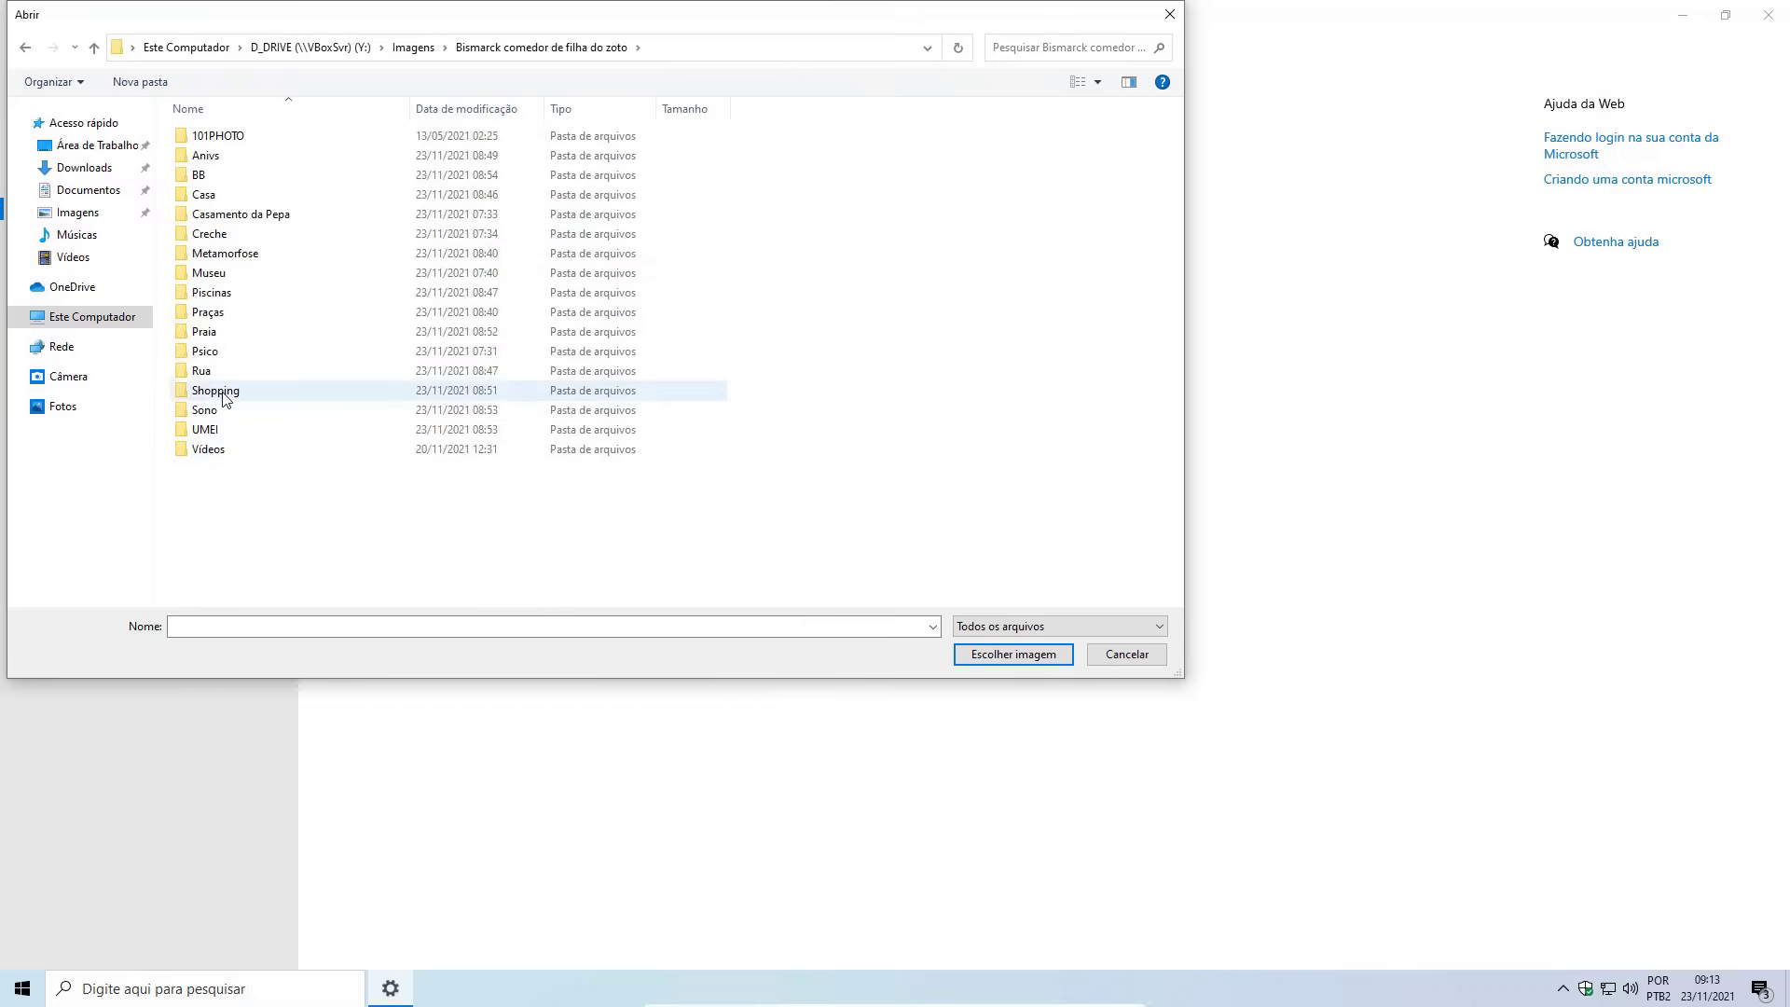
{"action": "double_click", "coordinate": [221, 205]}
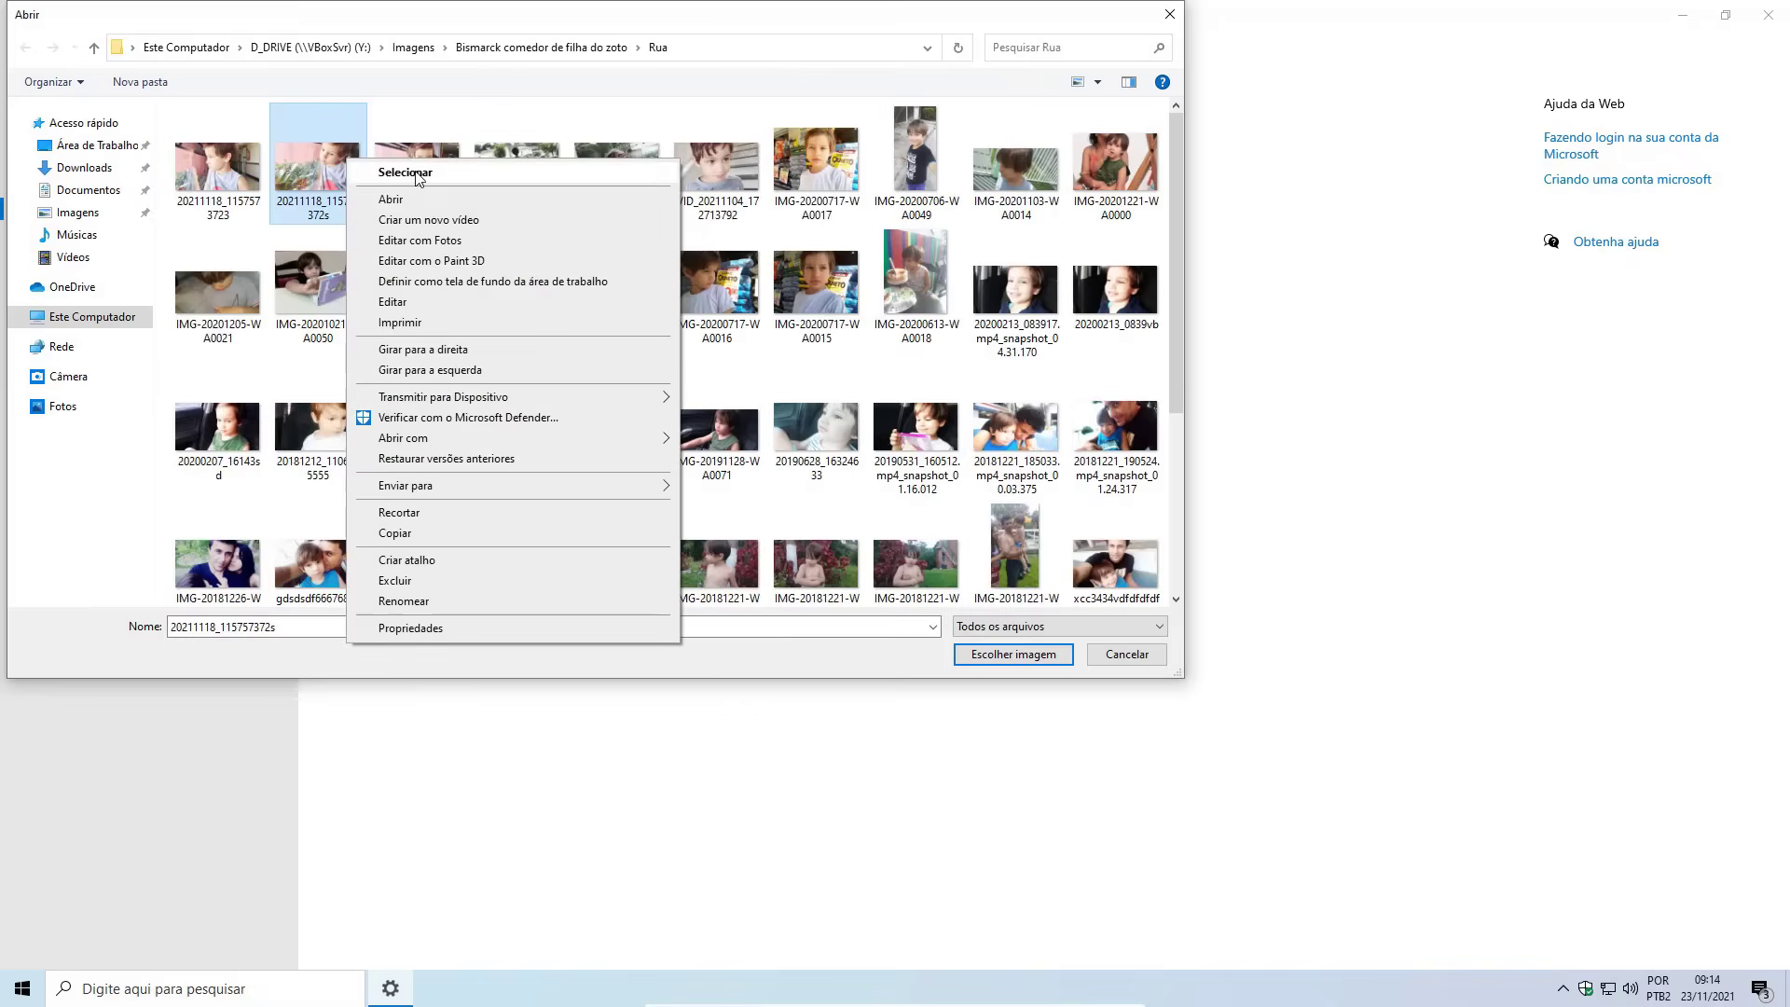
{"action": "left_click", "coordinate": [401, 171]}
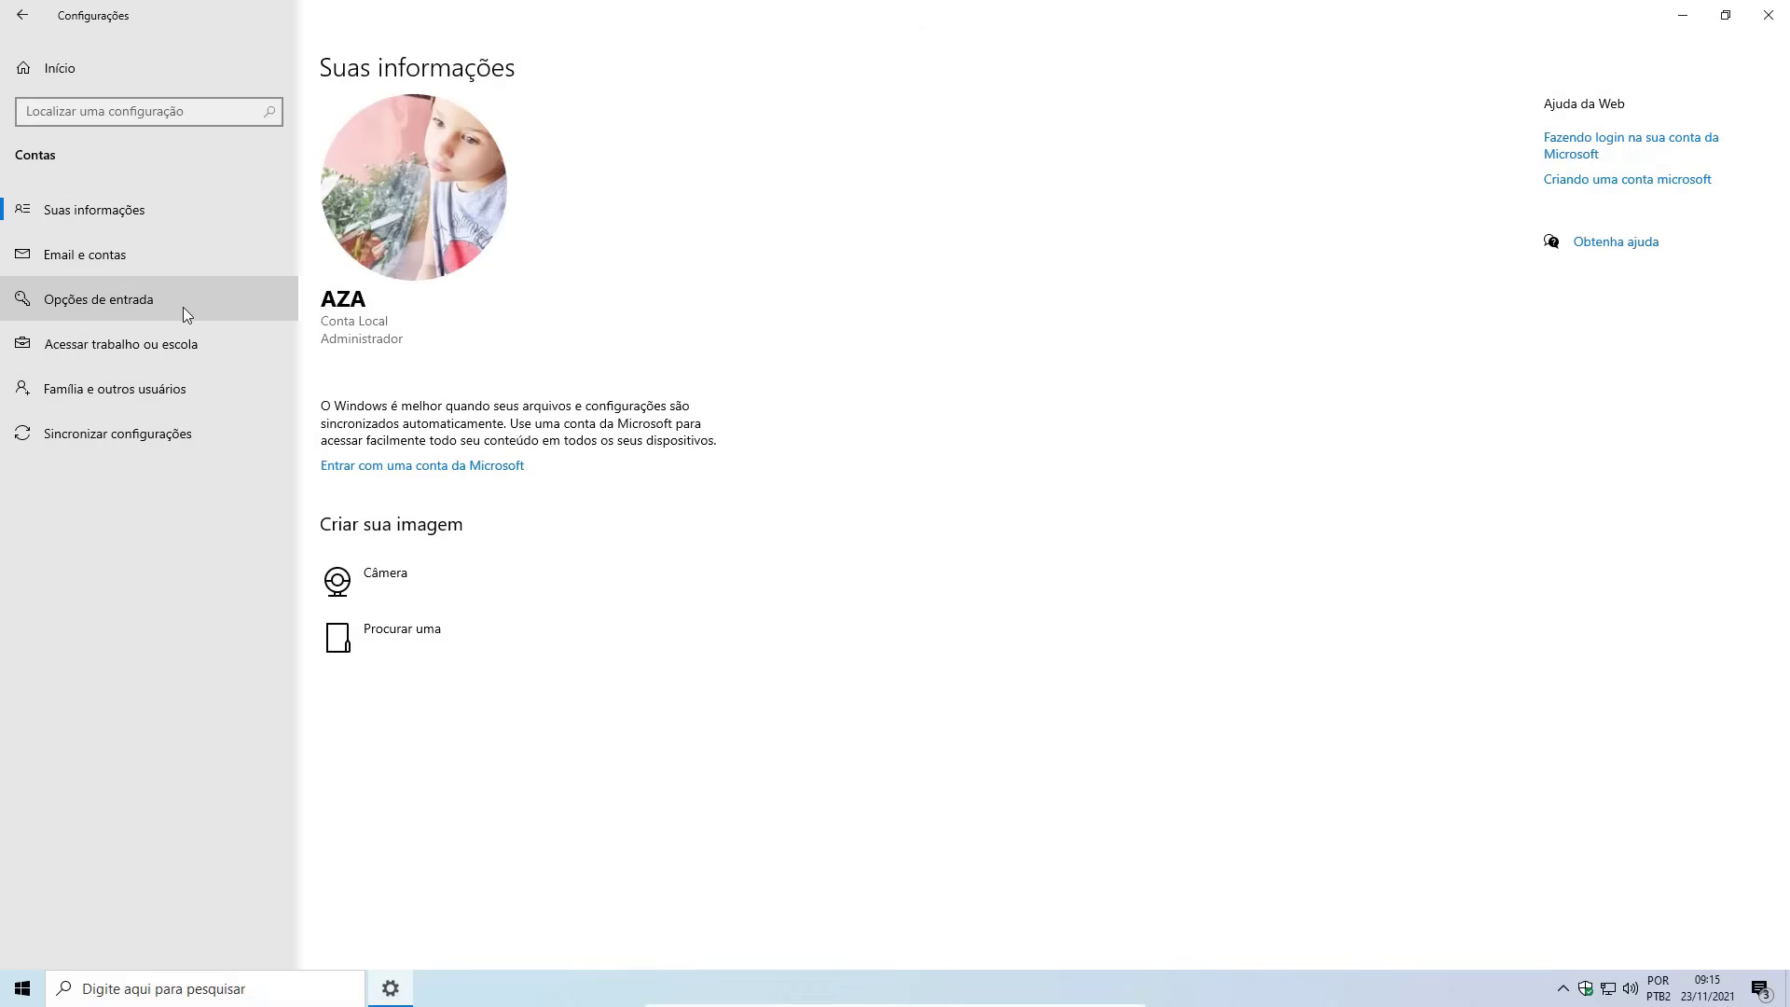
Review the Email e contas and Opções de entrada pages of the account settings
{"action": "left_click", "coordinate": [280, 240]}
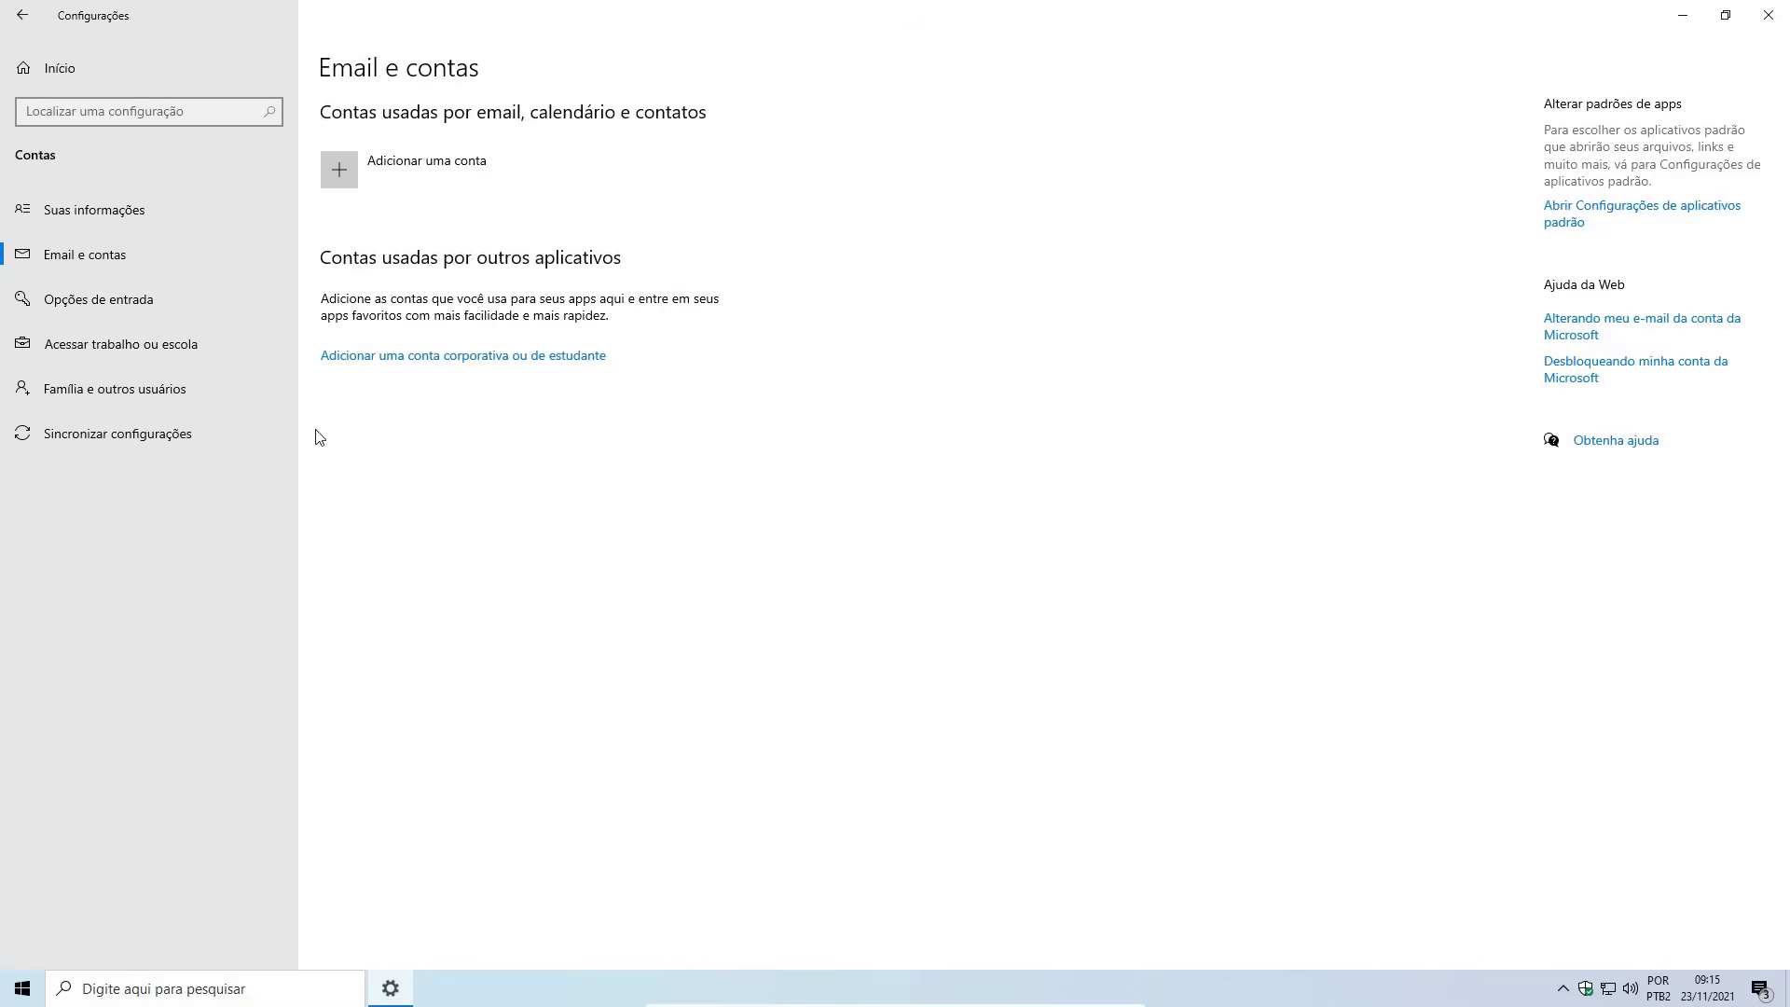
{"action": "left_click", "coordinate": [98, 300]}
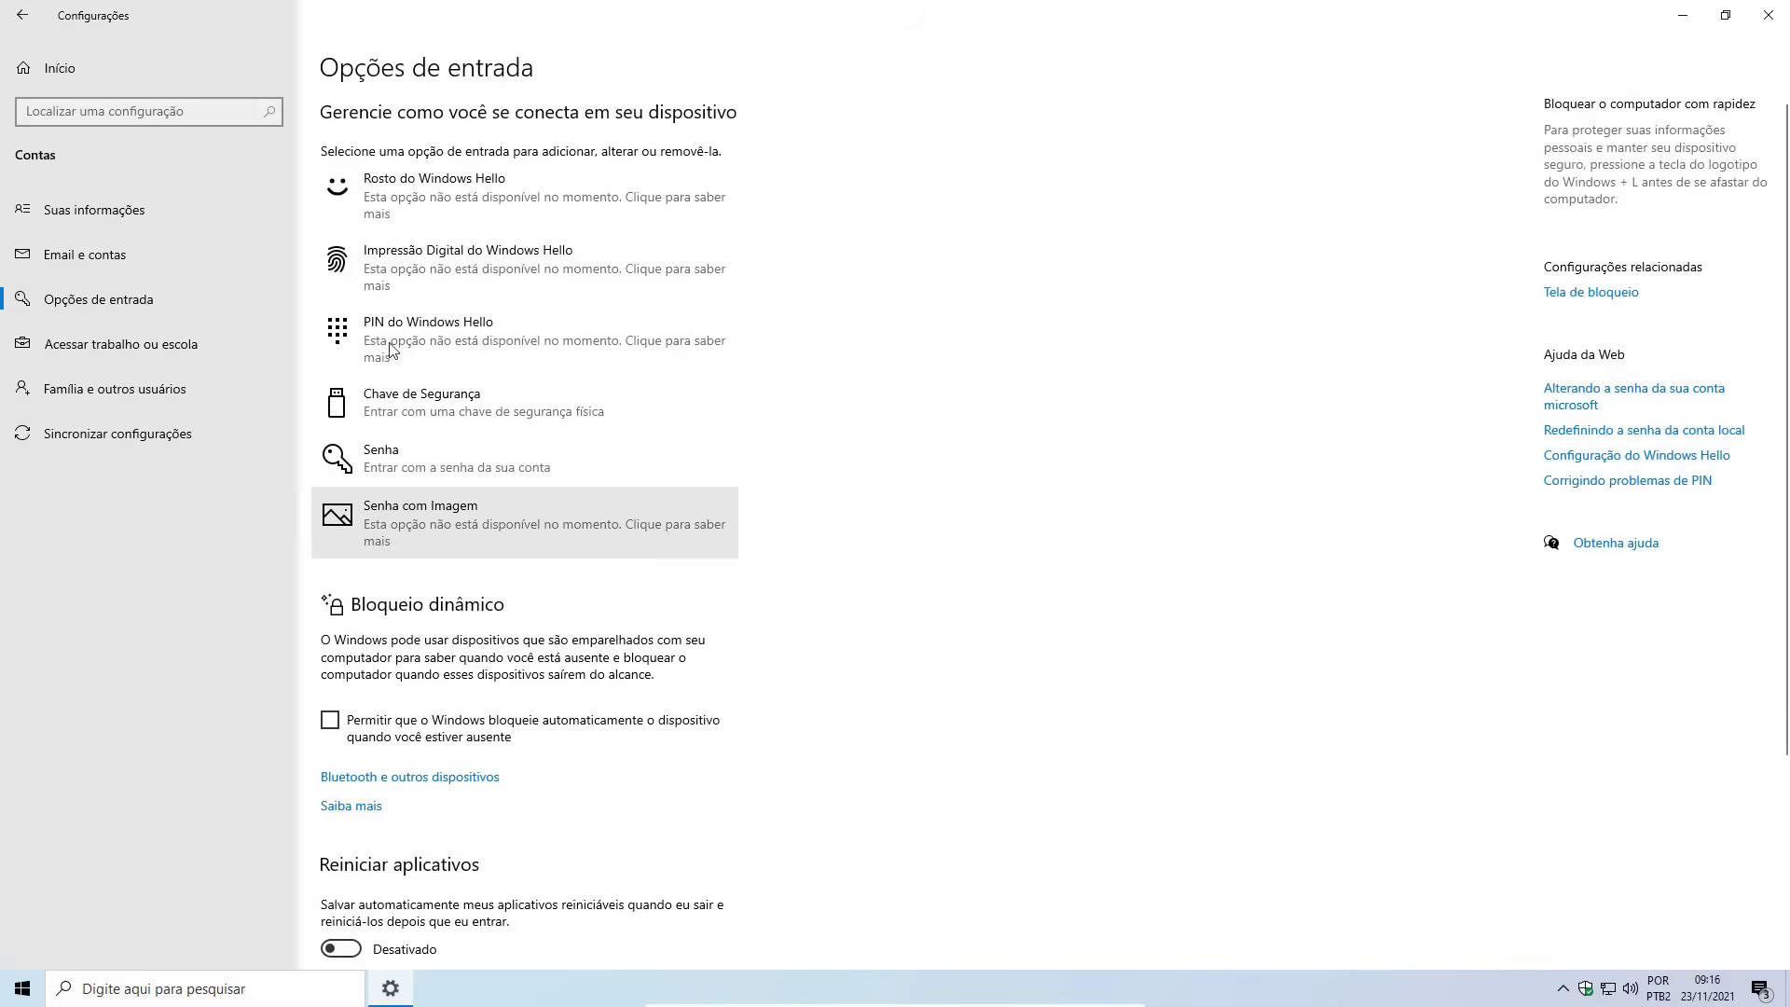
In the Temas personalization settings, set the sound scheme to Nenhum Som and apply it
{"action": "left_click", "coordinate": [78, 69]}
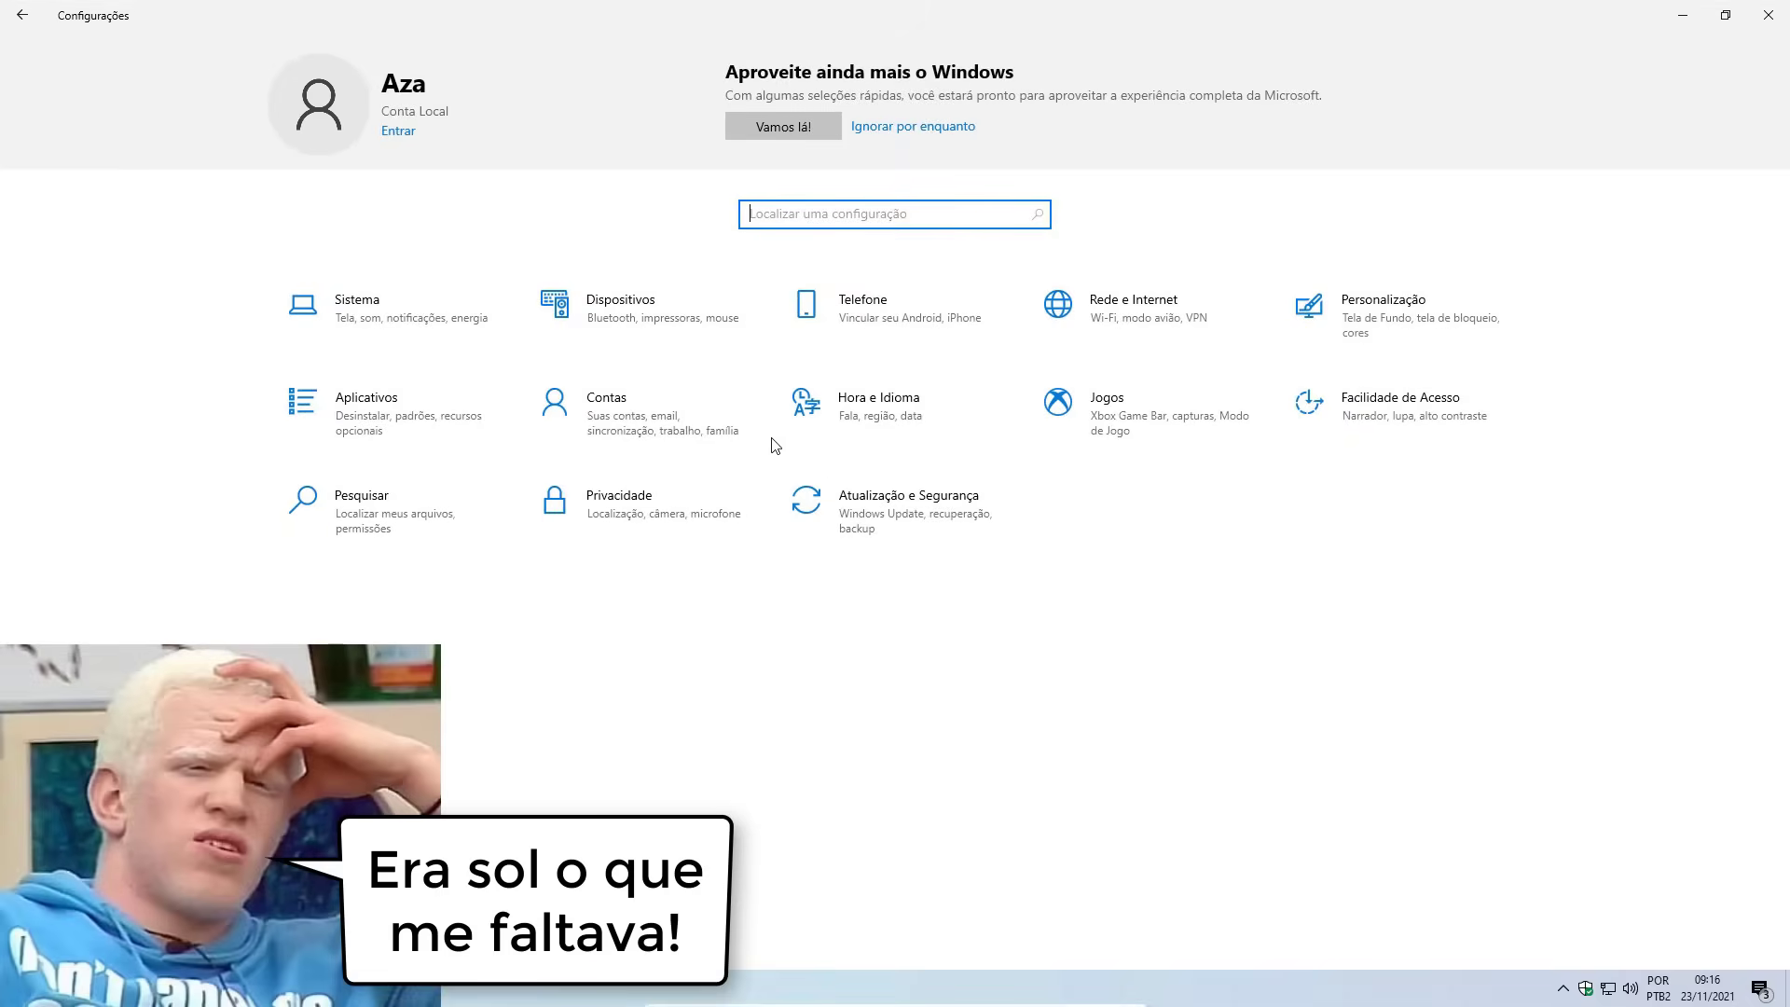
{"action": "left_click", "coordinate": [1386, 320]}
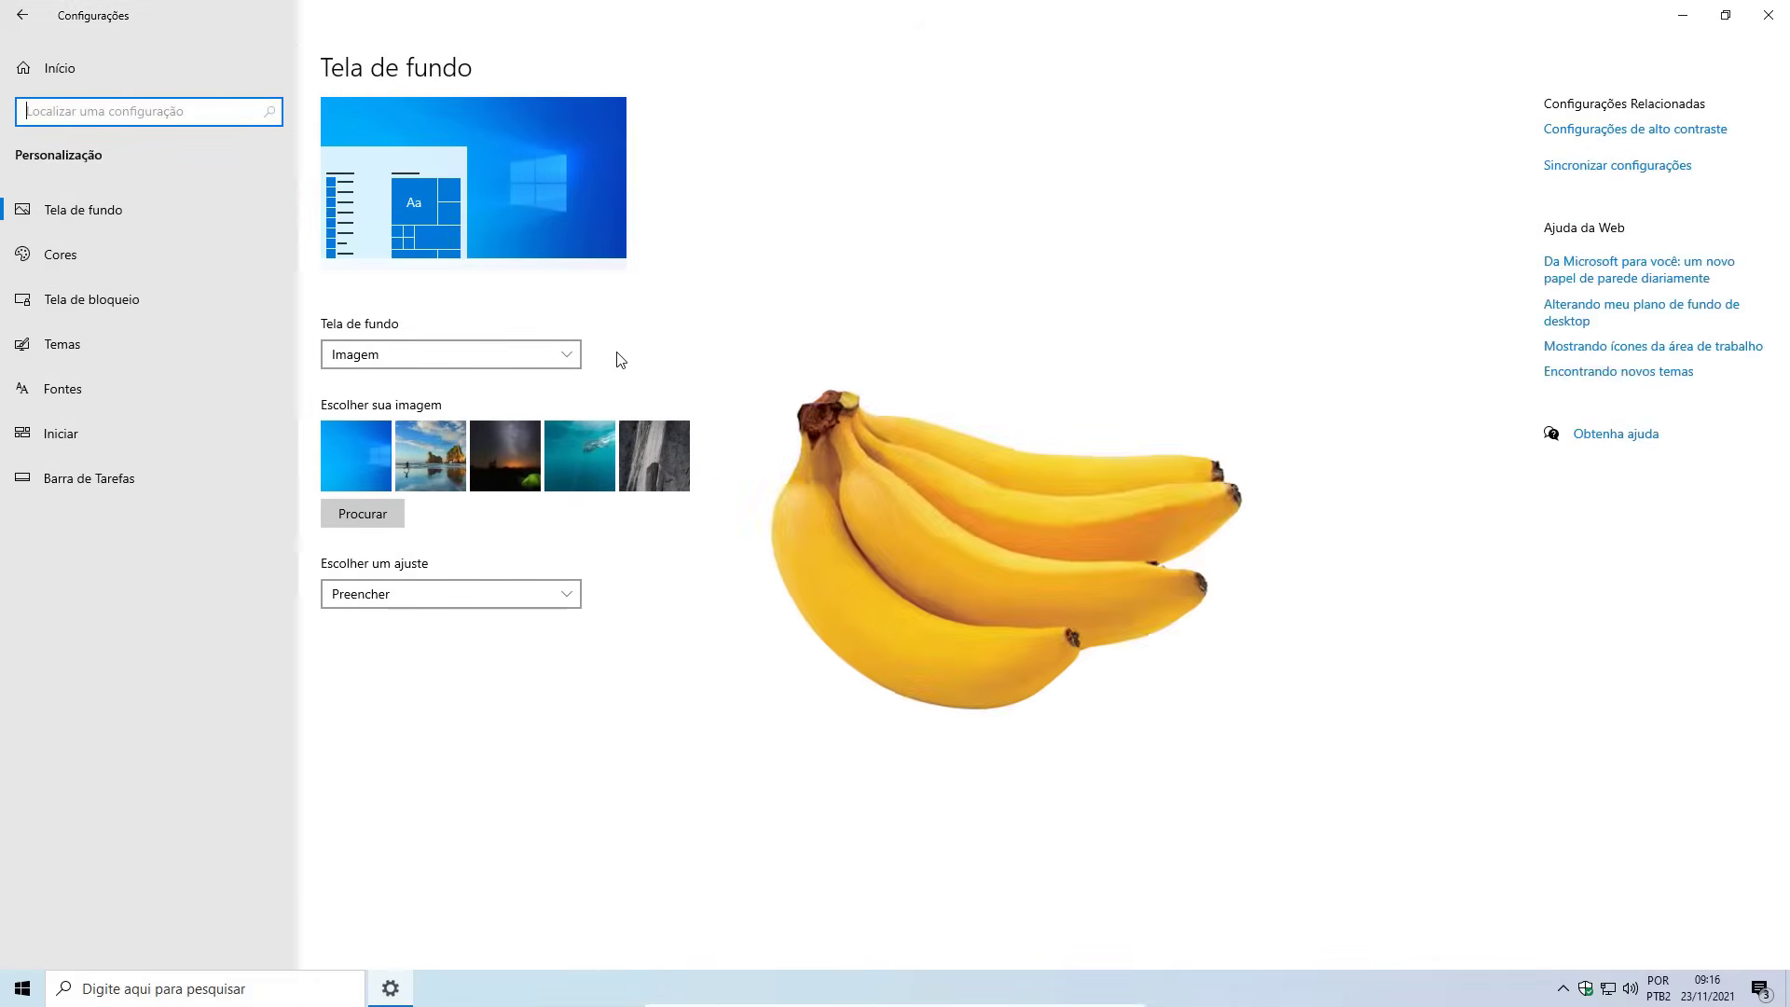
{"action": "left_click", "coordinate": [93, 336]}
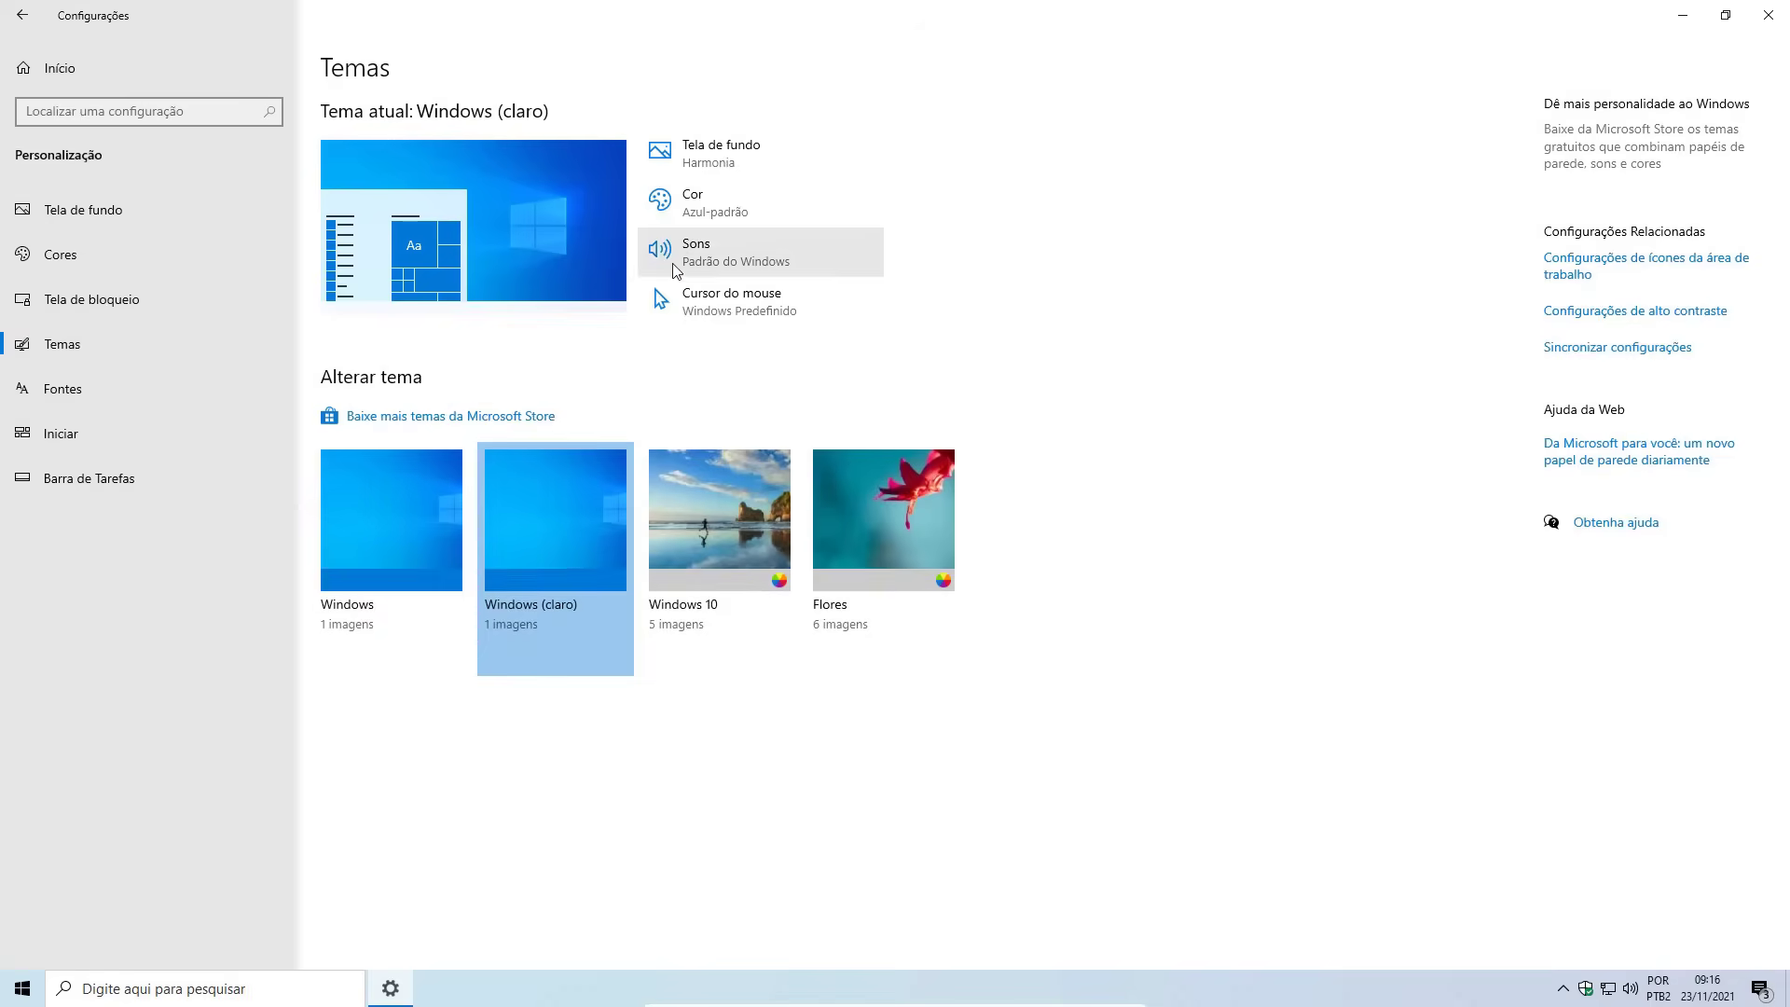
{"action": "left_click", "coordinate": [312, 331]}
{"action": "left_click", "coordinate": [280, 352]}
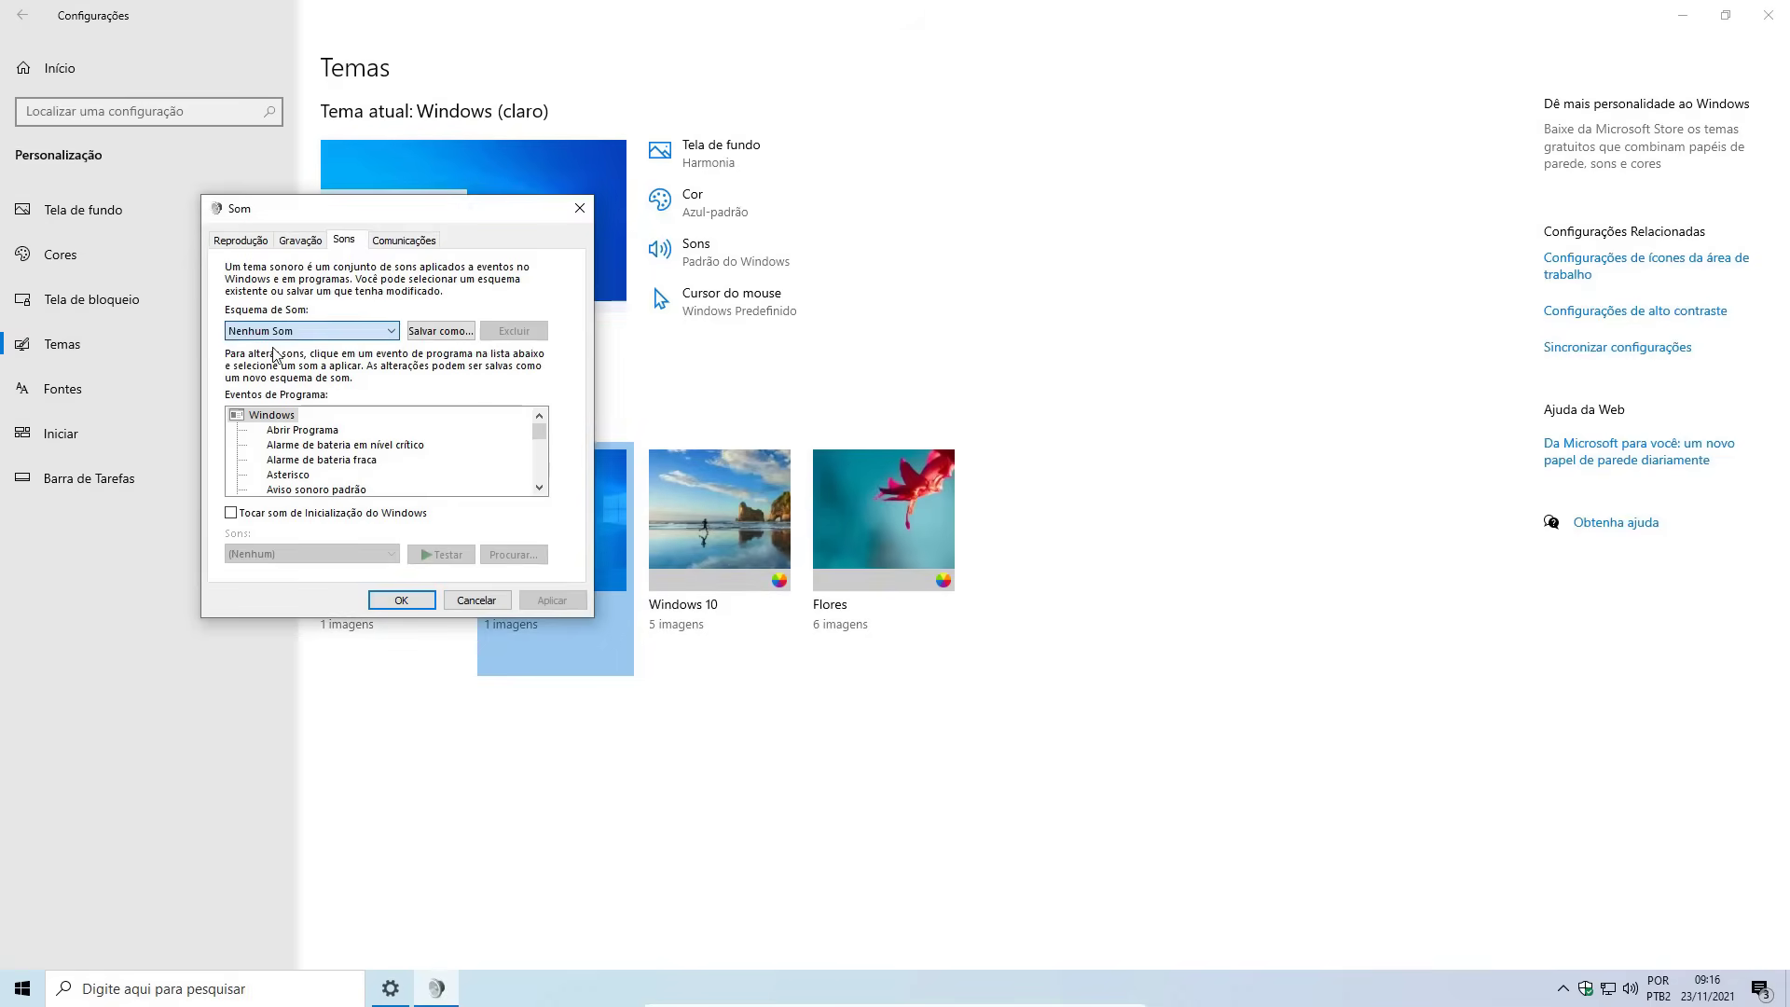
{"action": "left_click", "coordinate": [552, 601]}
{"action": "left_click", "coordinate": [431, 597]}
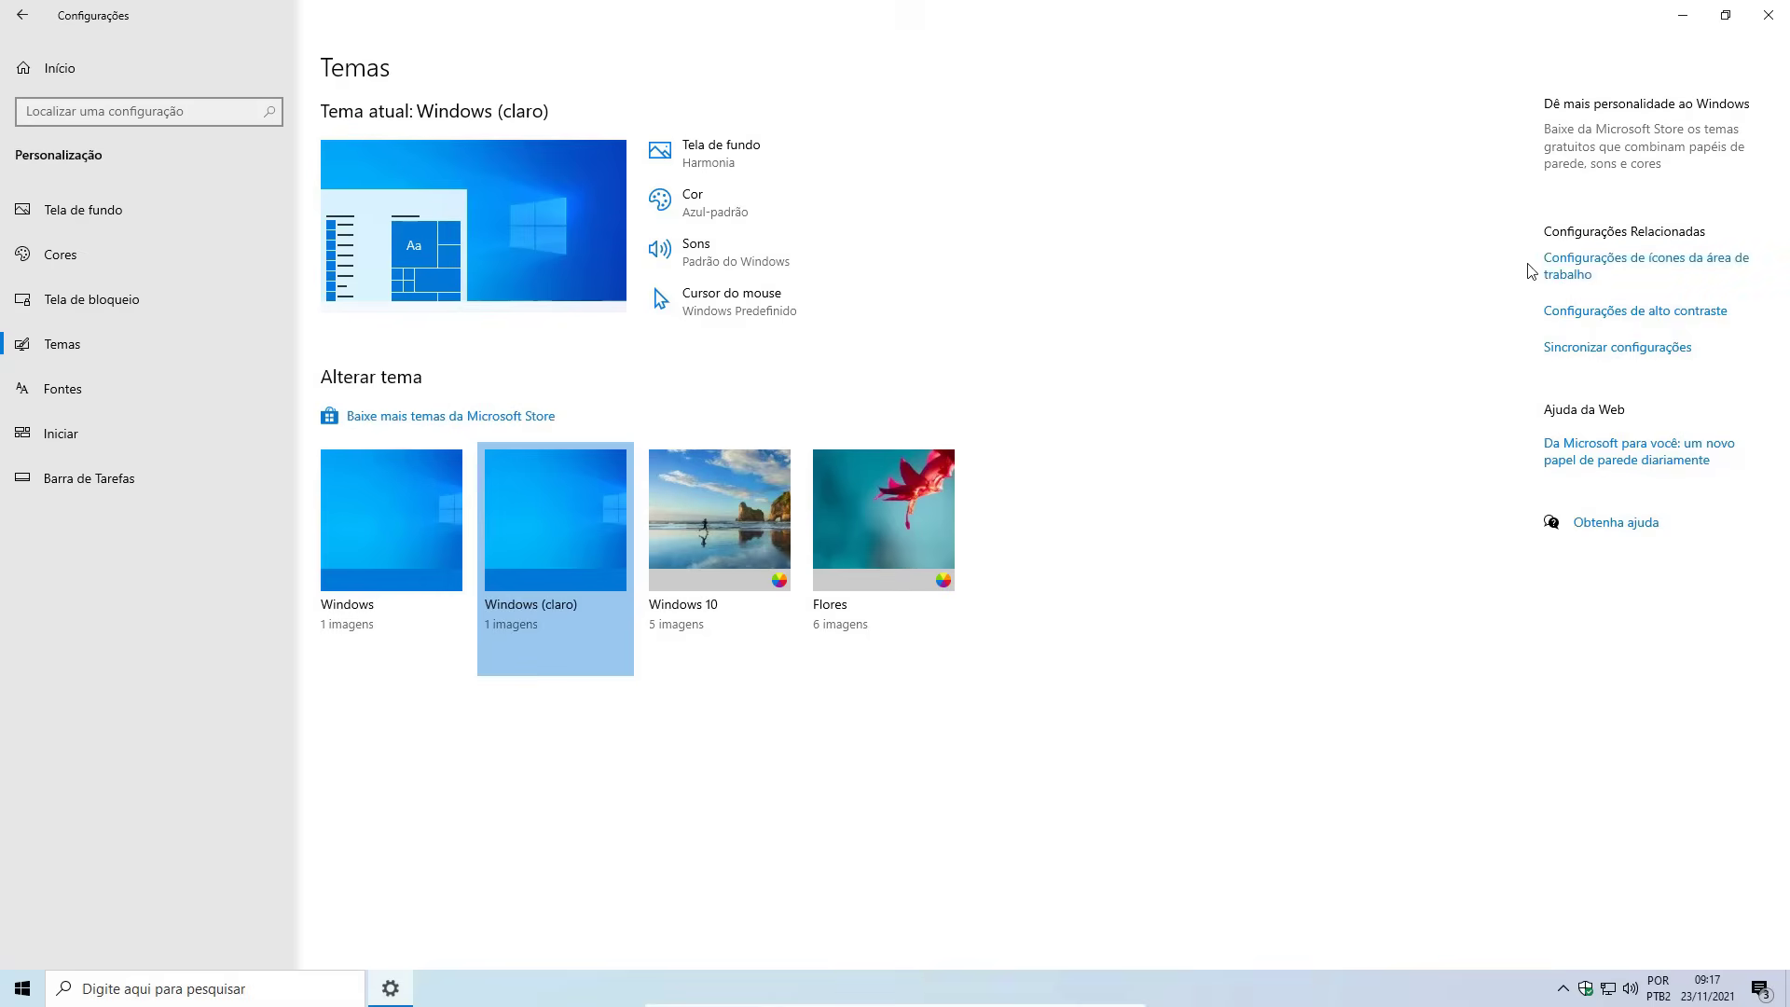
Add the Computador and Arquivos do Usuário desktop icons, and turn off showing recently opened items in the Iniciar settings
{"action": "left_click", "coordinate": [1578, 275]}
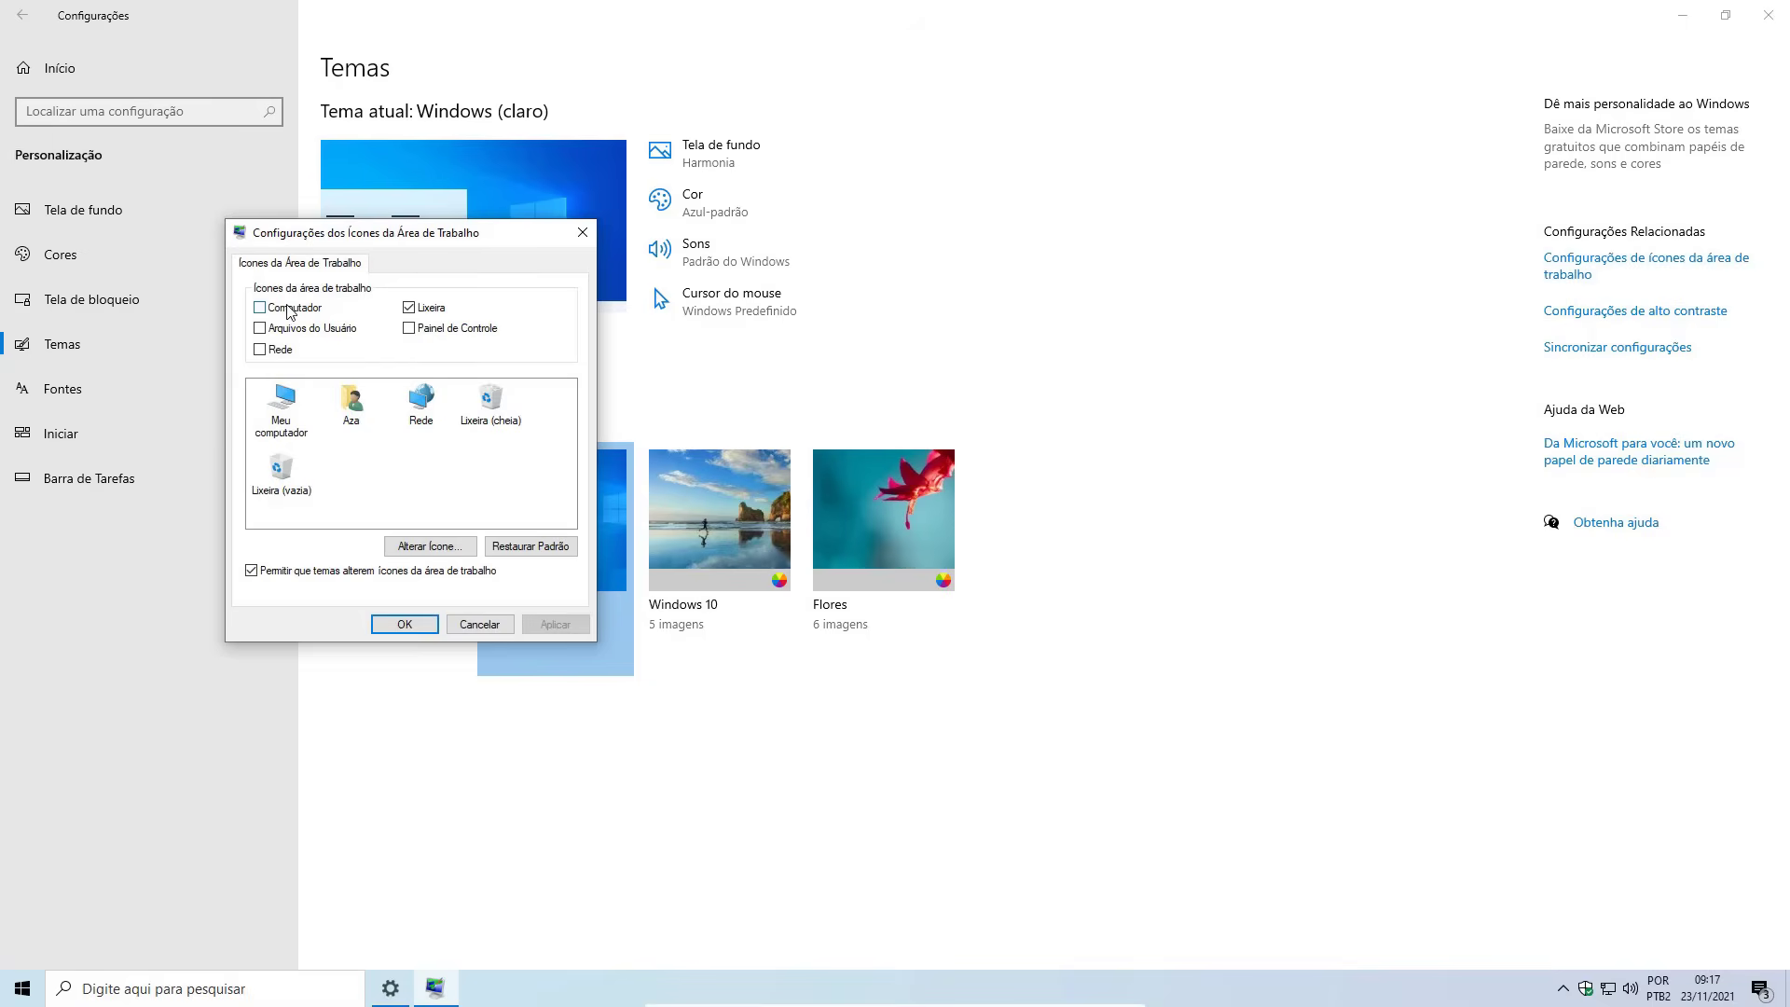
{"action": "left_click", "coordinate": [404, 624]}
{"action": "left_click", "coordinate": [82, 446]}
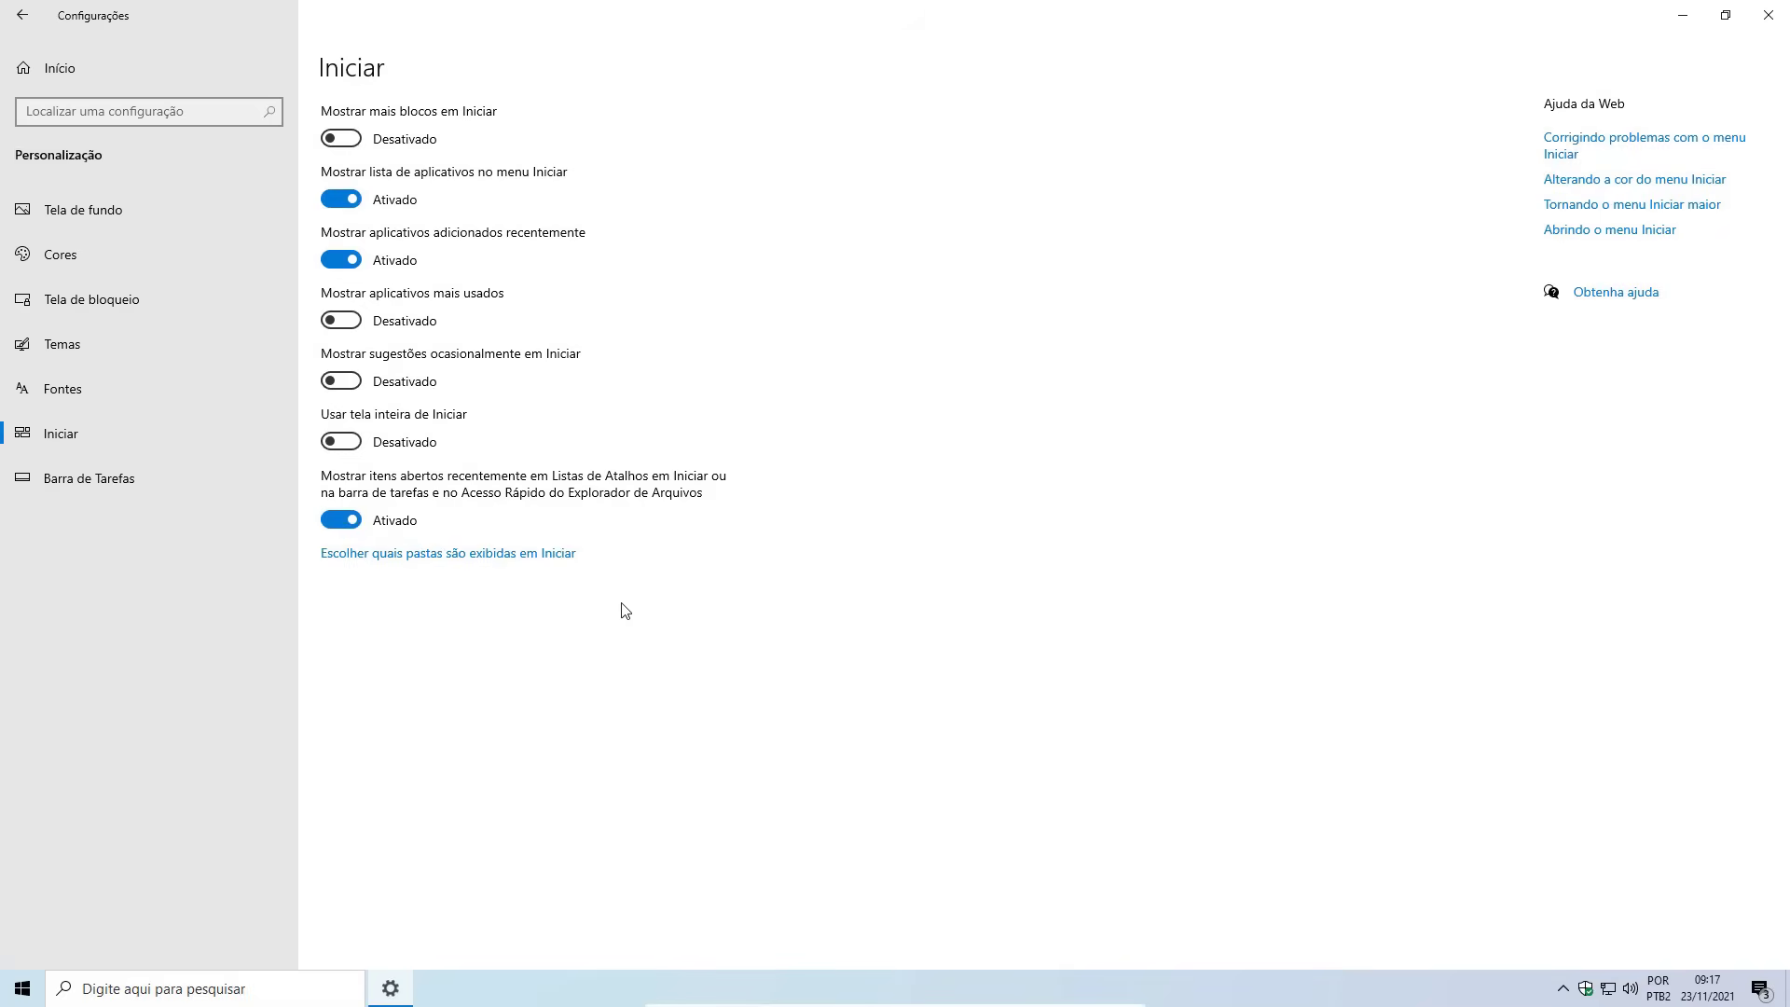
{"action": "left_click", "coordinate": [345, 529]}
In the Barra de Tarefas settings, turn on small taskbar buttons and turn off replacing Prompt de Comando with Windows PowerShell
{"action": "left_click", "coordinate": [94, 478]}
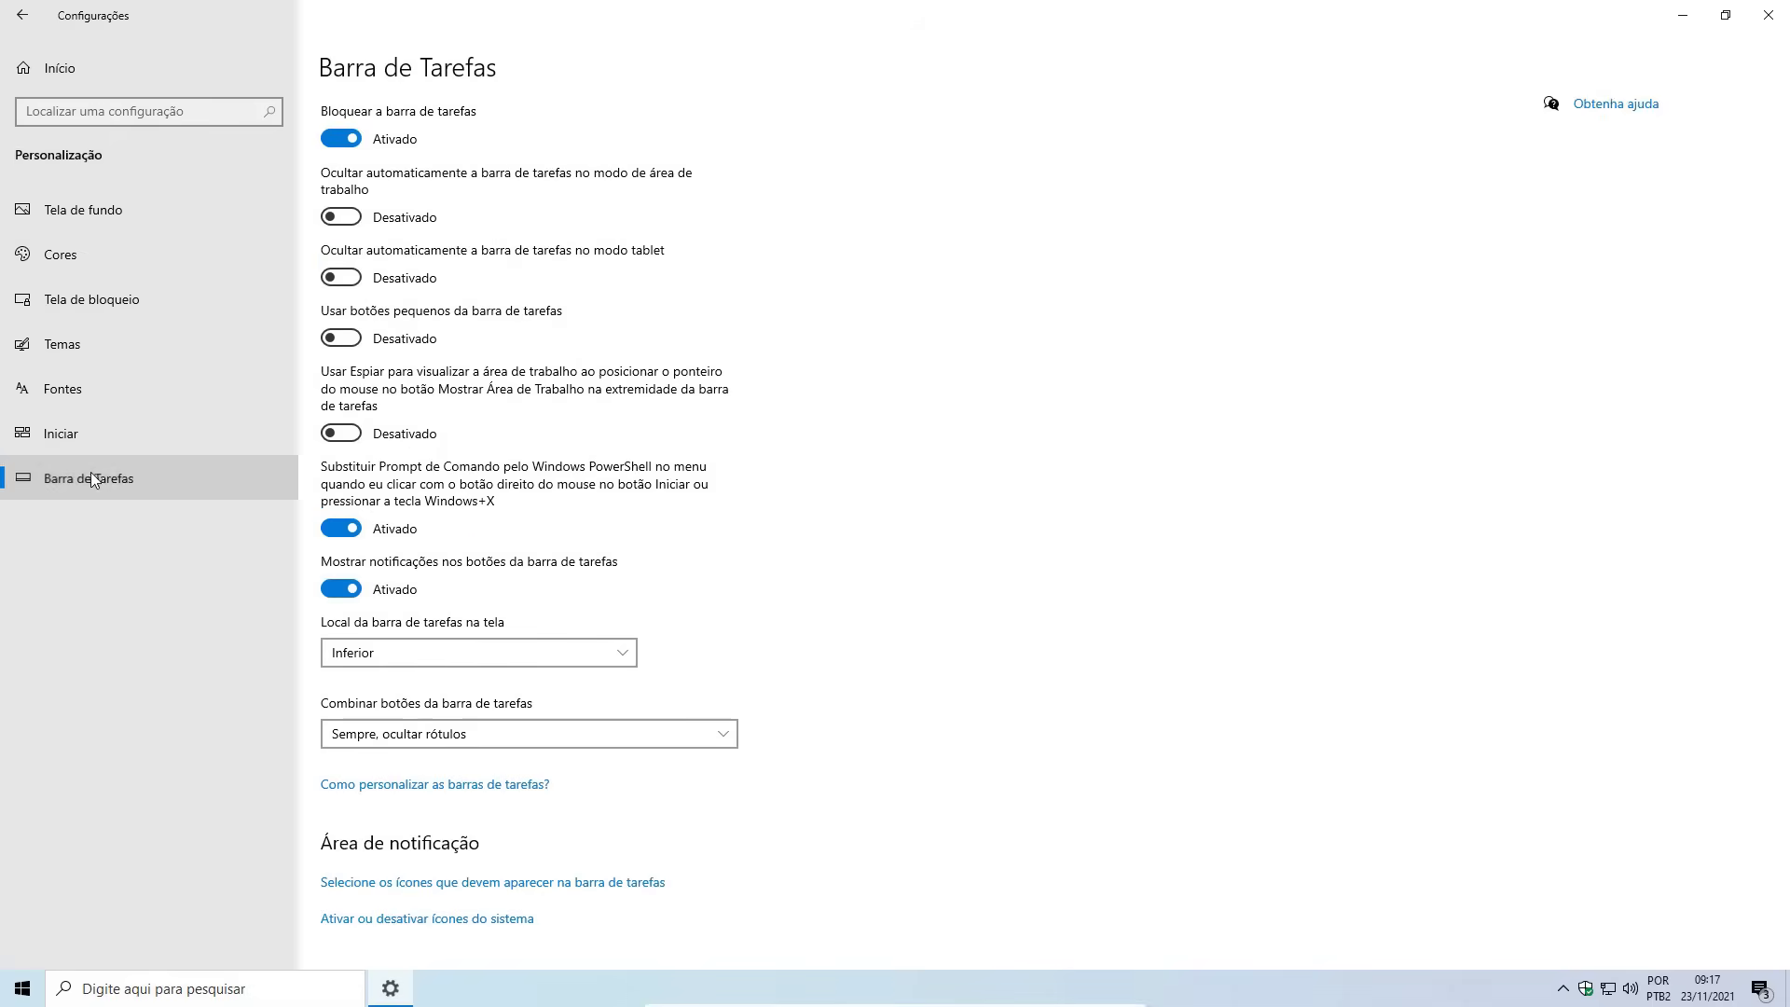
{"action": "left_click", "coordinate": [341, 339]}
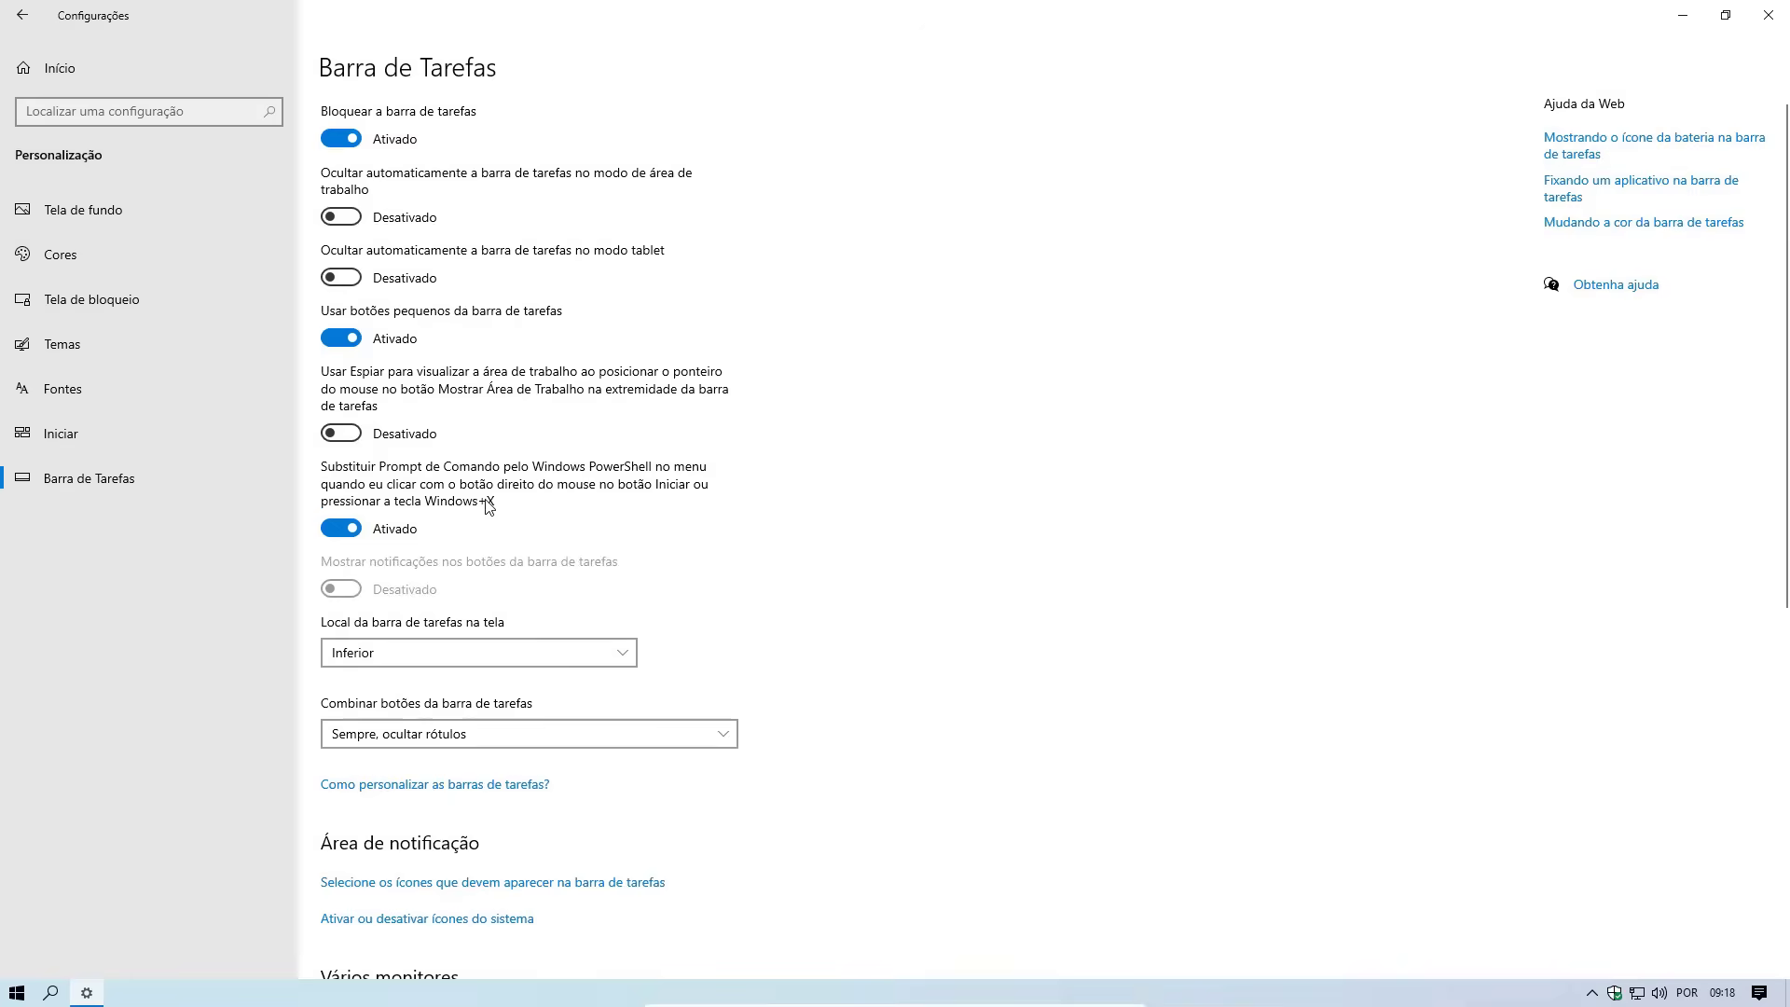
{"action": "scroll", "coordinate": [489, 506], "scroll_direction": "down", "scroll_amount": 3}
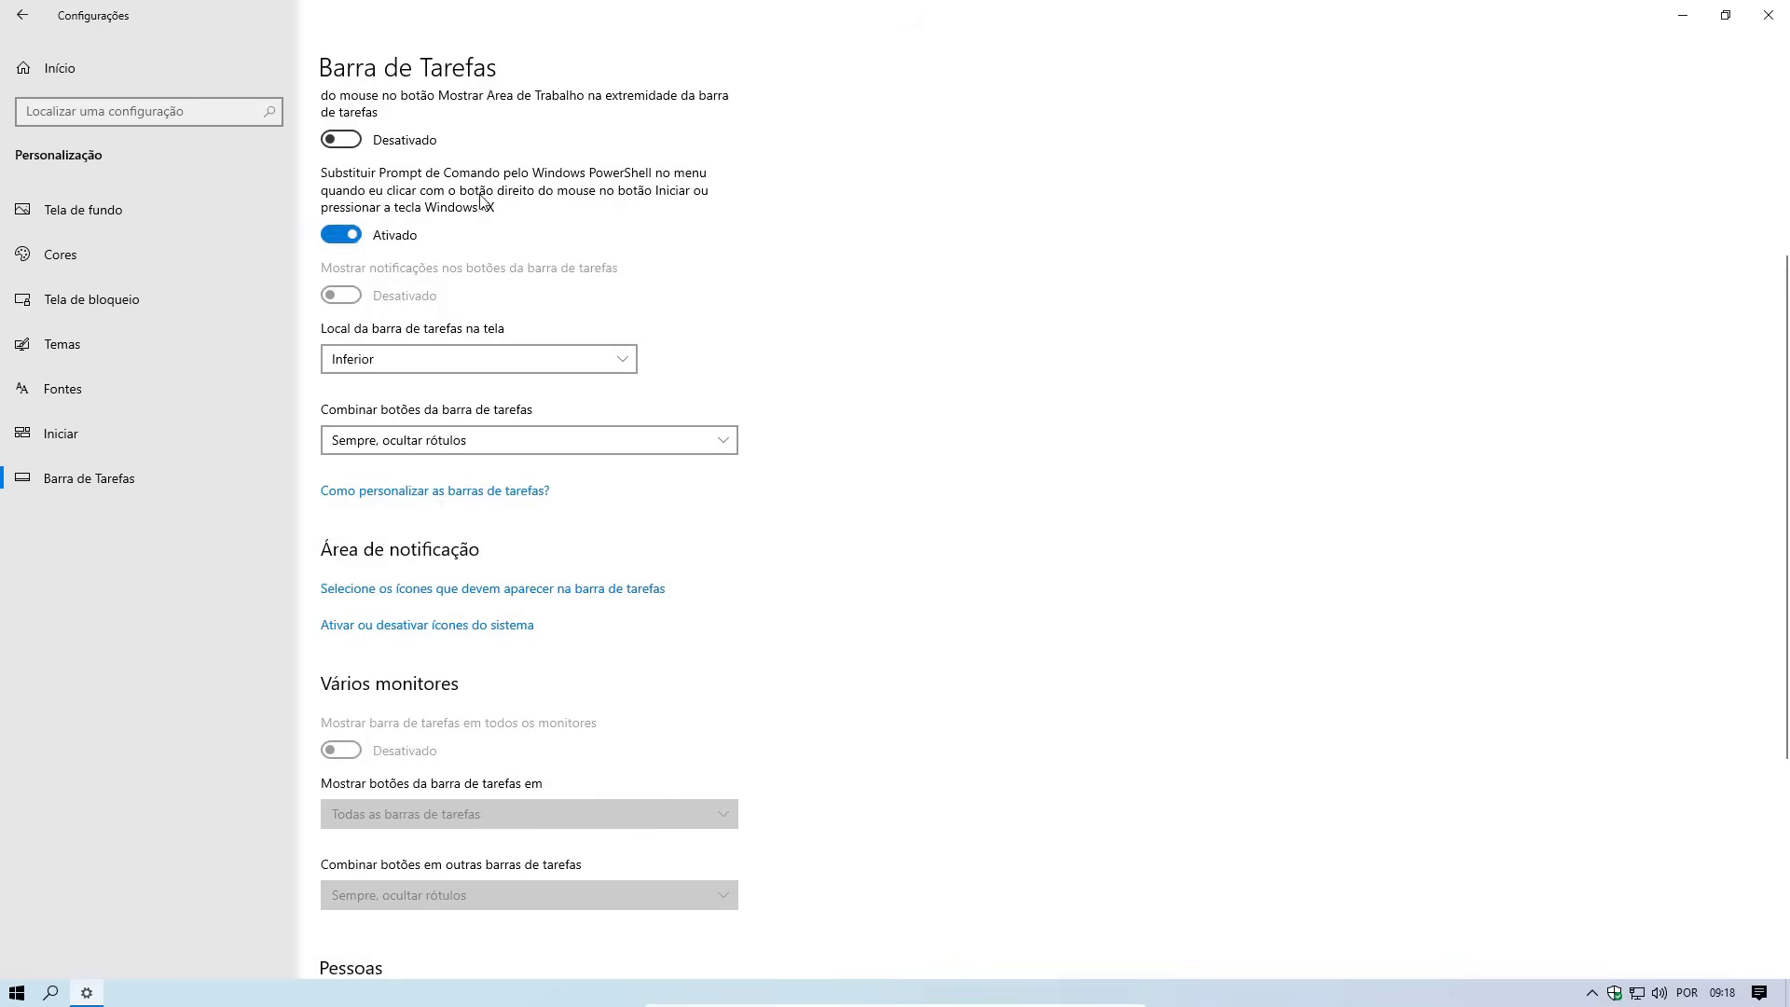
{"action": "left_click", "coordinate": [350, 235]}
Set the taskbar buttons to combine Quando a barra de tarefas estiver cheia and check the taskbar by minimizing and restoring Configurações
{"action": "left_click", "coordinate": [526, 443]}
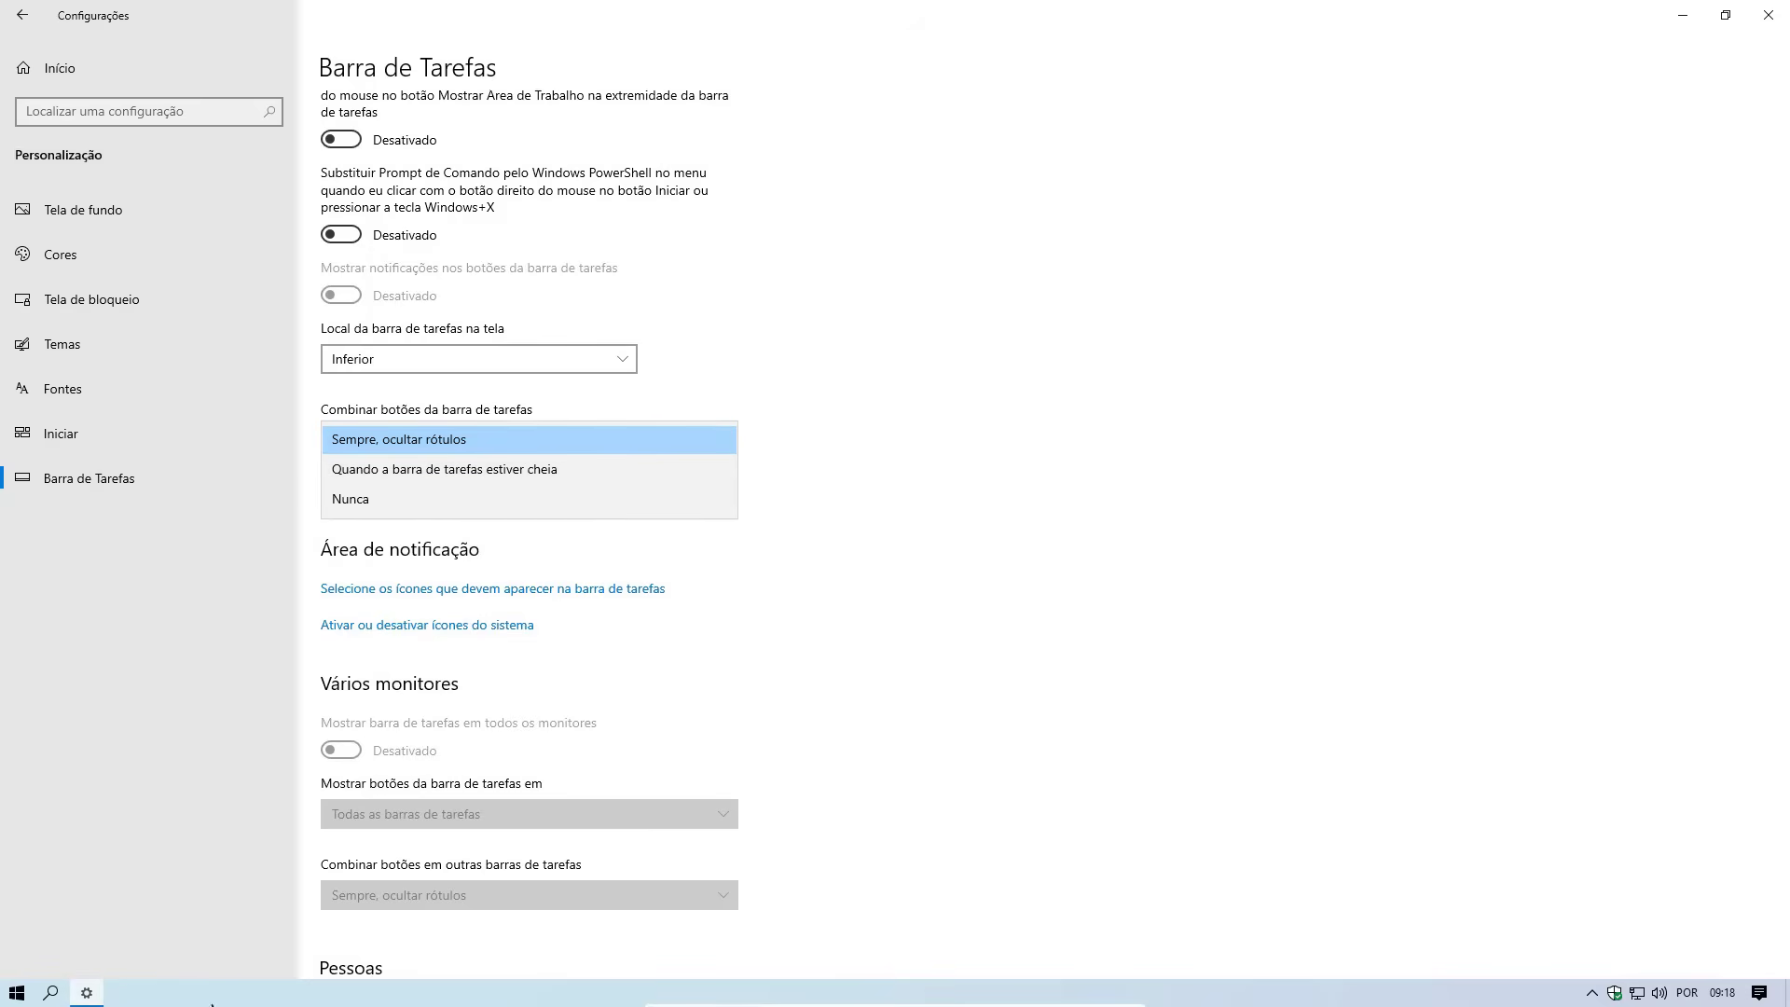
{"action": "left_click", "coordinate": [446, 471]}
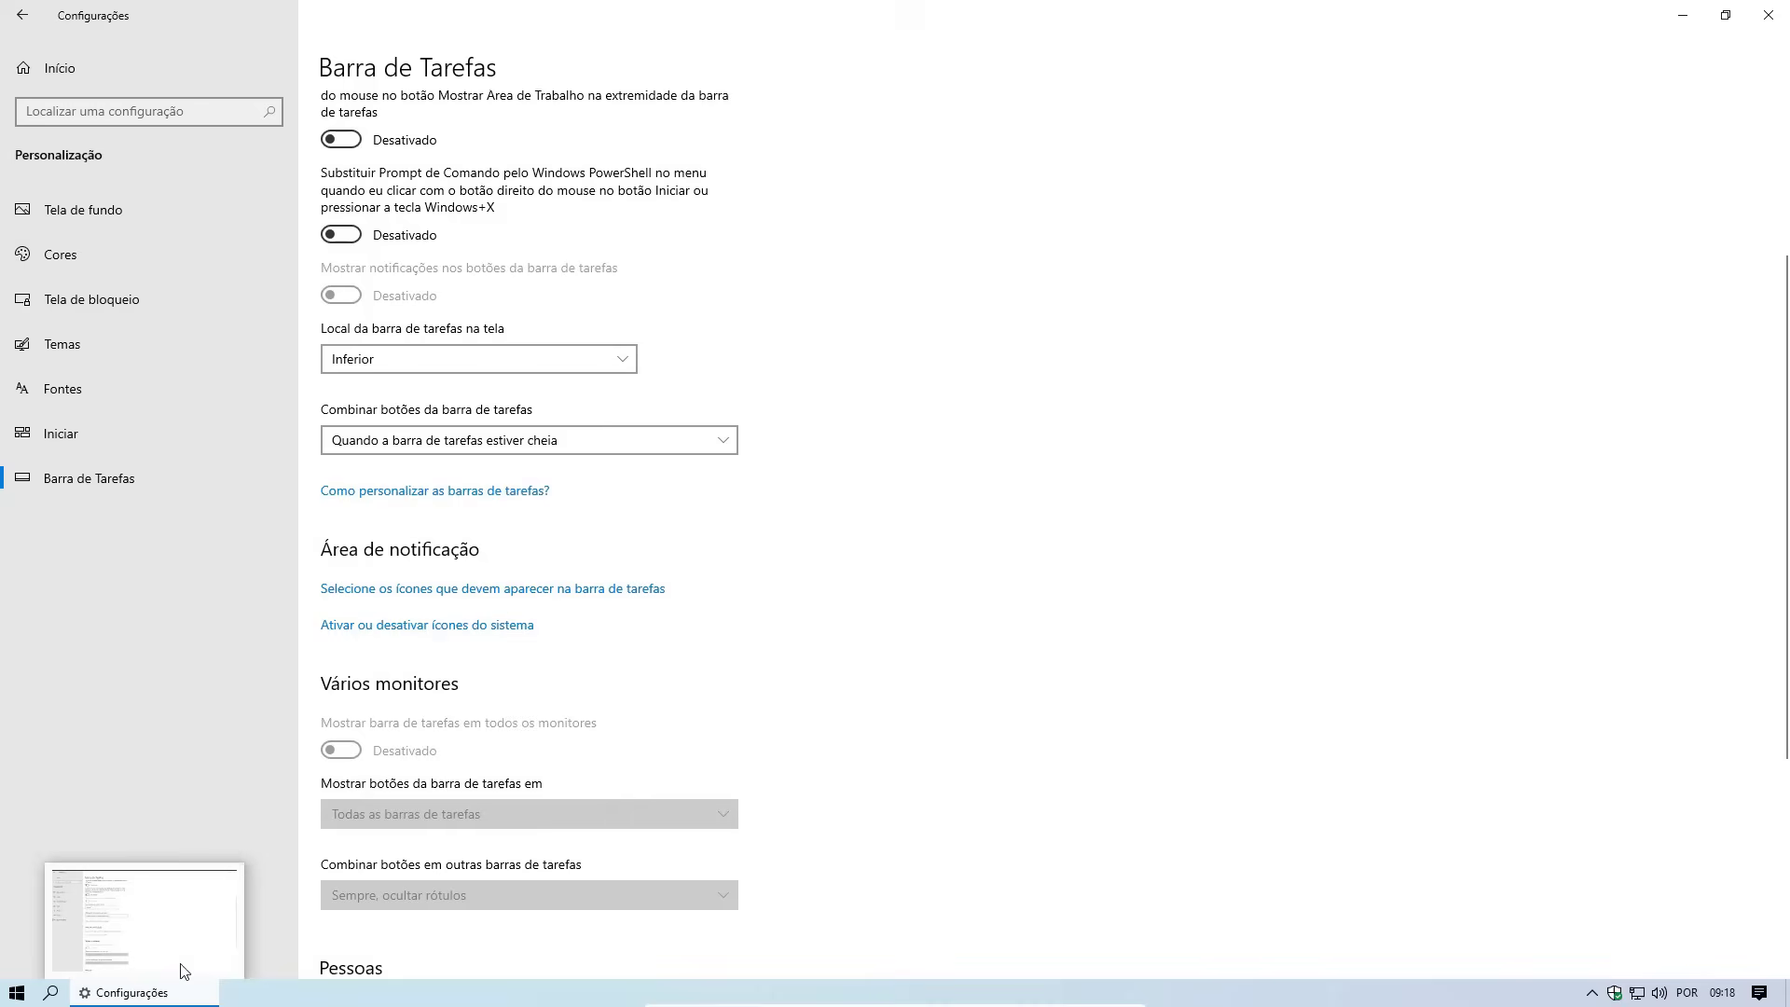
{"action": "mouse_move", "coordinate": [228, 877]}
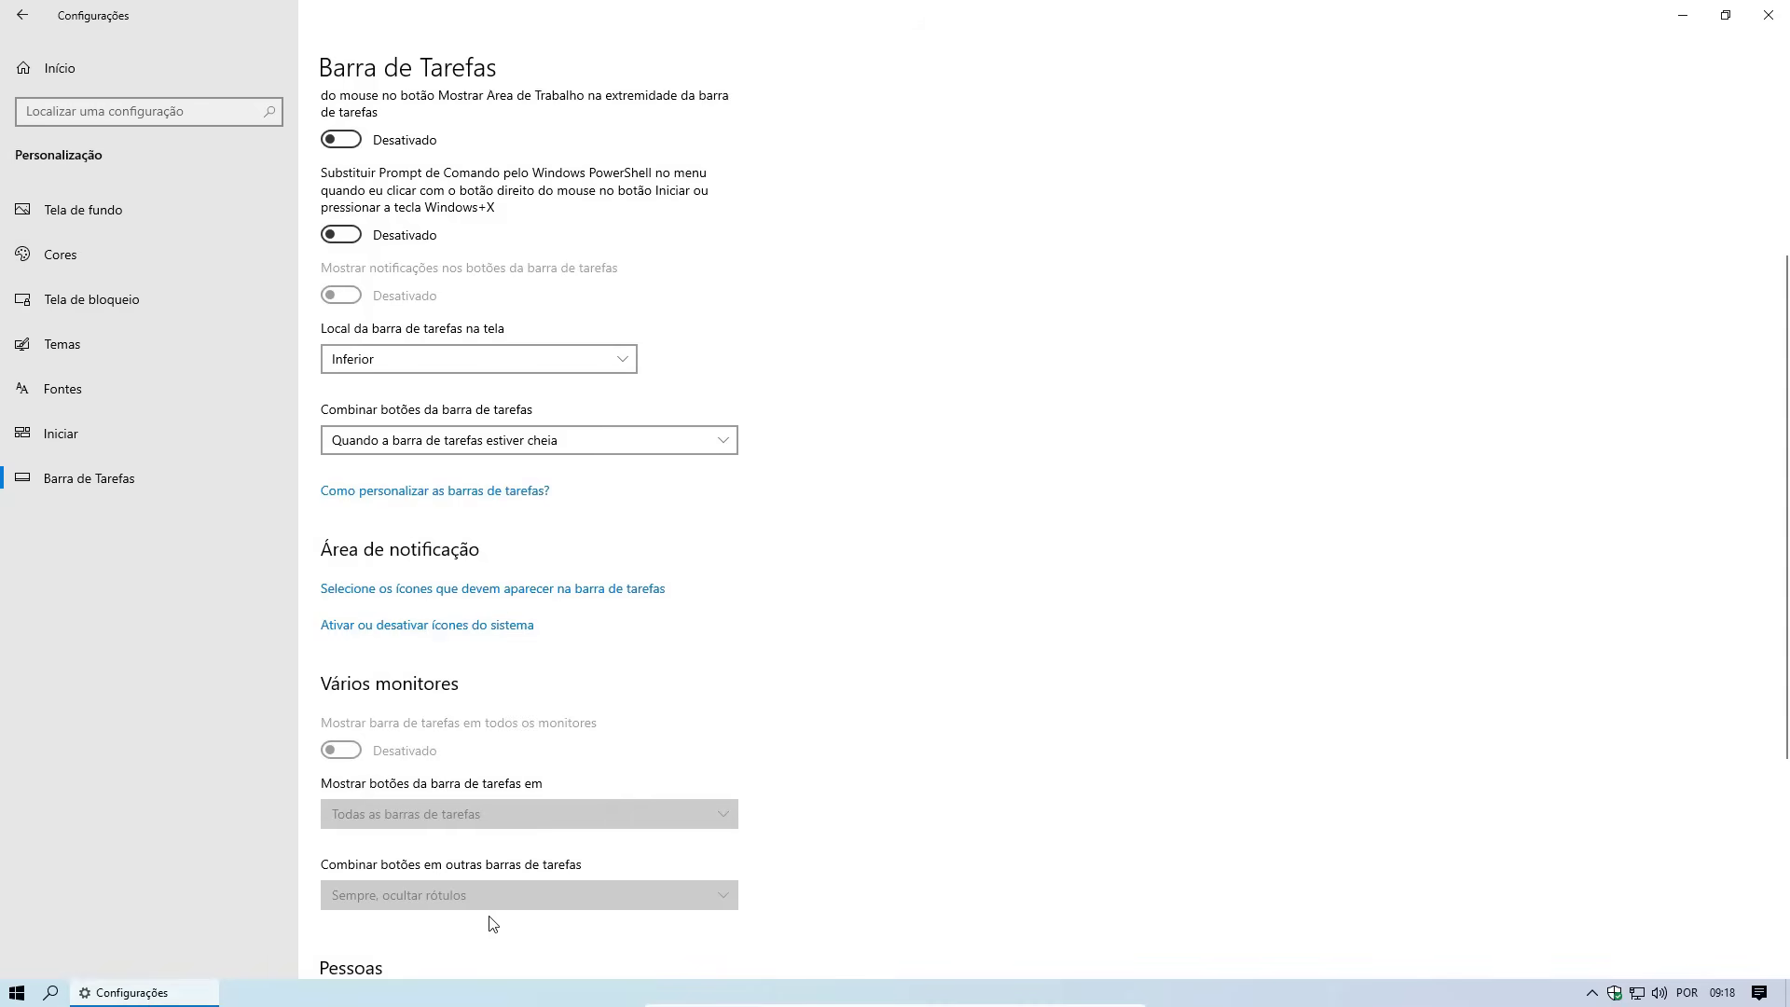
{"action": "left_click", "coordinate": [79, 998]}
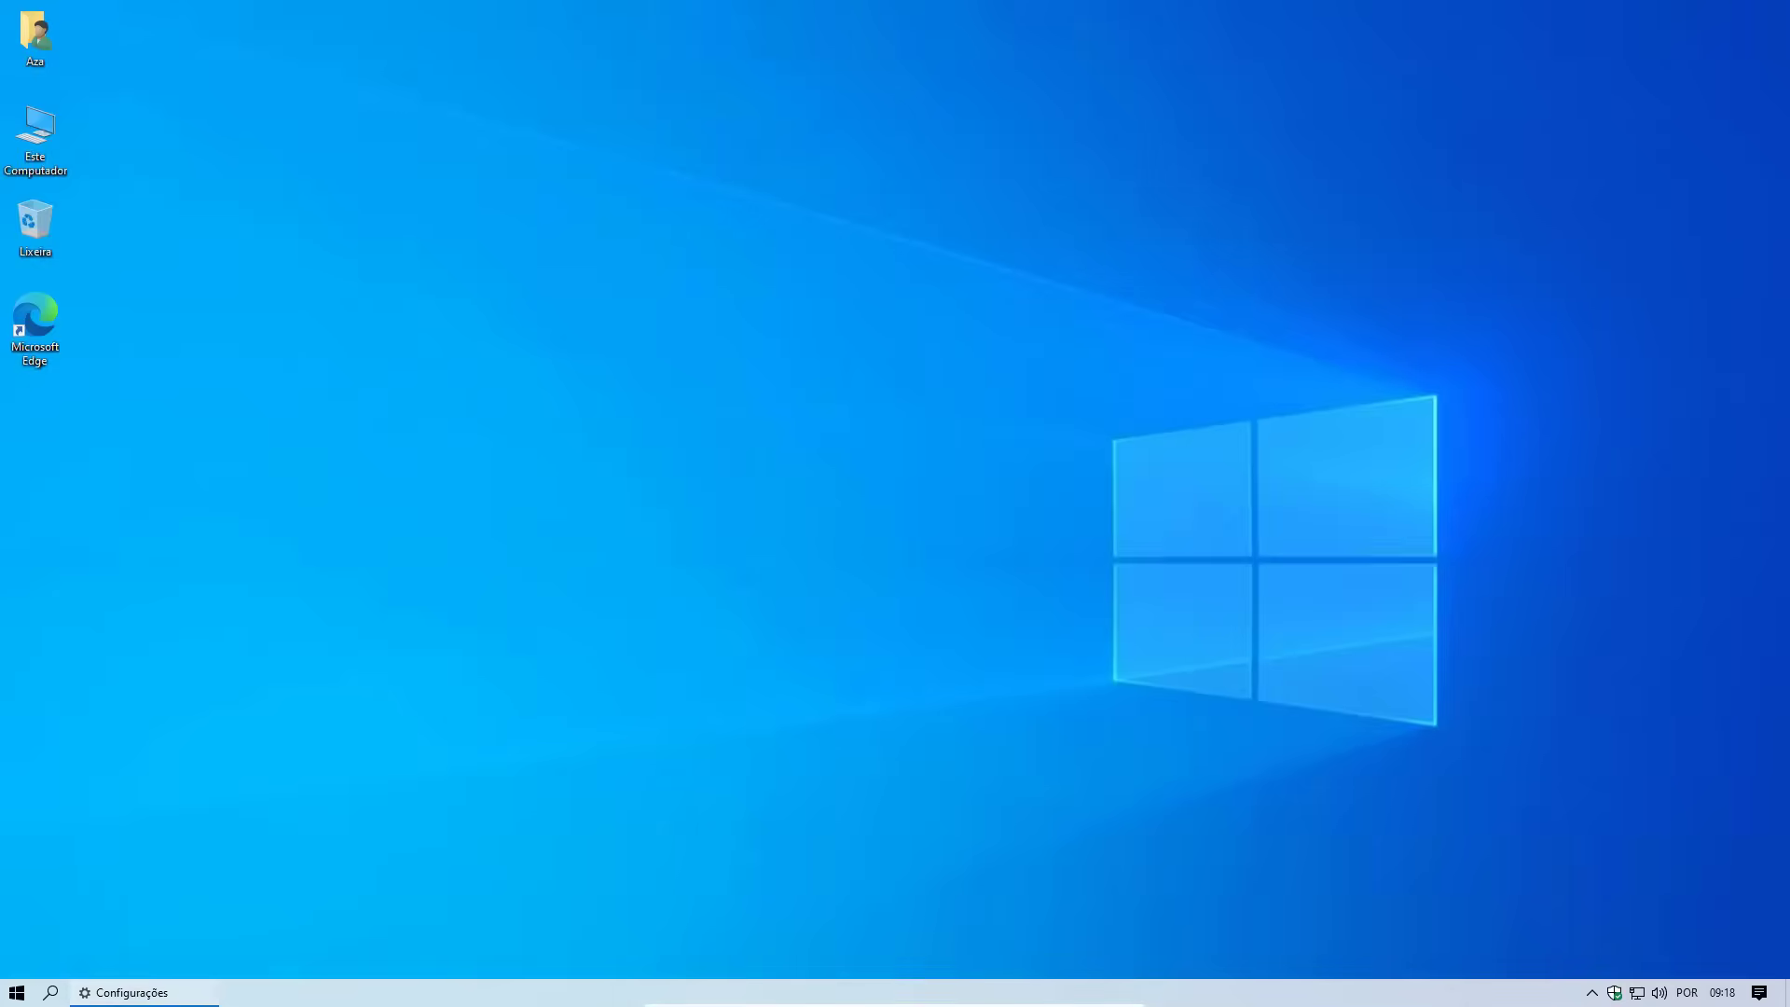
{"action": "left_click", "coordinate": [199, 912]}
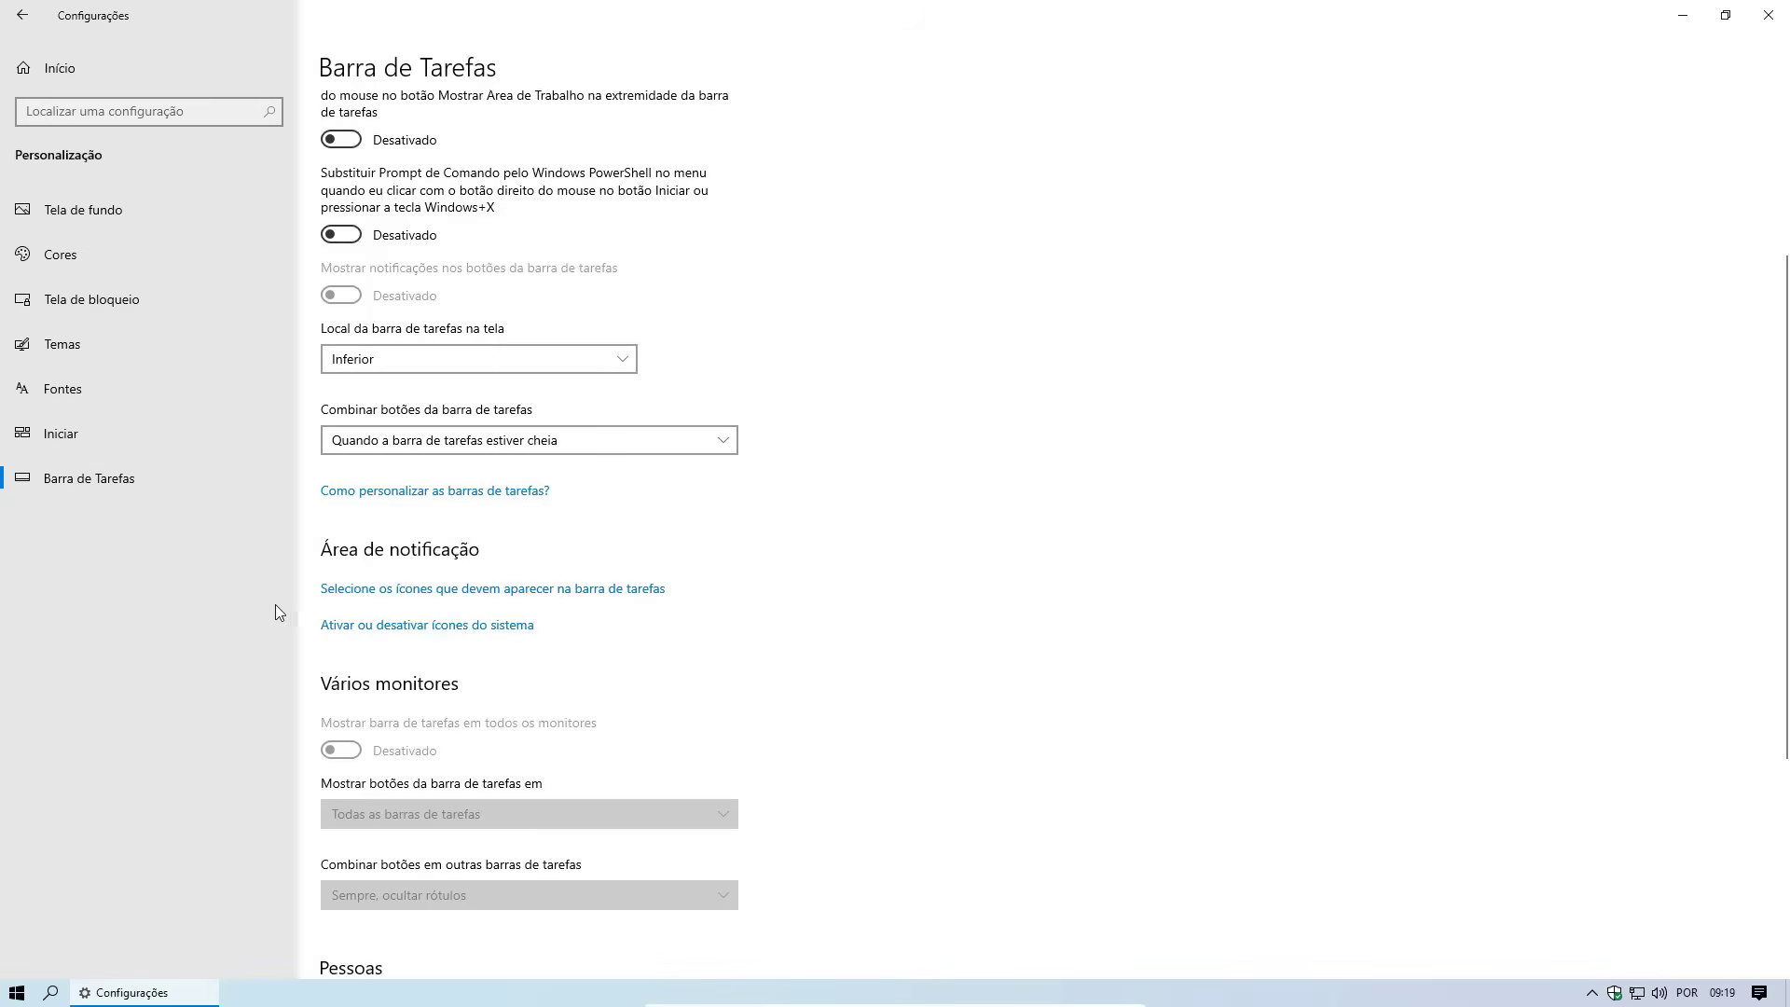
Turn off the Microfone, Central de Ações, Localização and Indicador de Entrada system icons
{"action": "left_click", "coordinate": [449, 630]}
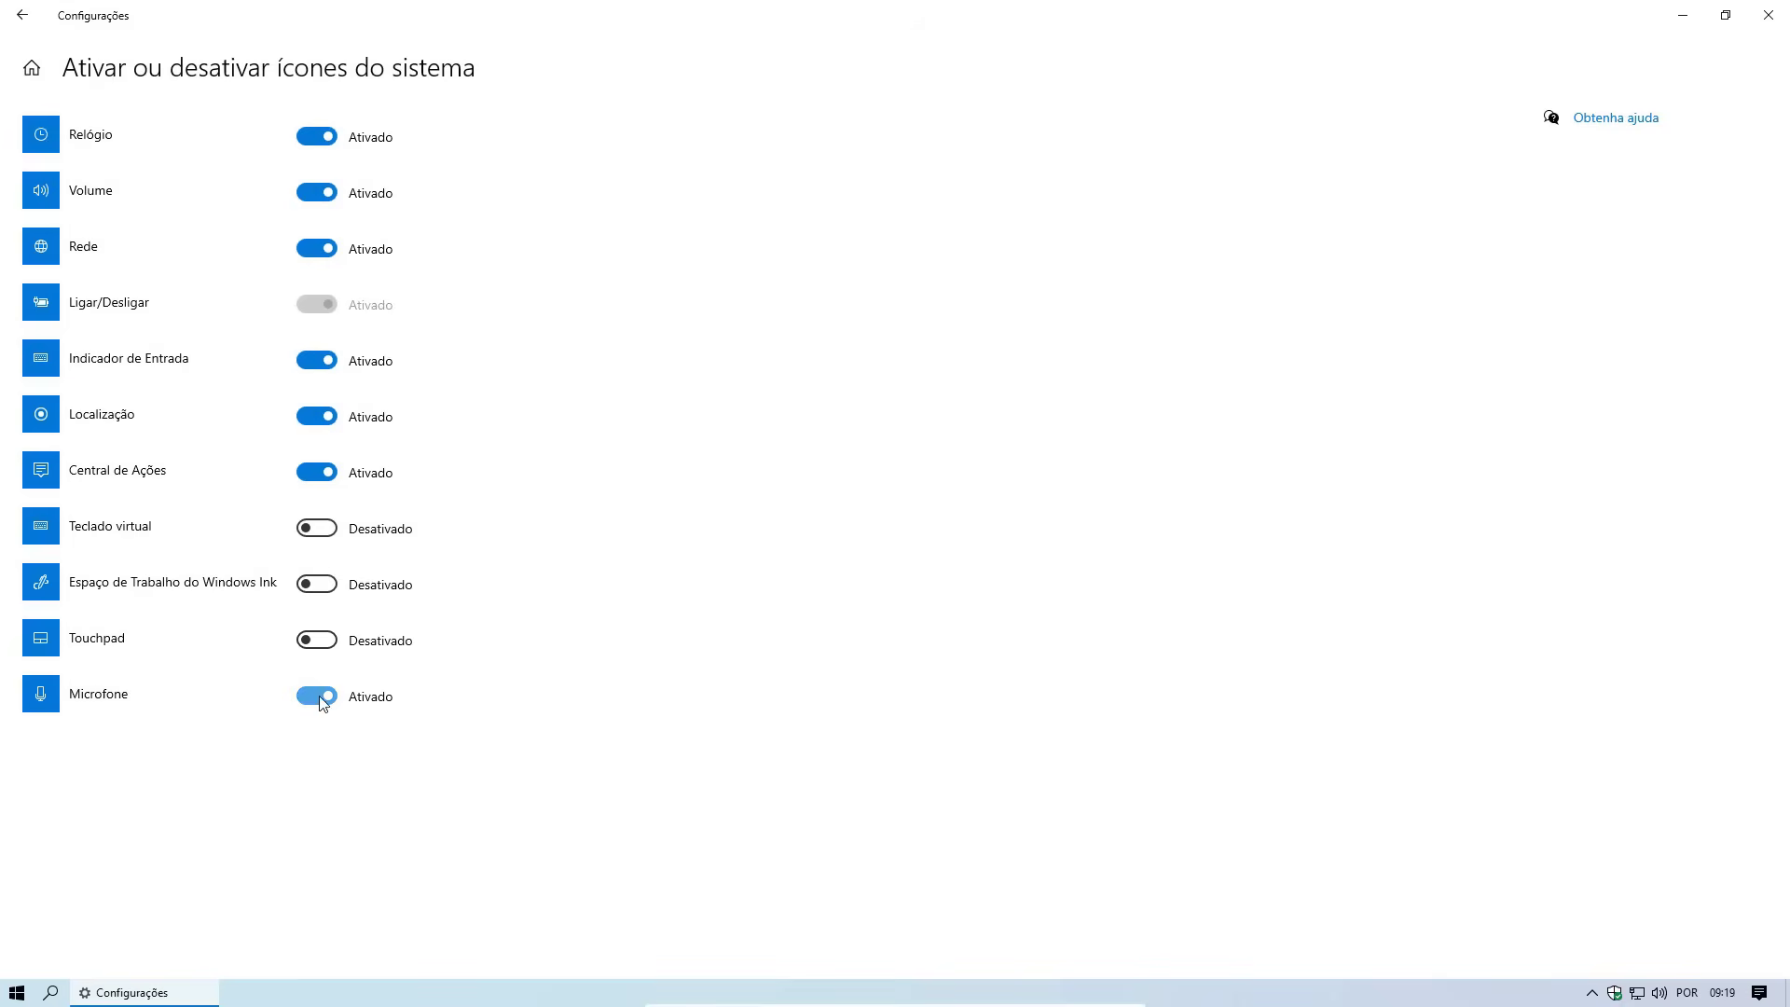
{"action": "left_click", "coordinate": [317, 699]}
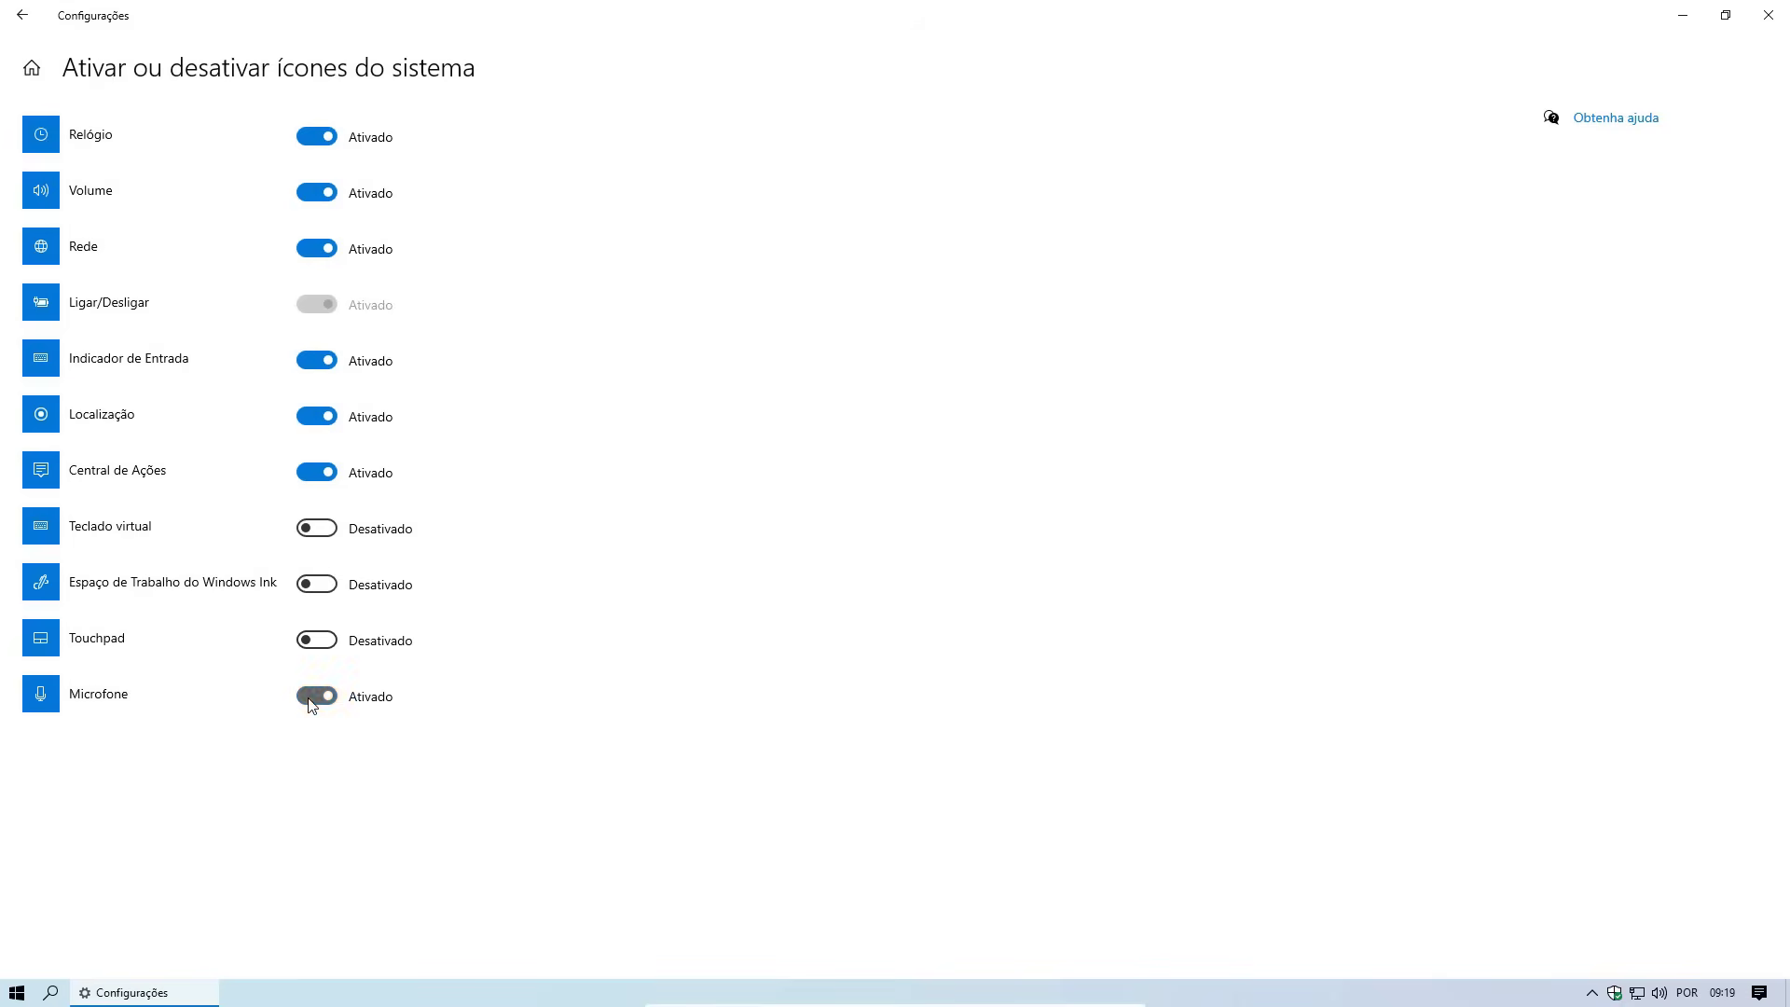
{"action": "left_click", "coordinate": [314, 474]}
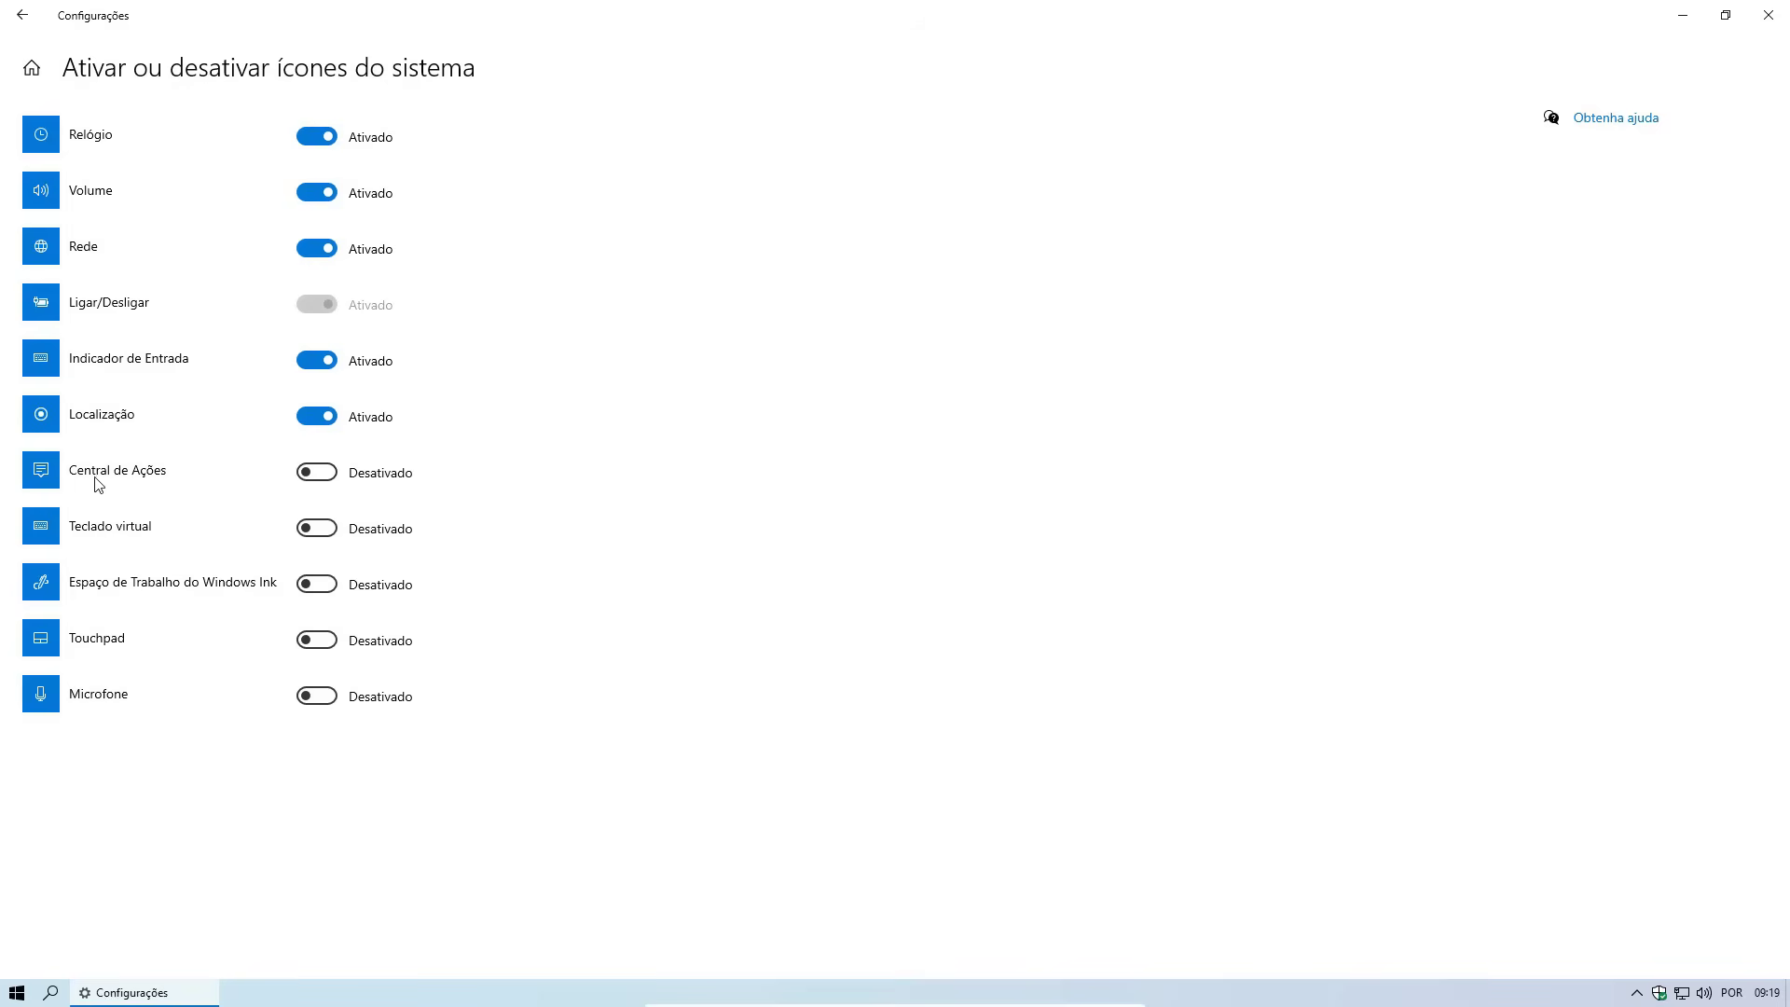
{"action": "left_click", "coordinate": [318, 418]}
{"action": "left_click", "coordinate": [319, 367]}
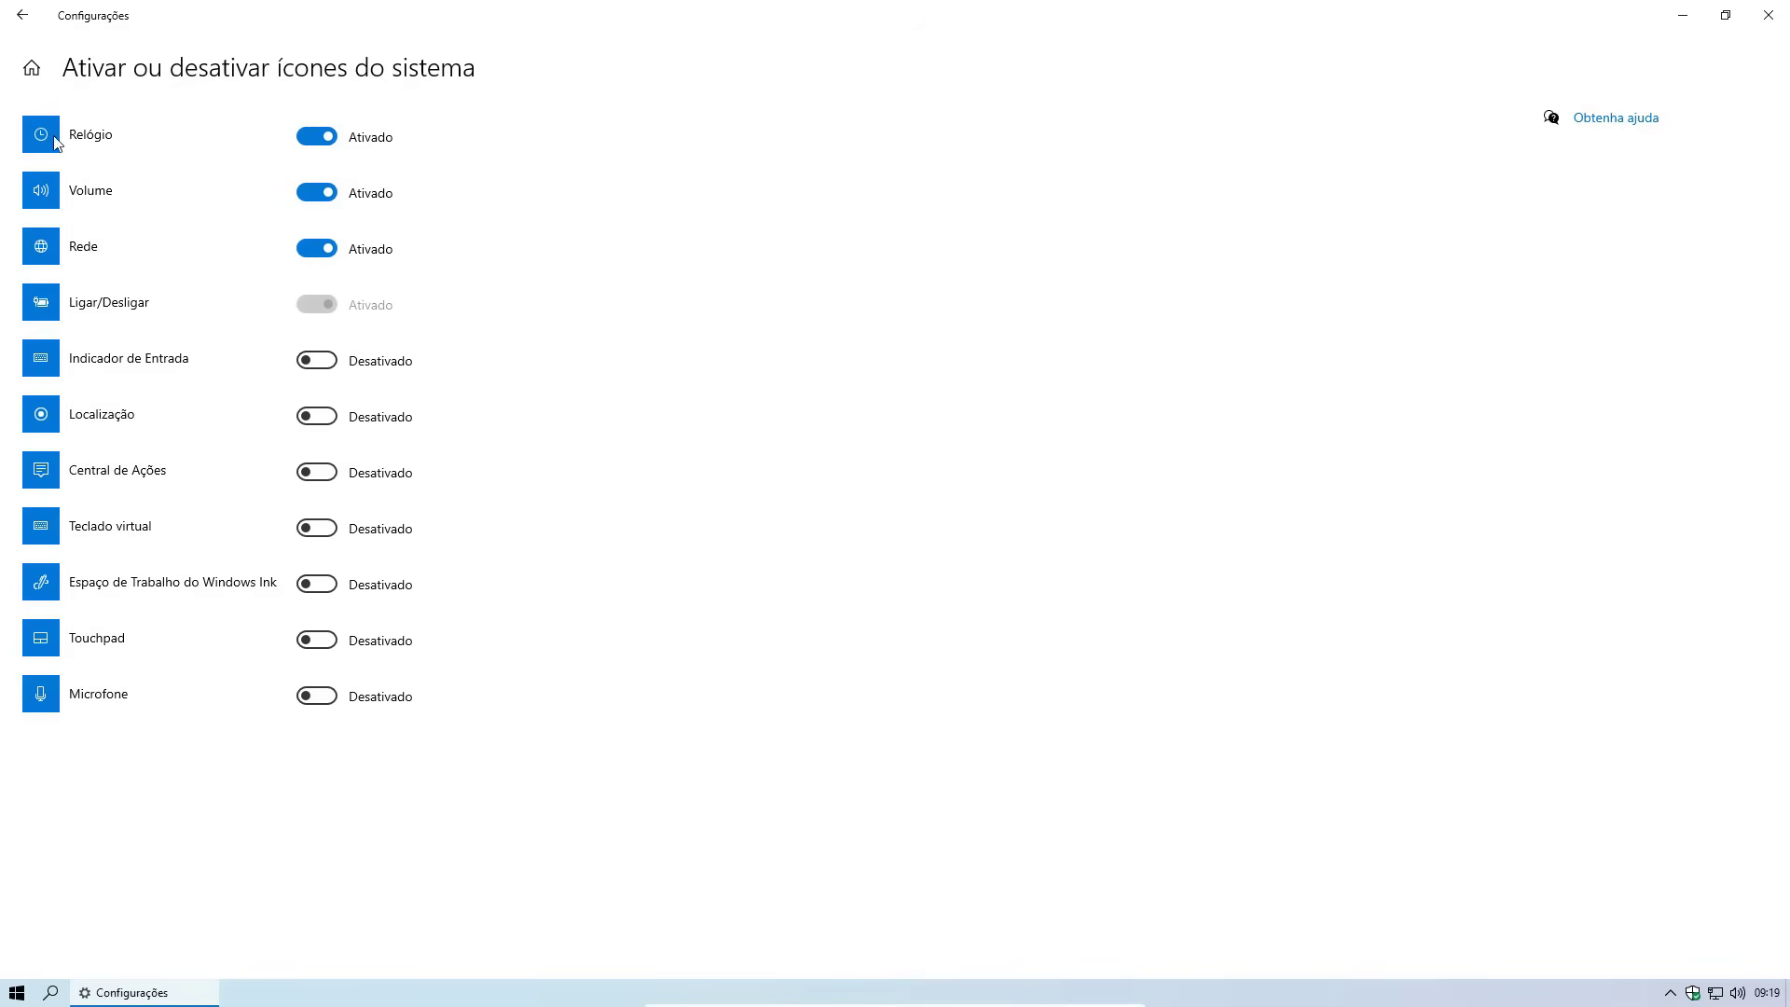
In Notificações e ações, disable lock-screen notifications, VoIP reminders, notification sounds, setup suggestions and the Configurações sender, then turn off all app notifications
{"action": "left_click", "coordinate": [32, 82]}
{"action": "left_click", "coordinate": [388, 306]}
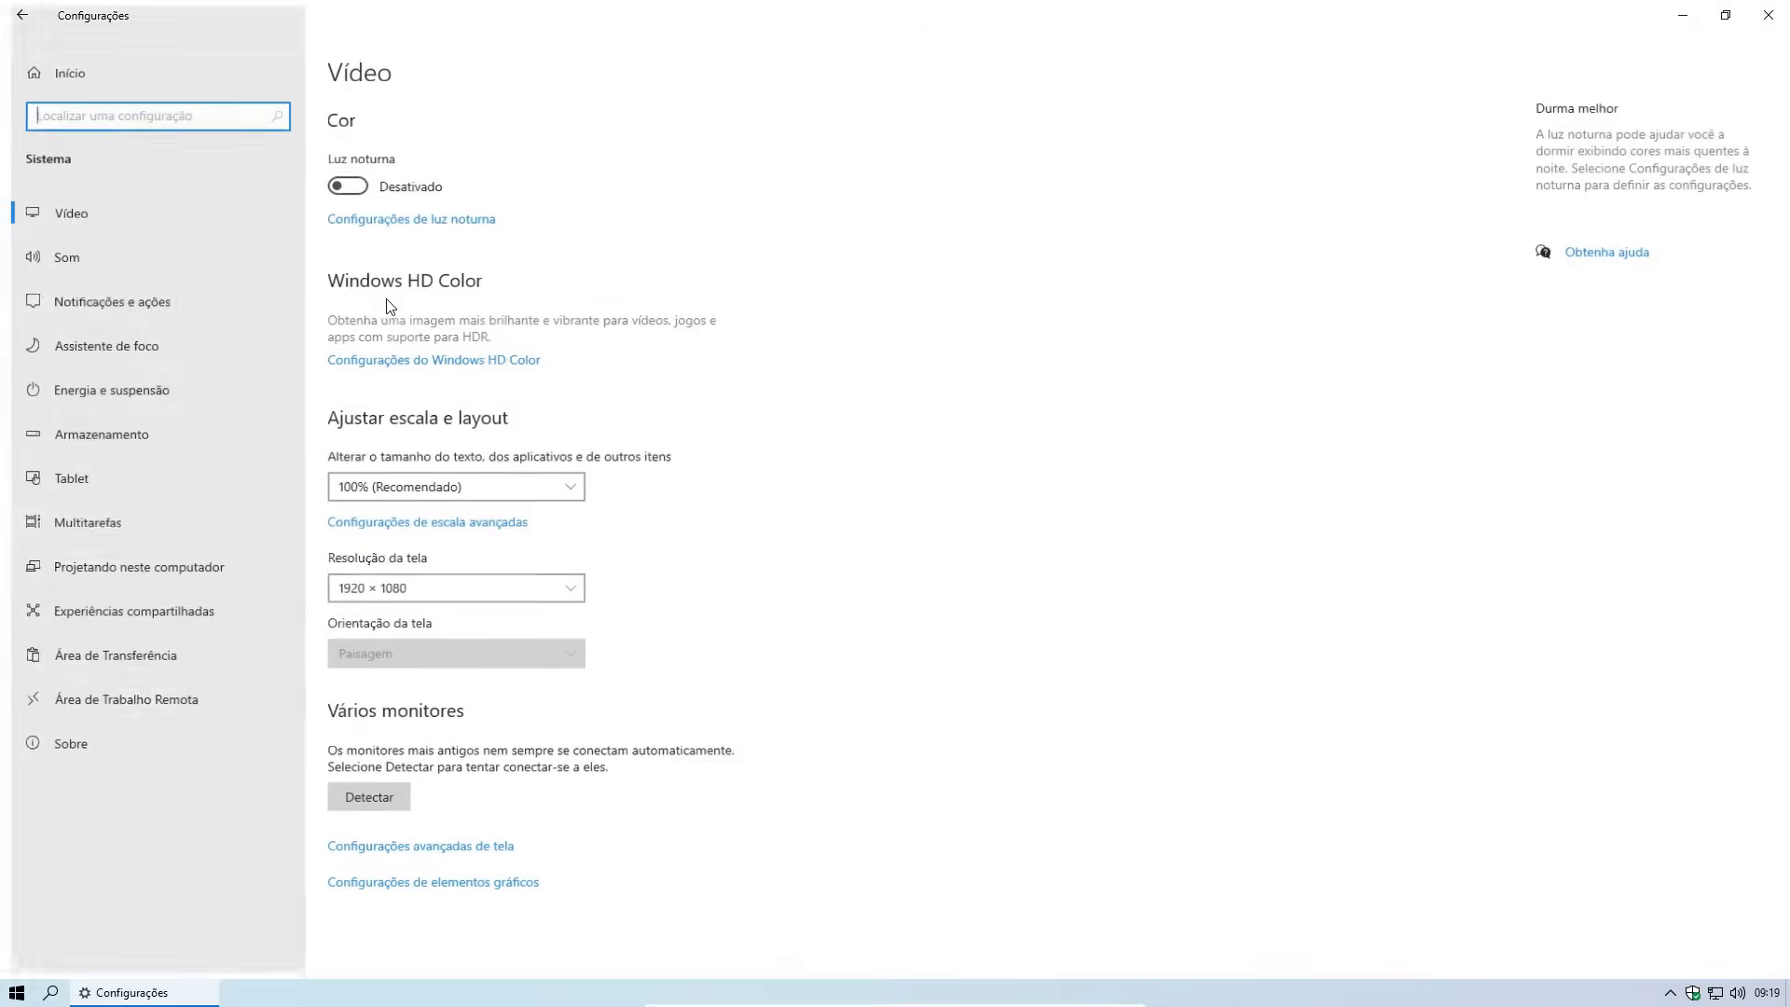
{"action": "left_click", "coordinate": [143, 307]}
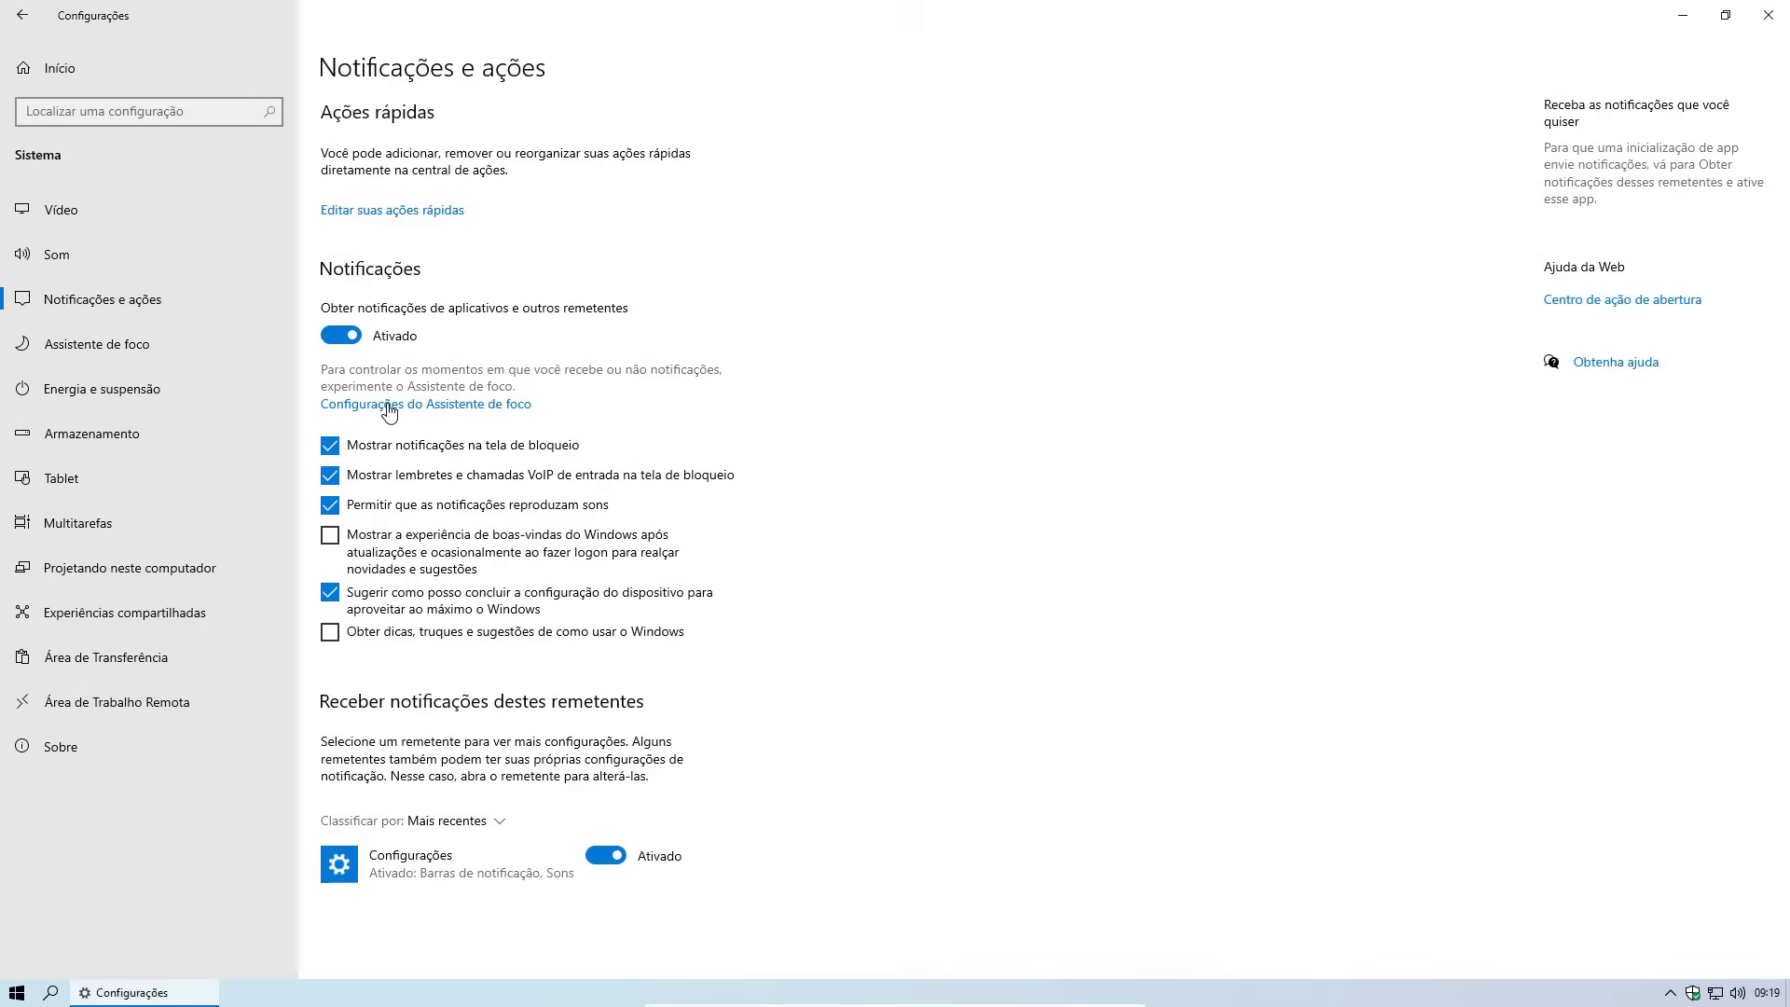
{"action": "left_click", "coordinate": [329, 445]}
{"action": "left_click", "coordinate": [329, 475]}
{"action": "left_click", "coordinate": [329, 504]}
{"action": "left_click", "coordinate": [329, 608]}
{"action": "left_click", "coordinate": [606, 856]}
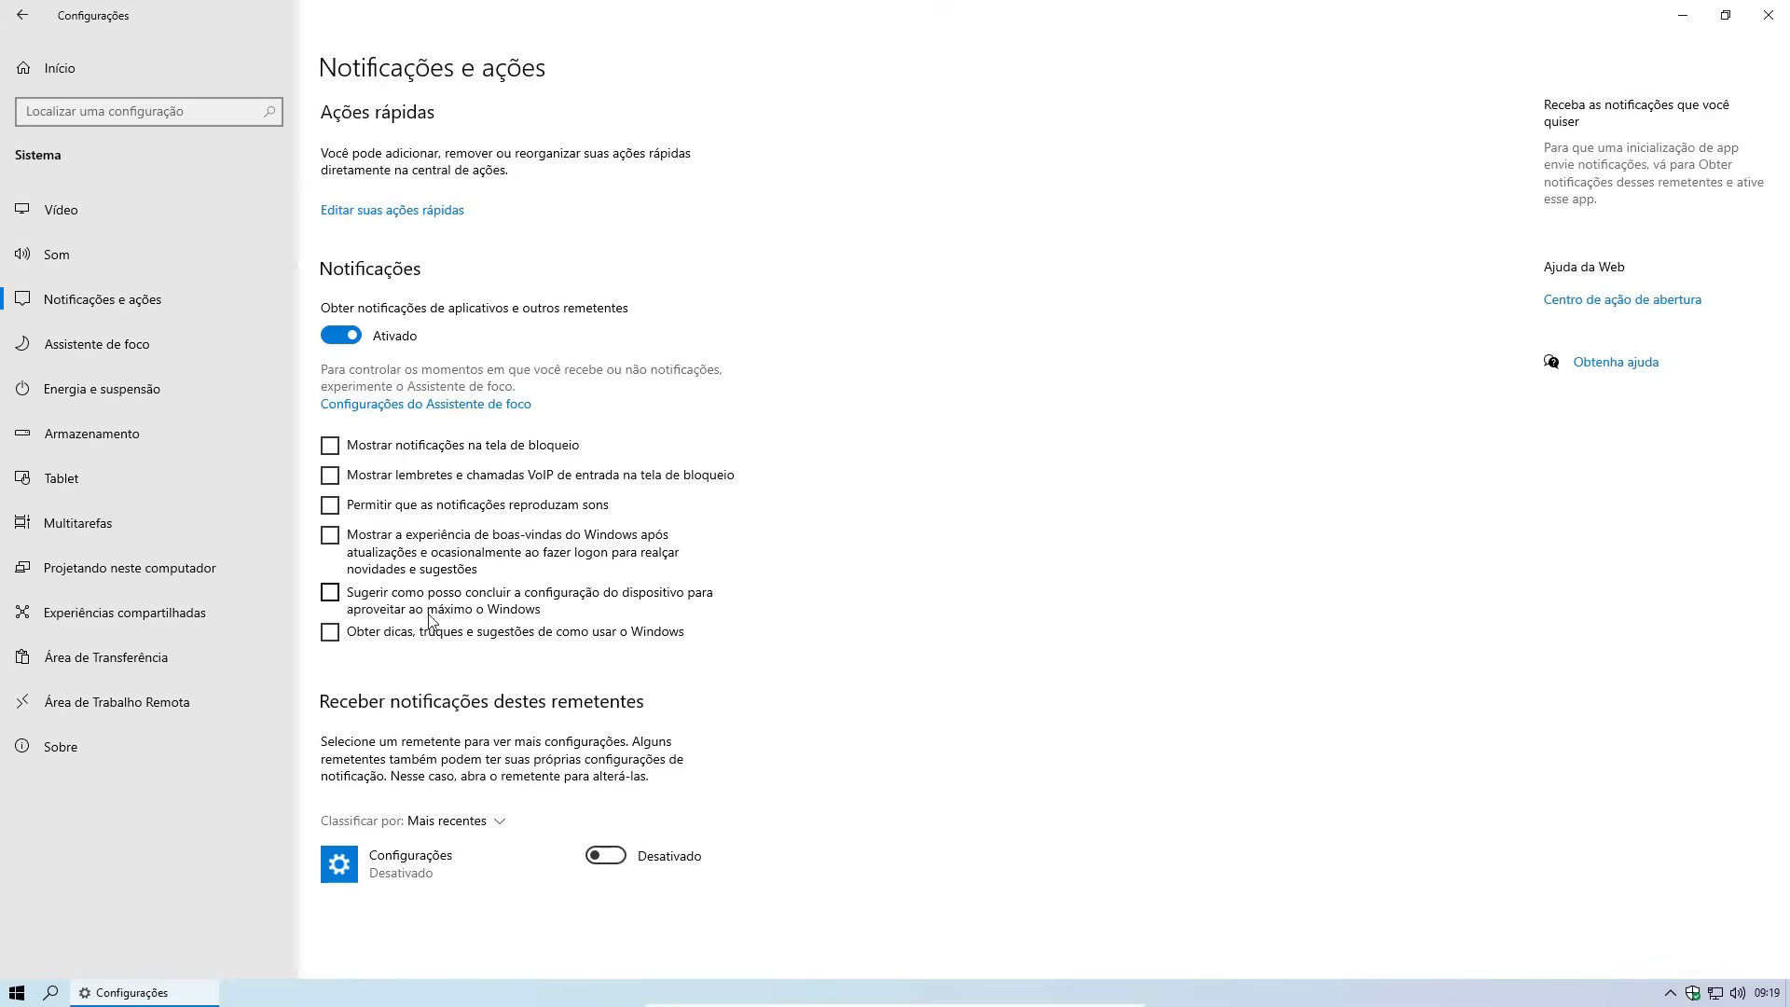
{"action": "left_click", "coordinate": [352, 339]}
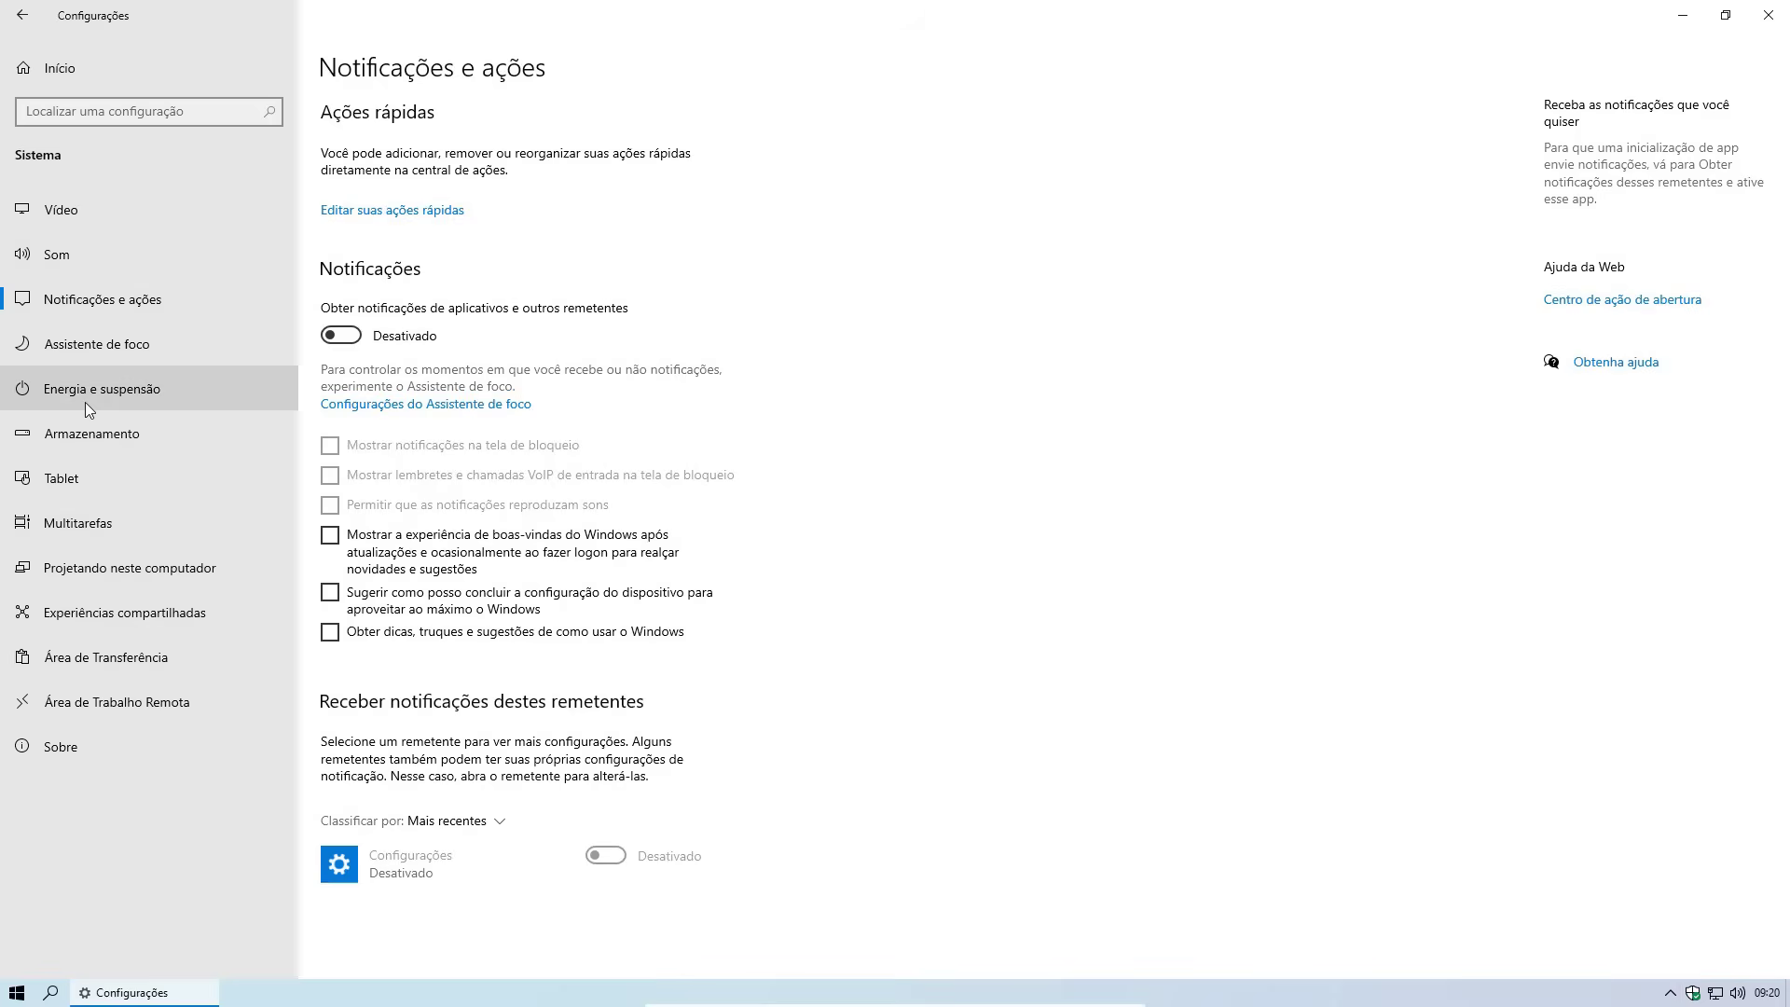
In the additional power options, set both the power button and the sleep button actions to Nada a fazer
{"action": "left_click", "coordinate": [110, 389]}
{"action": "left_click", "coordinate": [1602, 276]}
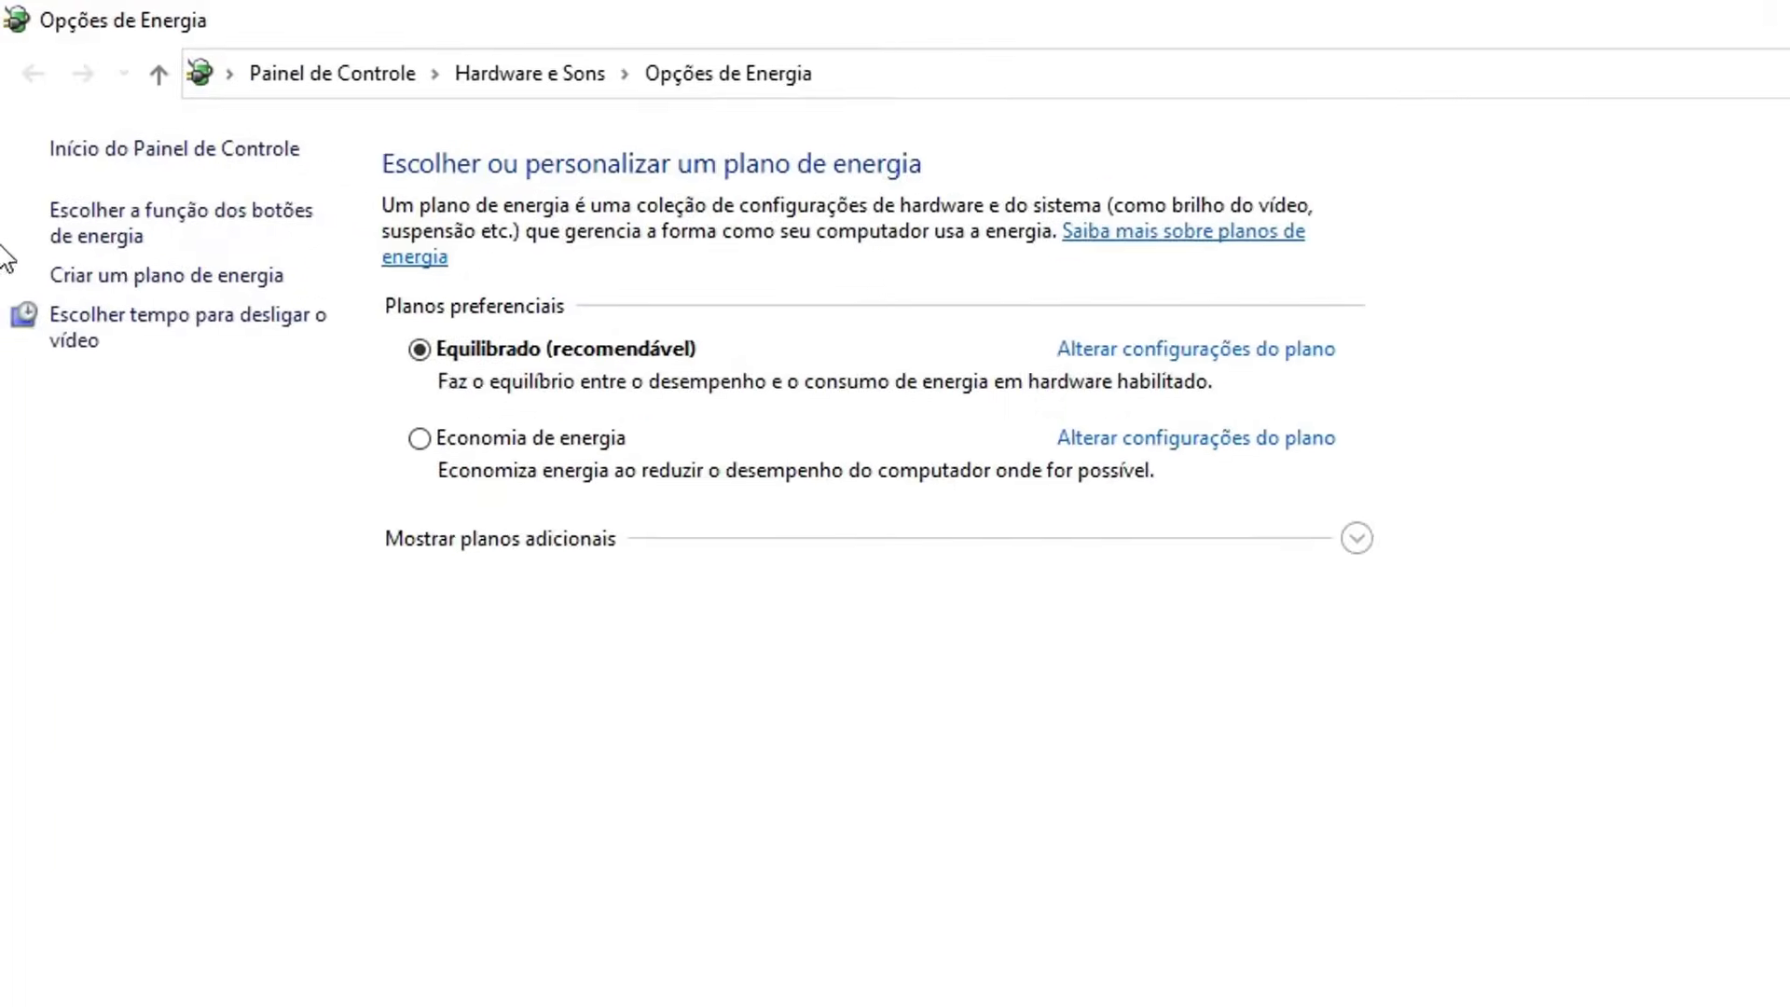
{"action": "left_click", "coordinate": [63, 123]}
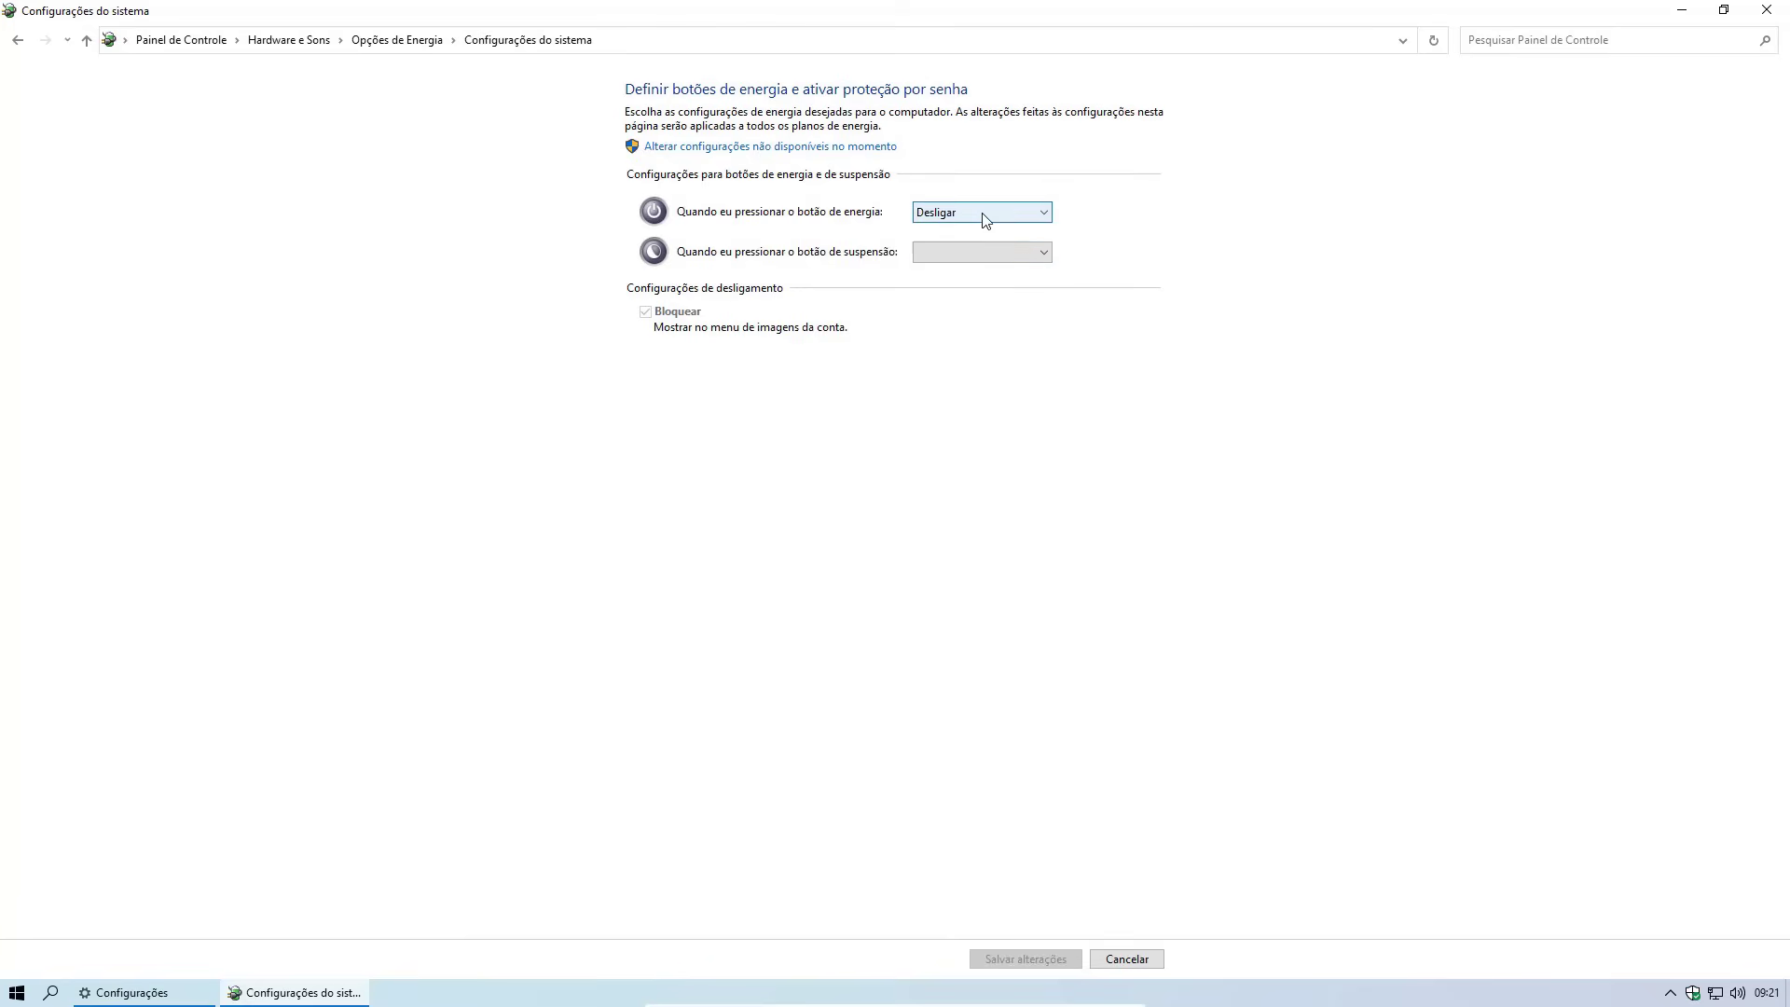
{"action": "left_click", "coordinate": [963, 221]}
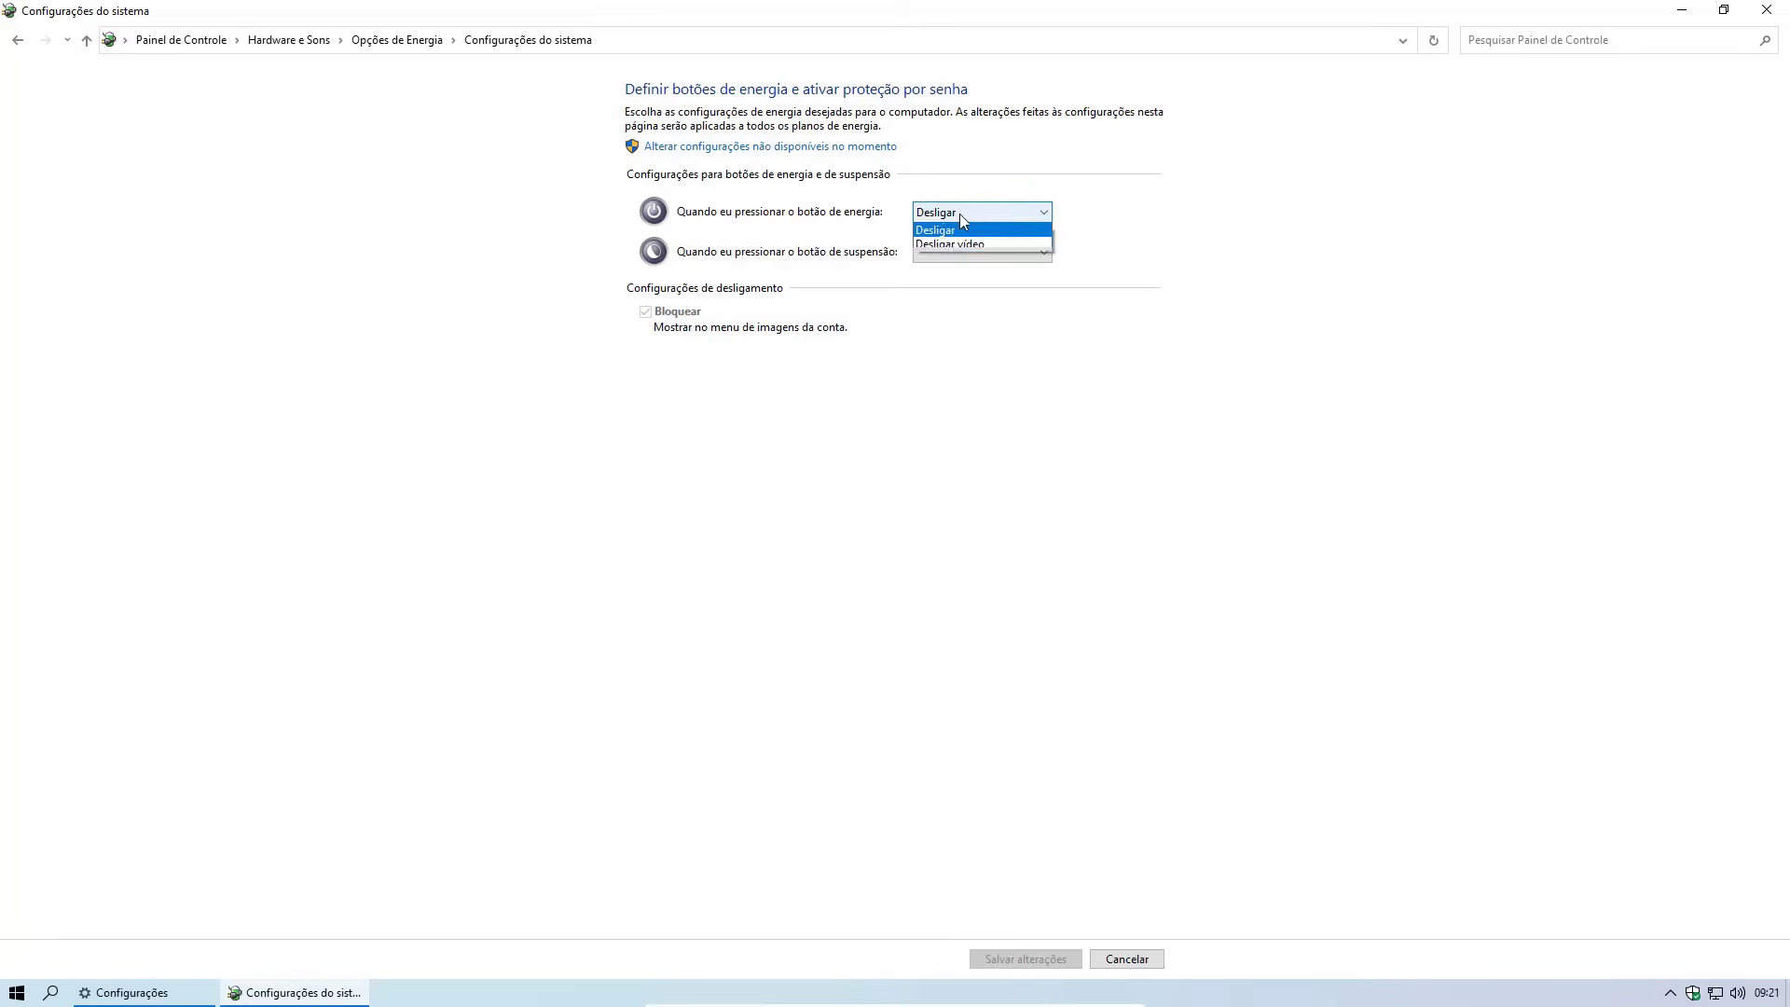
{"action": "left_click", "coordinate": [956, 227]}
{"action": "left_click", "coordinate": [959, 252]}
{"action": "left_click", "coordinate": [953, 272]}
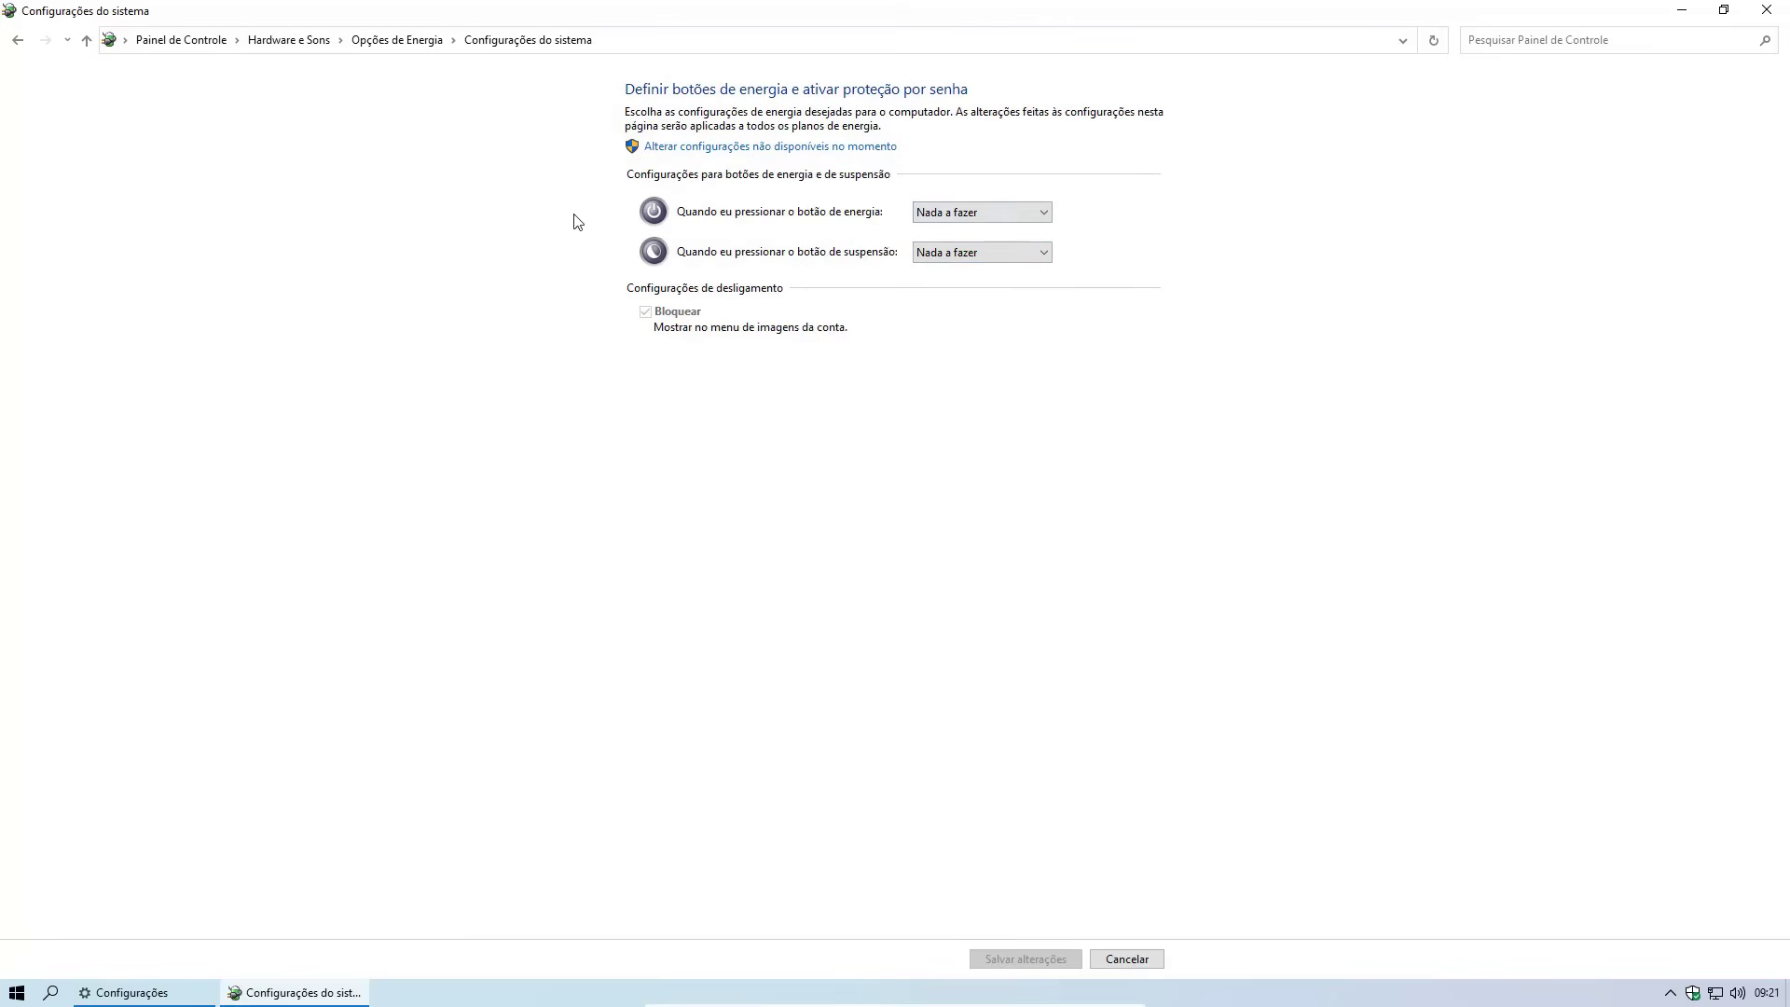
Set the Equilibrado plan to turn off the display after 20 minutes, save it, and close the power options and settings windows
{"action": "key", "text": "alt+Left"}
{"action": "left_click", "coordinate": [42, 179]}
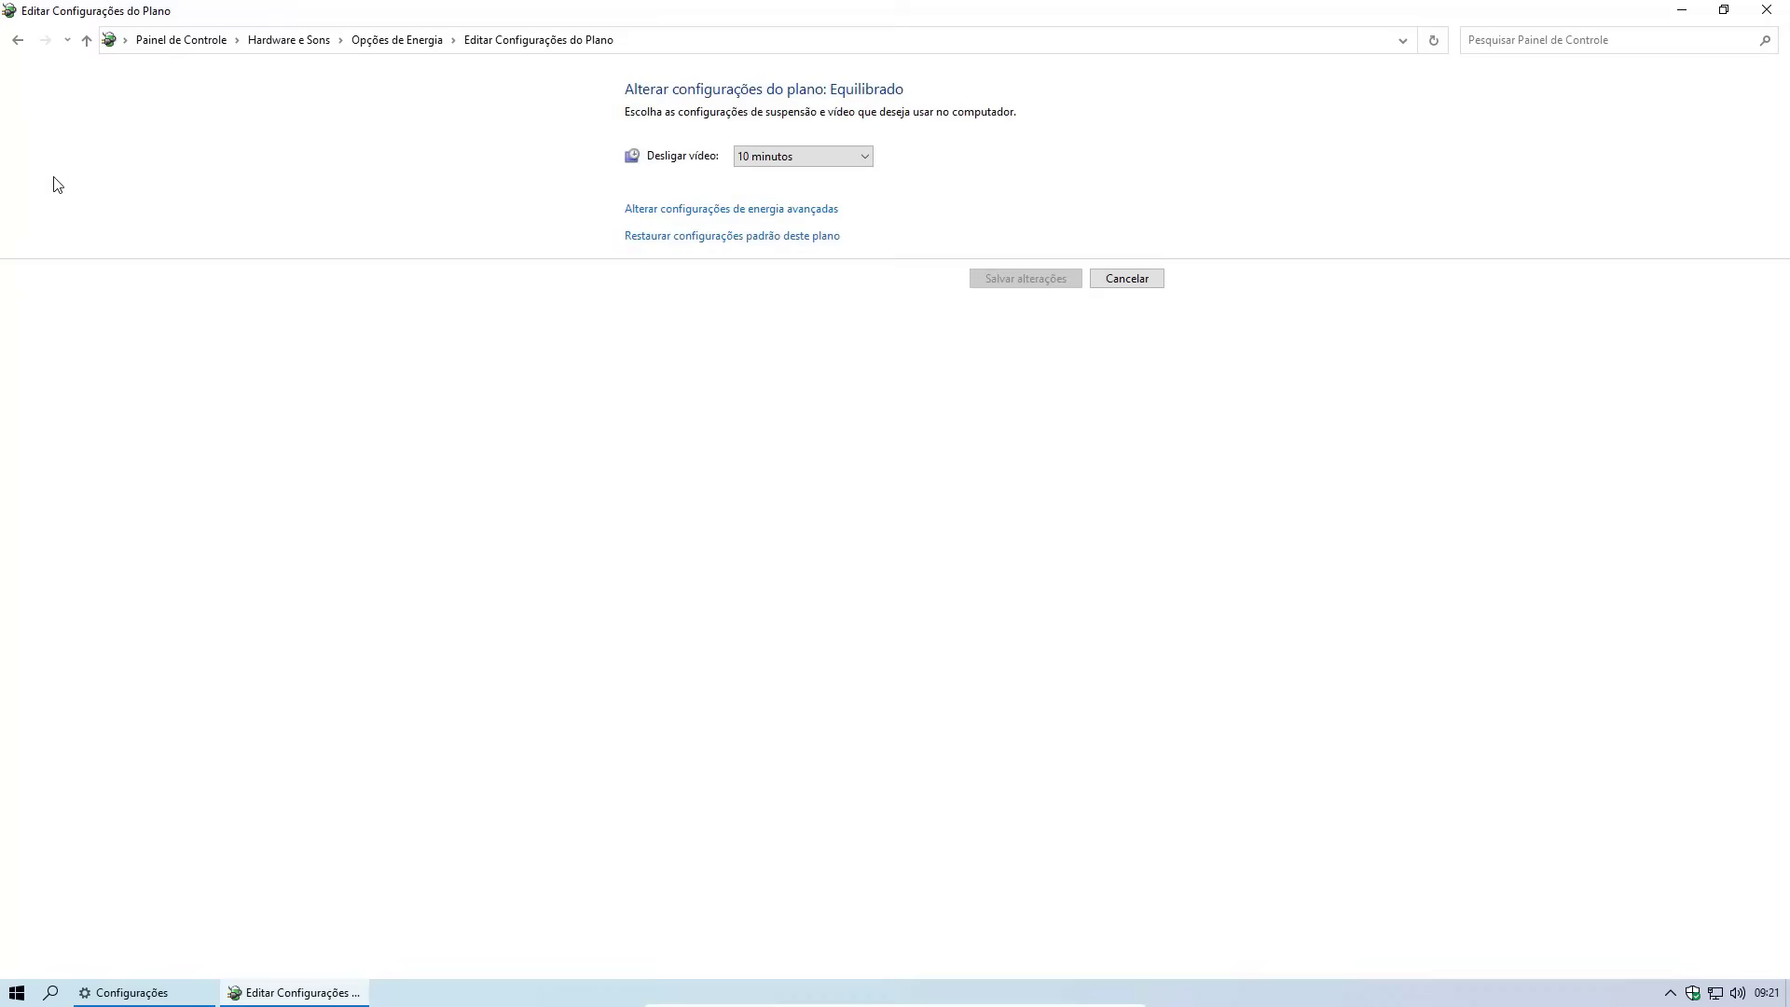
{"action": "left_click", "coordinate": [788, 156]}
{"action": "left_click", "coordinate": [776, 251]}
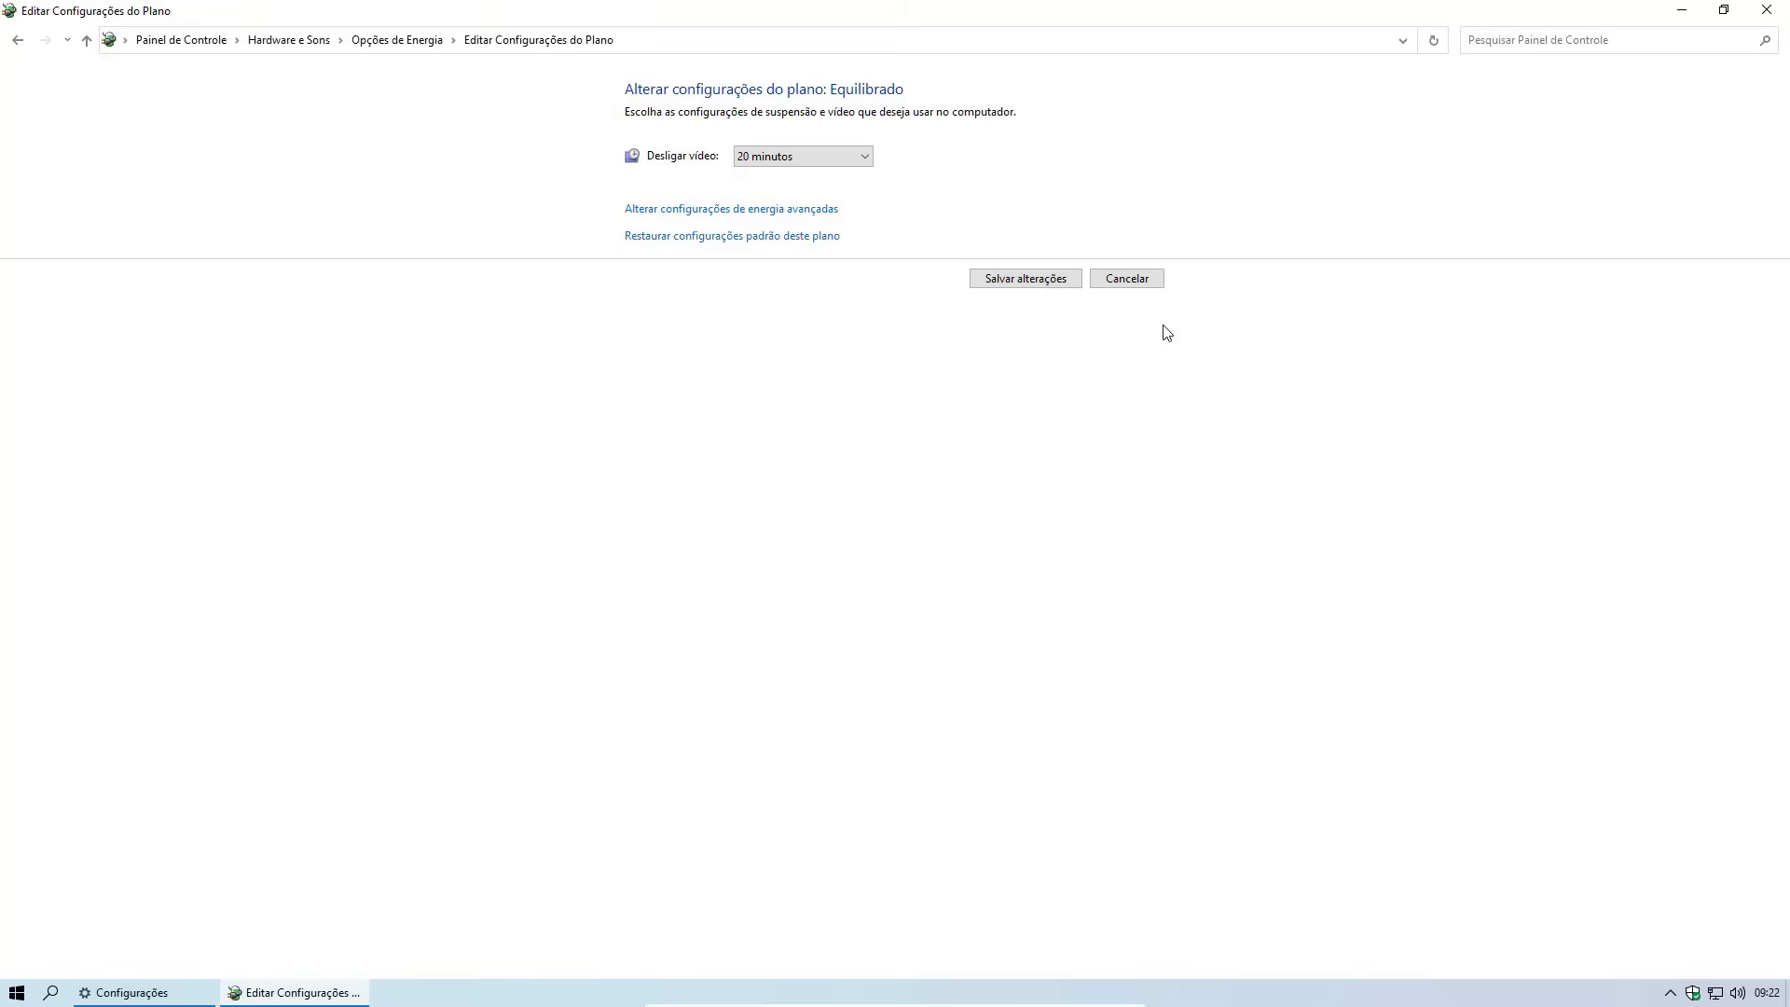
{"action": "left_click", "coordinate": [1021, 279]}
{"action": "left_click", "coordinate": [1767, 10]}
{"action": "left_click", "coordinate": [92, 76]}
{"action": "left_click", "coordinate": [1767, 15]}
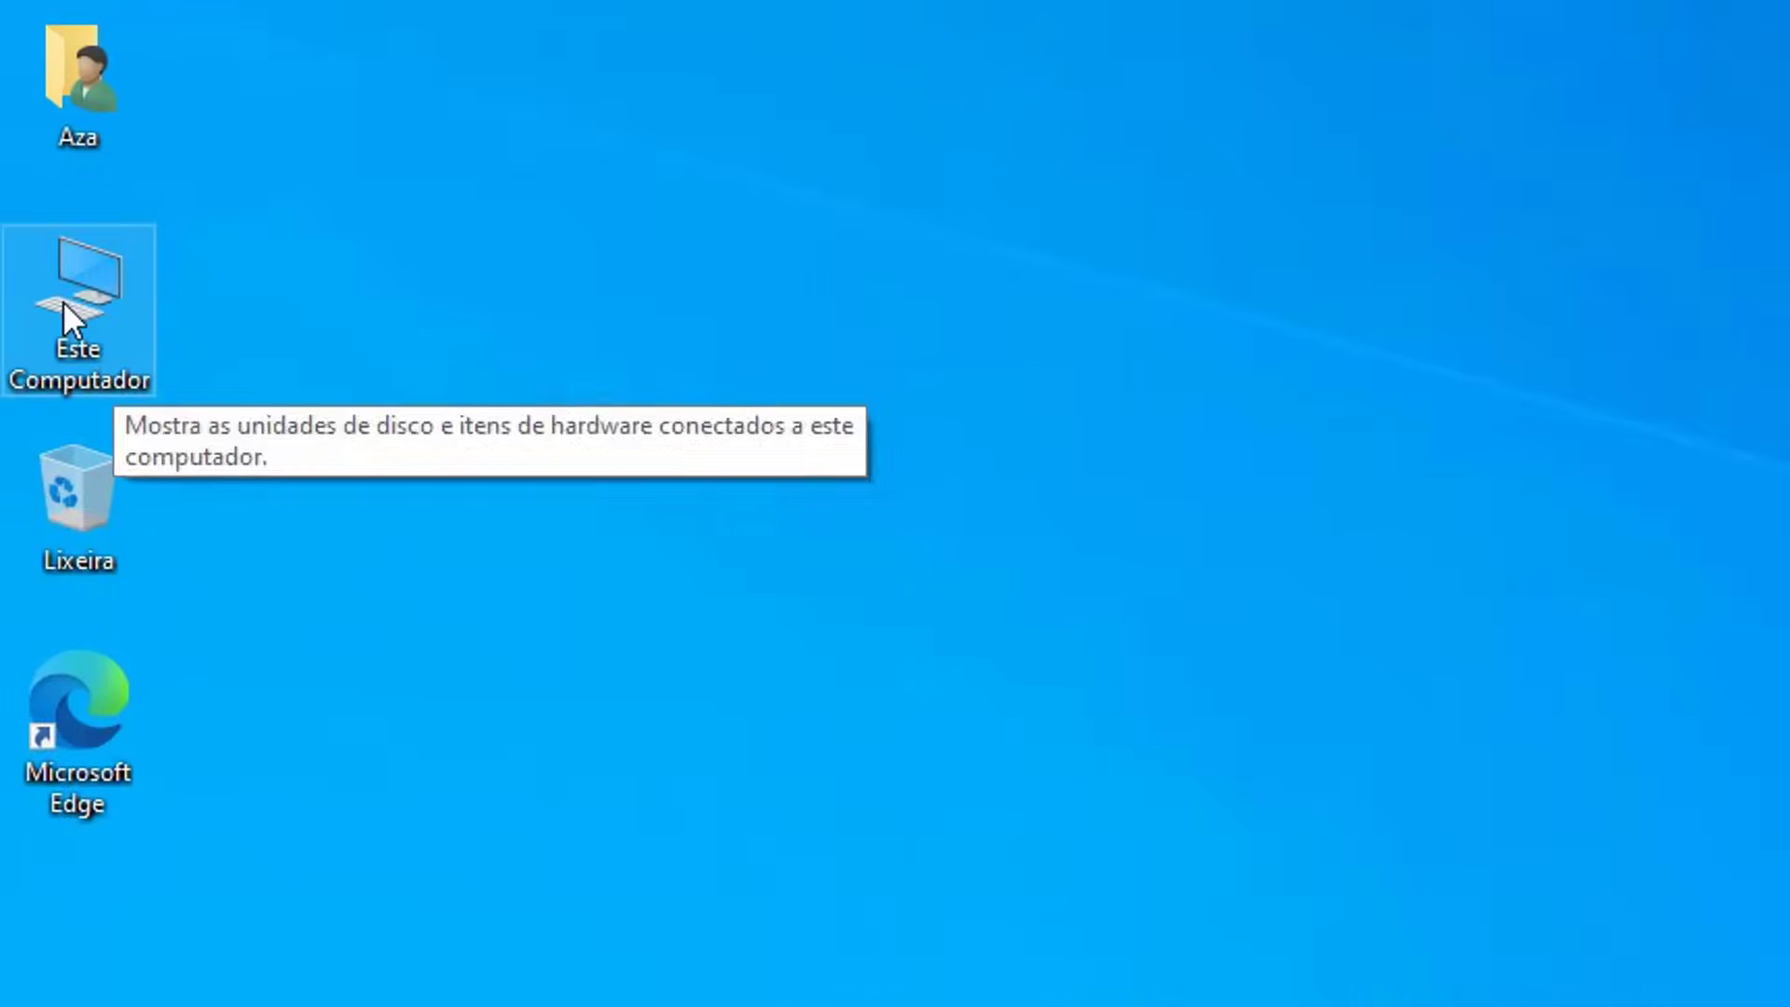
Open the performance options from the advanced system settings in the properties of Este Computador
{"action": "right_click", "coordinate": [29, 135]}
{"action": "left_click", "coordinate": [308, 789]}
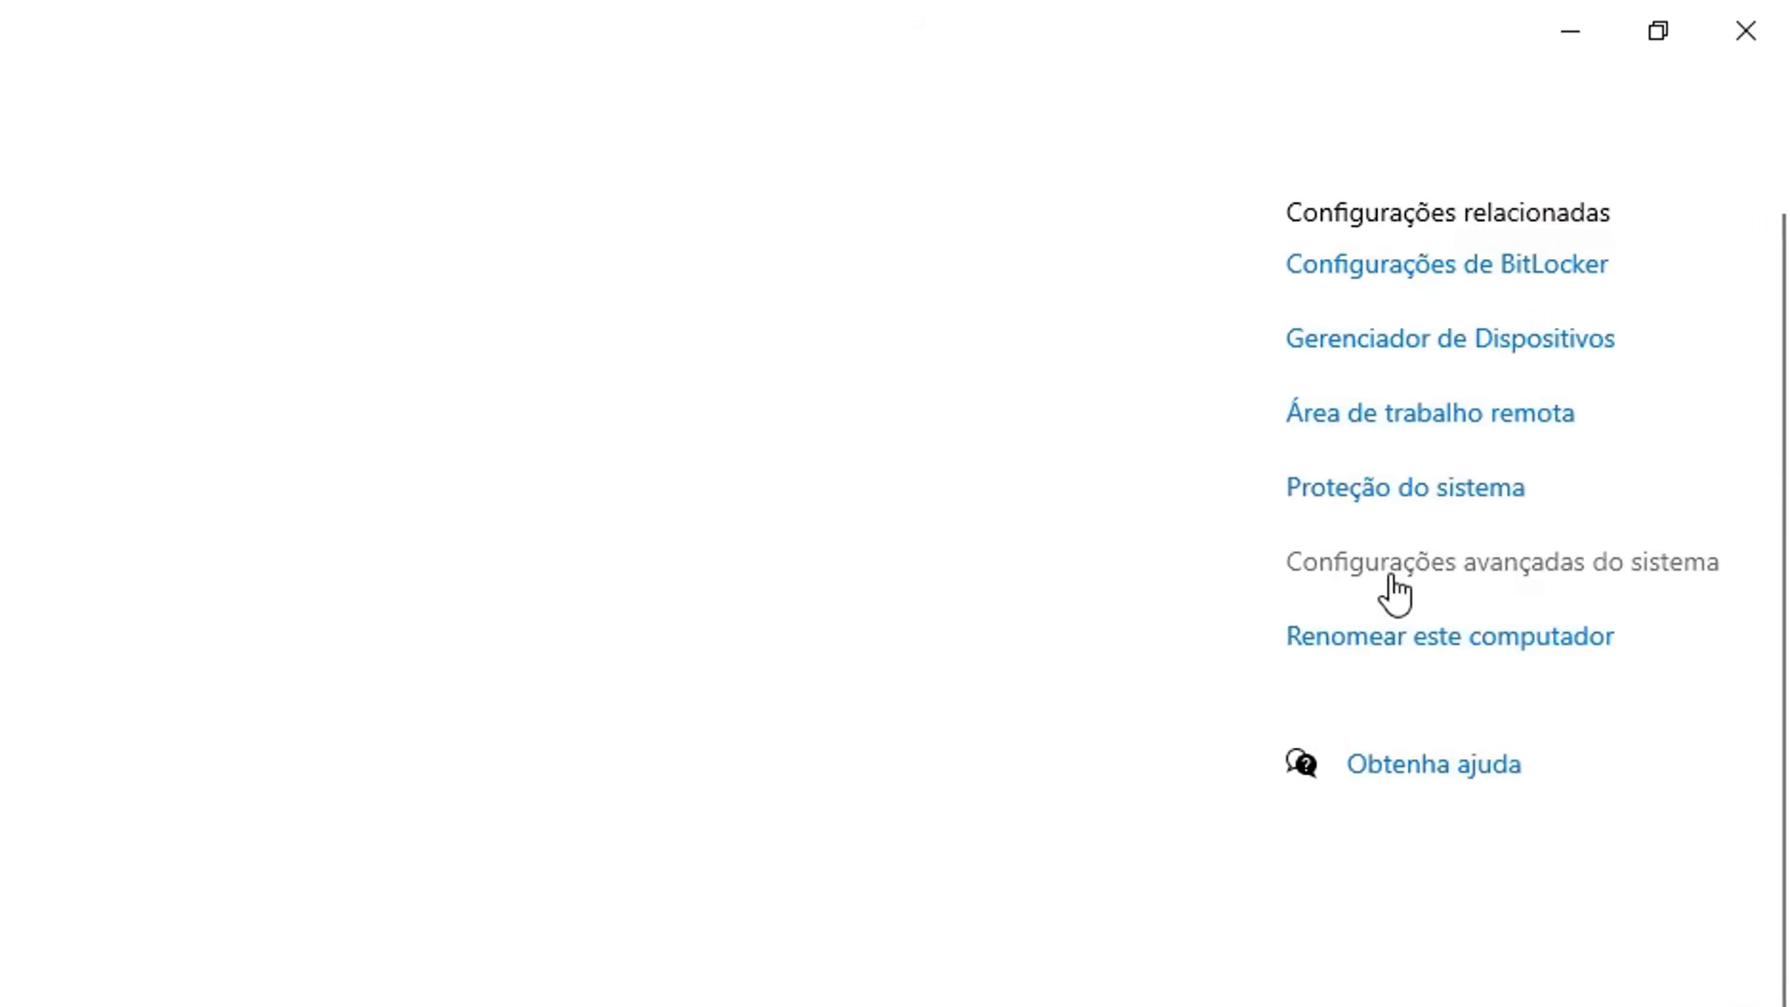
{"action": "left_click", "coordinate": [1359, 613]}
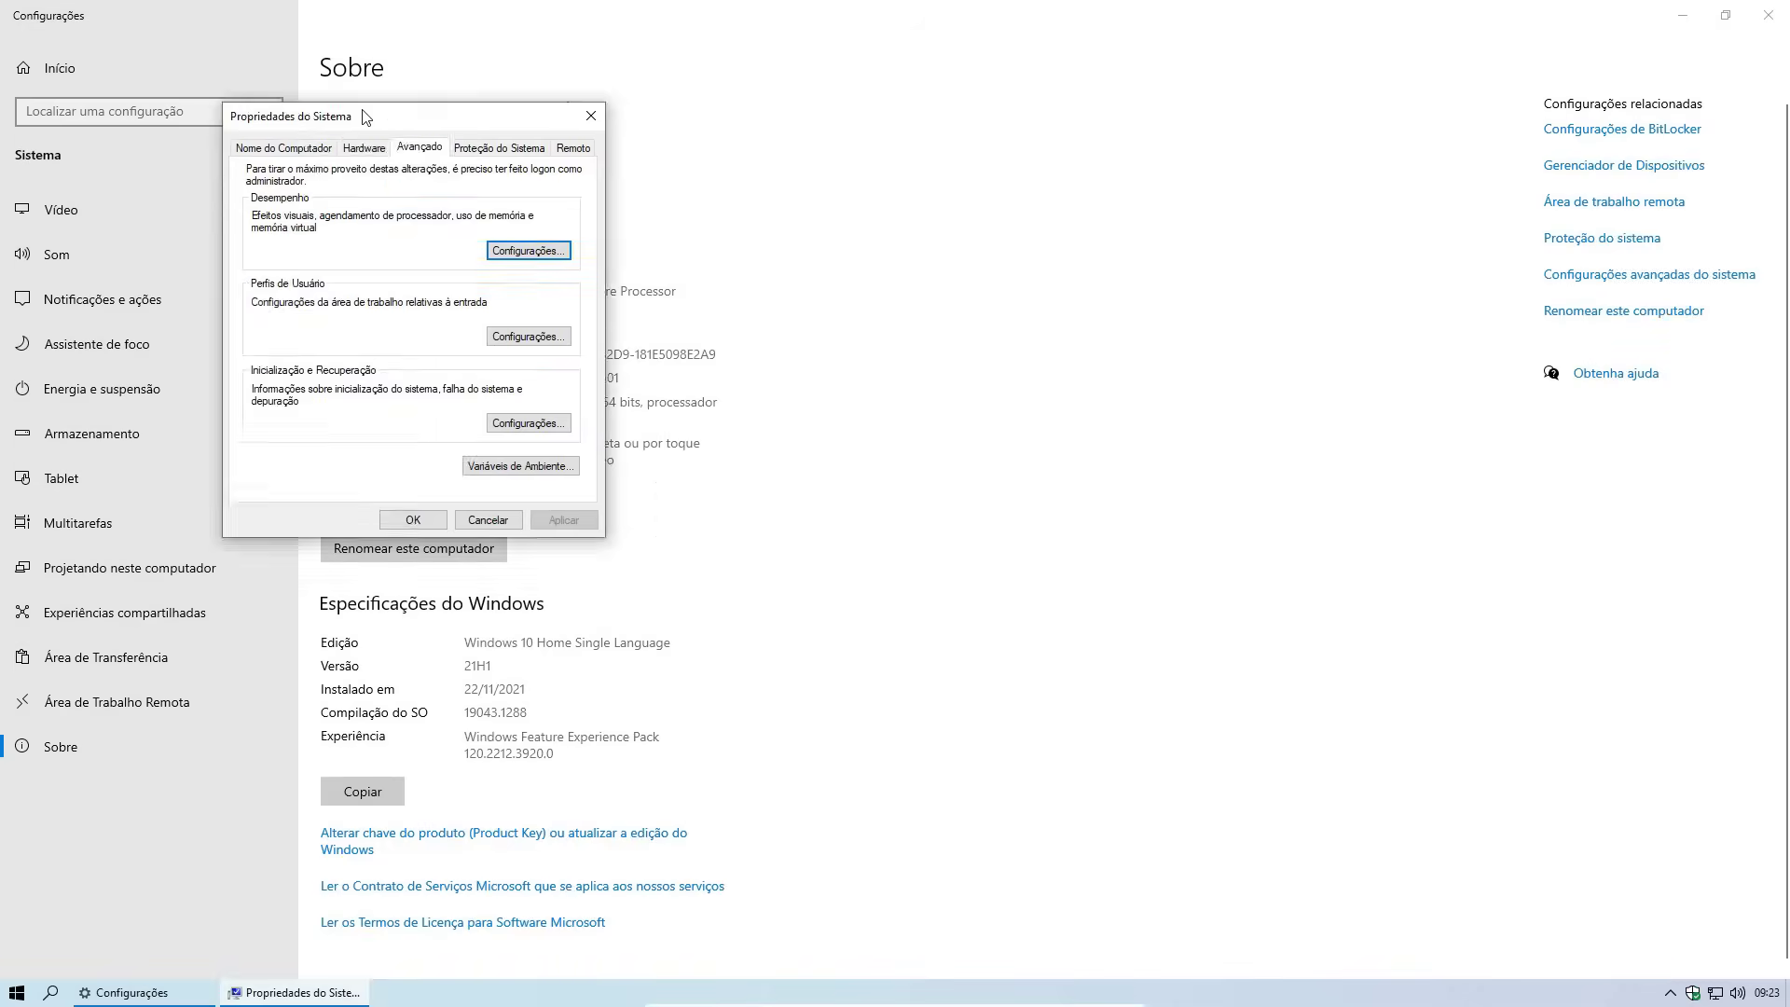
{"action": "left_click_drag", "start_coordinate": [363, 116], "coordinate": [778, 181]}
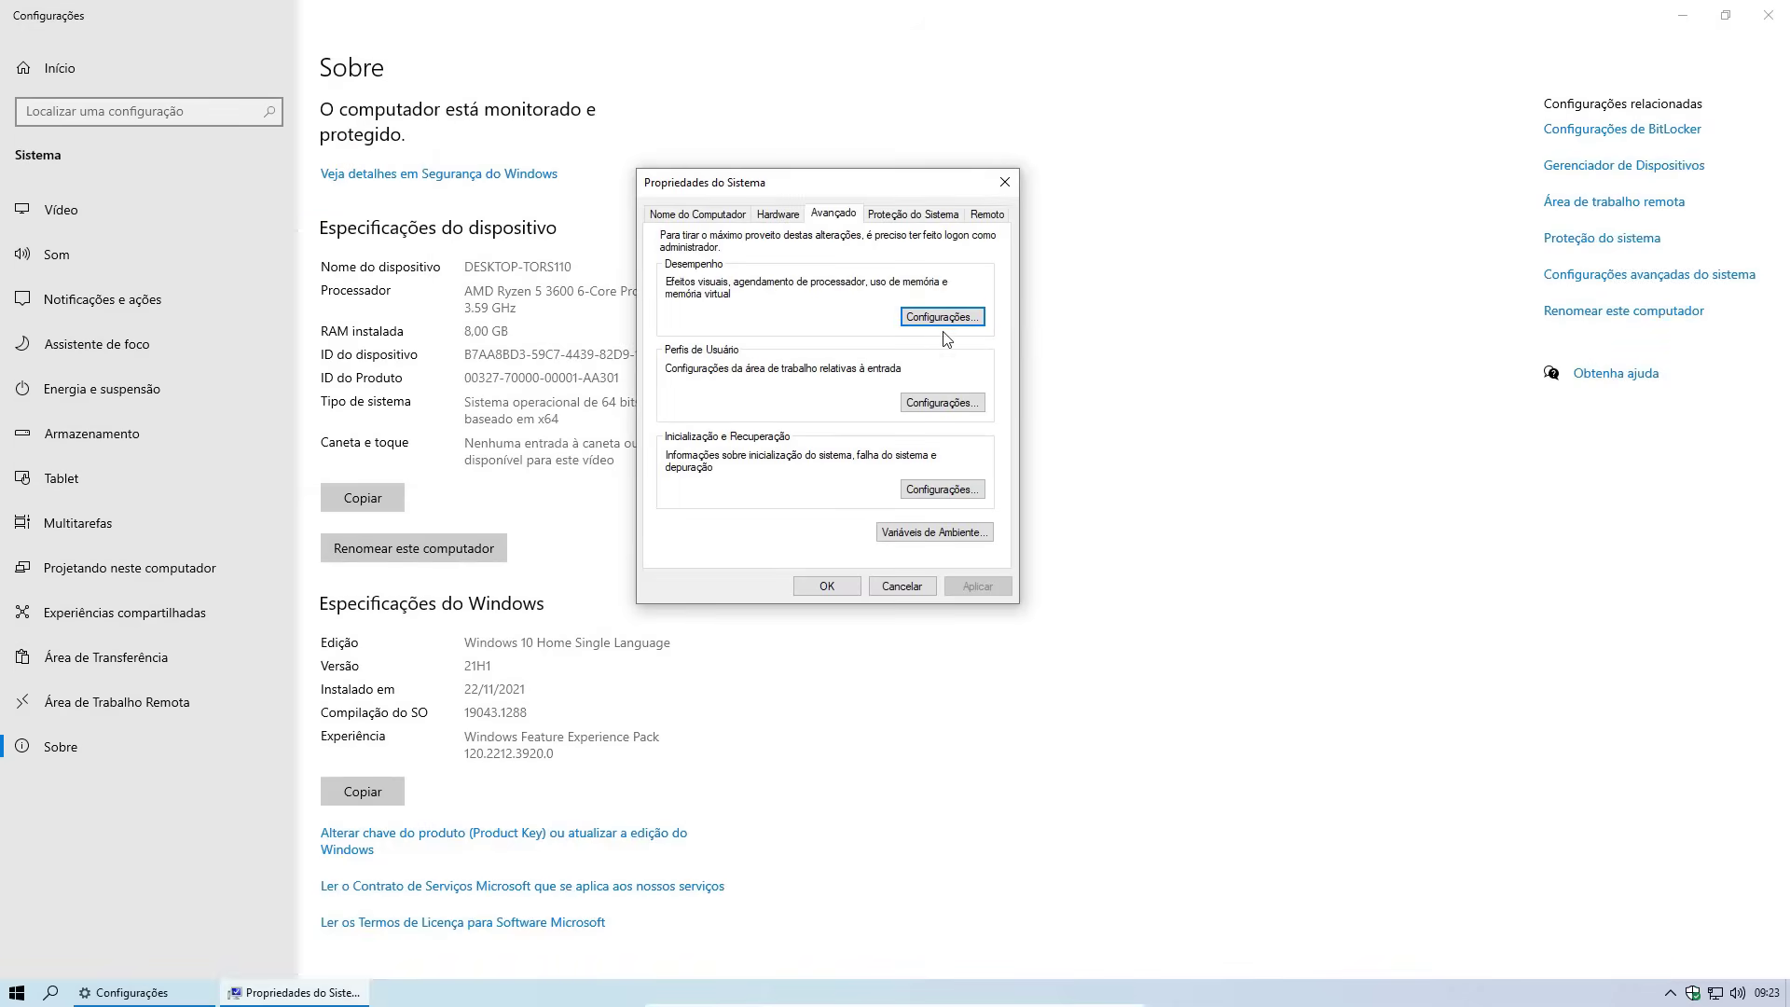
{"action": "left_click", "coordinate": [938, 317]}
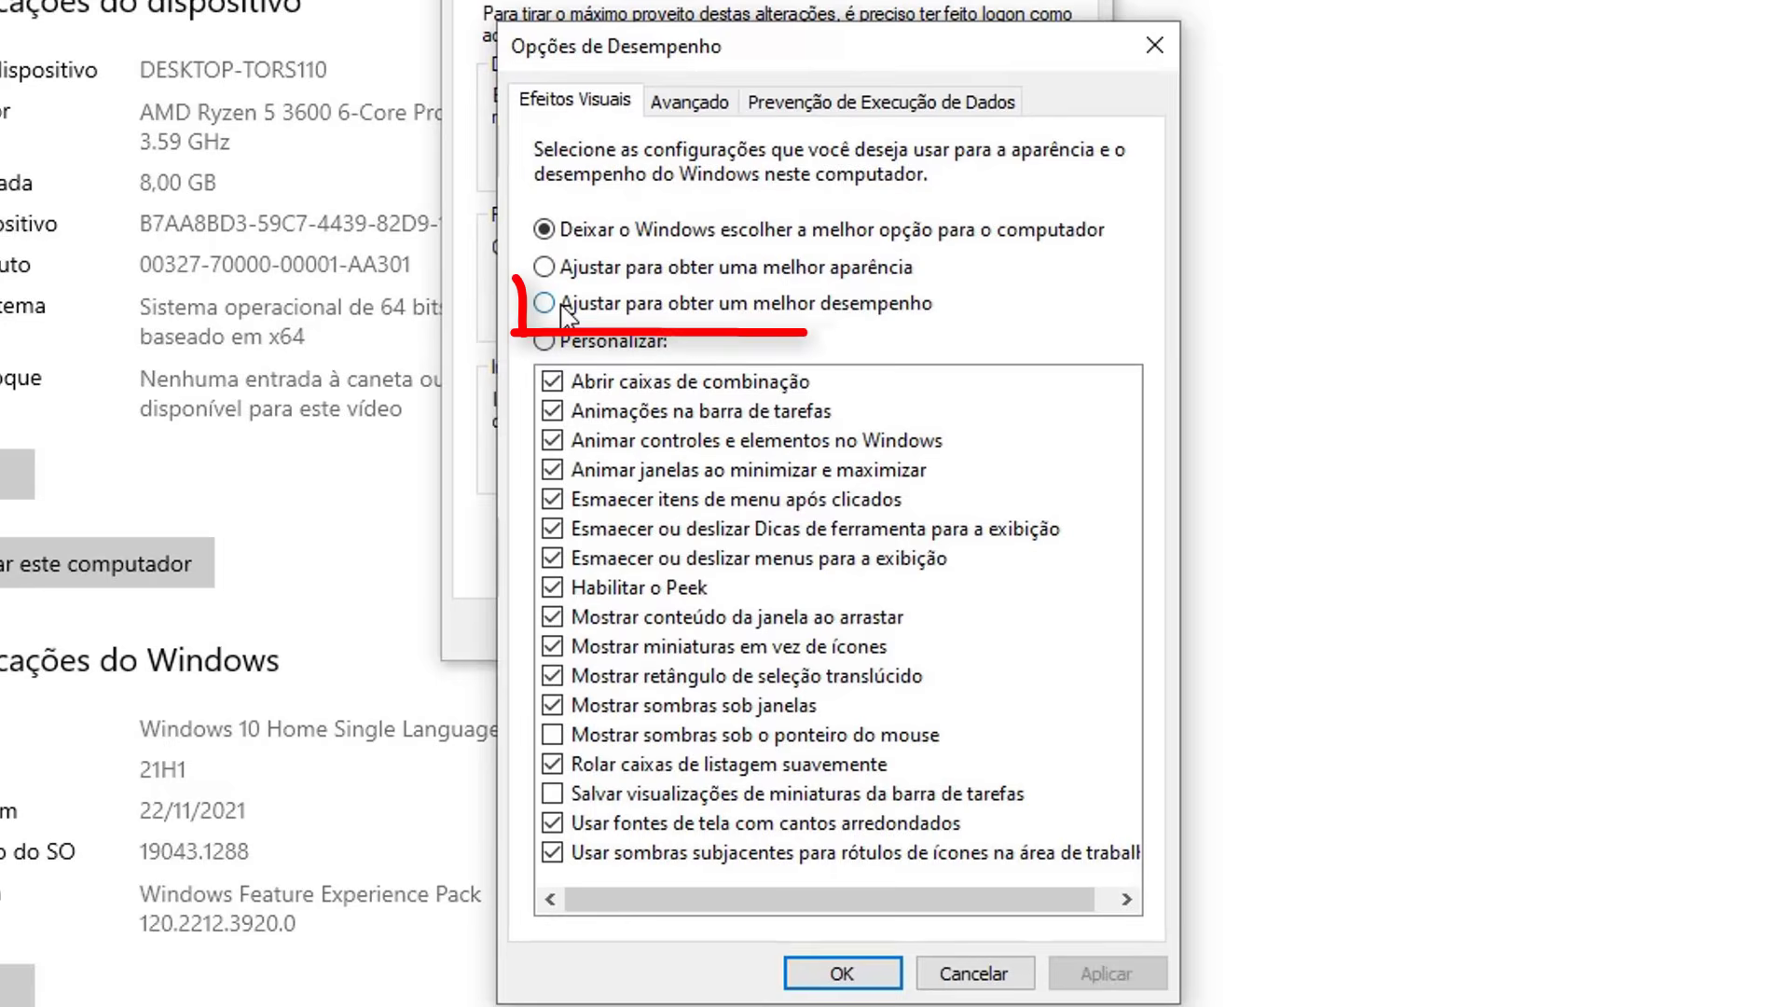
Adjust visual effects for best performance, keeping only icon label shadows, smoothed screen fonts and thumbnails instead of icons, and apply the settings
{"action": "left_click", "coordinate": [593, 312]}
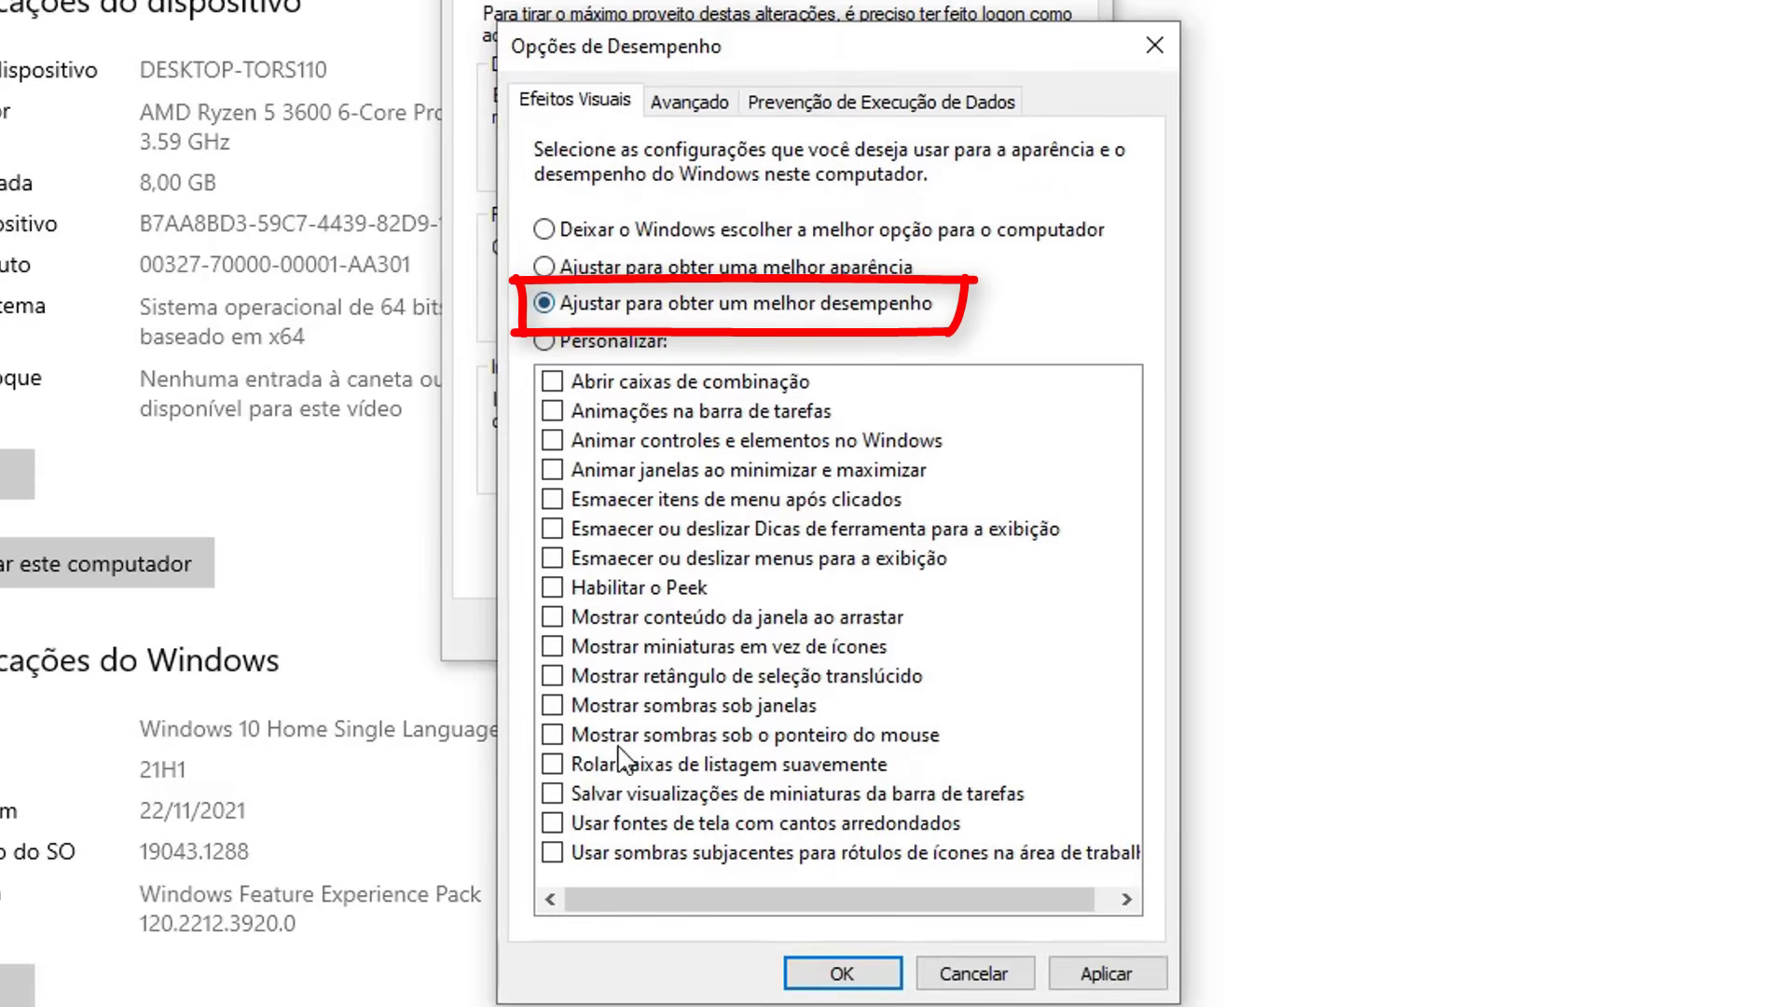
{"action": "left_click", "coordinate": [553, 853]}
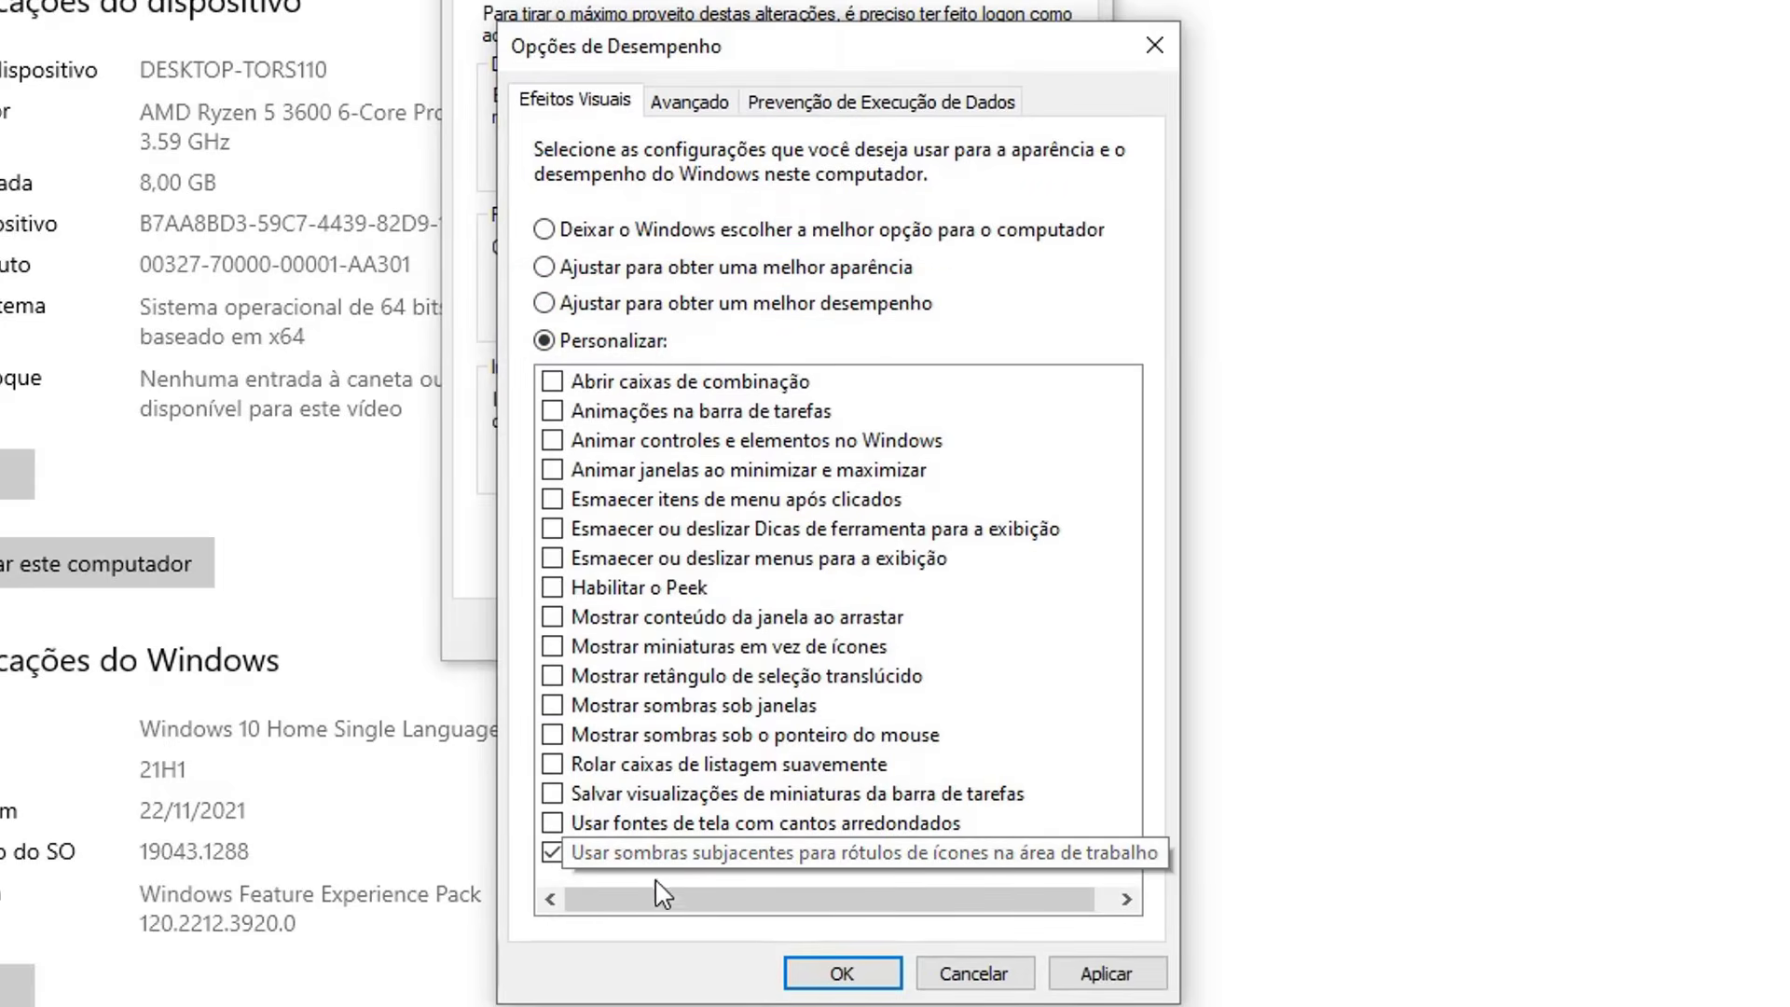
{"action": "left_click", "coordinate": [553, 824]}
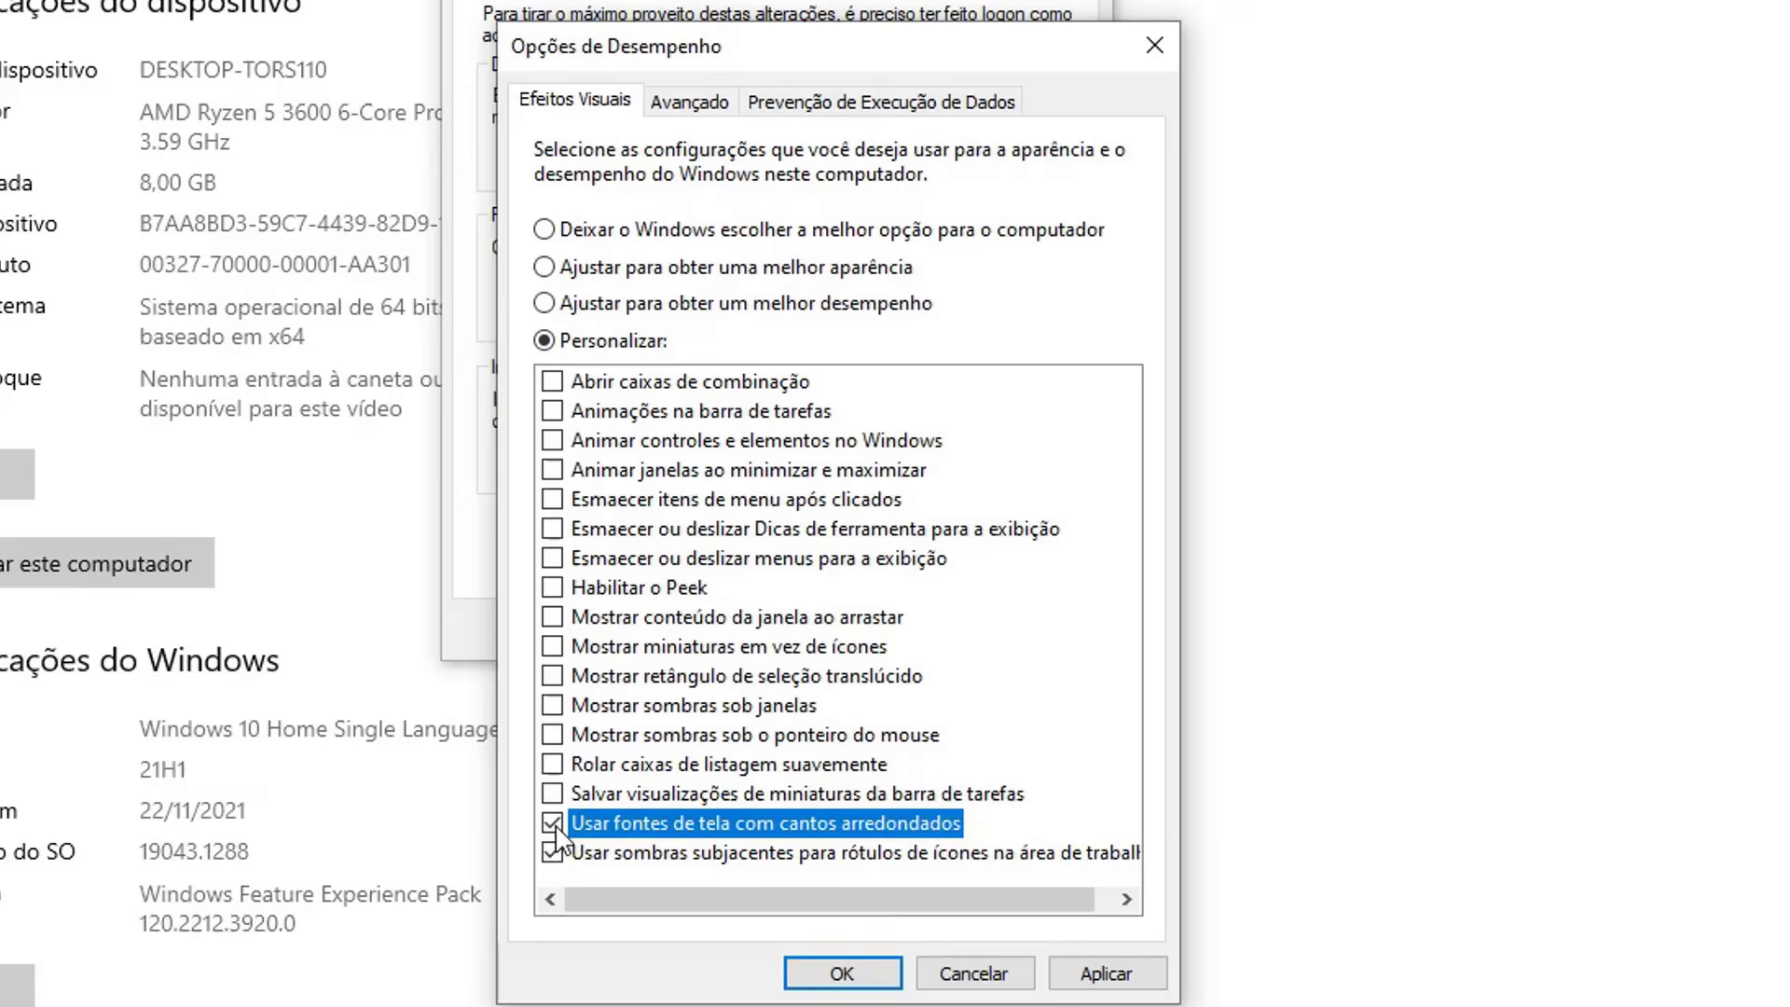
{"action": "left_click", "coordinate": [554, 648]}
{"action": "left_click", "coordinate": [1063, 972]}
{"action": "left_click", "coordinate": [841, 973]}
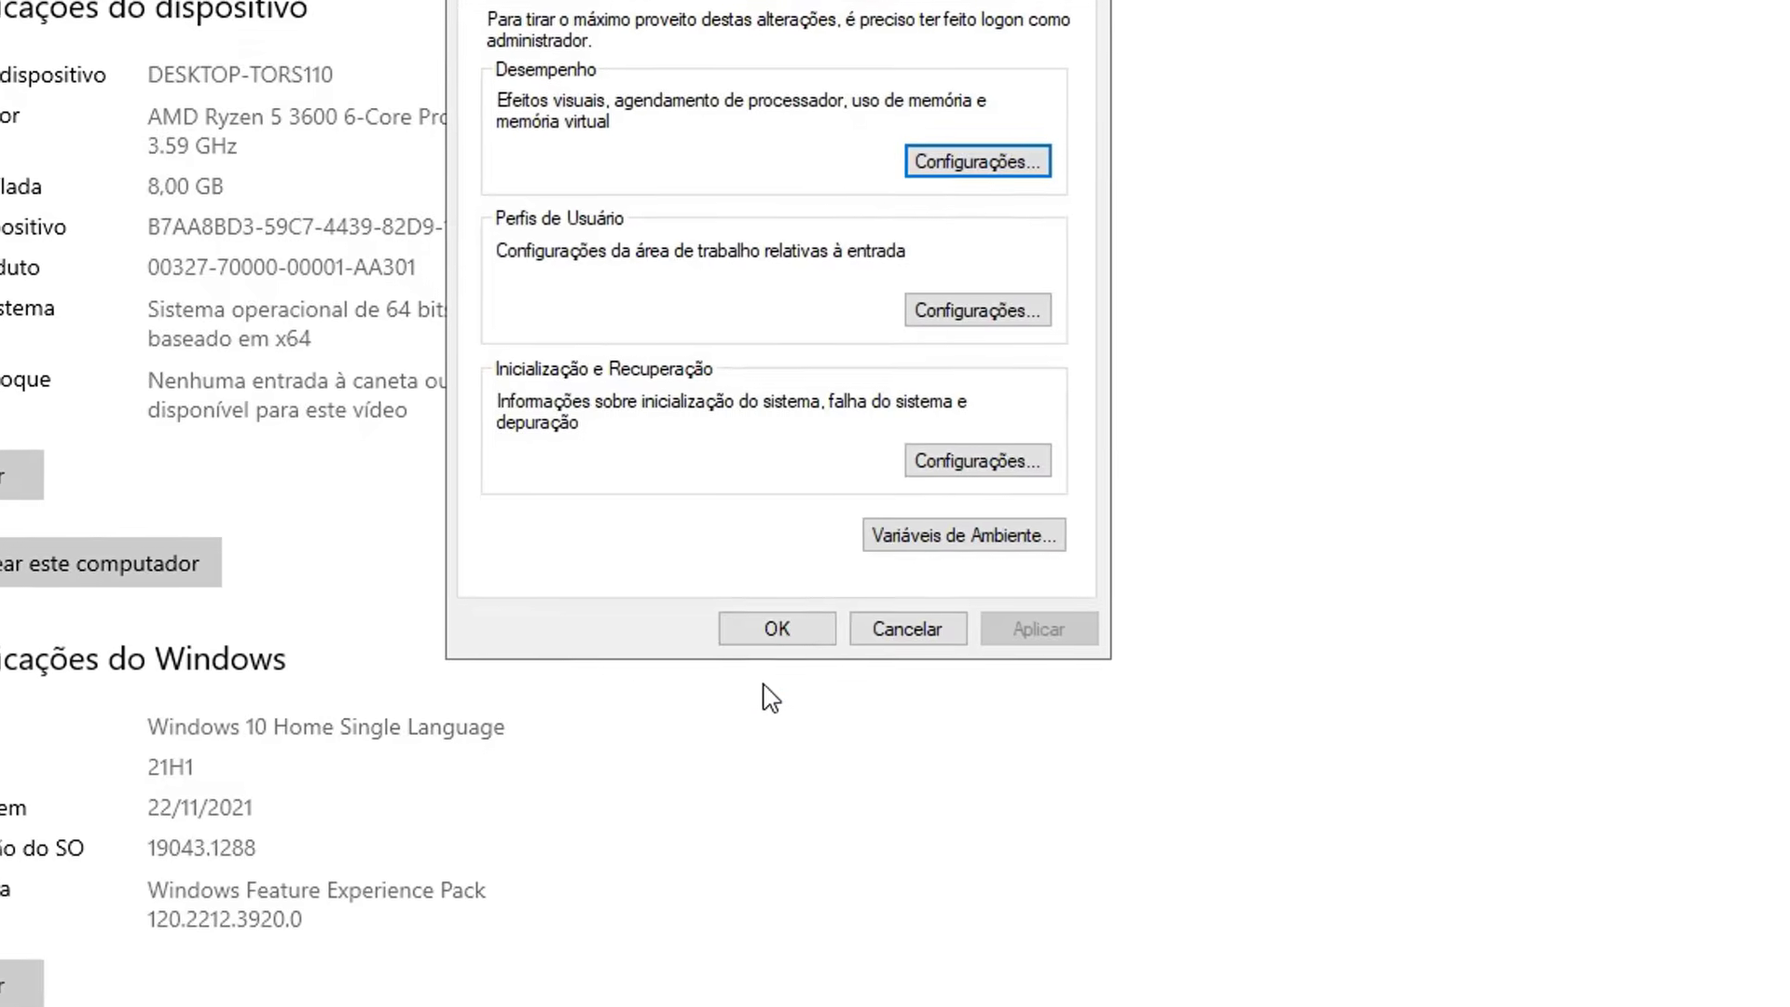
{"action": "key", "text": "Return"}
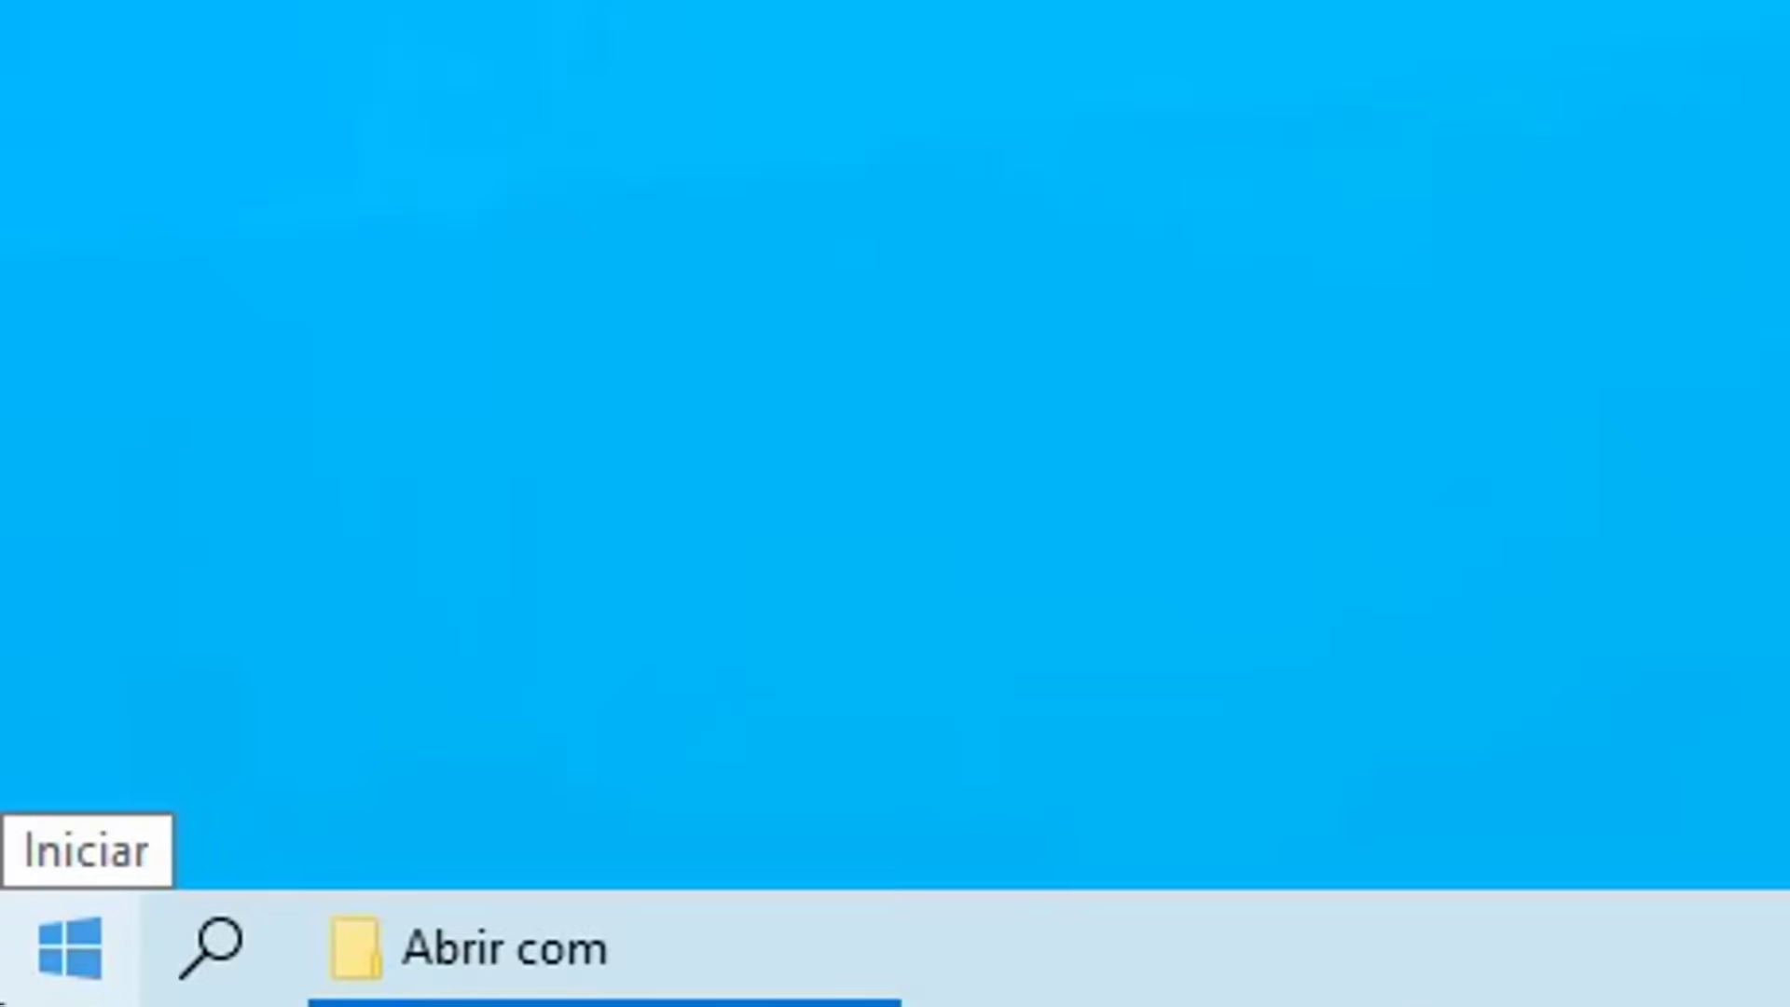
Open the Windows Temp folder with the Run command temp and grant permanent access to it
{"action": "right_click", "coordinate": [3, 1002]}
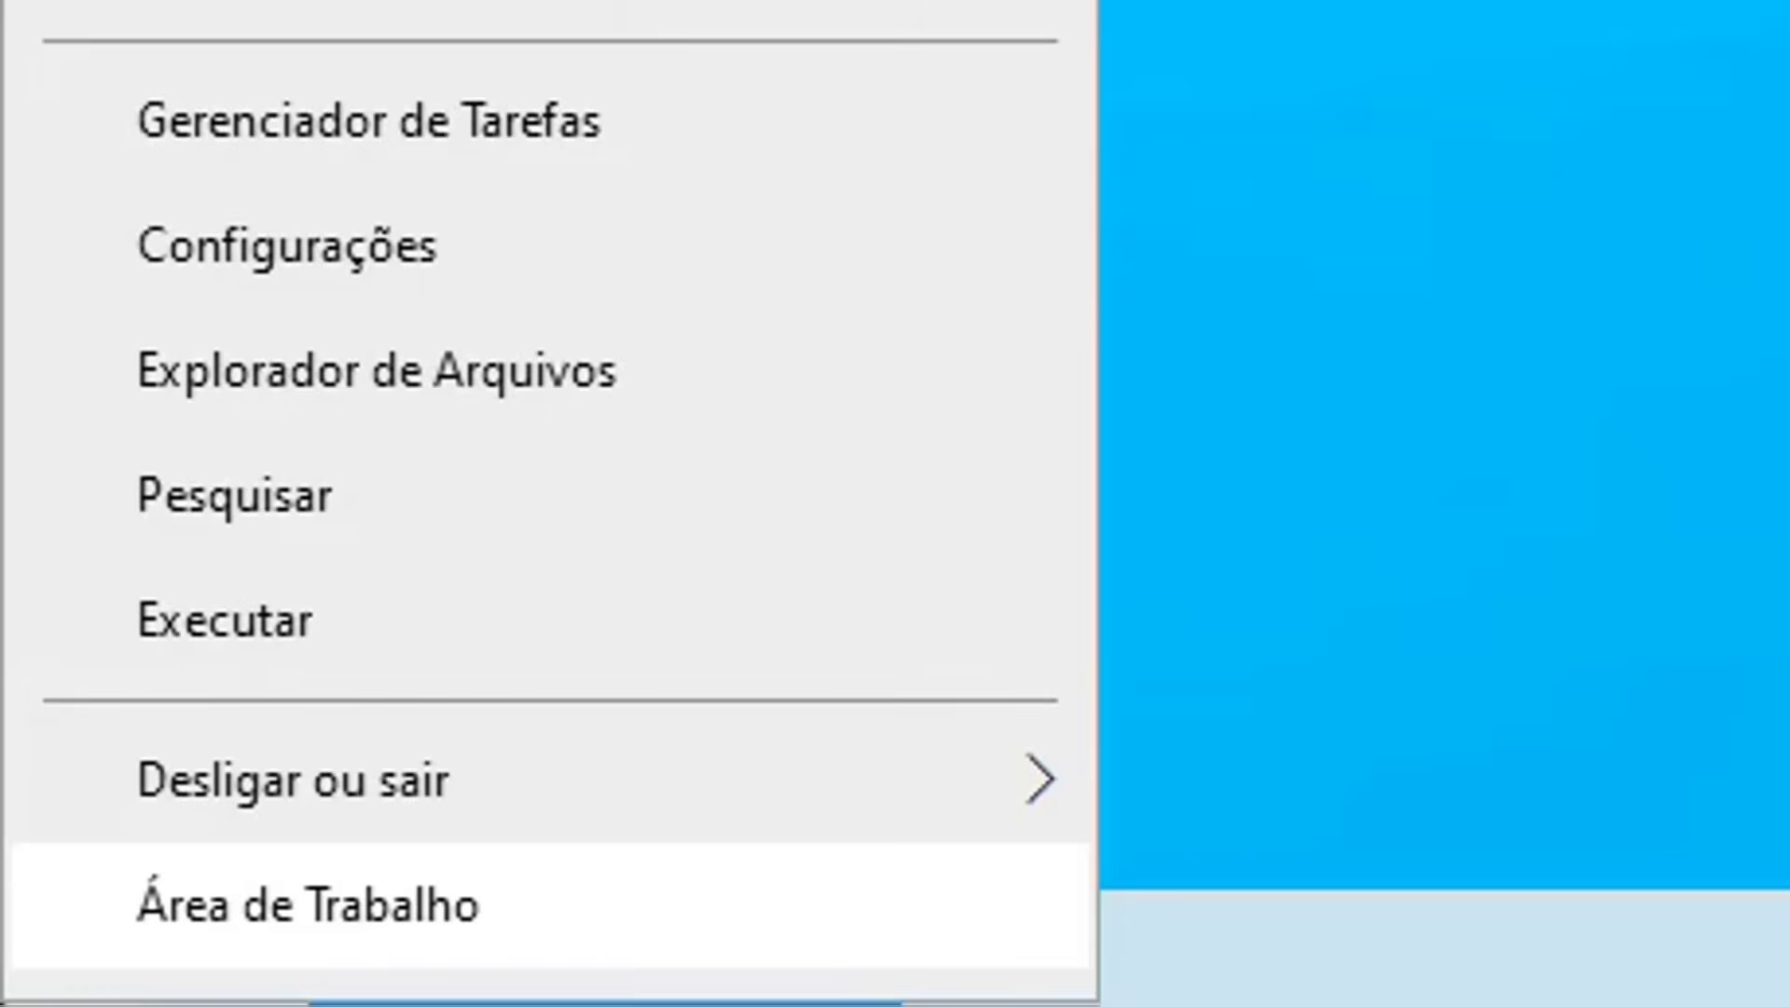
{"action": "left_click", "coordinate": [190, 619]}
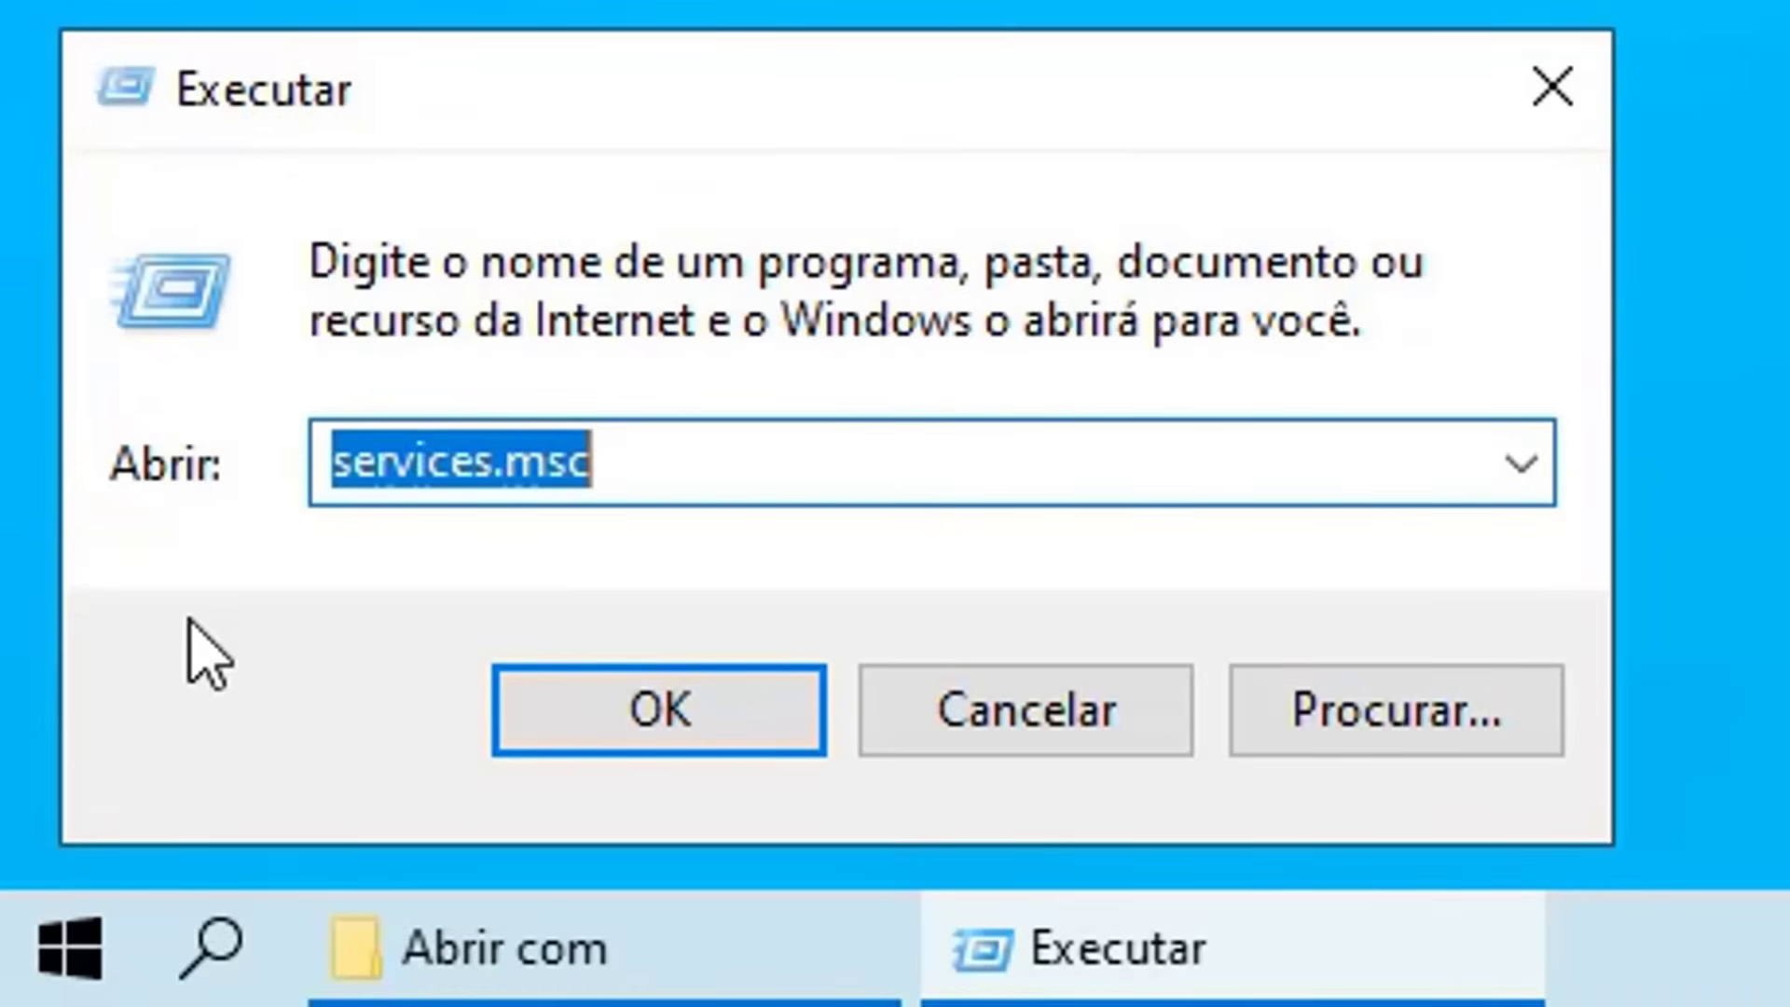
{"action": "type", "text": "temp"}
{"action": "key", "text": "Return"}
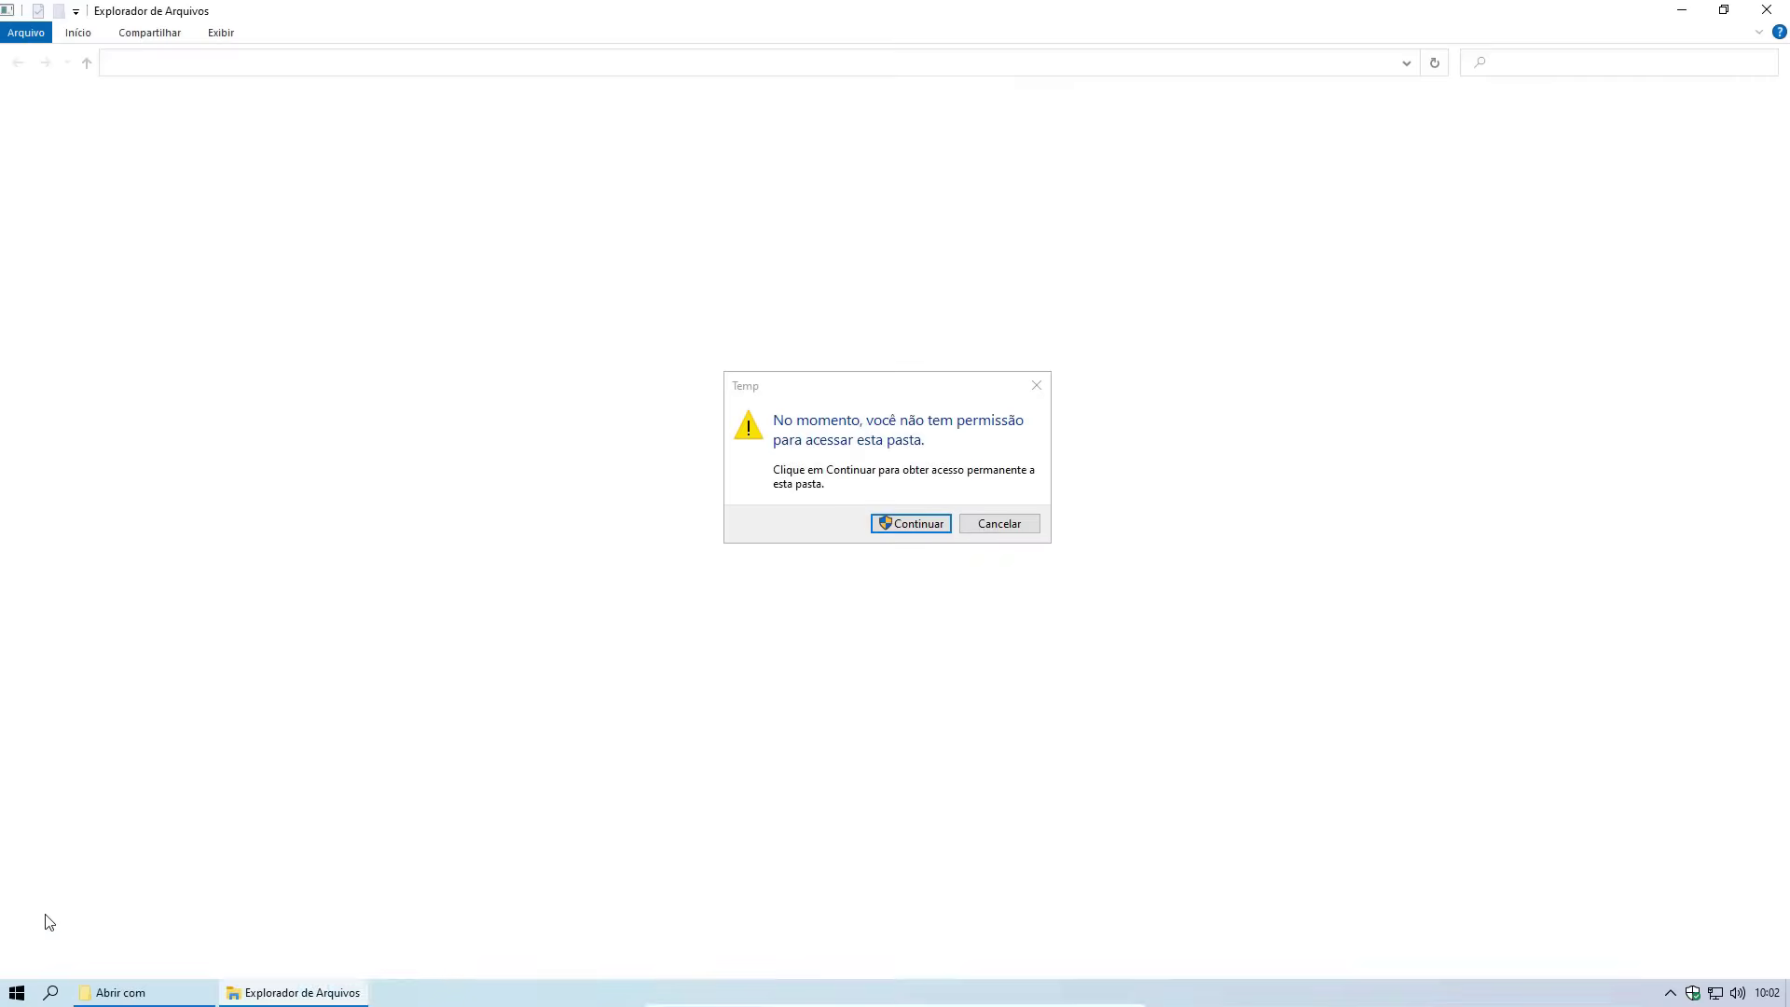
{"action": "left_click", "coordinate": [911, 524]}
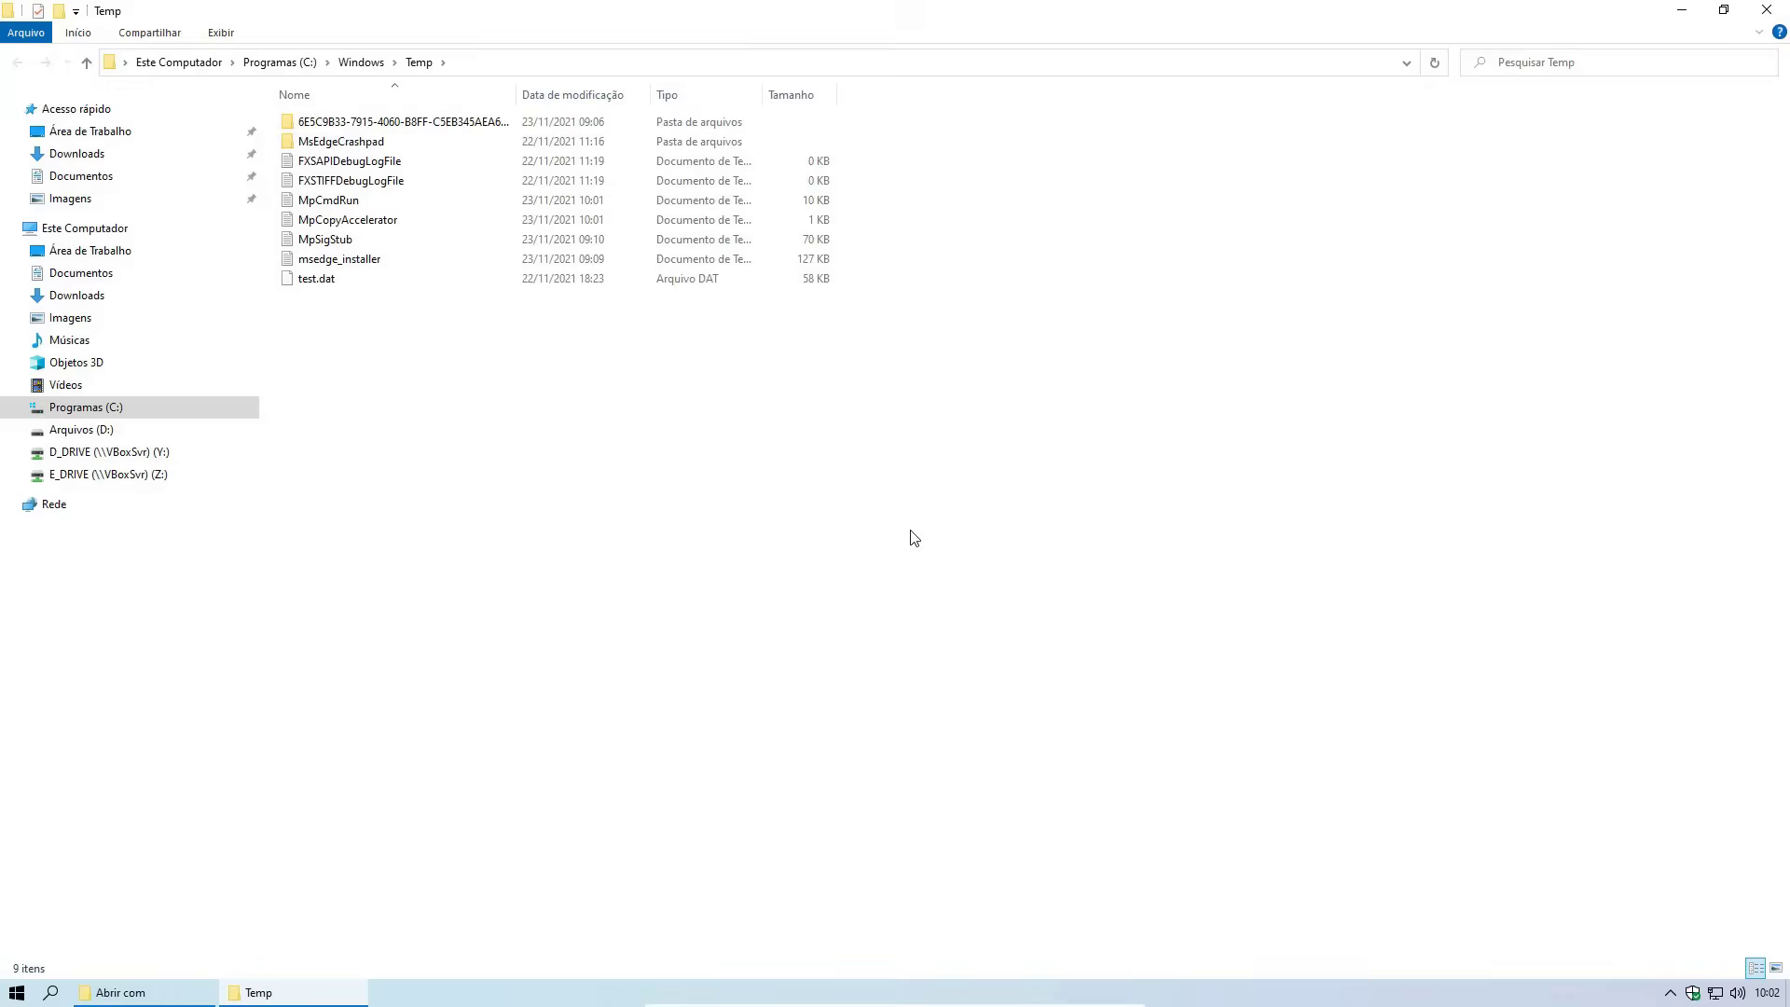
Permanently delete all items in the Windows Temp folder and close its window
{"action": "key", "text": "ctrl+a"}
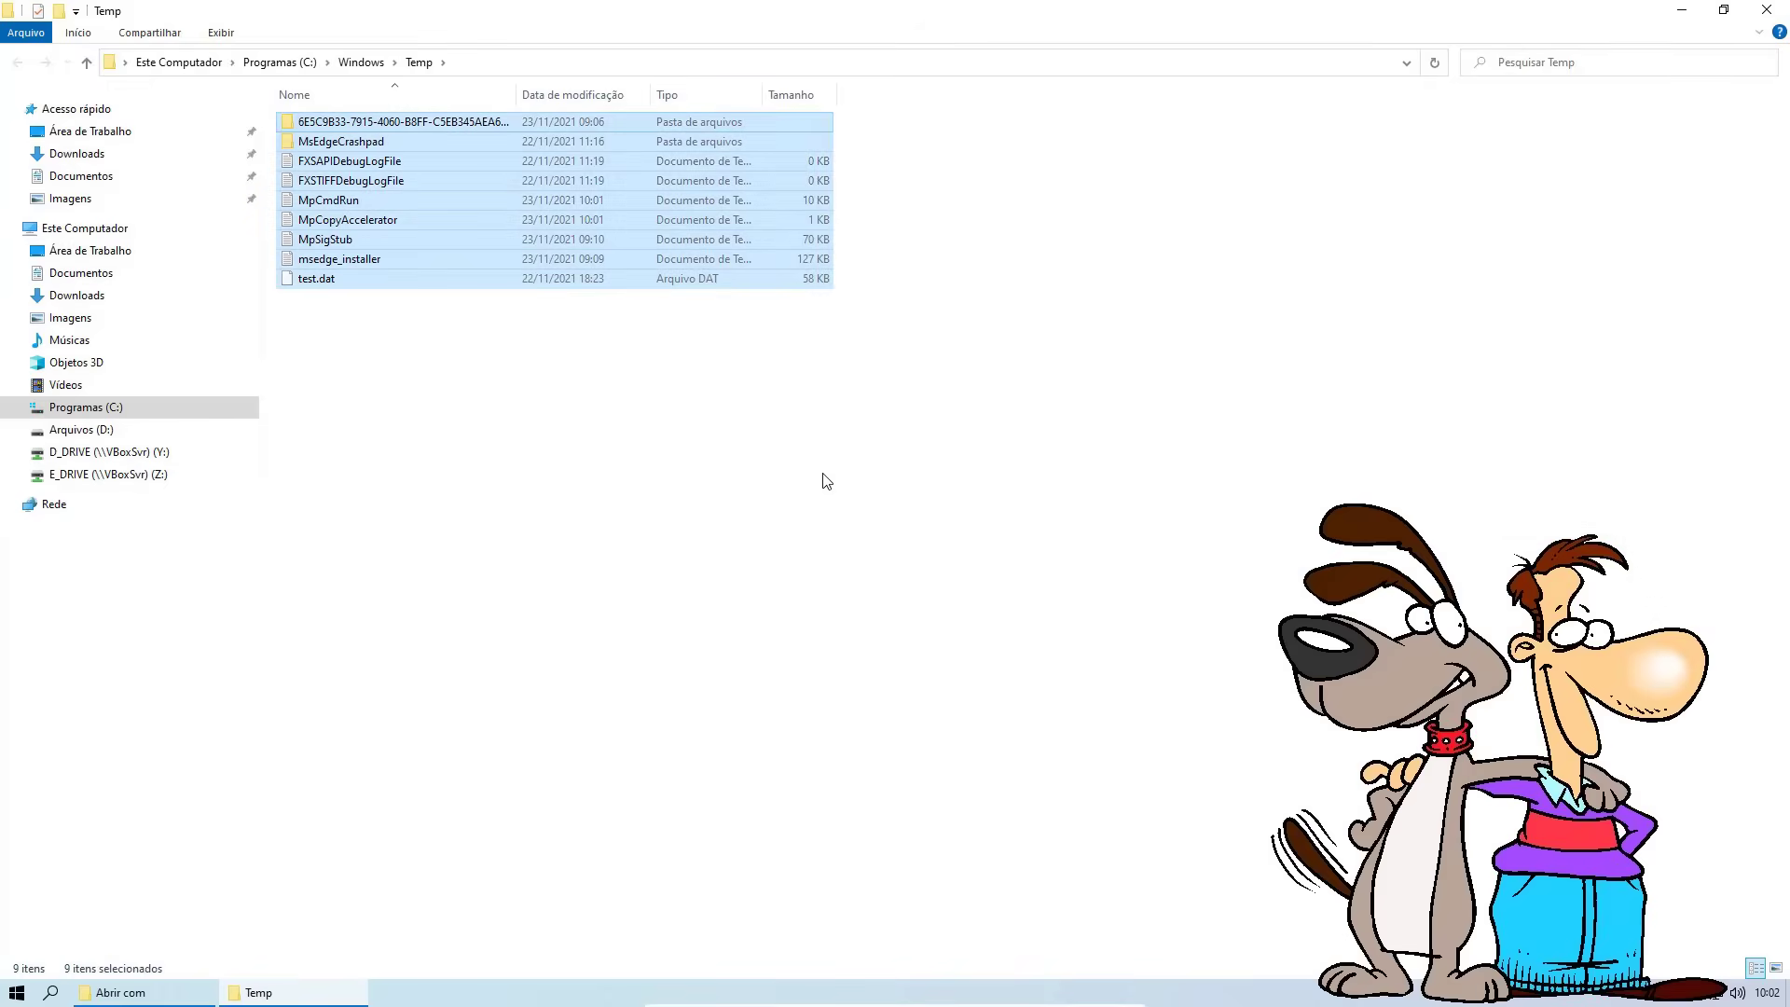
{"action": "key", "text": "shift+Delete"}
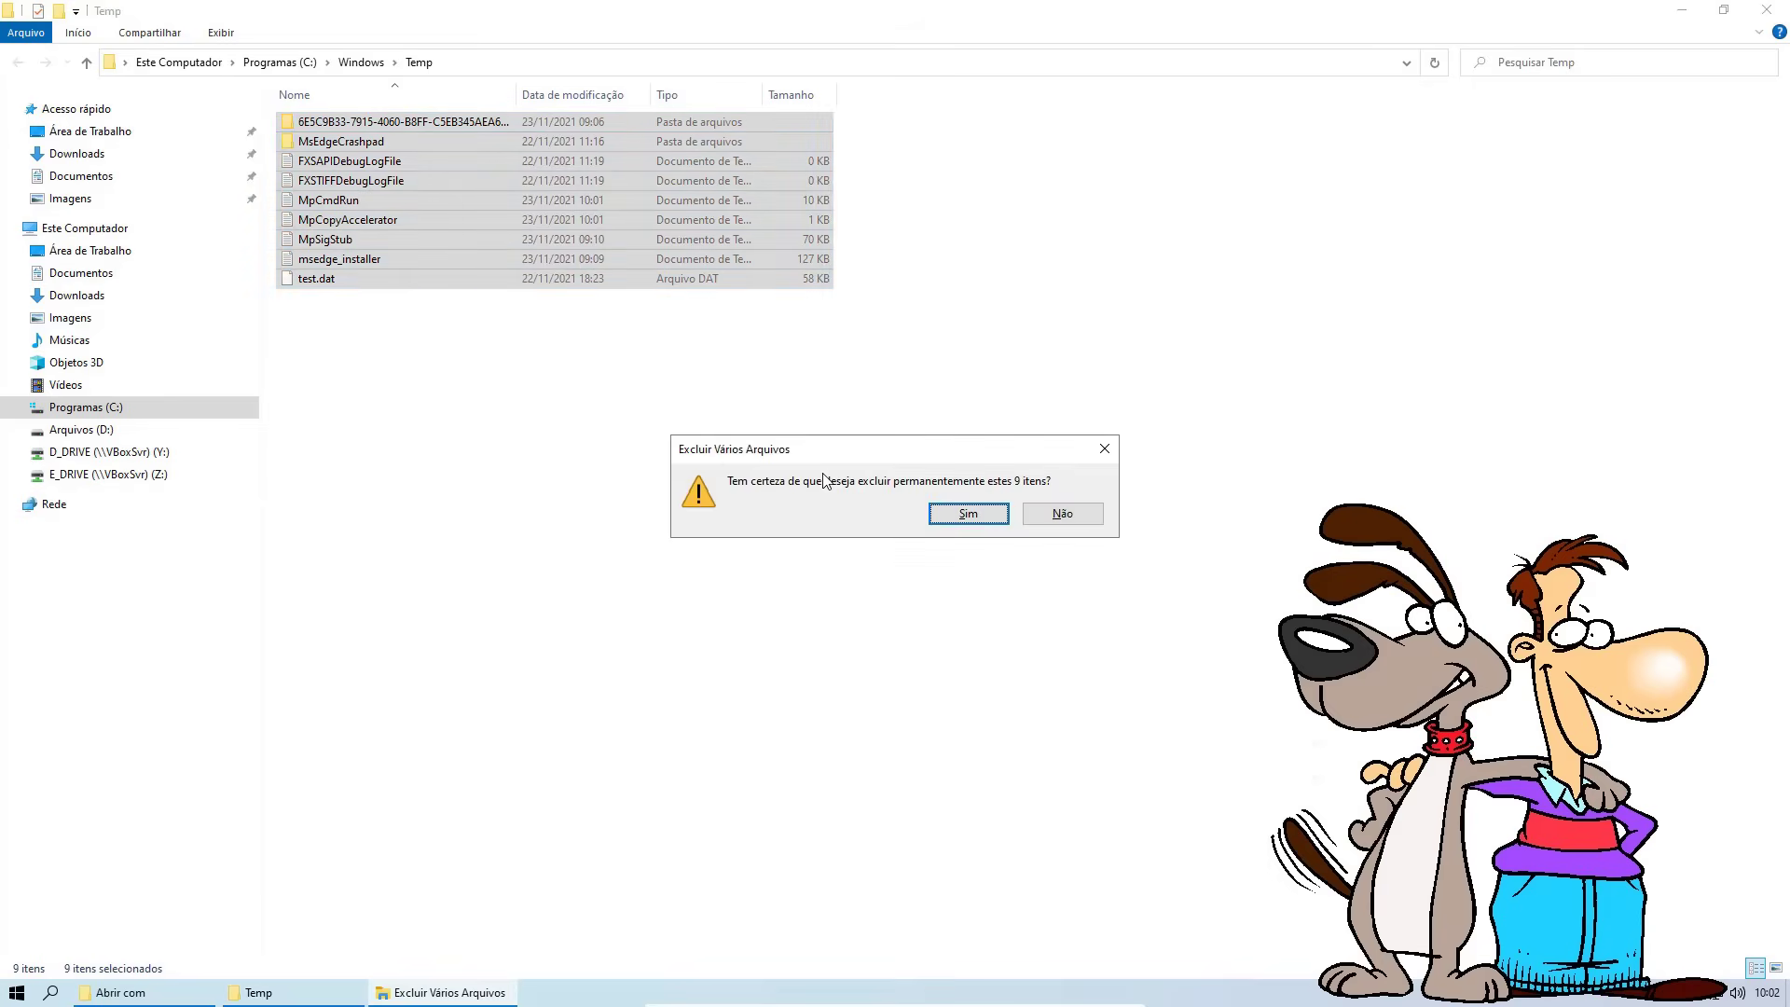
{"action": "left_click", "coordinate": [969, 516]}
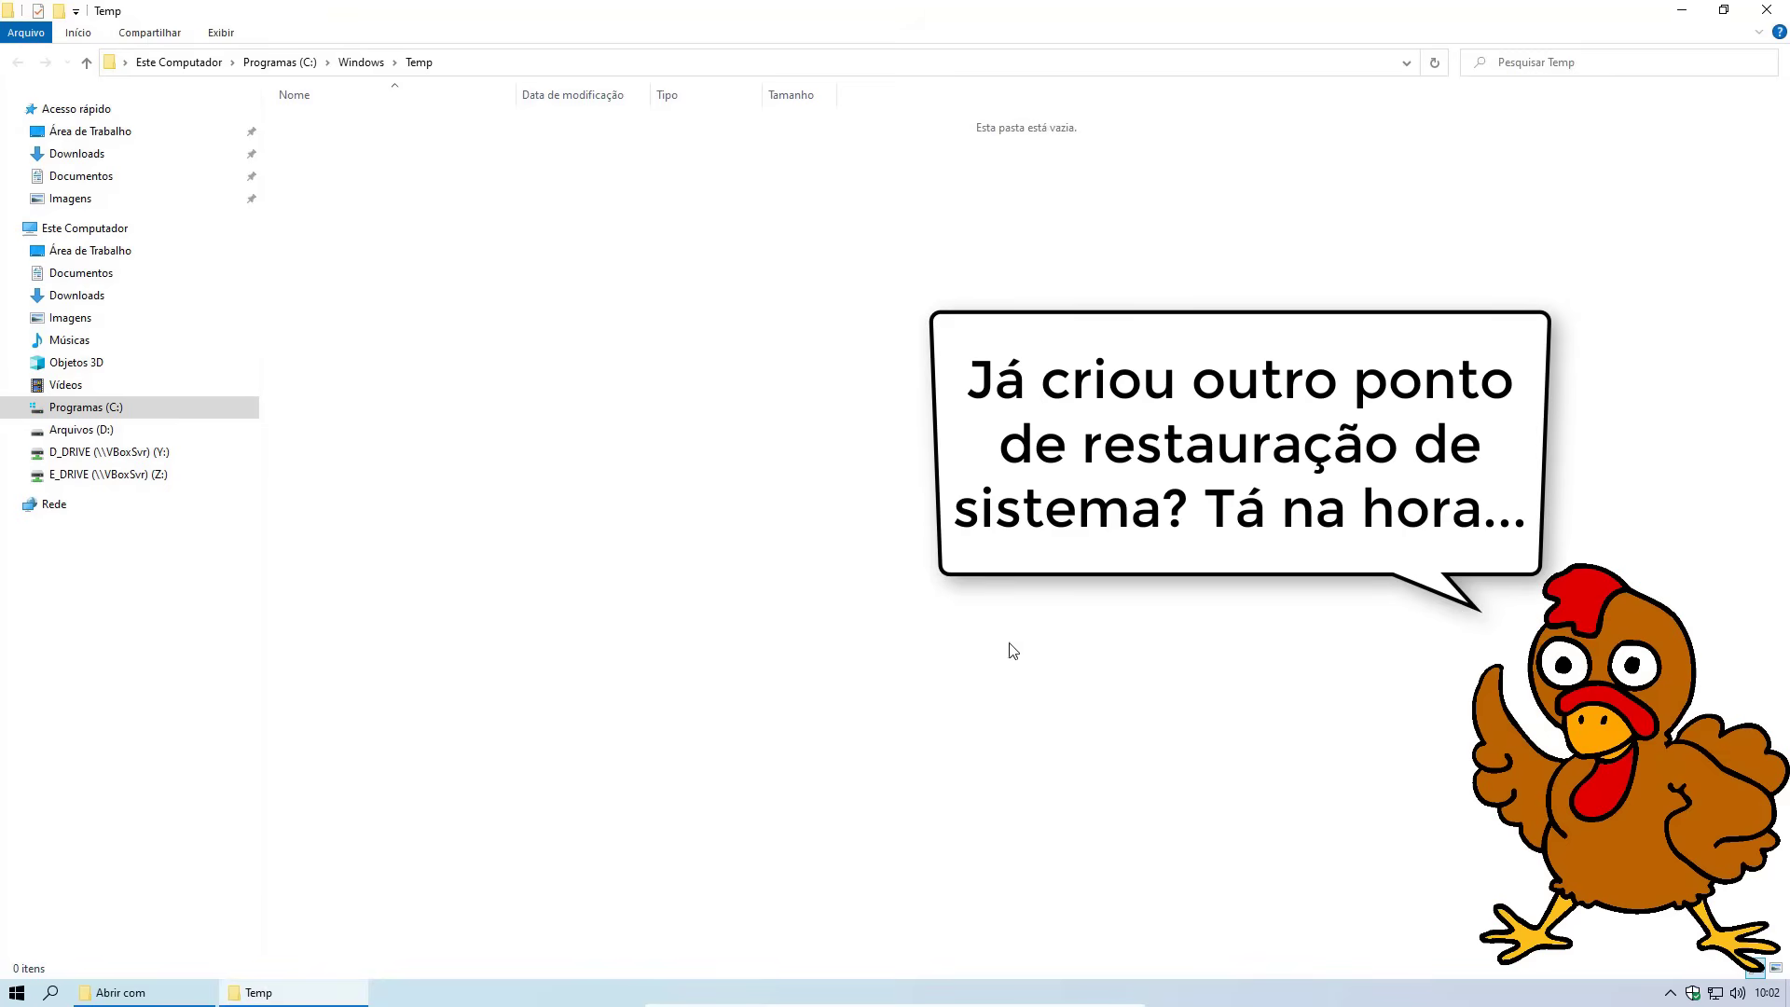
{"action": "key", "text": "alt+F4"}
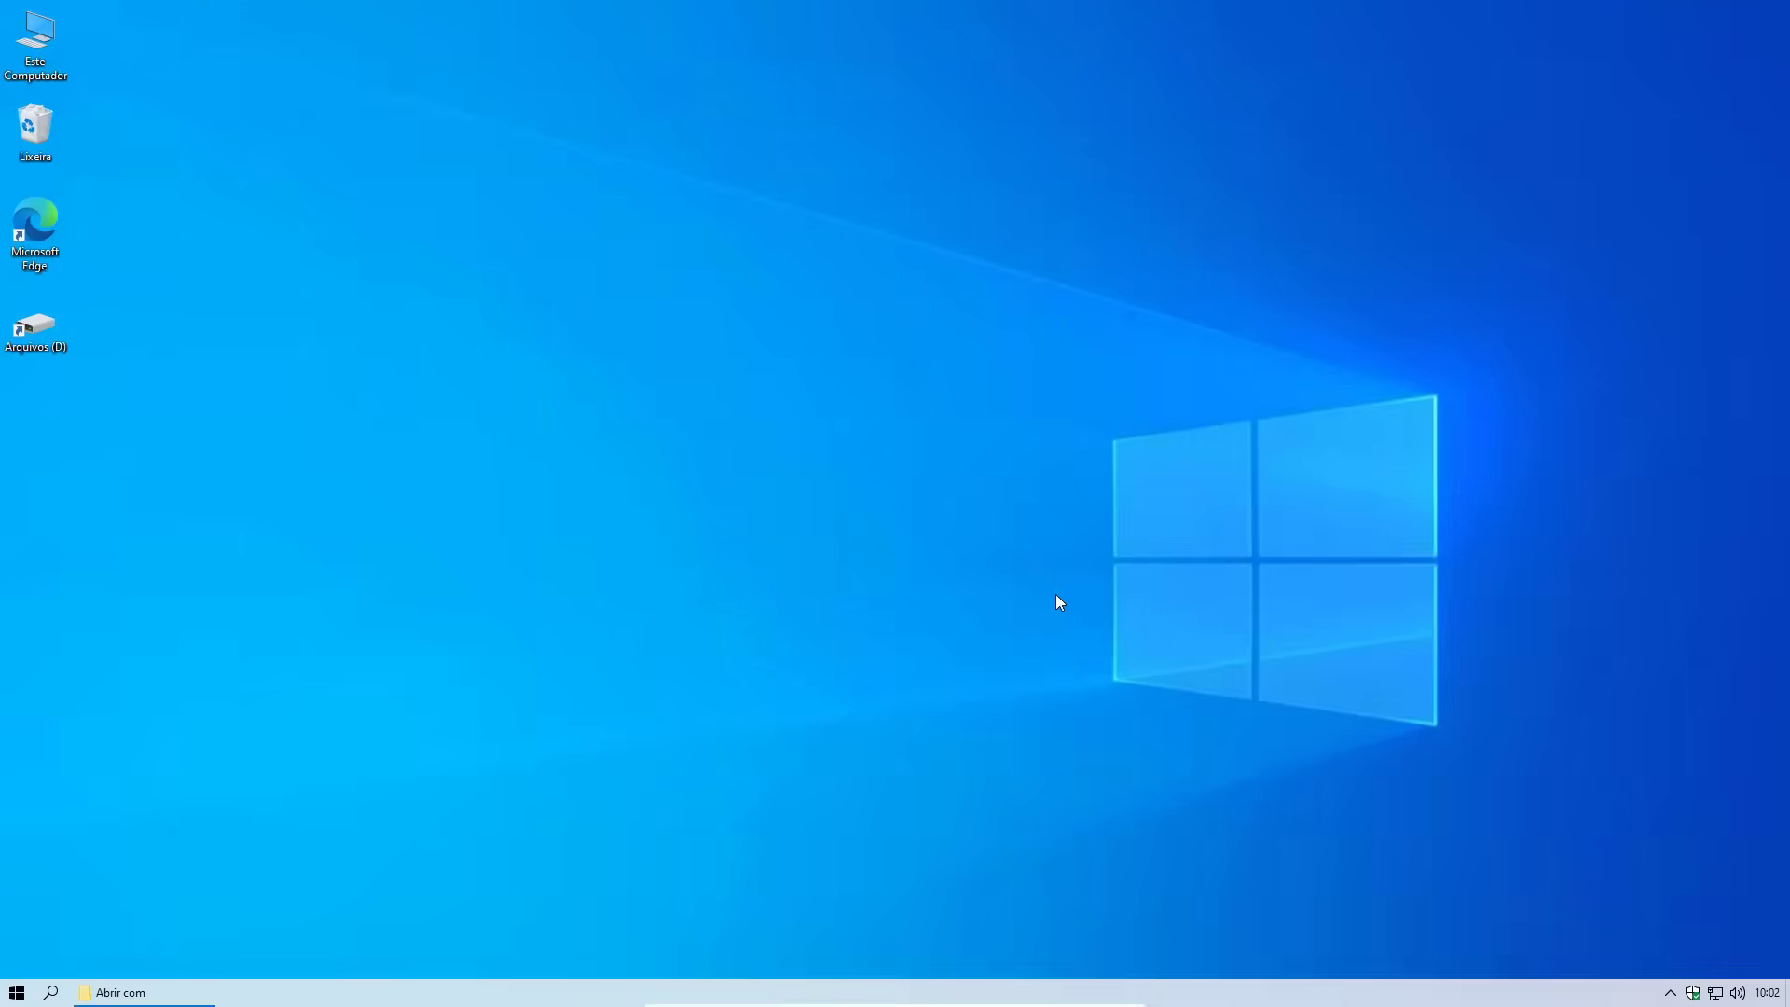
Open the user's local temporary files folder with the Run command %temp%
{"action": "key", "text": "super+x"}
{"action": "left_click", "coordinate": [75, 916]}
{"action": "left_click", "coordinate": [146, 877]}
{"action": "type", "text": "%"}
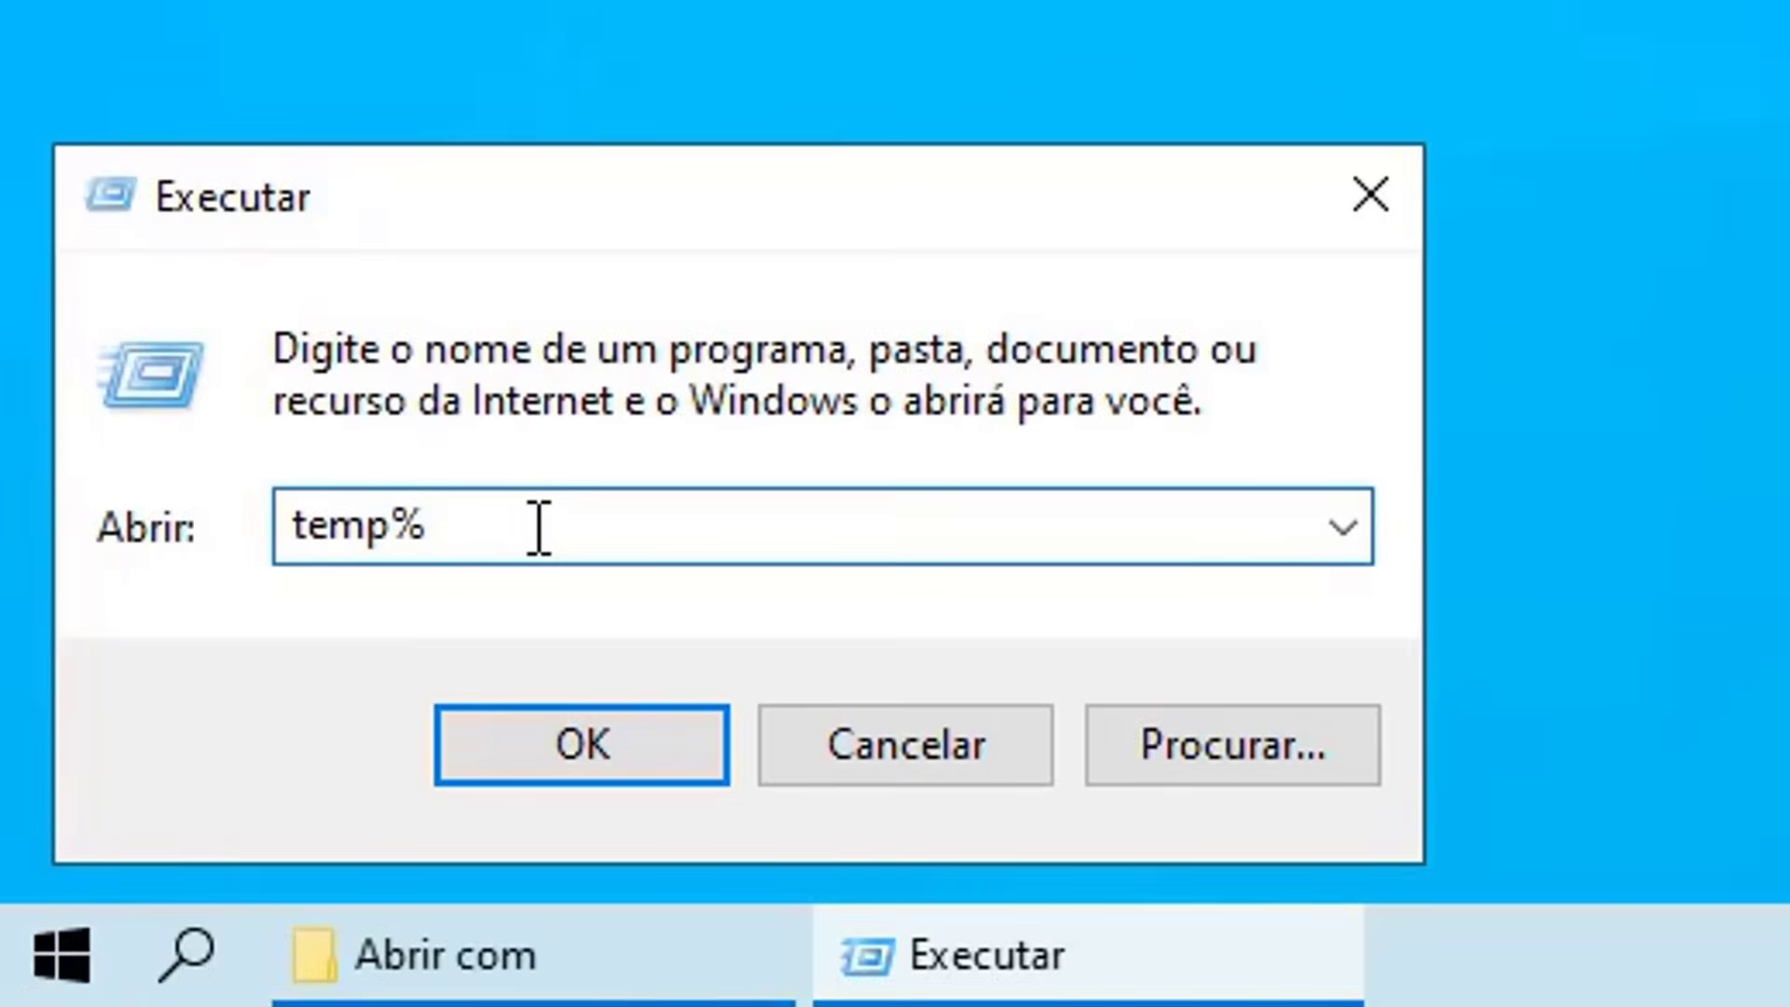
{"action": "key", "text": "Left"}
{"action": "key", "text": "Left"}
{"action": "key", "text": "Left"}
{"action": "key", "text": "Left"}
{"action": "key", "text": "Left"}
{"action": "type", "text": "%"}
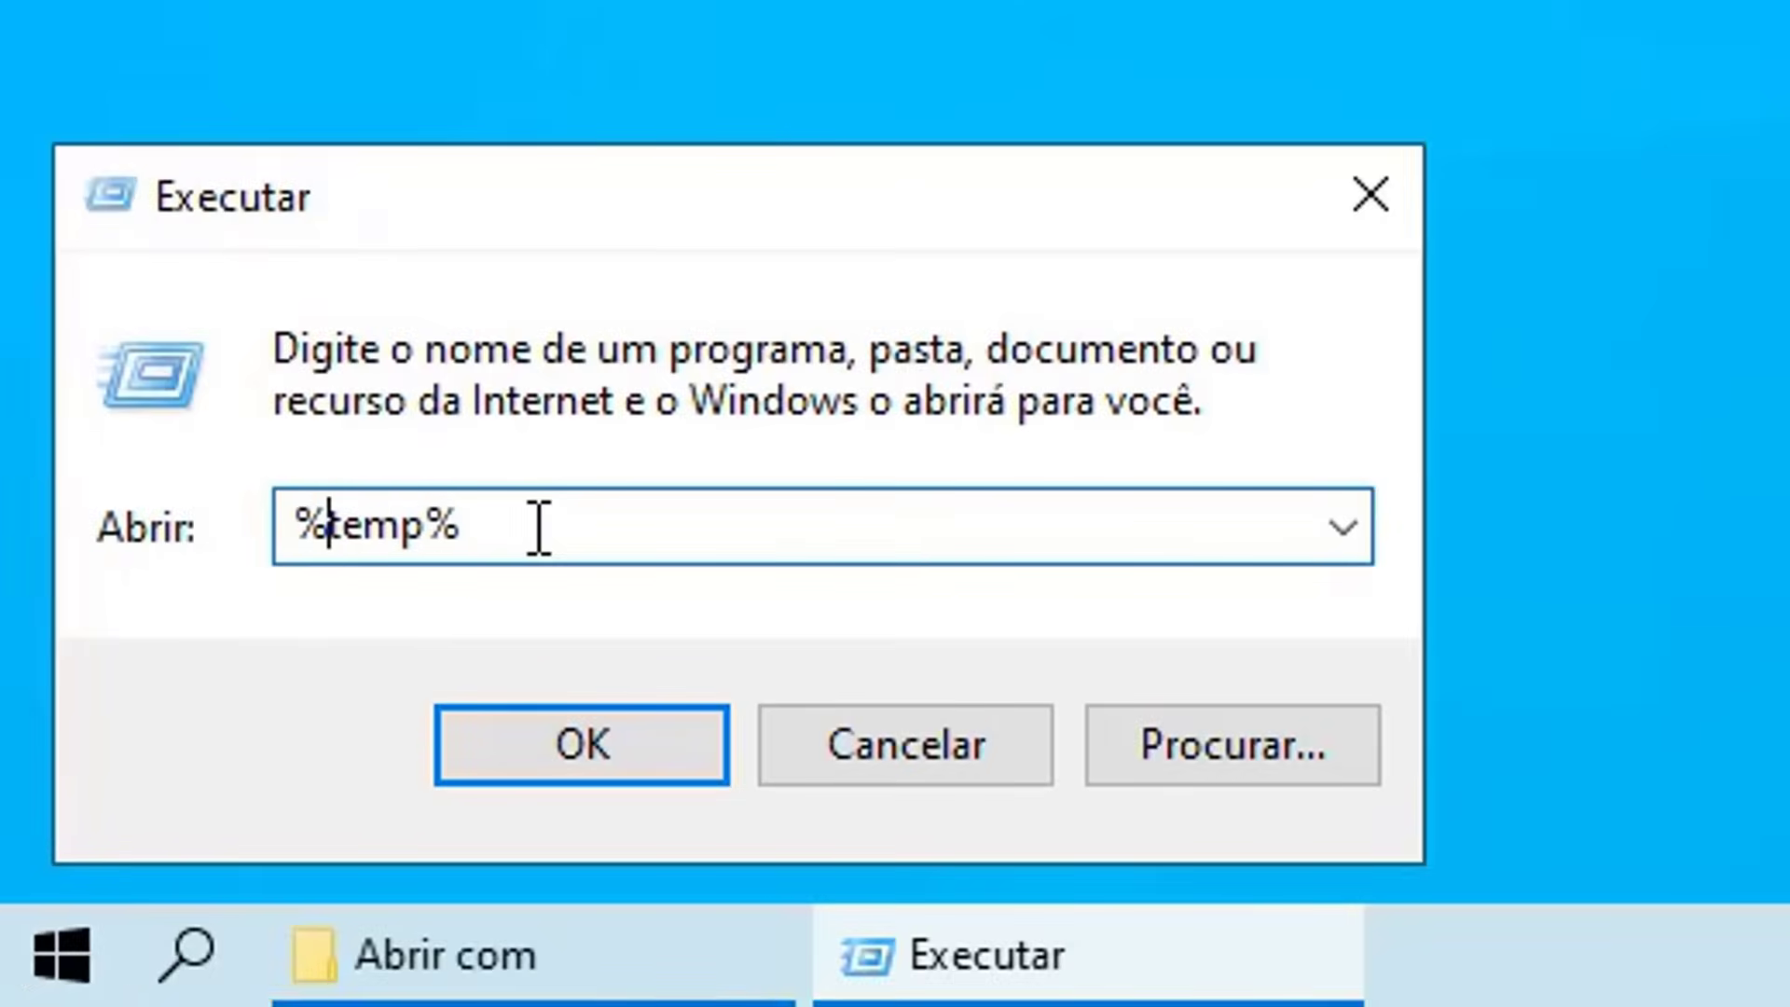
{"action": "key", "text": "Return"}
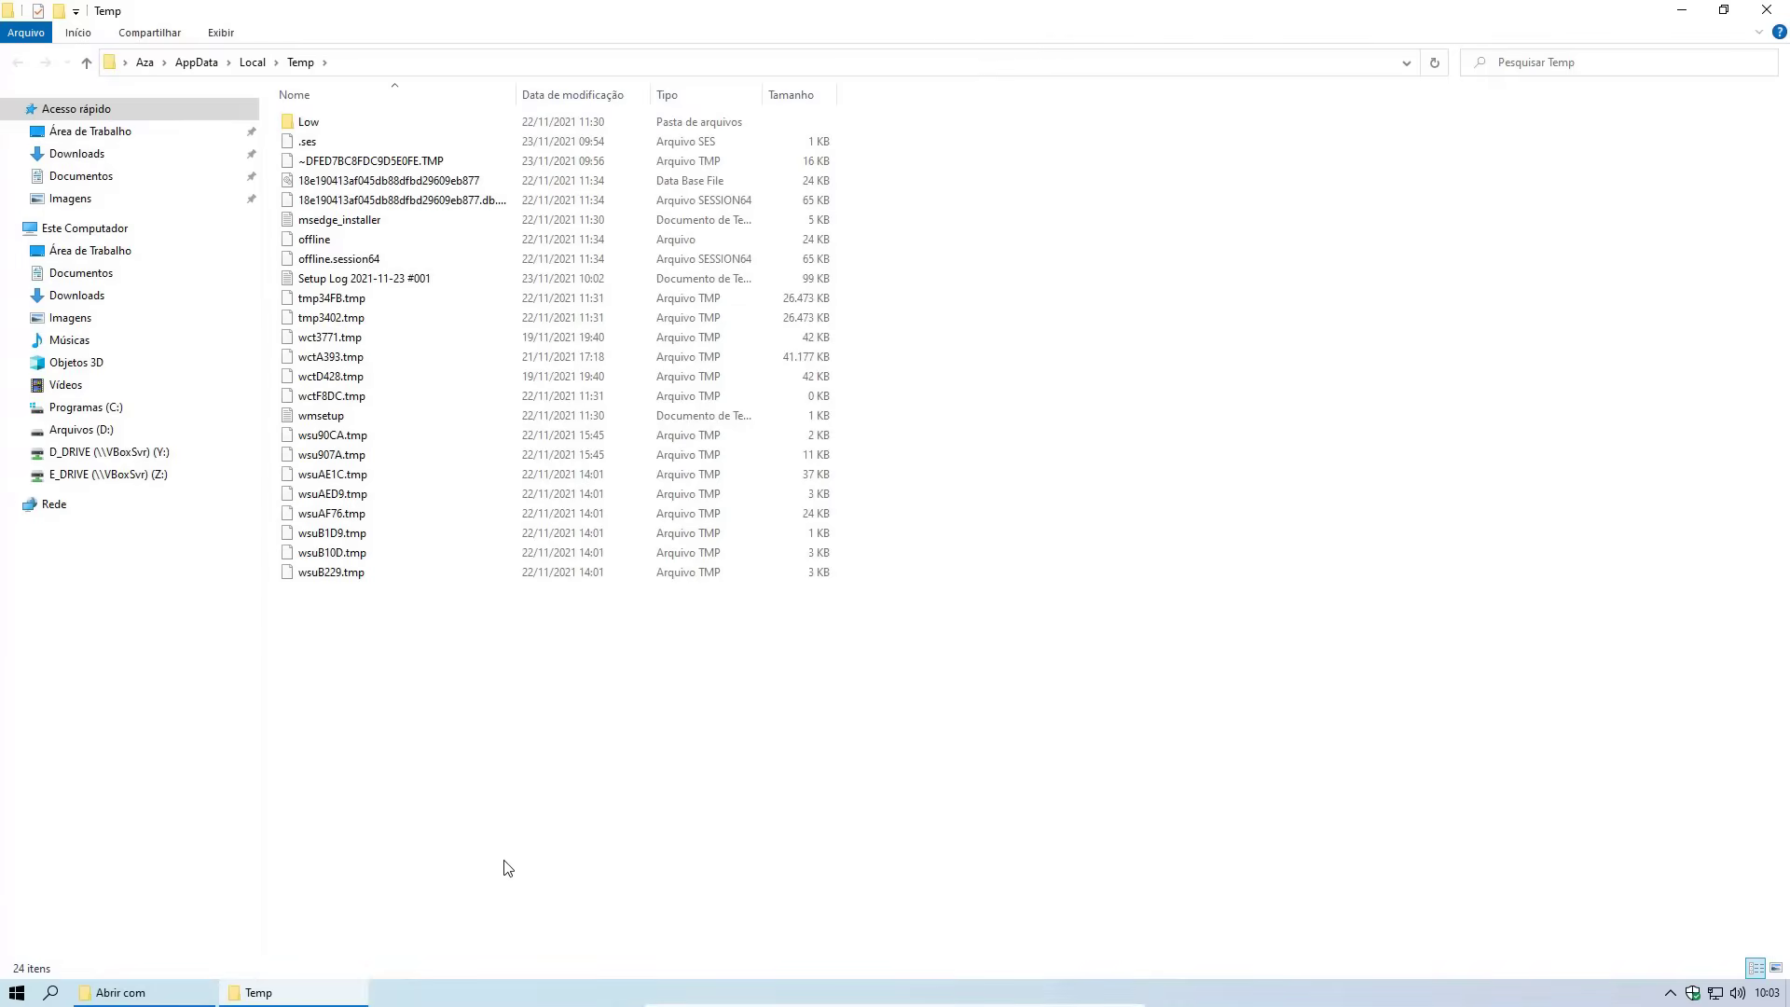
Permanently delete everything in the user's AppData Local Temp folder and close its window
{"action": "key", "text": "ctrl+a"}
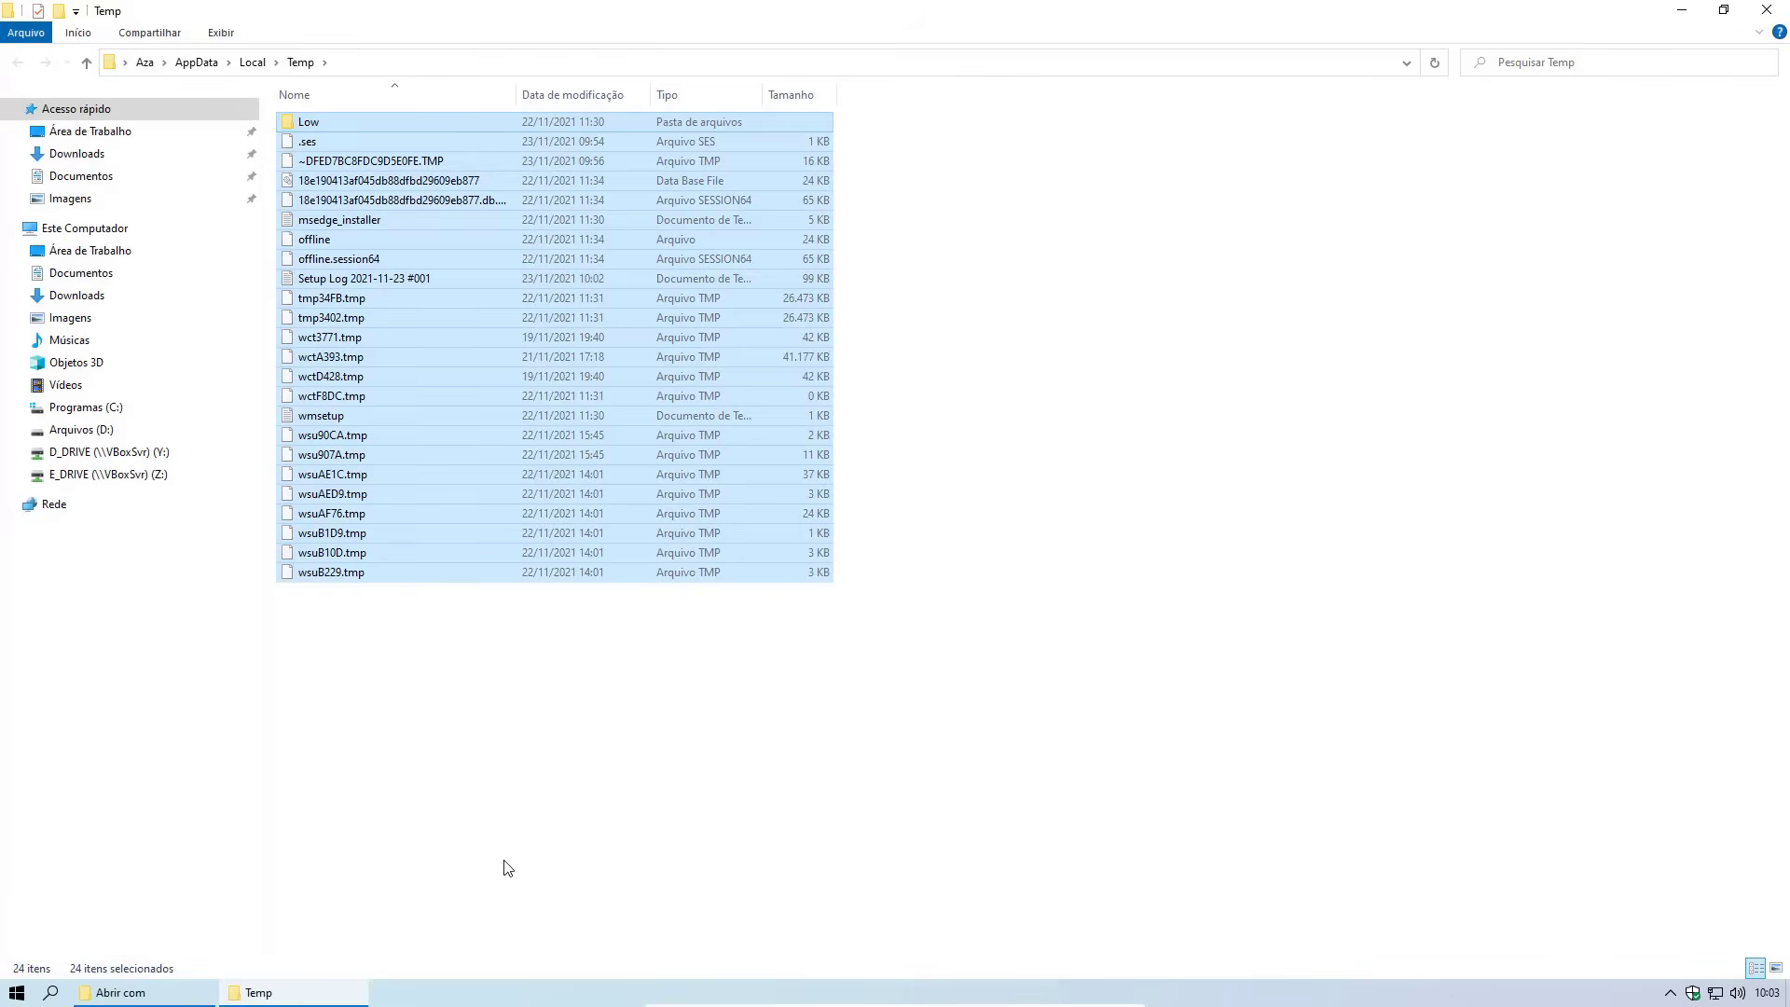
{"action": "key", "text": "shift+Delete"}
{"action": "key", "text": "Return"}
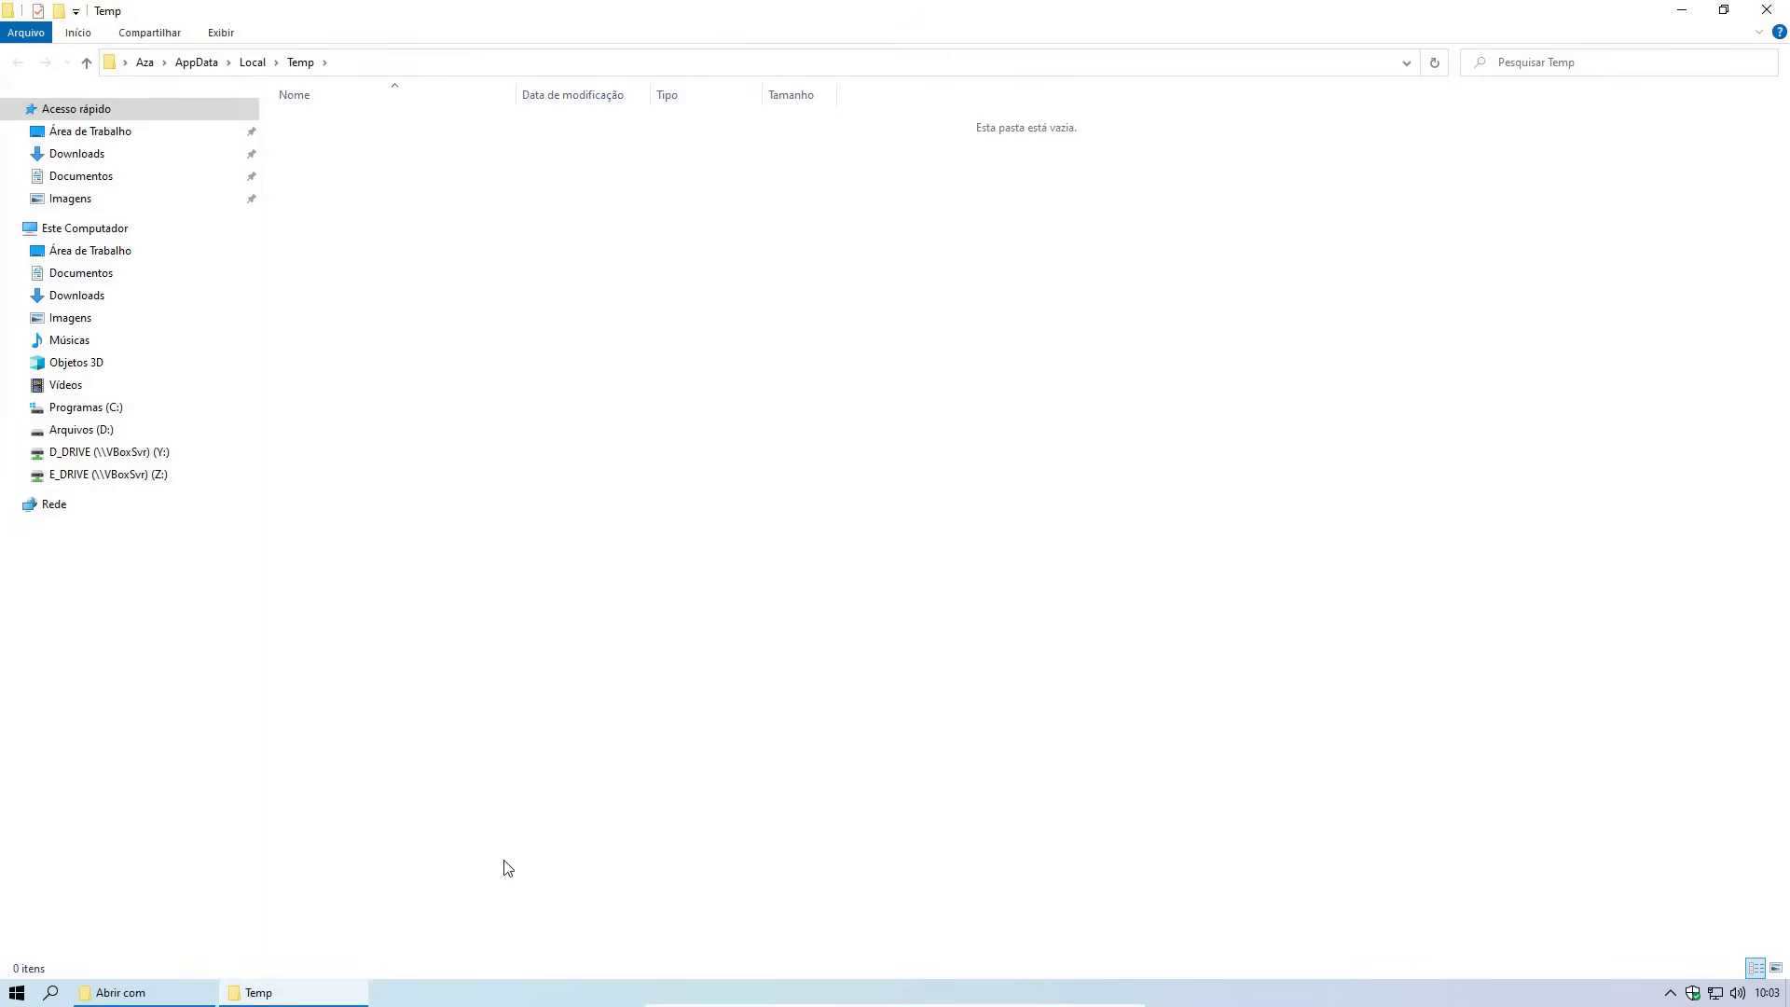
{"action": "left_click", "coordinate": [1766, 9]}
Open the Prefetch folder with the Run command prefetch and grant access to it
{"action": "right_click", "coordinate": [5, 988]}
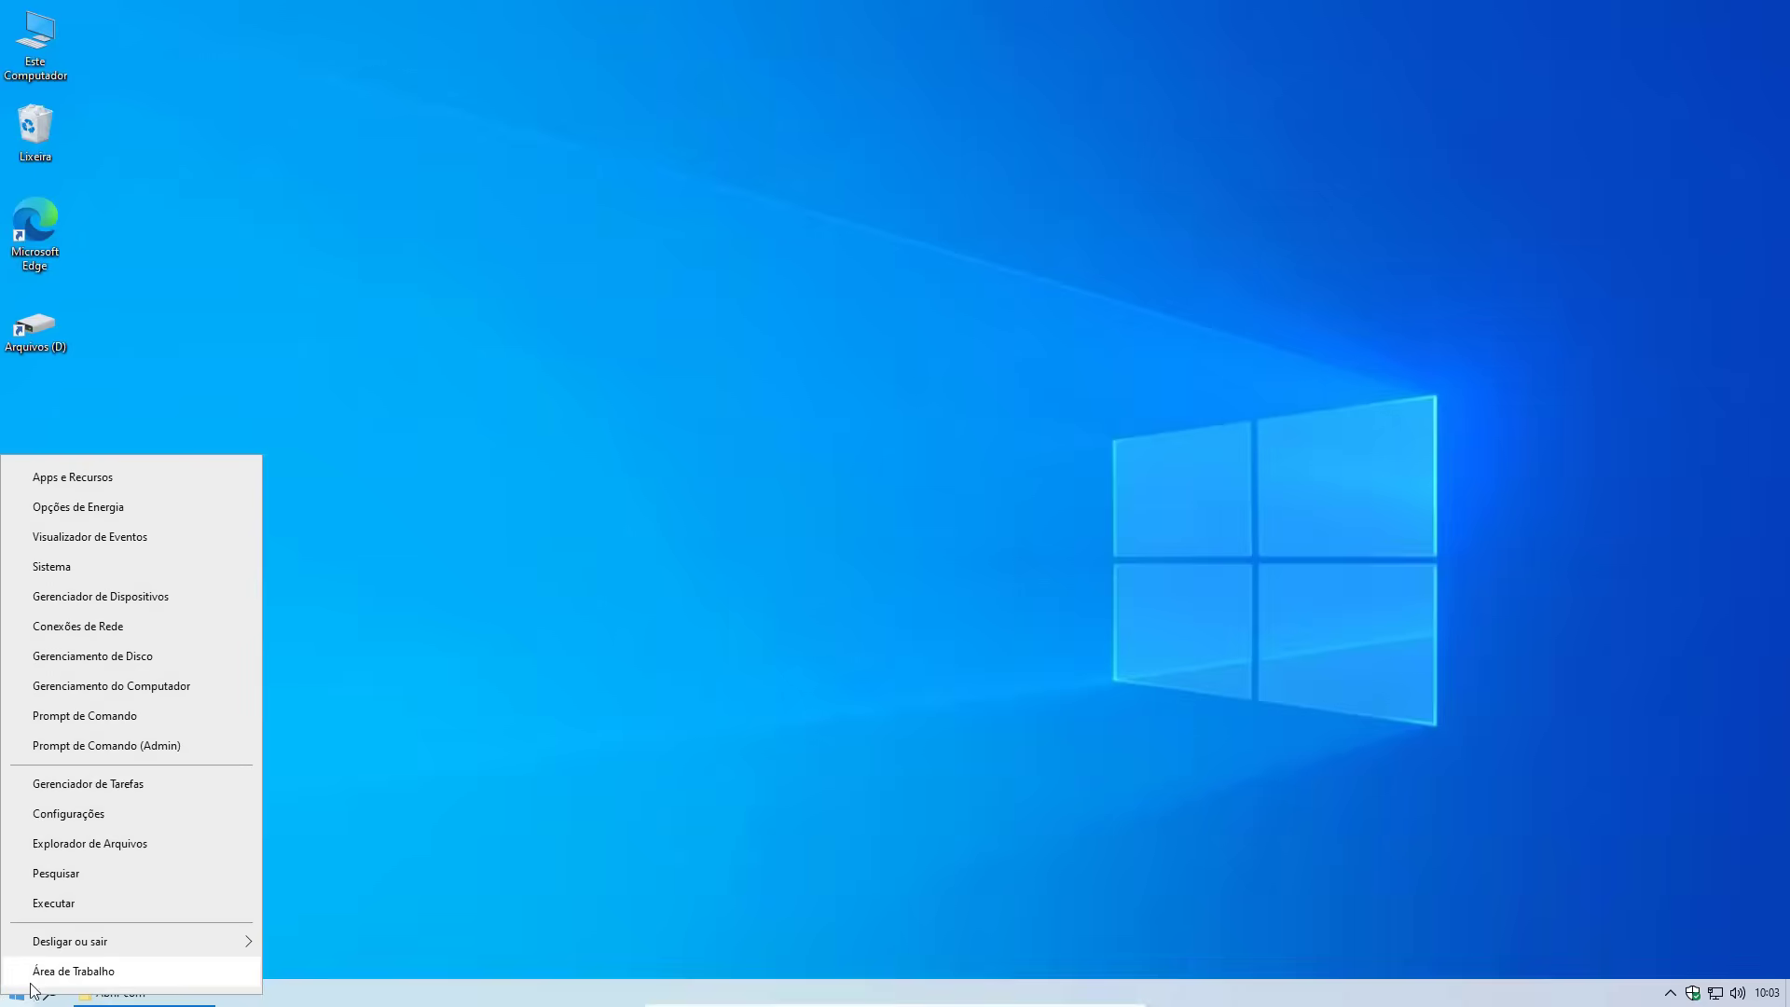
{"action": "left_click", "coordinate": [97, 907]}
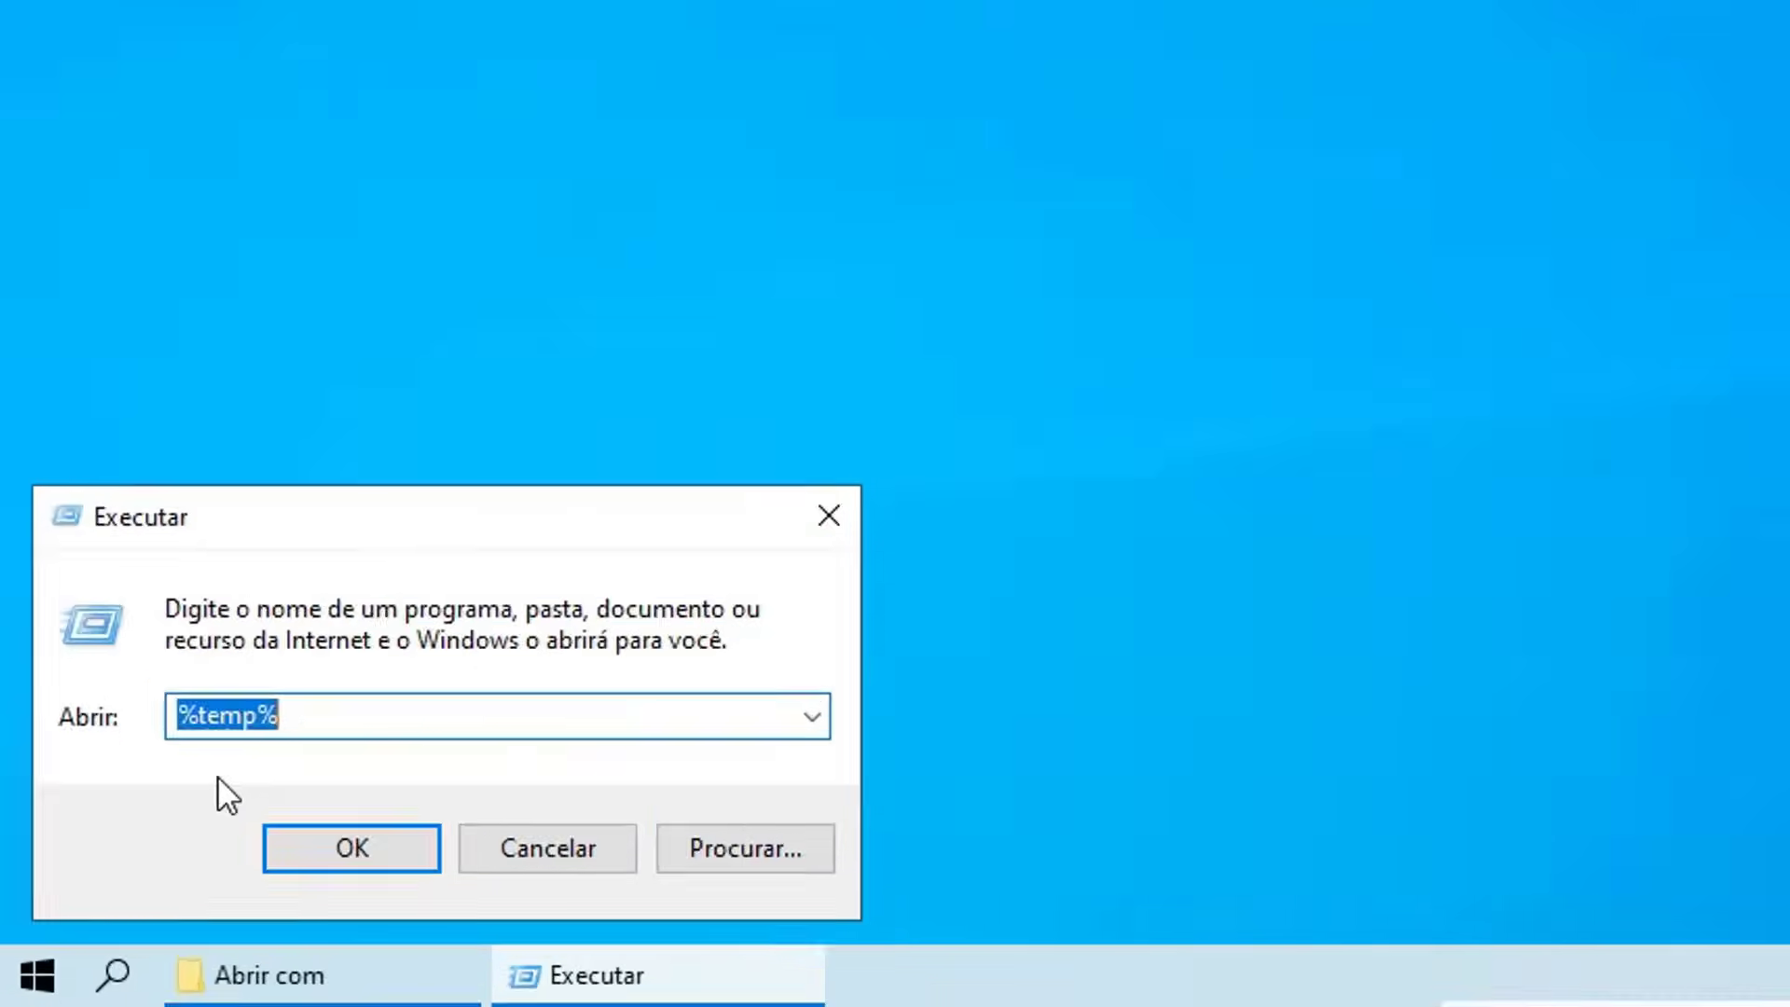
{"action": "type", "text": "prefetch"}
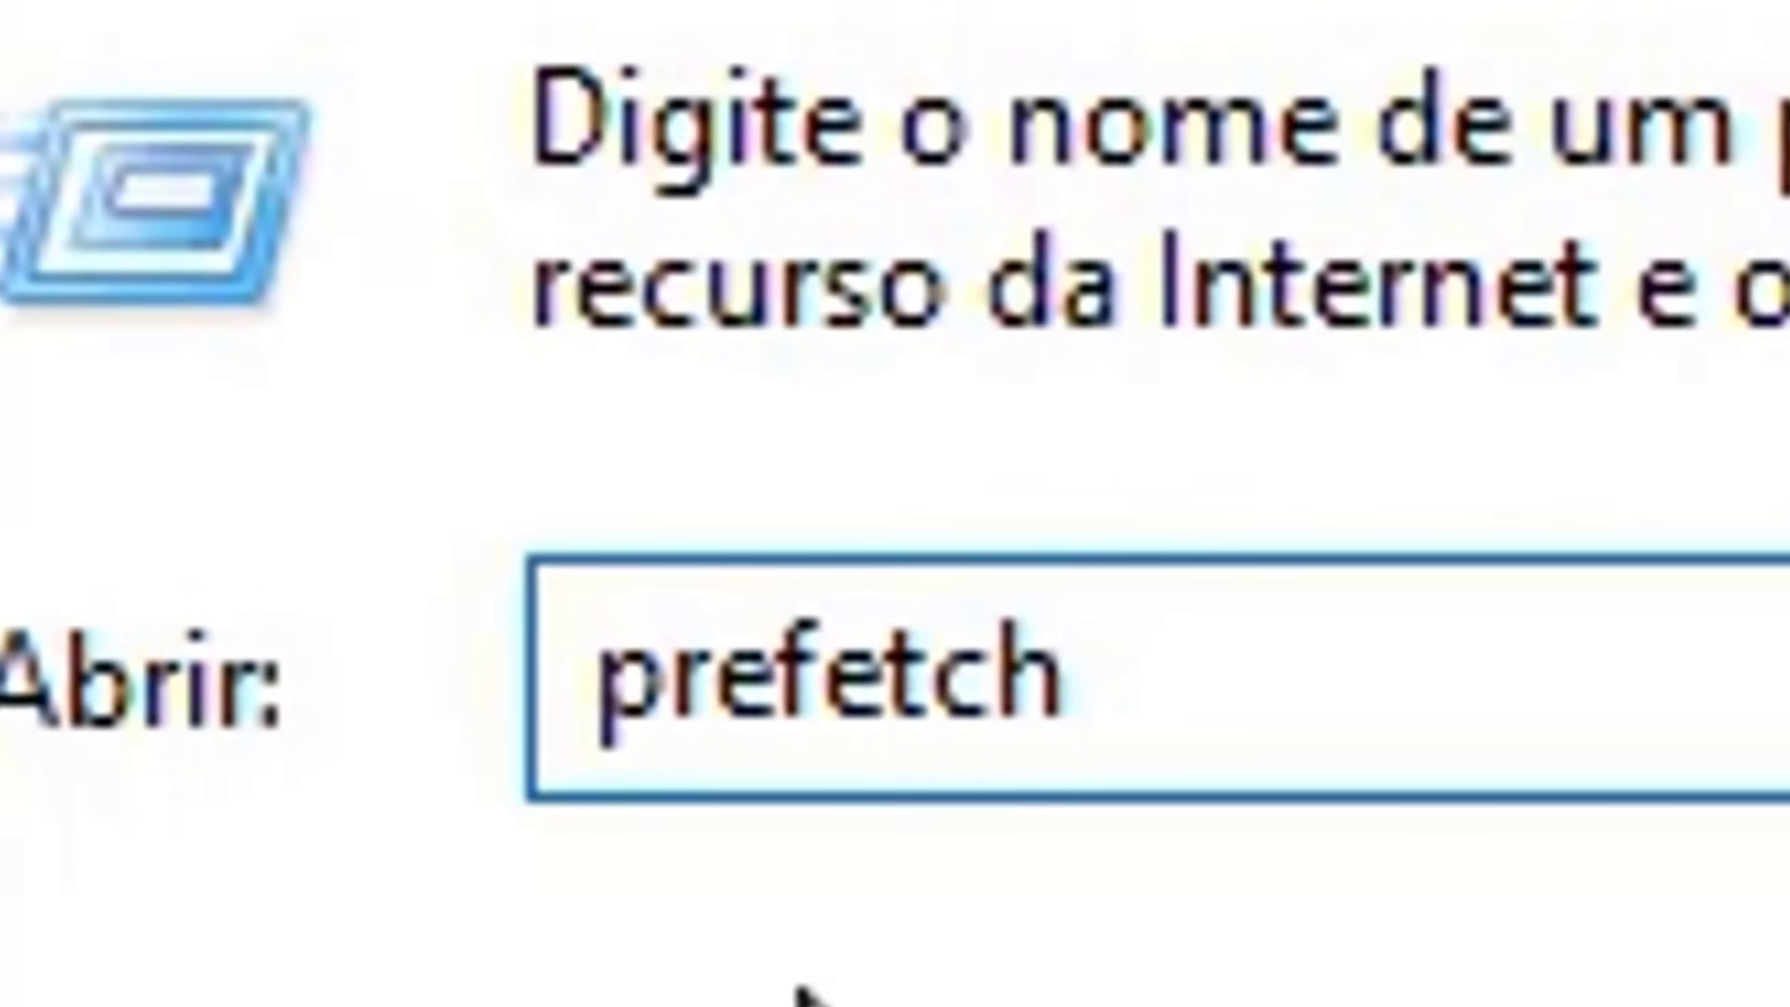
{"action": "key", "text": "Return"}
{"action": "left_click", "coordinate": [918, 525]}
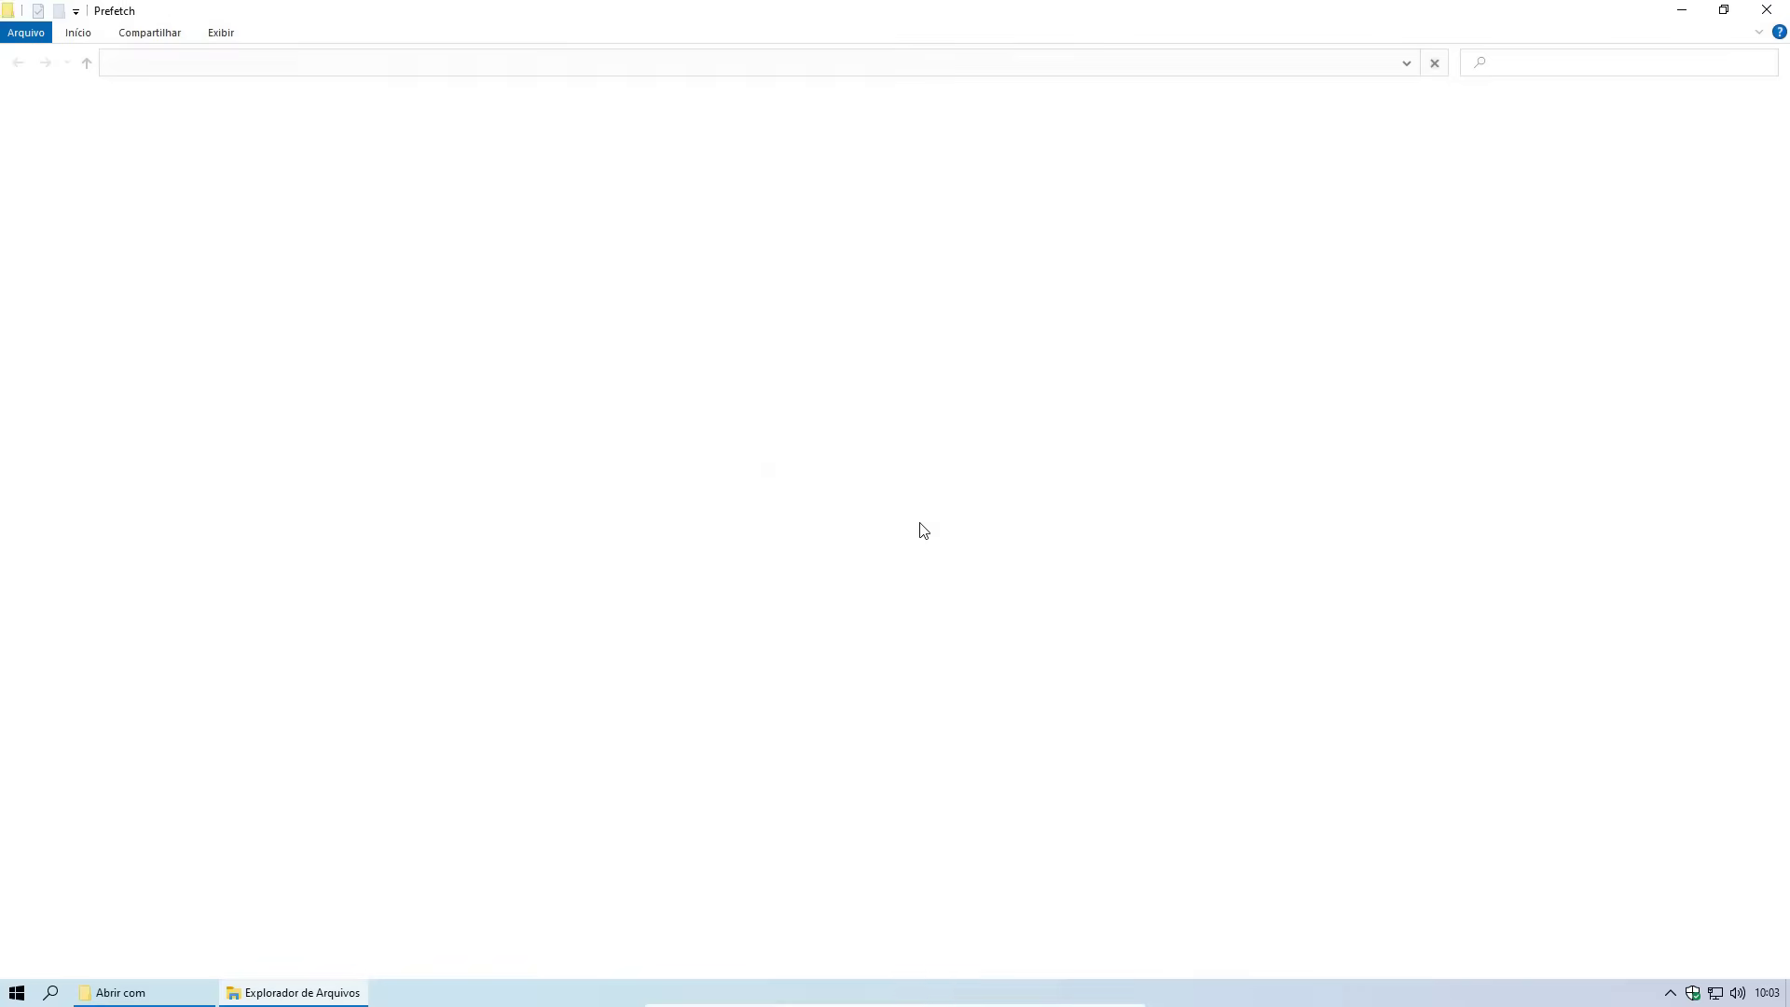
Permanently delete all items in the Prefetch folder, retrying the file that is in use
{"action": "key", "text": "ctrl+a"}
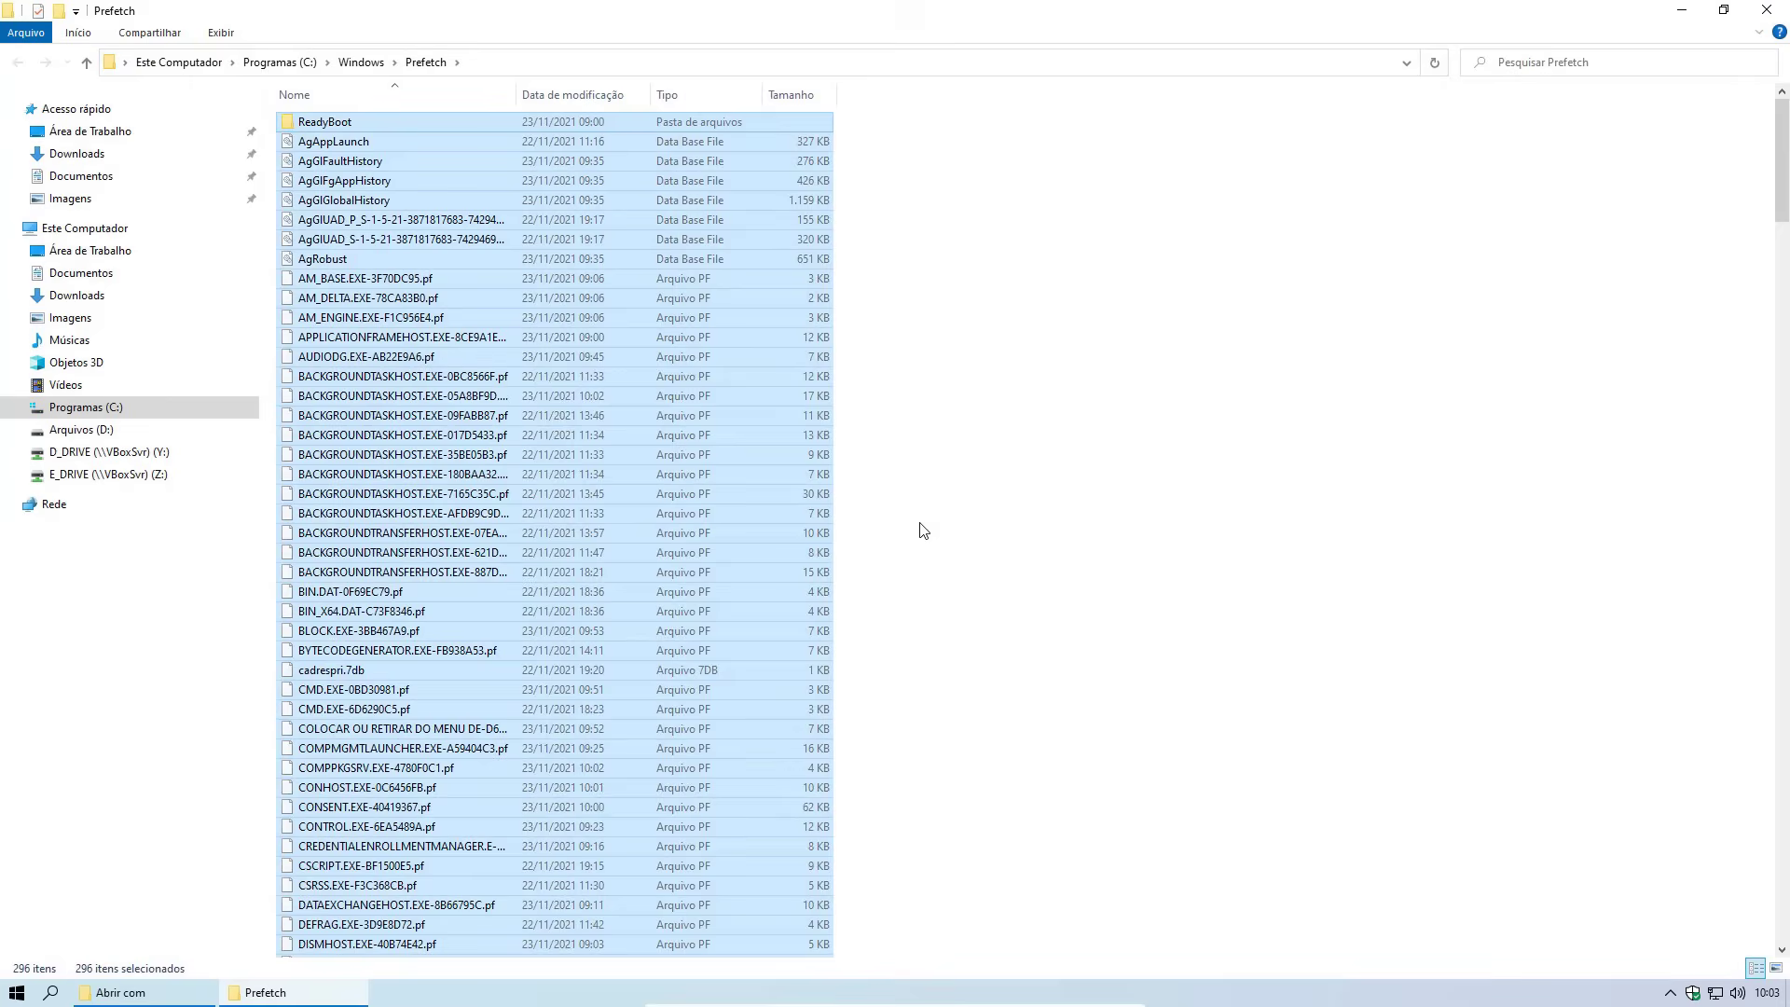
{"action": "key", "text": "shift+Delete"}
{"action": "left_click", "coordinate": [960, 519]}
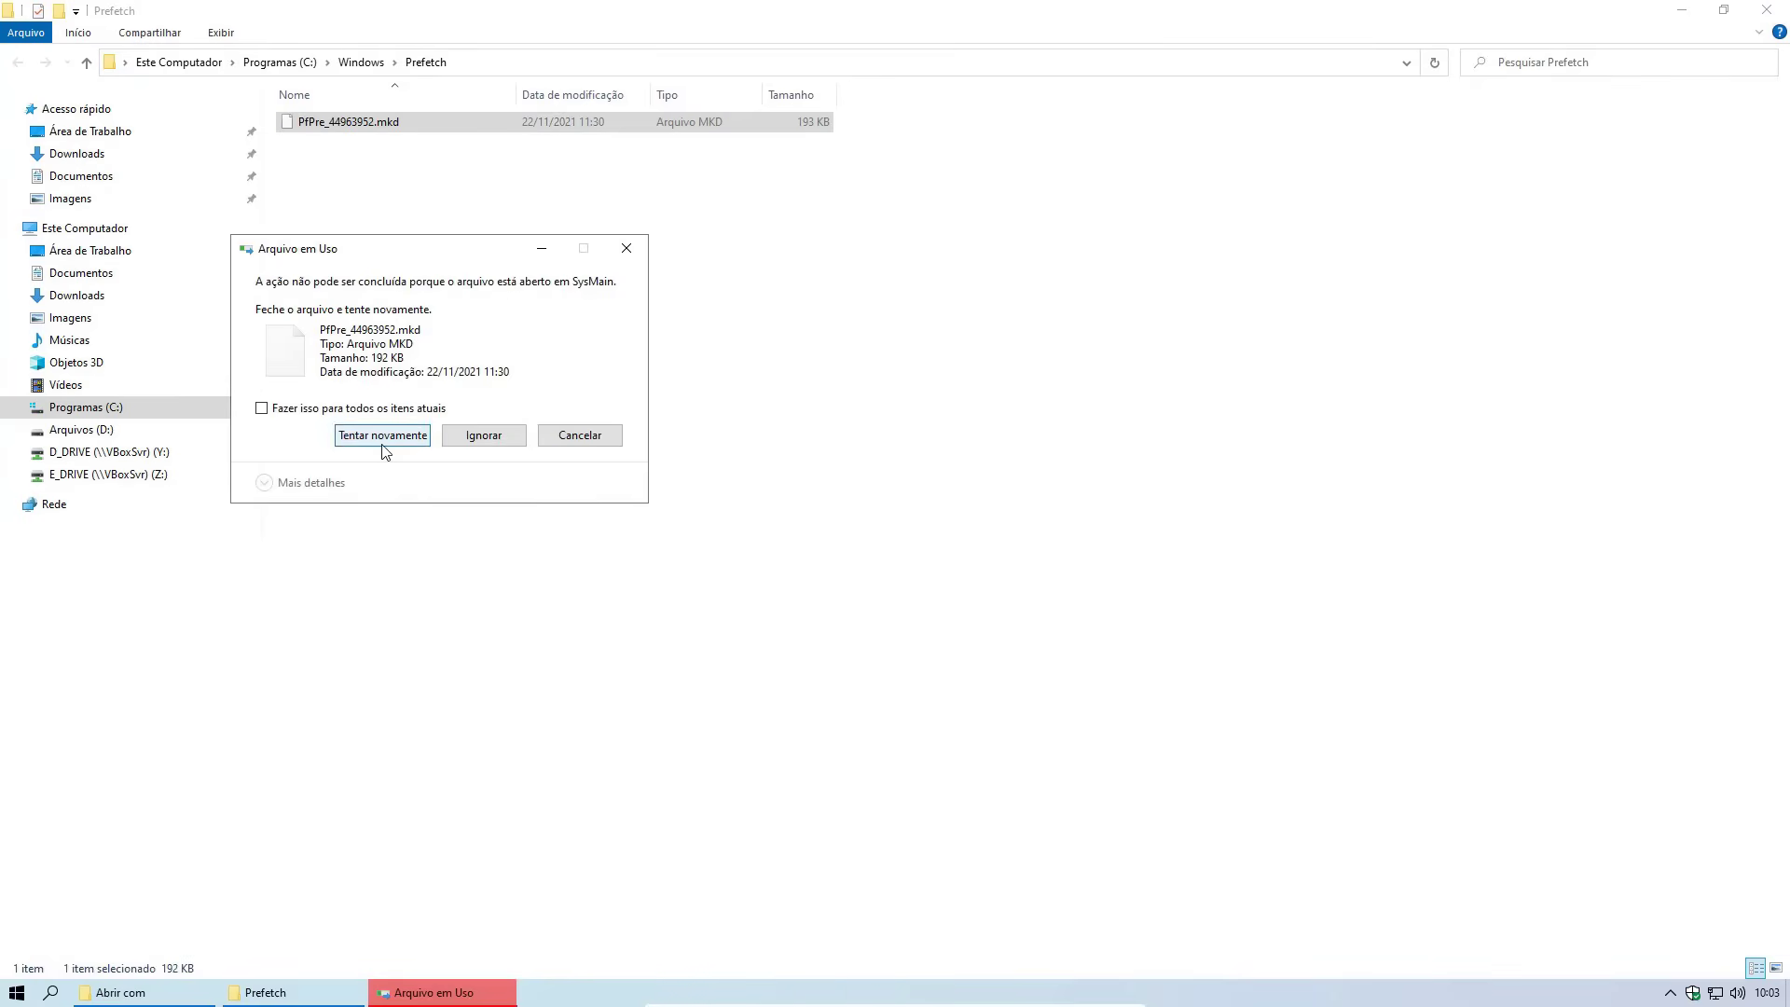
{"action": "left_click", "coordinate": [393, 436]}
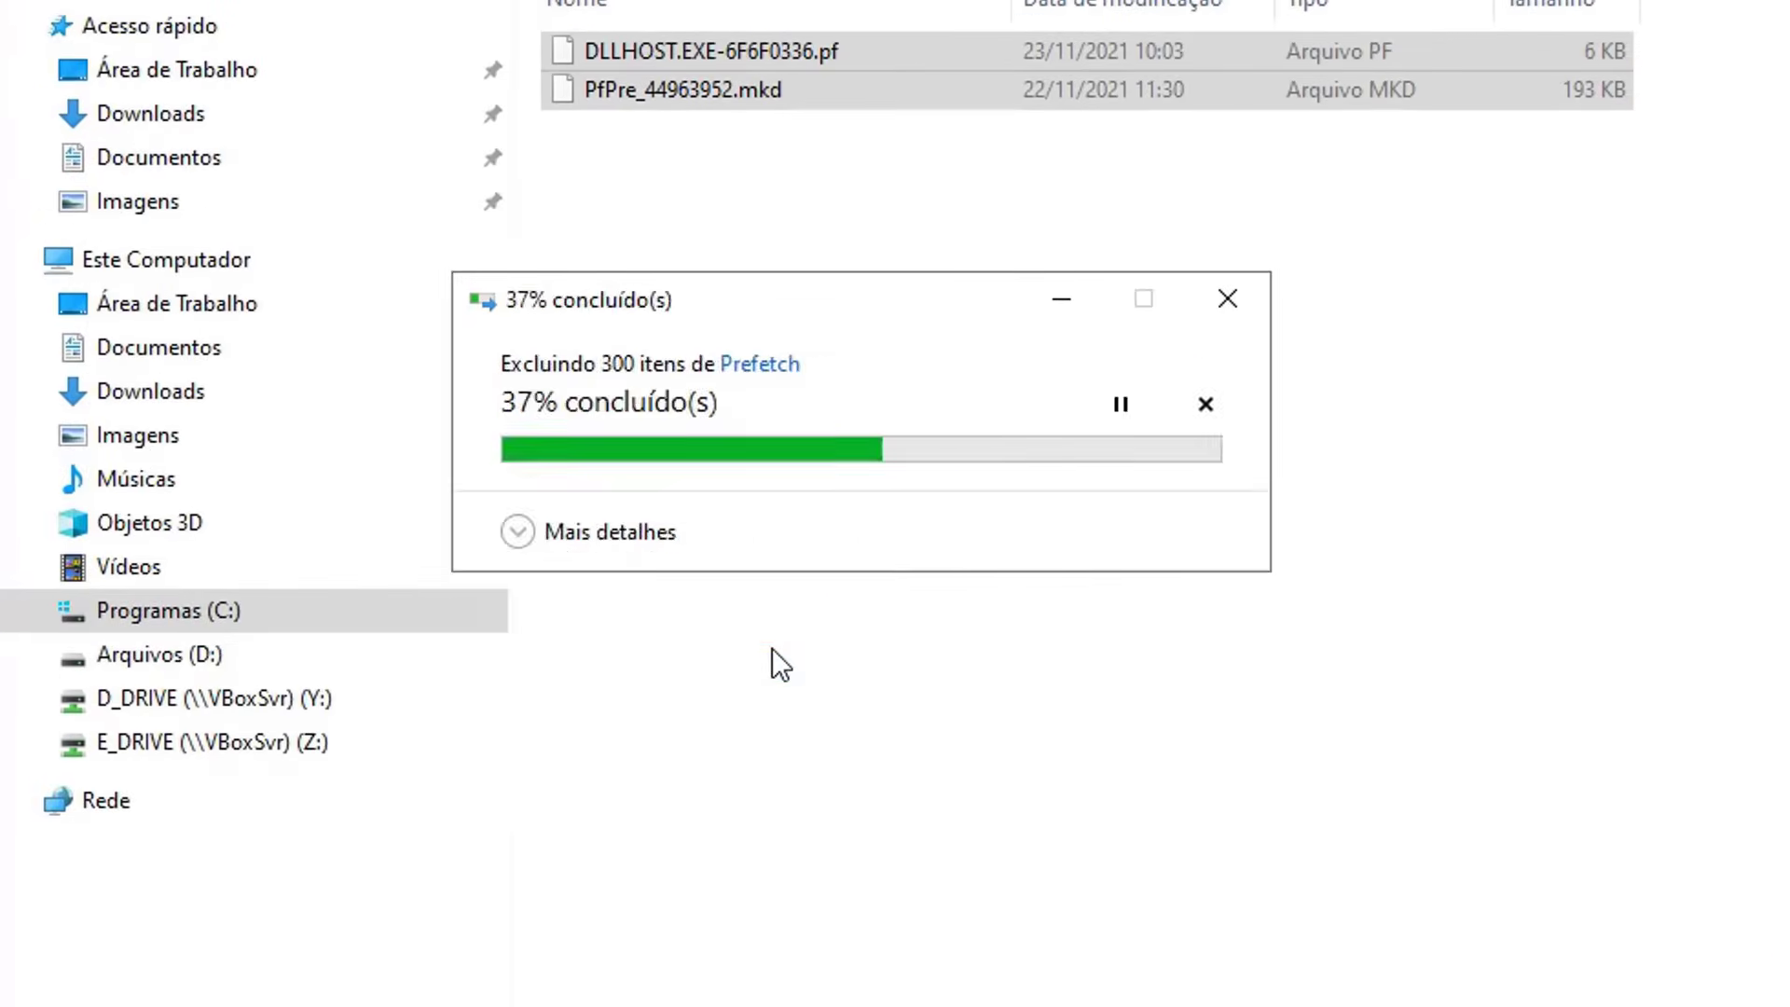
{"action": "left_click", "coordinate": [933, 680]}
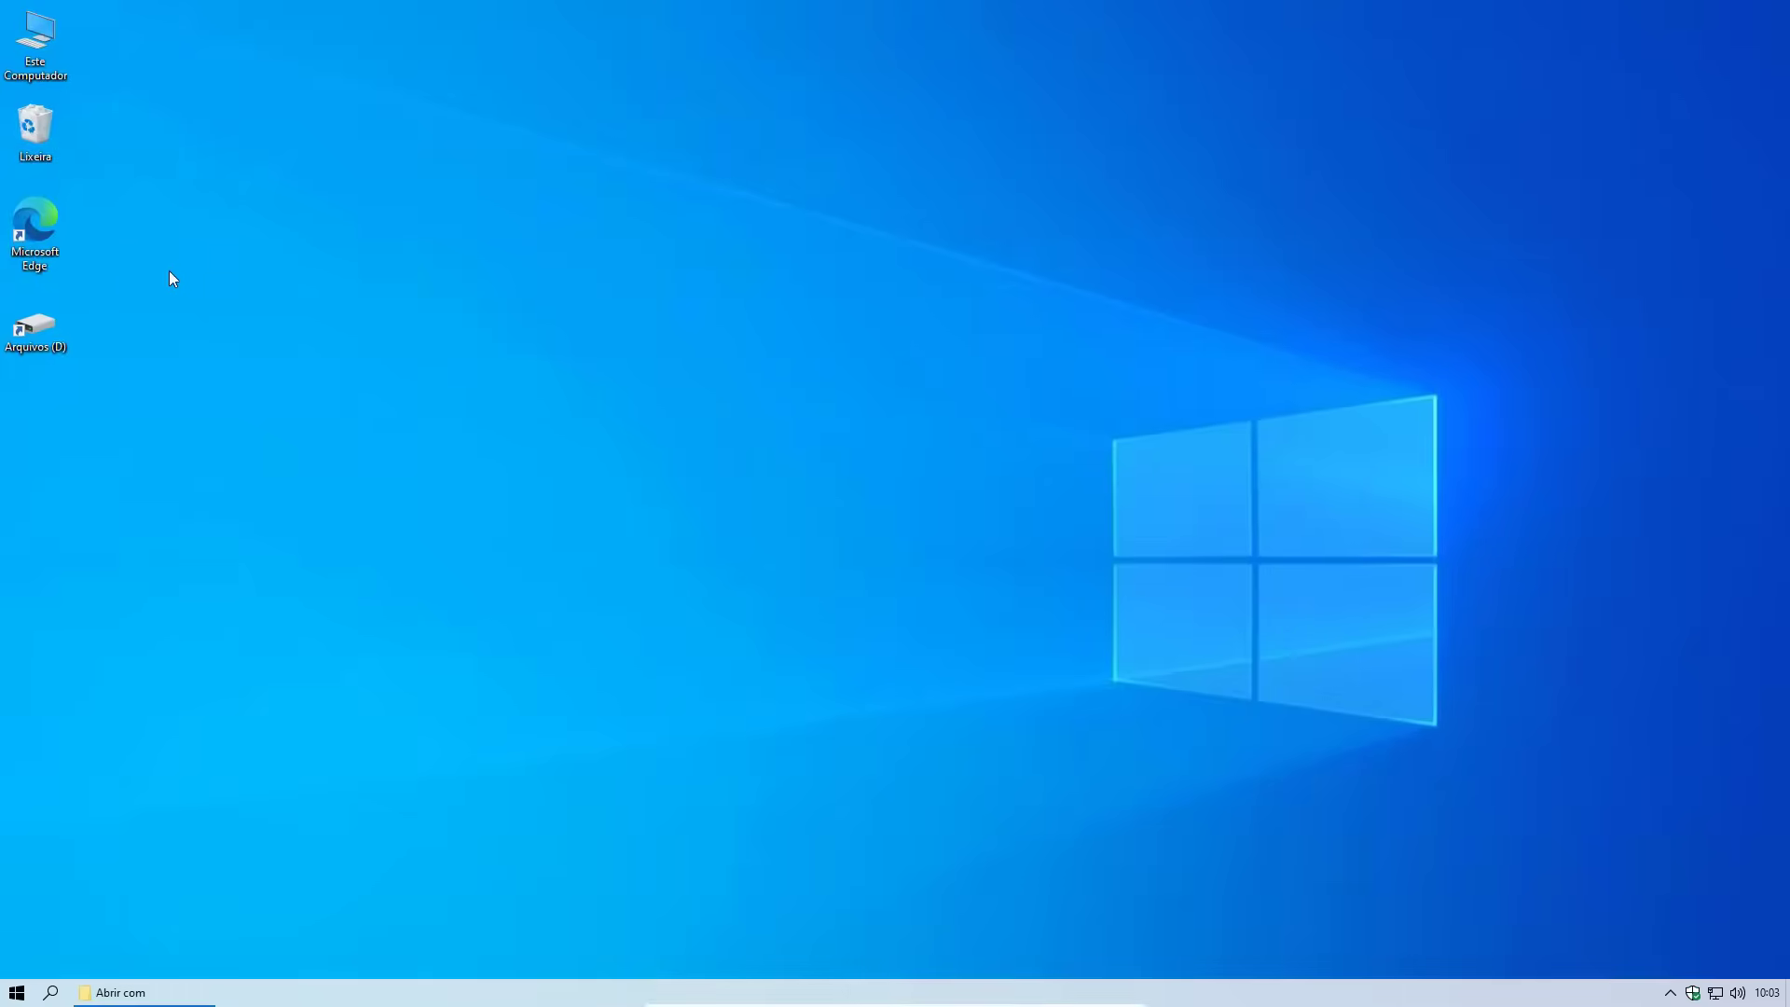
Empty the Lixeira on the desktop and confirm the permanent deletion
{"action": "right_click", "coordinate": [34, 124]}
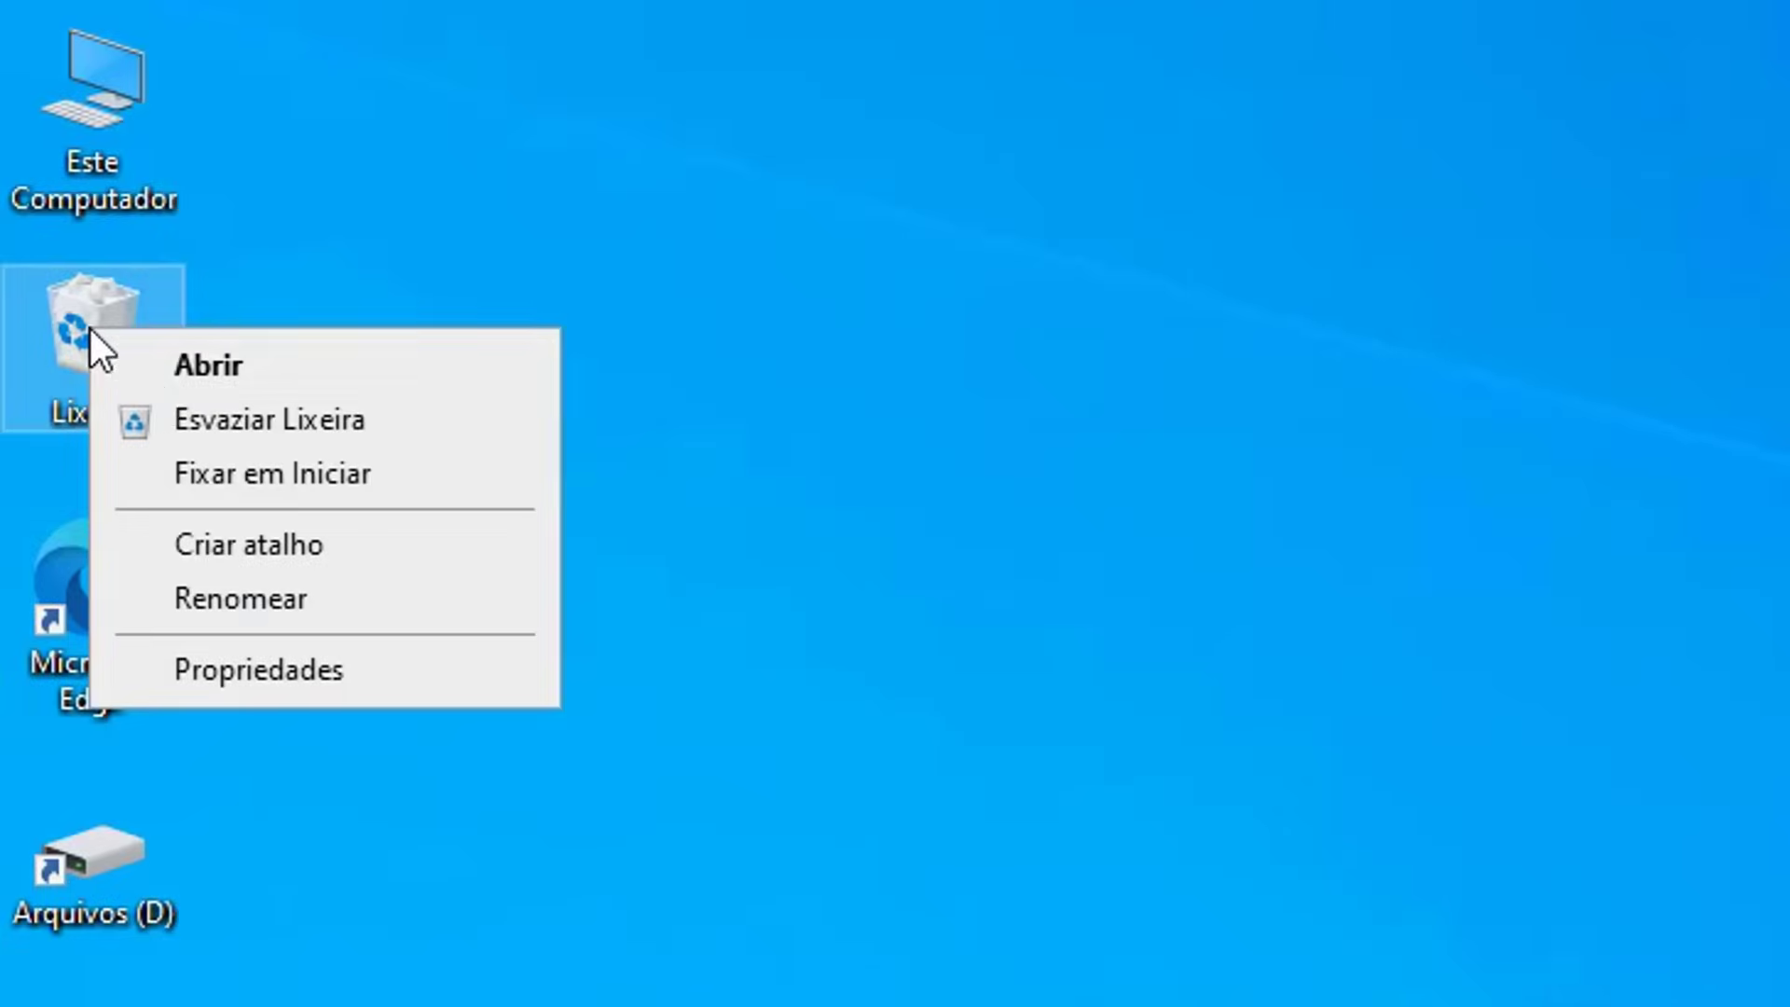
{"action": "left_click", "coordinate": [222, 429]}
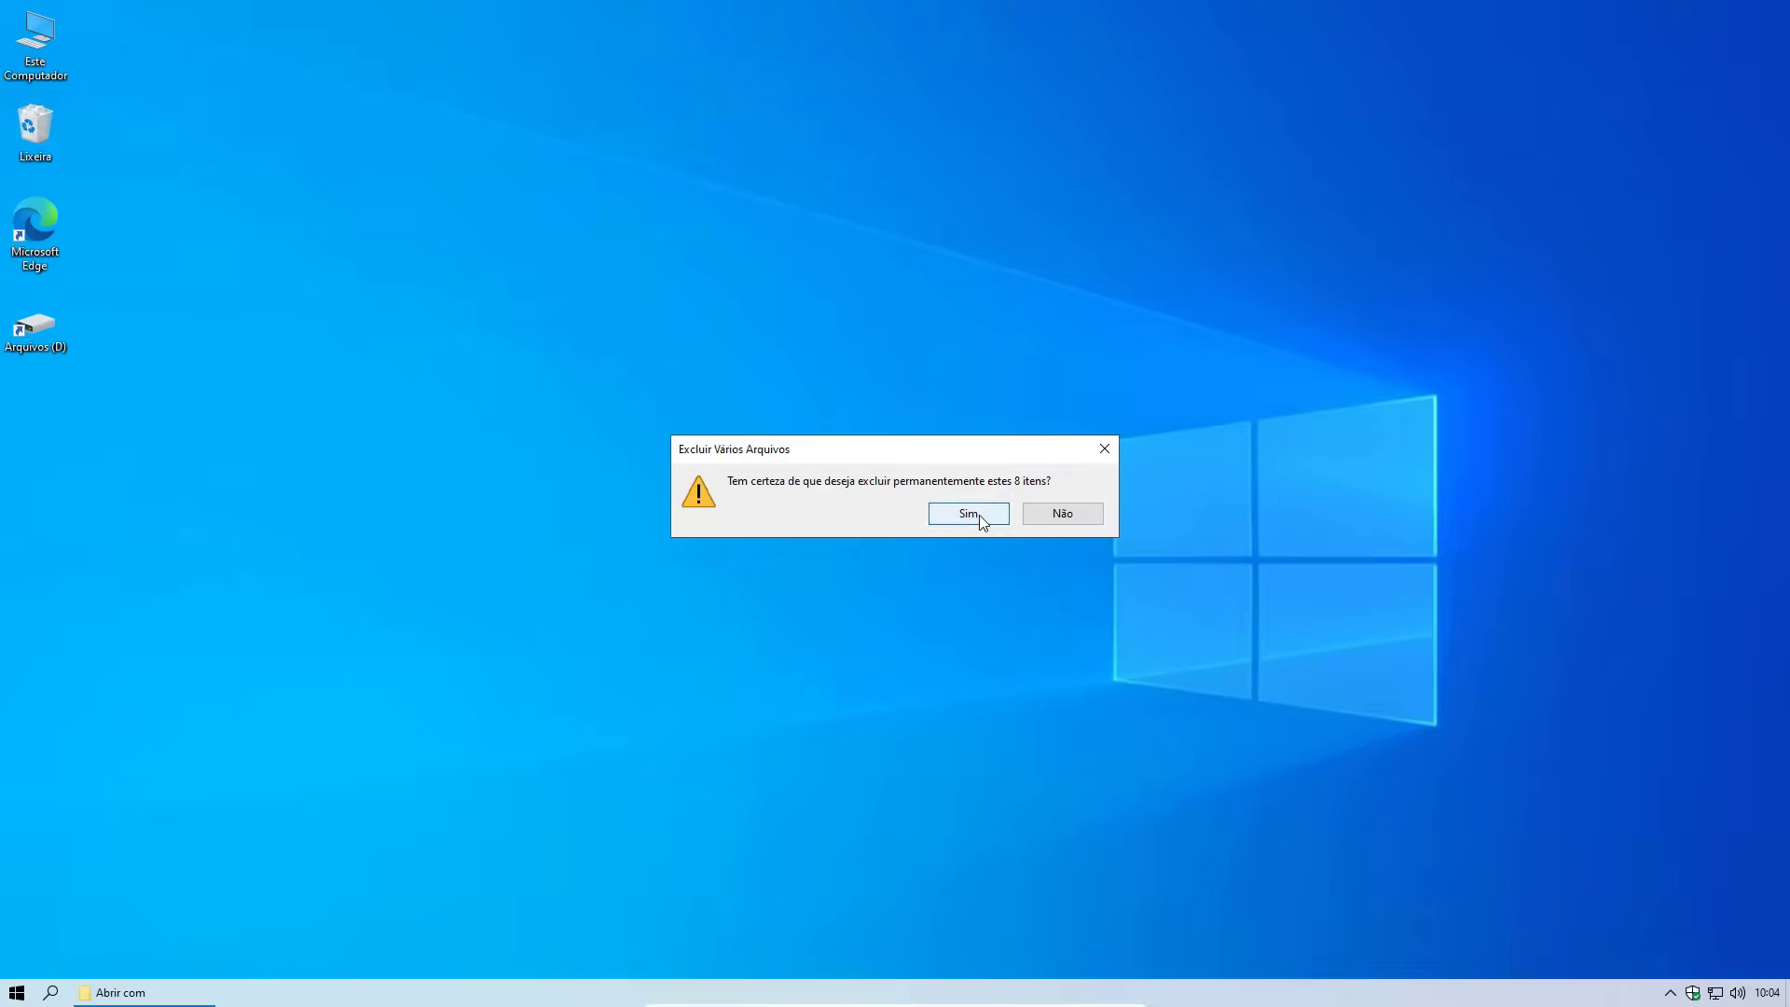
{"action": "left_click", "coordinate": [974, 514]}
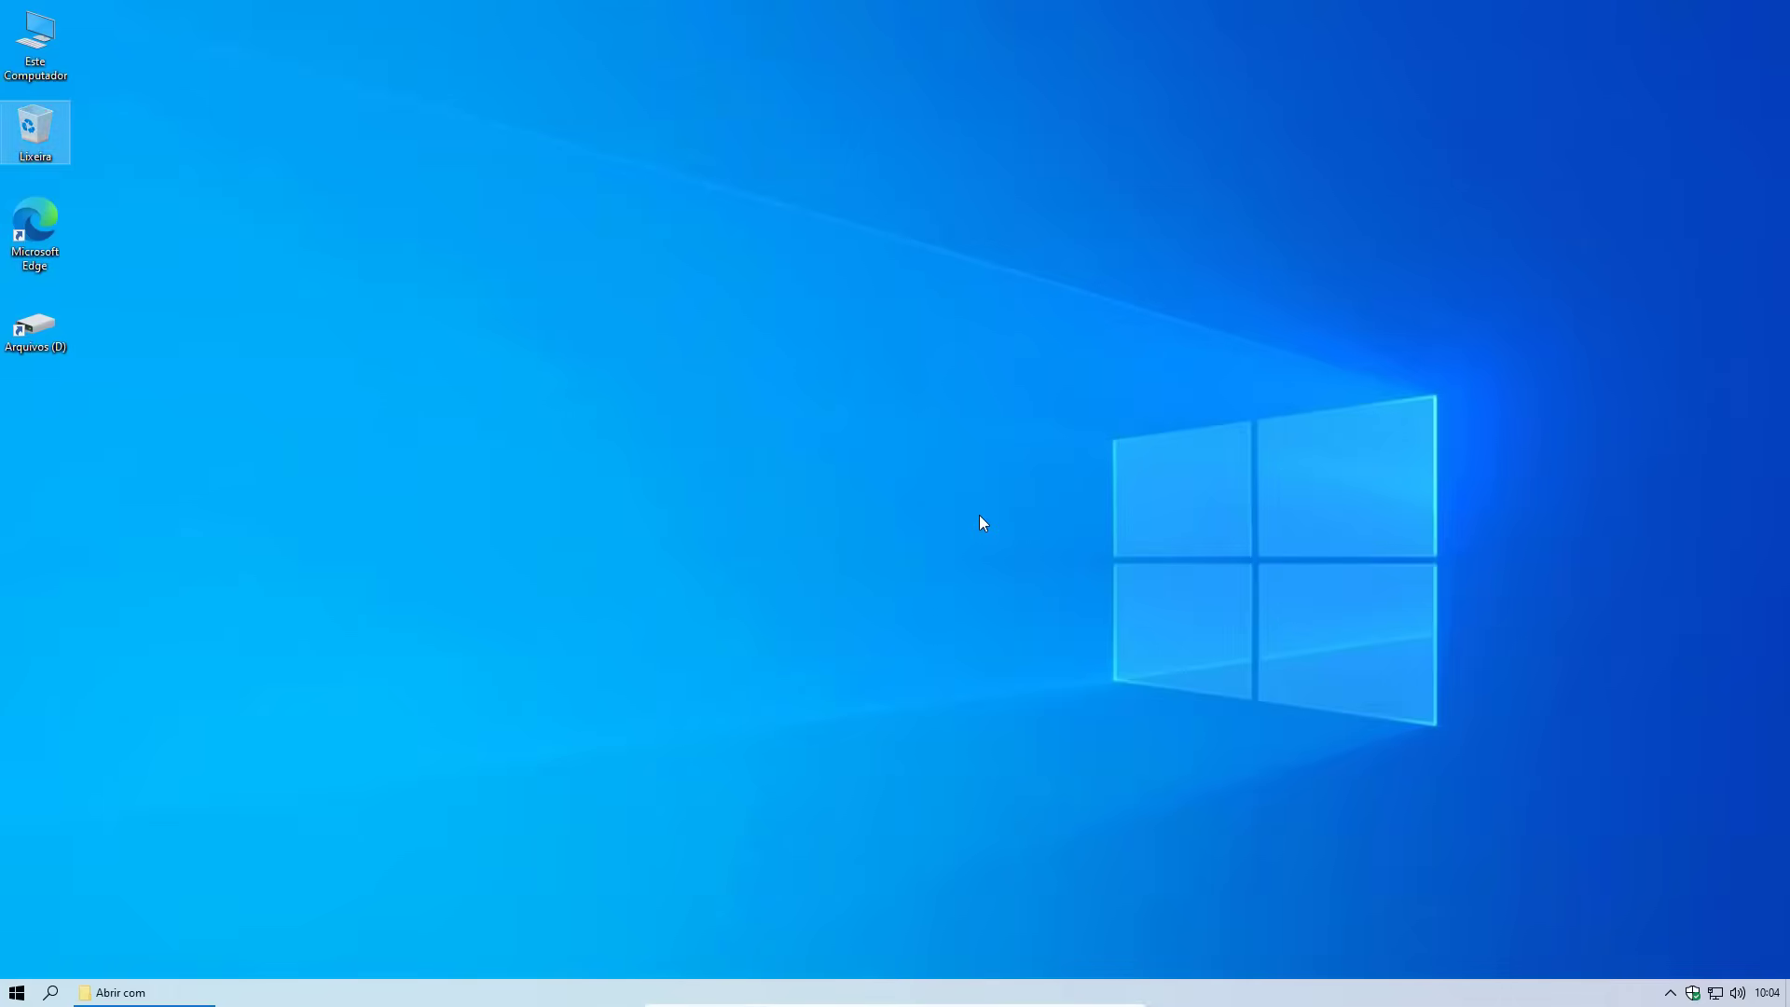
{"action": "left_click", "coordinate": [979, 515]}
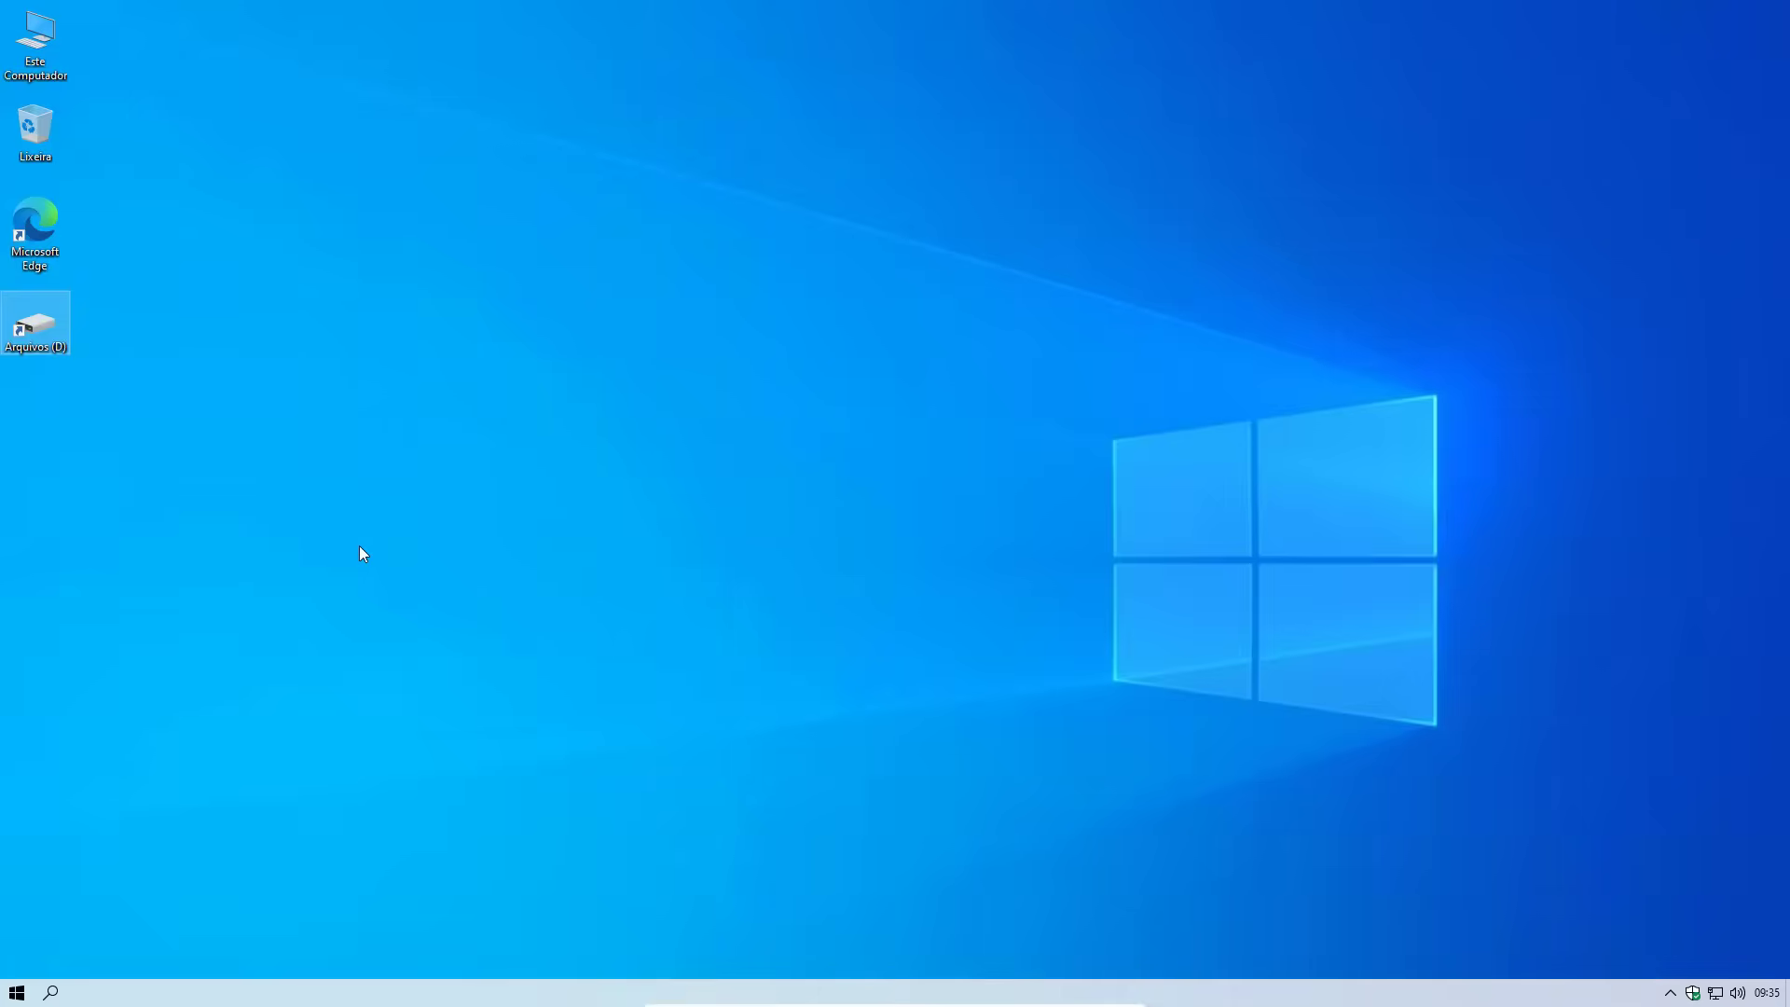
Pin Painel de Controle and Meu computador from the Sistema do Windows folder to Start
{"action": "left_click", "coordinate": [17, 994]}
{"action": "scroll", "coordinate": [214, 713], "scroll_direction": "down", "scroll_amount": 10}
{"action": "scroll", "coordinate": [215, 712], "scroll_direction": "up", "scroll_amount": 10}
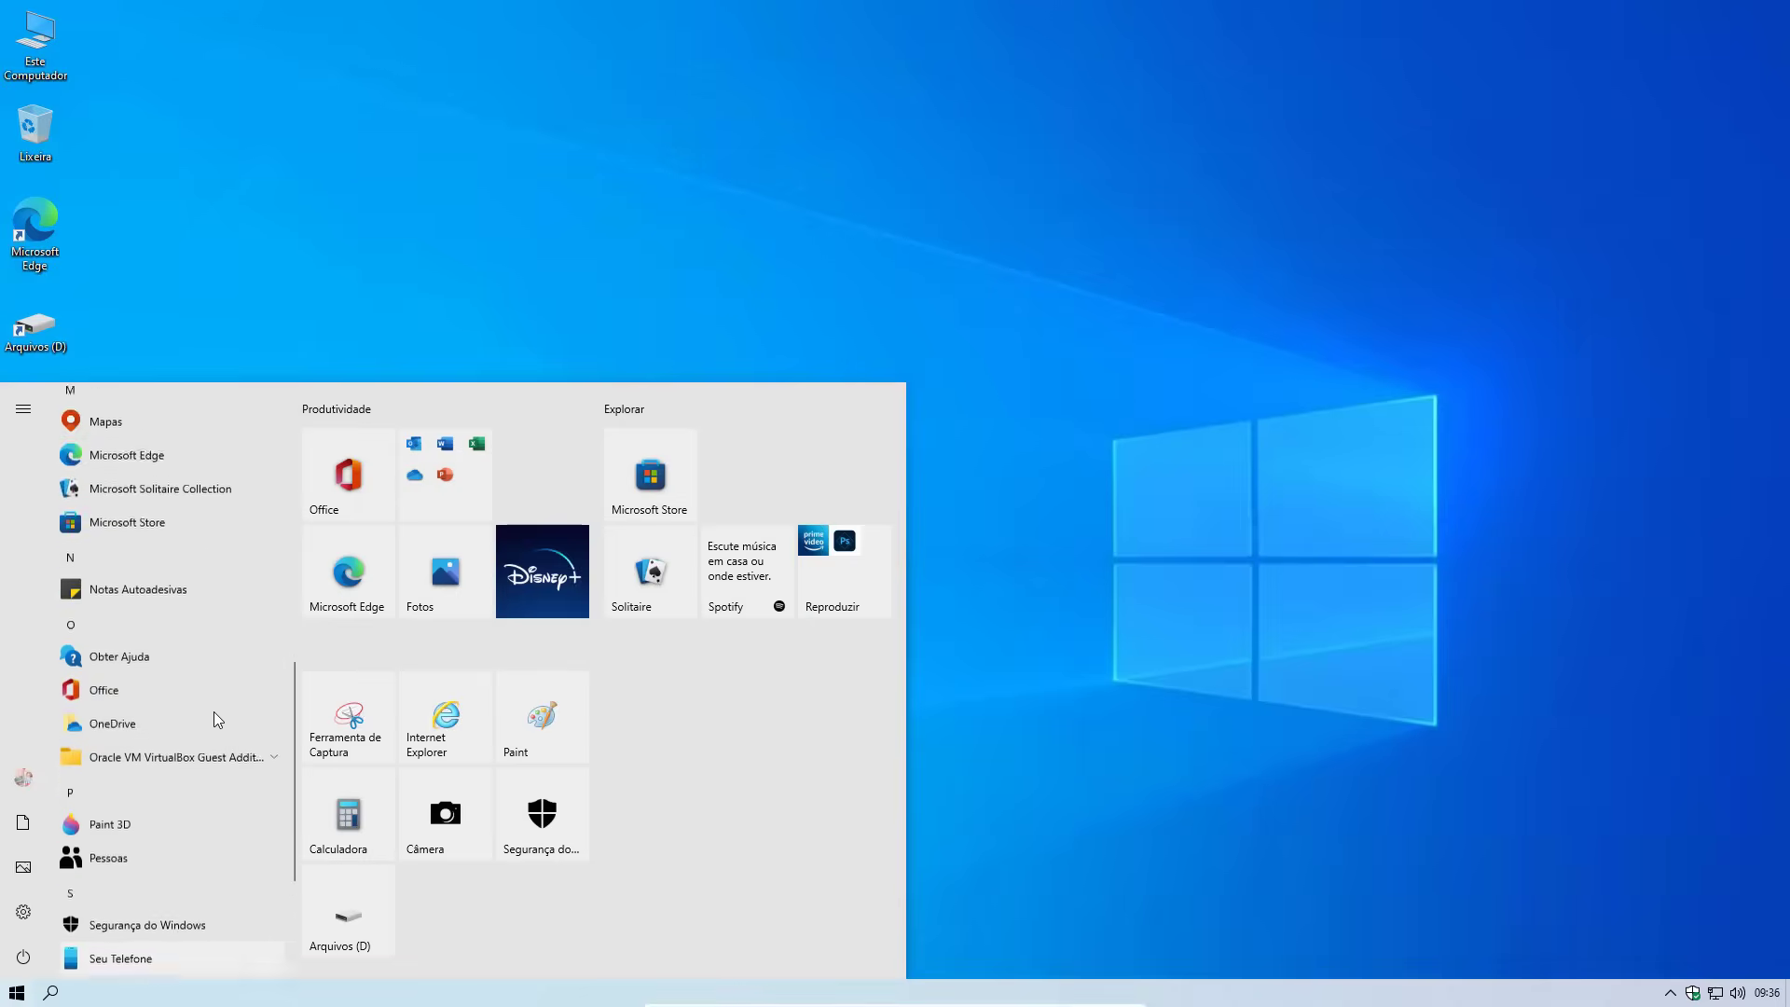
{"action": "scroll", "coordinate": [220, 703], "scroll_direction": "down", "scroll_amount": 10}
{"action": "left_click", "coordinate": [241, 608]}
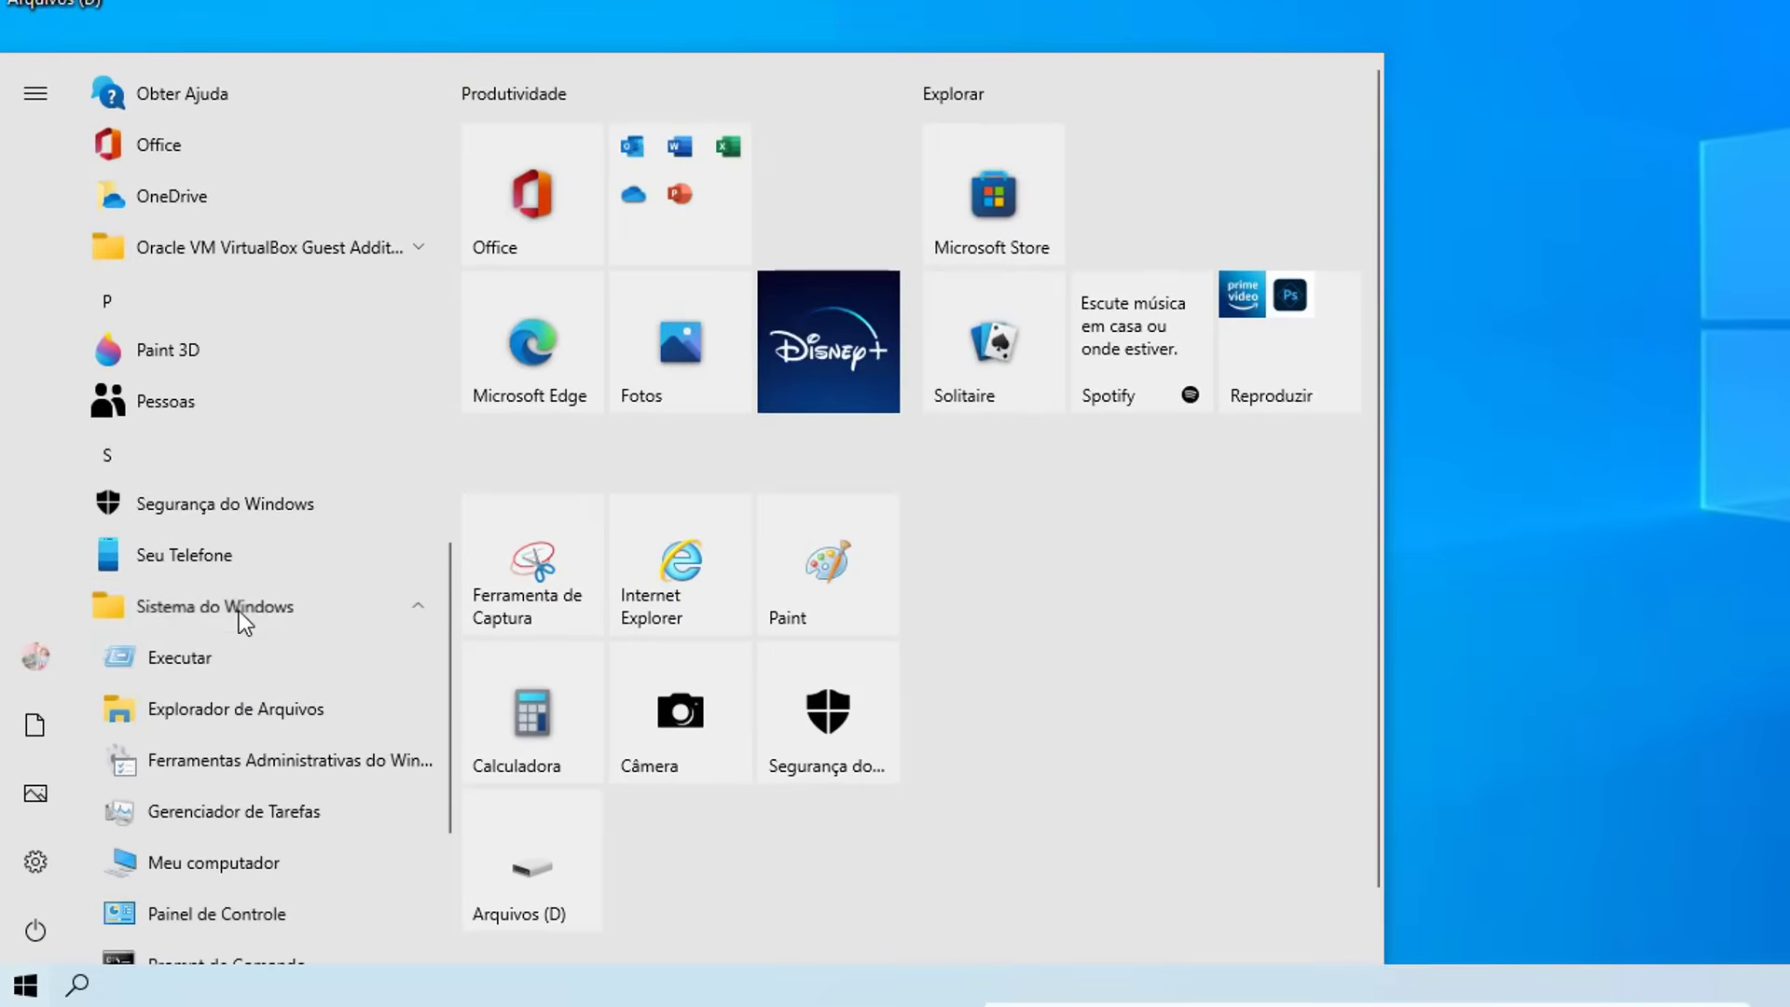
{"action": "scroll", "coordinate": [233, 616], "scroll_direction": "down", "scroll_amount": 3}
{"action": "scroll", "coordinate": [227, 619], "scroll_direction": "down", "scroll_amount": 1}
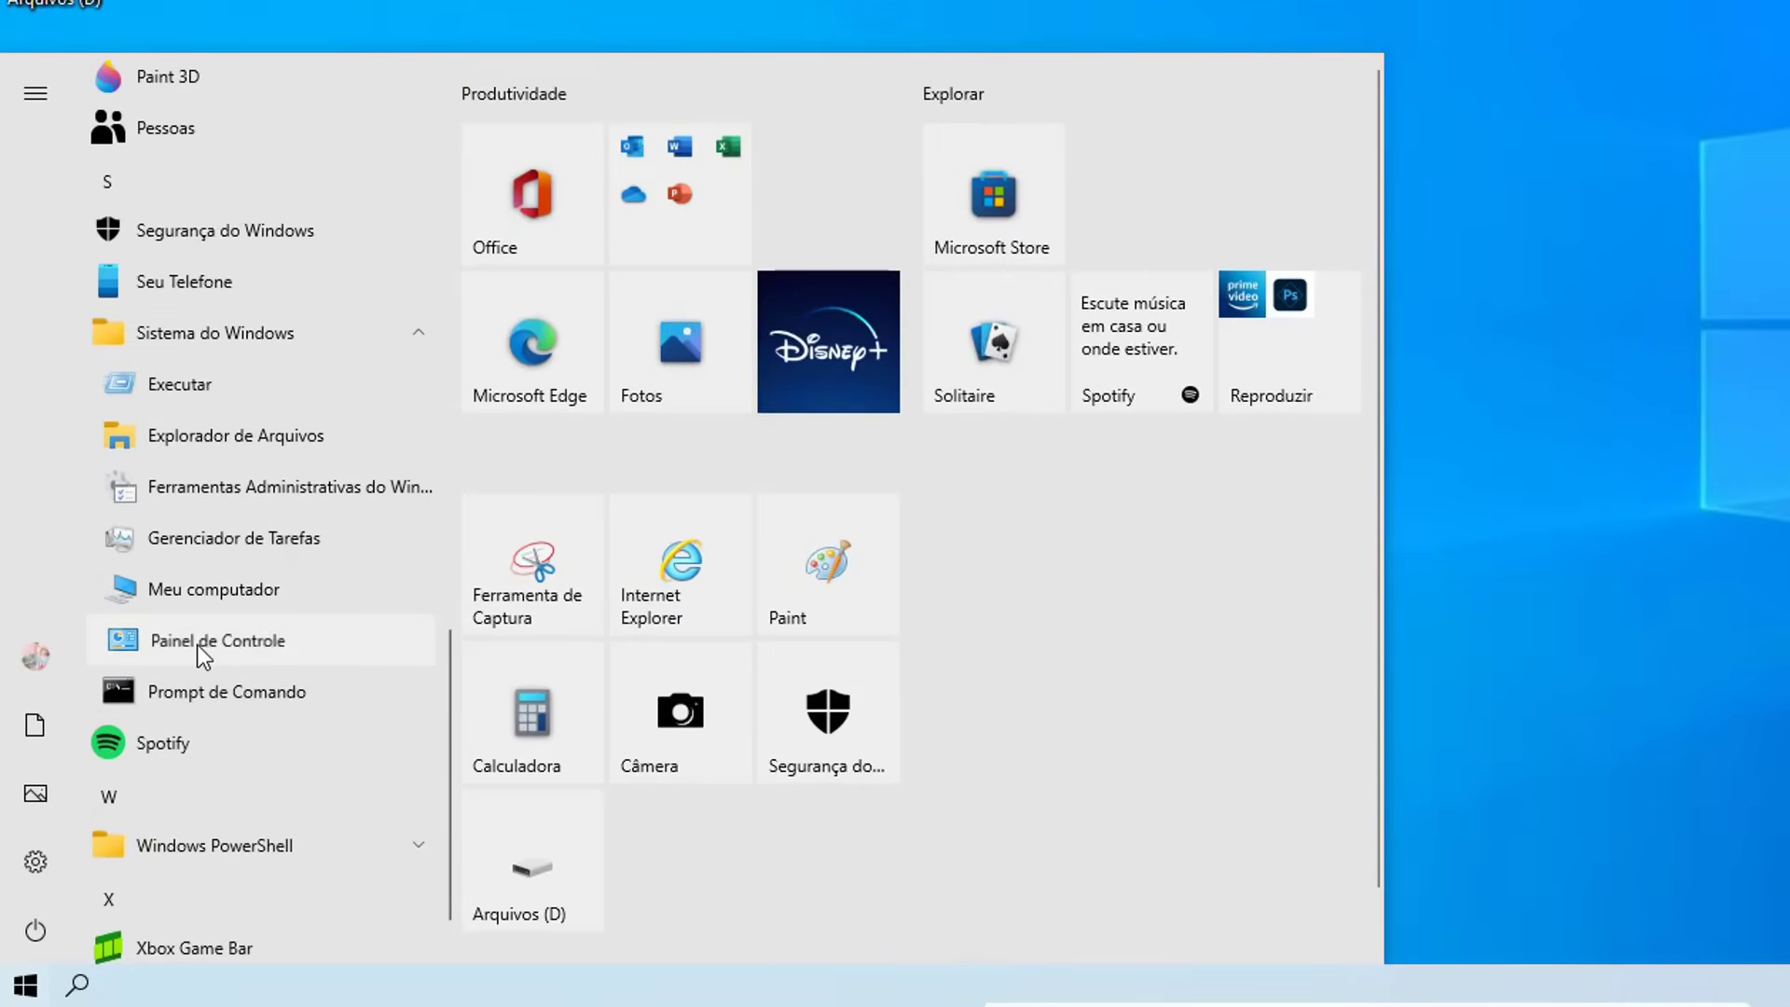
{"action": "right_click", "coordinate": [198, 644]}
{"action": "left_click", "coordinate": [315, 675]}
{"action": "right_click", "coordinate": [194, 595]}
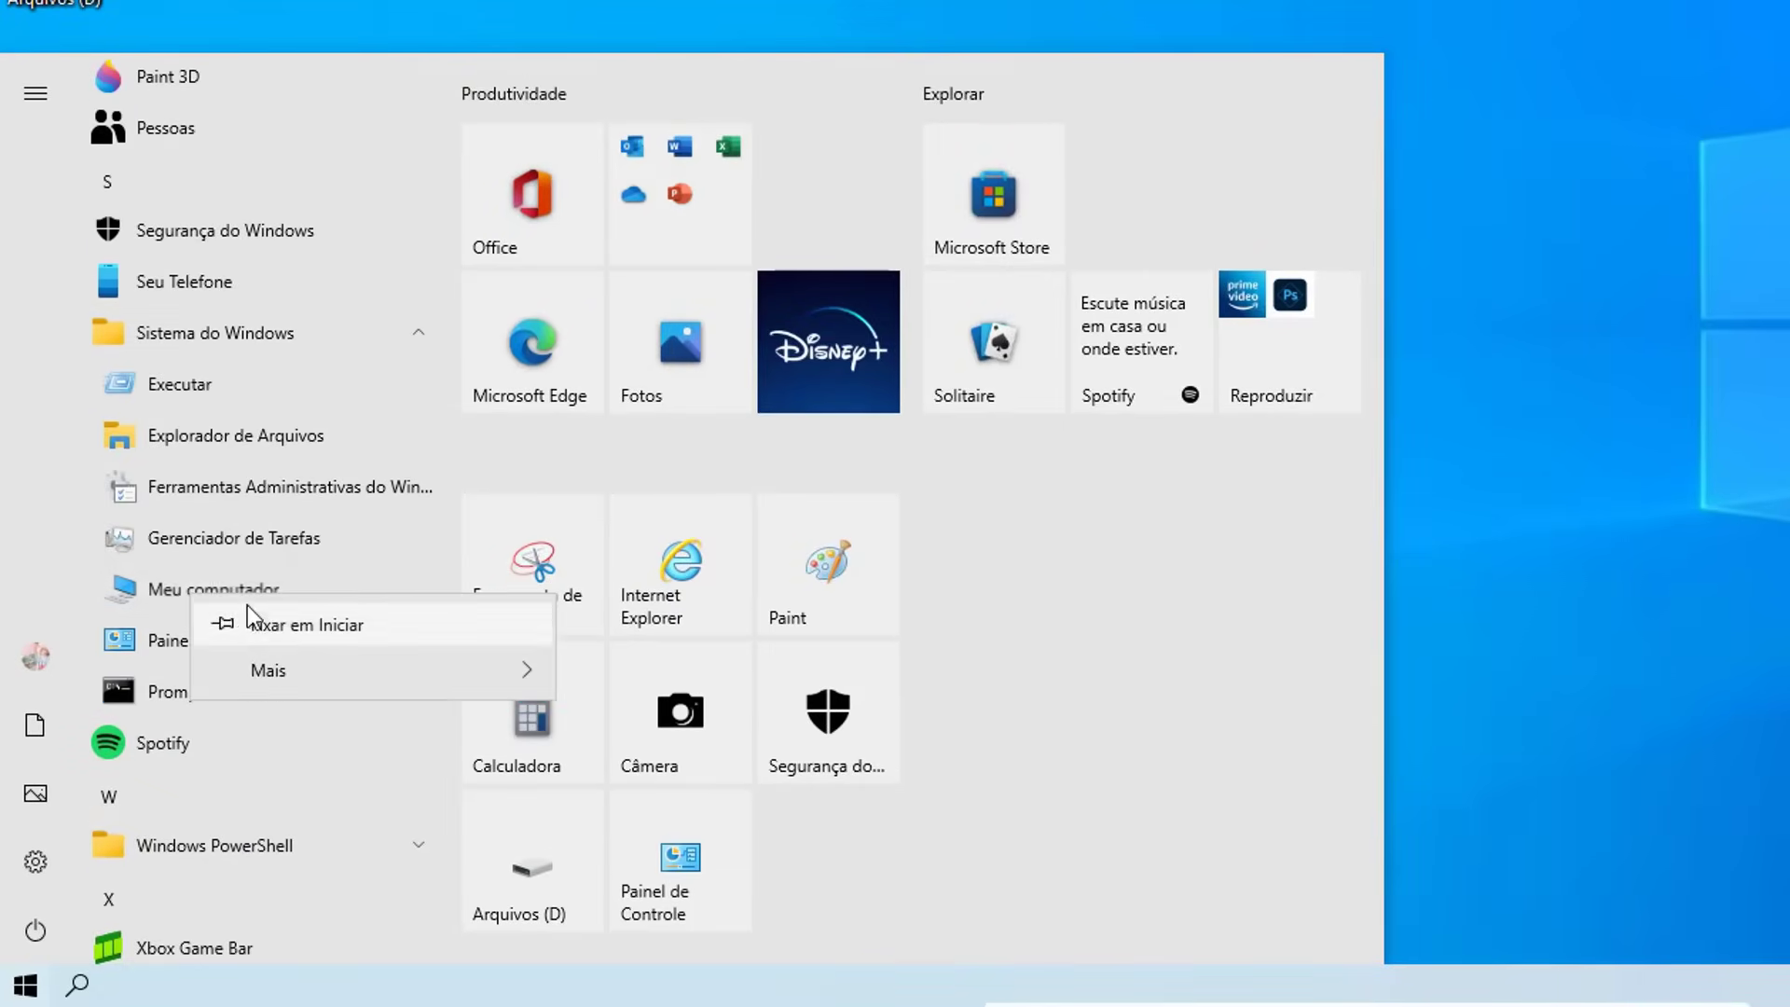
{"action": "left_click", "coordinate": [251, 621]}
In Painel de Controle, set the Controle de Conta de Usuário notification level to Nunca notificar and confirm the change
{"action": "left_click", "coordinate": [669, 859]}
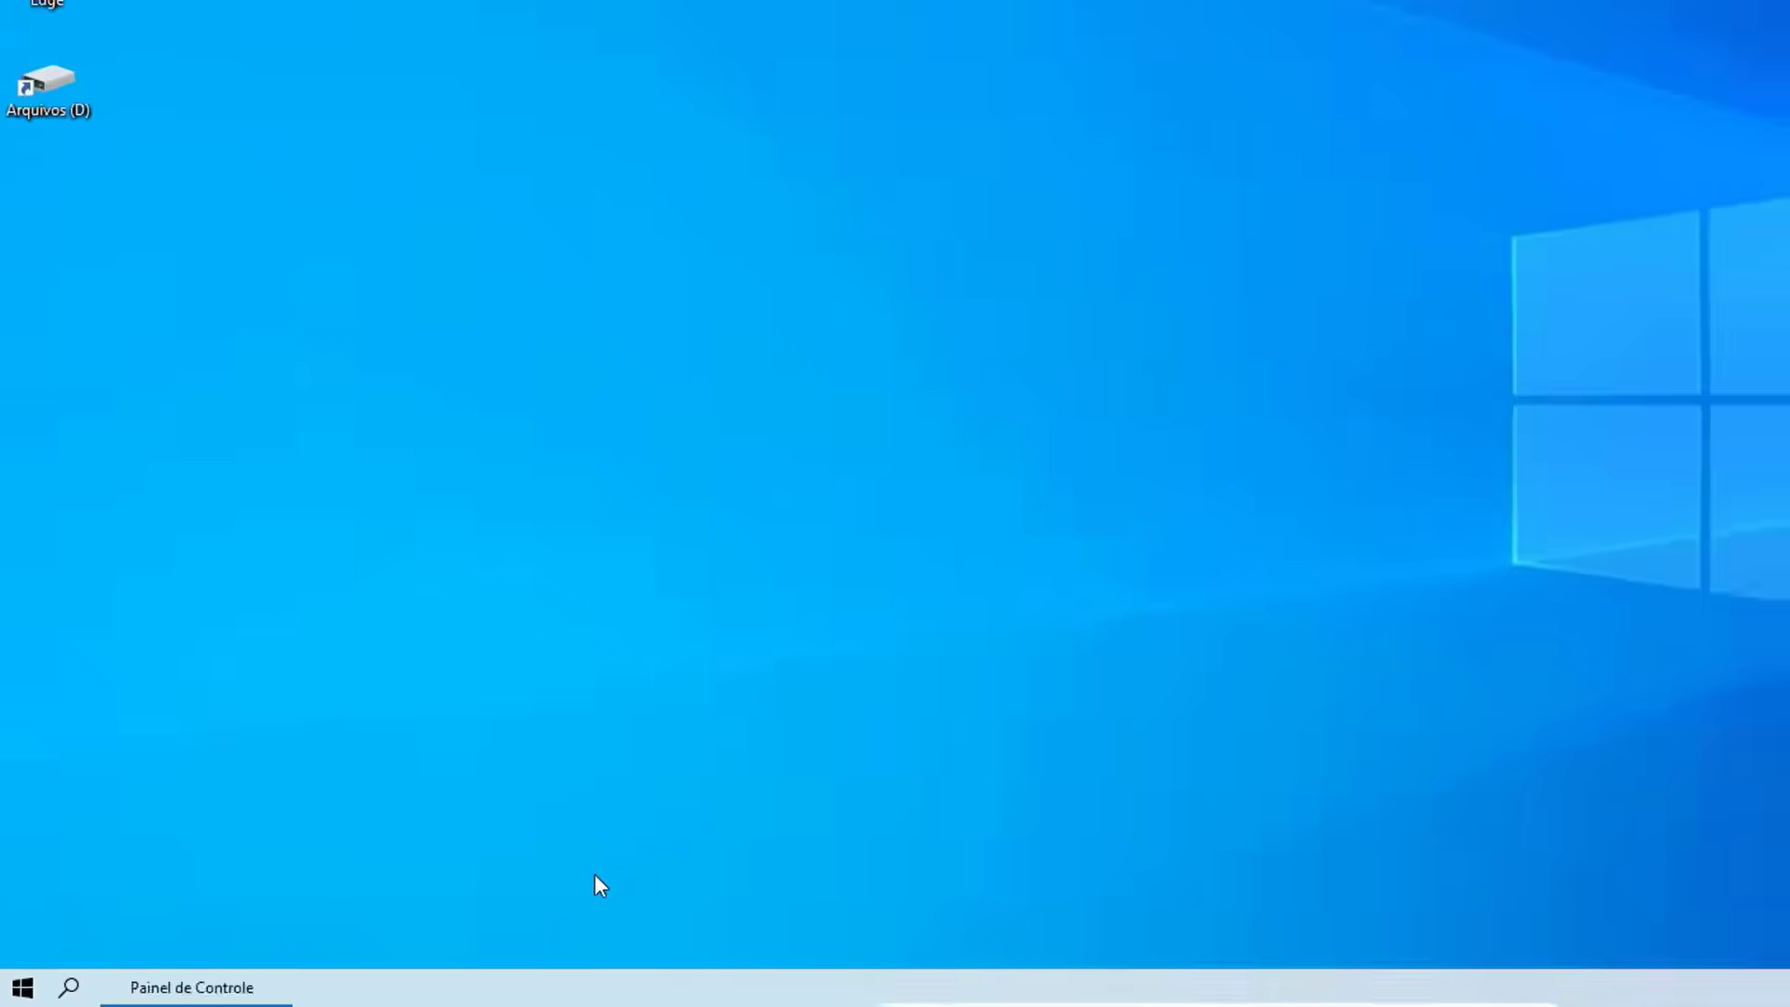
{"action": "left_click", "coordinate": [676, 137]}
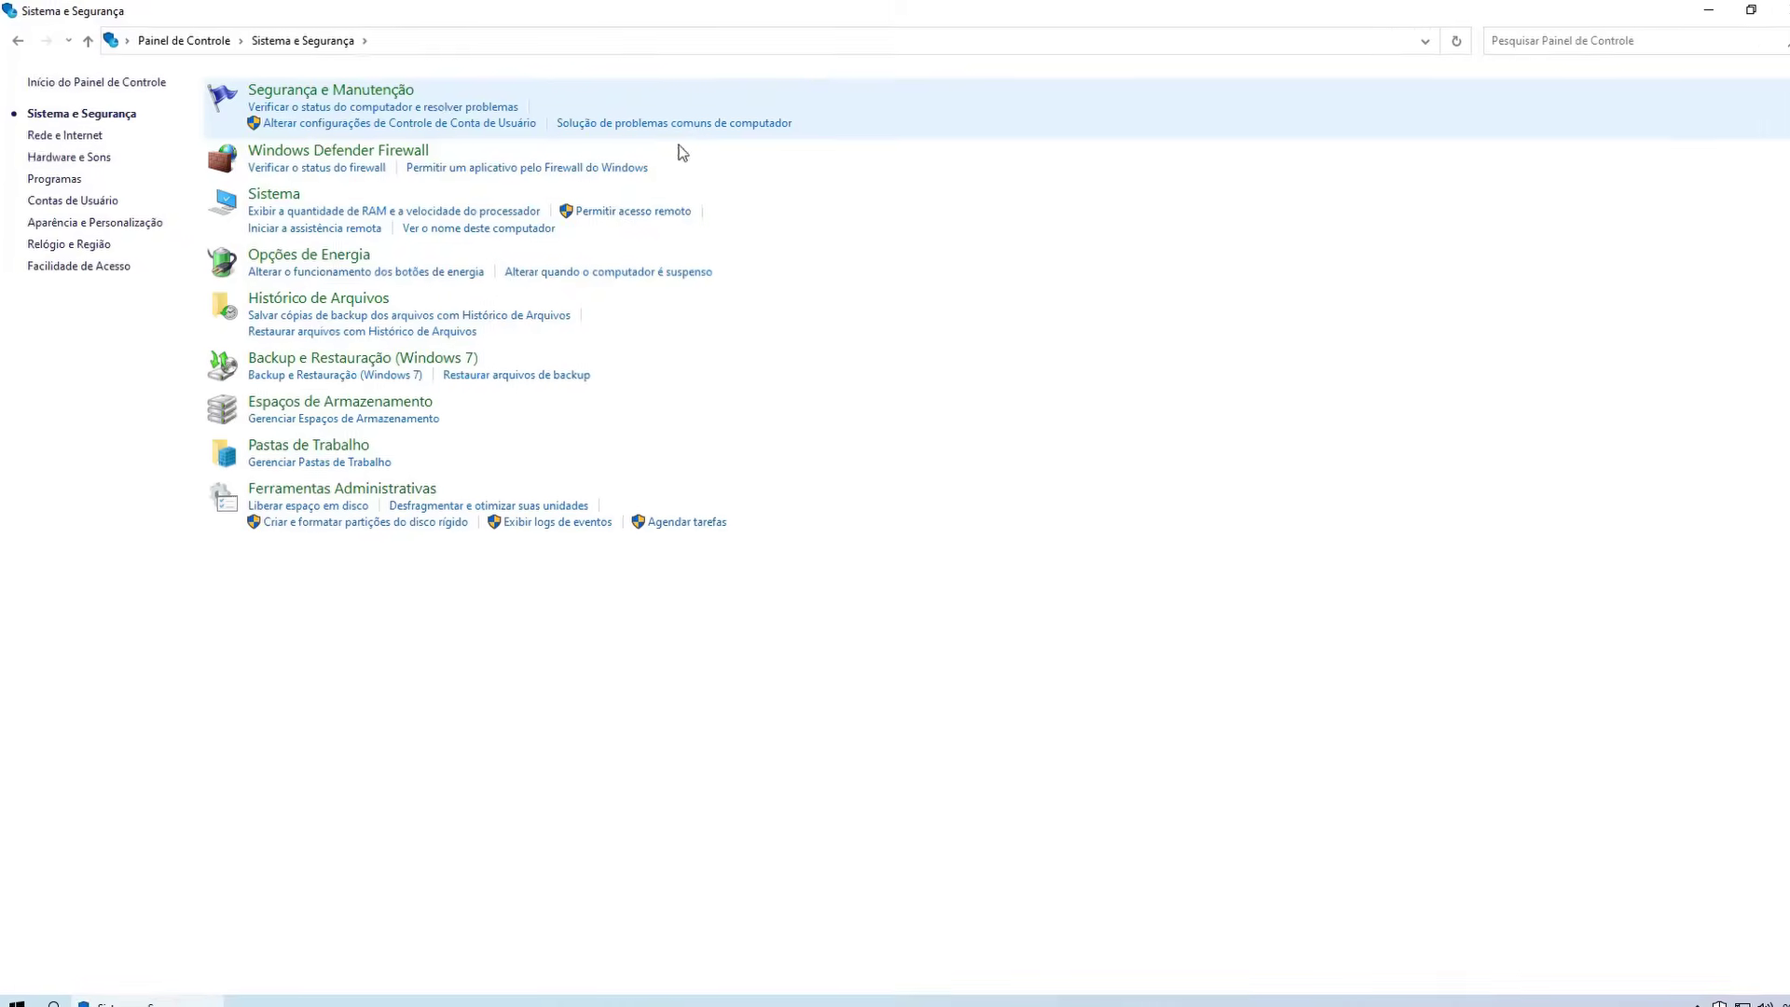
{"action": "left_click", "coordinate": [656, 182]}
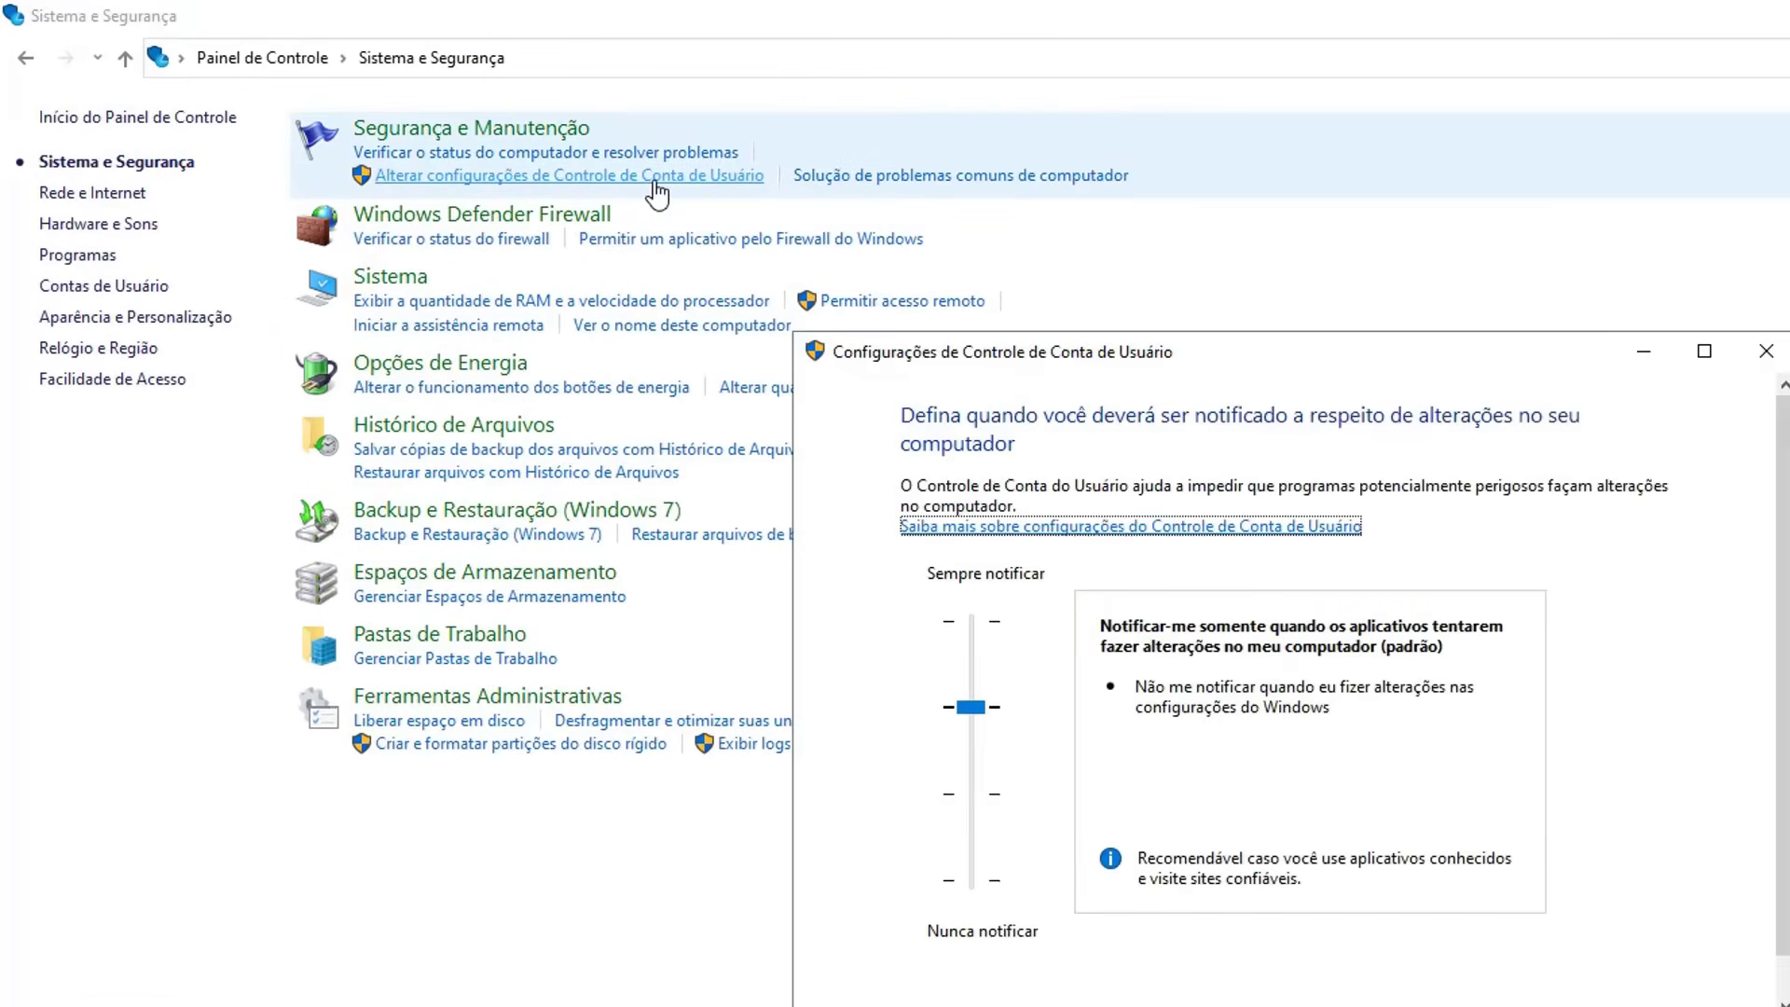
{"action": "left_click", "coordinate": [673, 608]}
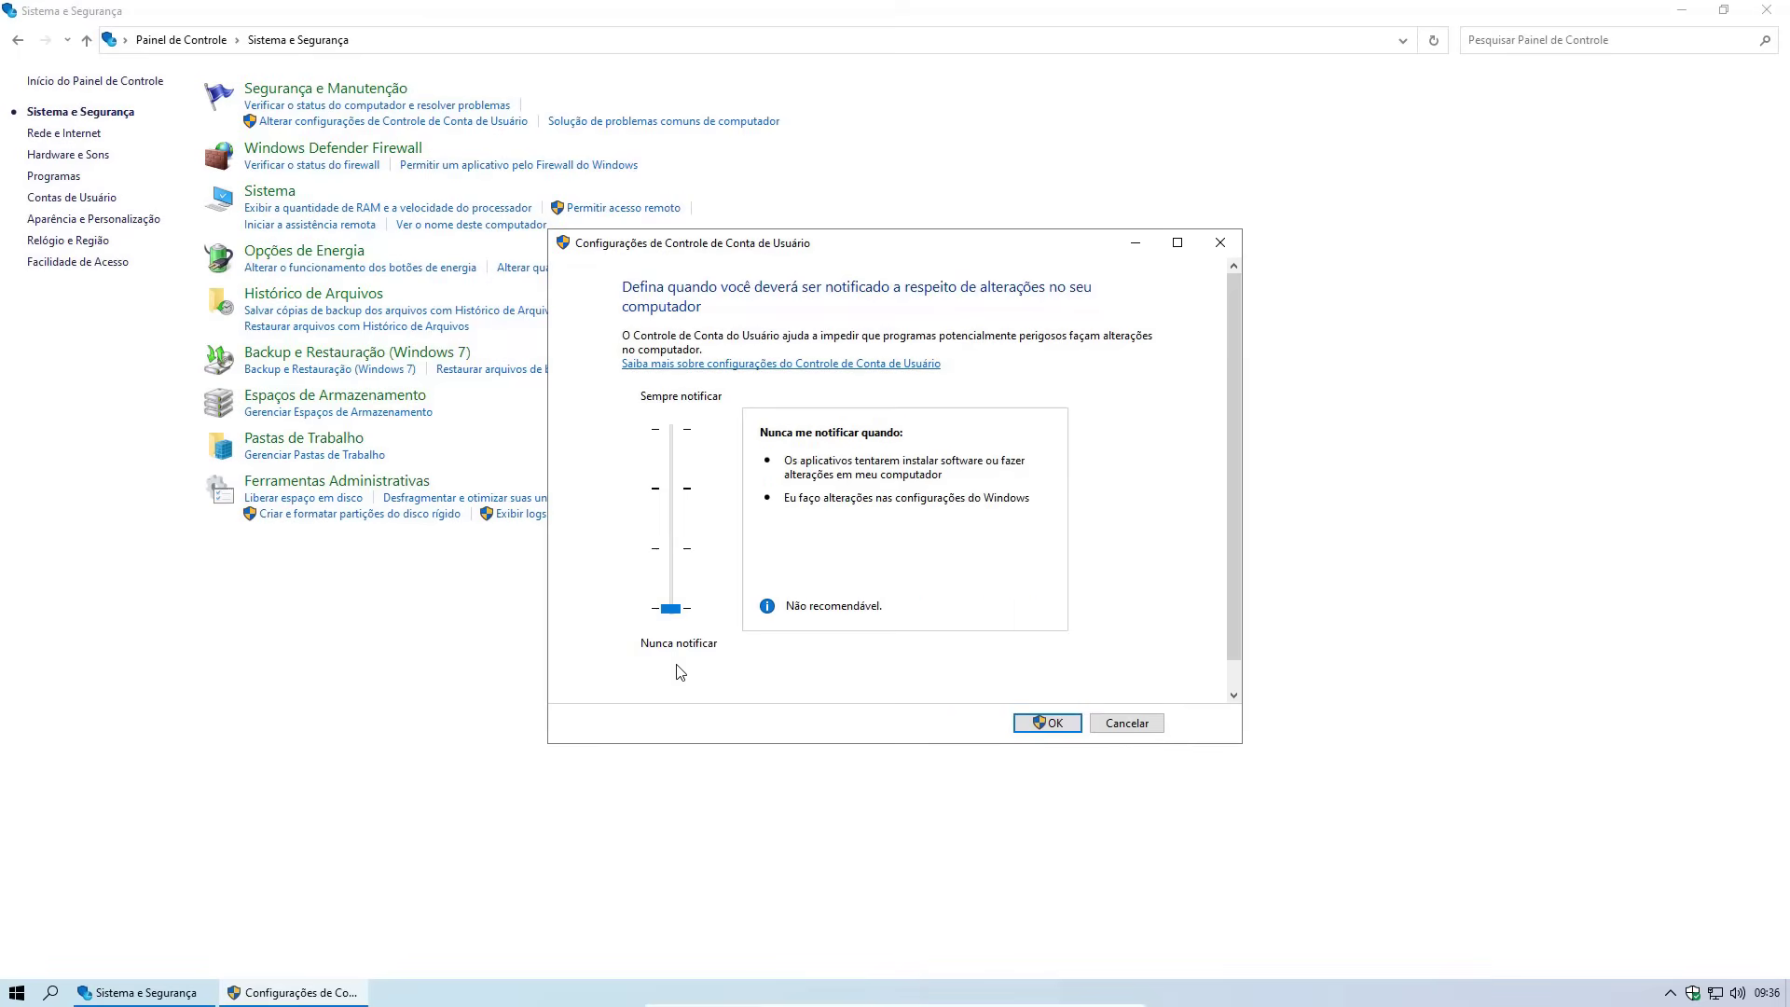
{"action": "left_click", "coordinate": [1048, 722]}
{"action": "left_click", "coordinate": [813, 617]}
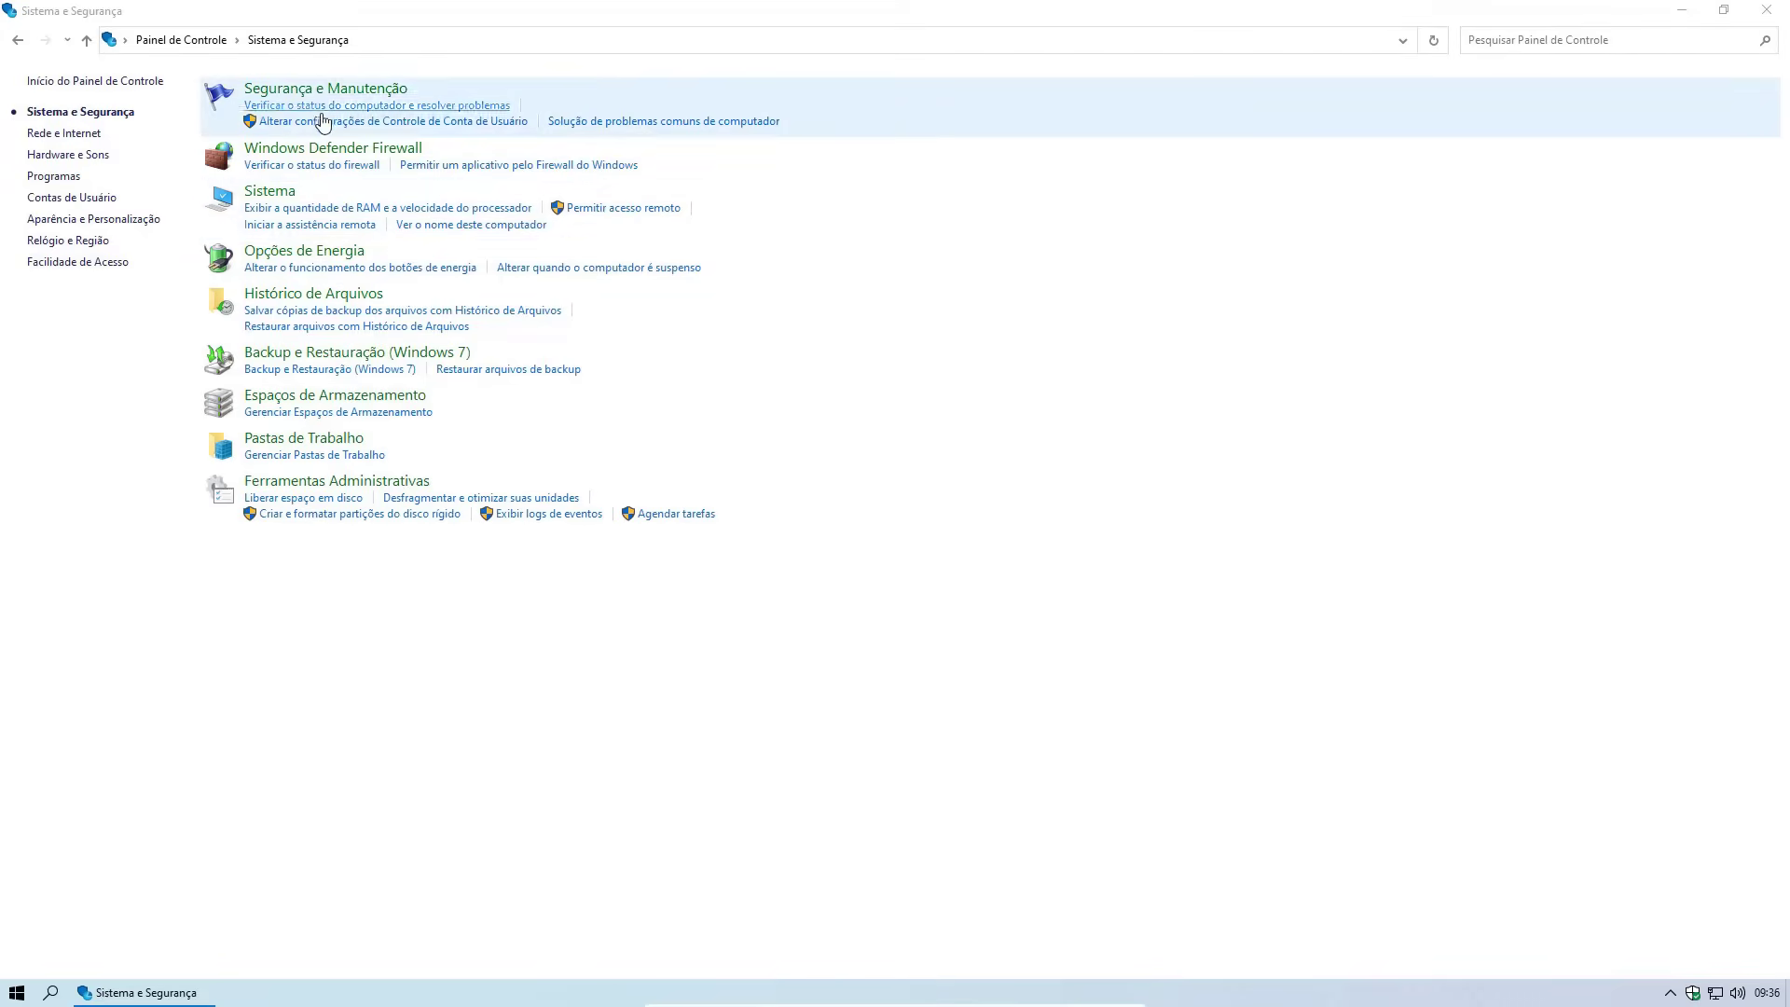
{"action": "left_click", "coordinate": [580, 639]}
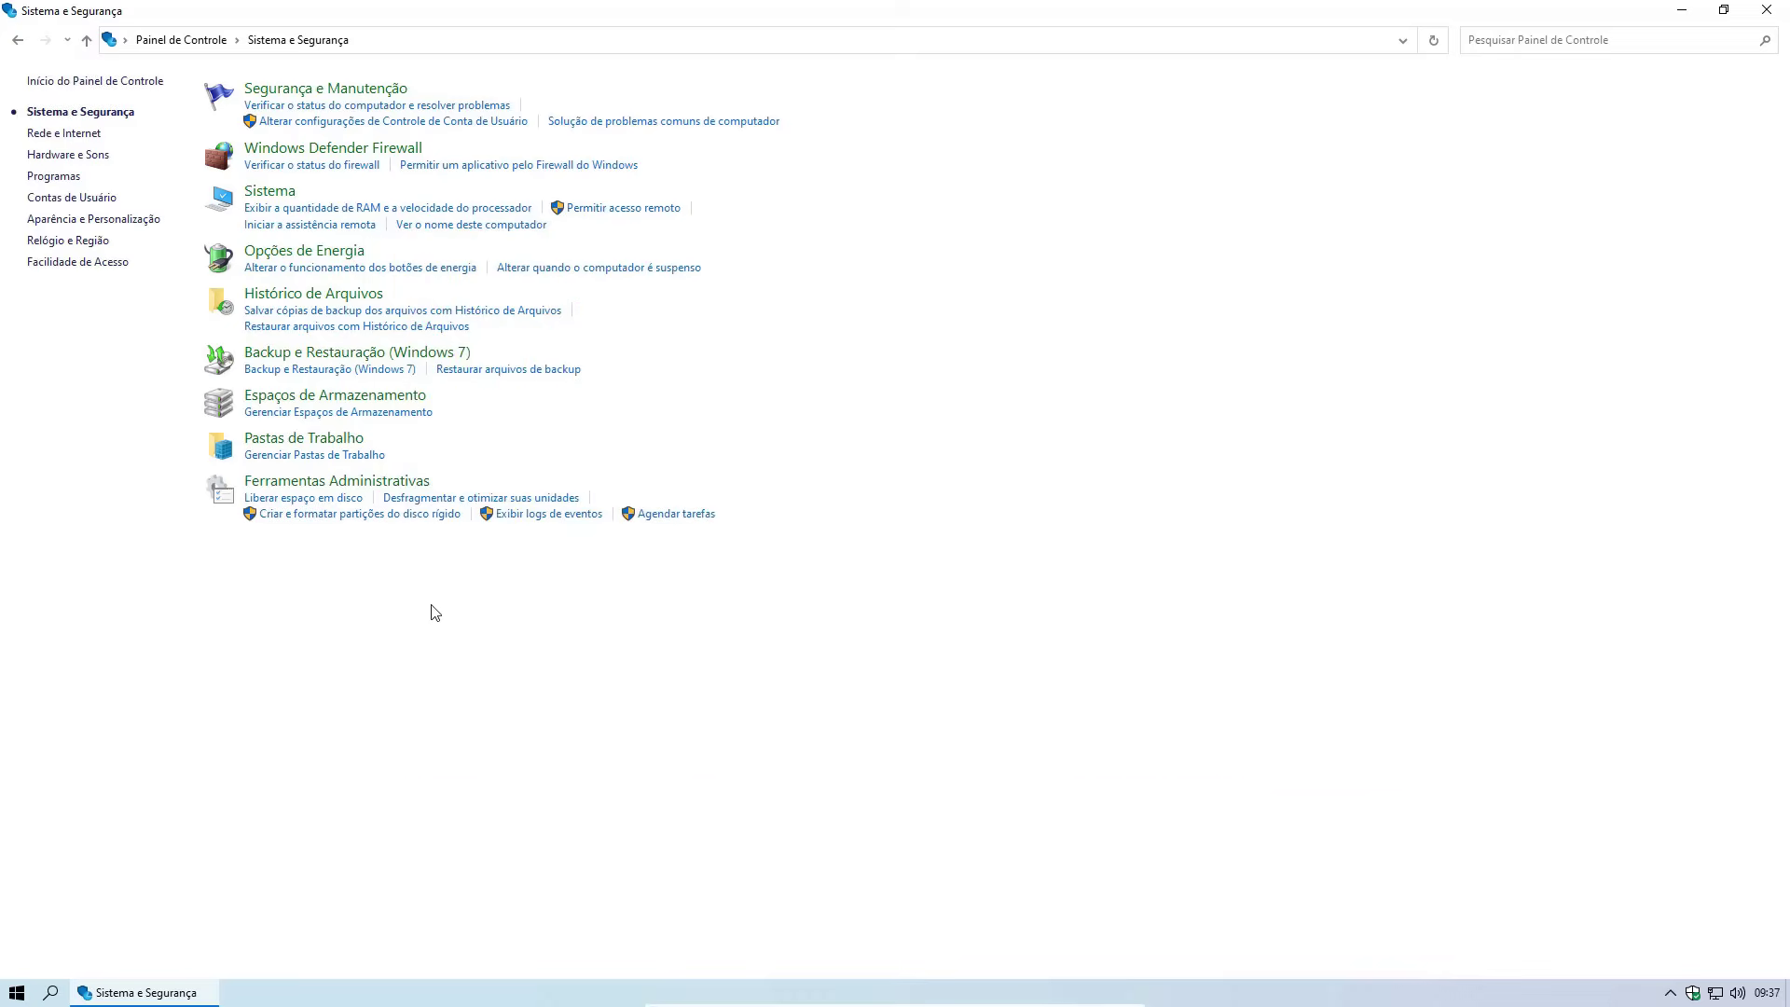
Pin Dispositivos e Impressoras from the Hardware e Sons category to Start
{"action": "left_click", "coordinate": [187, 40]}
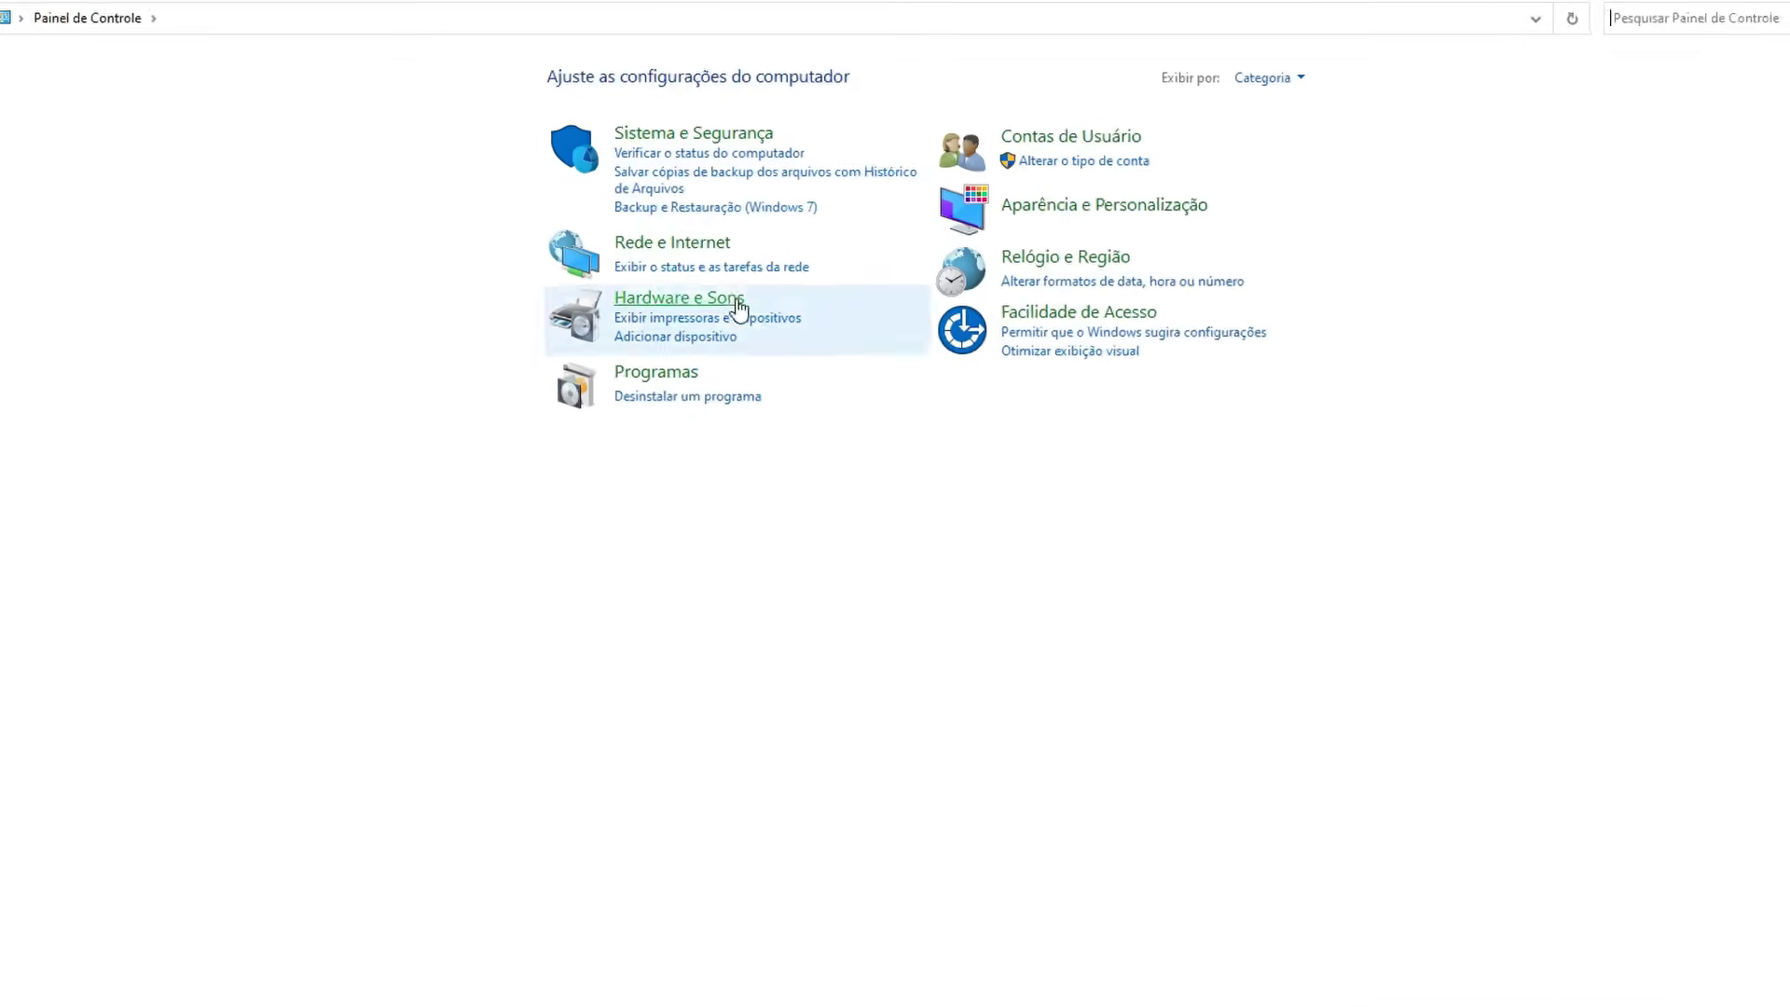
{"action": "left_click", "coordinate": [713, 292]}
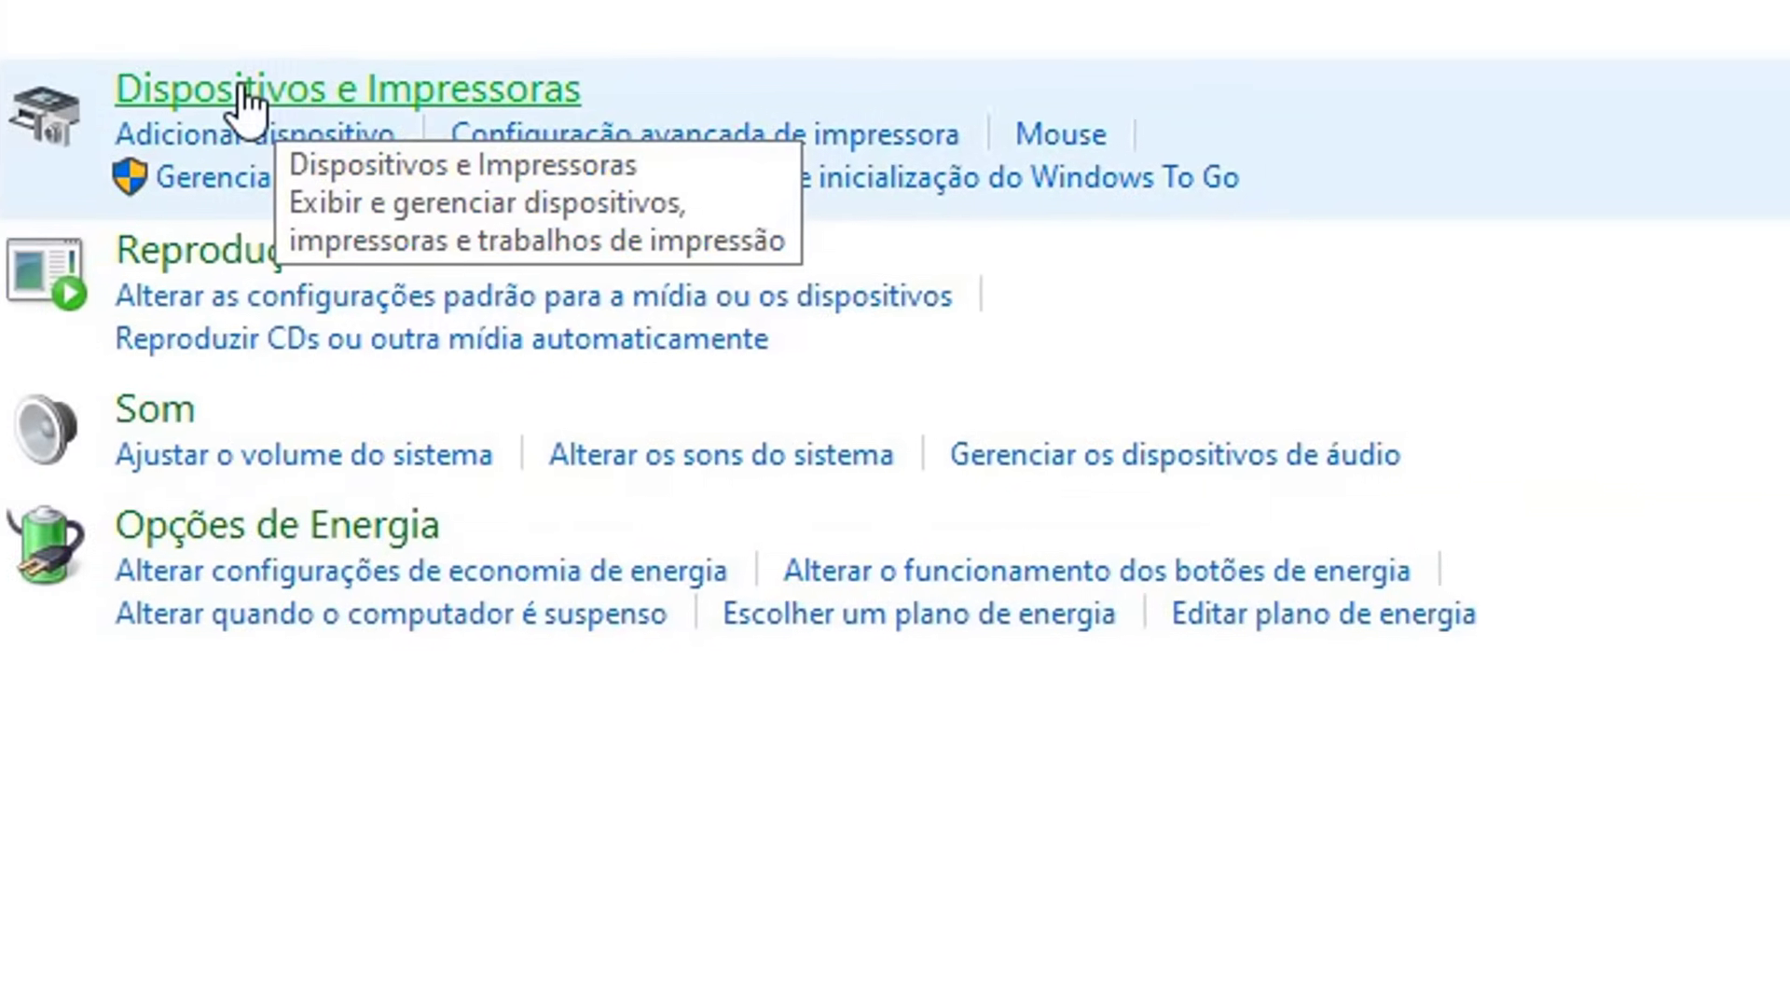
{"action": "right_click", "coordinate": [233, 89]}
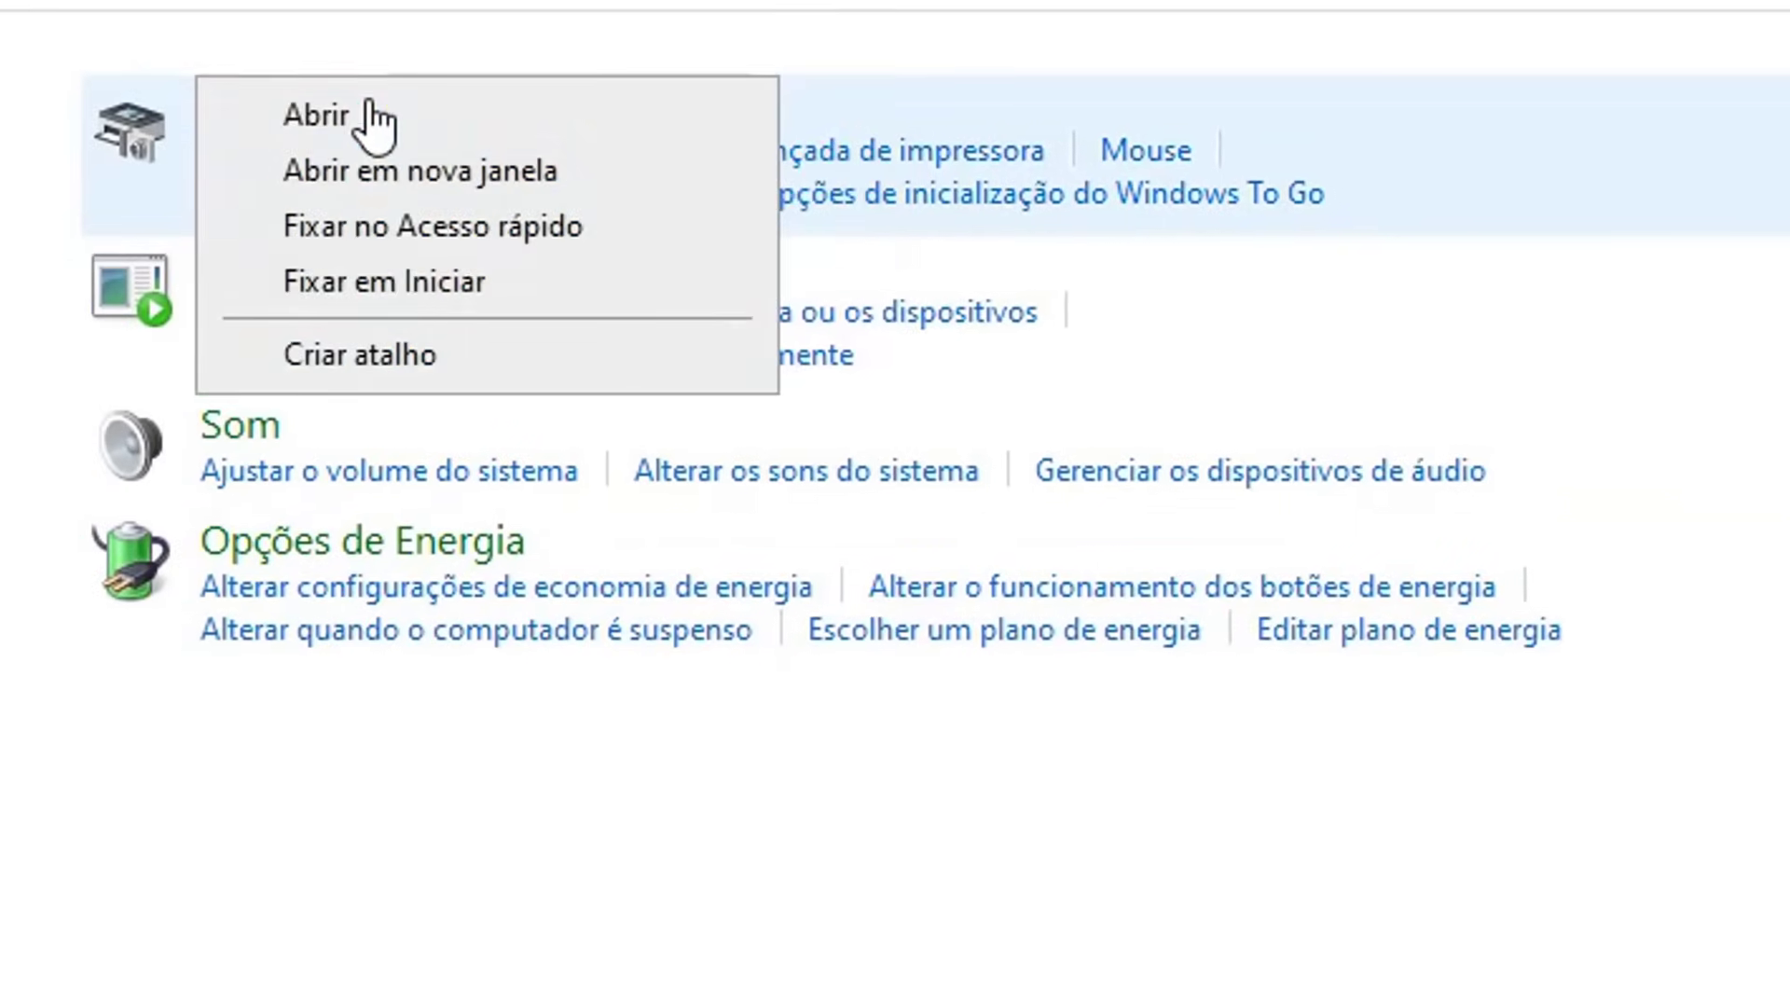
{"action": "left_click", "coordinate": [436, 284]}
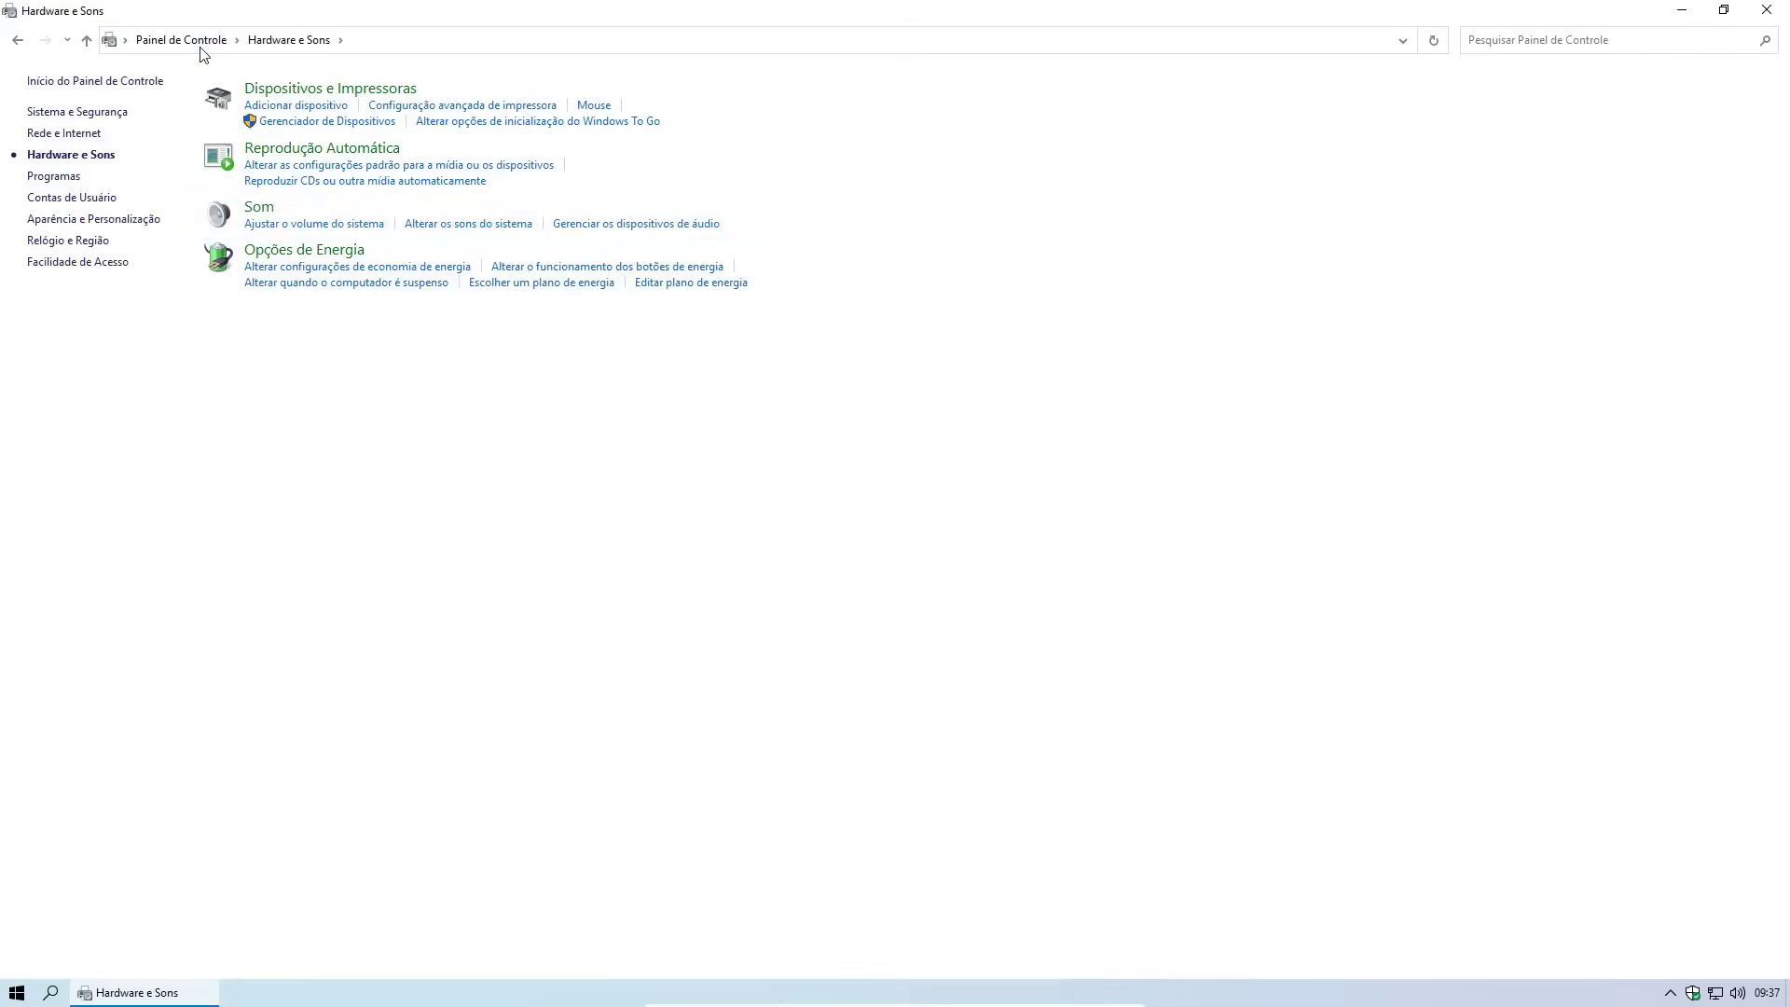
Uninstall Microsoft OneDrive from the installed programs in Programas e Recursos
{"action": "left_click", "coordinate": [201, 40]}
{"action": "left_click", "coordinate": [720, 361]}
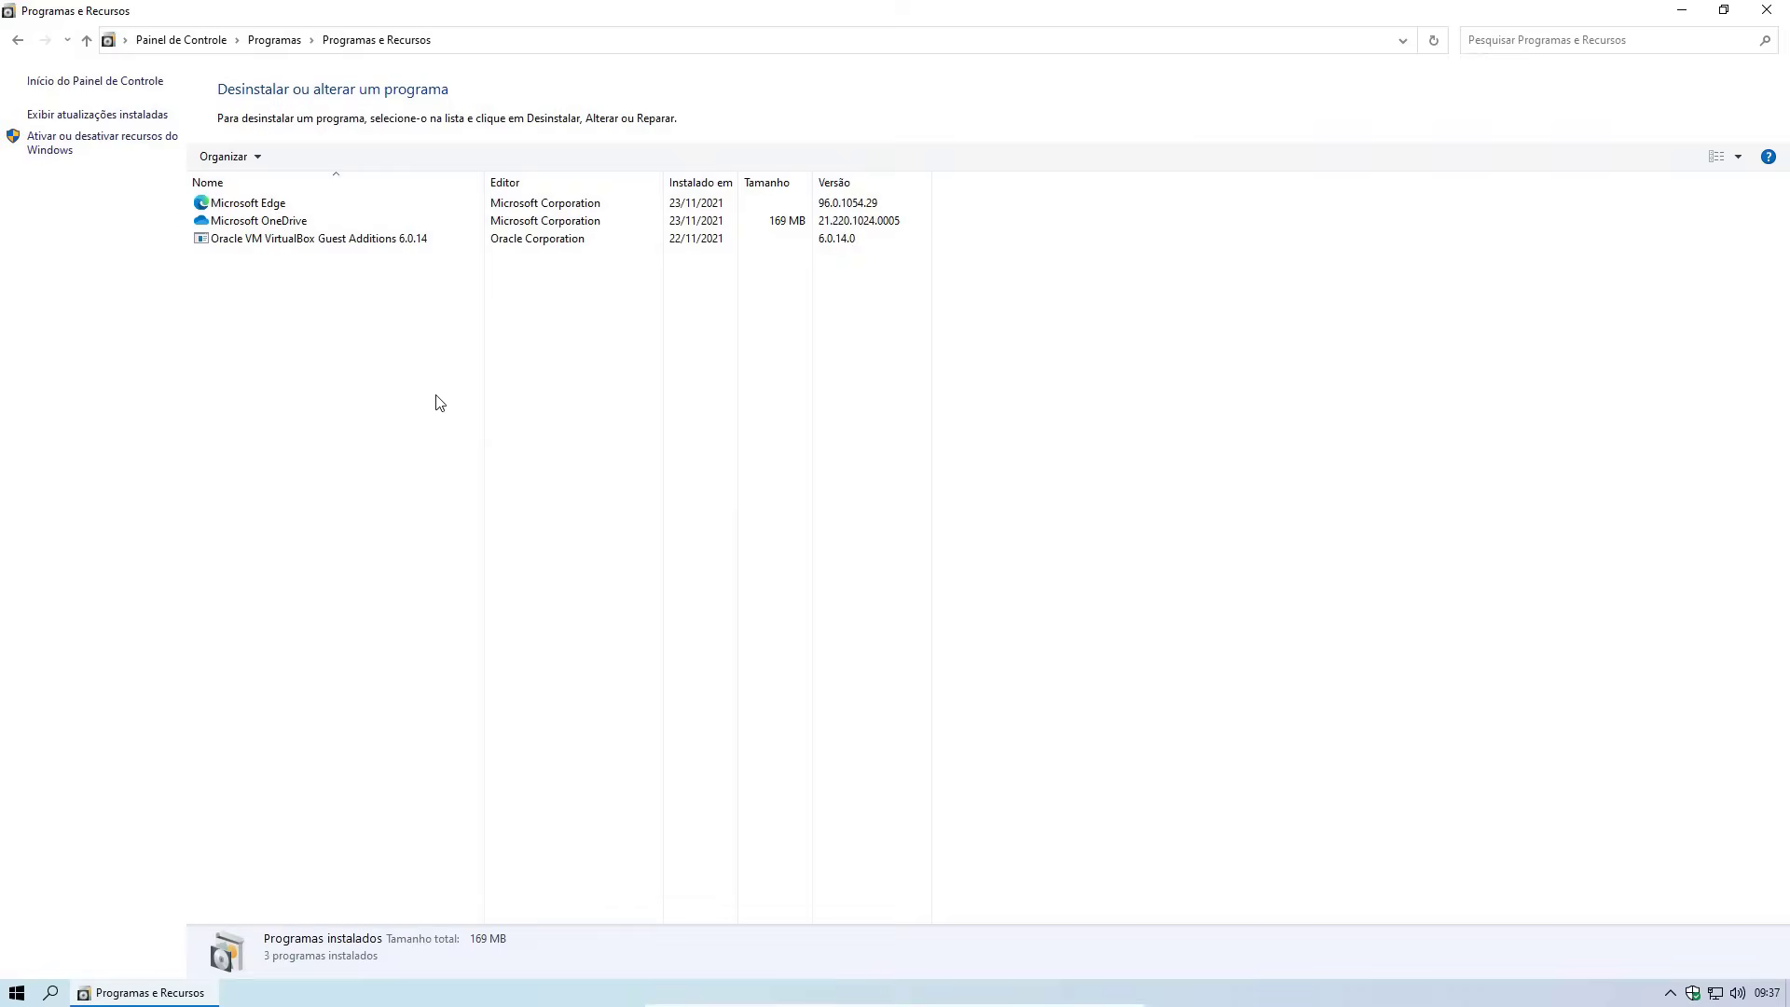
{"action": "left_click", "coordinate": [270, 221]}
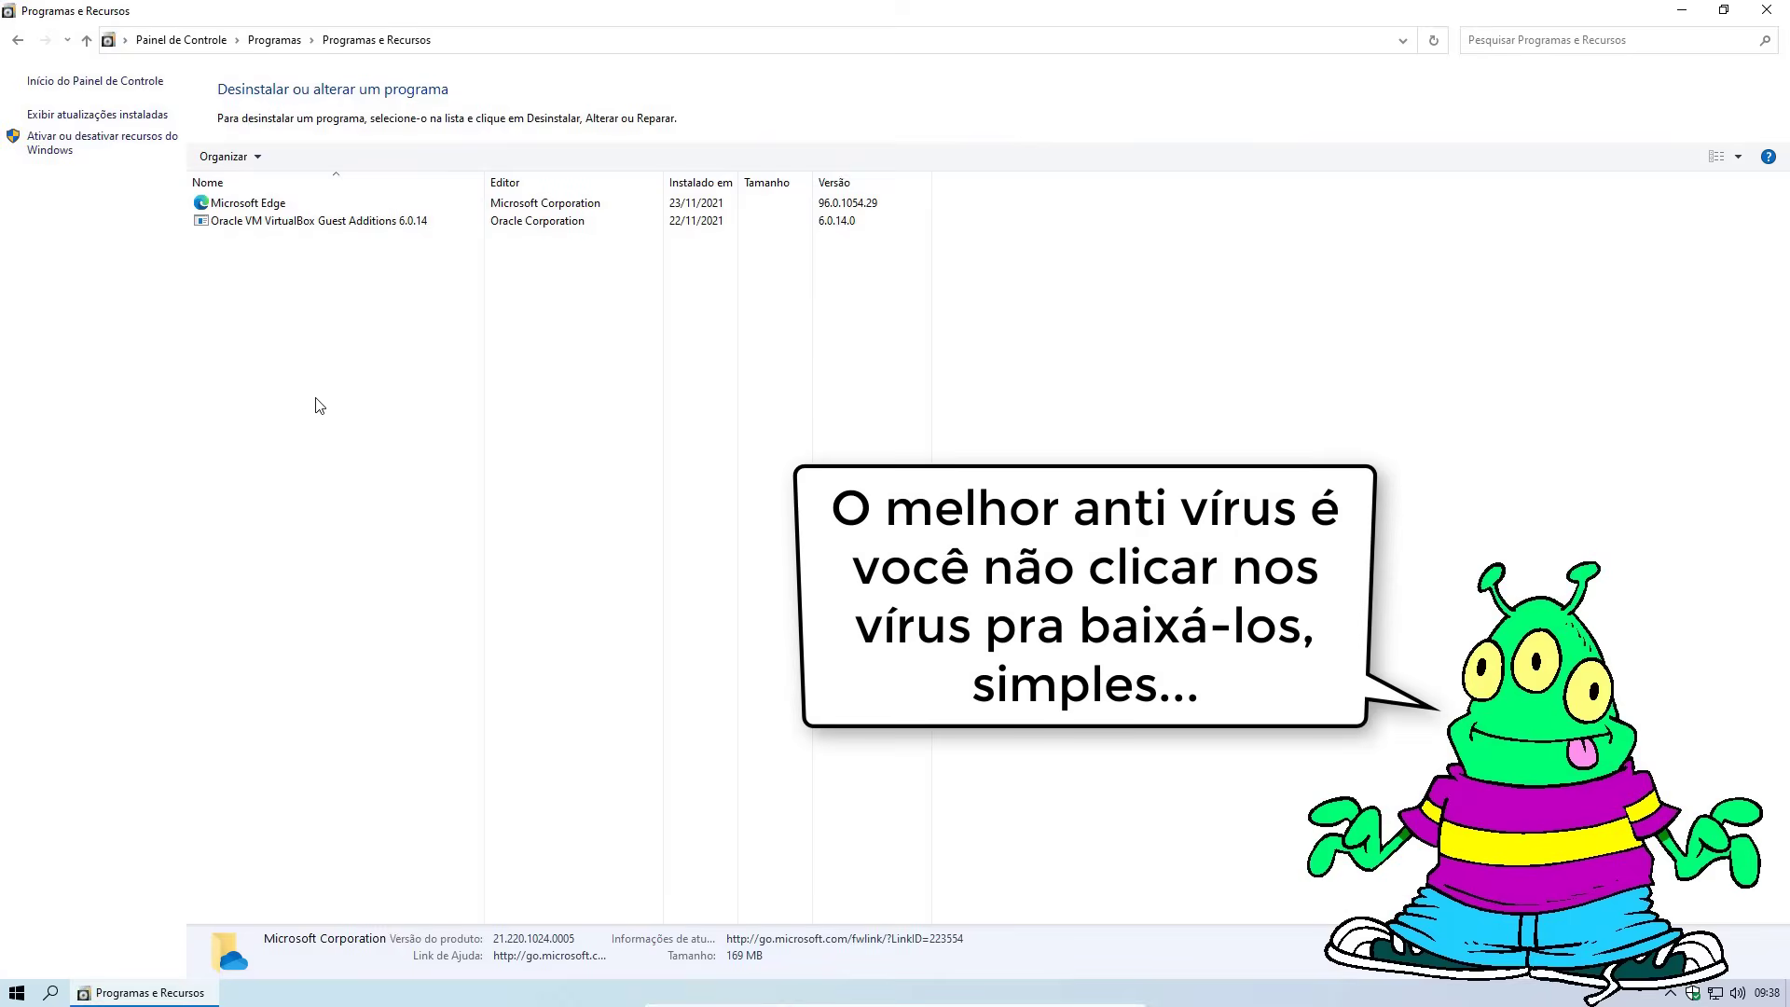
Check which actions are available for Microsoft Edge among the installed programs and close Programas e Recursos
{"action": "right_click", "coordinate": [234, 280]}
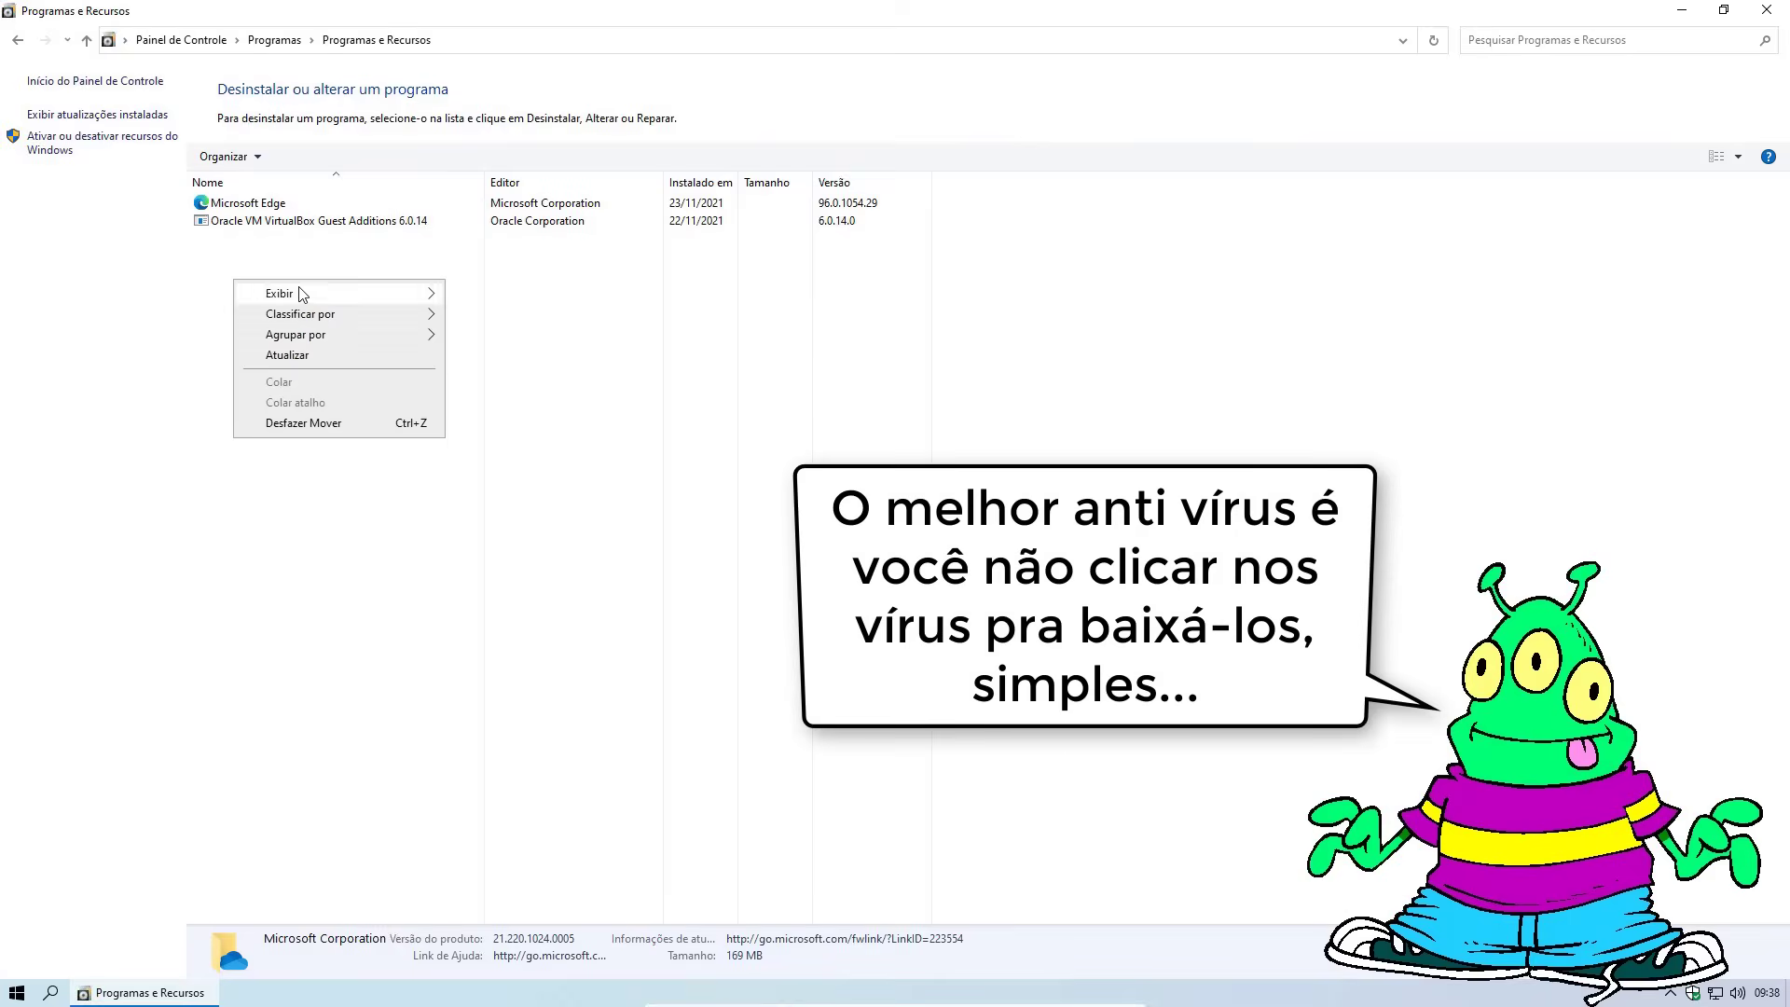
{"action": "left_click", "coordinate": [229, 222]}
{"action": "right_click", "coordinate": [228, 222]}
{"action": "right_click", "coordinate": [235, 203]}
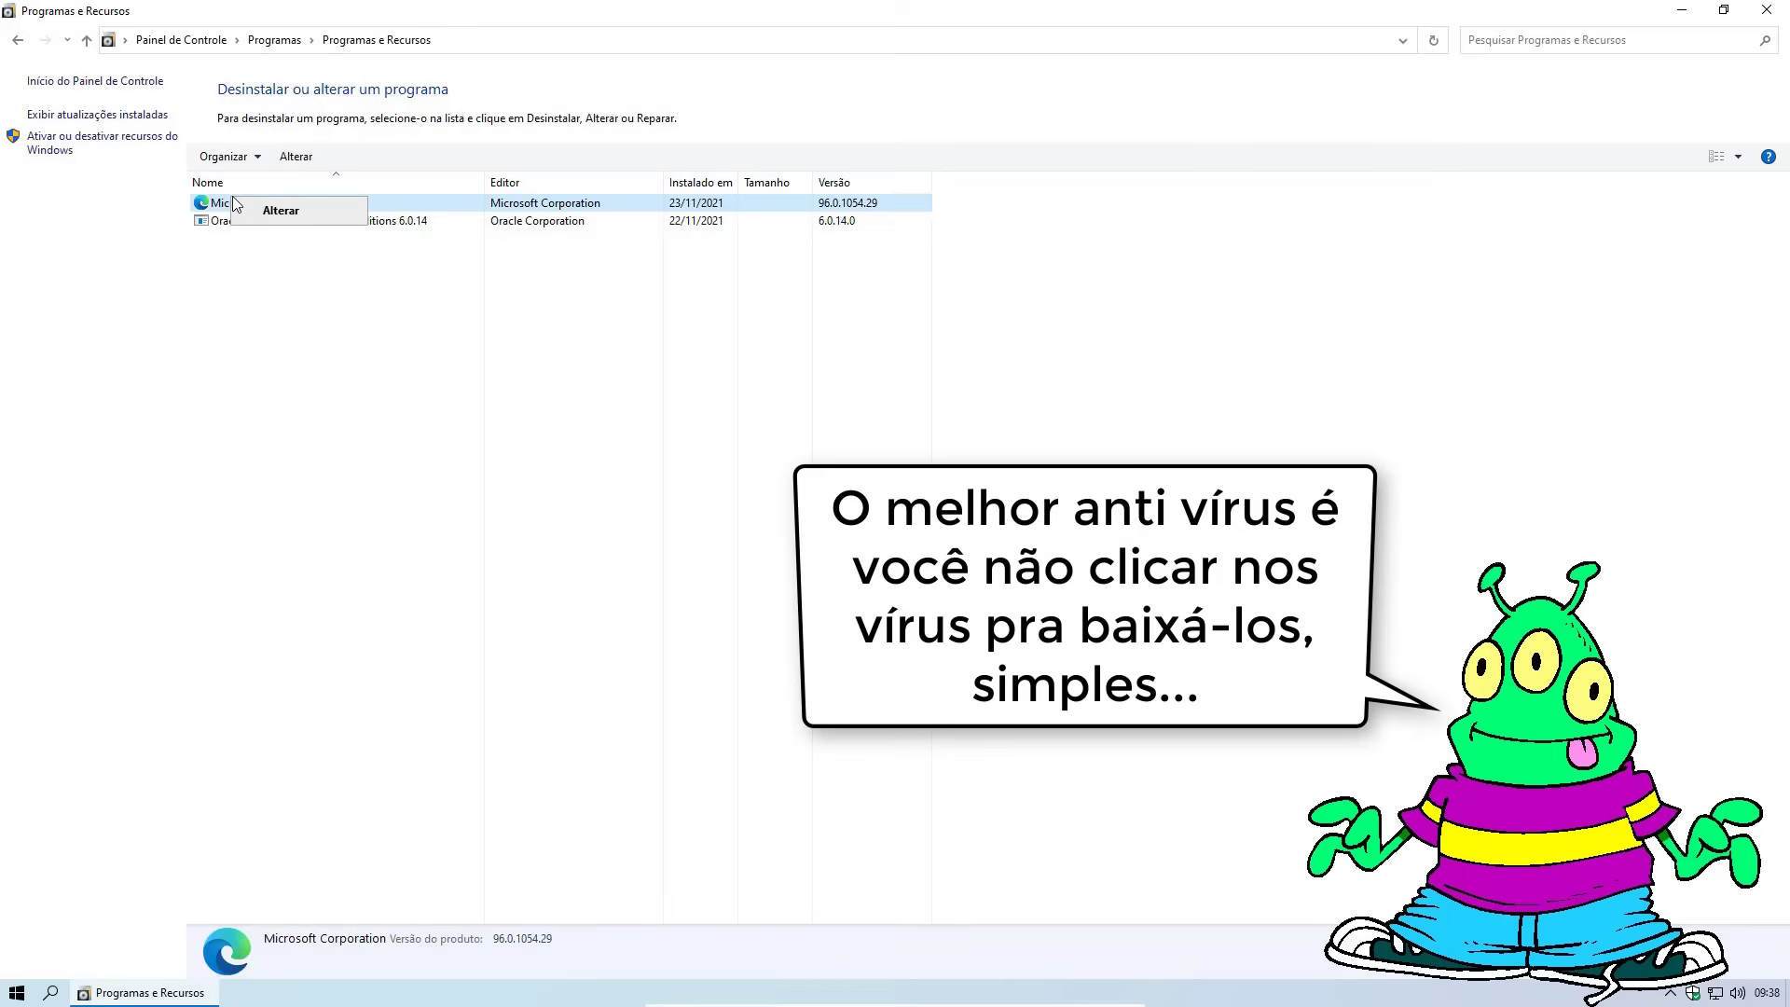
{"action": "left_click", "coordinate": [256, 354]}
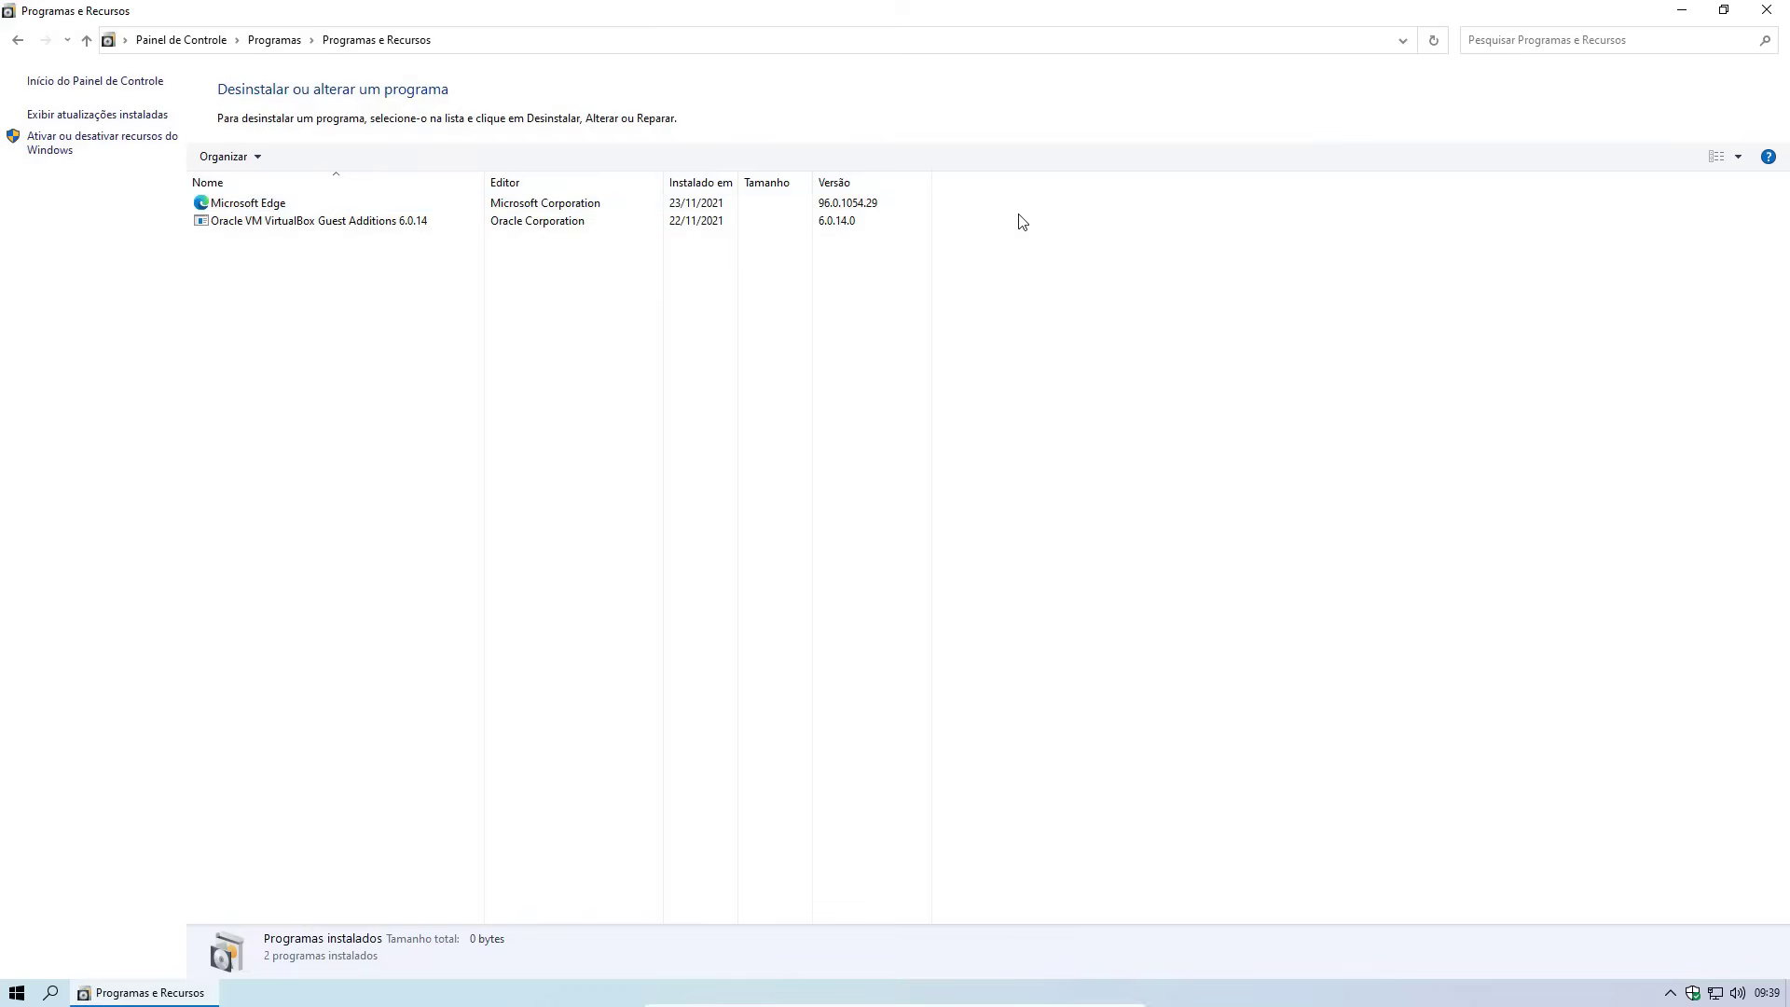
{"action": "left_click", "coordinate": [1767, 10]}
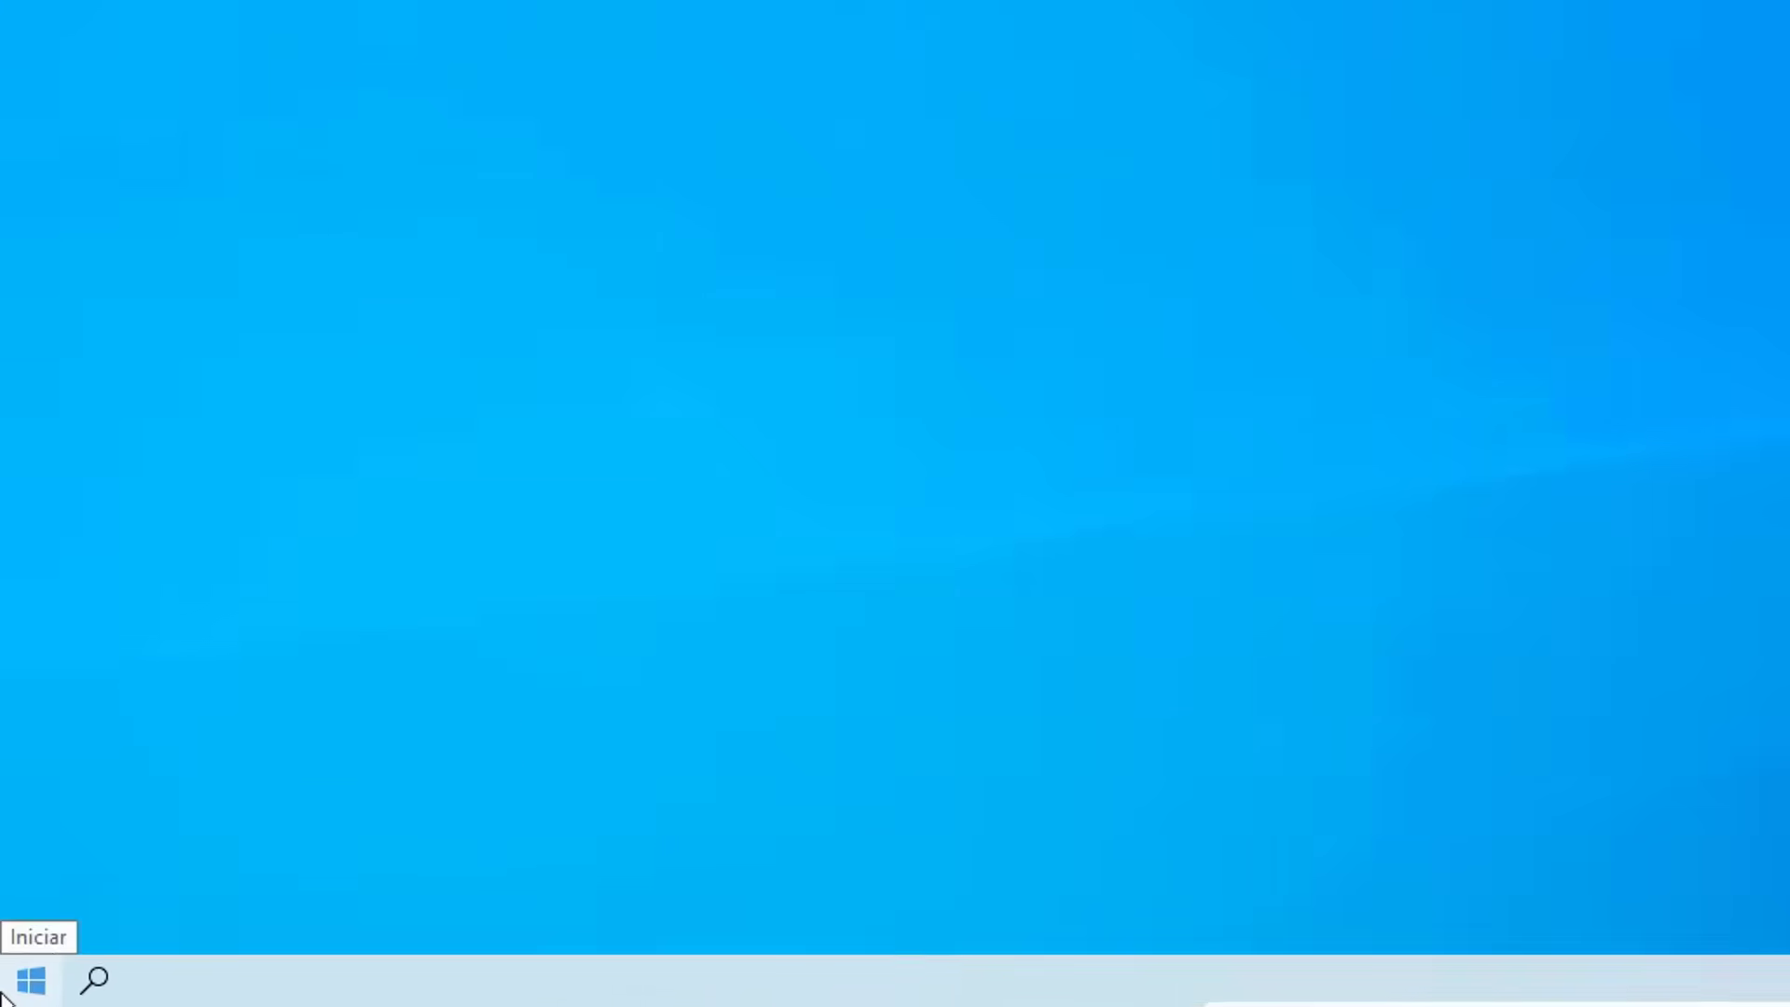
Open Configuração do Sistema with the Run command msconfig
{"action": "right_click", "coordinate": [13, 993]}
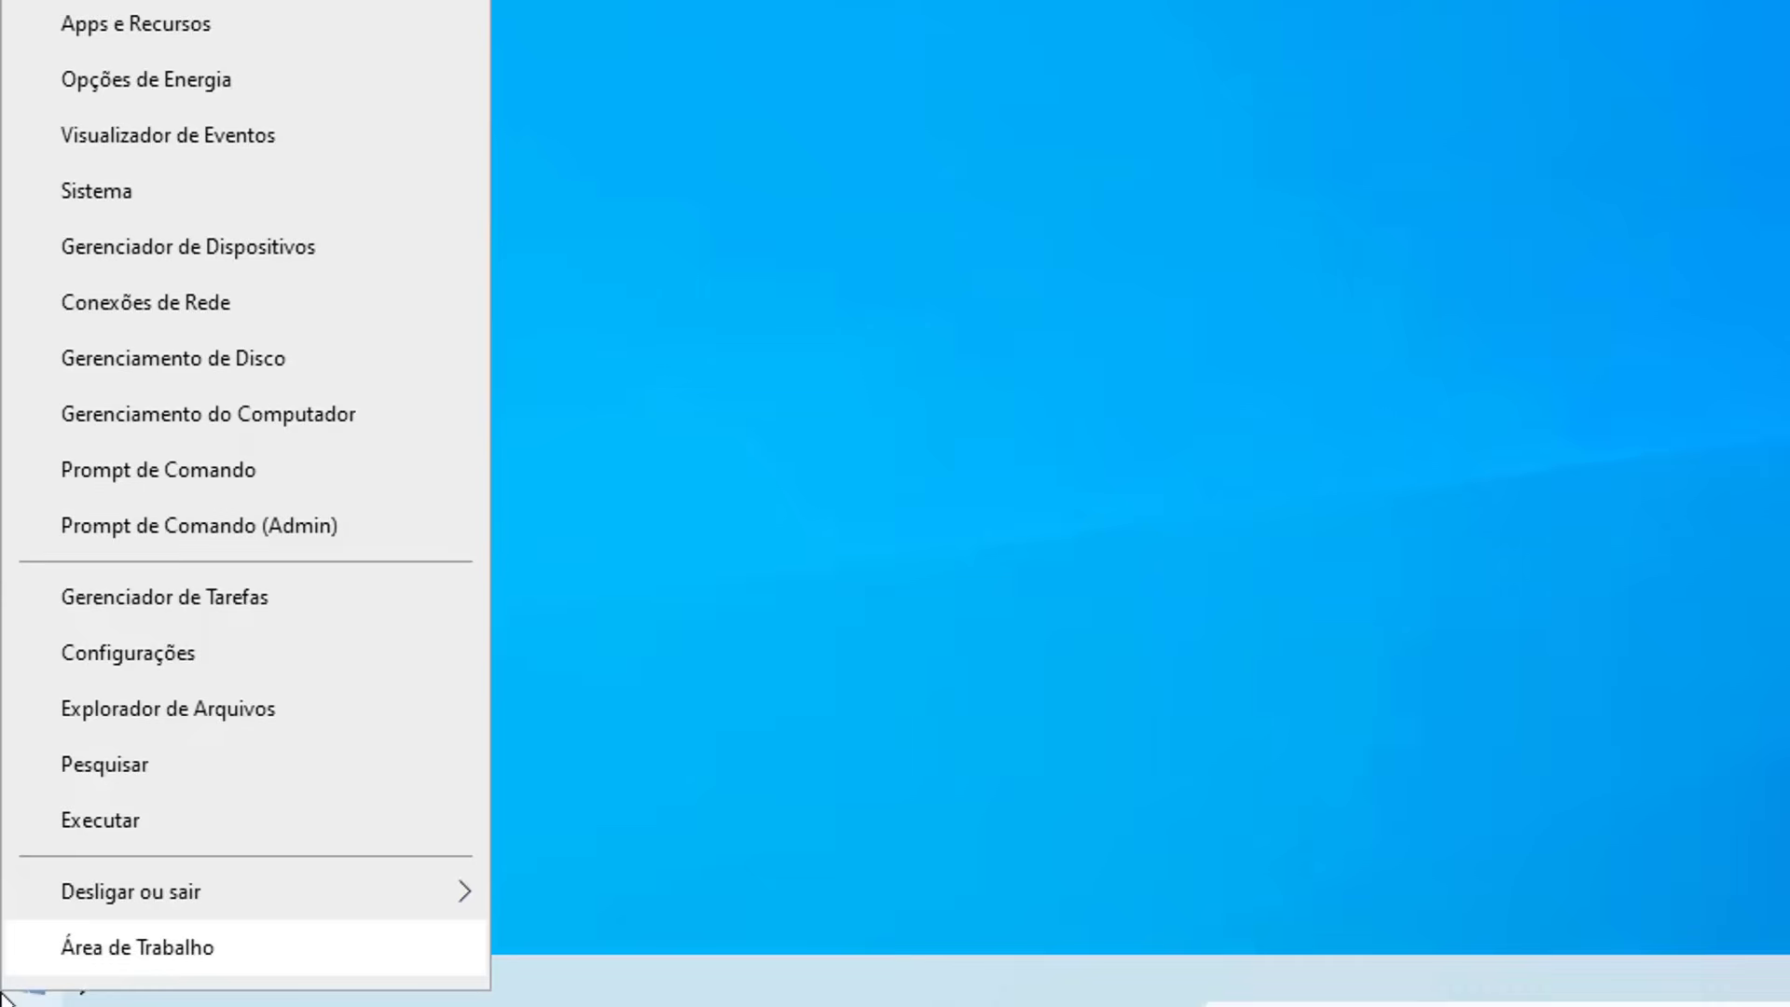
{"action": "left_click", "coordinate": [130, 821]}
{"action": "type", "text": "msconfi"}
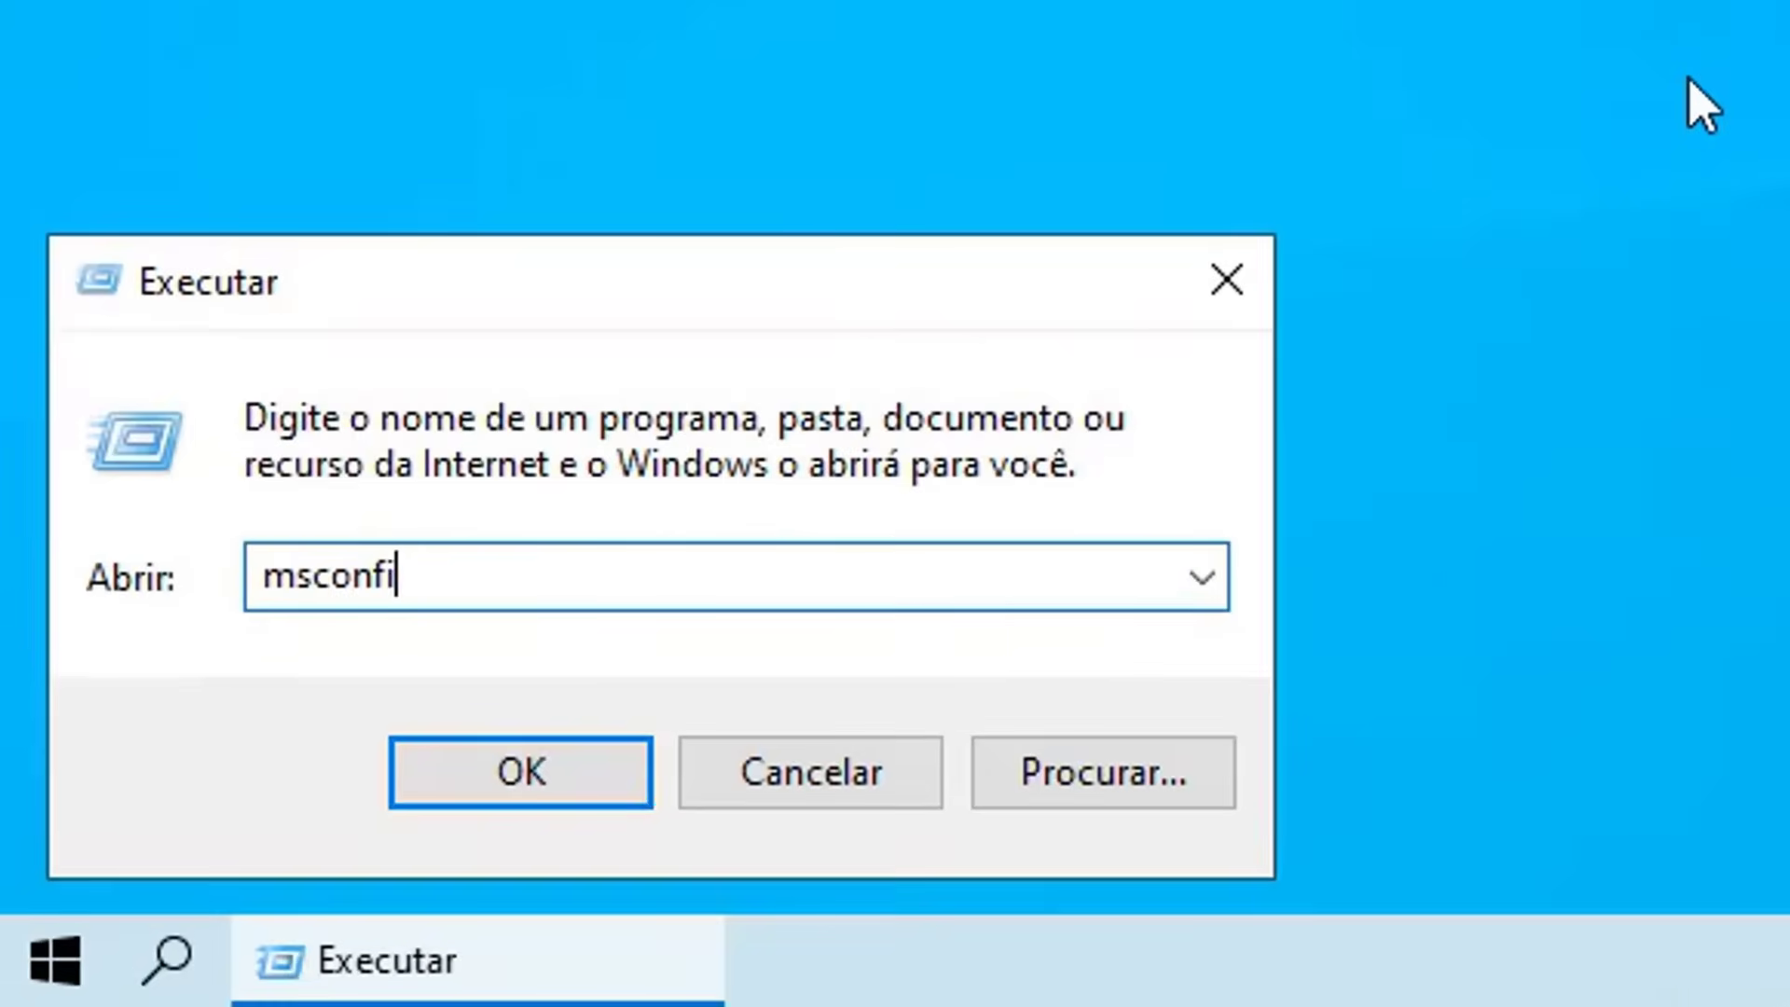
{"action": "type", "text": "g"}
{"action": "key", "text": "Return"}
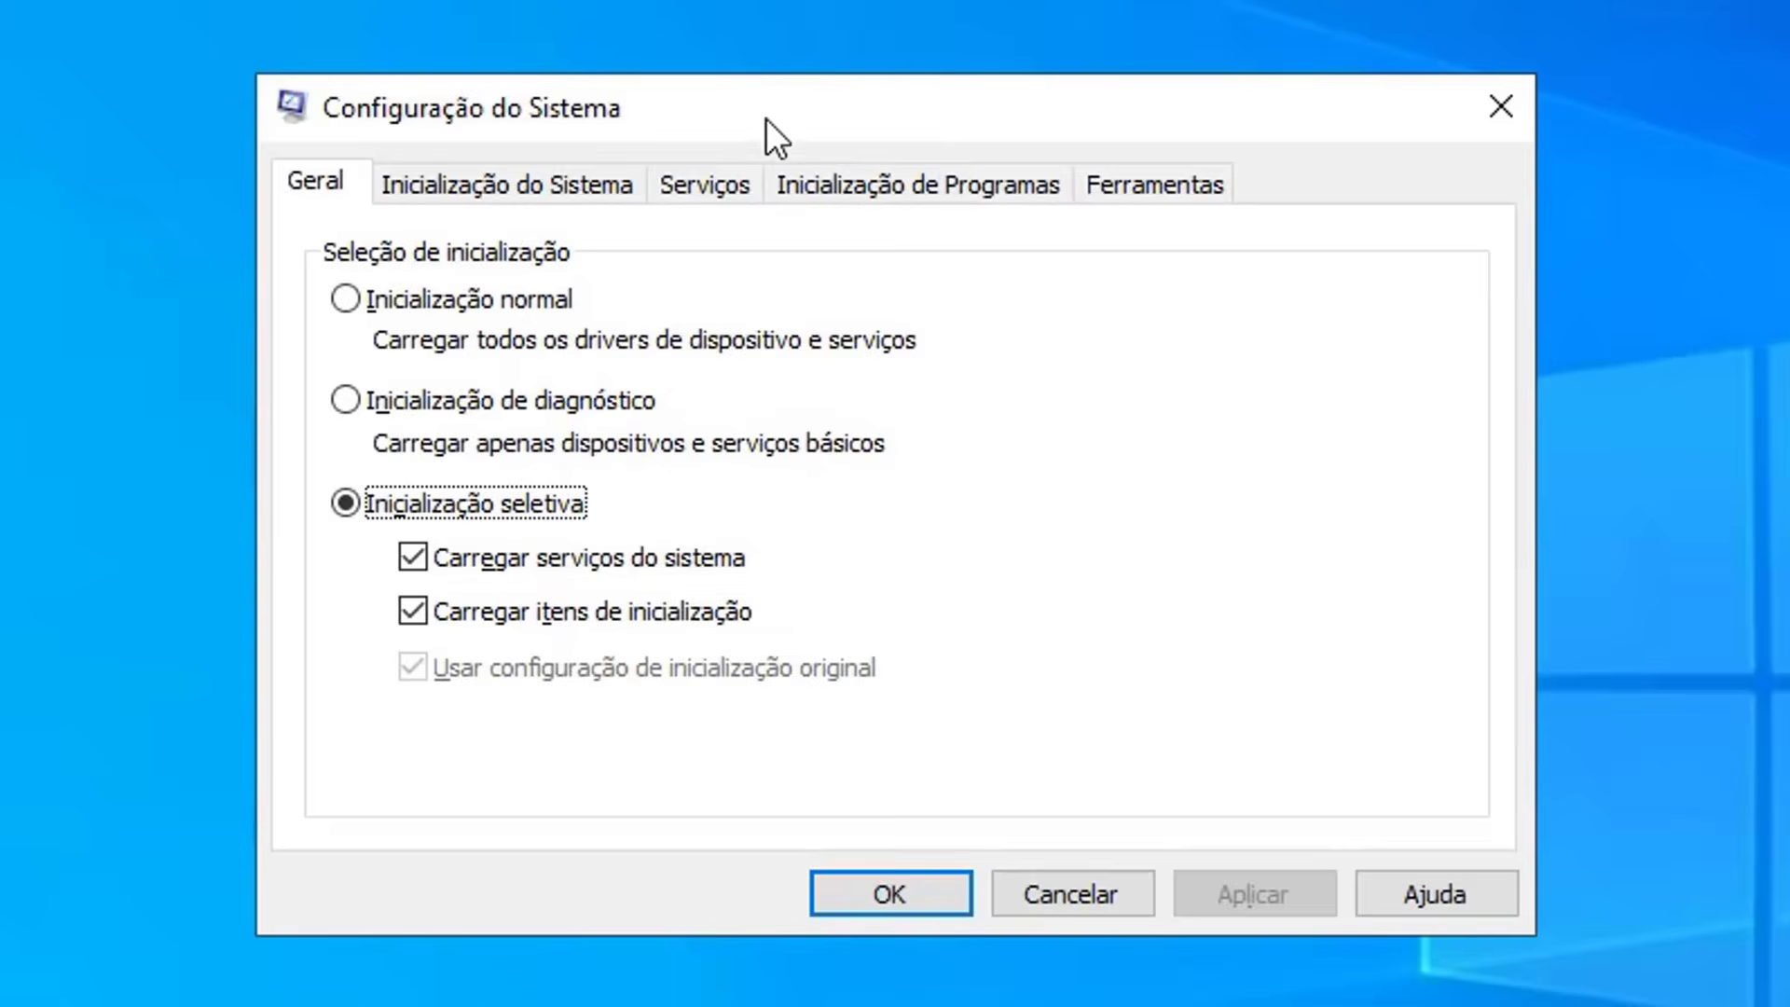
Sort the system services by name in descending order, disable the Windows Update service and apply the change
{"action": "left_click", "coordinate": [727, 182]}
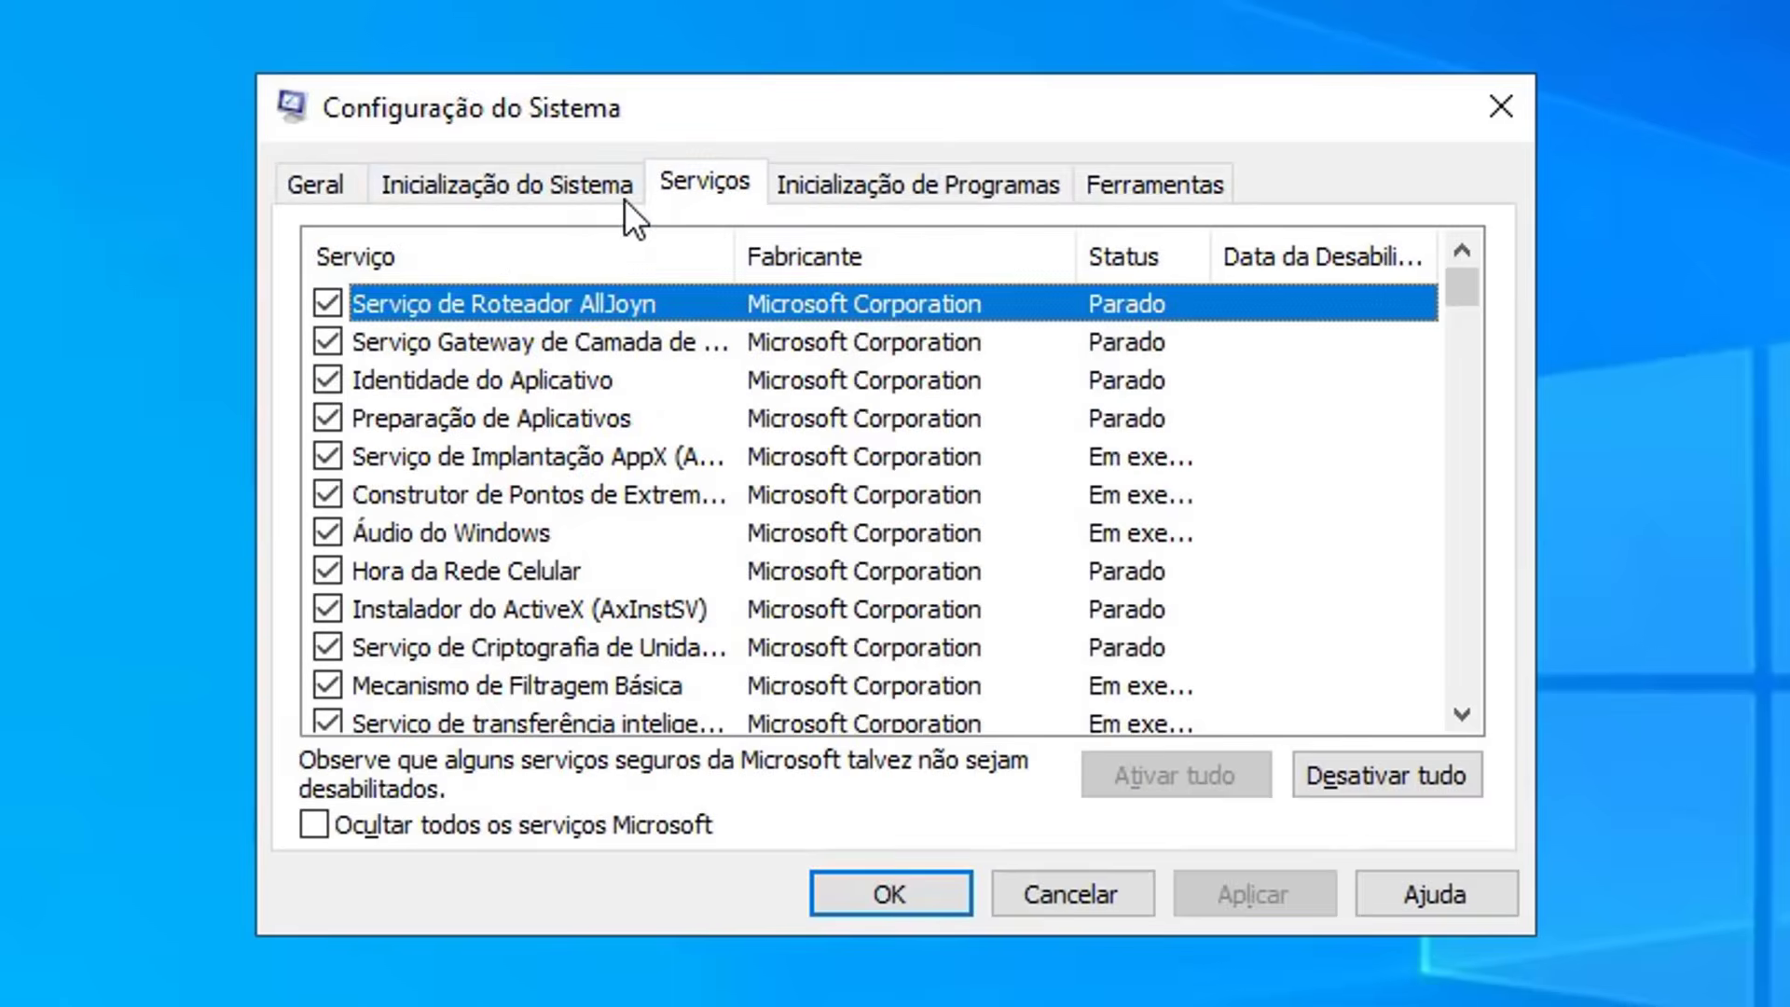
{"action": "left_click", "coordinate": [431, 257]}
{"action": "left_click", "coordinate": [429, 253]}
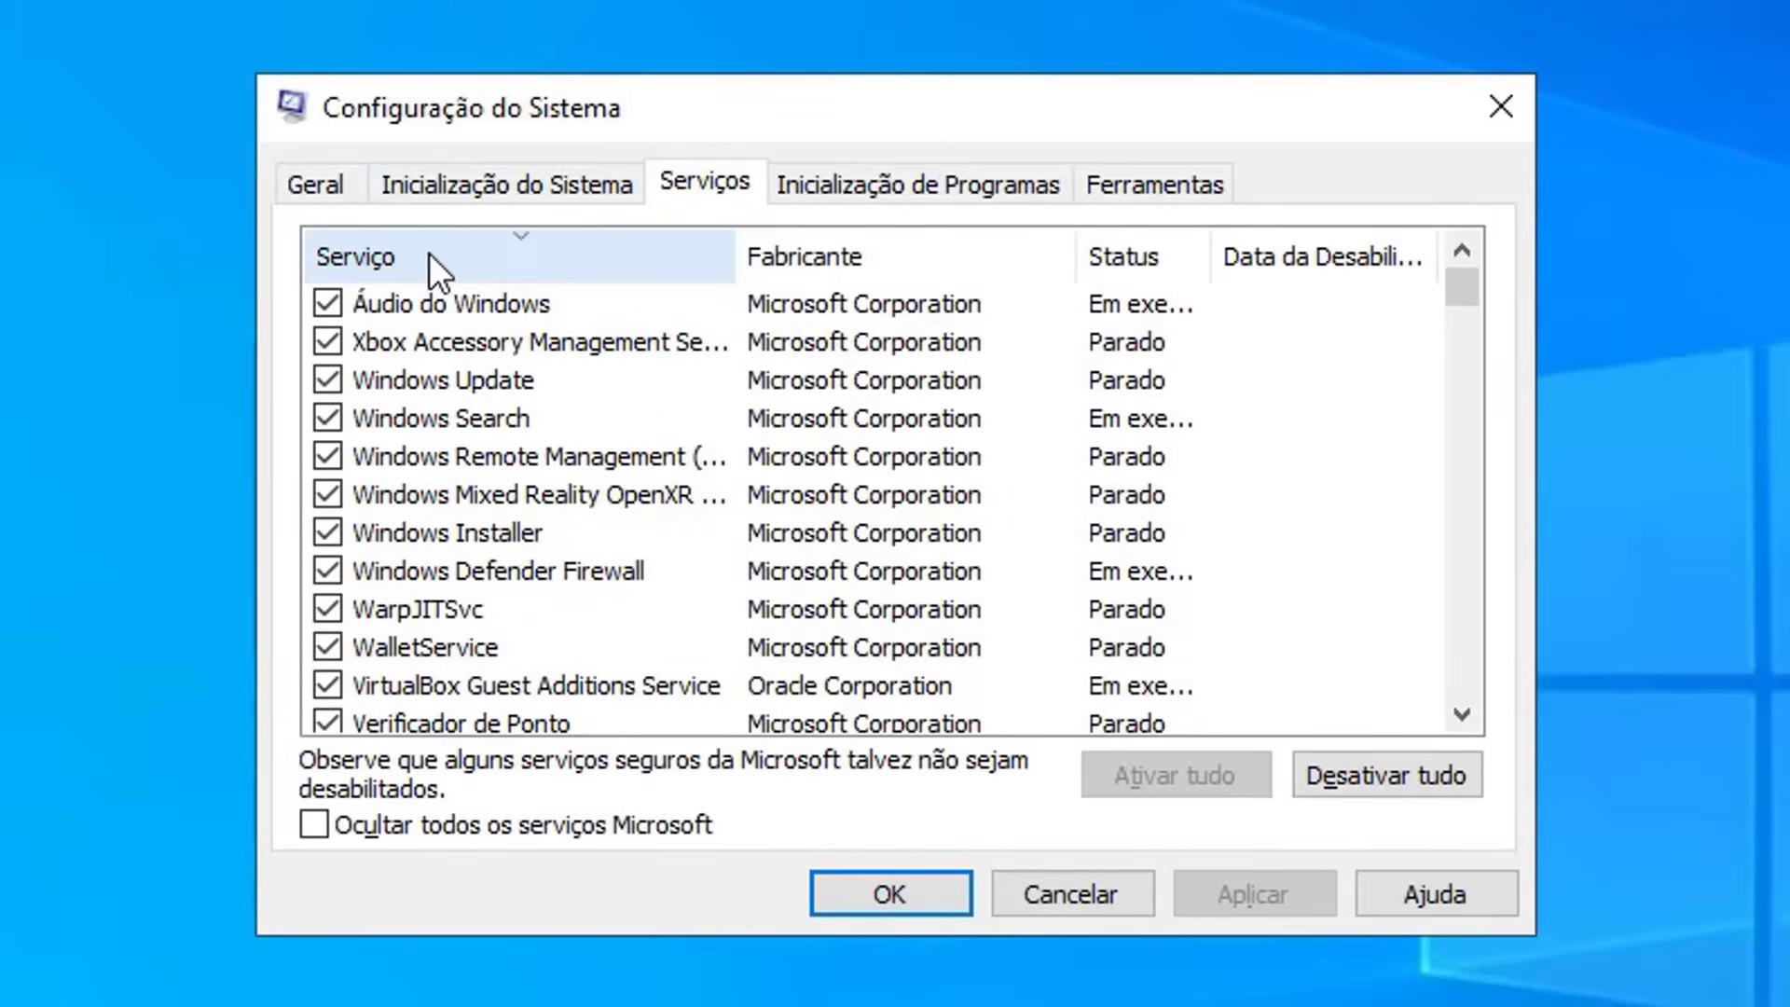
{"action": "left_click", "coordinate": [328, 380]}
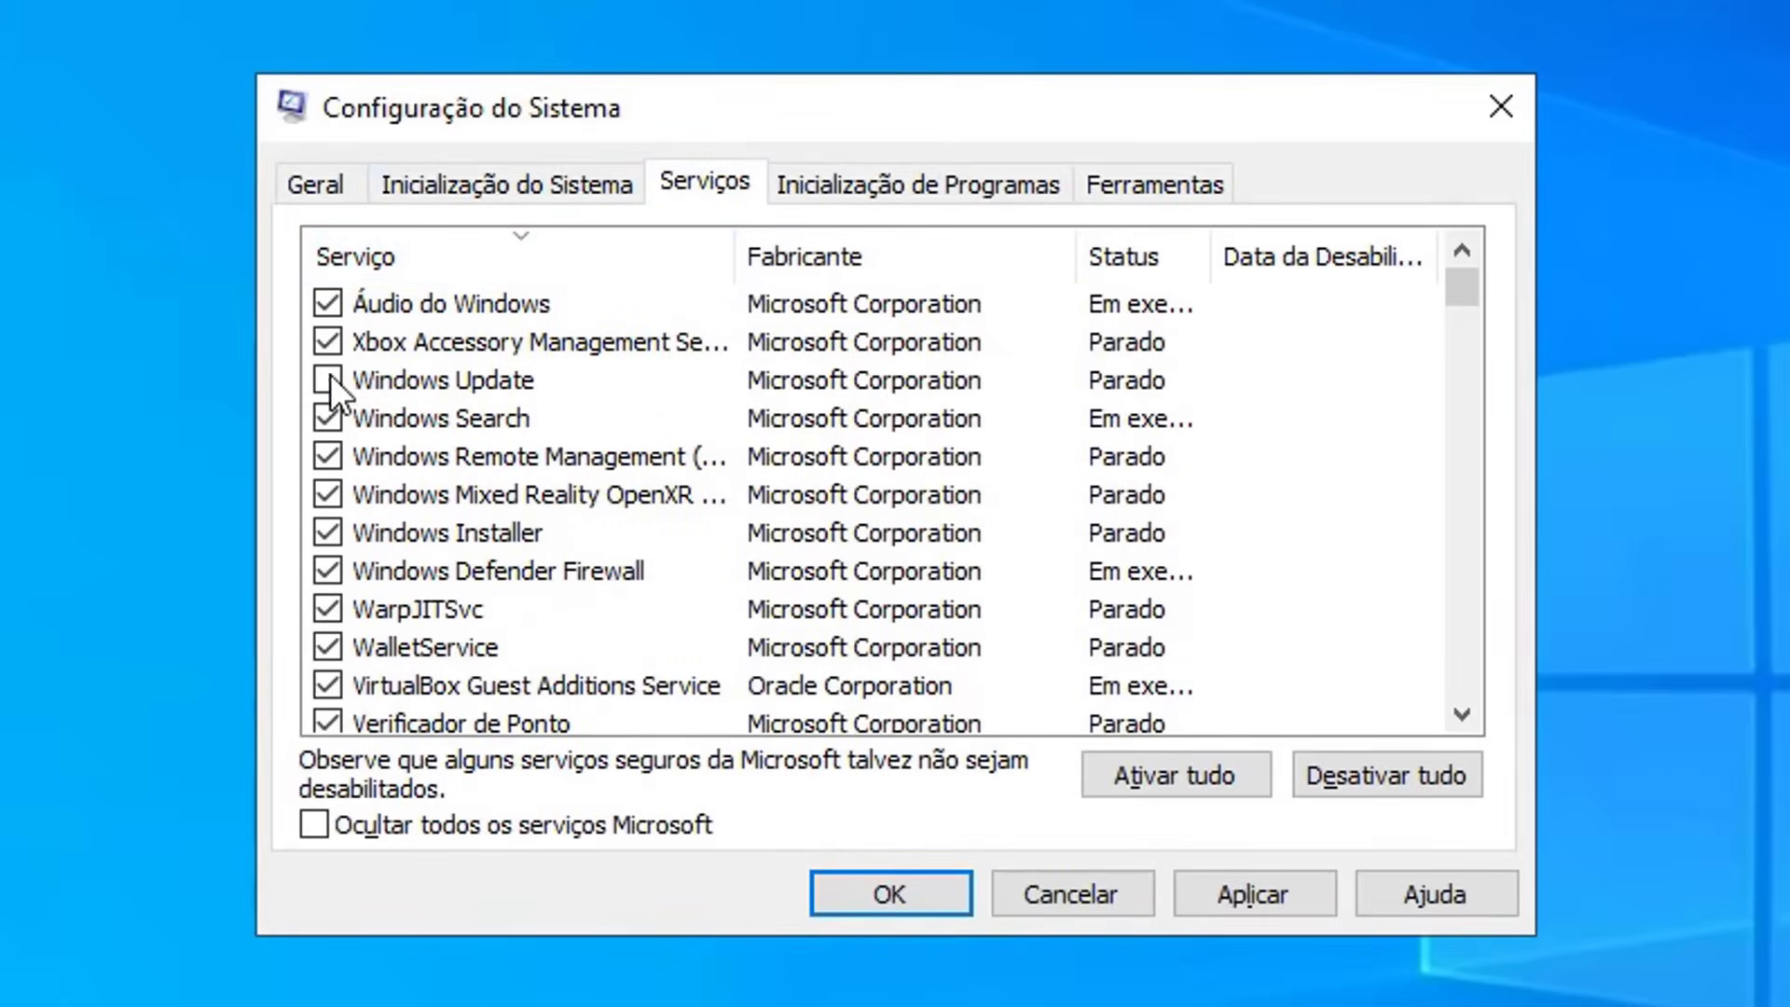
{"action": "left_click", "coordinate": [1204, 895]}
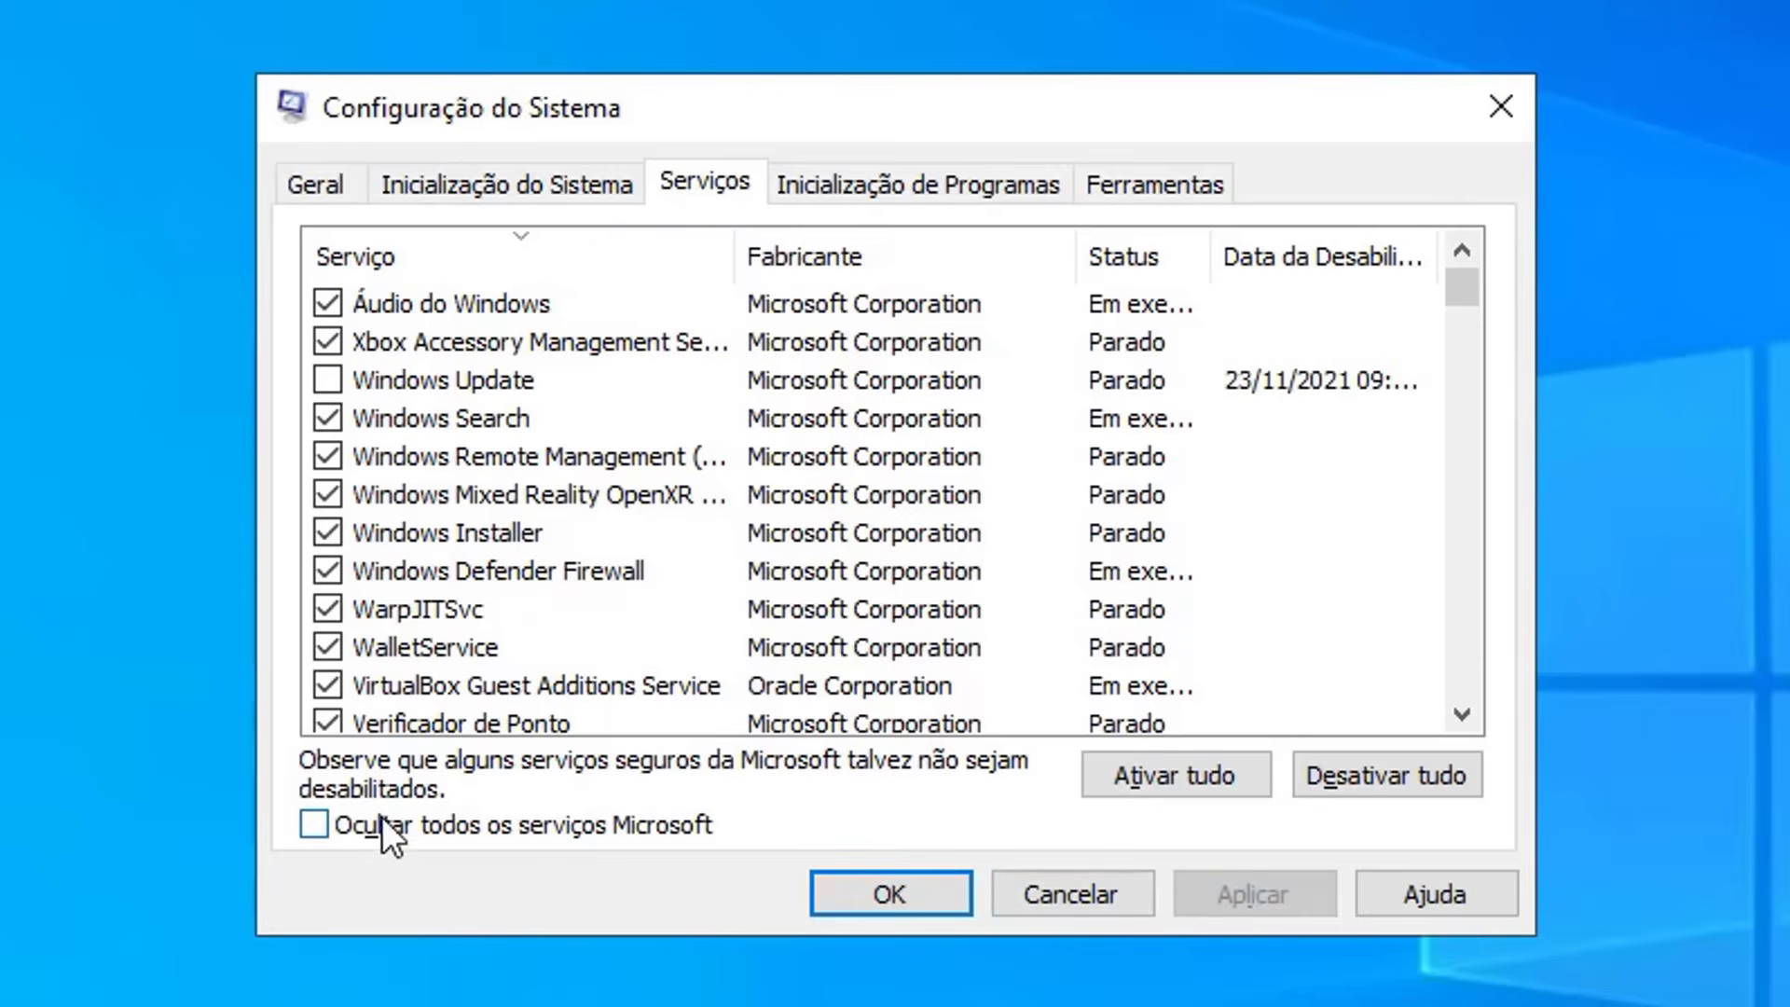
Hide all Microsoft services, try disabling the remaining ones, and apply the settings with VirtualBox Guest Additions Service enabled
{"action": "left_click", "coordinate": [449, 839]}
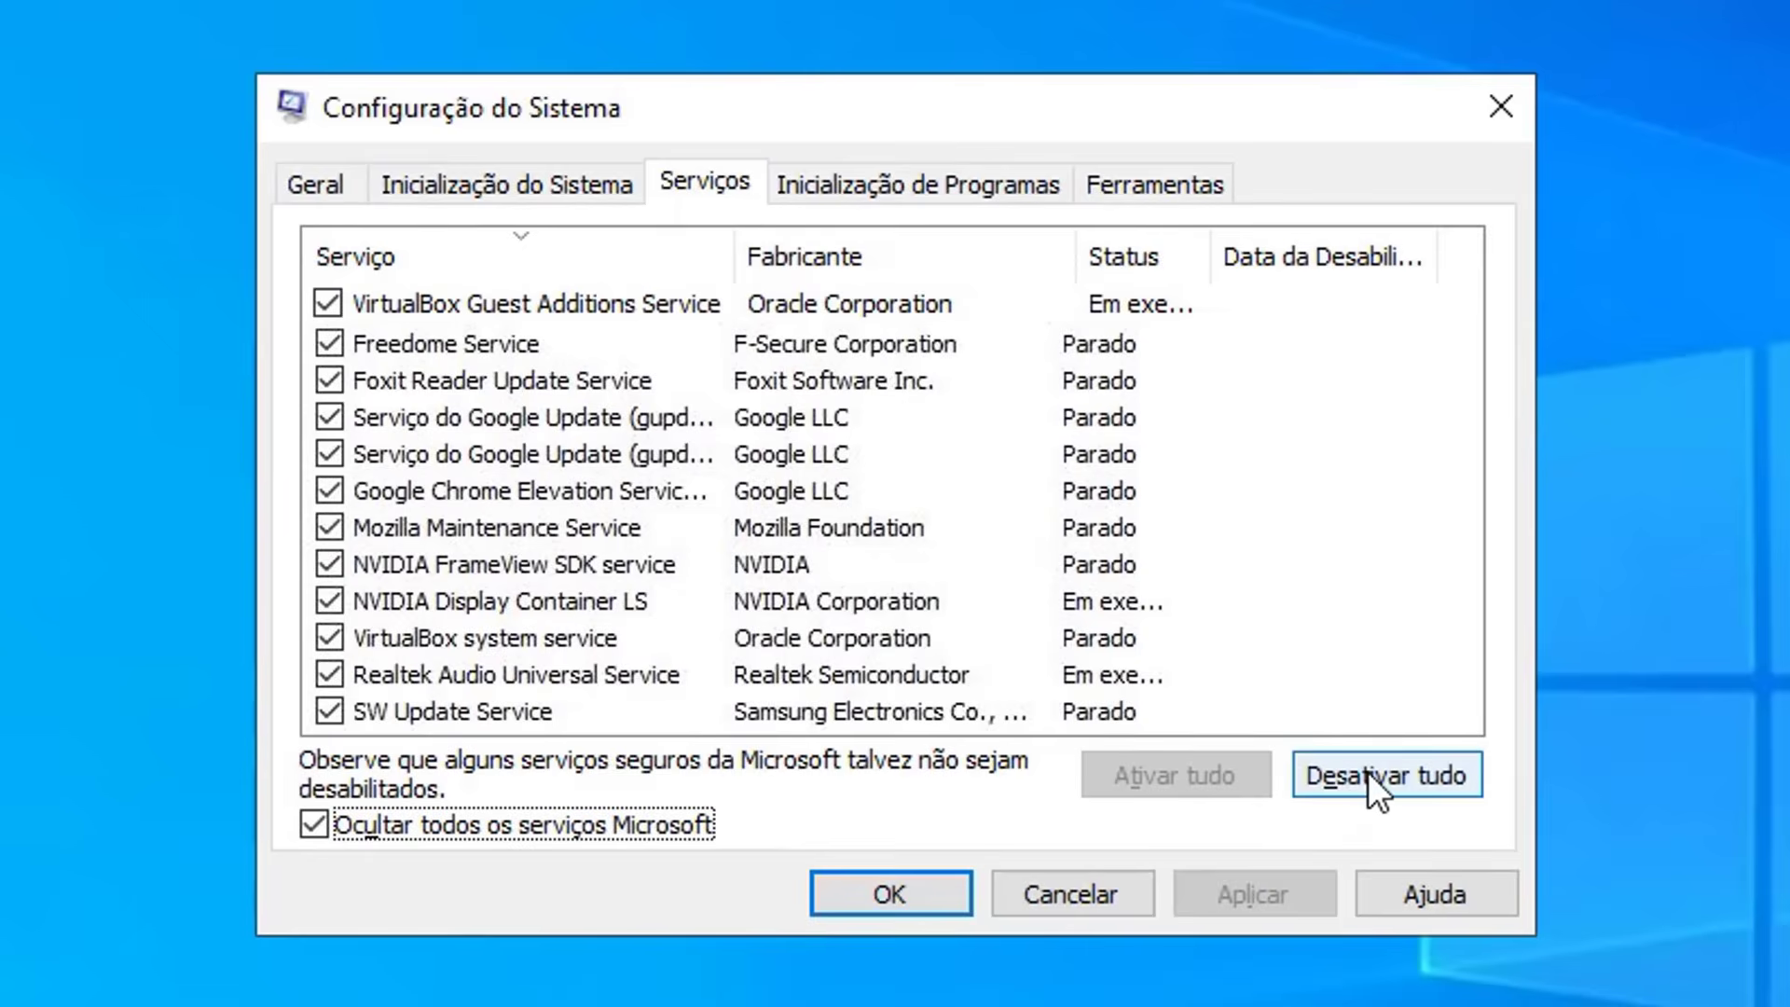
{"action": "left_click", "coordinate": [1361, 777]}
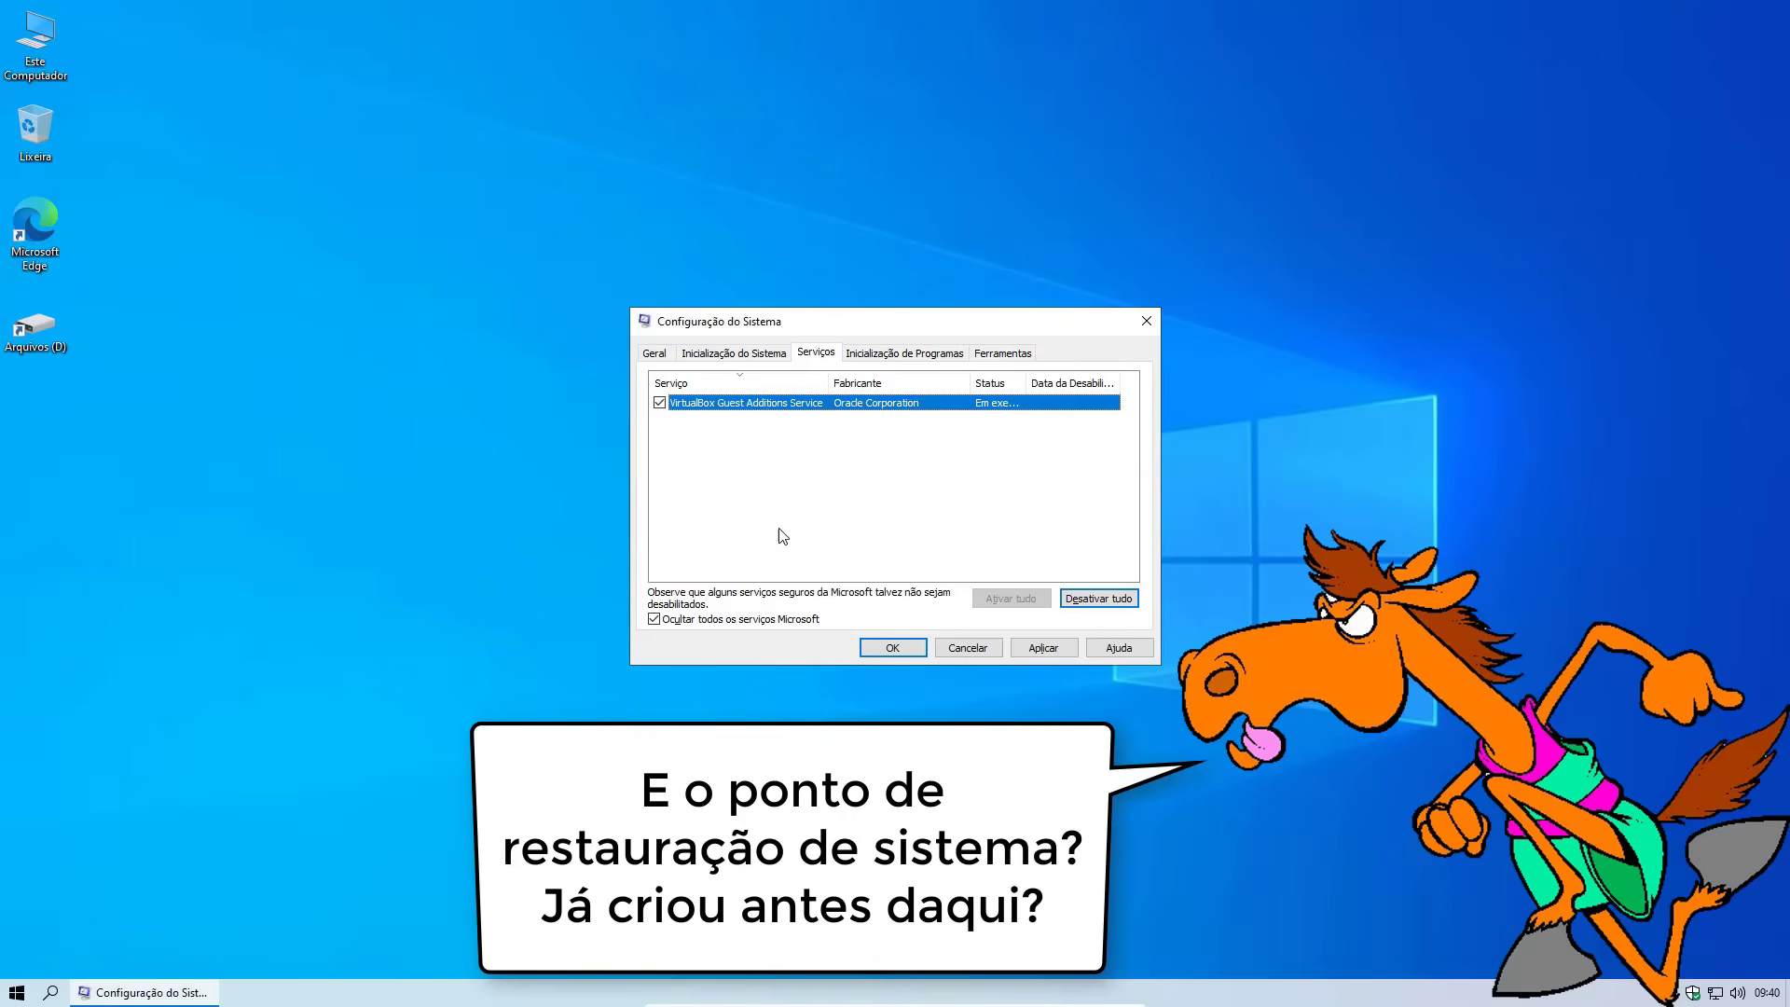
{"action": "left_click", "coordinate": [1043, 650]}
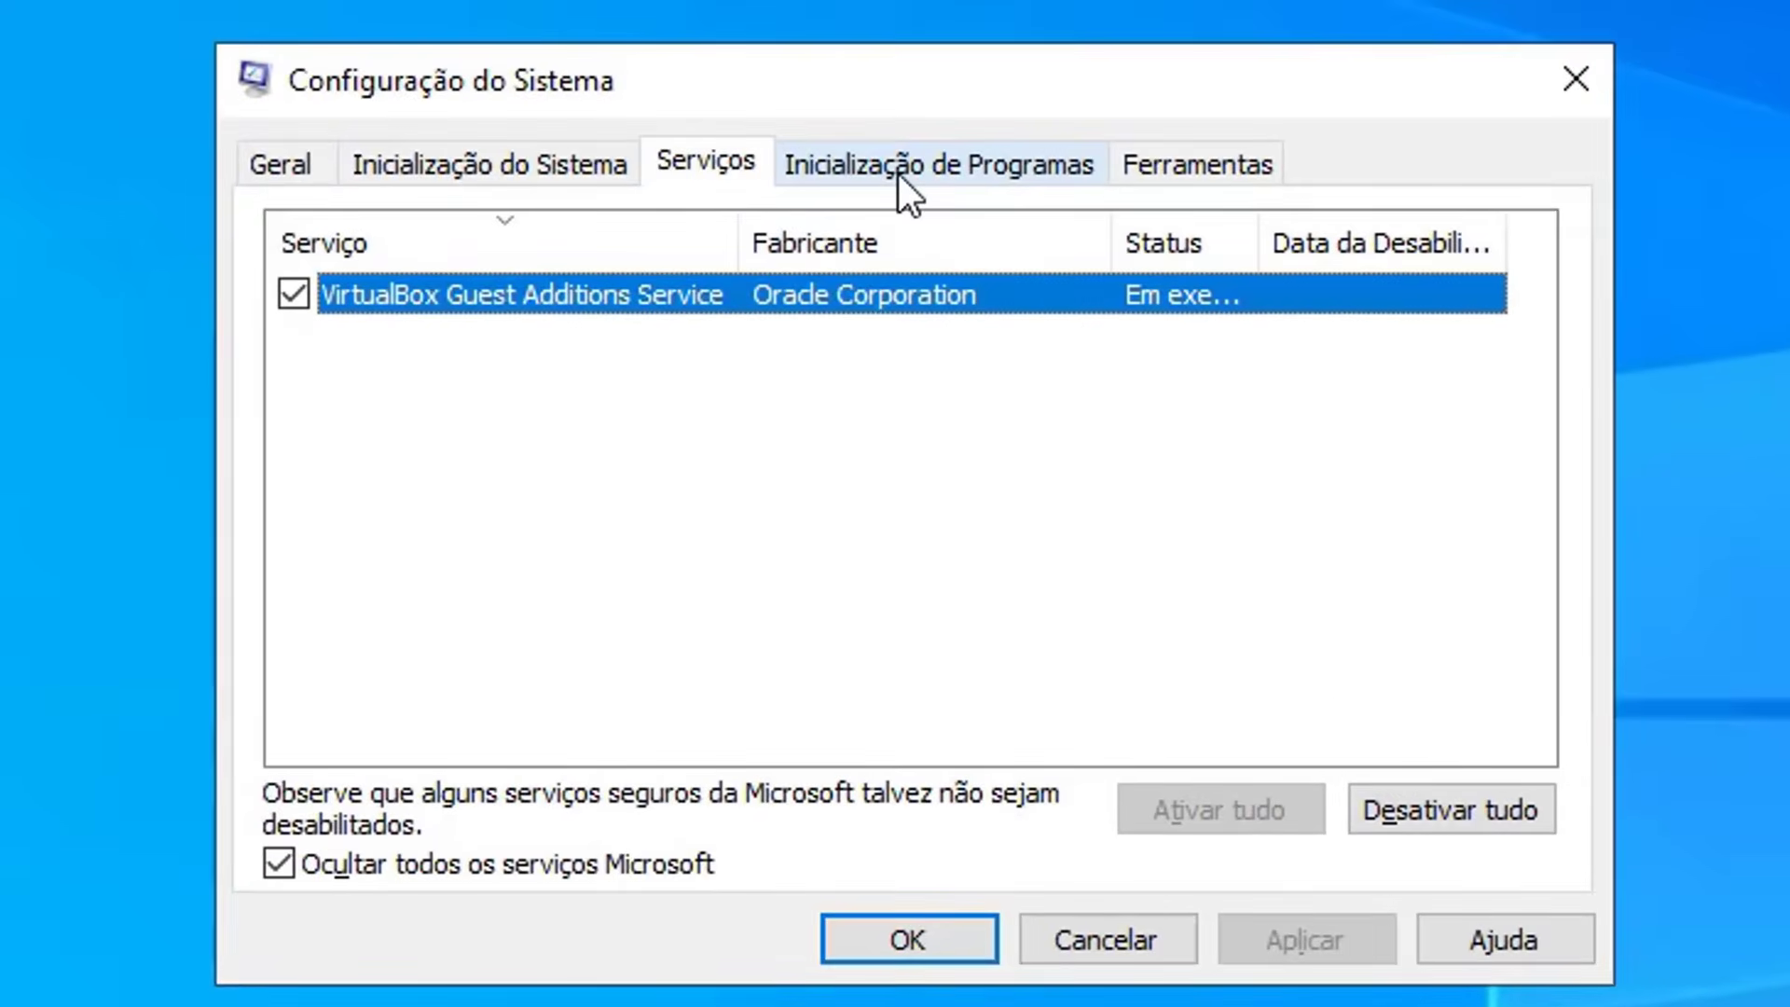
Disable Cortana and Spotify at startup in Gerenciador de Tarefas and sort the startup programs by status
{"action": "left_click", "coordinate": [898, 174]}
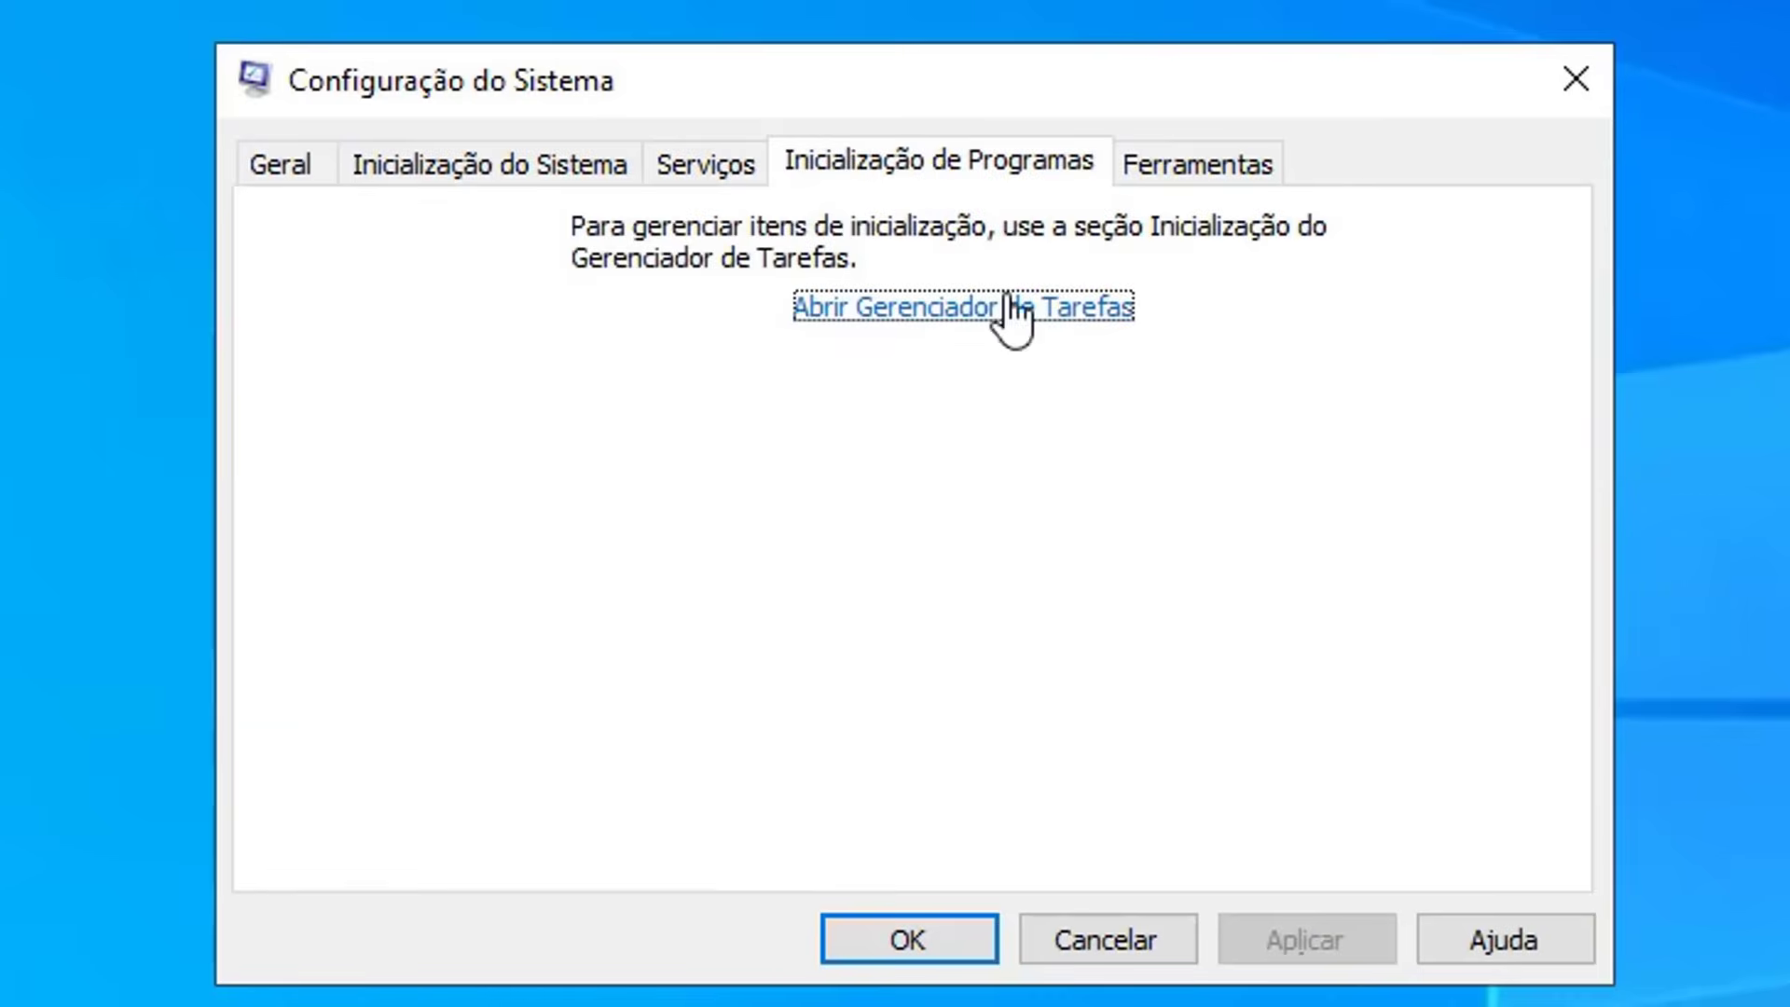
{"action": "left_click", "coordinate": [987, 311]}
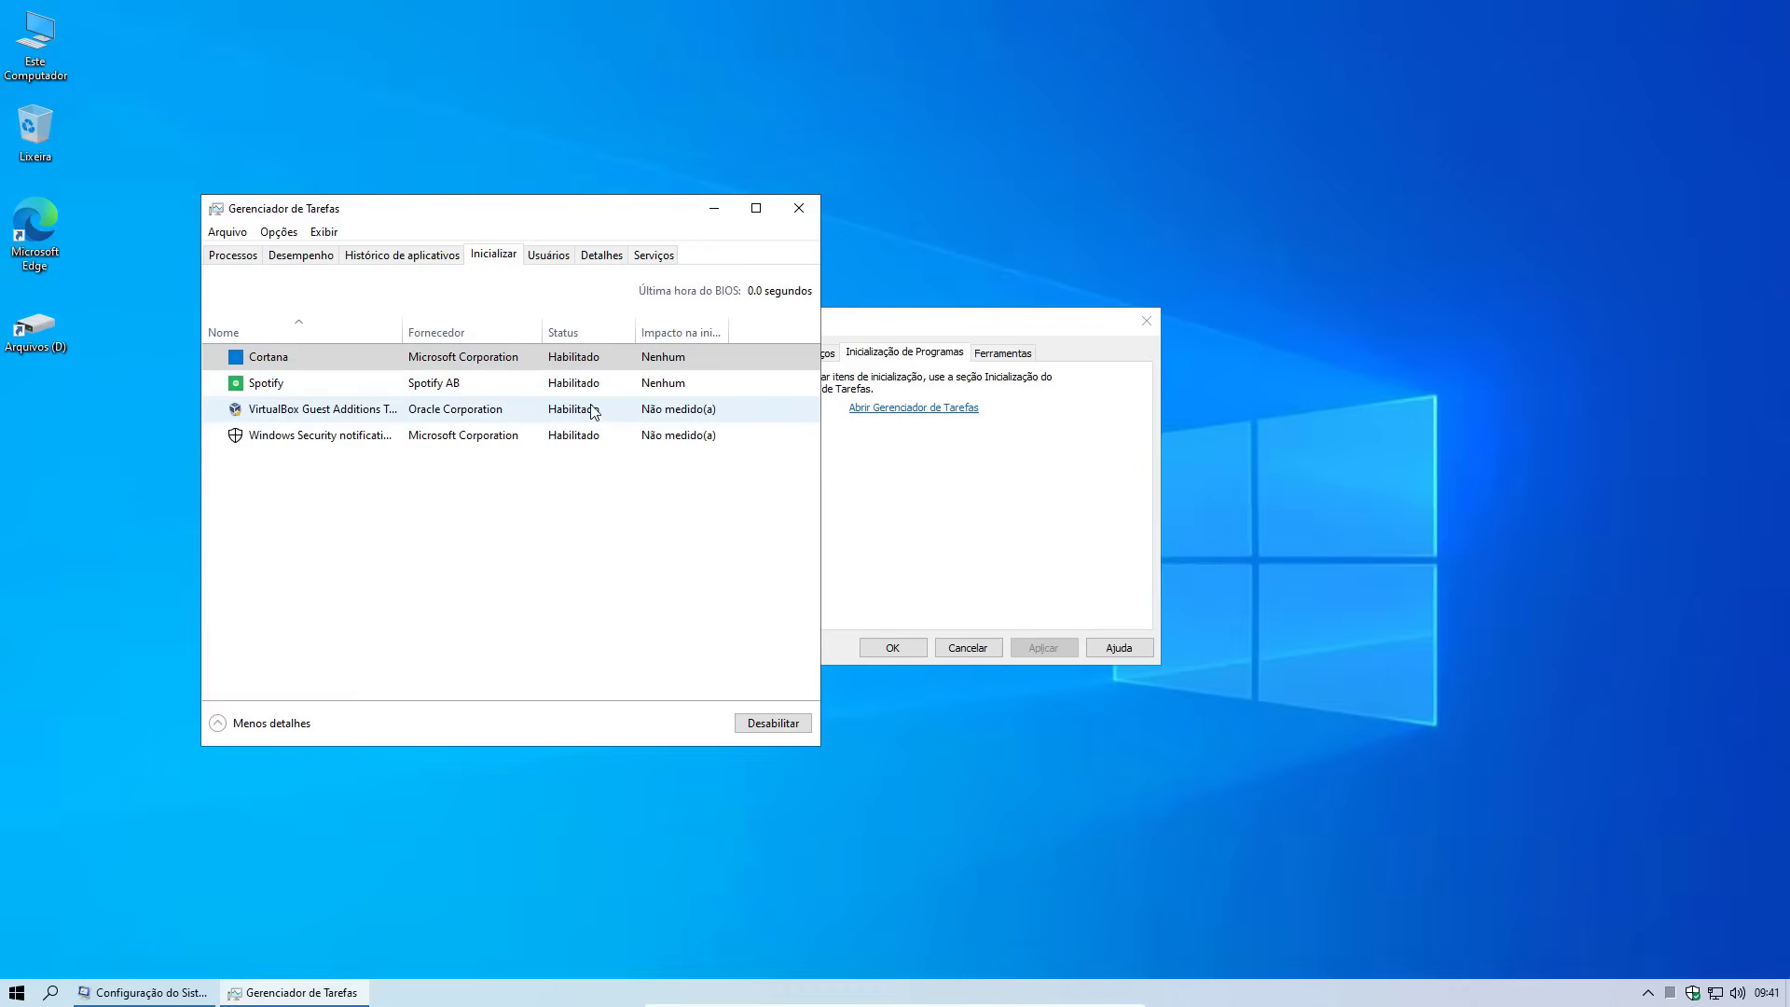
{"action": "right_click", "coordinate": [294, 364]}
{"action": "left_click", "coordinate": [322, 365]}
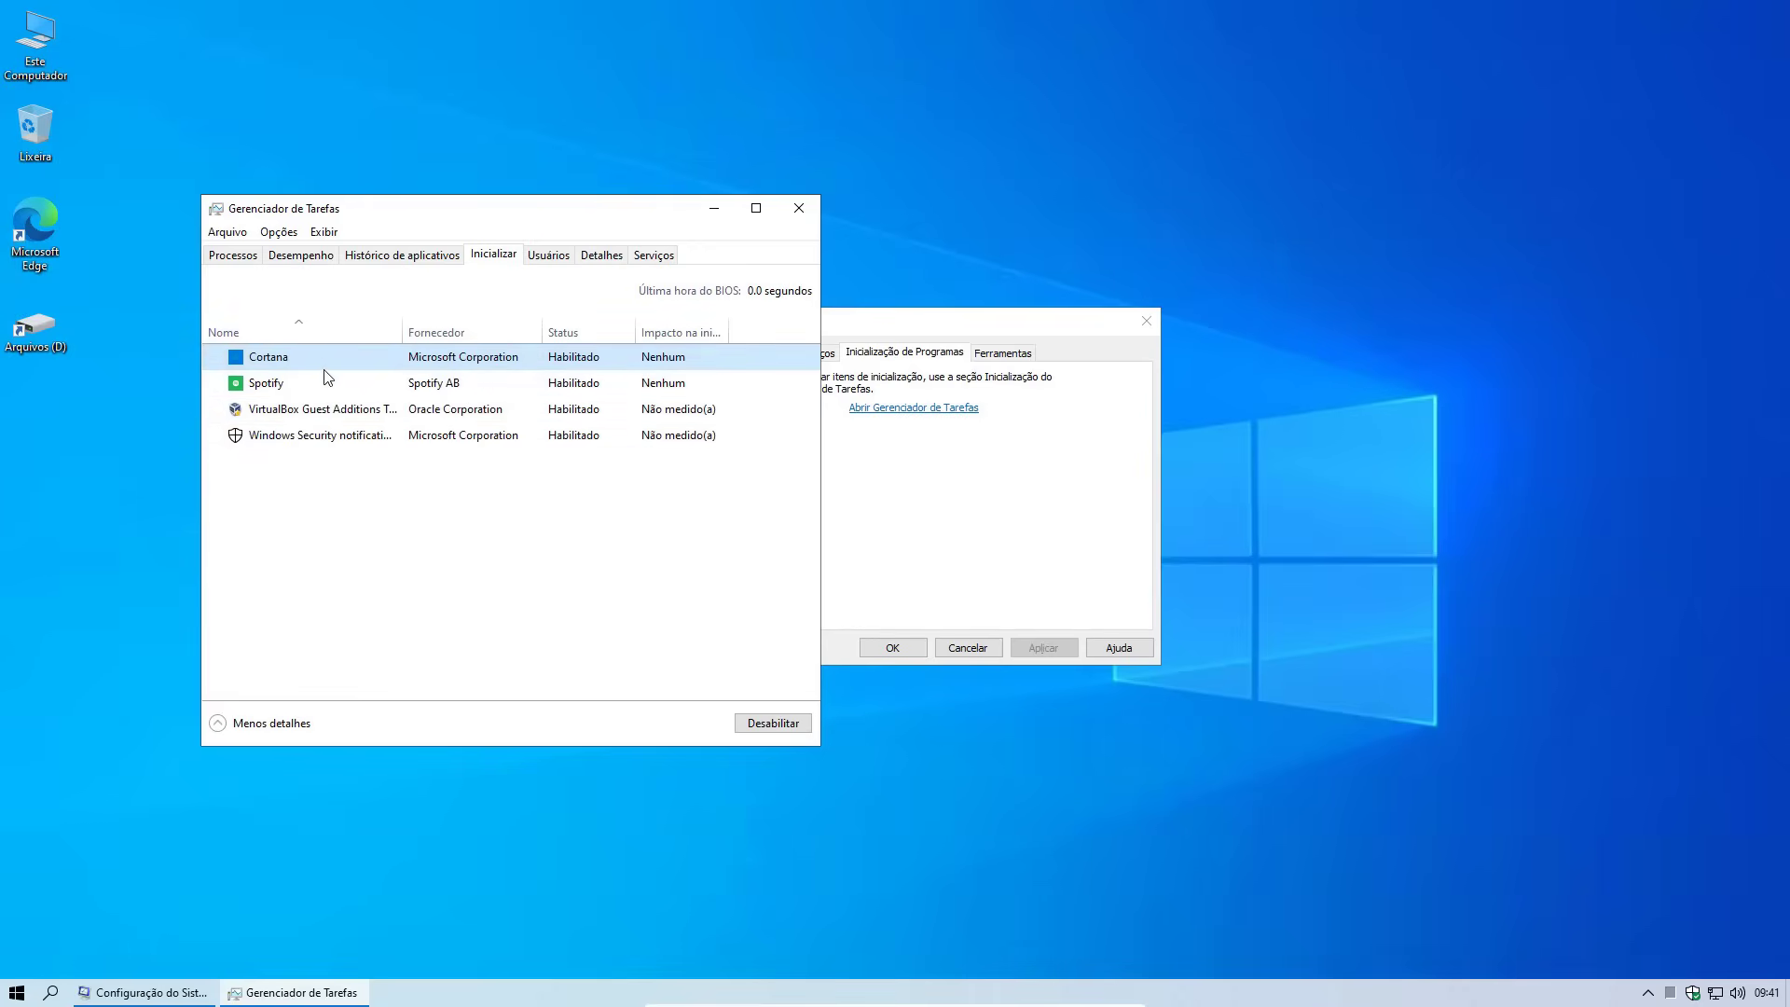
{"action": "right_click", "coordinate": [308, 382]}
{"action": "left_click", "coordinate": [321, 392]}
{"action": "left_click", "coordinate": [604, 328]}
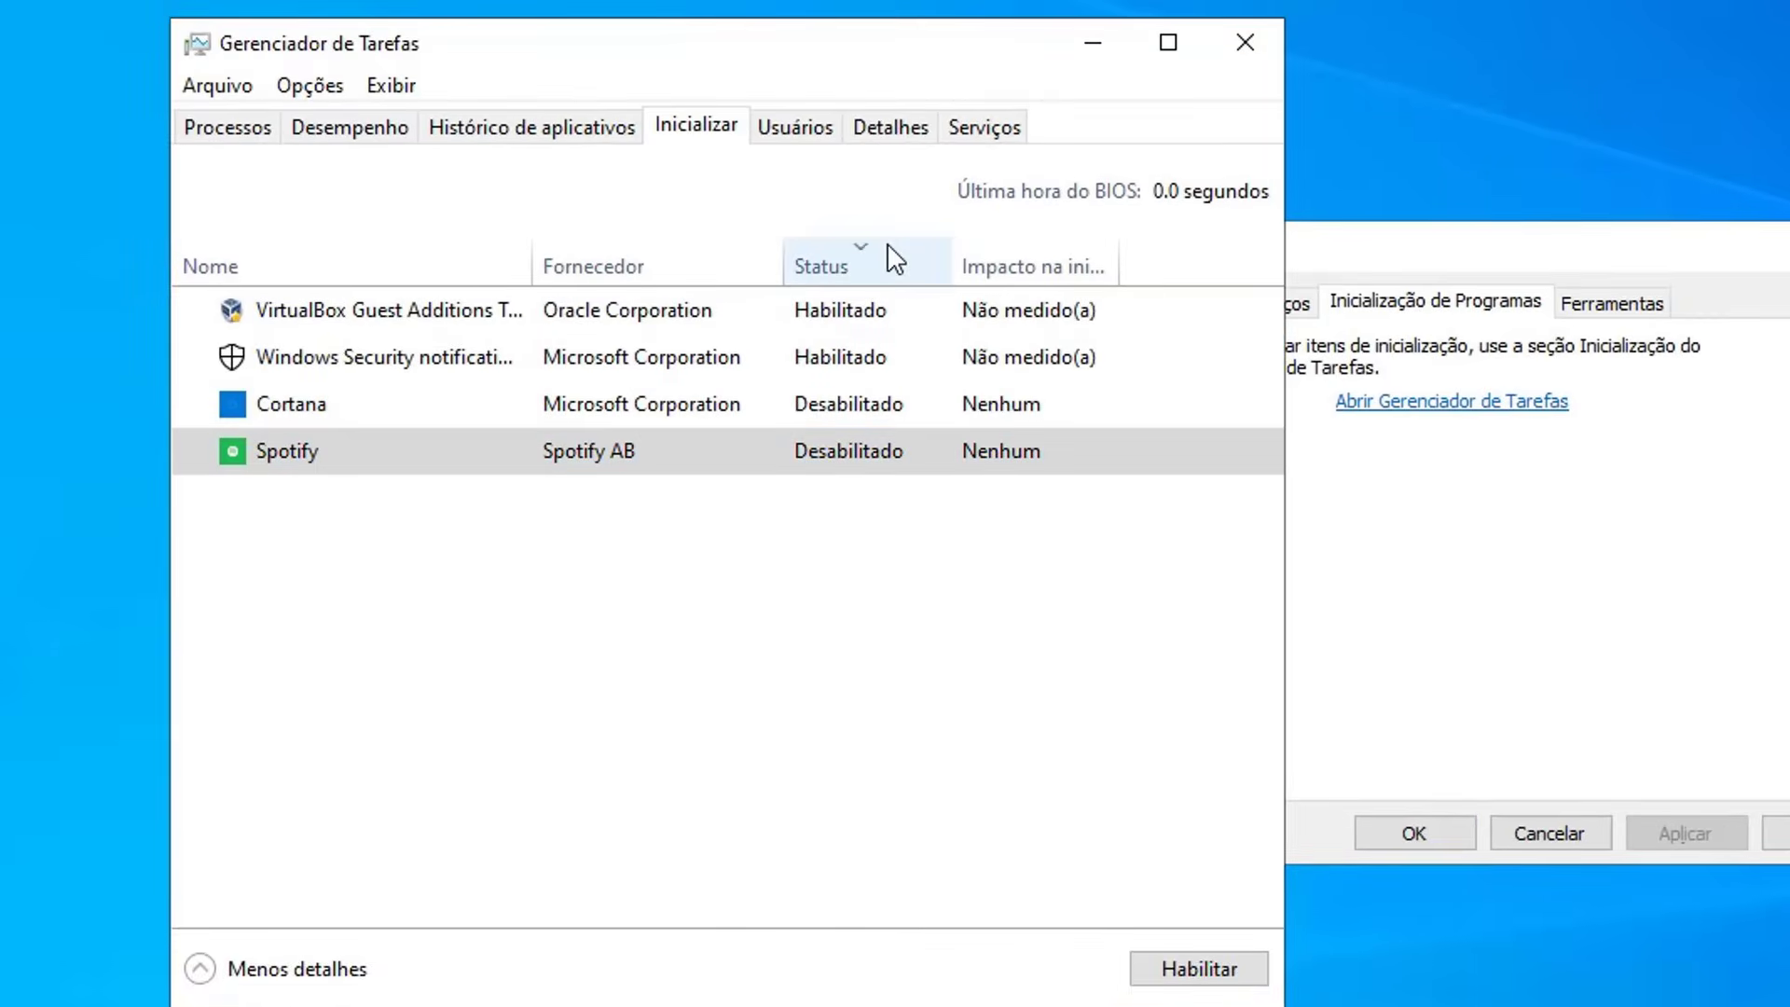
{"action": "left_click", "coordinate": [871, 261]}
{"action": "left_click", "coordinate": [872, 261]}
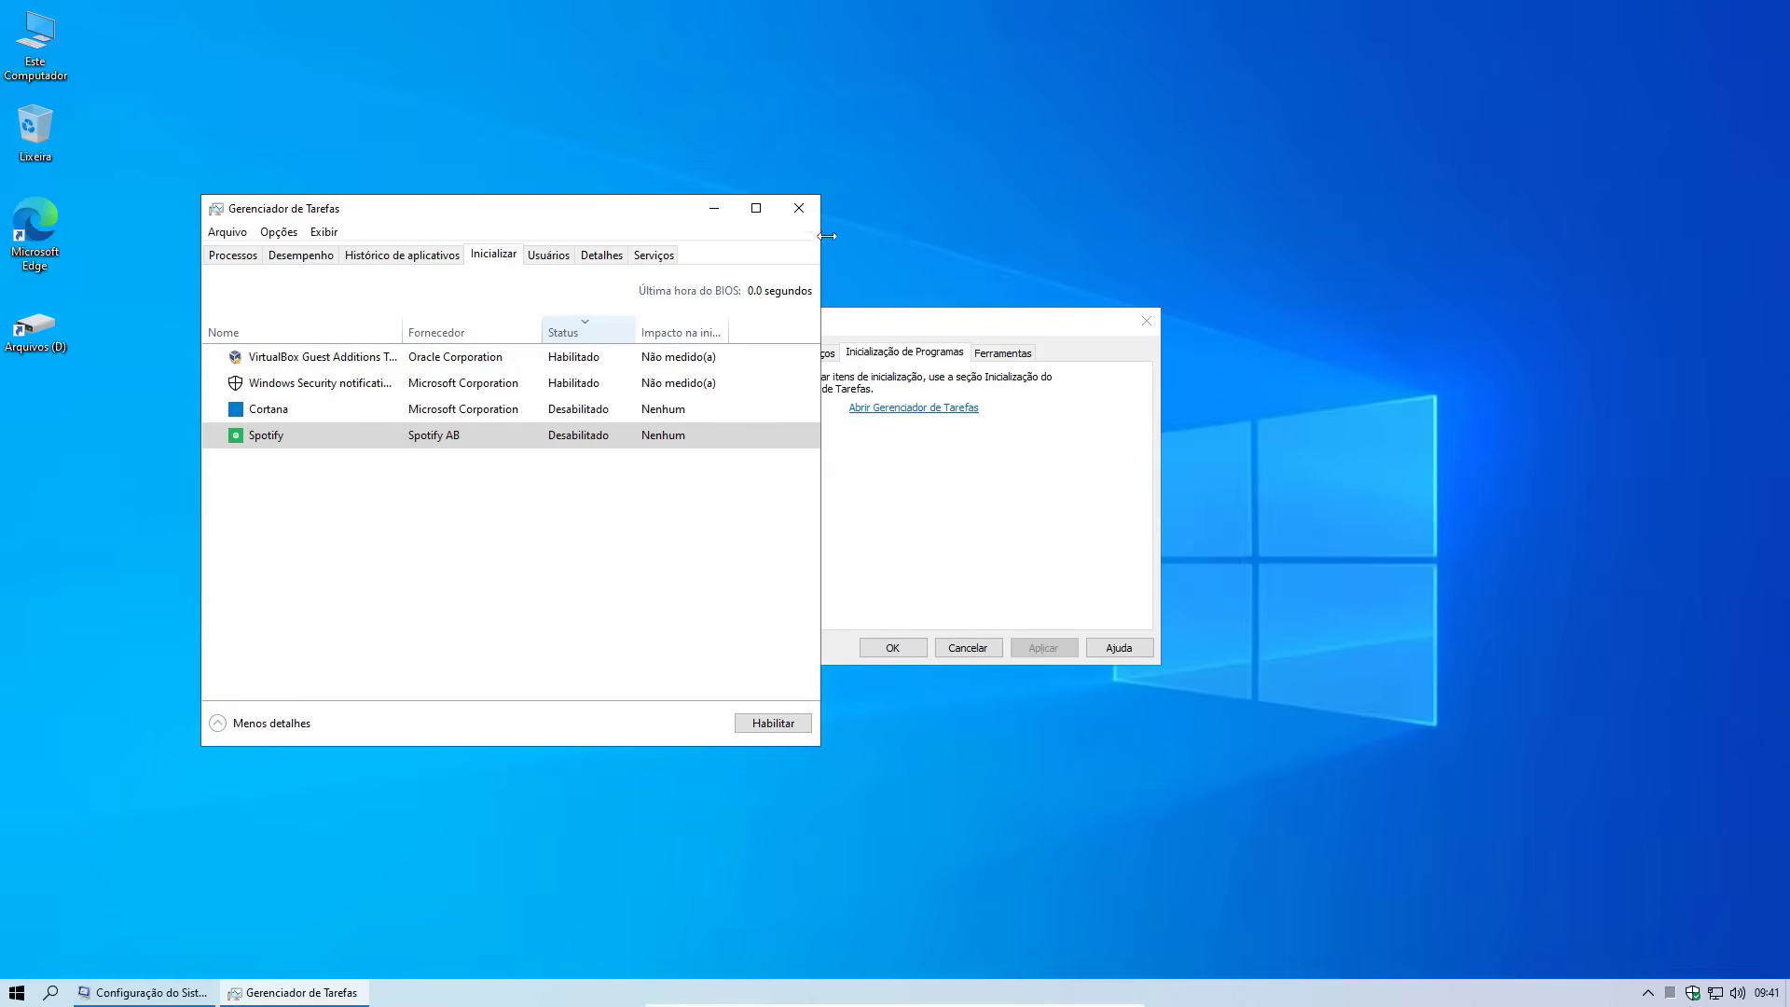
Close Gerenciador de Tarefas and confirm Configuração do Sistema, exiting without restarting the computer
{"action": "left_click", "coordinate": [799, 208]}
{"action": "left_click", "coordinate": [915, 647]}
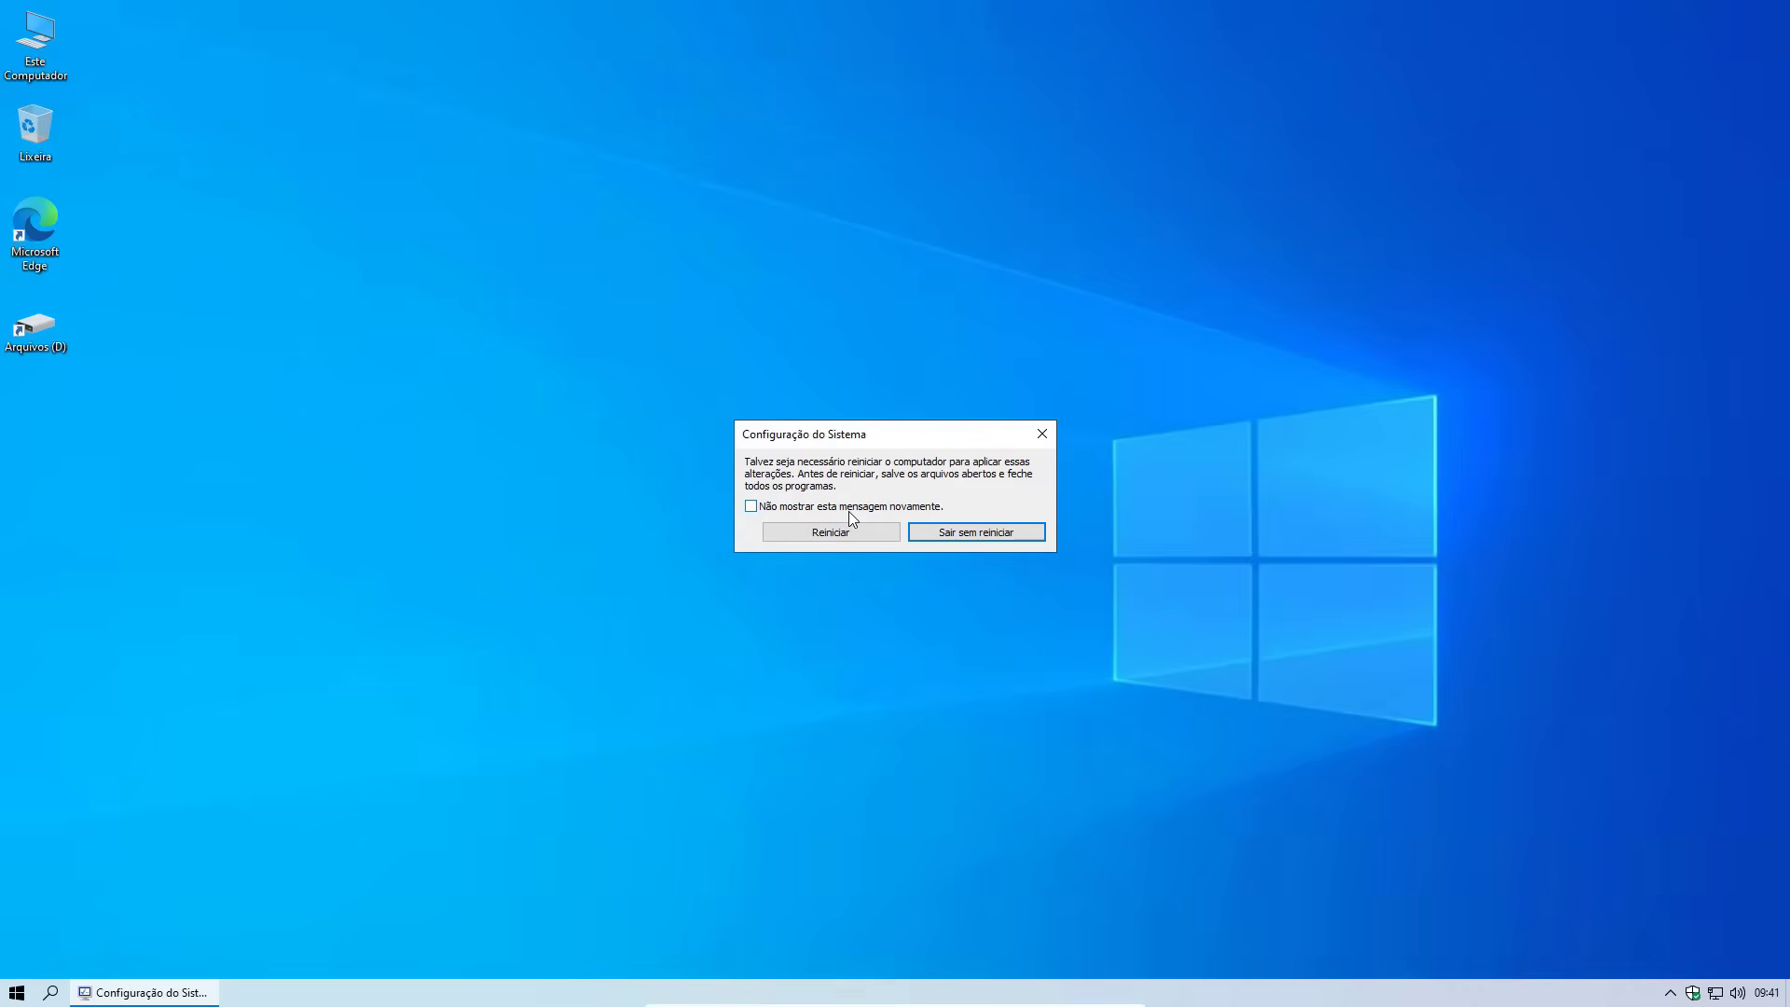
{"action": "left_click", "coordinate": [992, 541]}
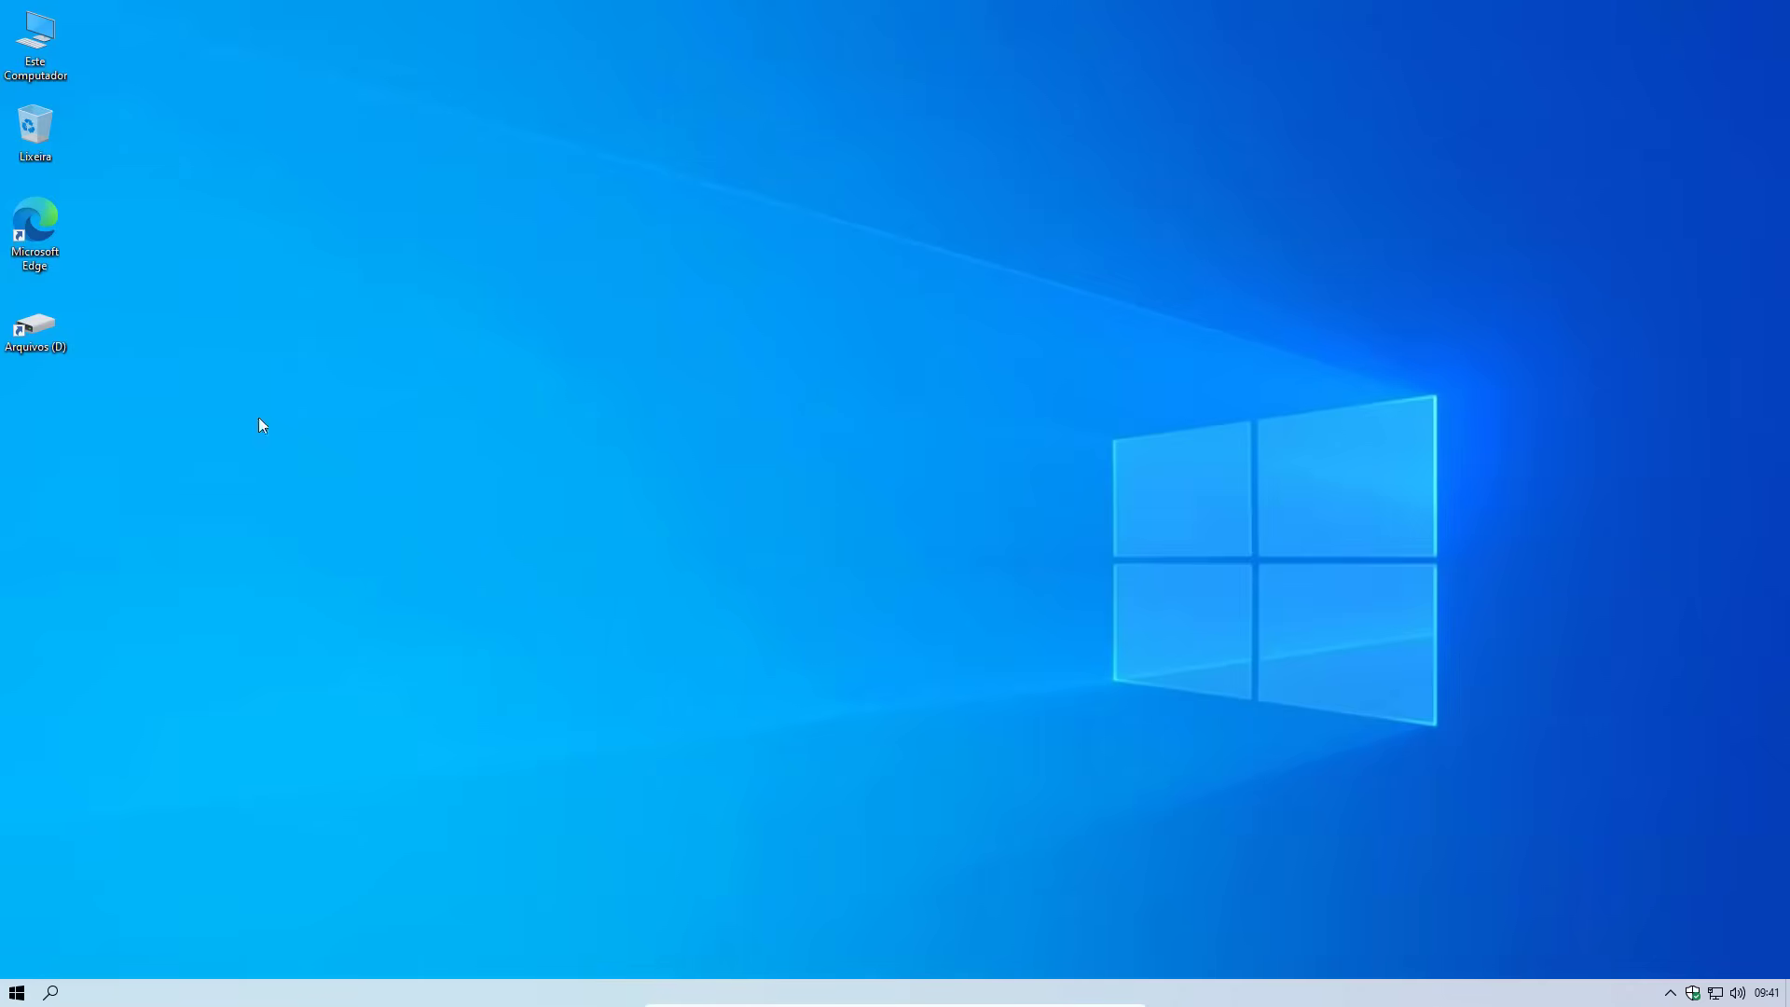
Open the Windows services console with the Run command services.msc
{"action": "right_click", "coordinate": [4, 994]}
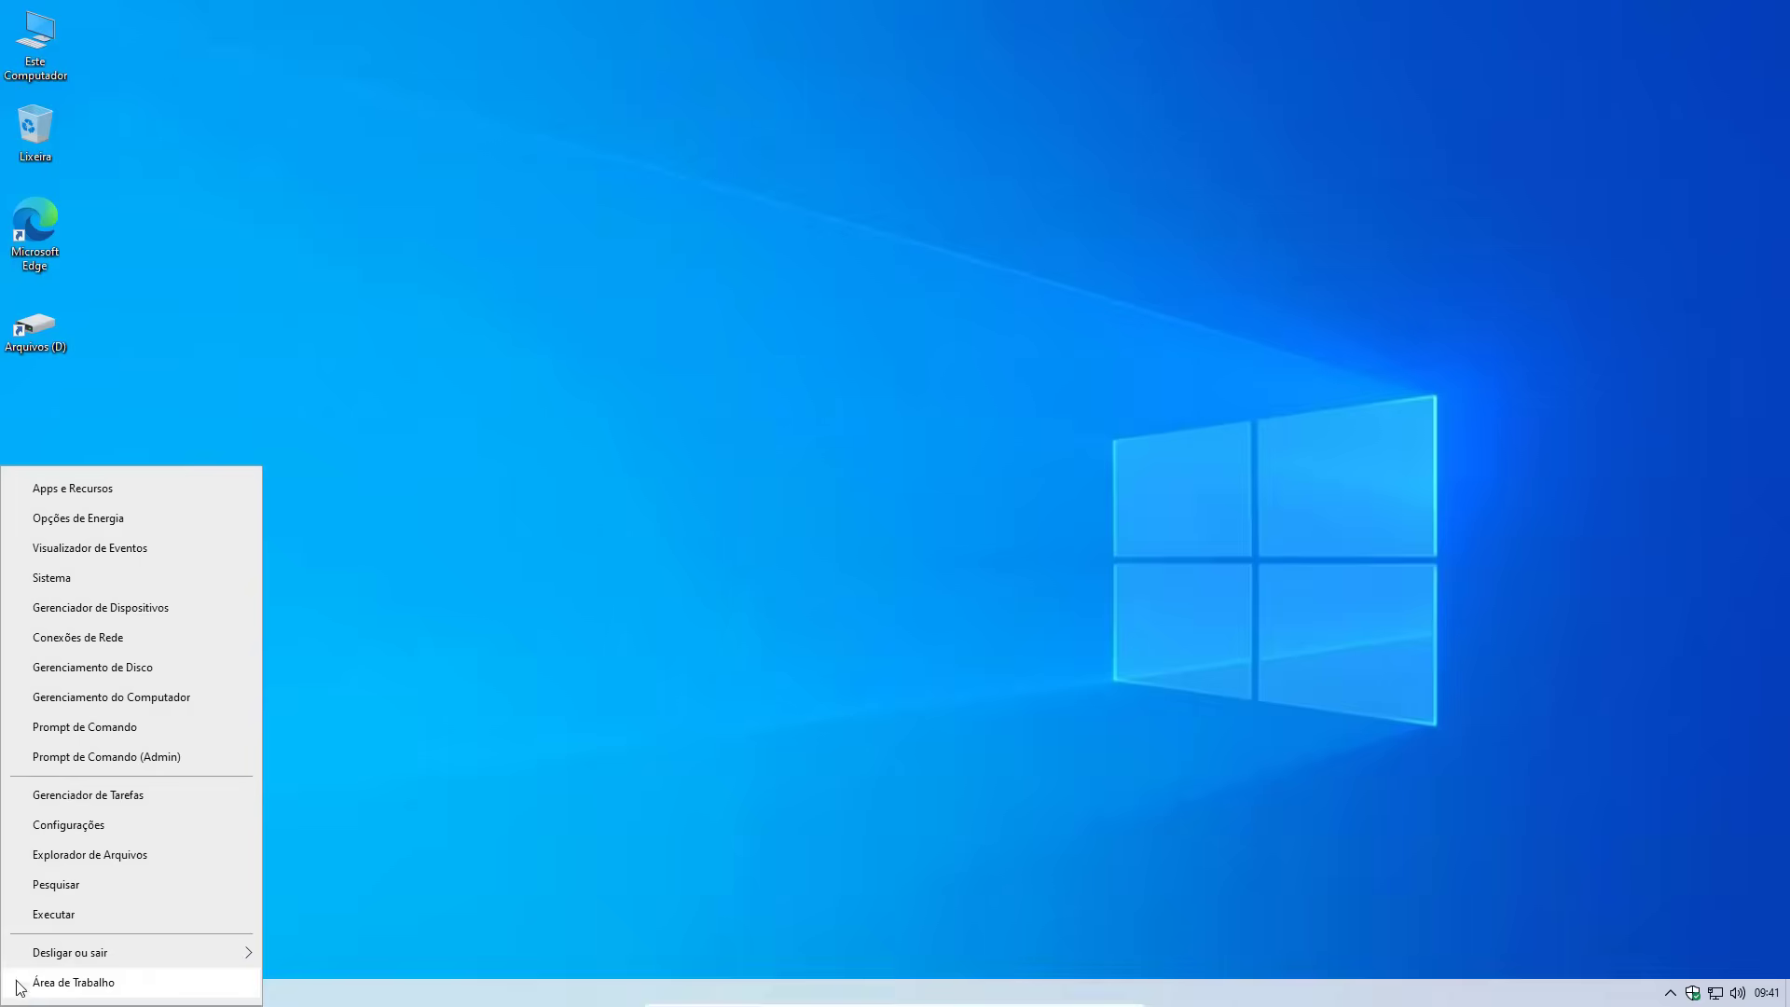
{"action": "left_click", "coordinate": [59, 916]}
{"action": "type", "text": "ser"}
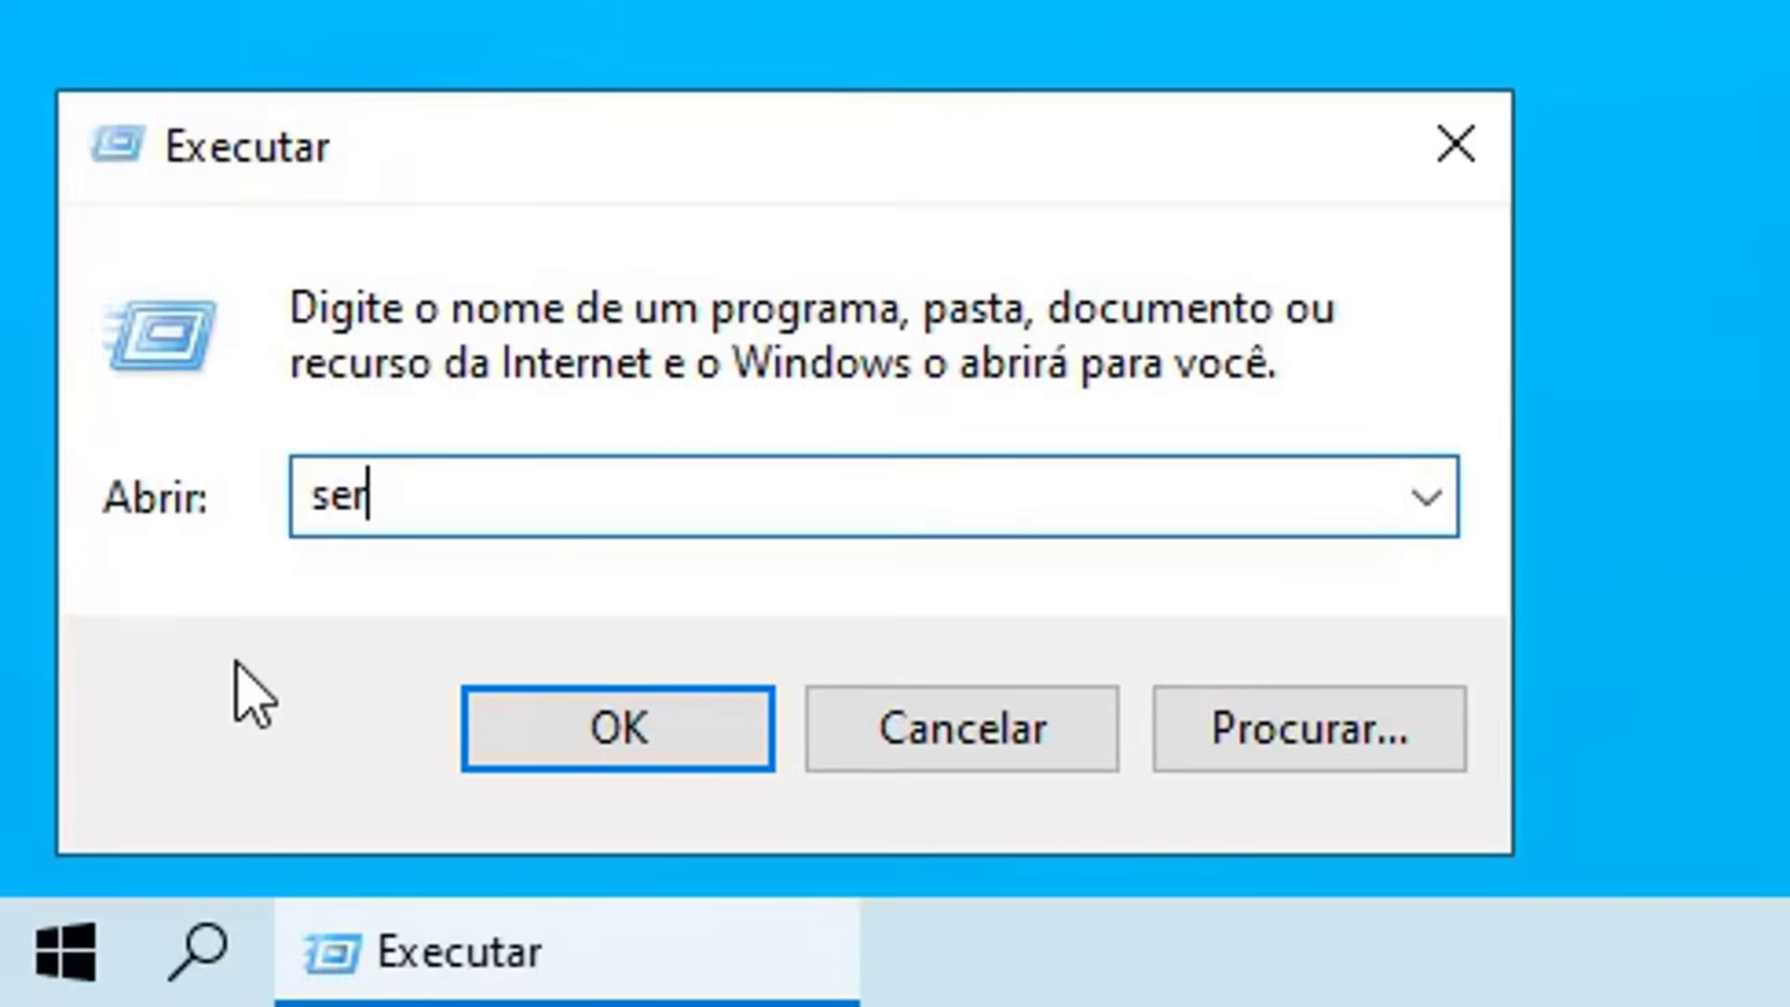
{"action": "type", "text": "vices.ms"}
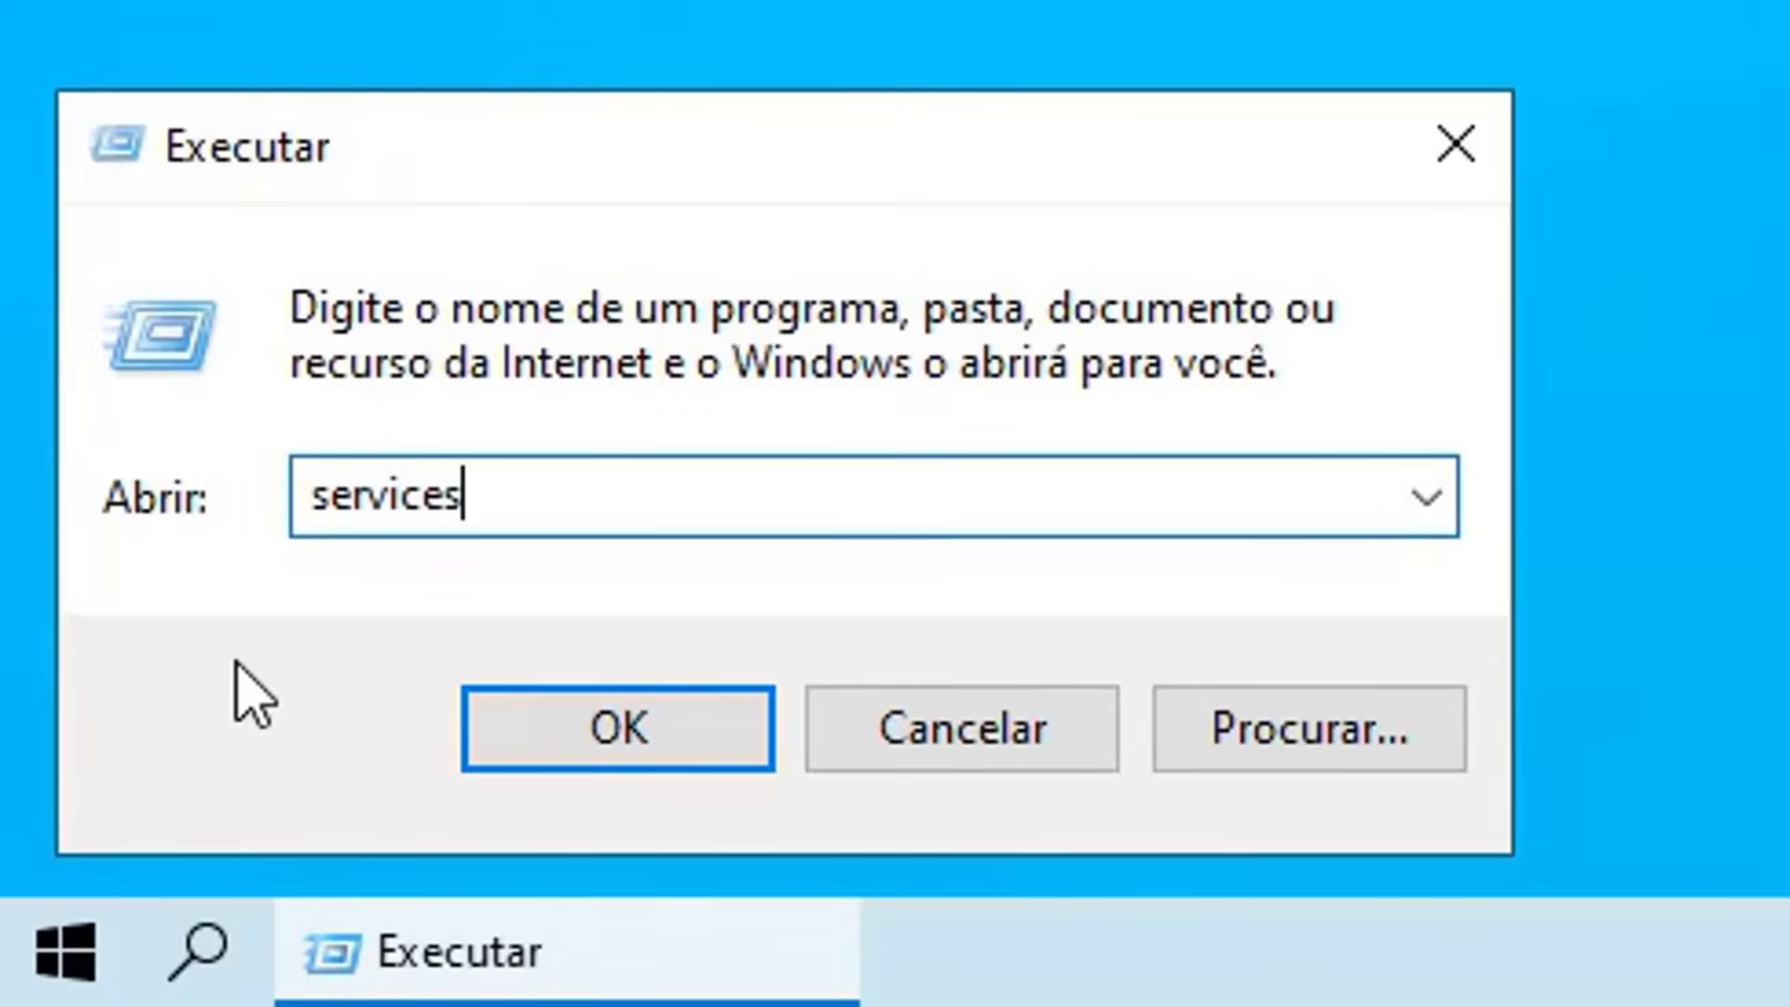
{"action": "type", "text": "c"}
{"action": "key", "text": "Return"}
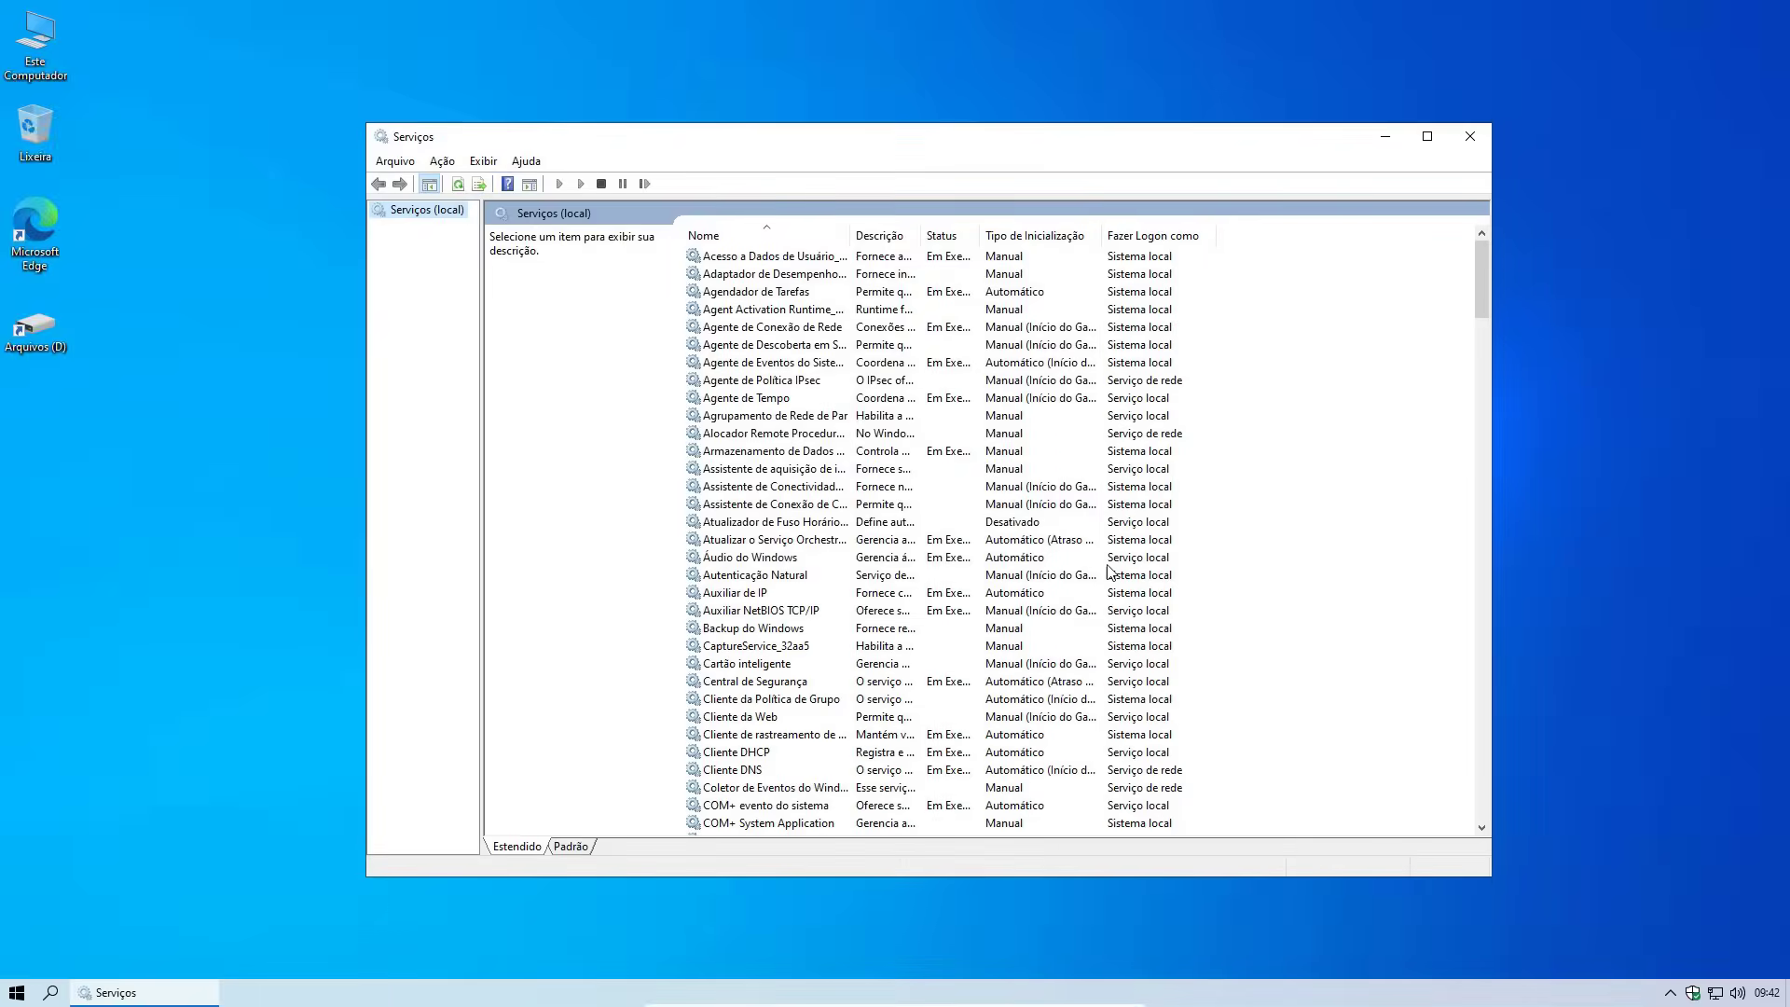
Widen the service name column, set the Windows Update service's startup type to Desativado, apply it and close Serviços
{"action": "double_click", "coordinate": [850, 235]}
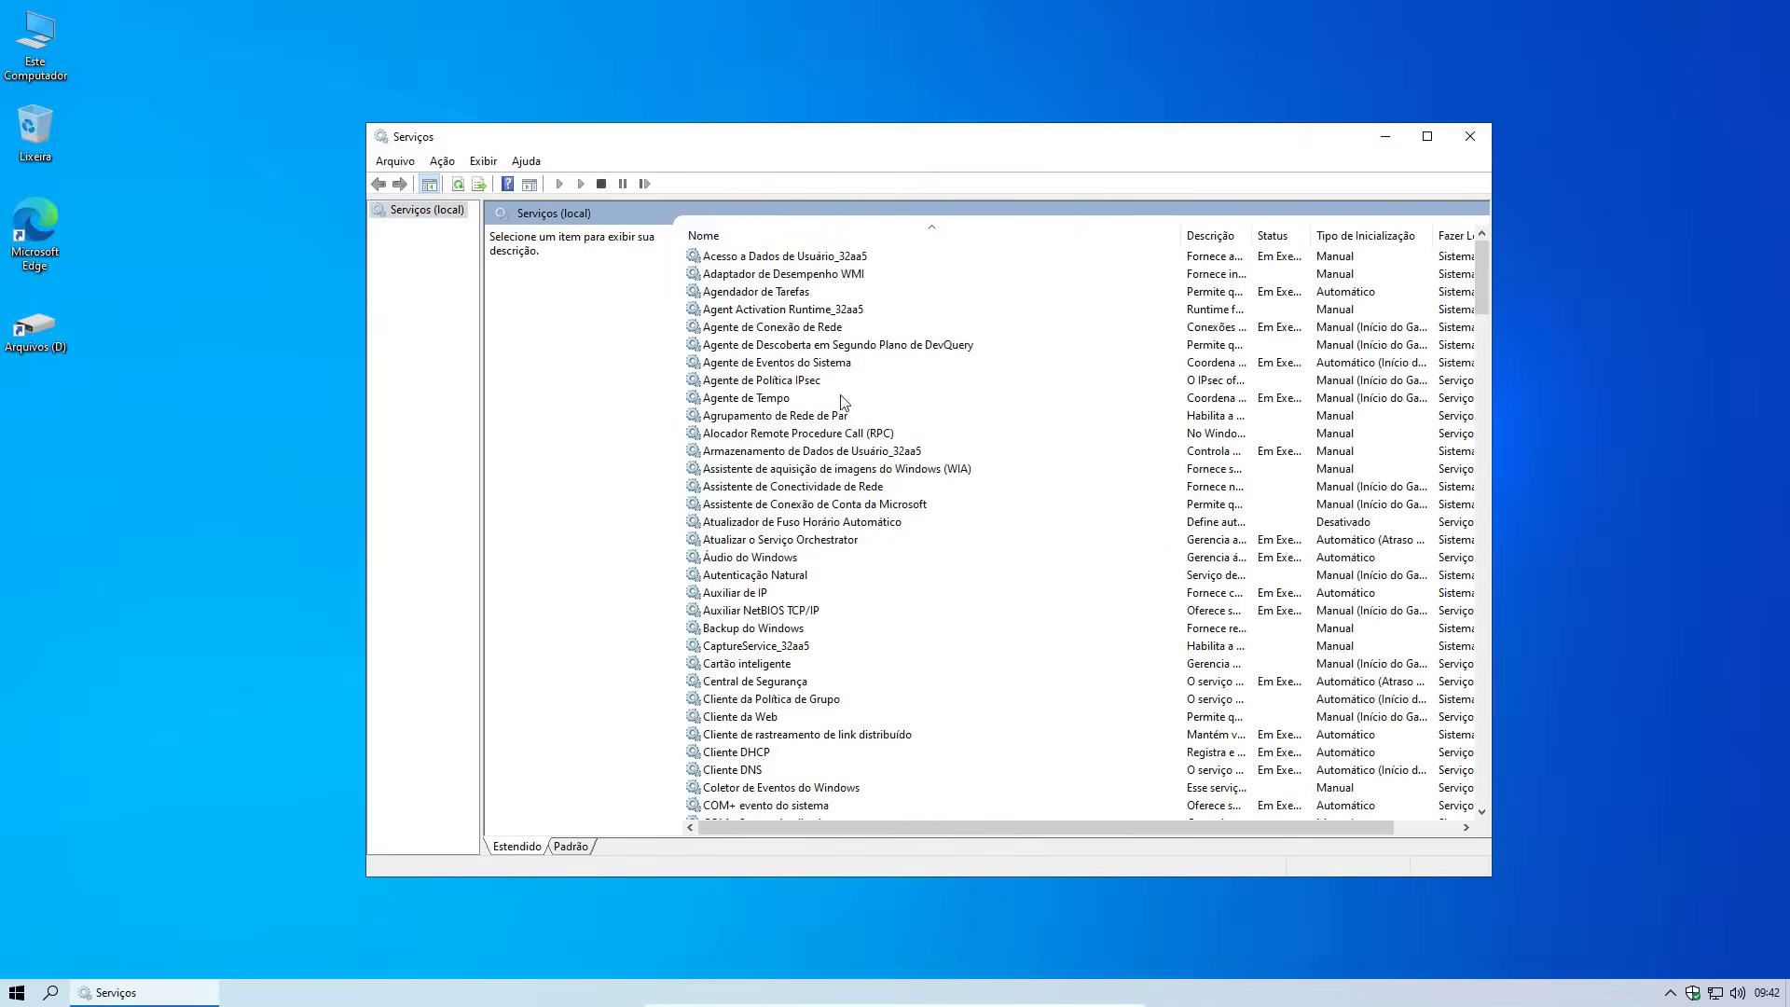
{"action": "scroll", "coordinate": [854, 415], "scroll_direction": "down", "scroll_amount": 13}
{"action": "scroll", "coordinate": [856, 417], "scroll_direction": "down", "scroll_amount": 20}
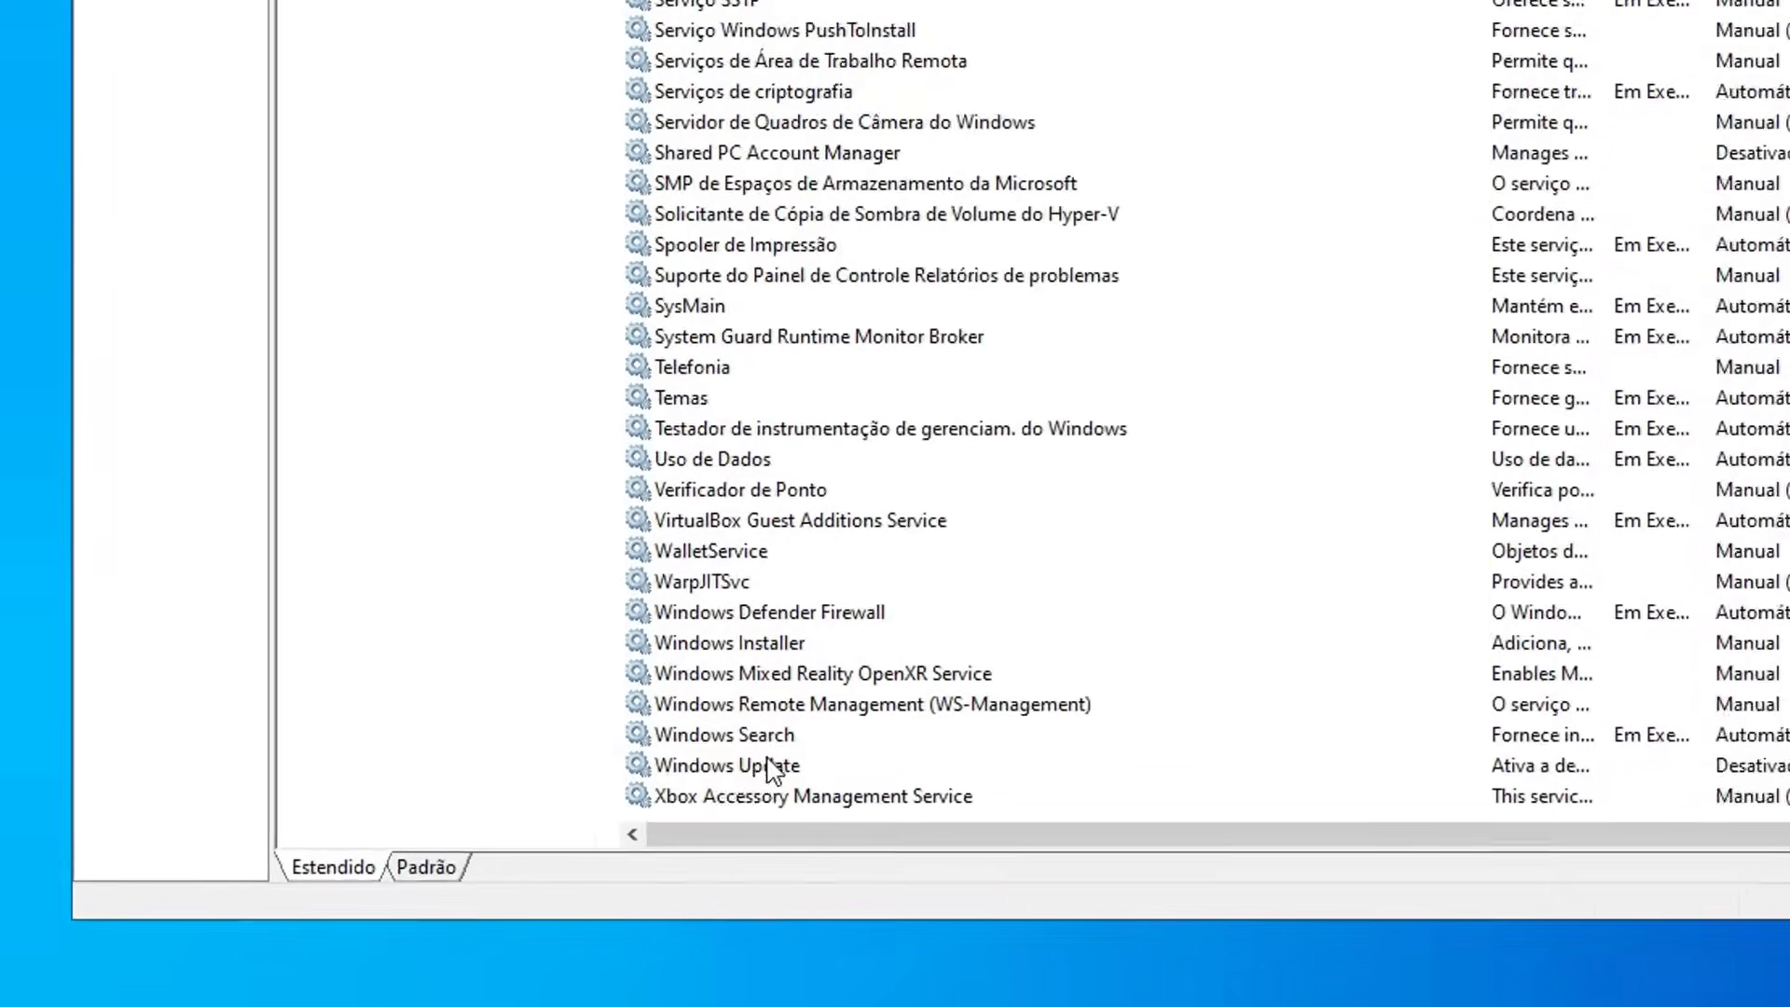
{"action": "double_click", "coordinate": [757, 788]}
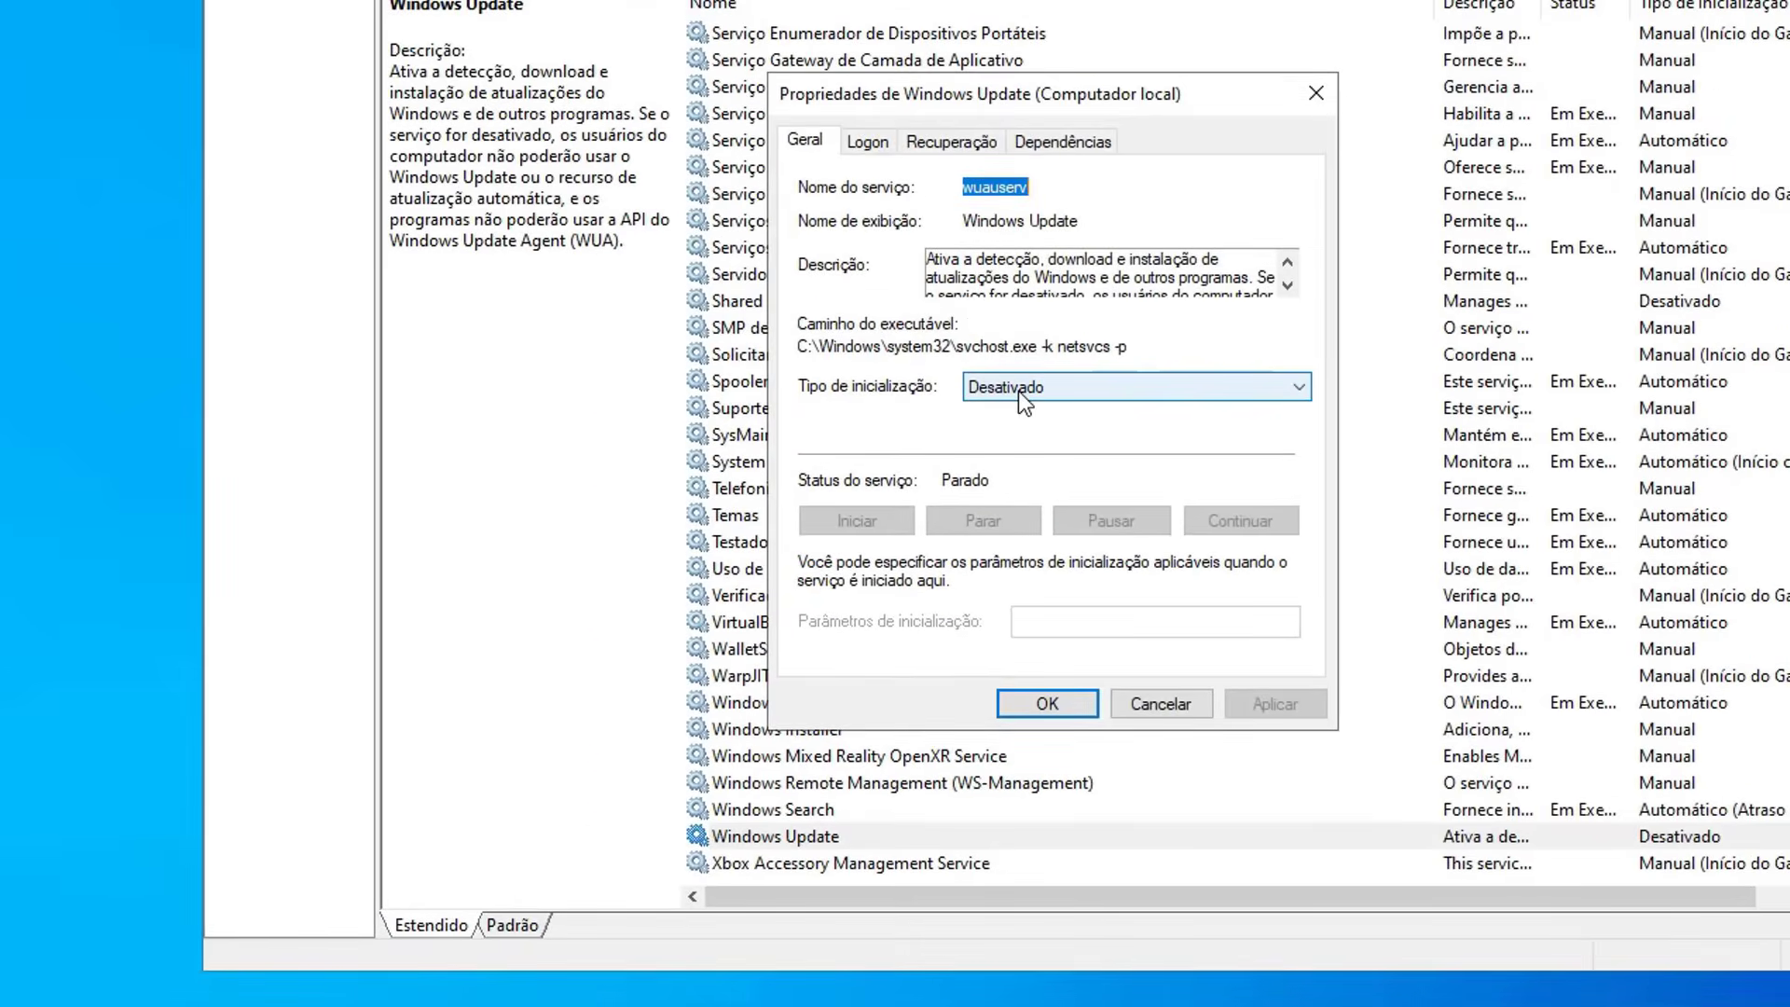
{"action": "left_click", "coordinate": [1027, 389]}
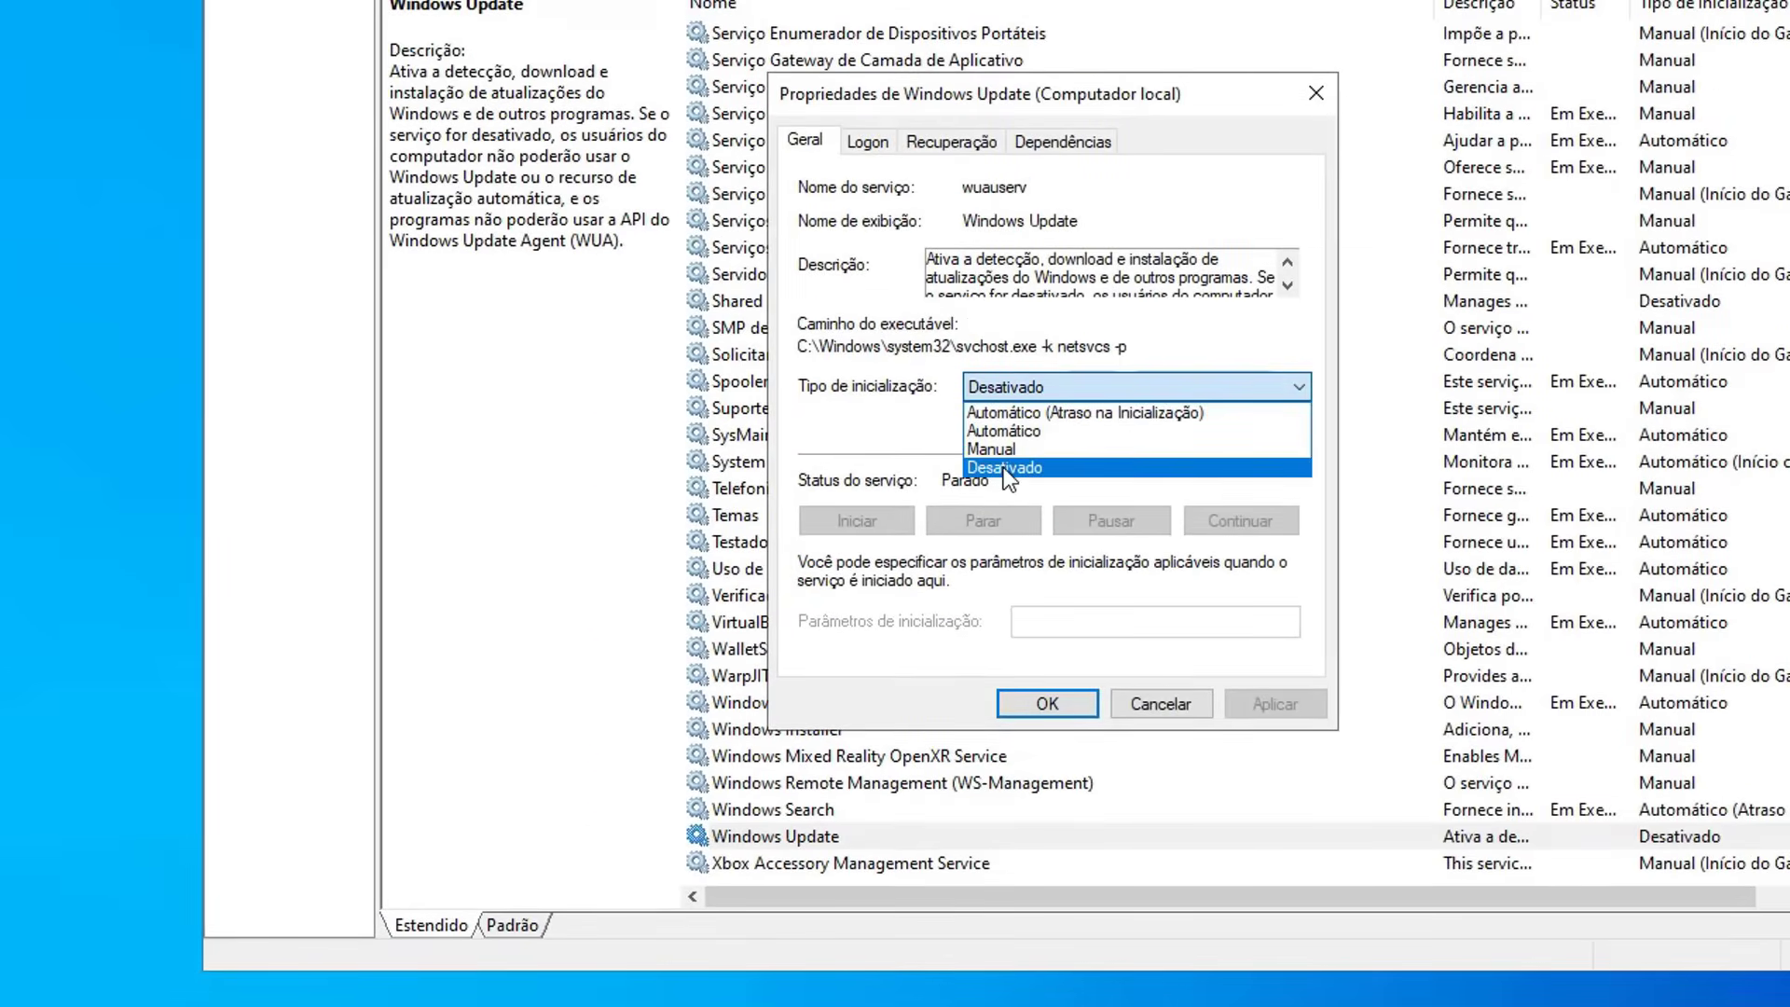
{"action": "left_click", "coordinate": [1003, 467]}
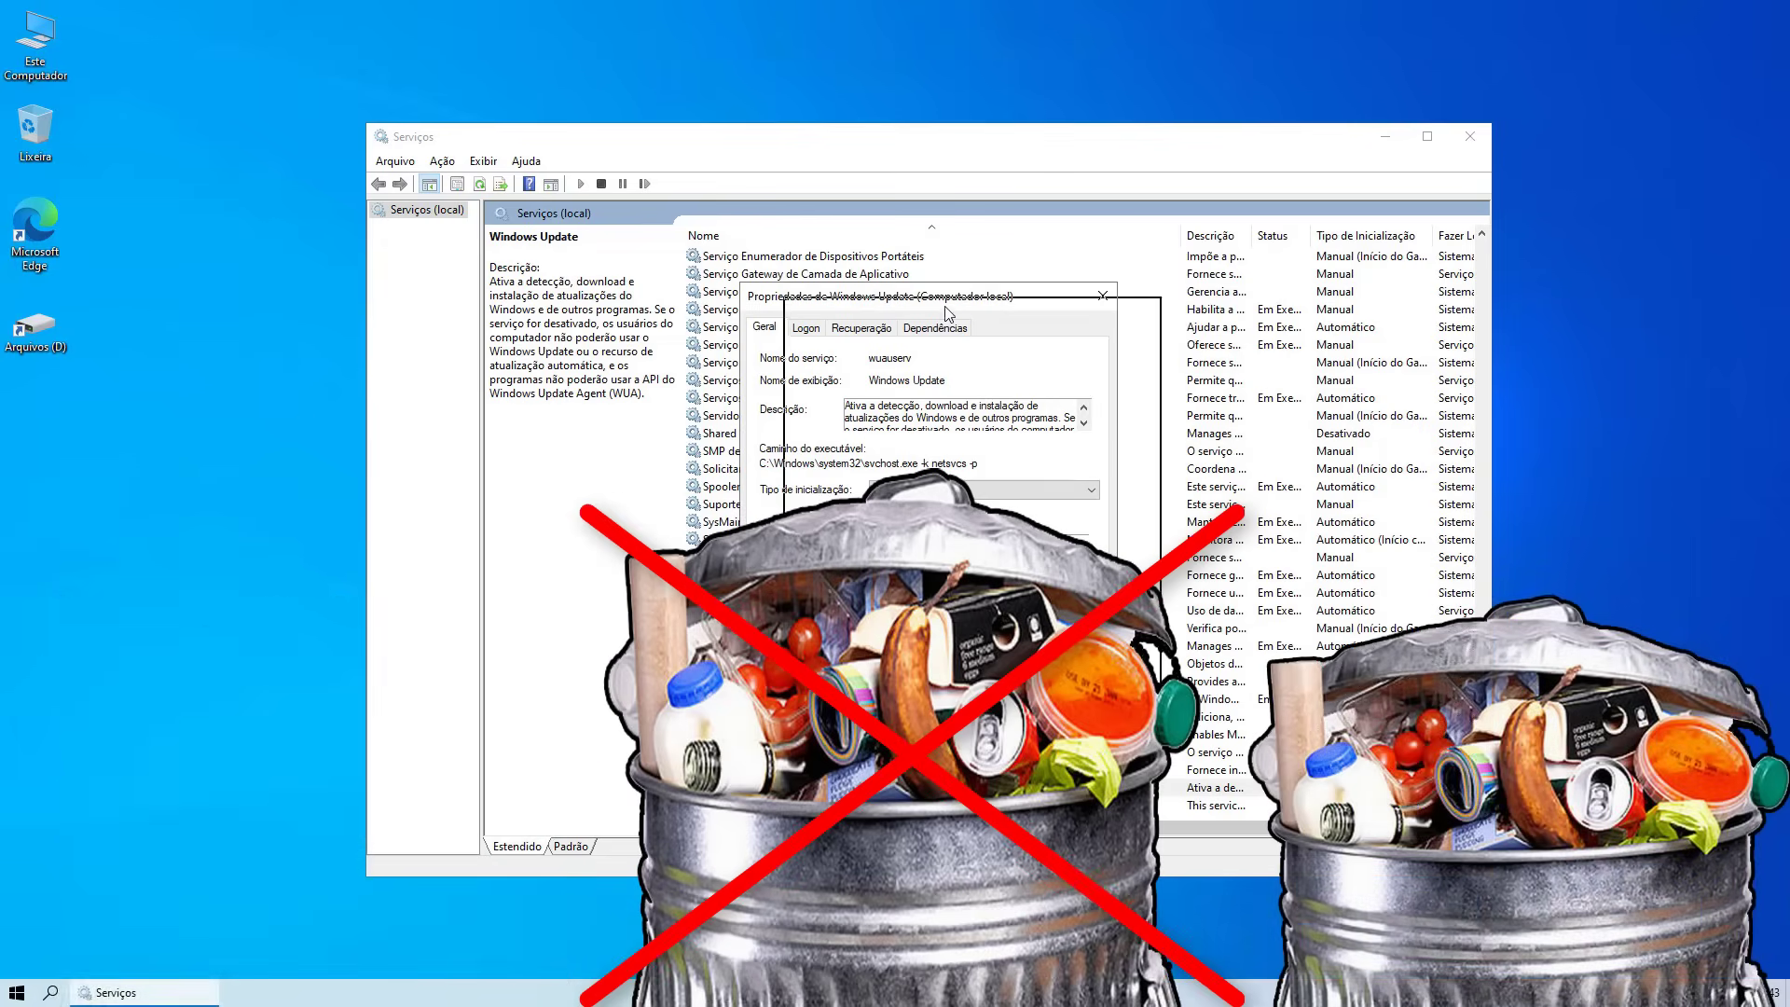
{"action": "left_click_drag", "start_coordinate": [903, 302], "coordinate": [890, 295]}
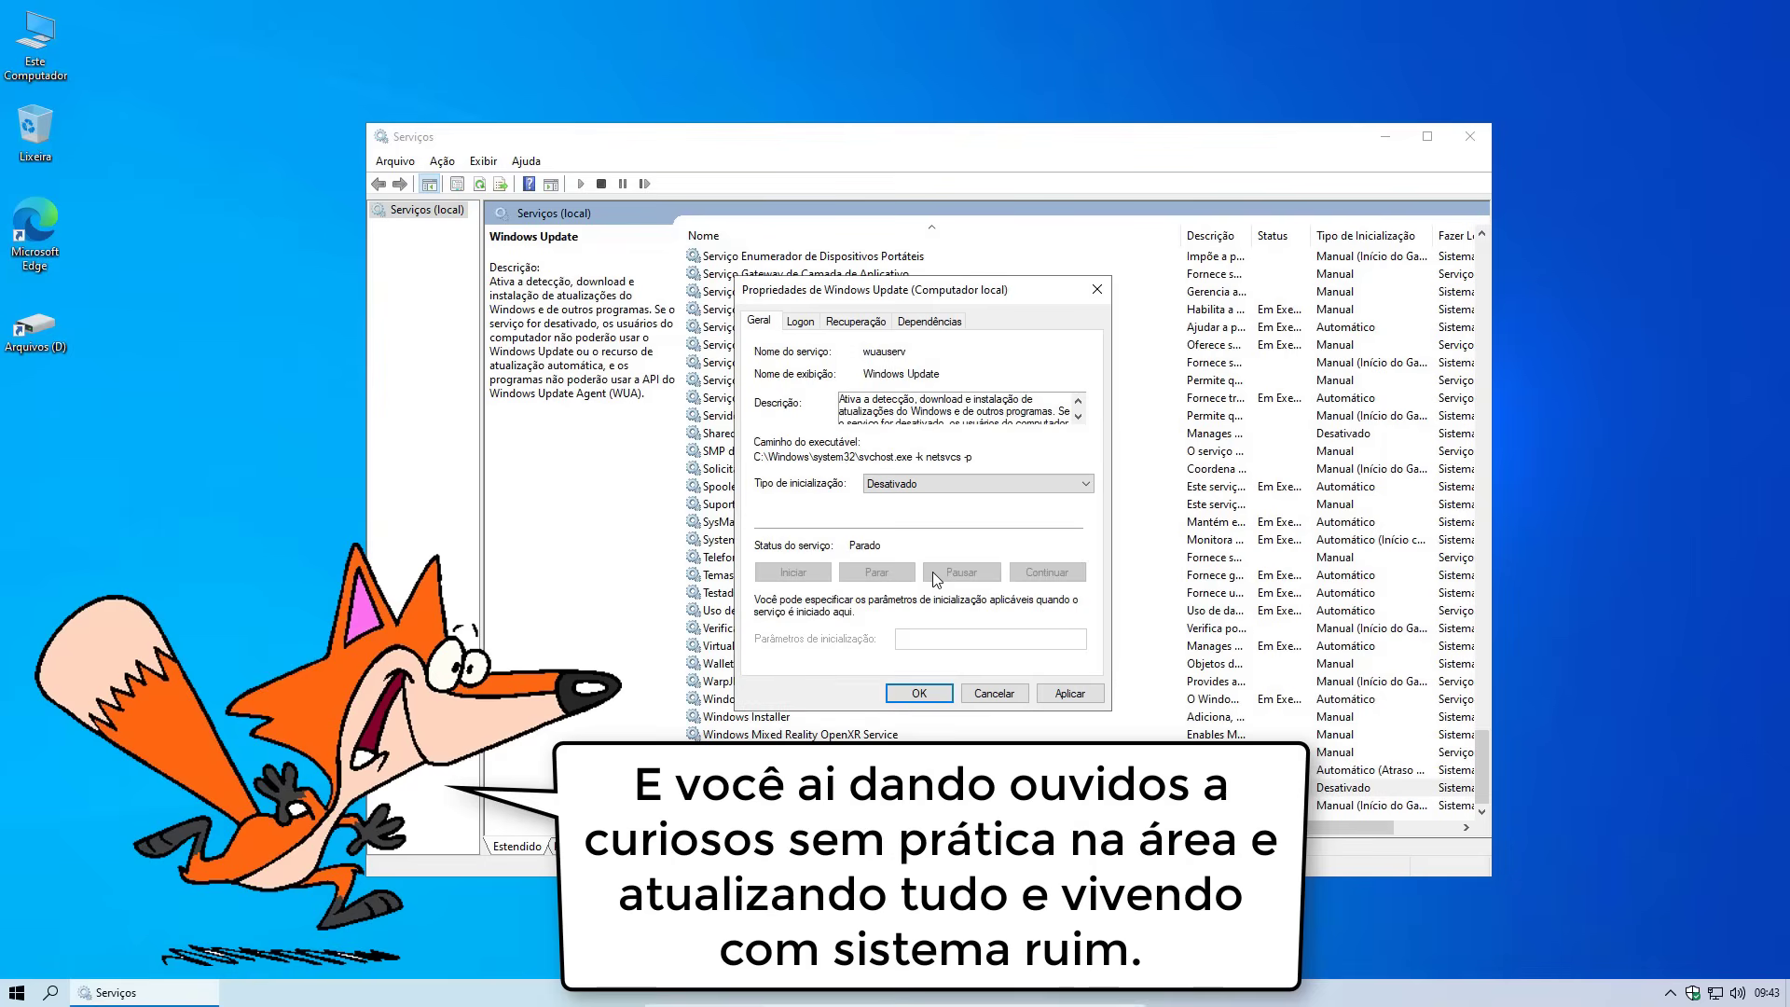
{"action": "left_click", "coordinate": [1069, 693]}
{"action": "left_click", "coordinate": [922, 694]}
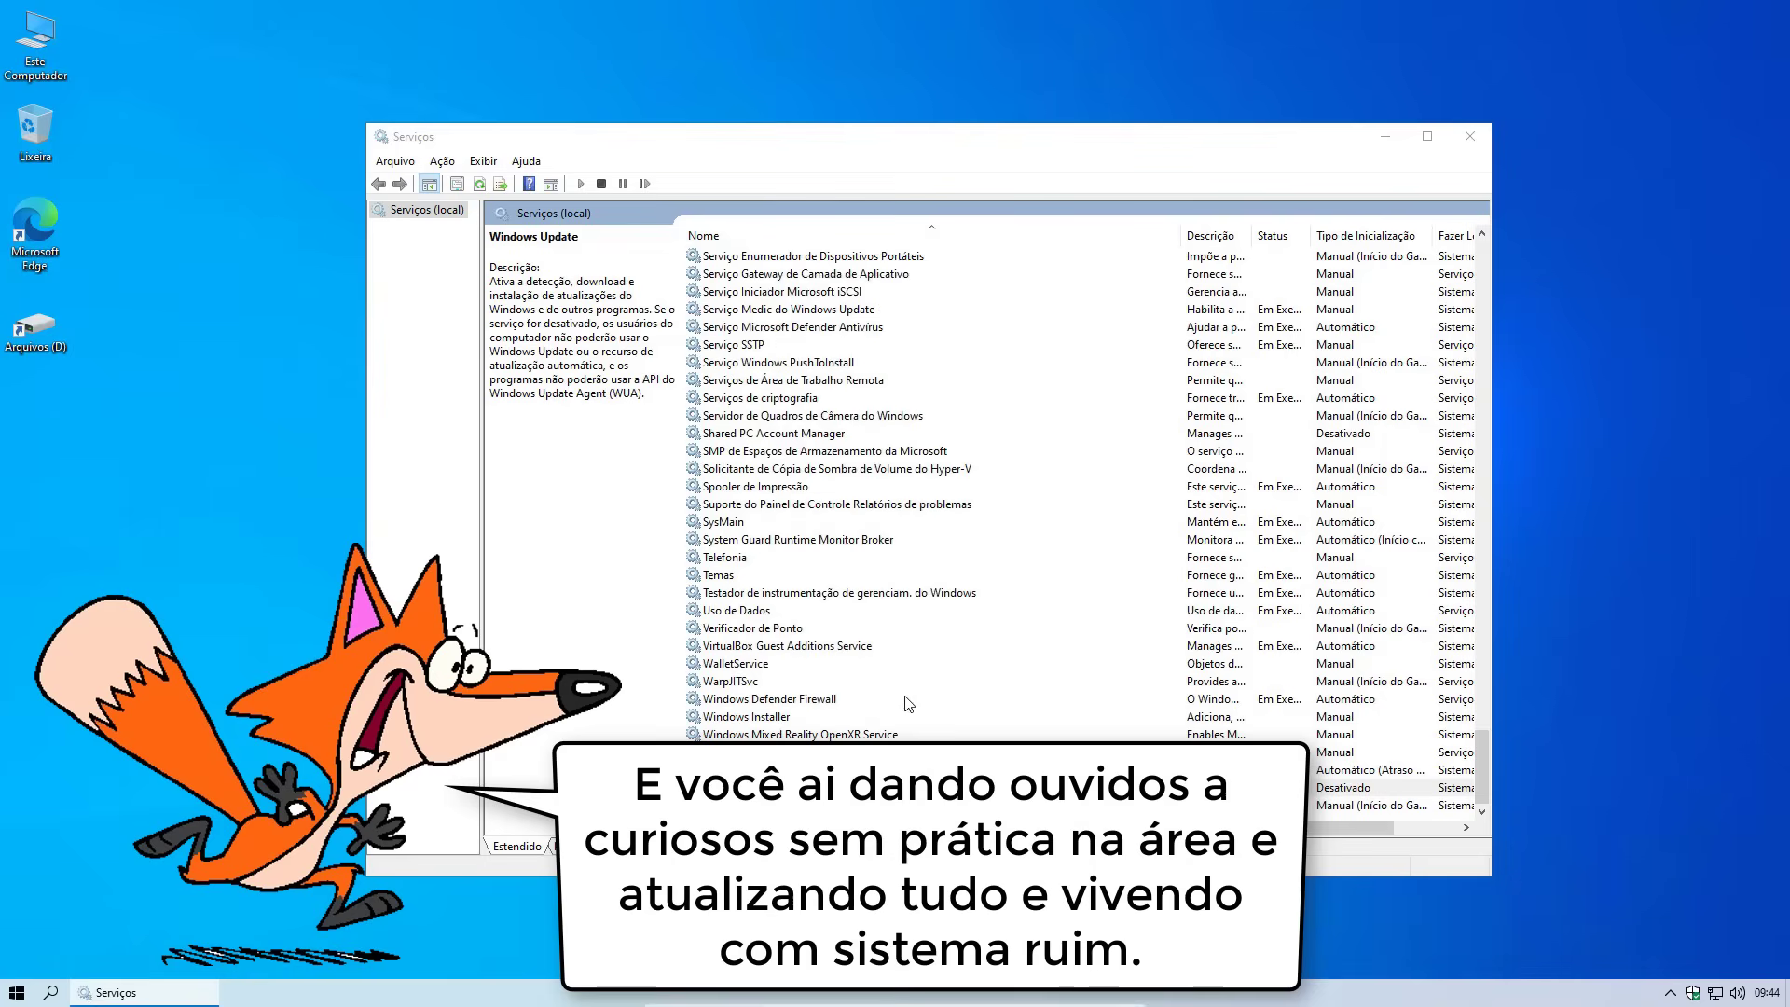
{"action": "left_click", "coordinate": [1470, 137]}
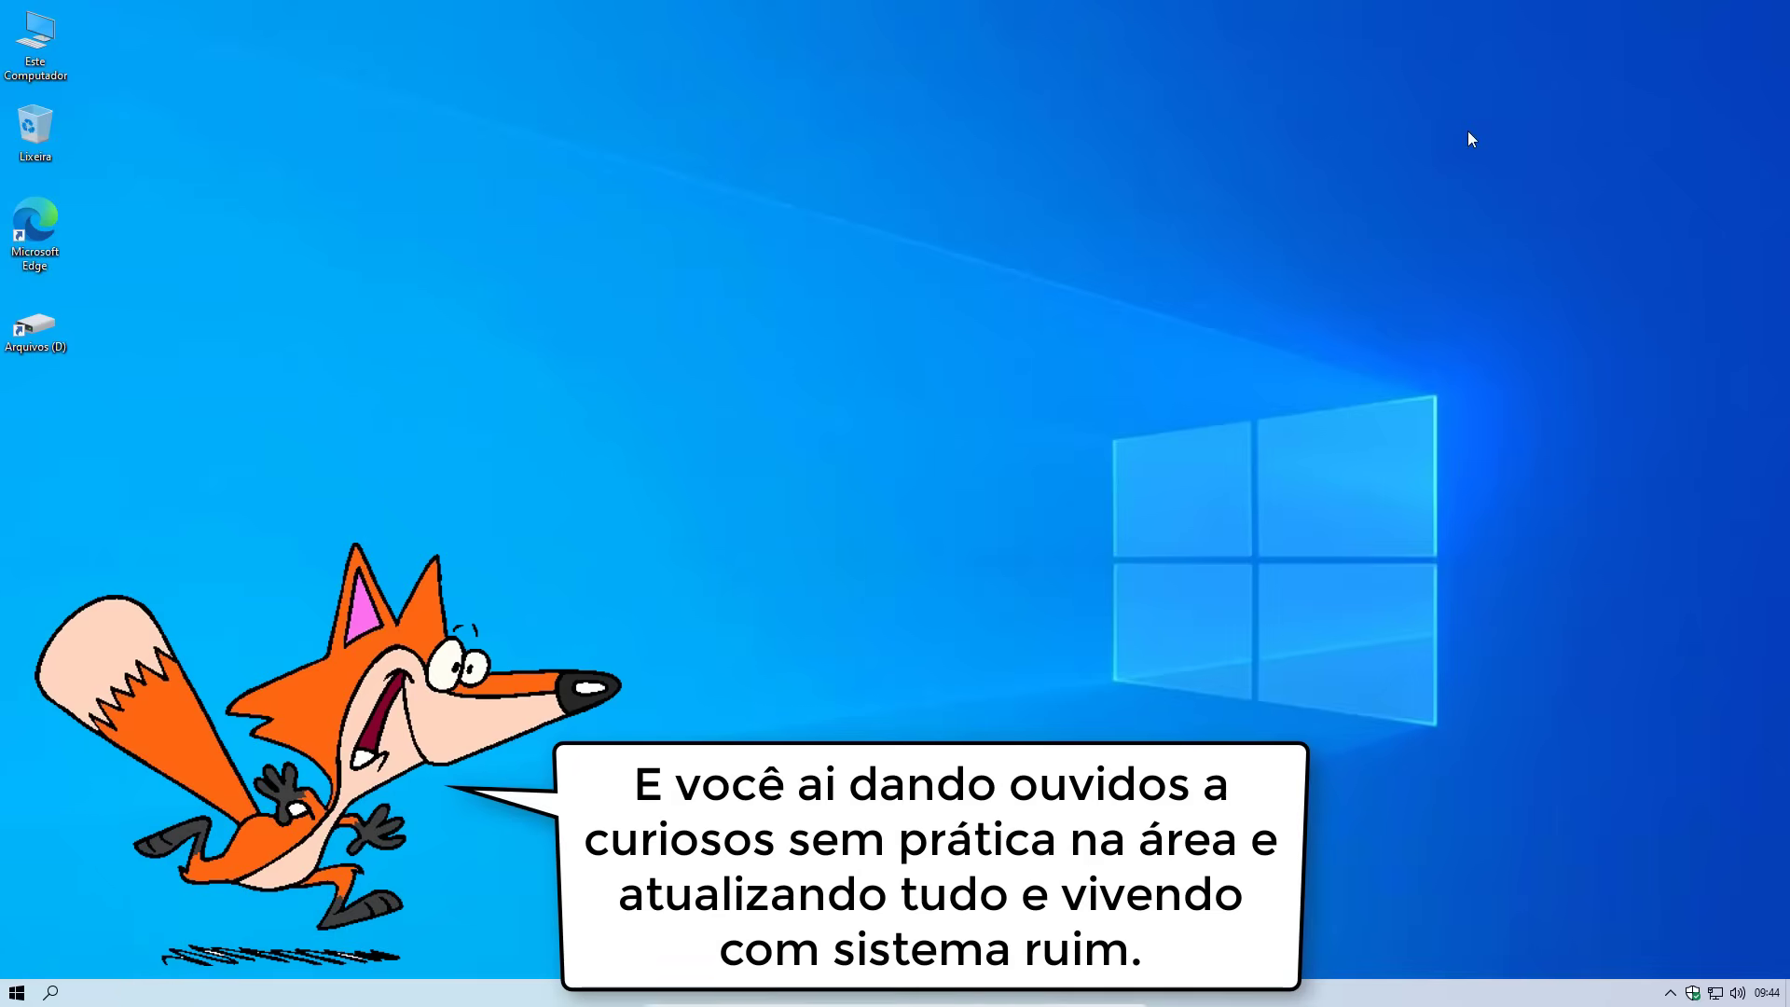
Open Microsoft Edge, dismiss the translation offer and go to the Amazon Drive share page for Personaliza10.exe
{"action": "double_click", "coordinate": [36, 224]}
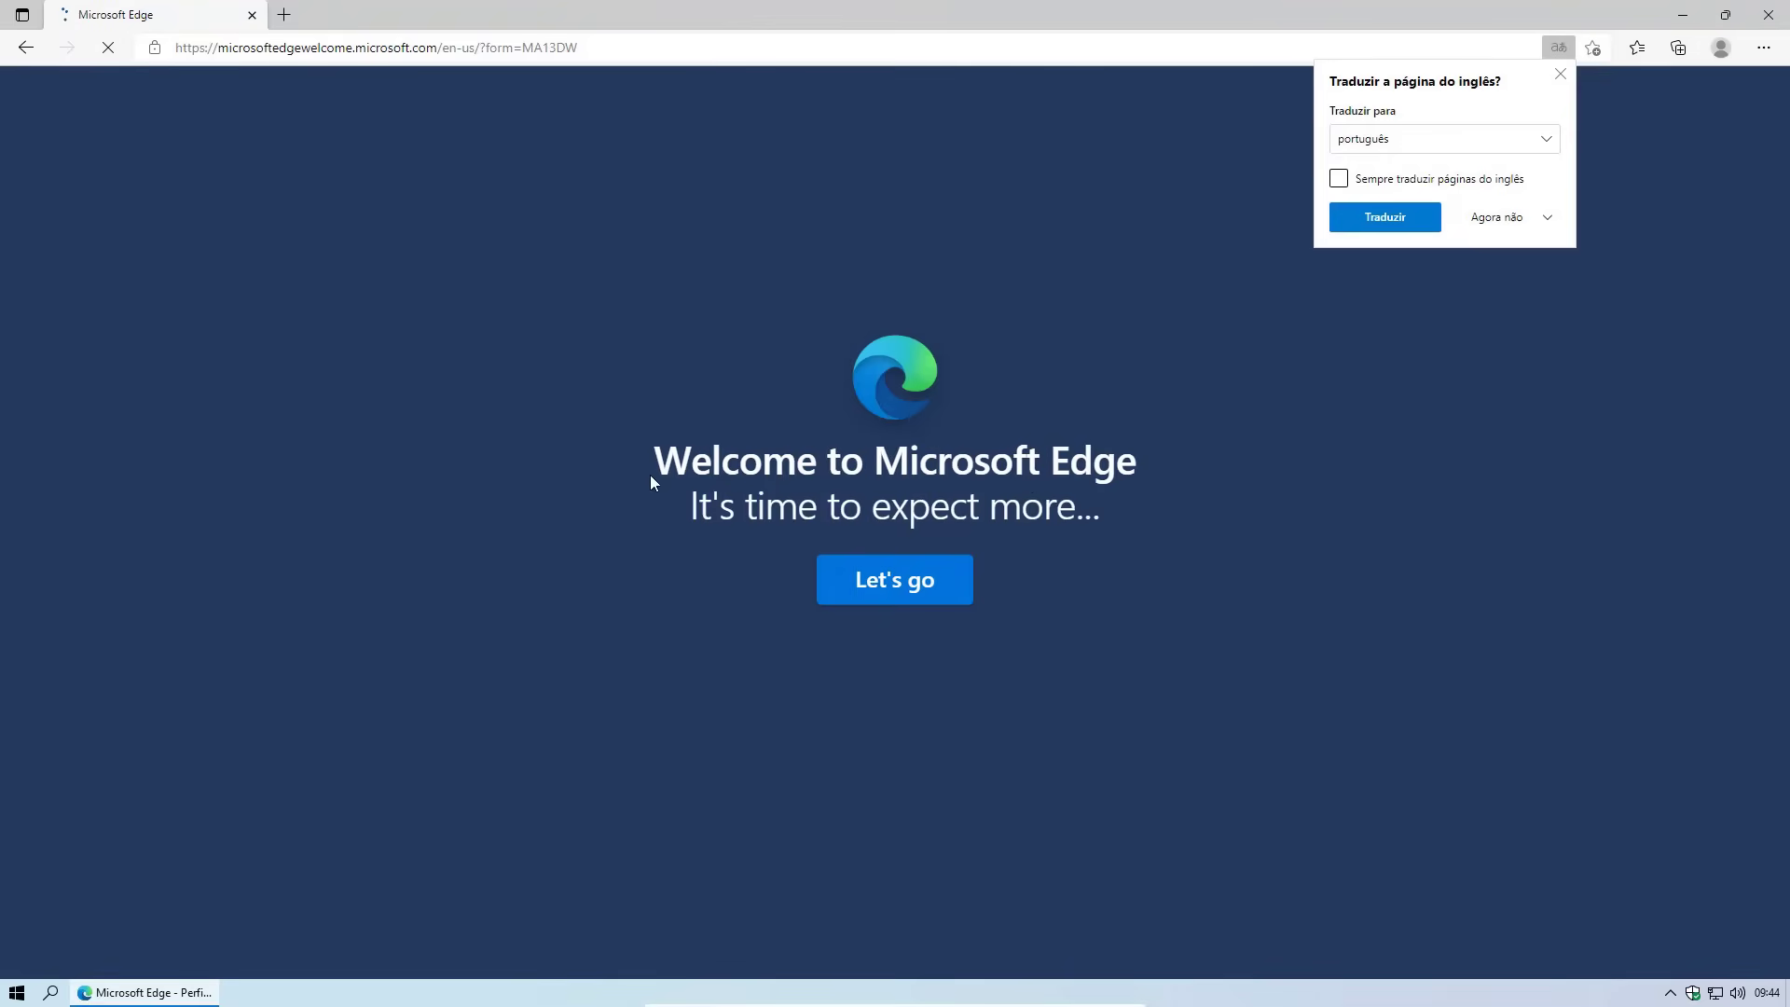
{"action": "left_click", "coordinate": [1561, 75]}
{"action": "left_click", "coordinate": [892, 44]}
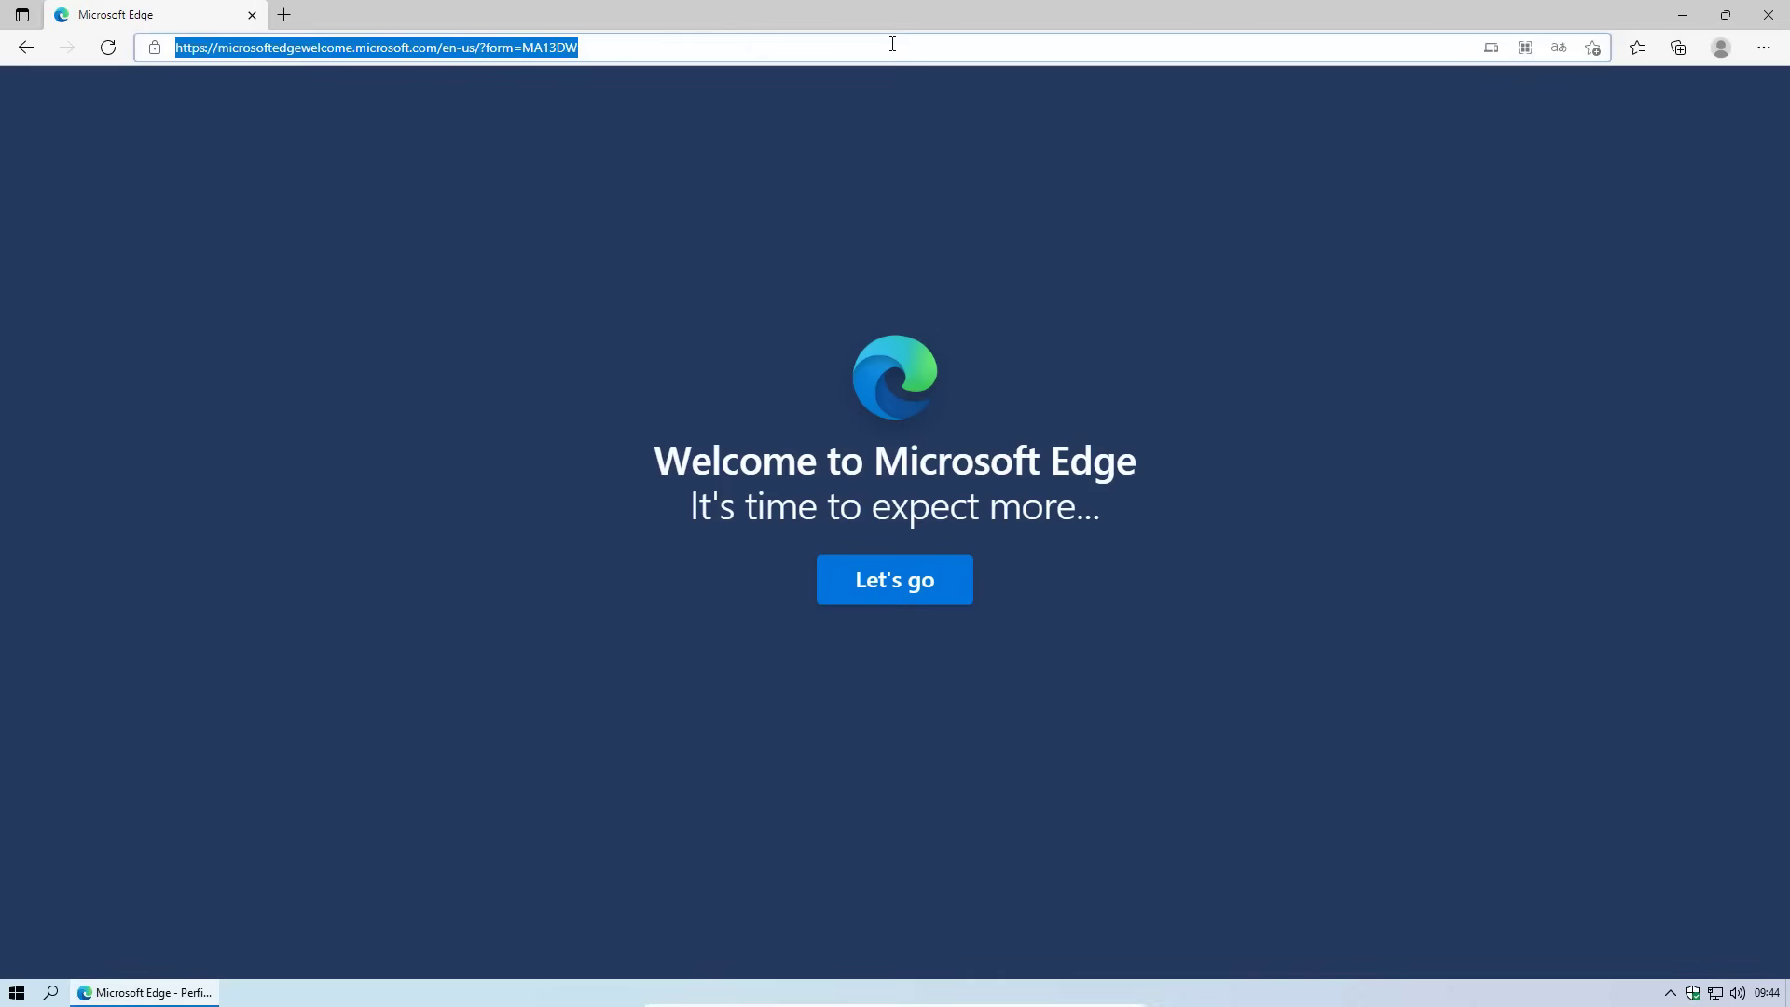
{"action": "key", "text": "BackSpace"}
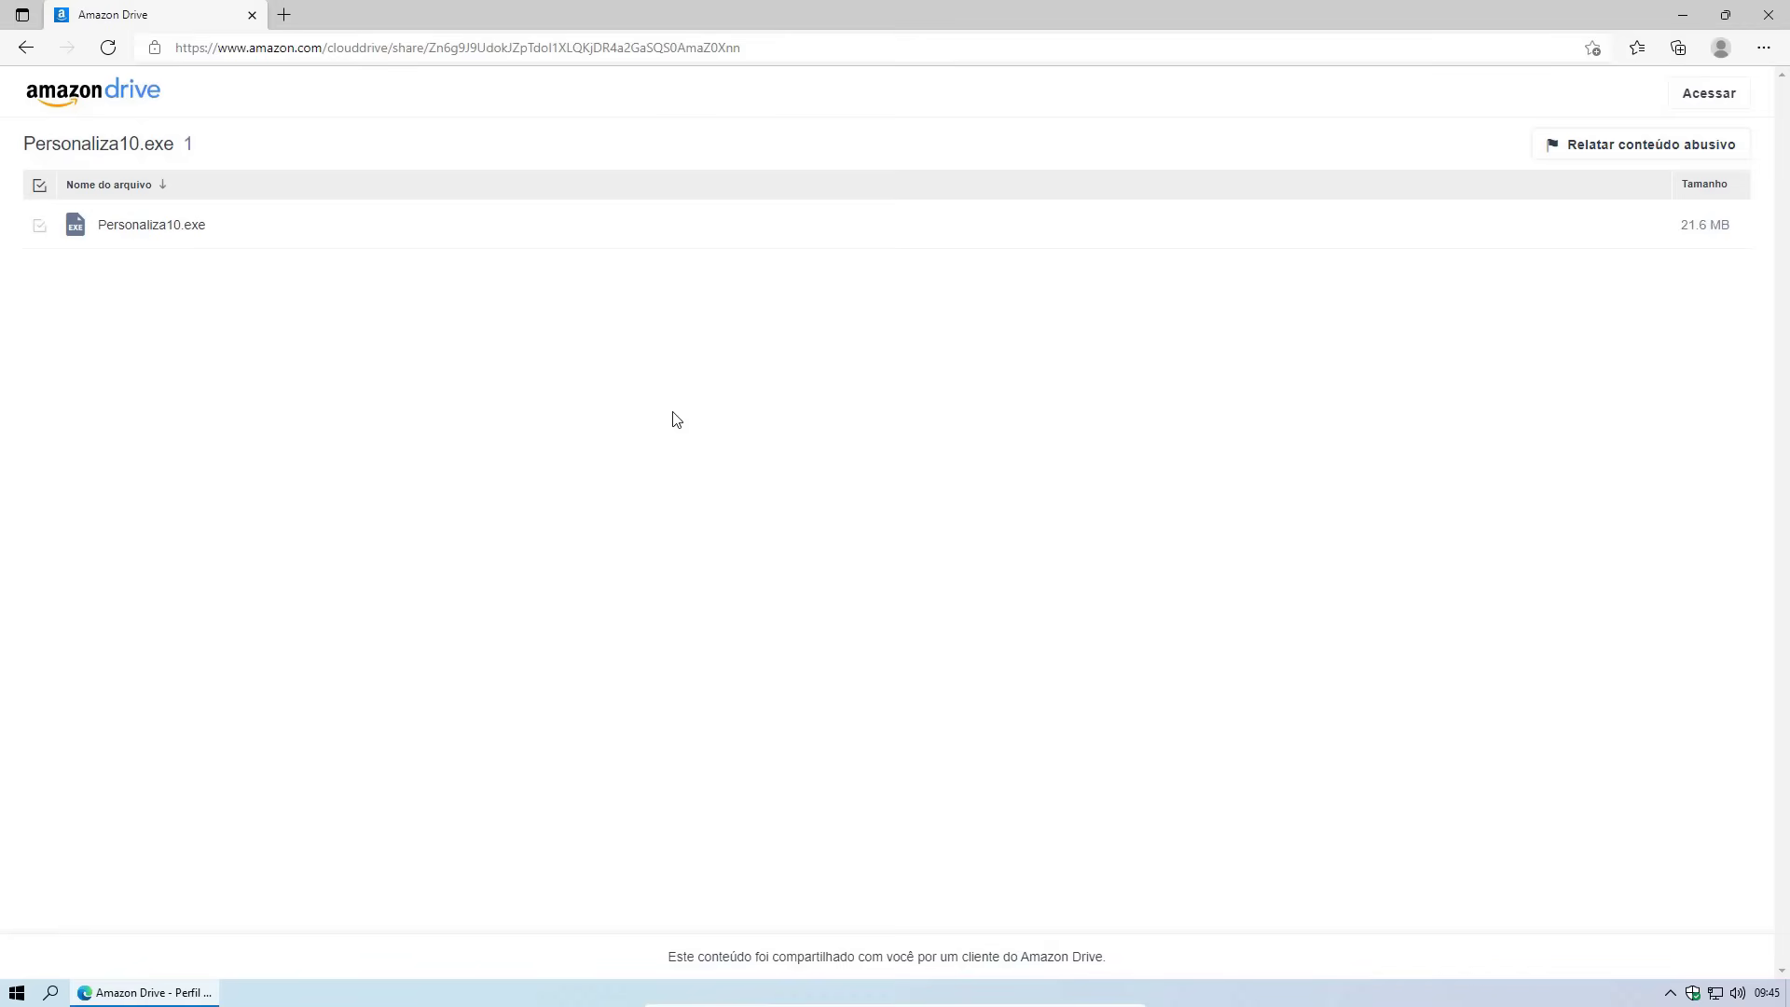
Download Personaliza10.exe from the Amazon Drive share page
{"action": "right_click", "coordinate": [174, 240]}
{"action": "right_click", "coordinate": [139, 230]}
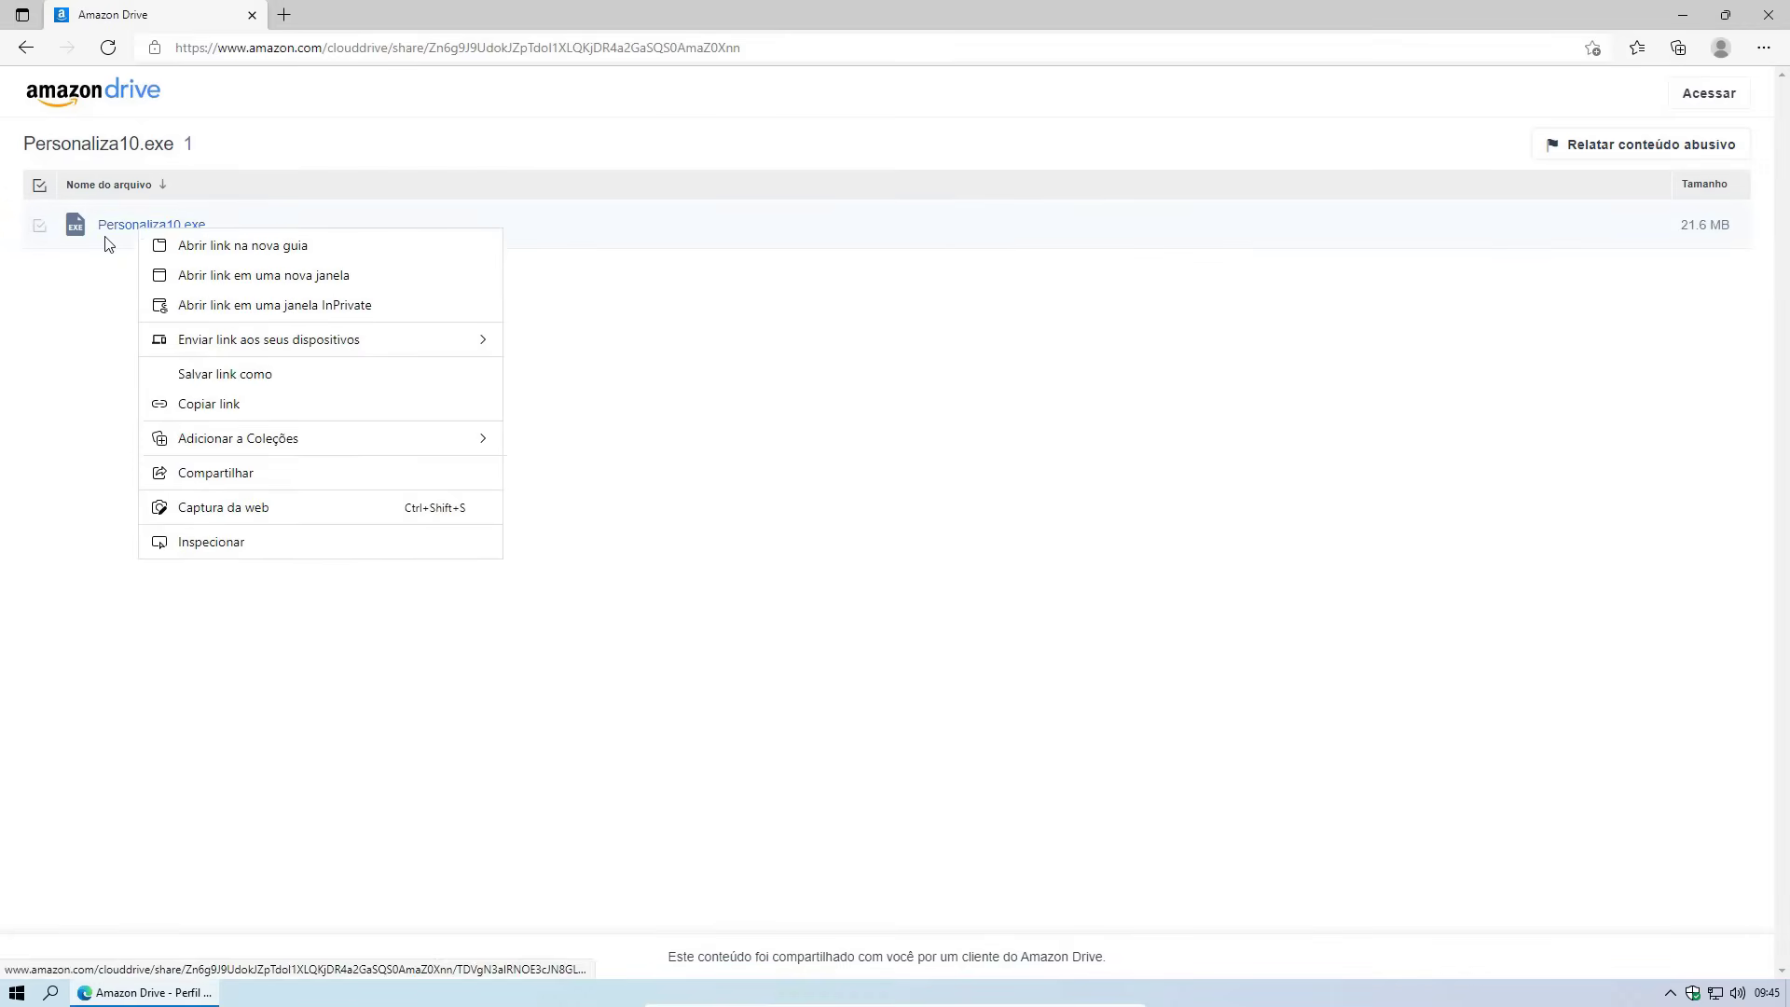
{"action": "left_click", "coordinate": [107, 237]}
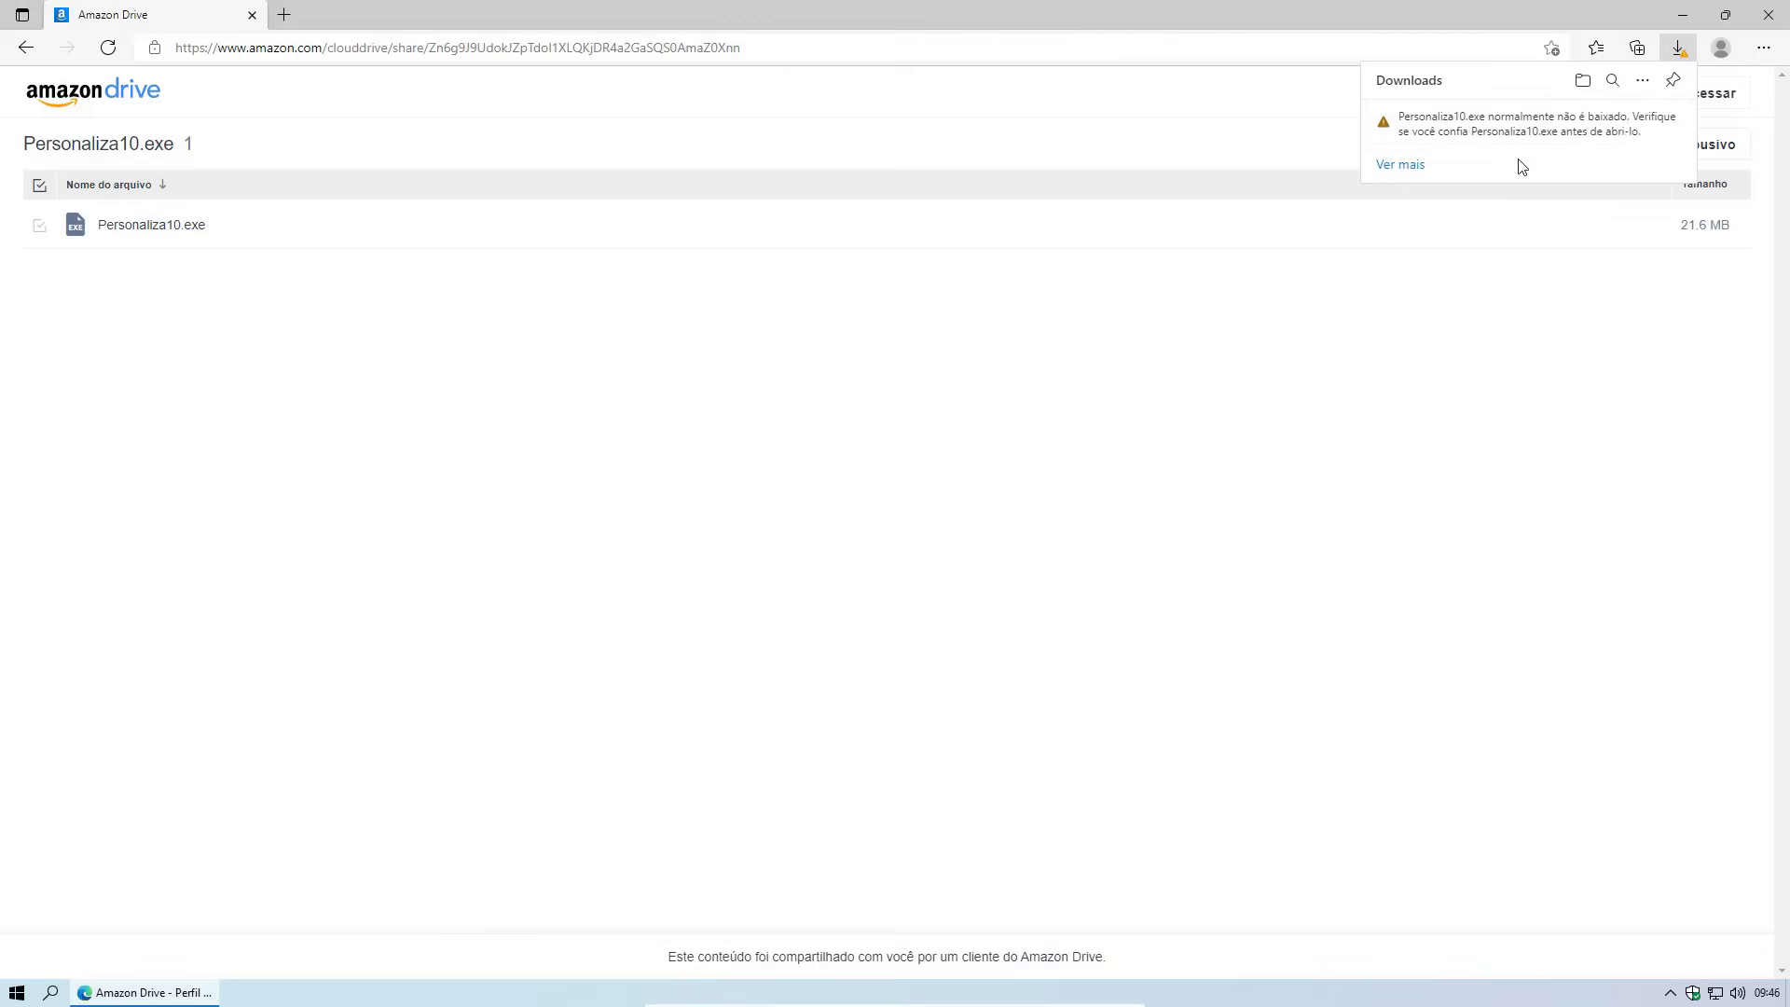
Keep the flagged Personaliza10.exe download despite the browser's security warning
{"action": "left_click", "coordinate": [1582, 82]}
{"action": "left_click", "coordinate": [154, 992]}
{"action": "left_click", "coordinate": [1678, 48]}
{"action": "left_click", "coordinate": [1659, 121]}
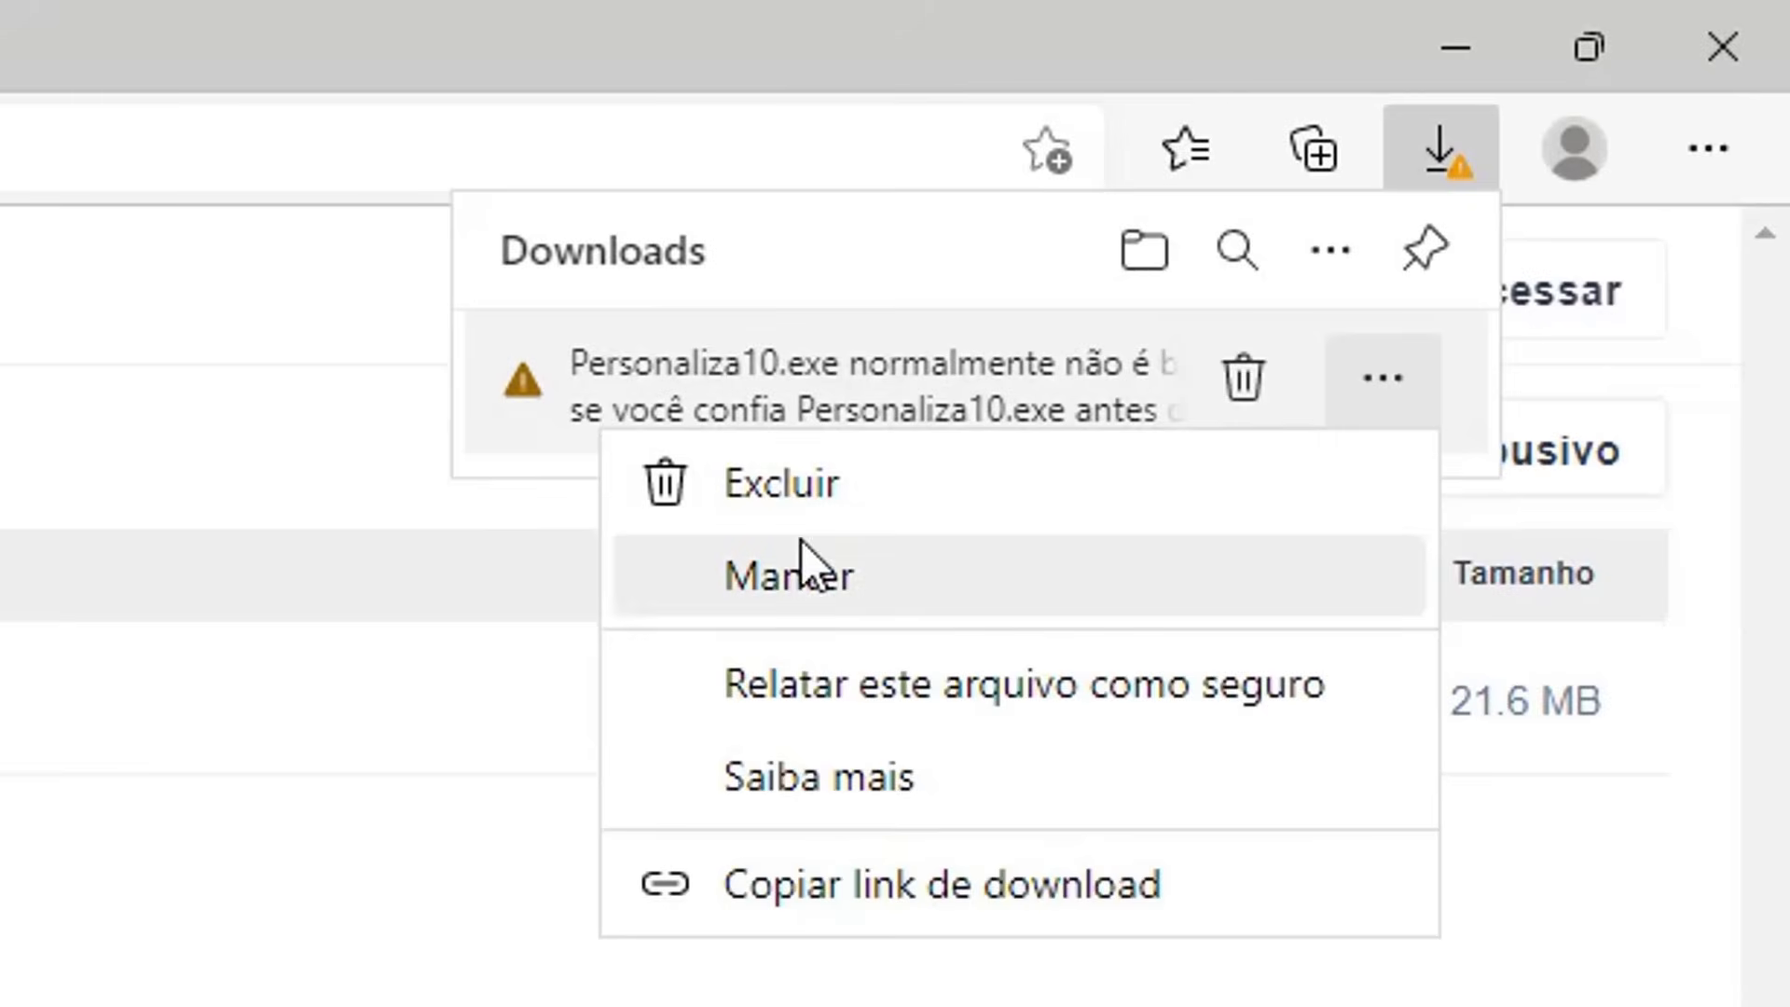
{"action": "left_click", "coordinate": [797, 562]}
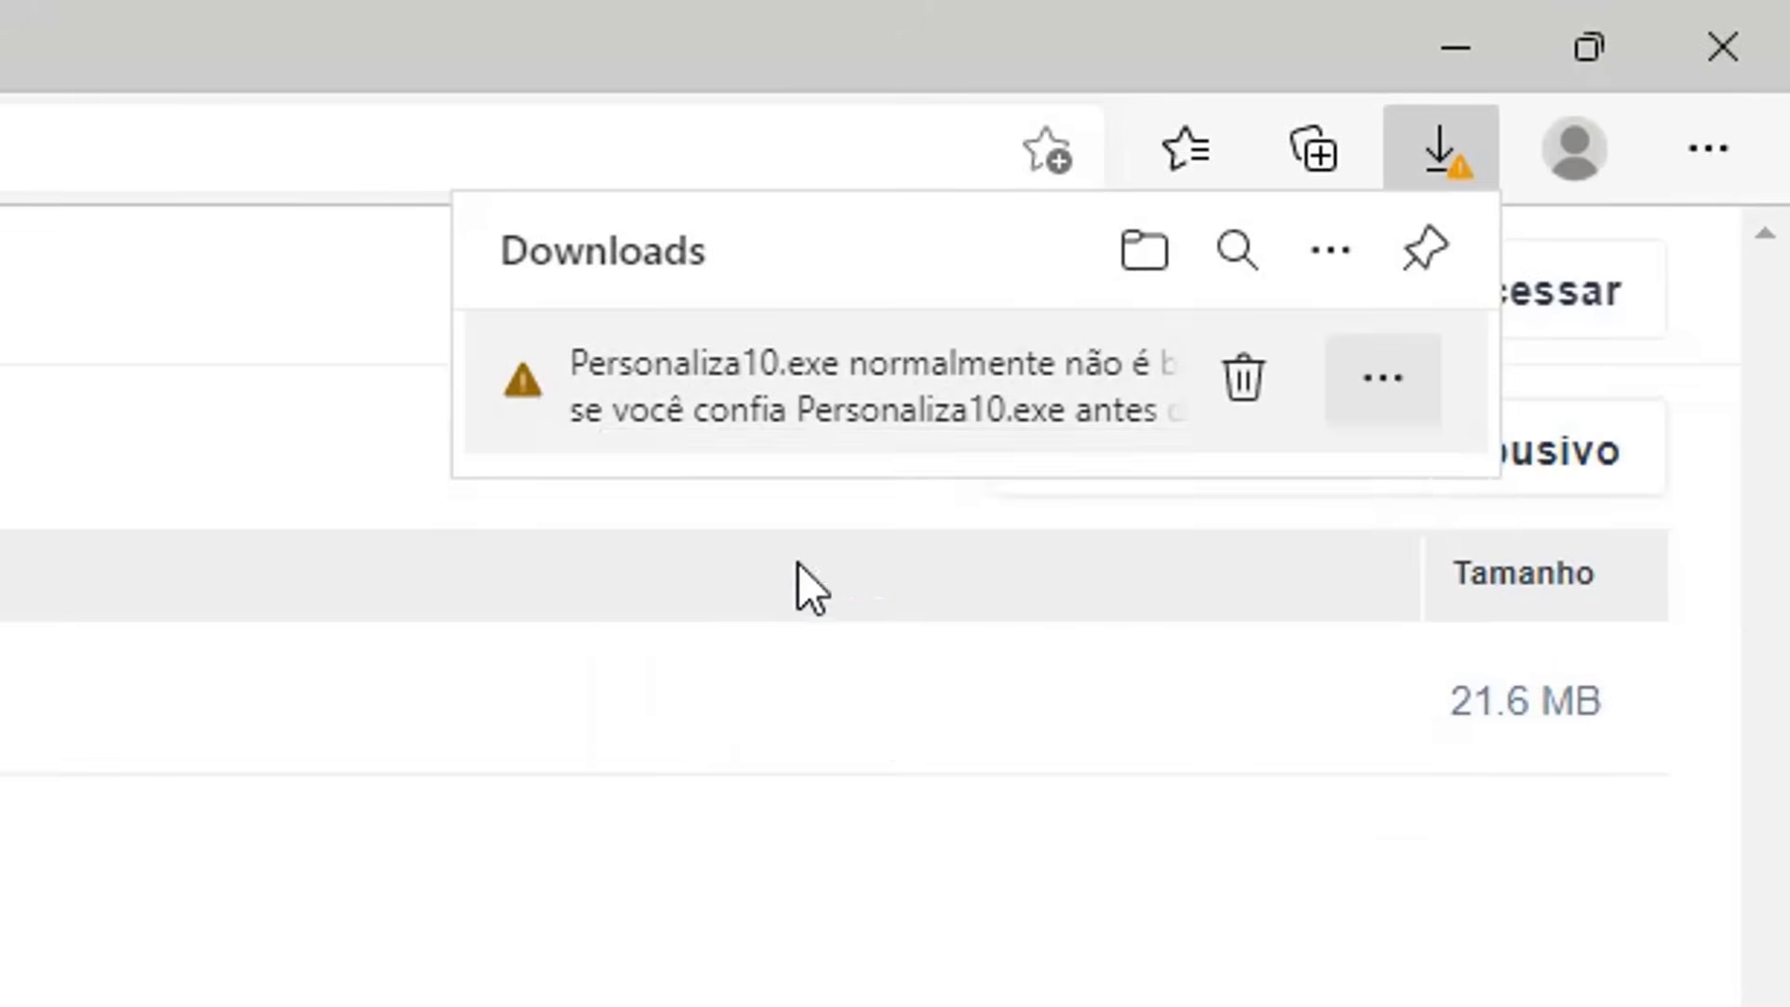
{"action": "left_click", "coordinate": [1394, 452]}
{"action": "left_click", "coordinate": [1462, 488]}
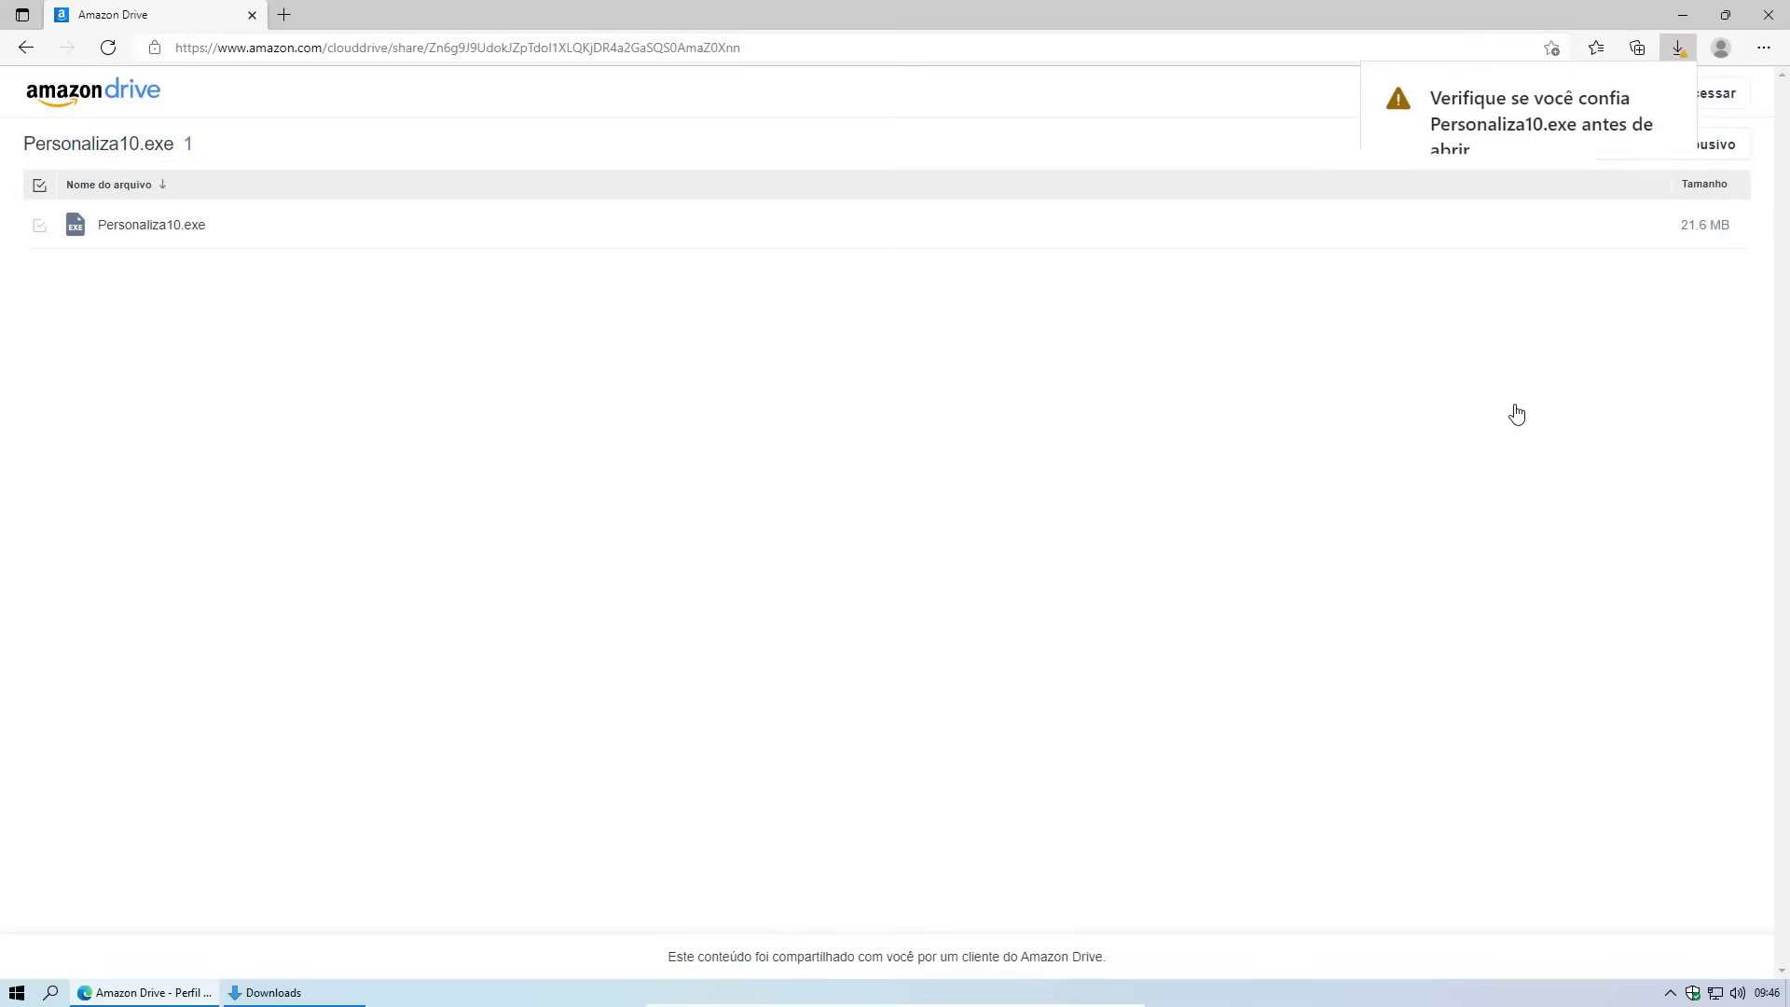
Show the downloaded Personaliza10 file in the Downloads folder and run it to extract its contents there
{"action": "left_click", "coordinate": [1540, 103]}
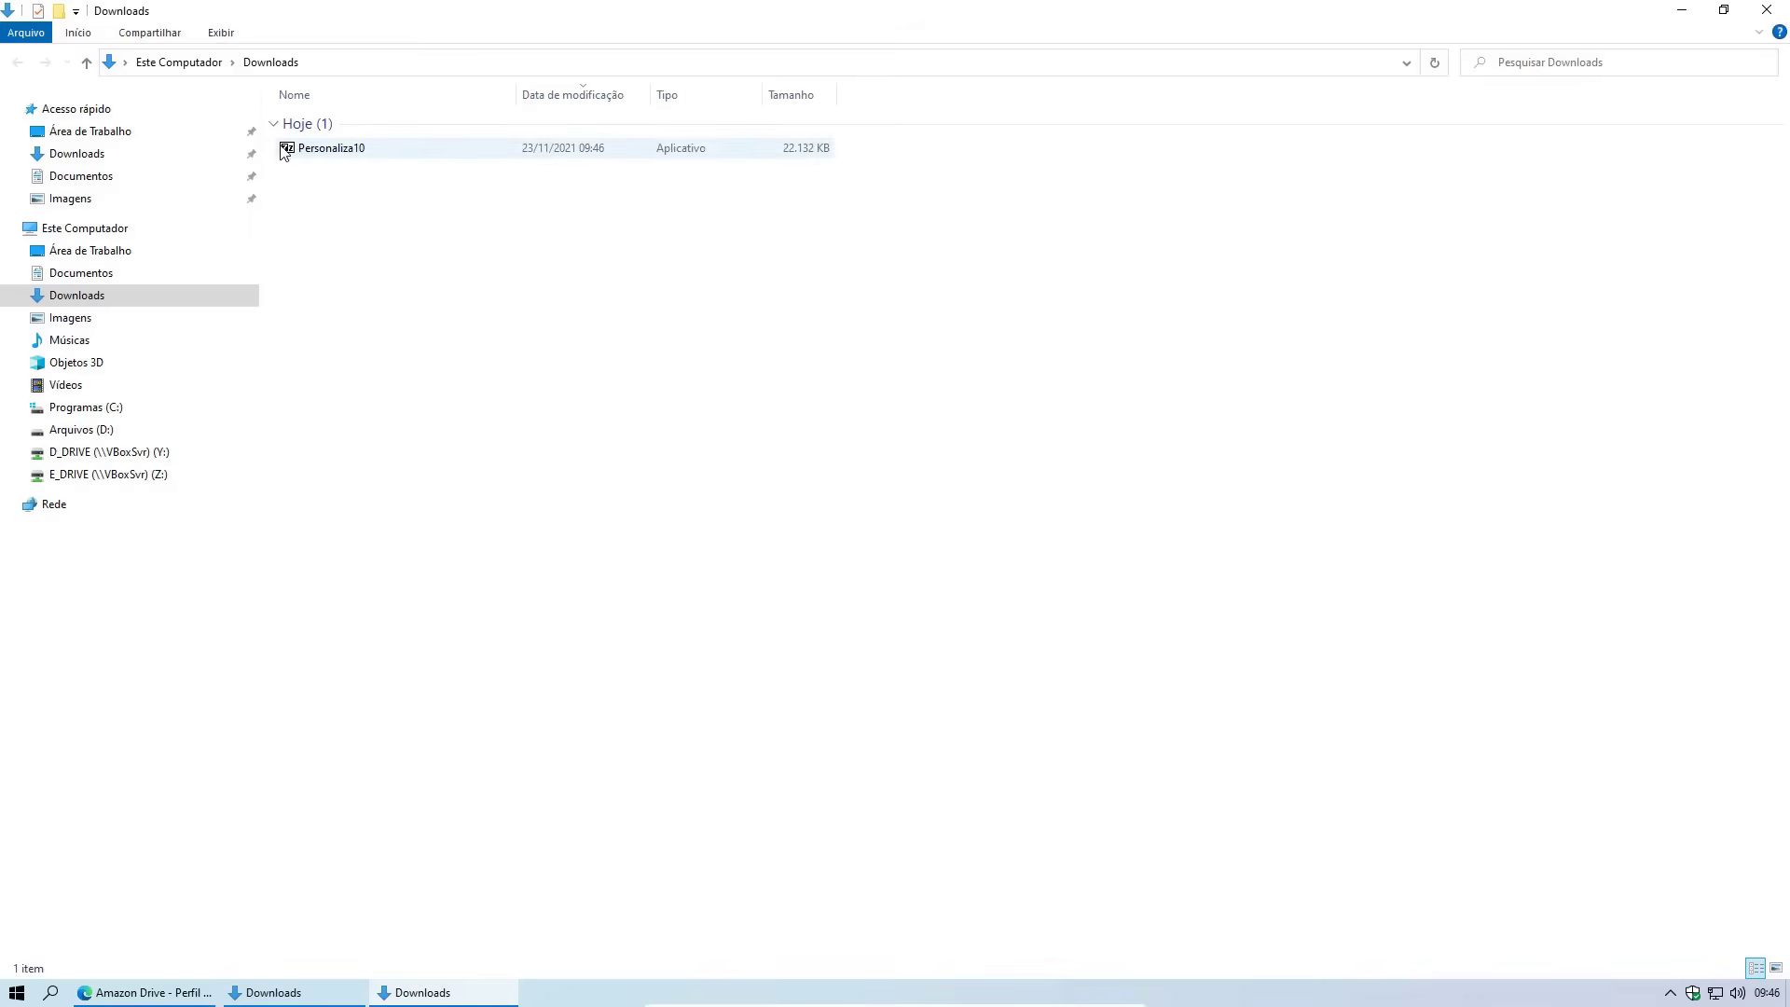
{"action": "double_click", "coordinate": [303, 151]}
{"action": "left_click", "coordinate": [925, 545]}
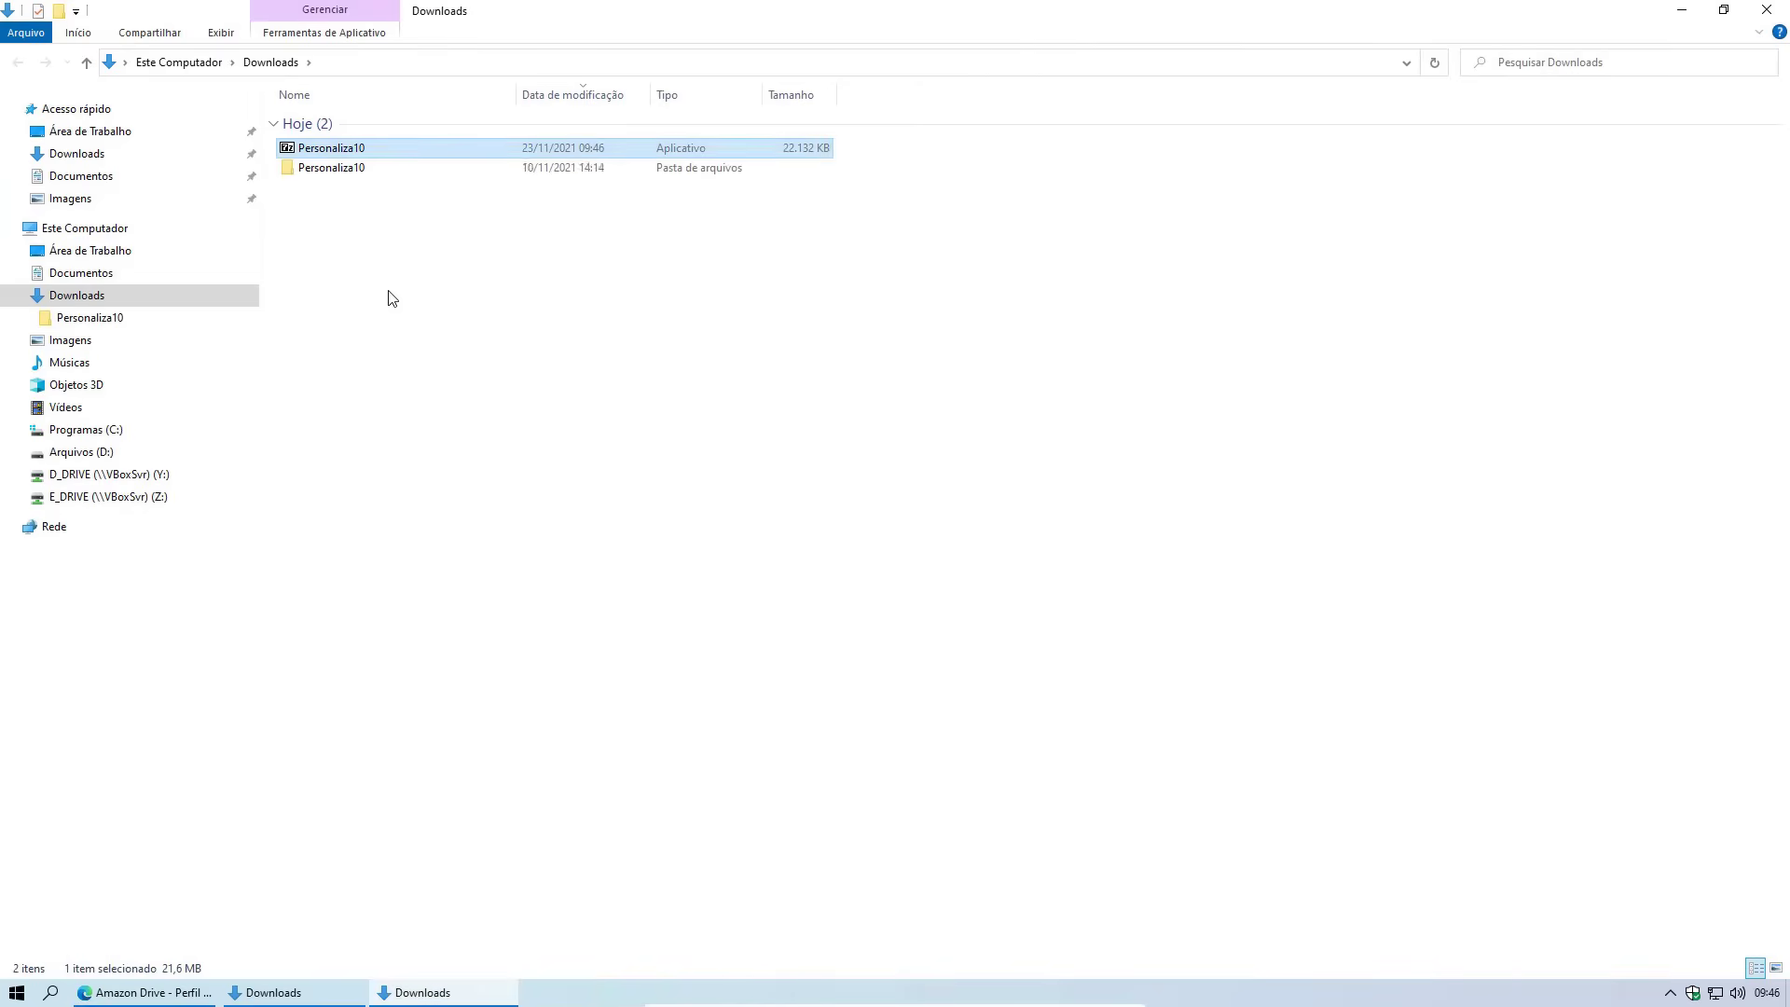
Remove the grouping of items in the Downloads folder and open the extracted Personaliza10 folder
{"action": "right_click", "coordinate": [428, 250]}
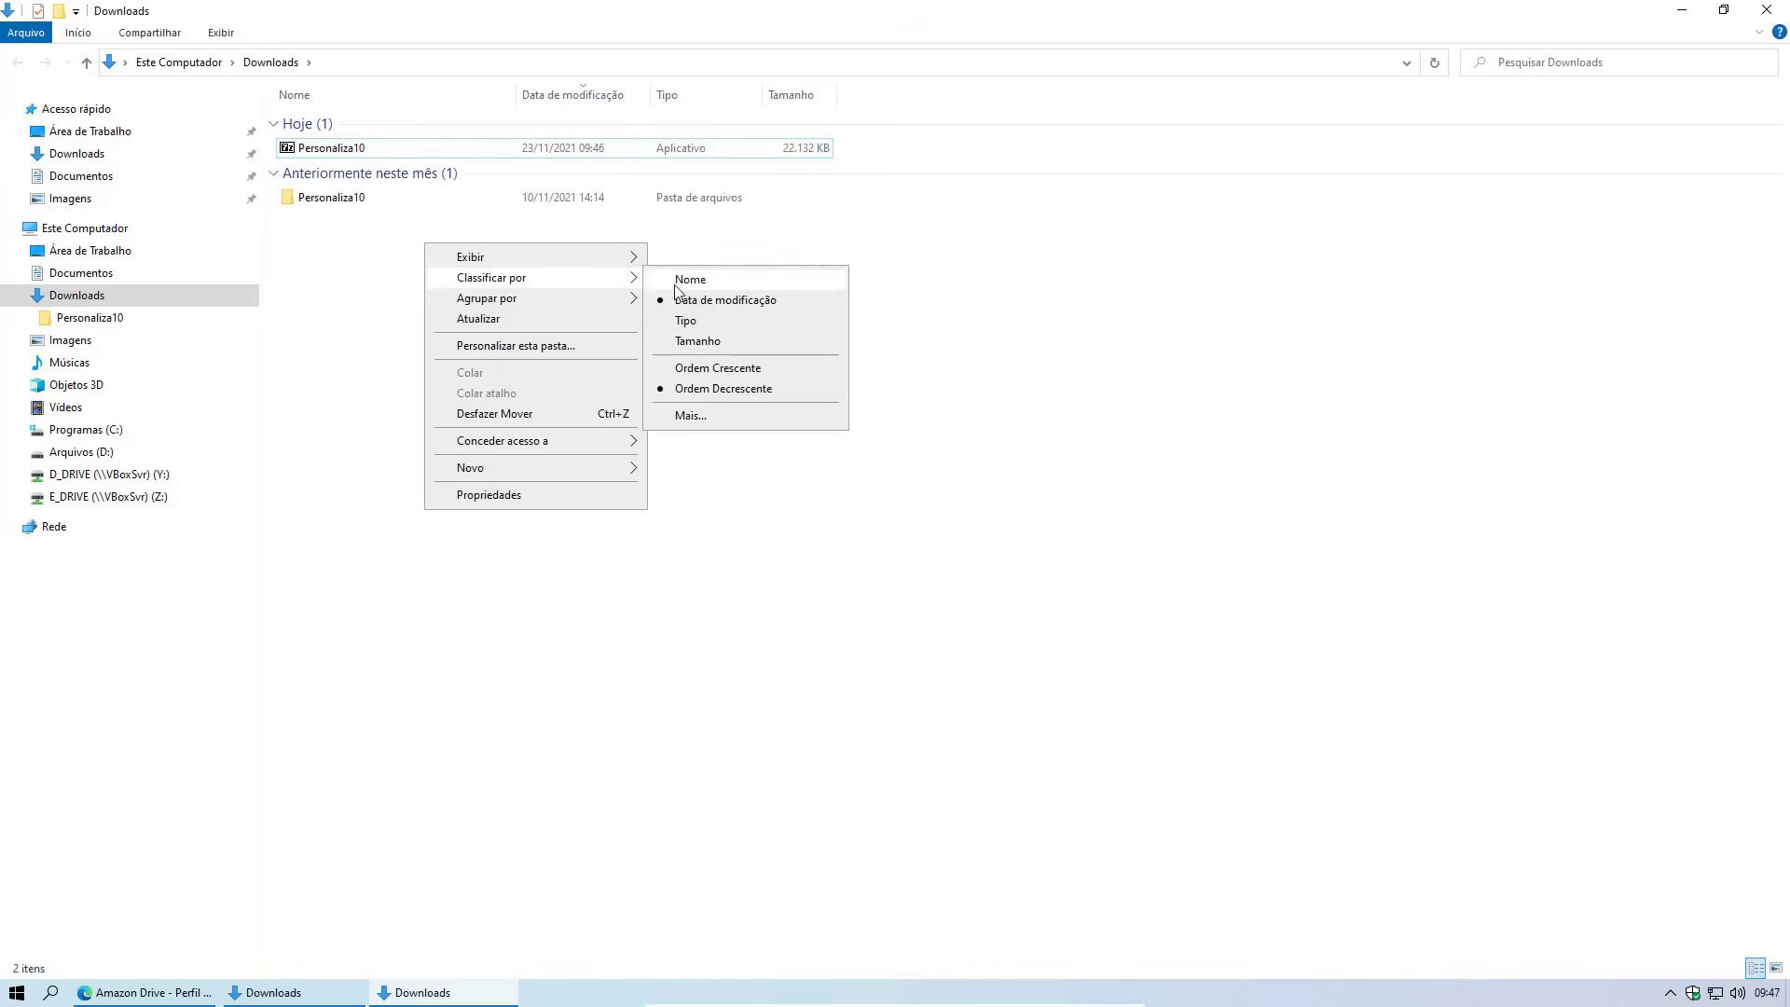
{"action": "mouse_move", "coordinate": [626, 305]}
{"action": "left_click", "coordinate": [709, 380]}
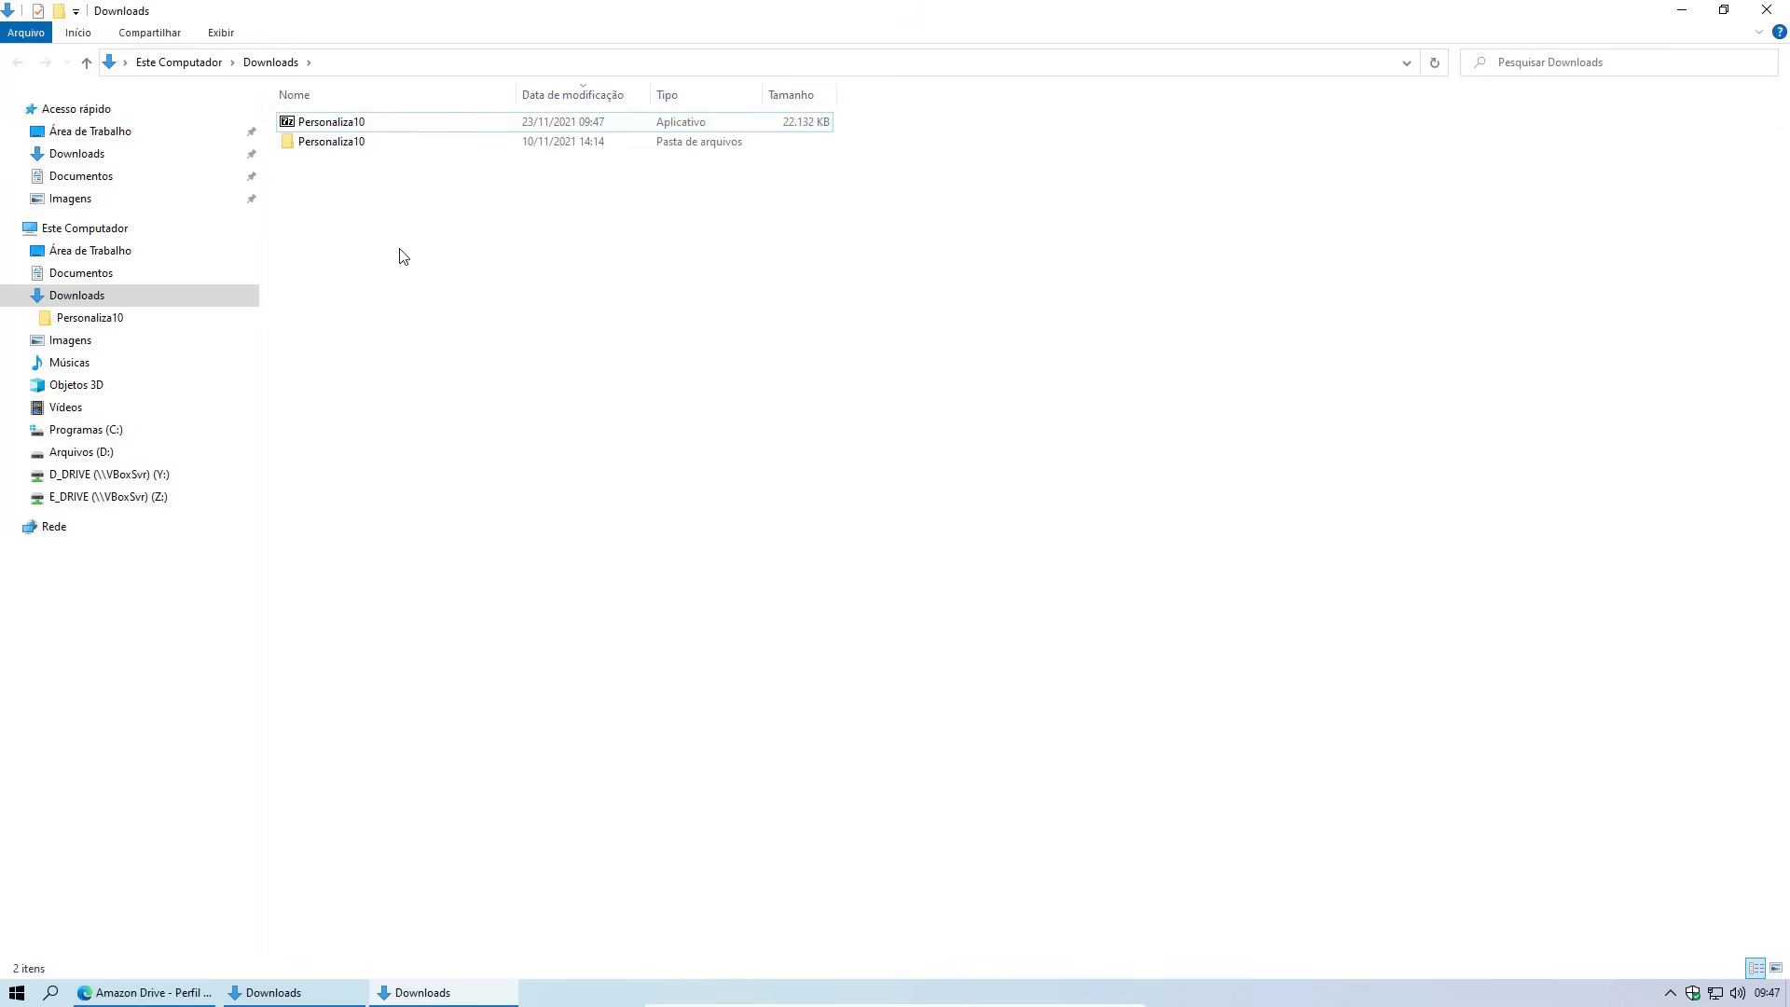
{"action": "double_click", "coordinate": [349, 147]}
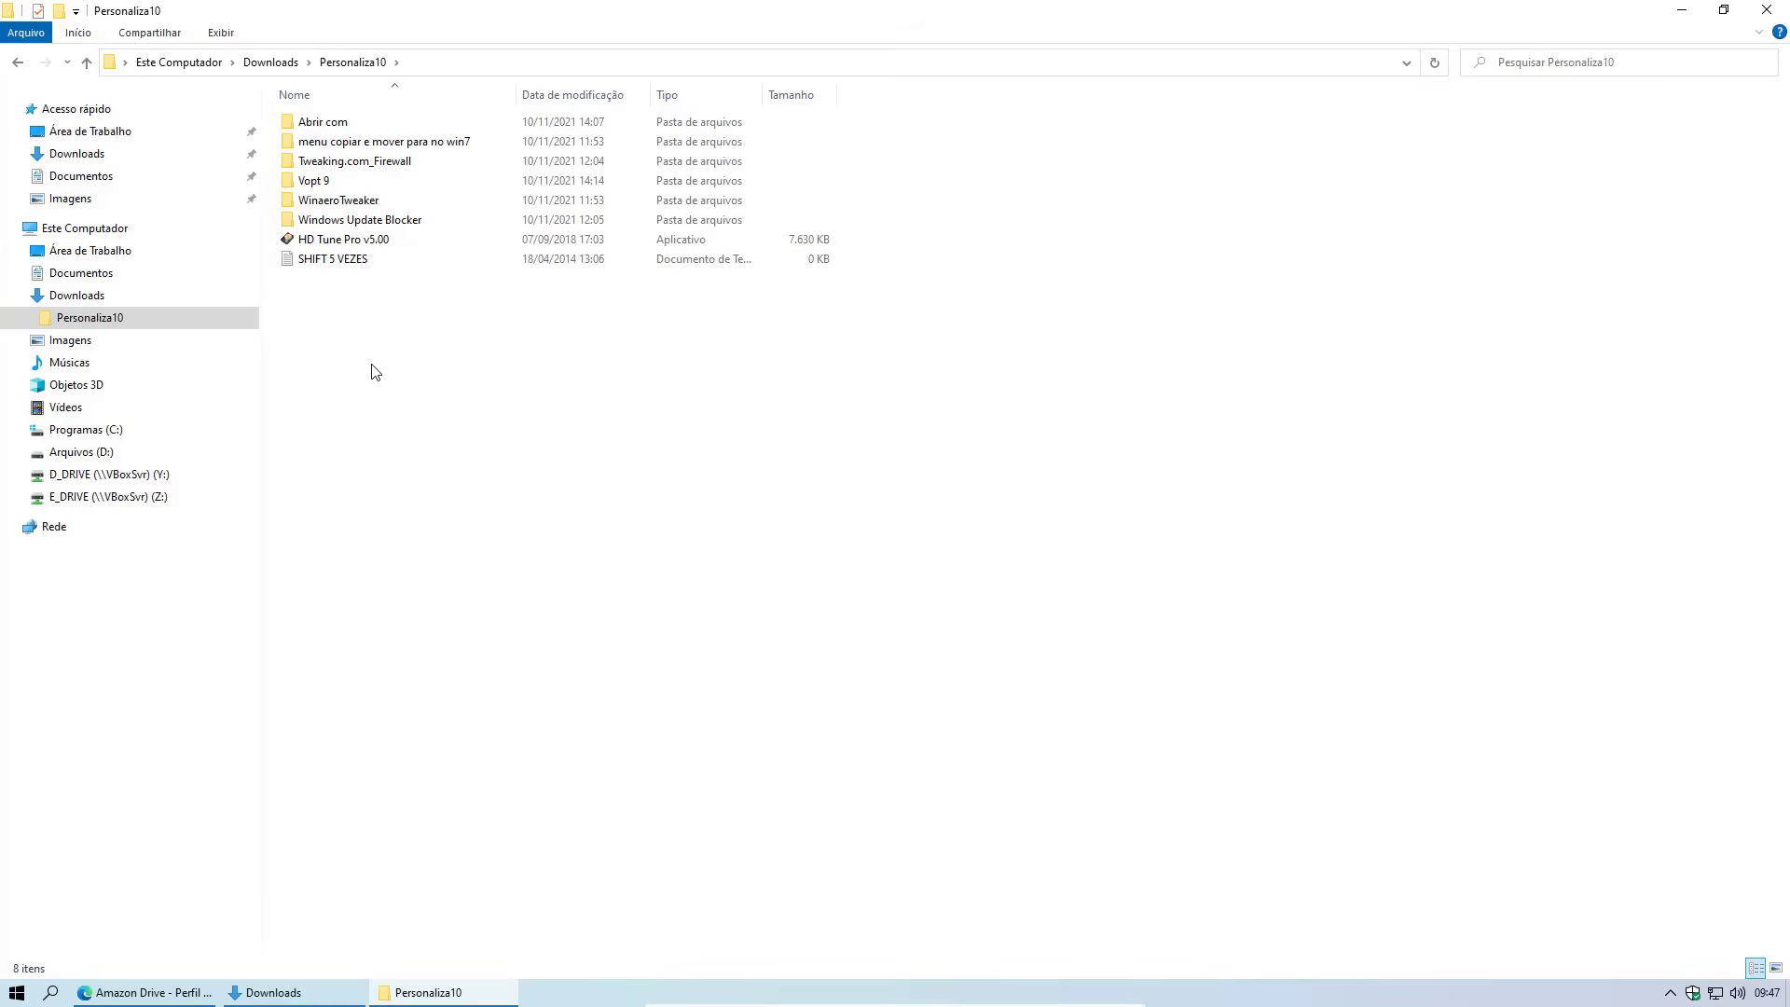
Trigger the Teclas de Aderência prompt and follow it to the Facilidade de Acesso keyboard settings
{"action": "key", "text": "shift"}
{"action": "key", "text": "shift"}
{"action": "key", "text": "shift"}
{"action": "key", "text": "shift"}
{"action": "key", "text": "shift"}
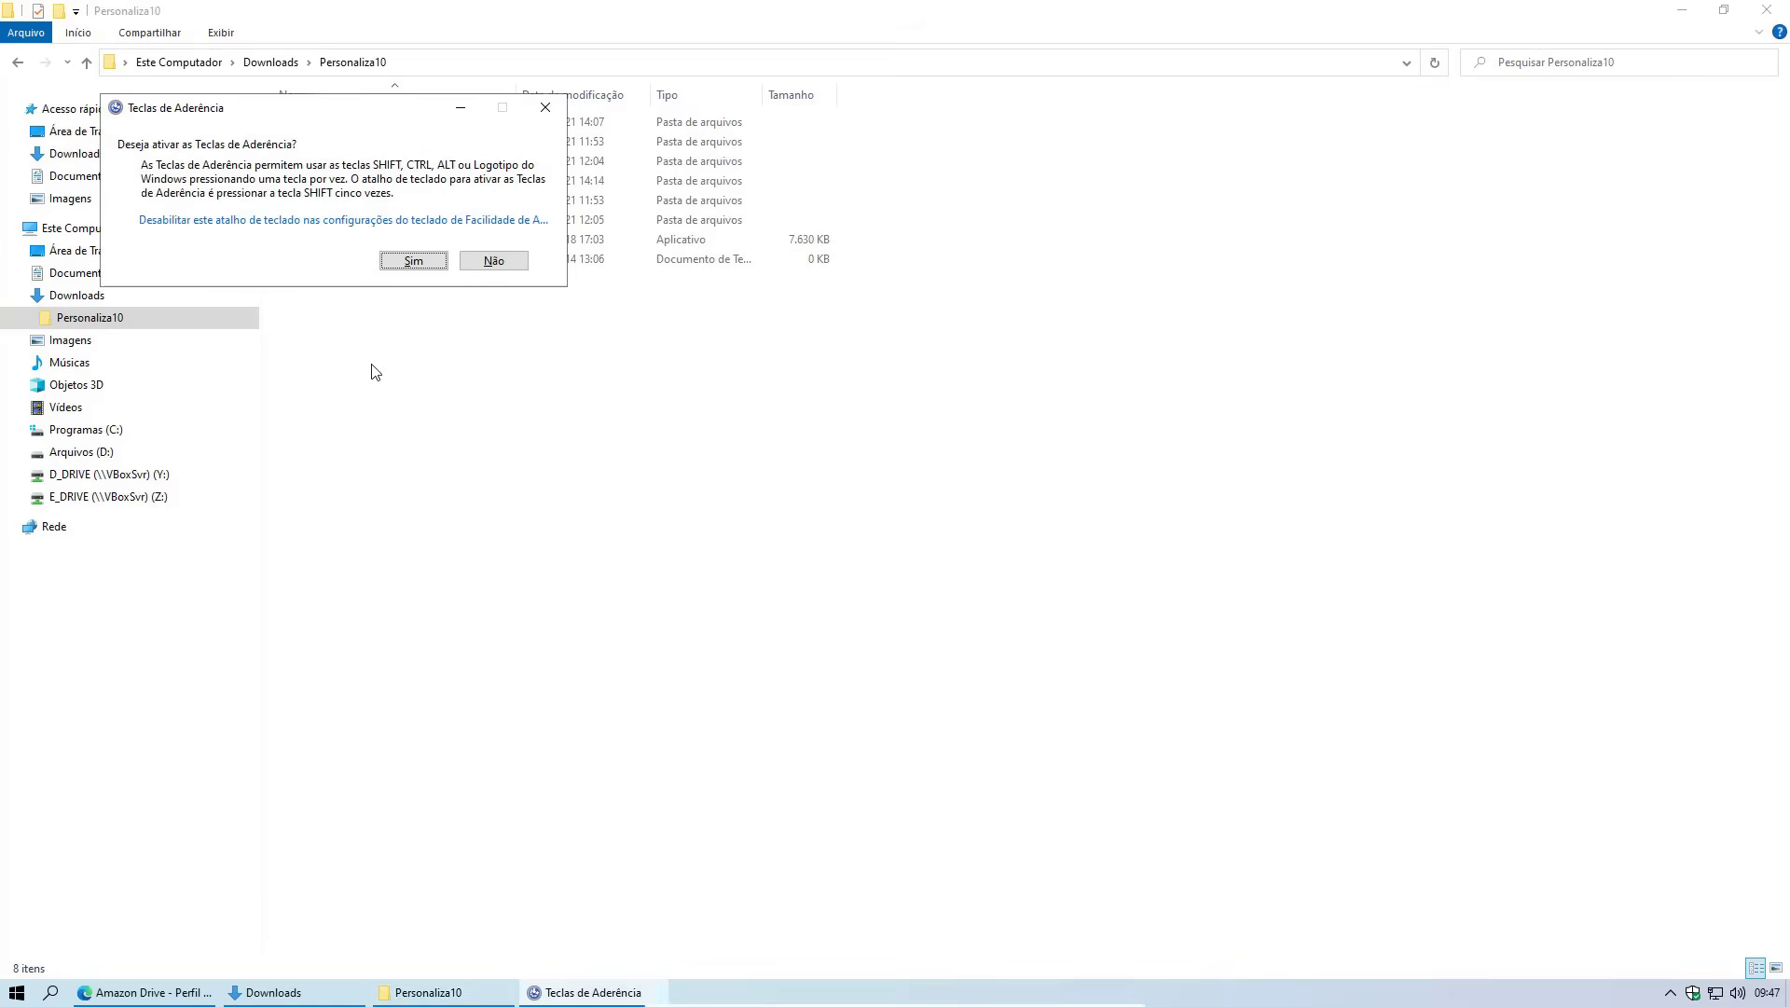
{"action": "left_click", "coordinate": [267, 222]}
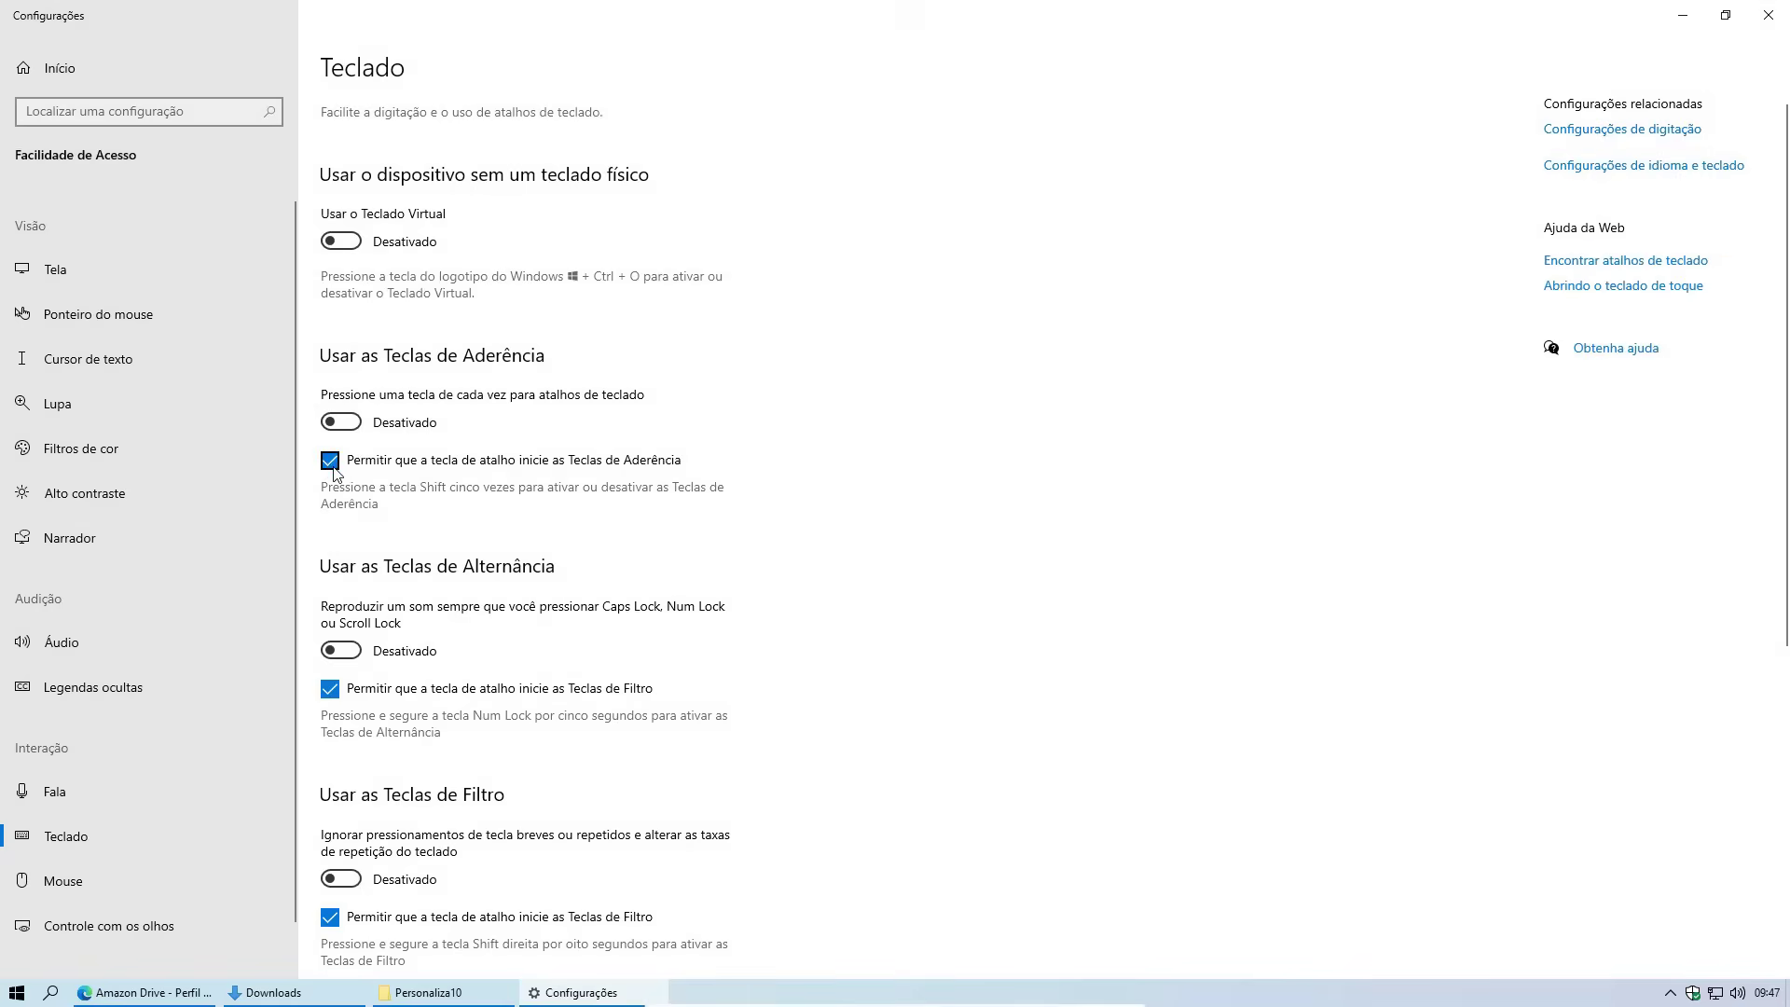
Disallow the shortcut keys for Teclas de Aderência, Teclas de Alternância and Teclas de Filtro, and close Configurações
{"action": "left_click", "coordinate": [331, 463]}
{"action": "left_click", "coordinate": [330, 689]}
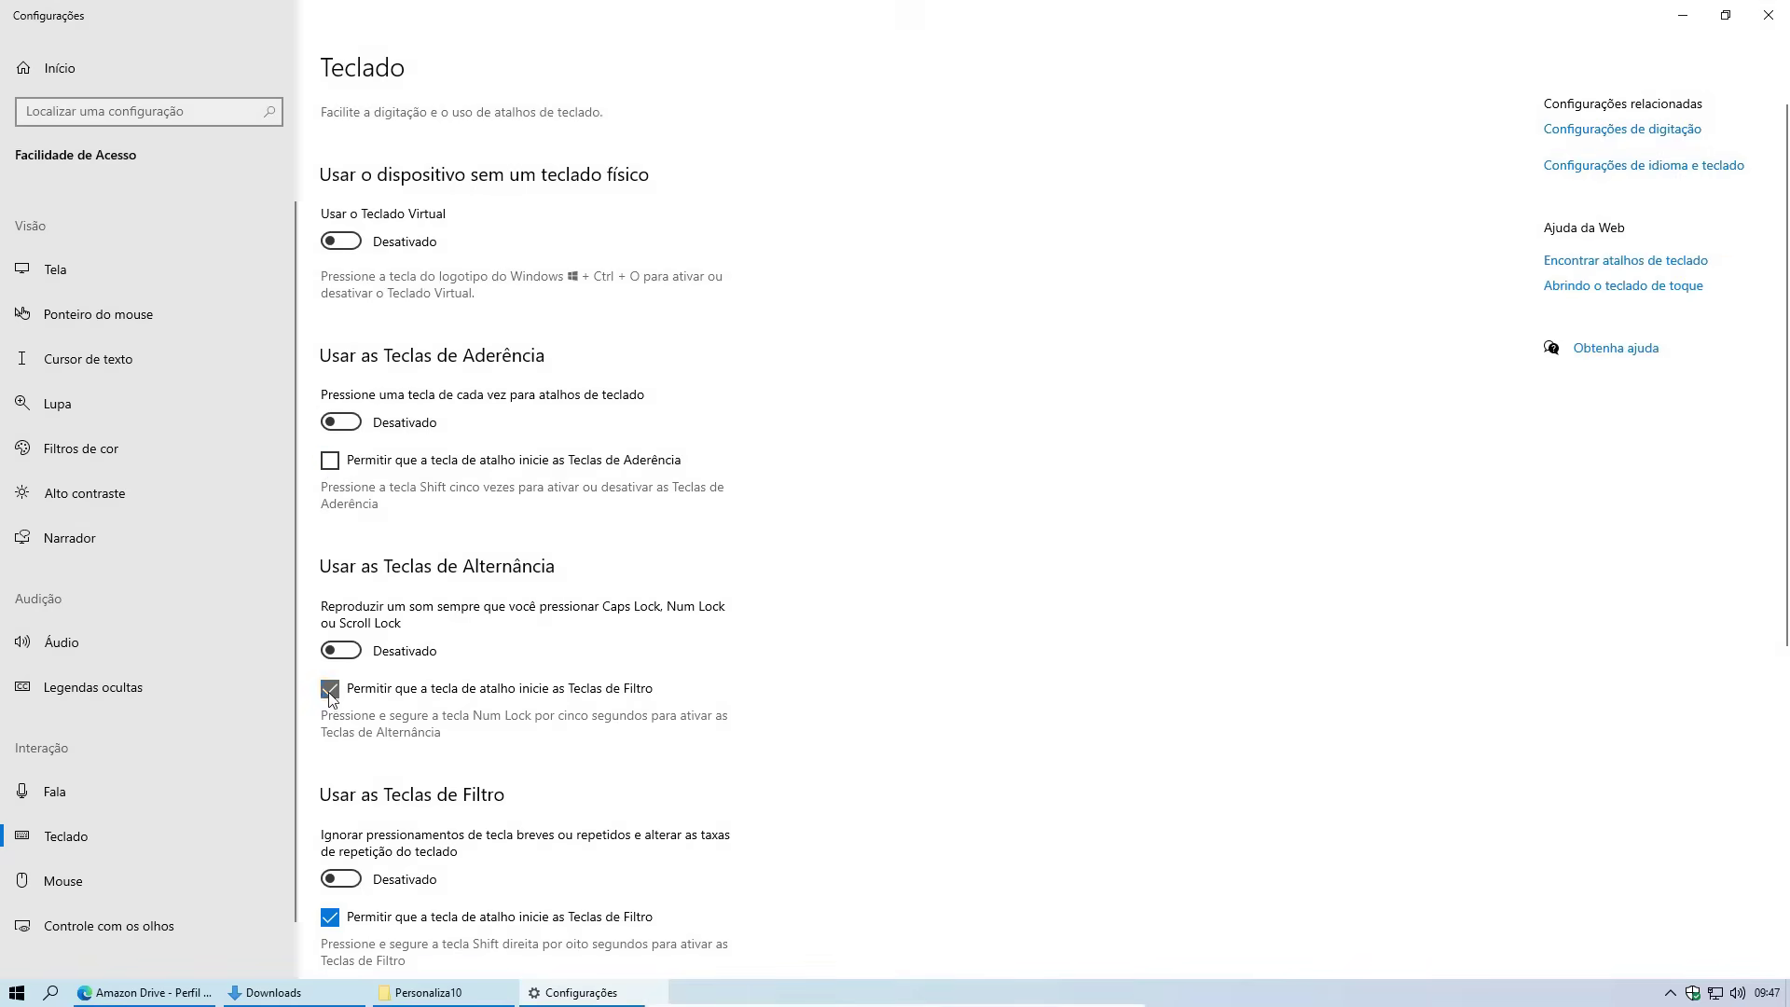
{"action": "left_click", "coordinate": [330, 918]}
{"action": "left_click", "coordinate": [1783, 19]}
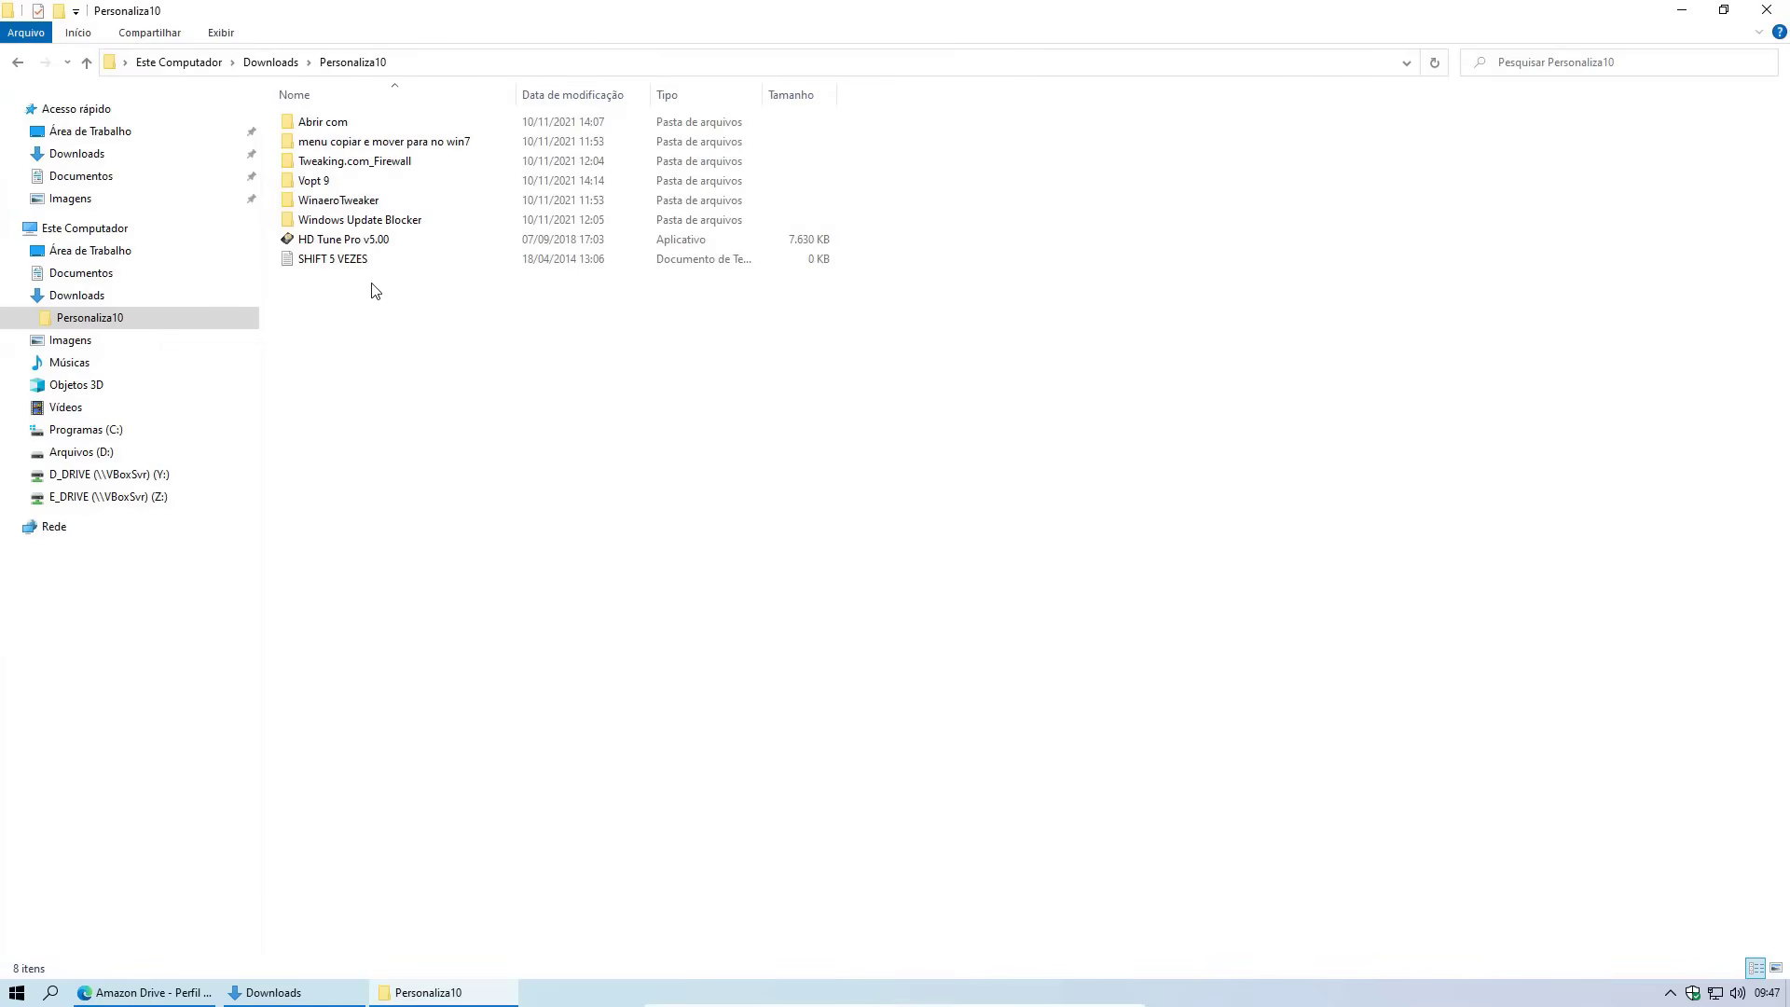
Open the Windows Update Blocker folder and run Wub_x64 as administrator
{"action": "left_click", "coordinate": [354, 224]}
{"action": "double_click", "coordinate": [354, 224]}
{"action": "right_click", "coordinate": [305, 177]}
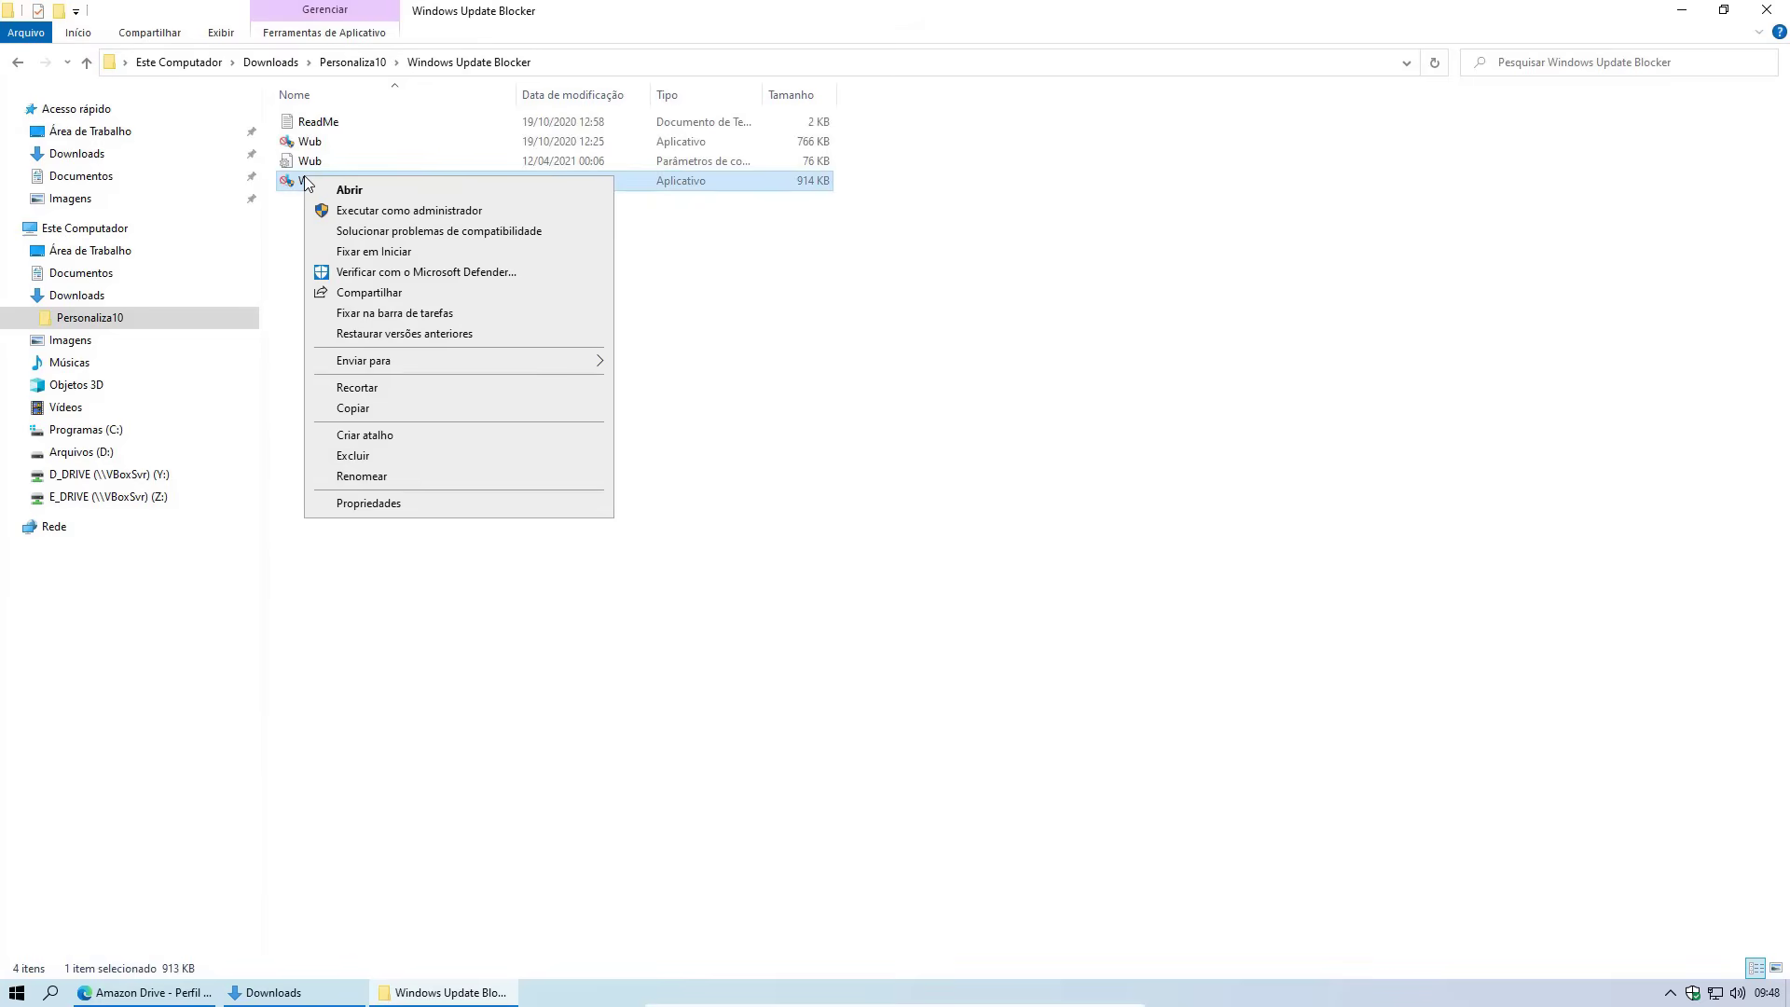
{"action": "key", "text": "Escape"}
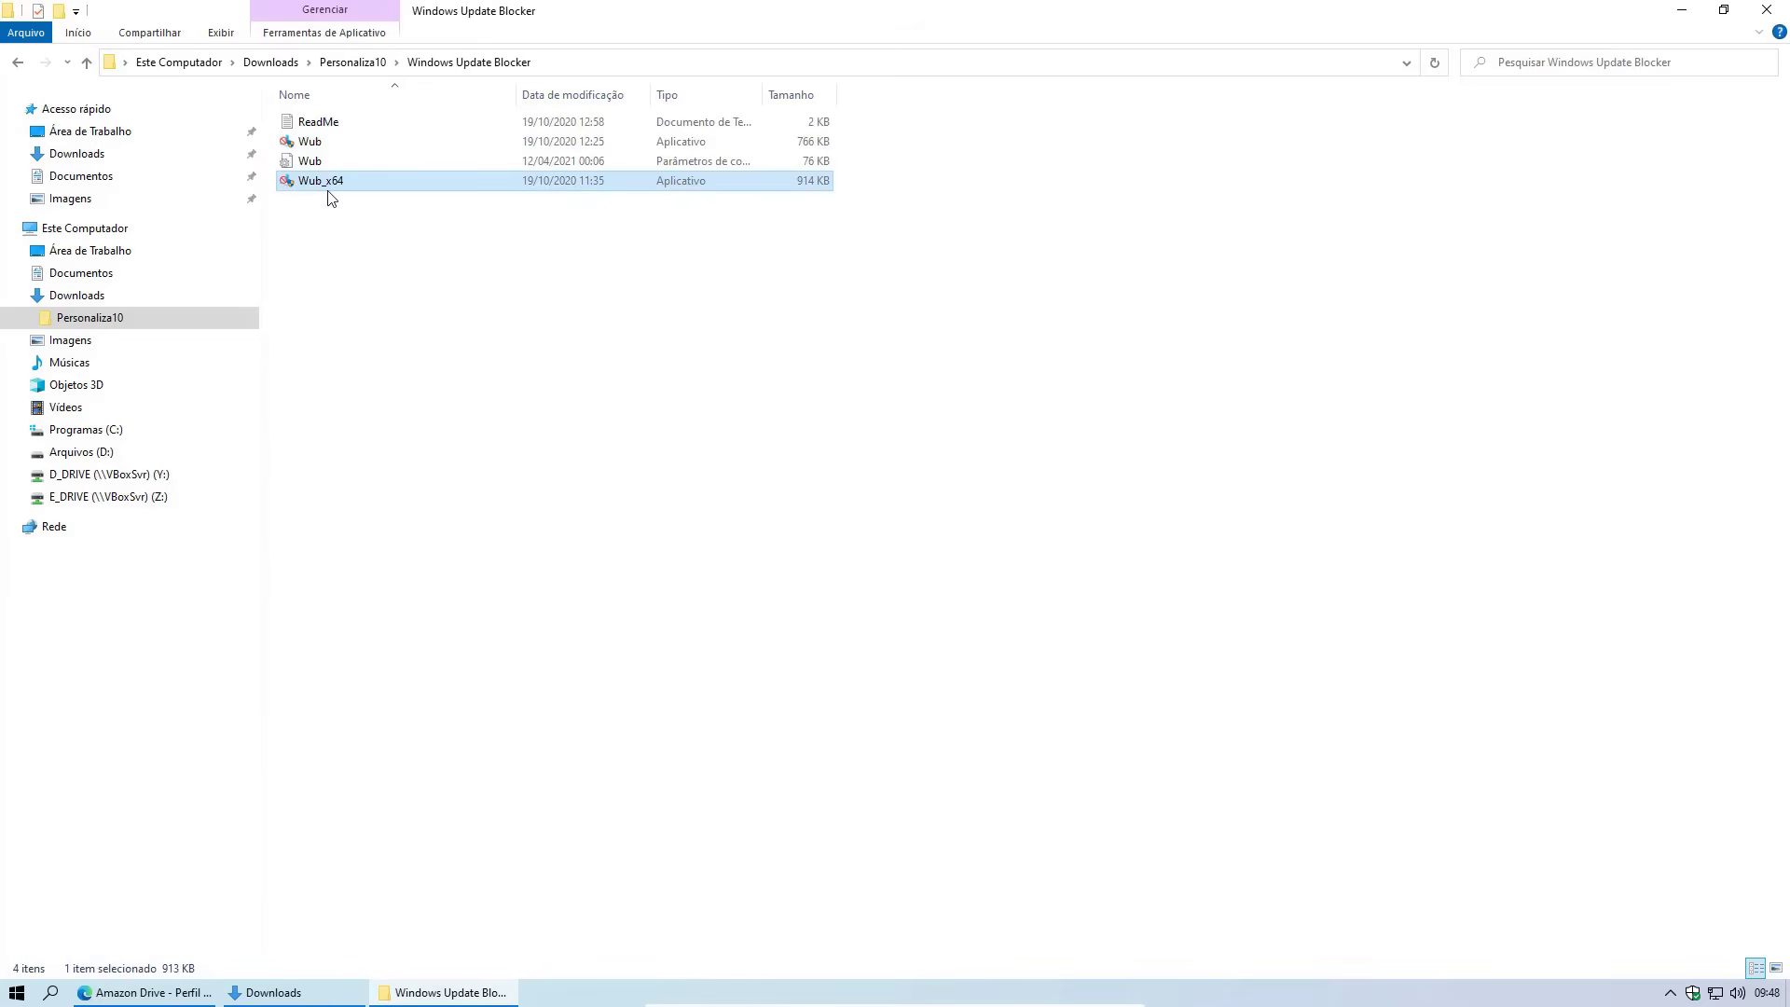
{"action": "right_click", "coordinate": [338, 188]}
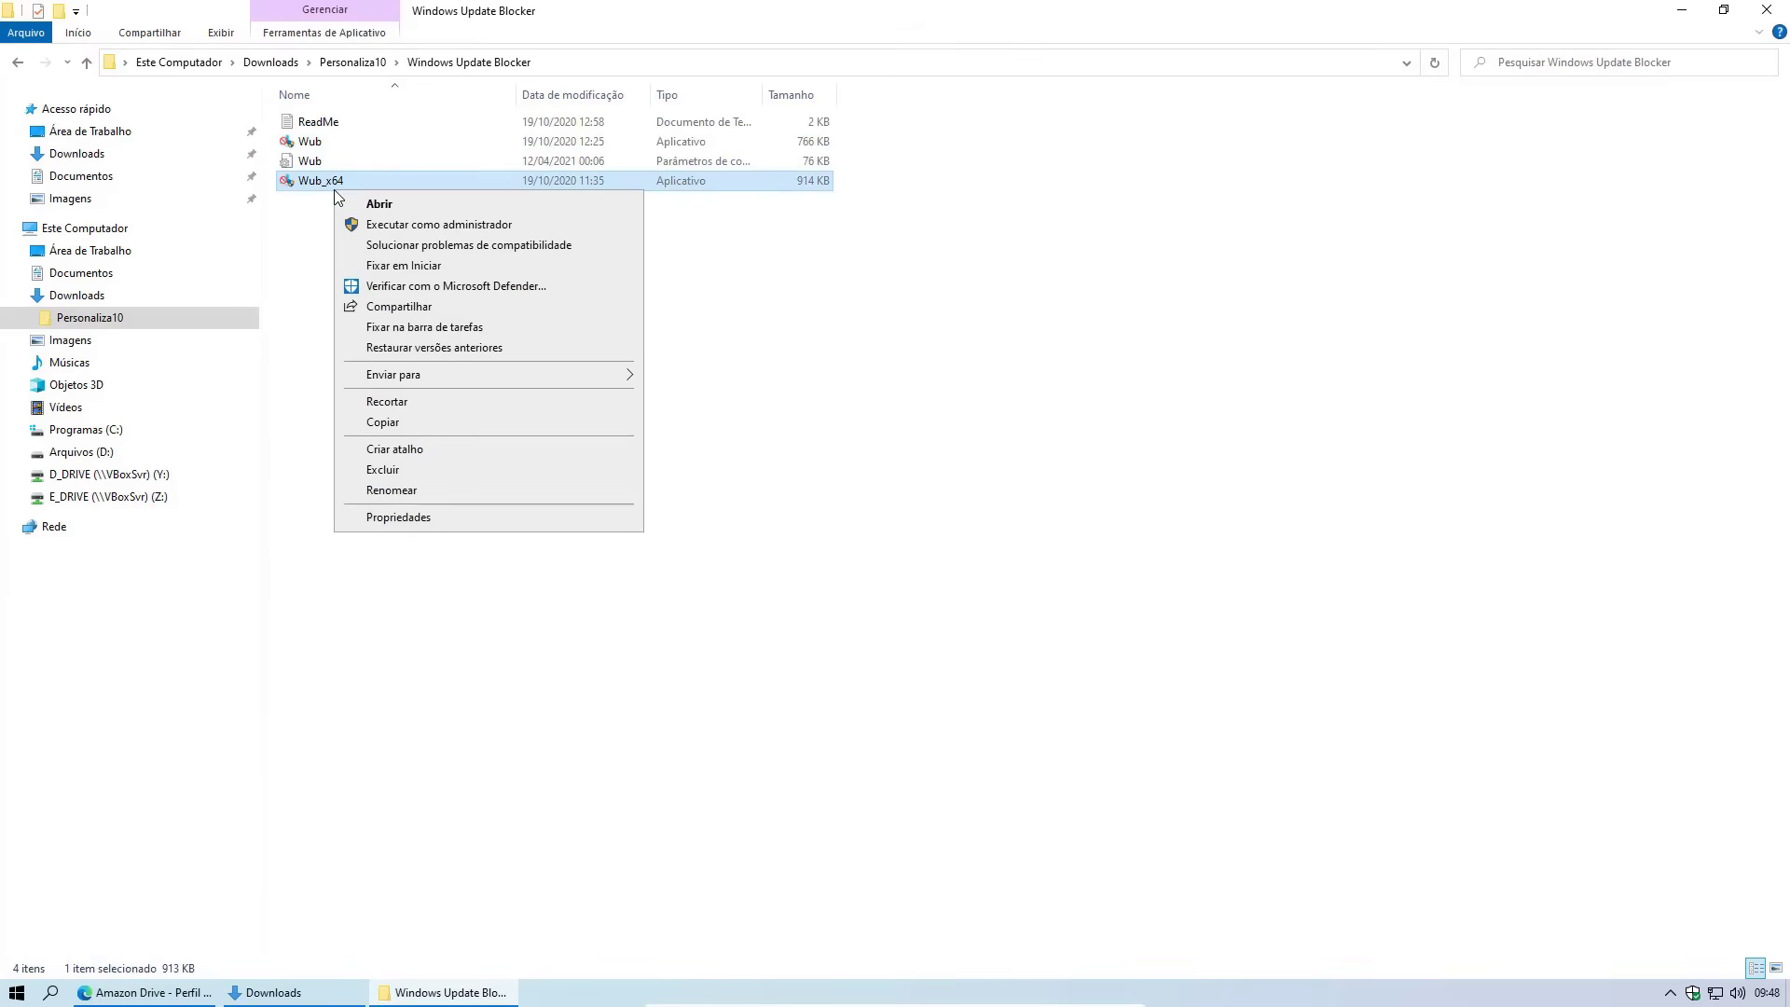
{"action": "left_click", "coordinate": [399, 226]}
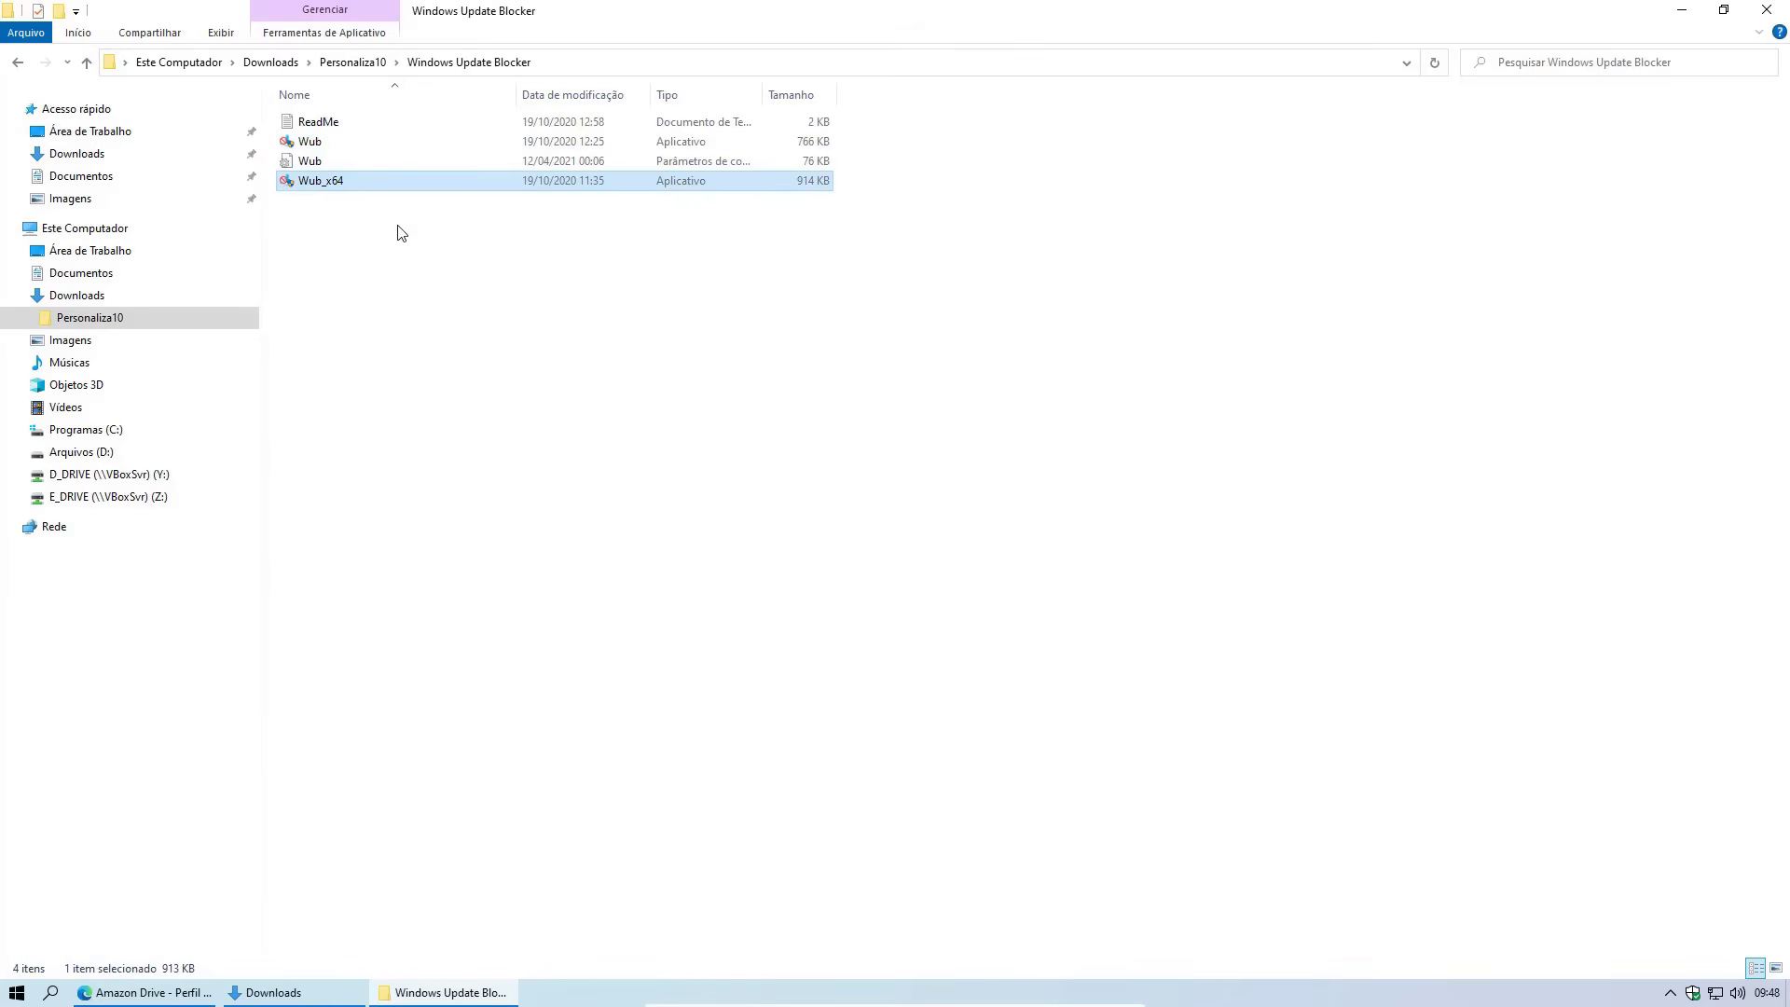
Turn on Proteger Configurações do Serviço with the update service set to Desactivar Serviço, apply it, and close Windows Update Blocker
{"action": "left_click", "coordinate": [751, 508]}
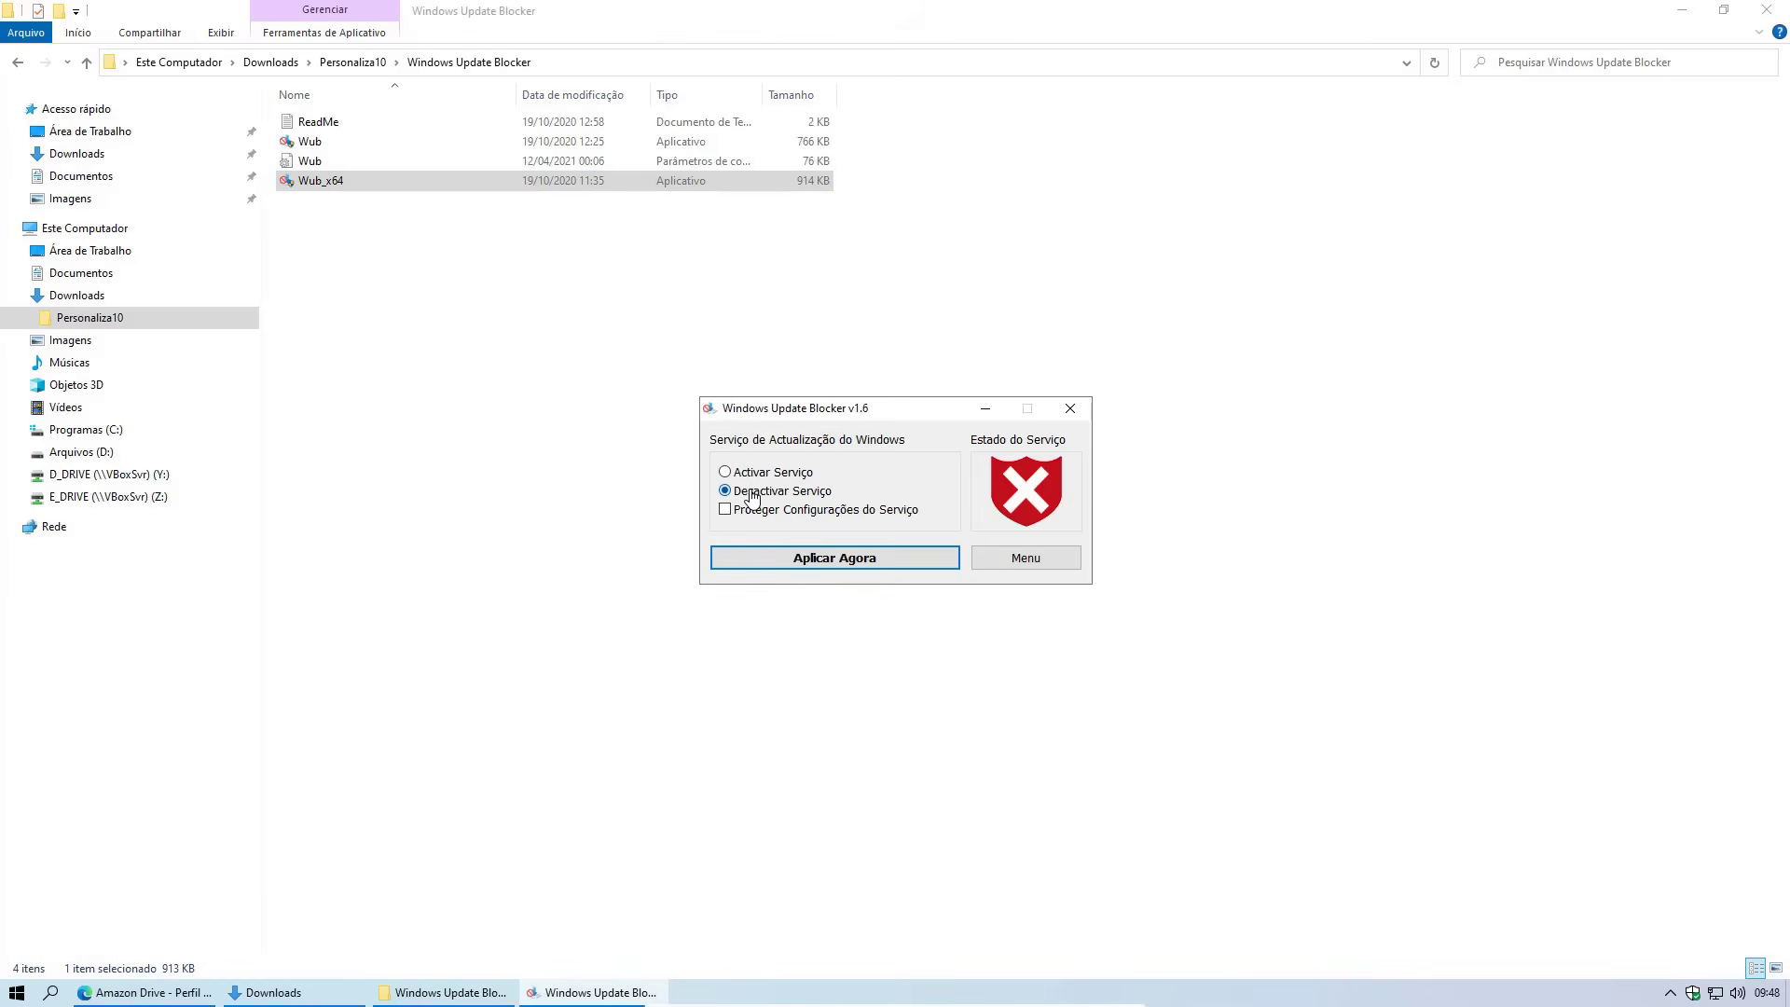
{"action": "left_click", "coordinate": [821, 559]}
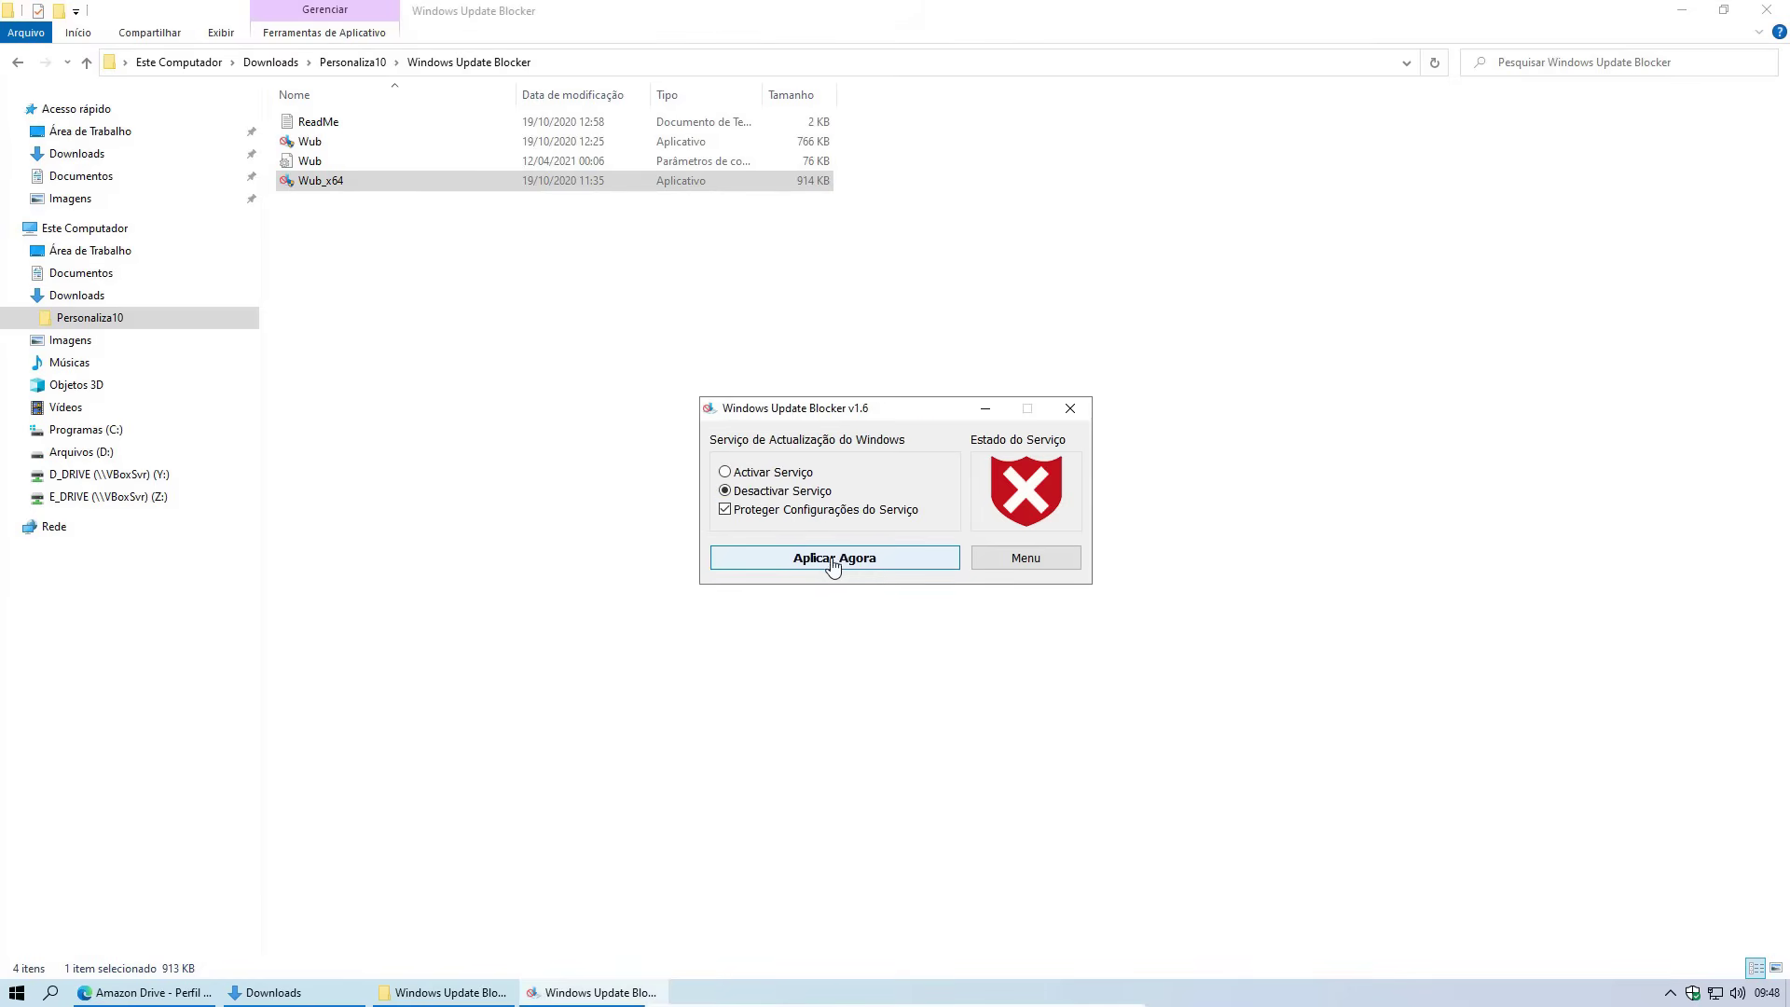
{"action": "left_click", "coordinate": [1070, 410]}
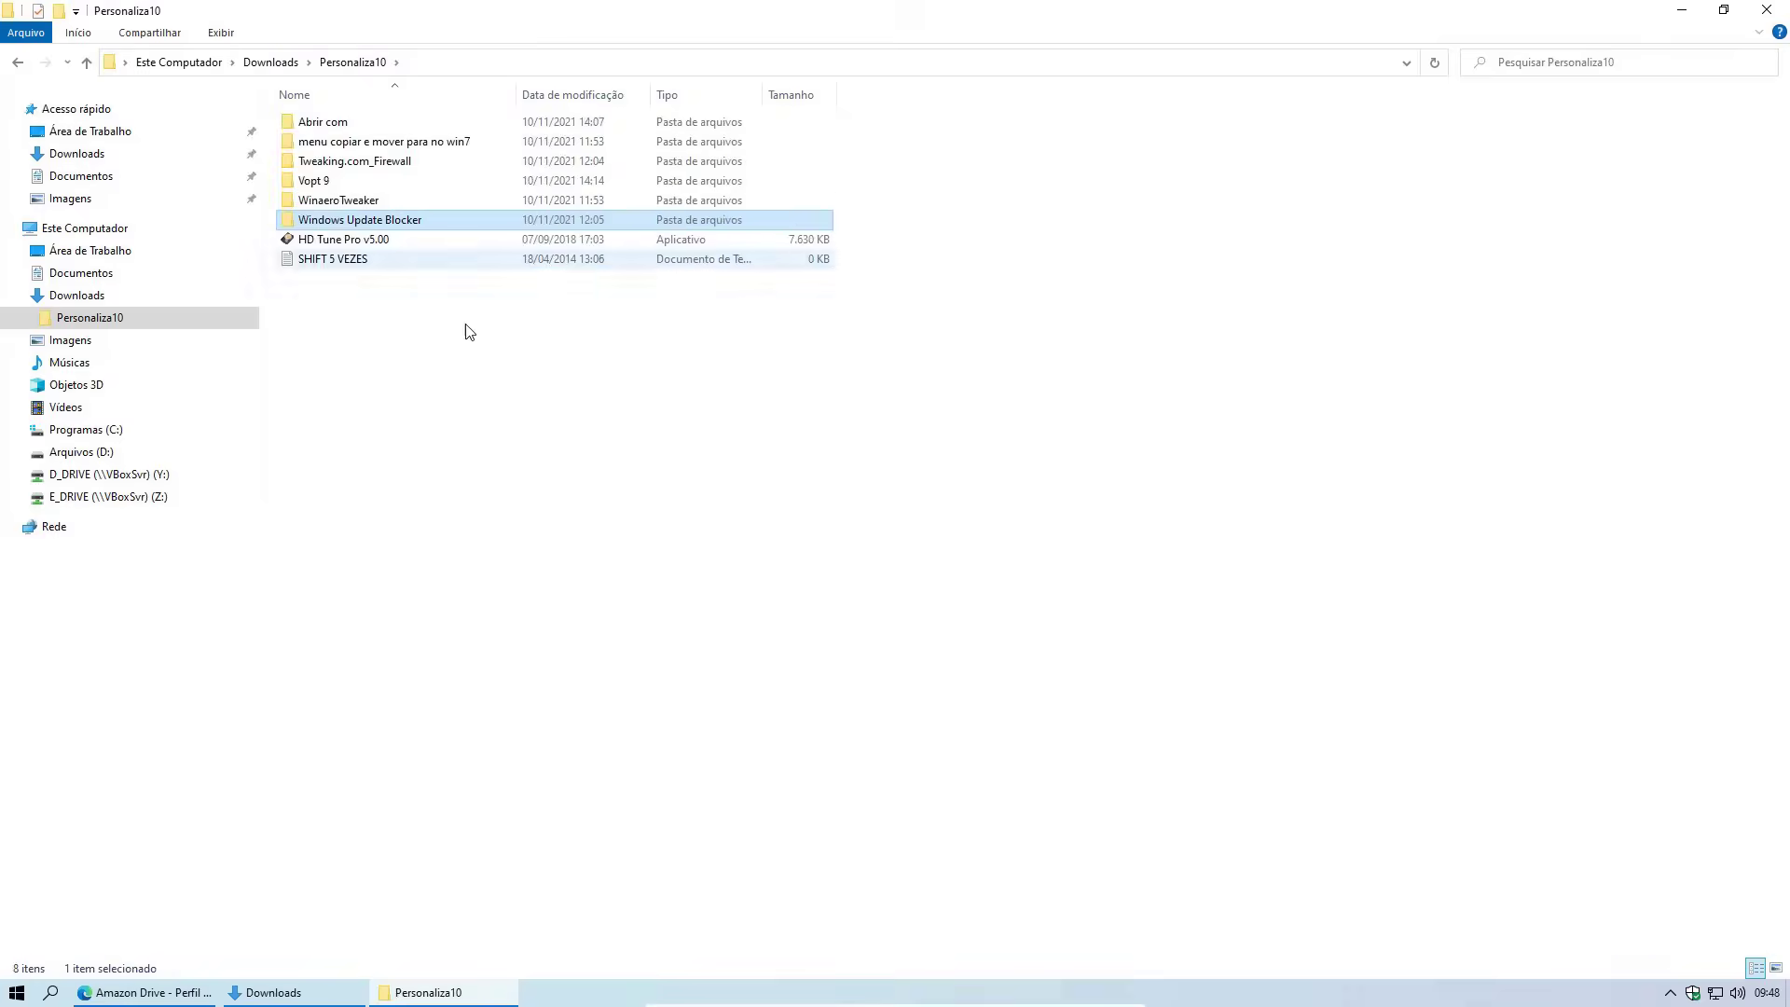
Delete the Windows Update Blocker folder and the SHIFT 5 VEZES file from the Personaliza10 folder
{"action": "key", "text": "BackSpace"}
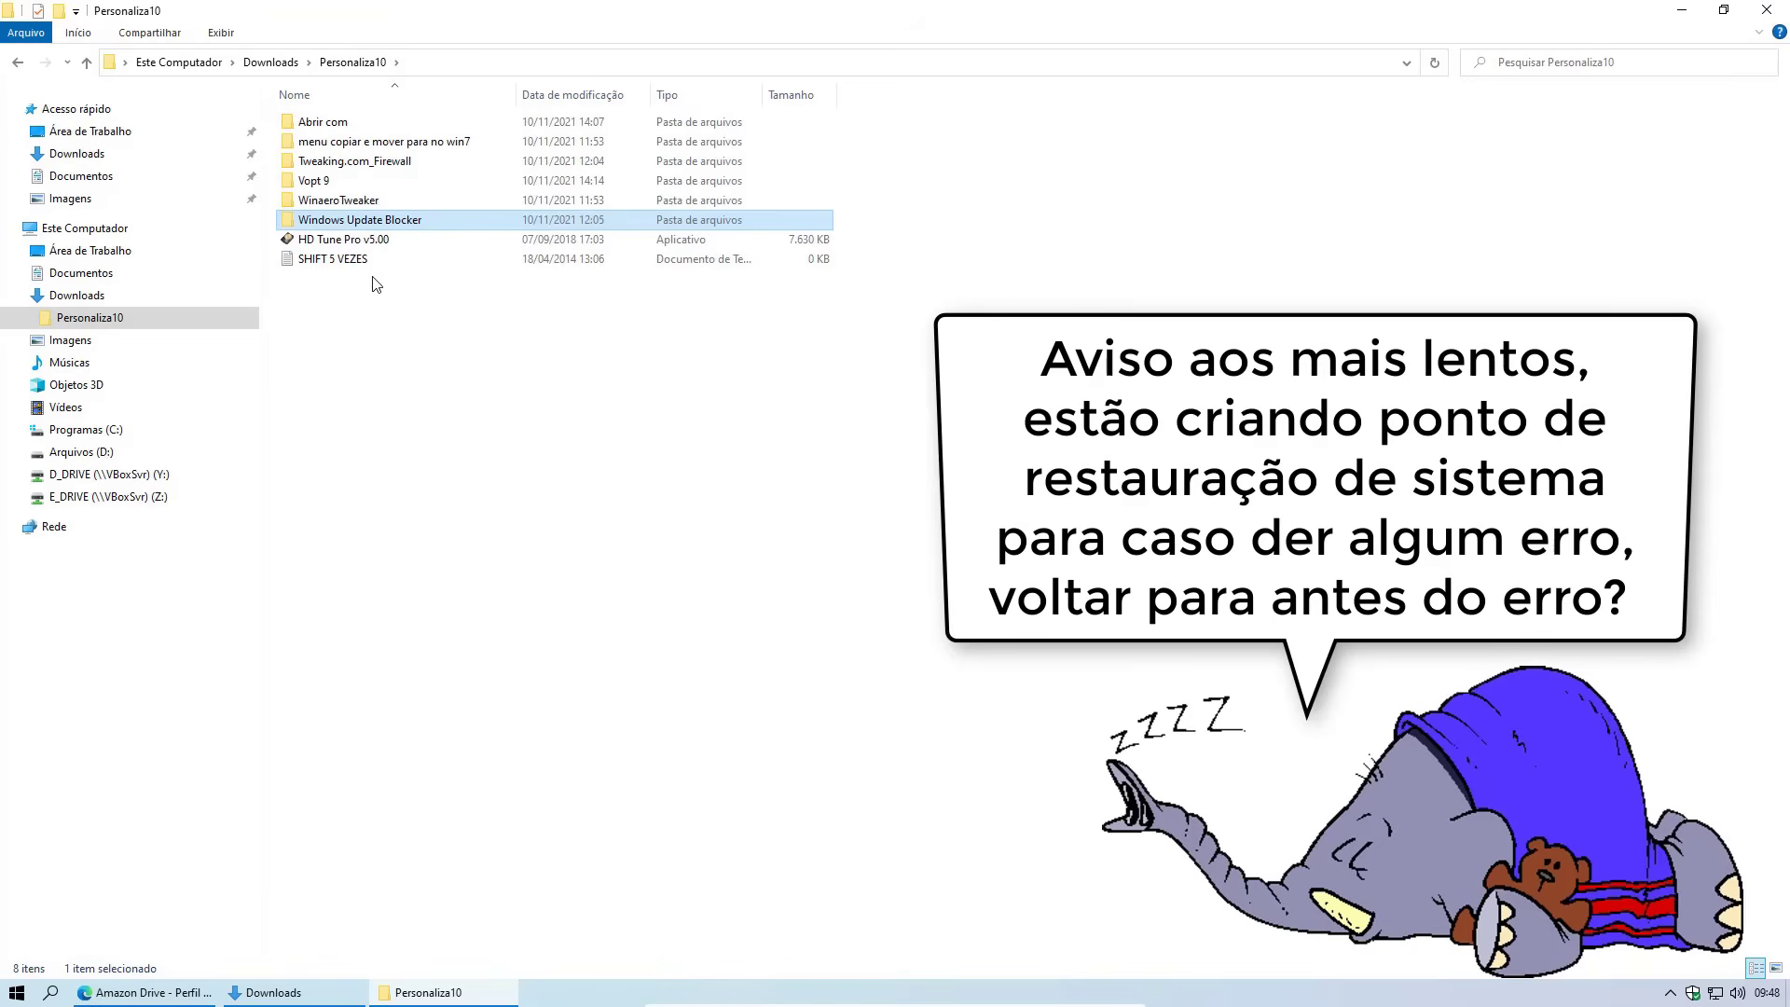
{"action": "right_click", "coordinate": [350, 219]}
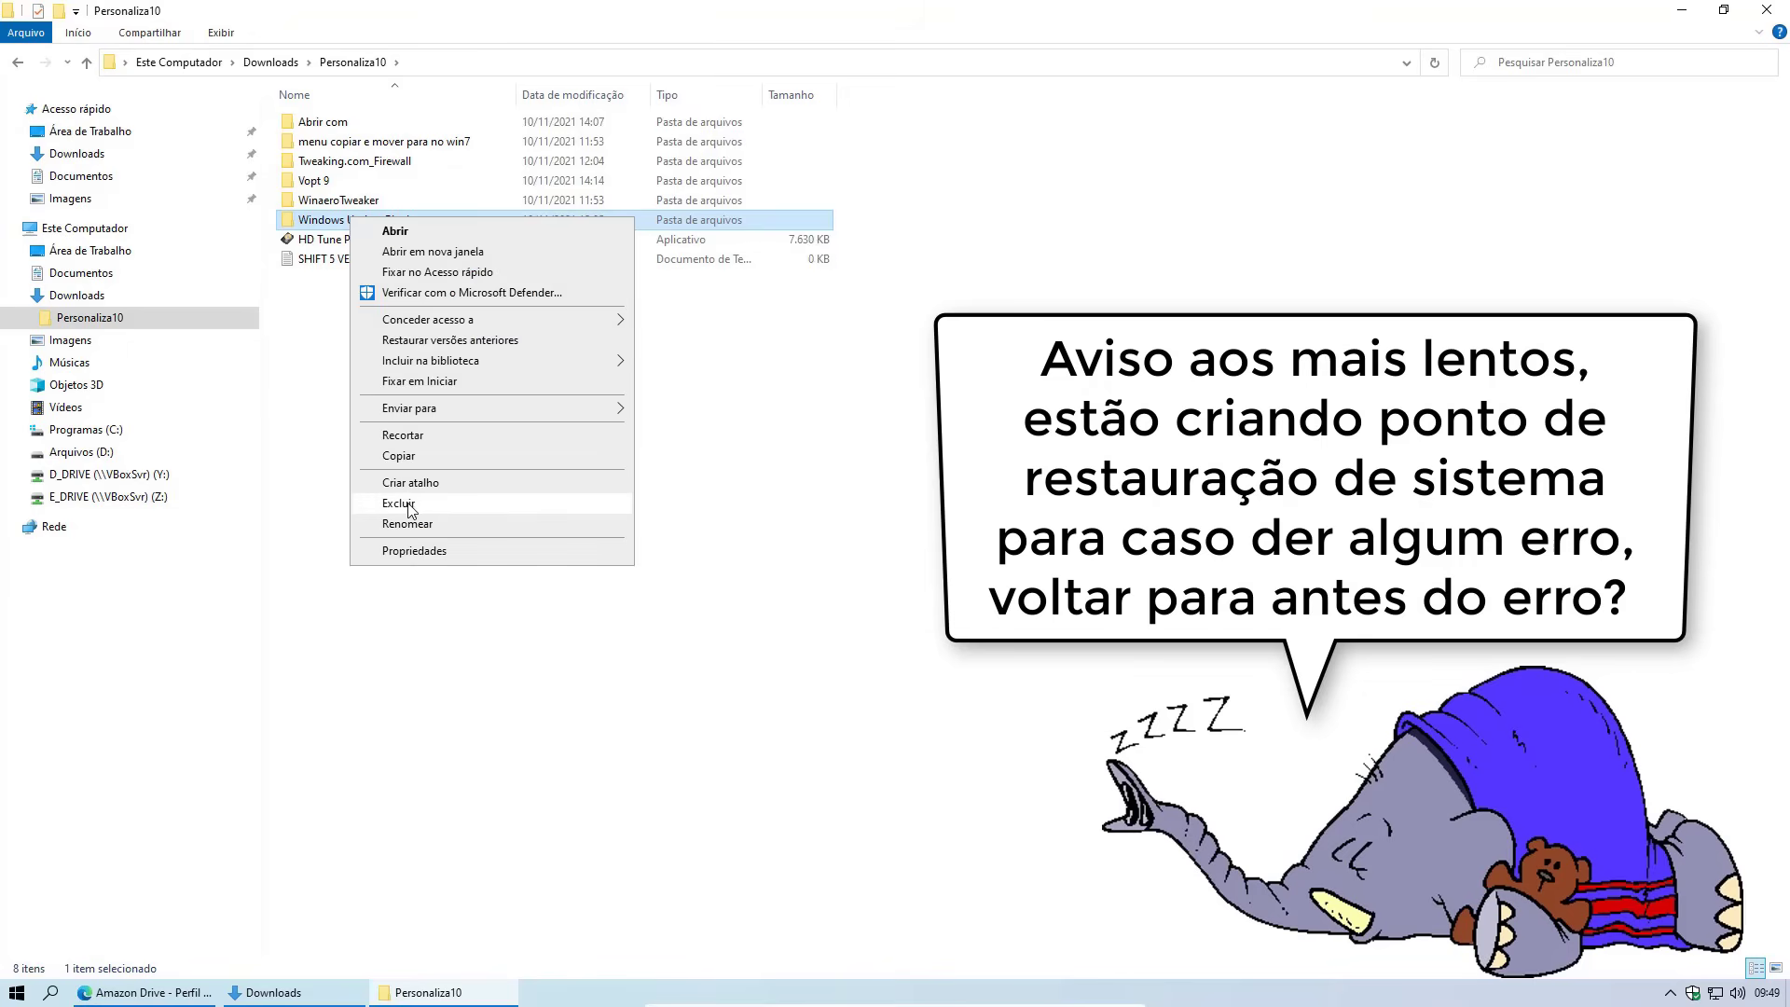
{"action": "left_click", "coordinate": [399, 504]}
{"action": "right_click", "coordinate": [350, 238]}
{"action": "left_click", "coordinate": [452, 500]}
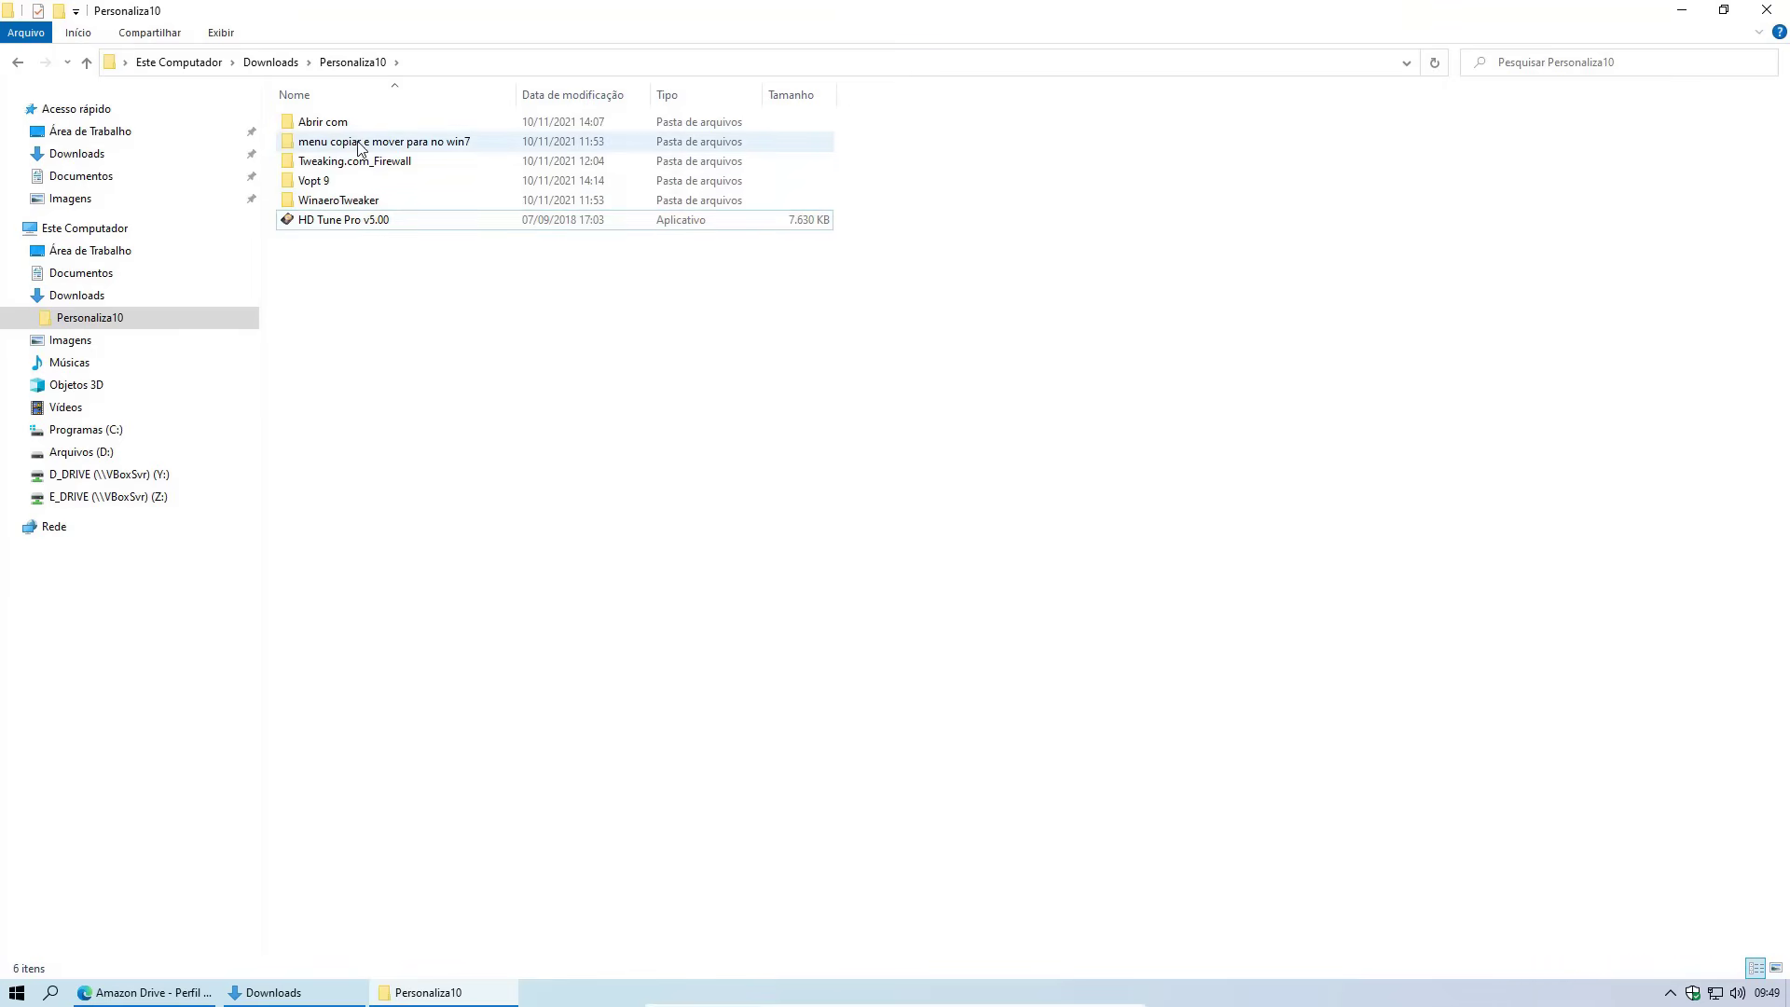
Merge copiar_para and mover_para from the menu copiar e mover folder into the registry, and check a file's context menu for the new entries
{"action": "double_click", "coordinate": [403, 141]}
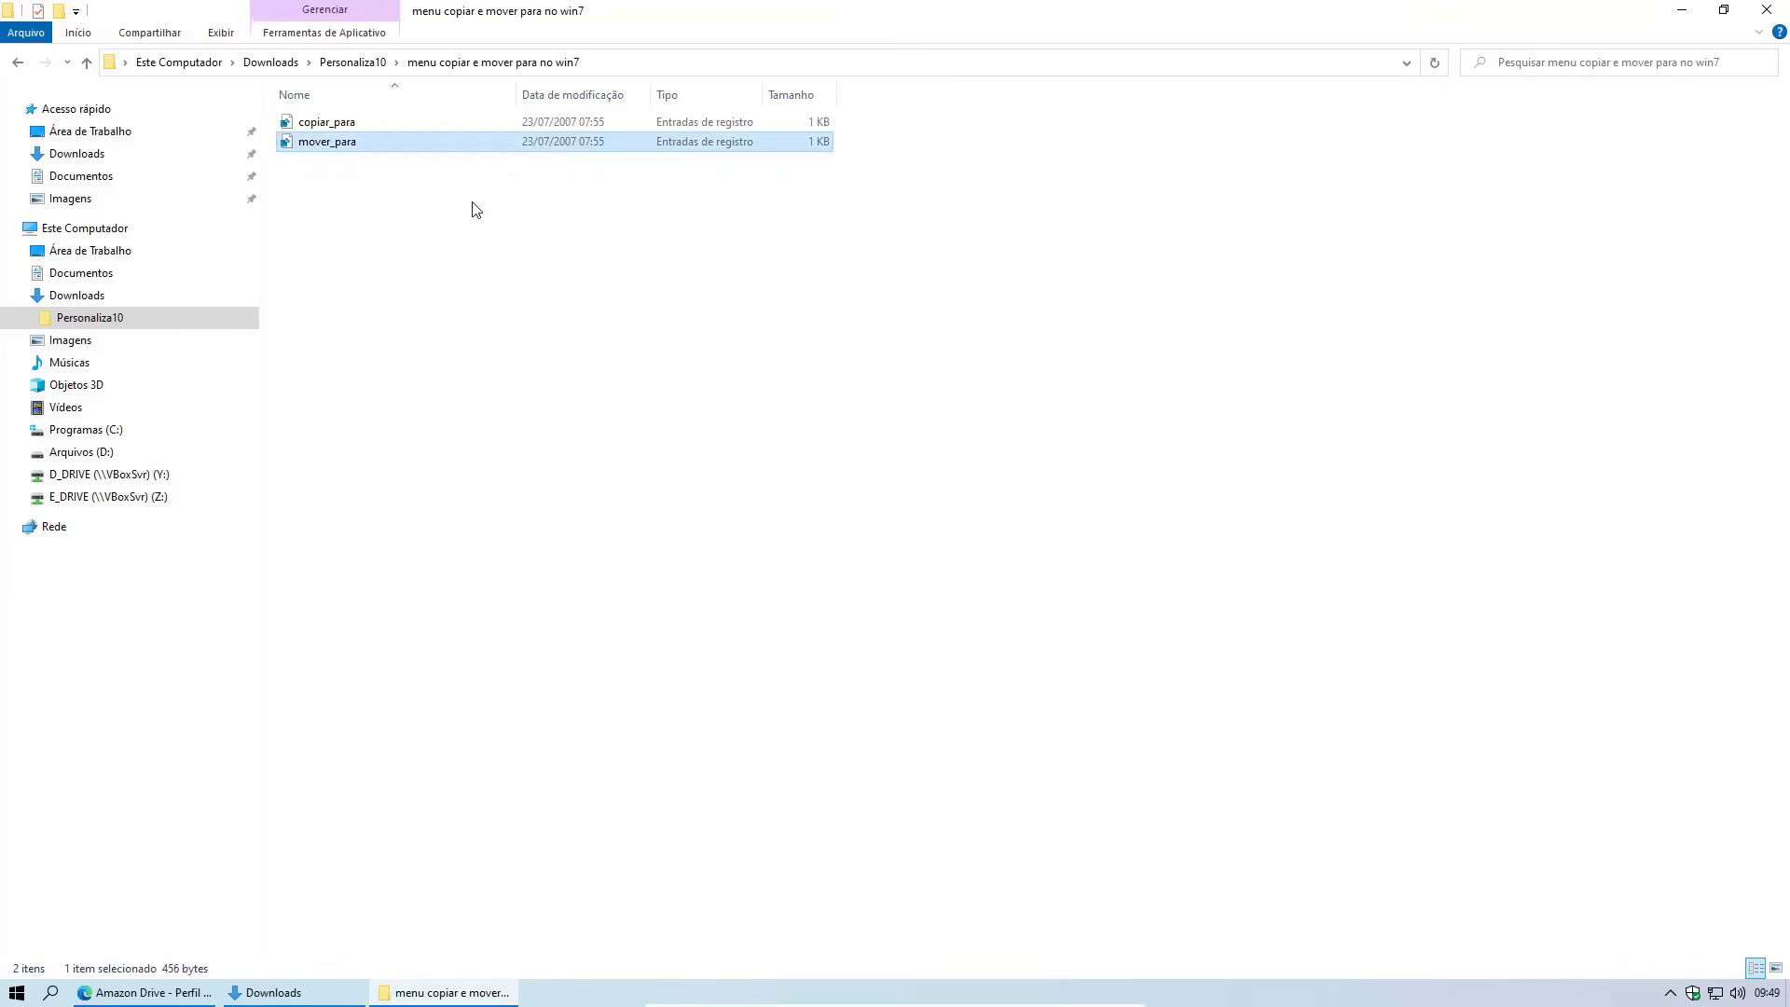
{"action": "double_click", "coordinate": [347, 124]}
{"action": "left_click", "coordinate": [1036, 528]}
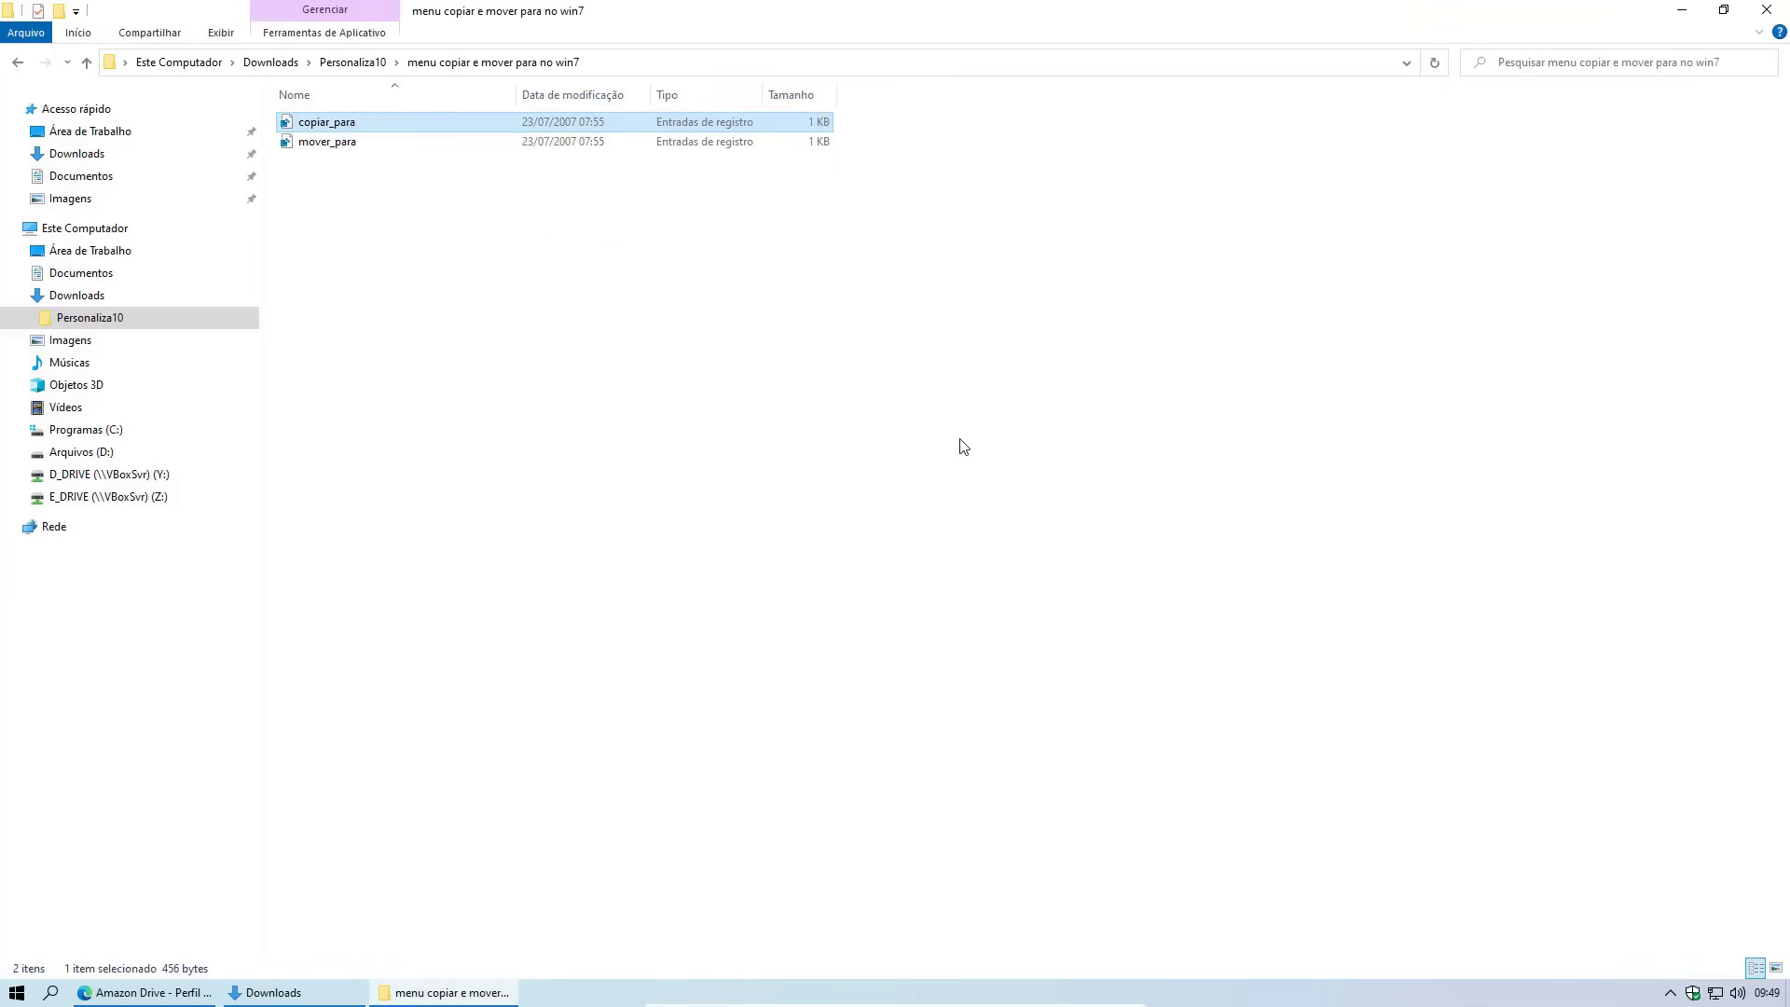
{"action": "double_click", "coordinate": [337, 144]}
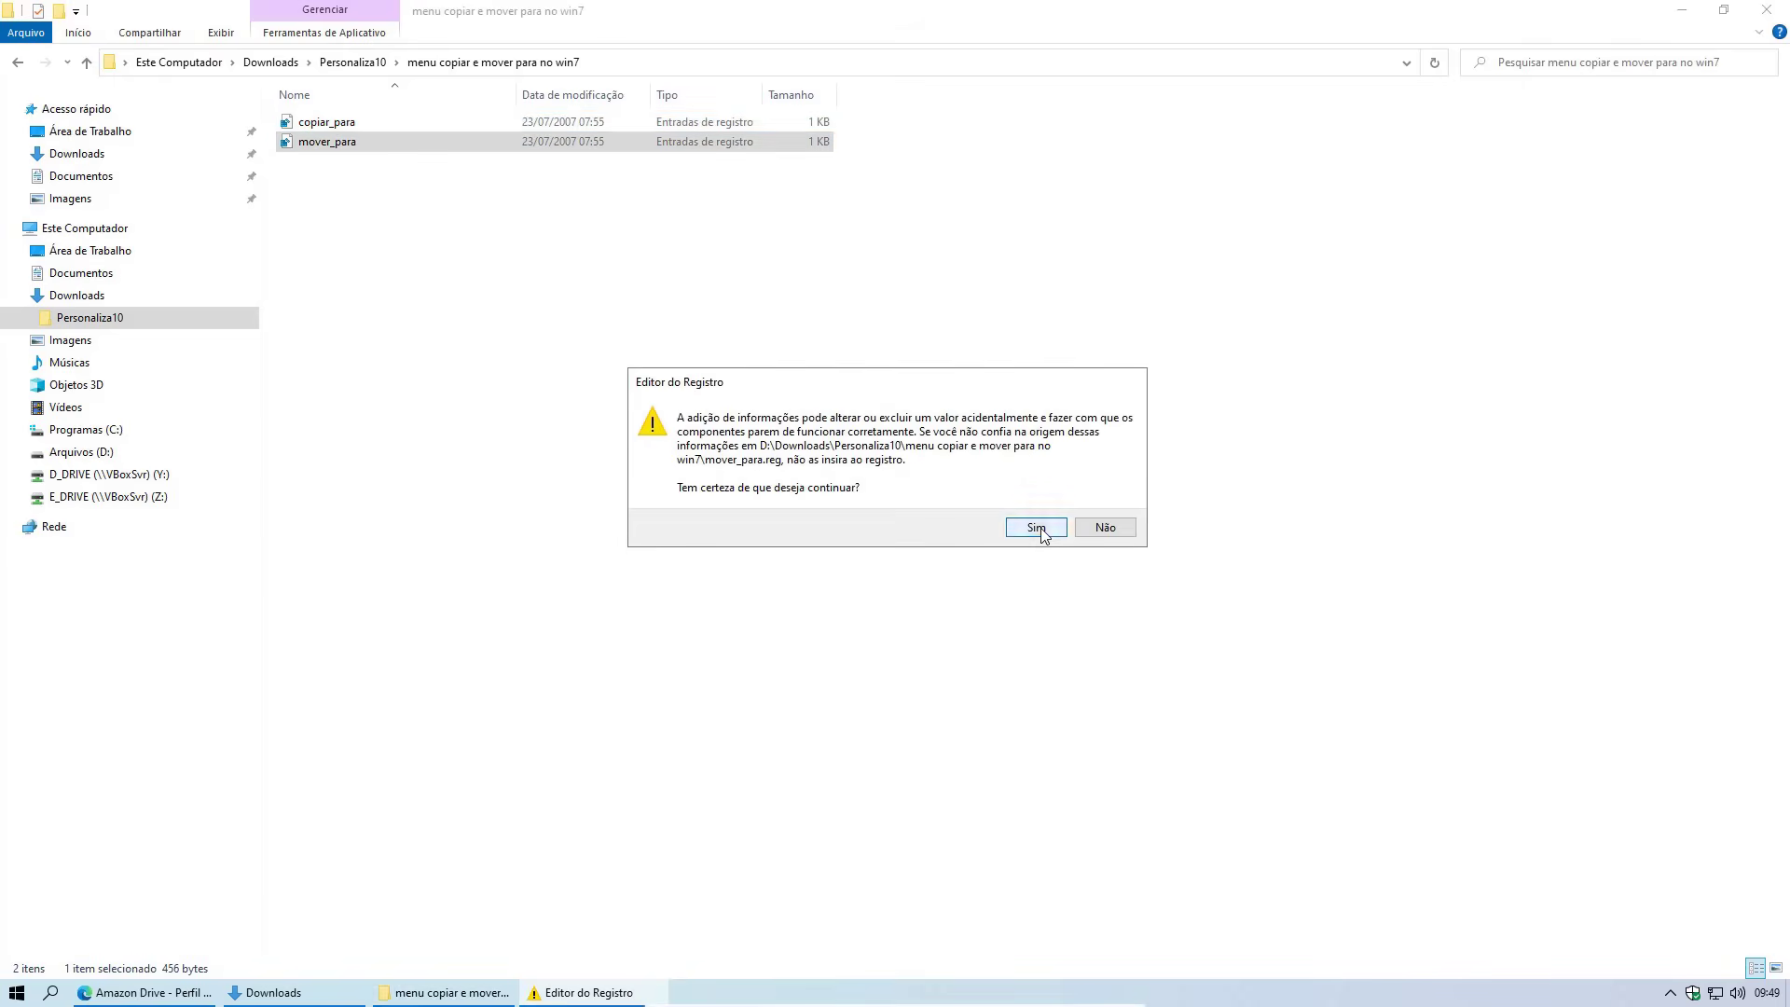
{"action": "left_click", "coordinate": [1036, 528]}
{"action": "right_click", "coordinate": [328, 143]}
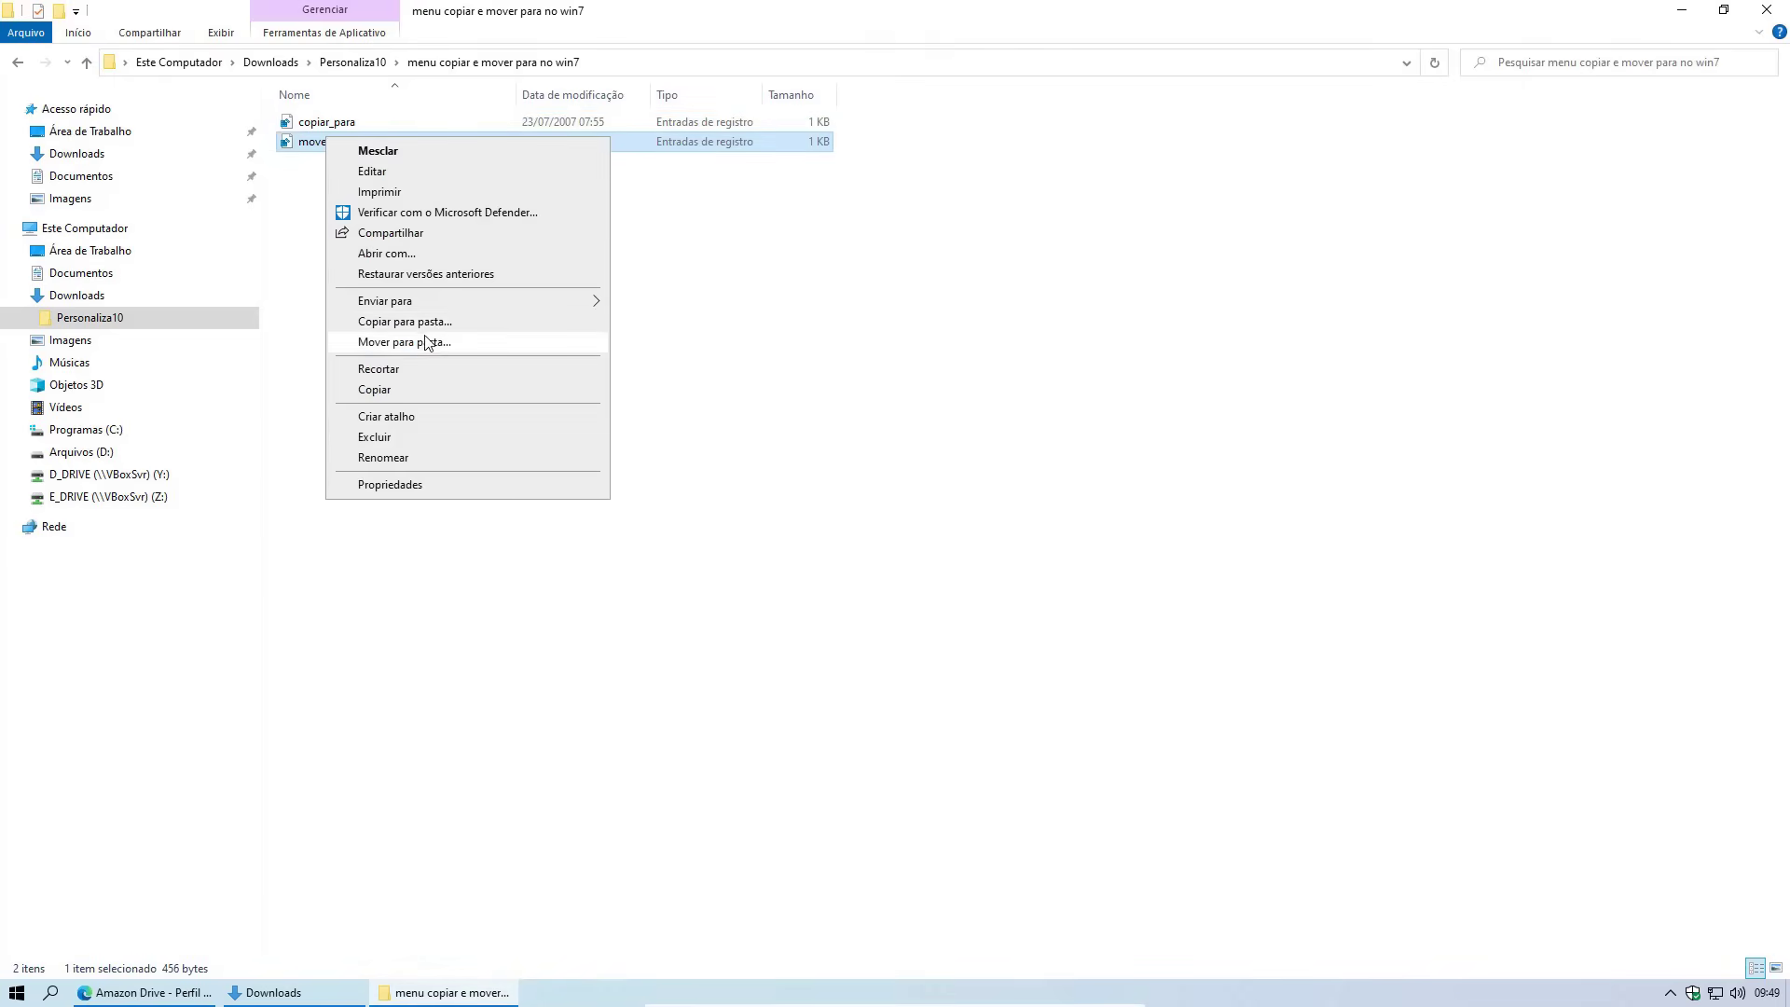
{"action": "left_click", "coordinate": [800, 307]}
Return to Personaliza10 and delete the menu copiar e mover para no win7 folder
{"action": "key", "text": "alt+Up"}
{"action": "right_click", "coordinate": [355, 142]}
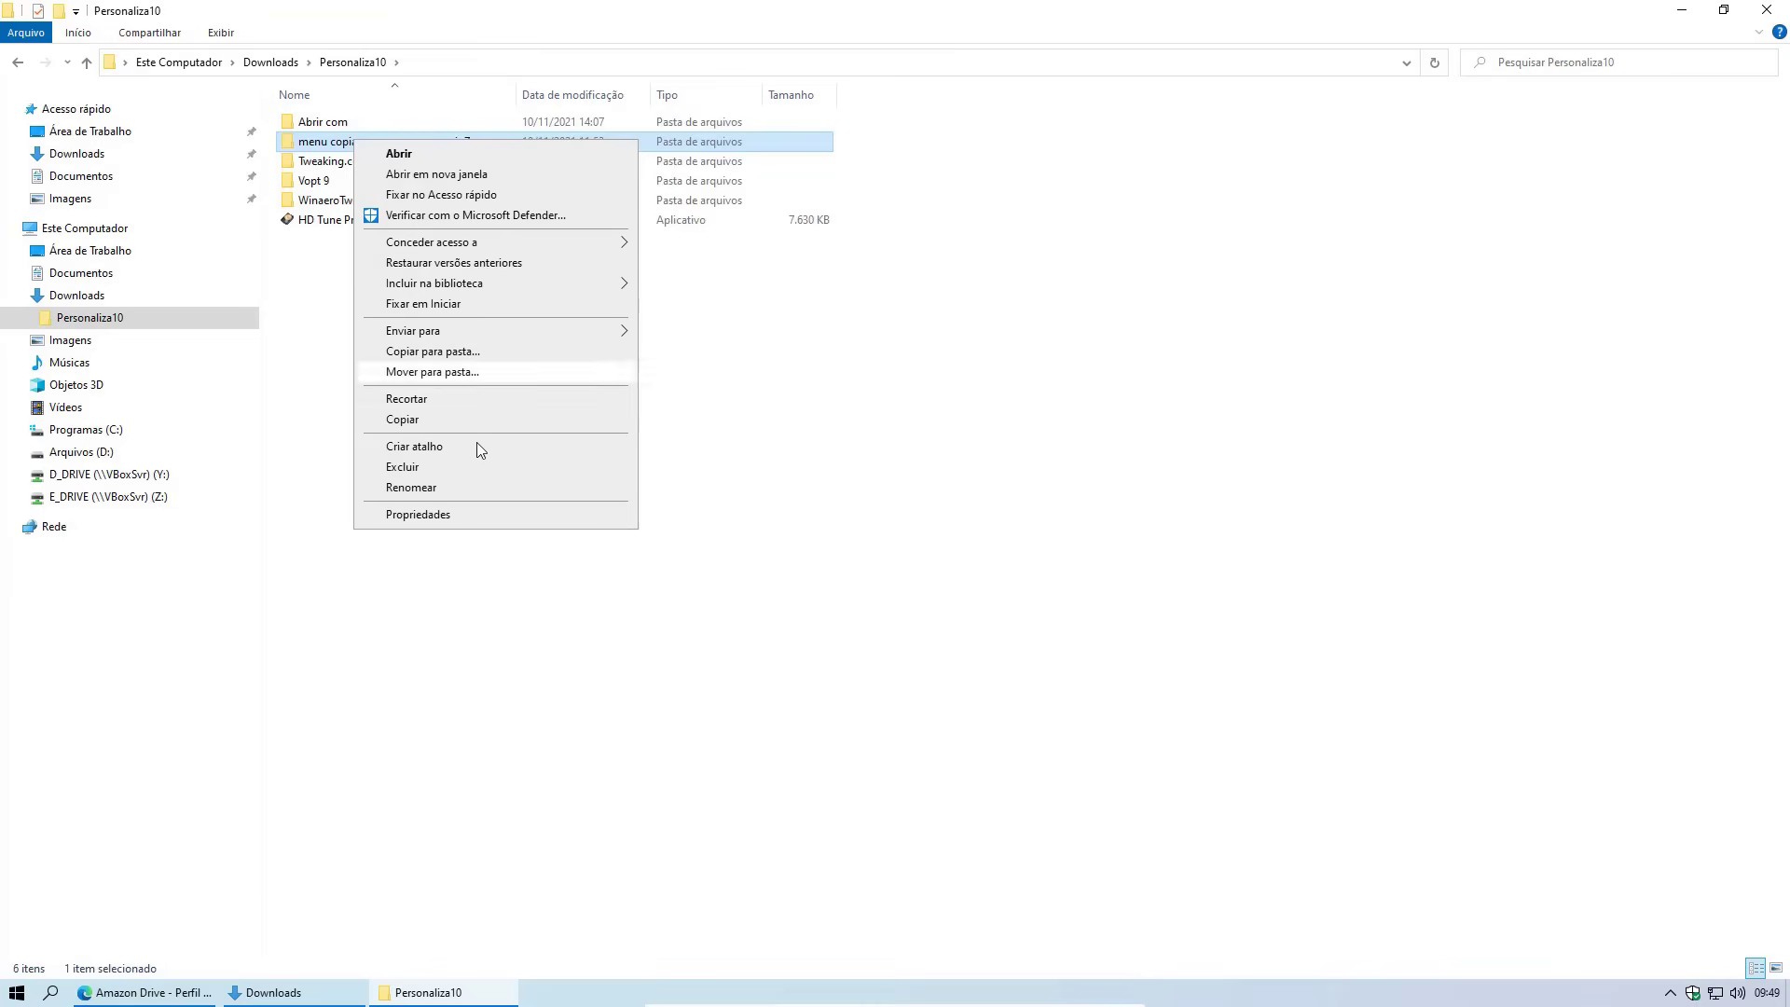
{"action": "left_click", "coordinate": [451, 468]}
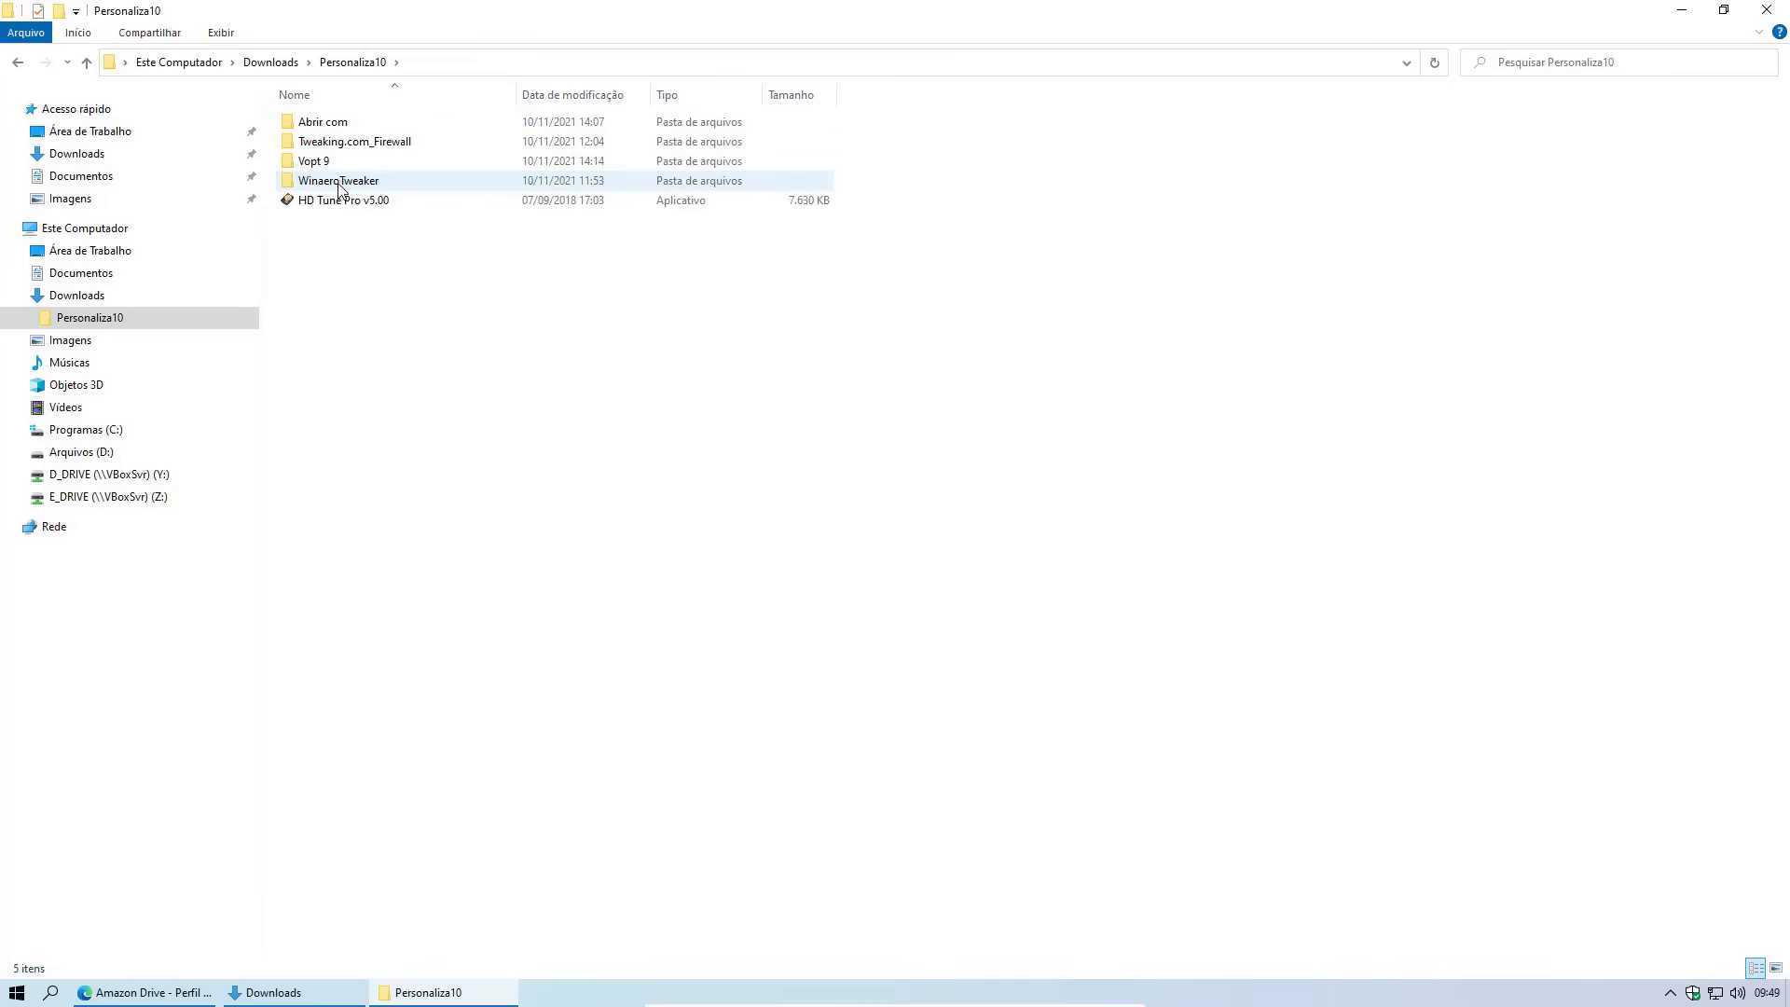
Run WinaeroTweaker as administrator from its folder, decline the 1.33.0.0 update, and enlarge the program window
{"action": "double_click", "coordinate": [338, 185]}
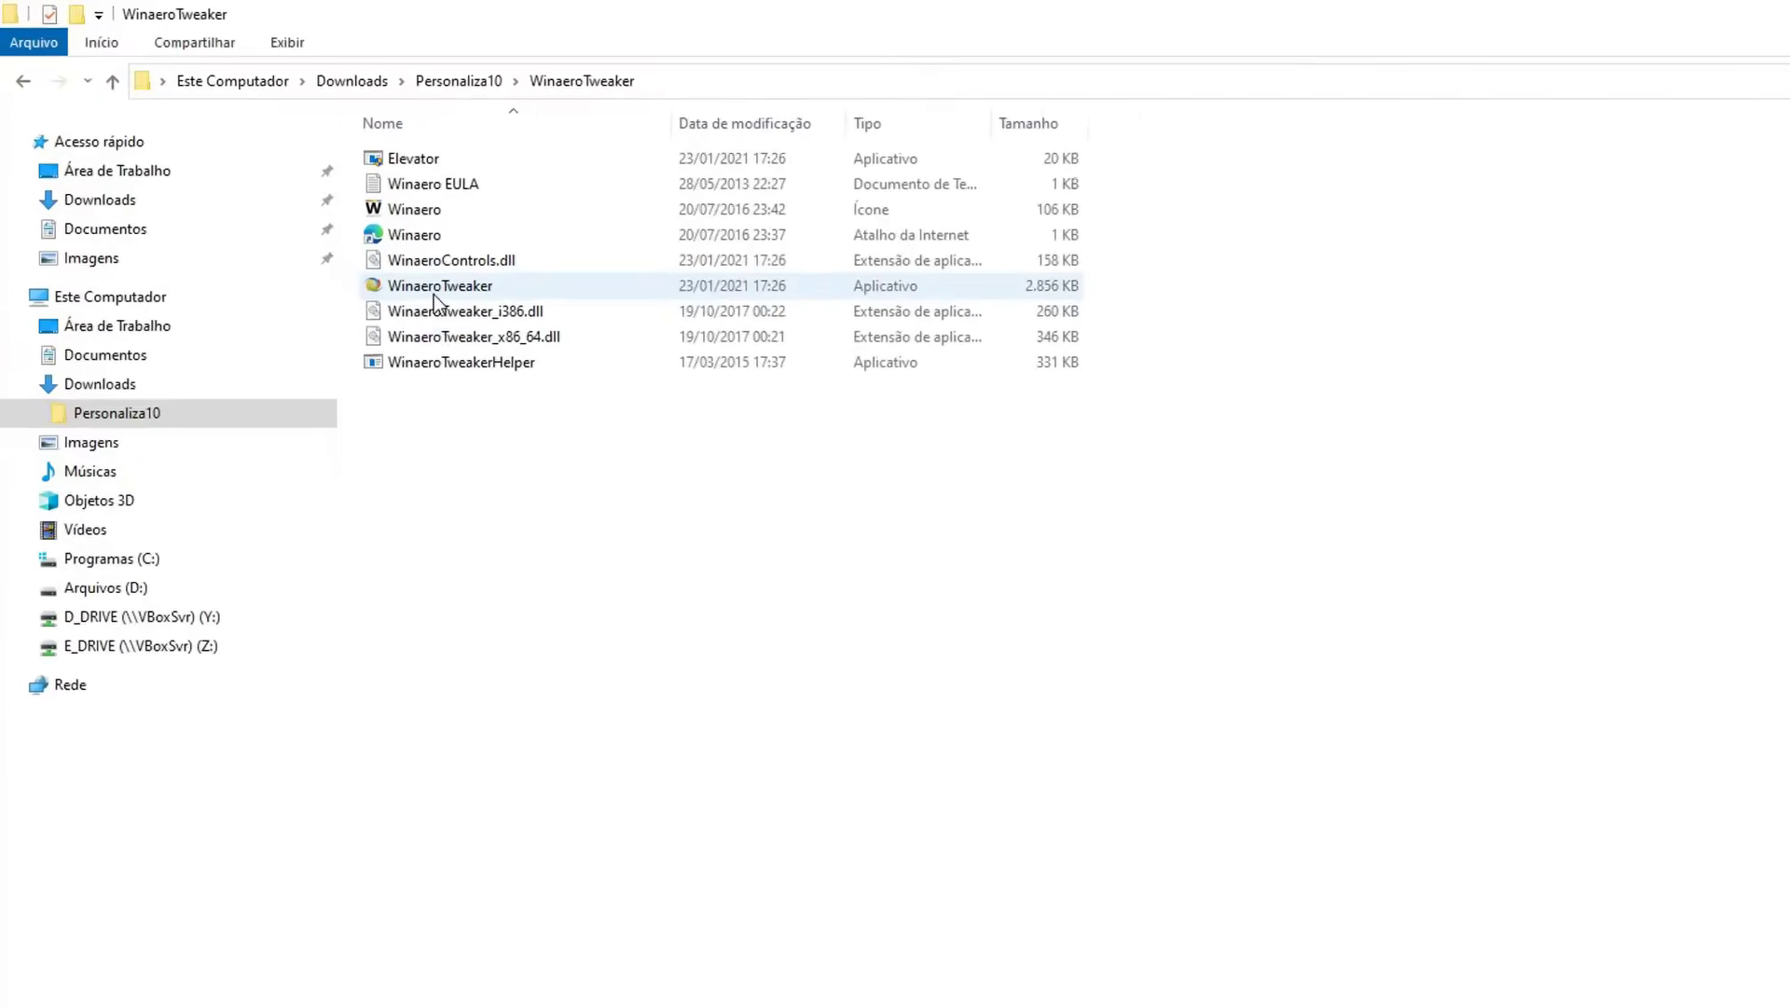
{"action": "mouse_move", "coordinate": [357, 224]}
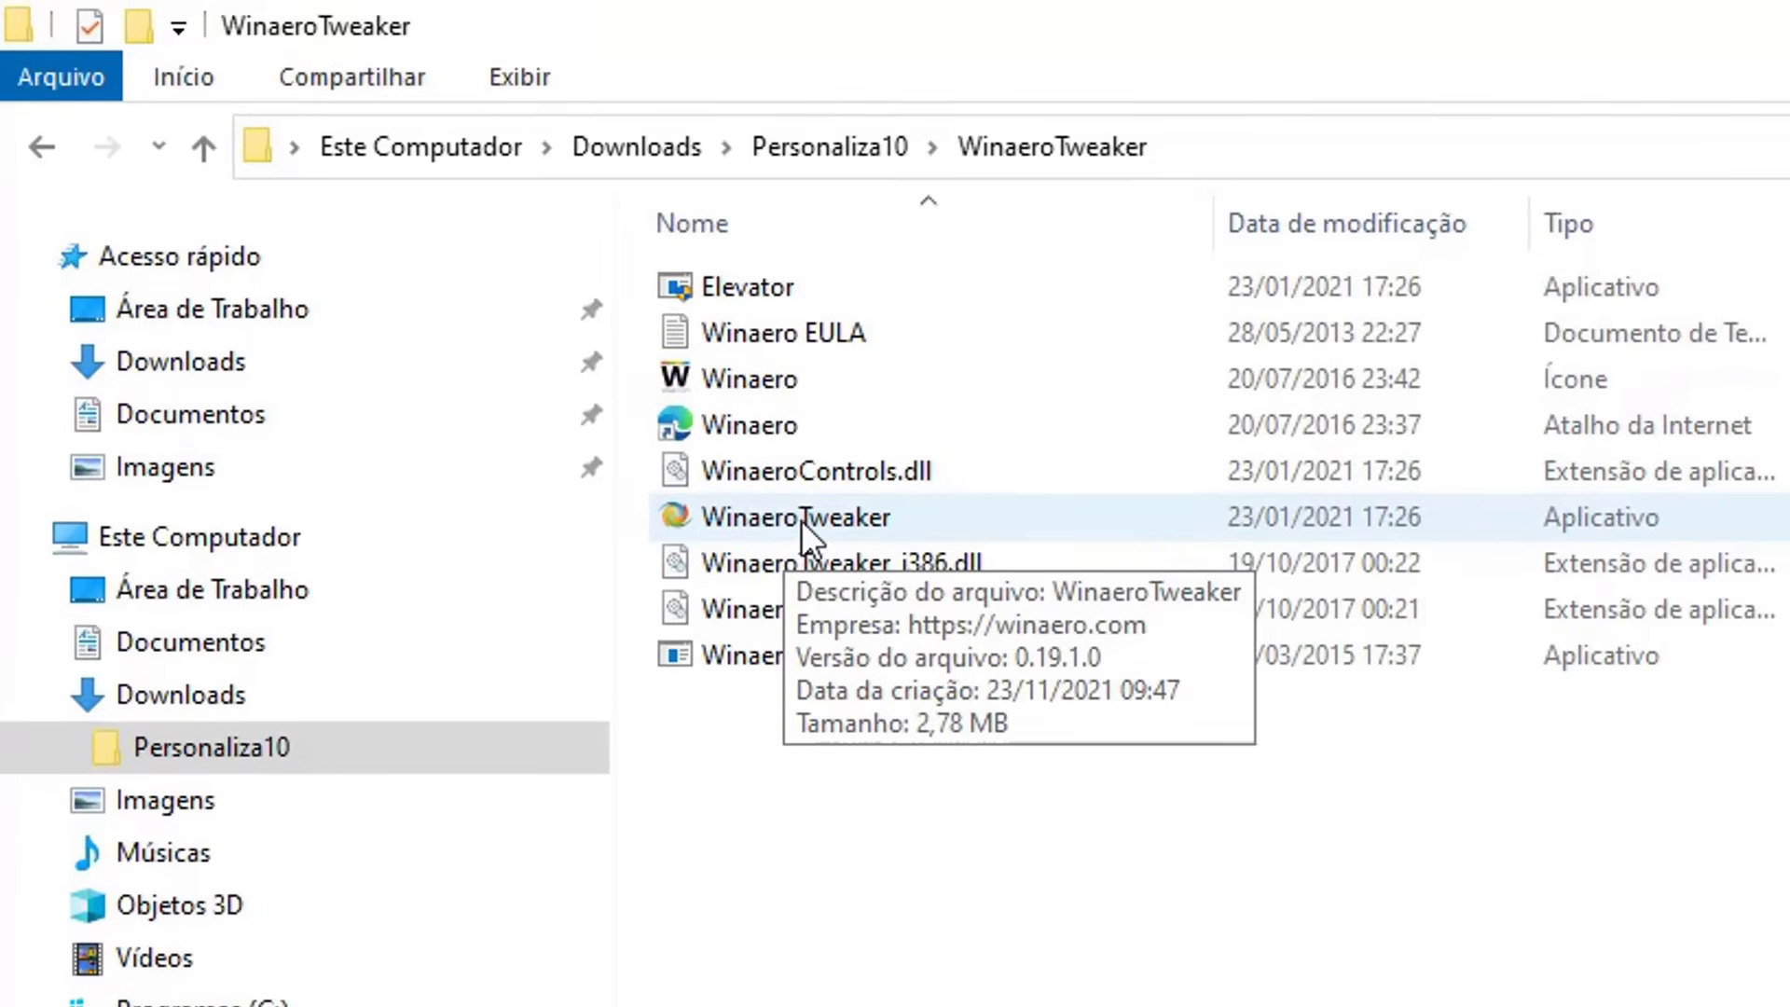
{"action": "right_click", "coordinate": [816, 520]}
{"action": "left_click", "coordinate": [1035, 608]}
{"action": "left_click", "coordinate": [811, 713]}
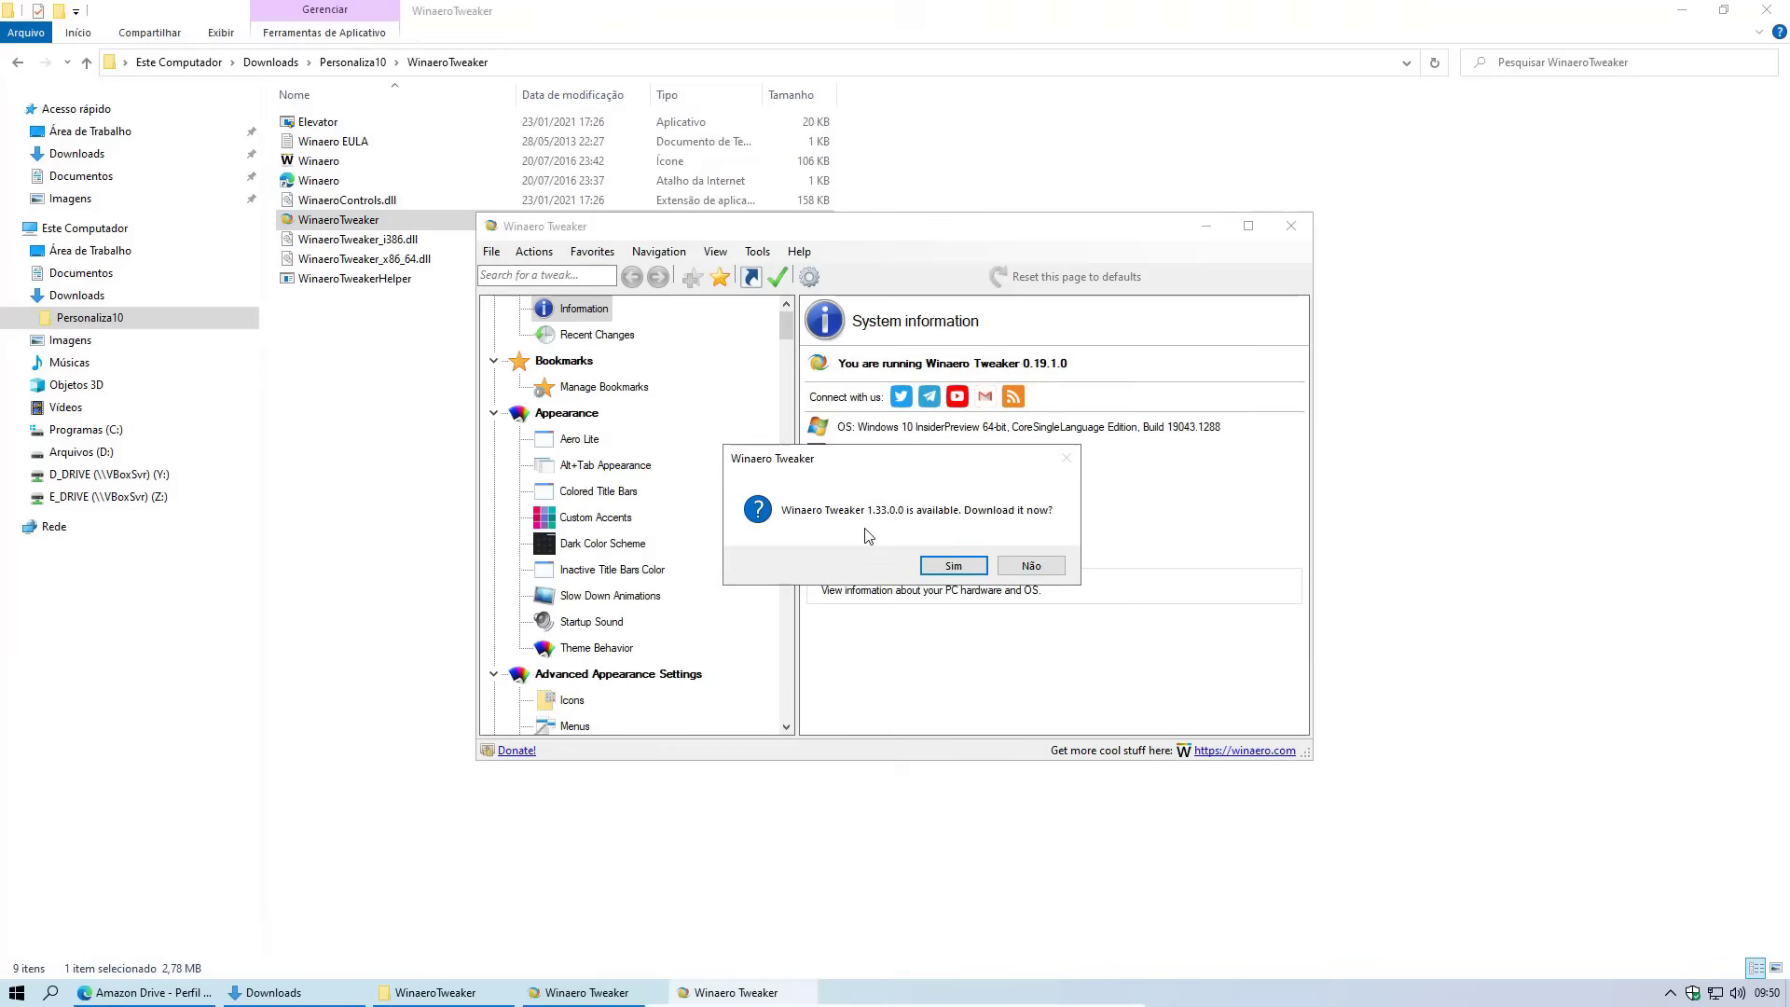
{"action": "left_click", "coordinate": [1029, 565]}
{"action": "left_click_drag", "start_coordinate": [1013, 224], "coordinate": [882, 153]}
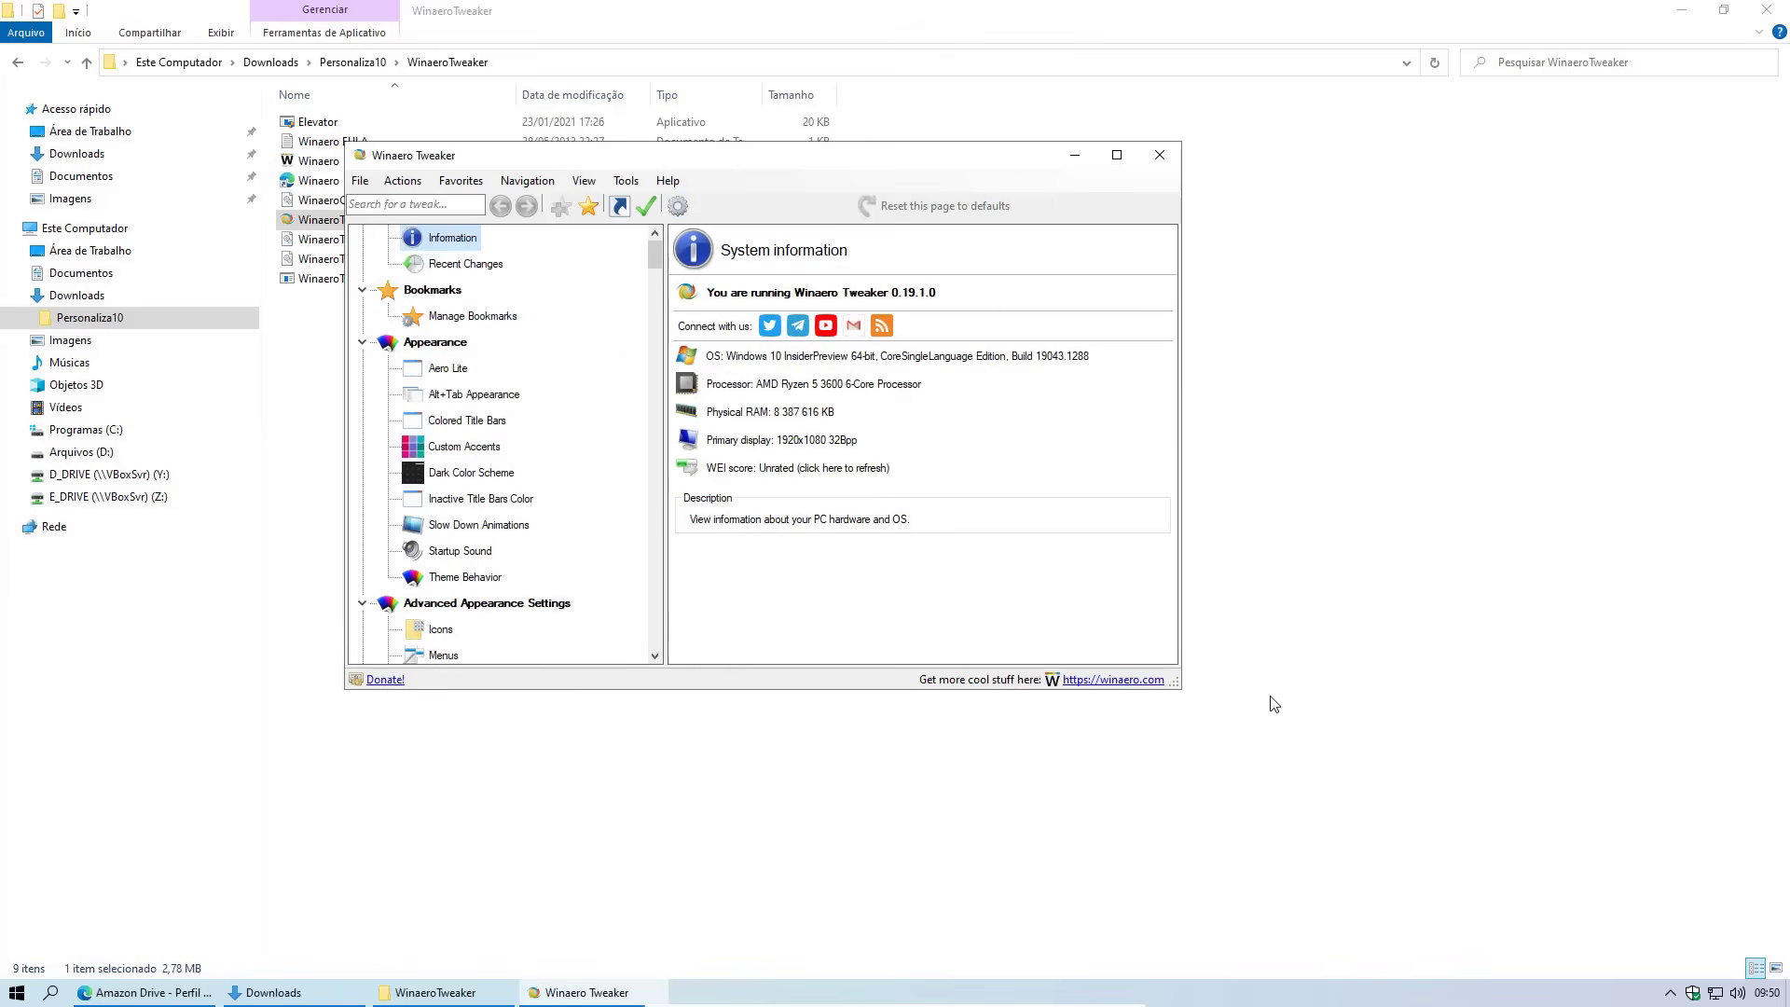
{"action": "left_click_drag", "start_coordinate": [1177, 686], "coordinate": [1417, 881]}
Turn on the Disable Action Center tweak under Desktop and Taskbar
{"action": "scroll", "coordinate": [631, 429], "scroll_direction": "down", "scroll_amount": 8}
{"action": "scroll", "coordinate": [633, 429], "scroll_direction": "down", "scroll_amount": 3}
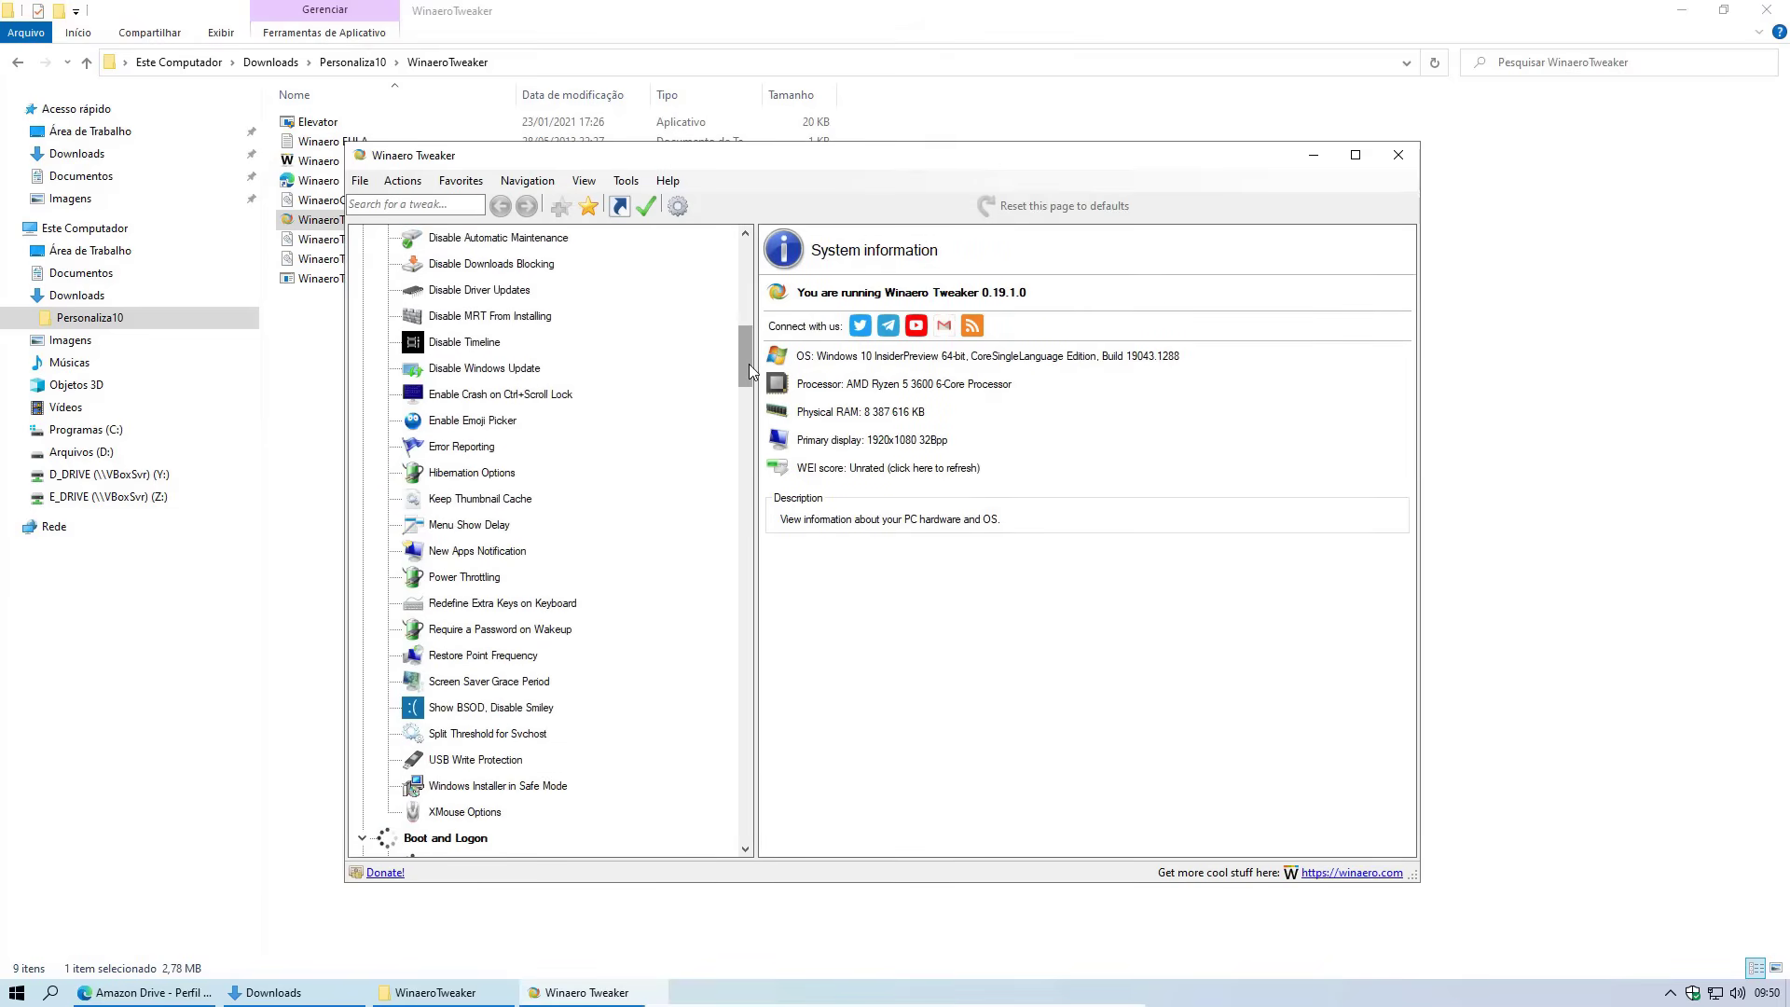
{"action": "left_click", "coordinate": [347, 214]}
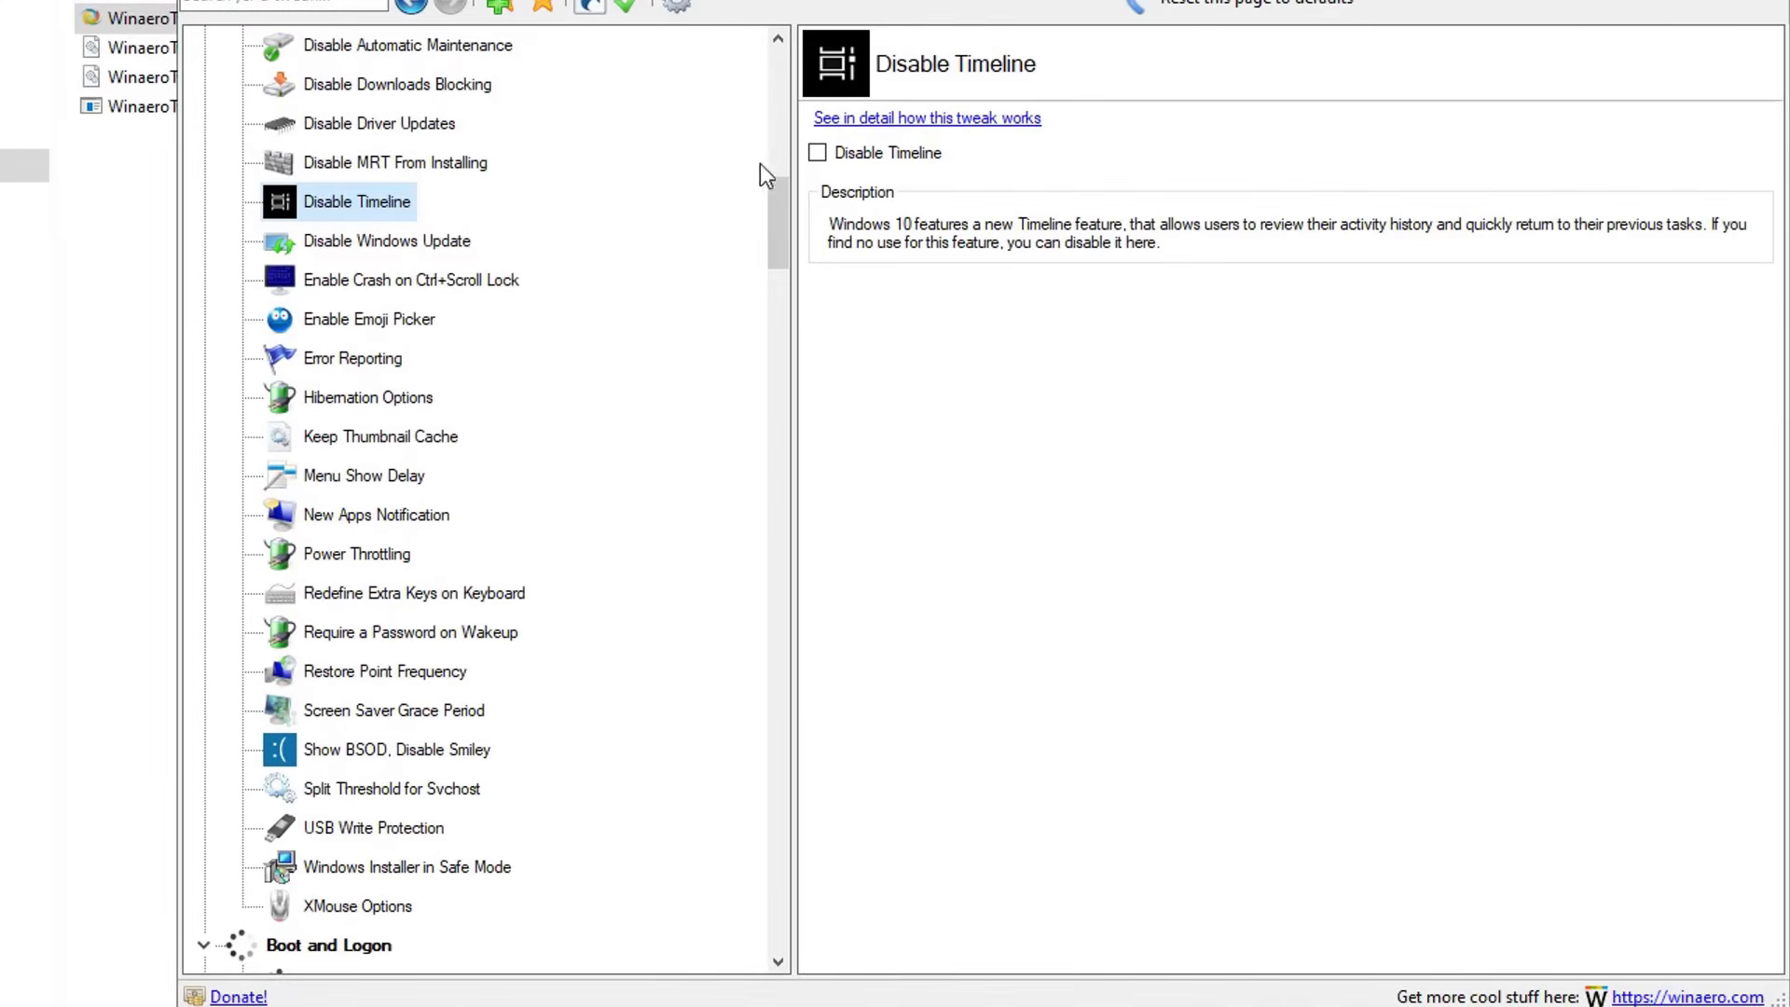
{"action": "left_click", "coordinate": [382, 244]}
{"action": "scroll", "coordinate": [382, 248], "scroll_direction": "down", "scroll_amount": 10}
{"action": "left_click", "coordinate": [390, 244]}
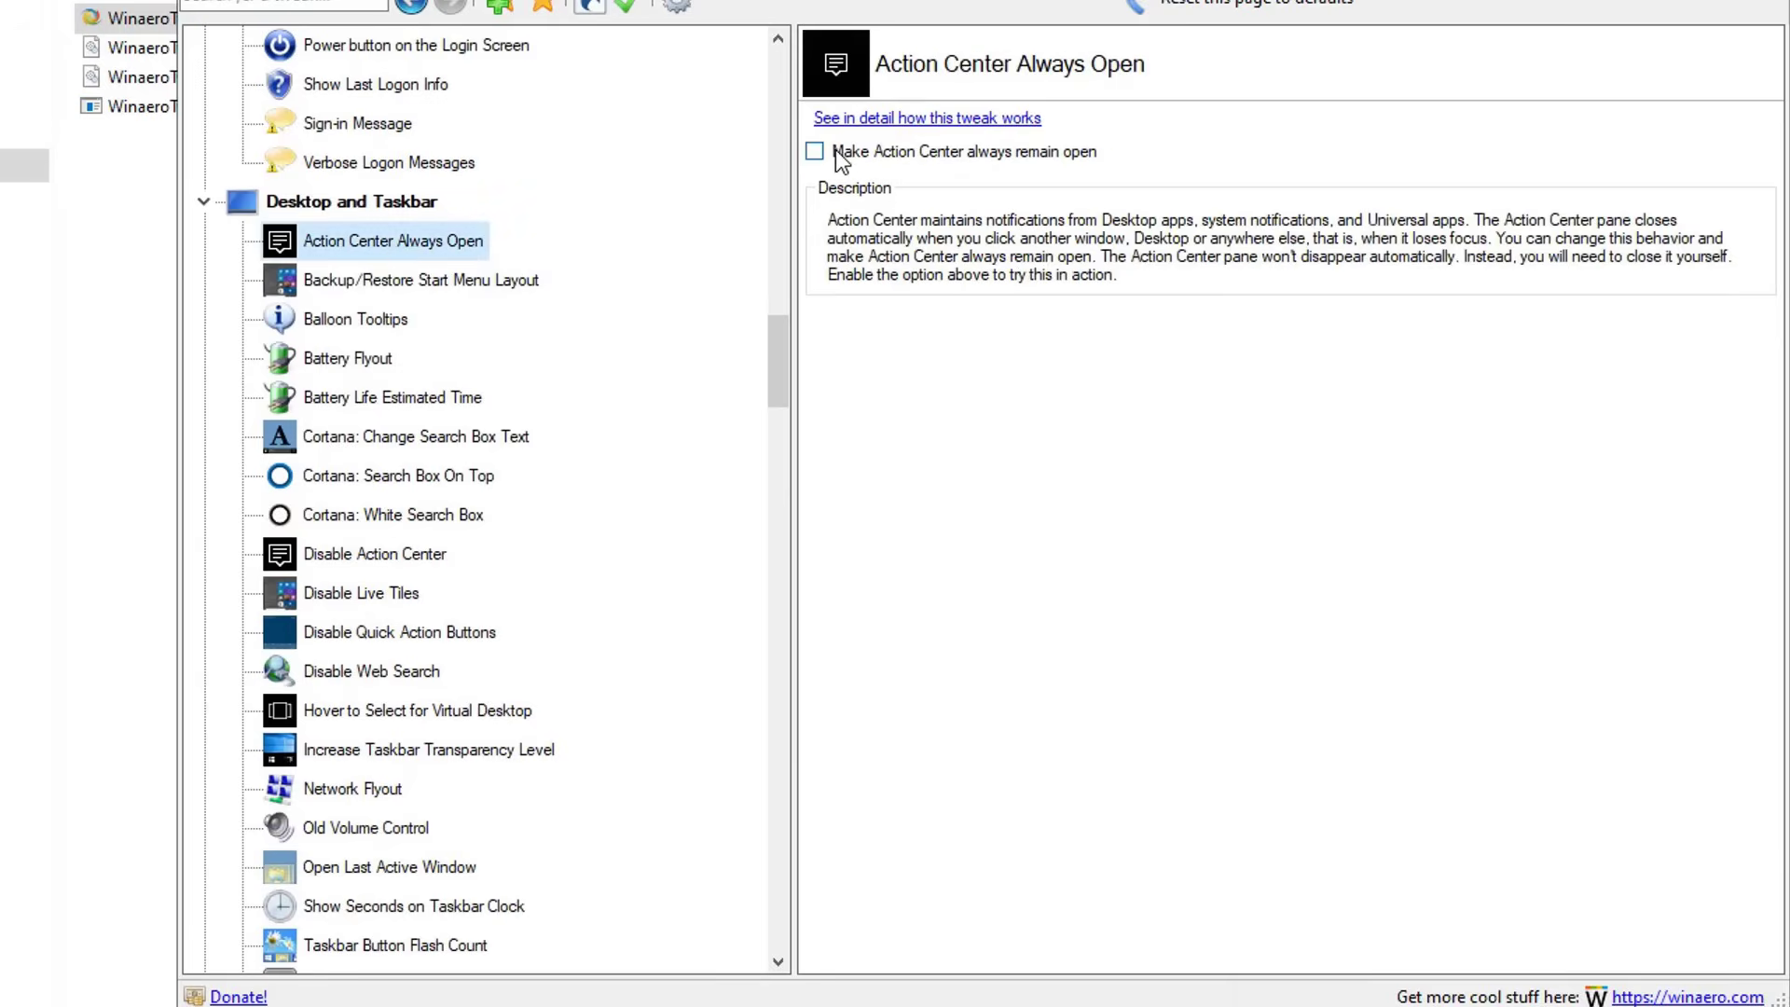
{"action": "left_click", "coordinate": [377, 552]}
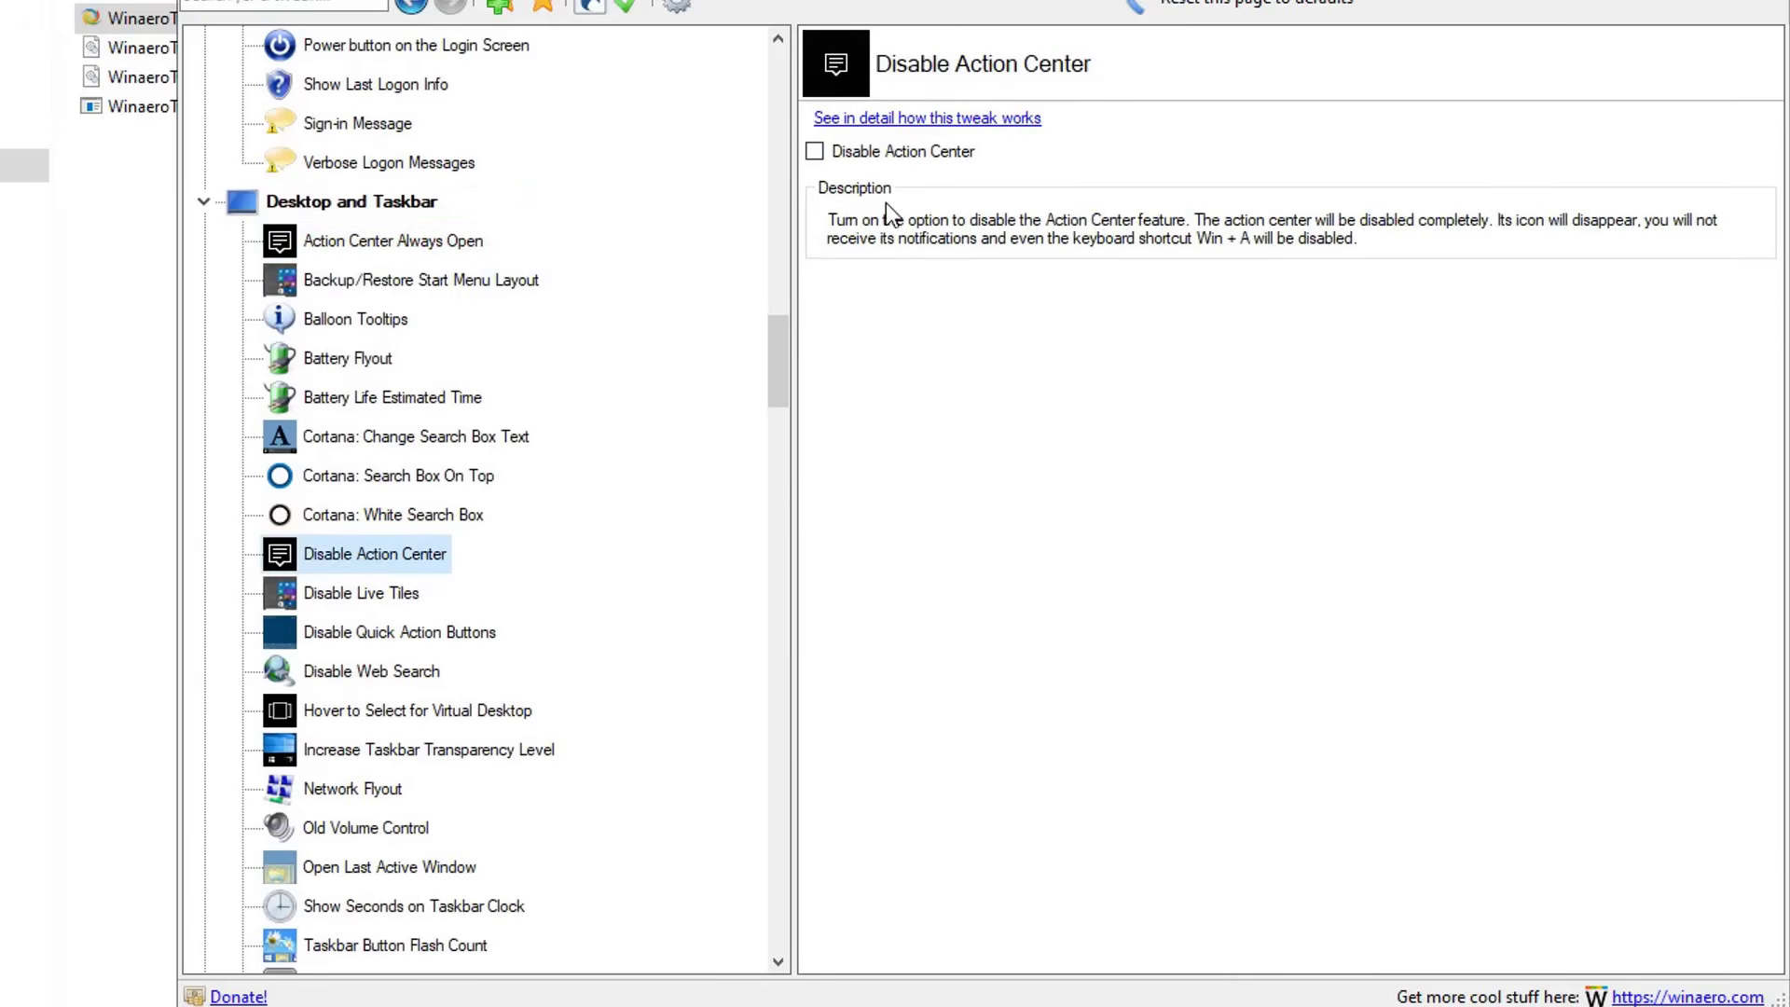
{"action": "left_click", "coordinate": [878, 157]}
Turn off hover to select for Virtual Desktop and postpone the sign-out
{"action": "scroll", "coordinate": [757, 478], "scroll_direction": "down", "scroll_amount": 2}
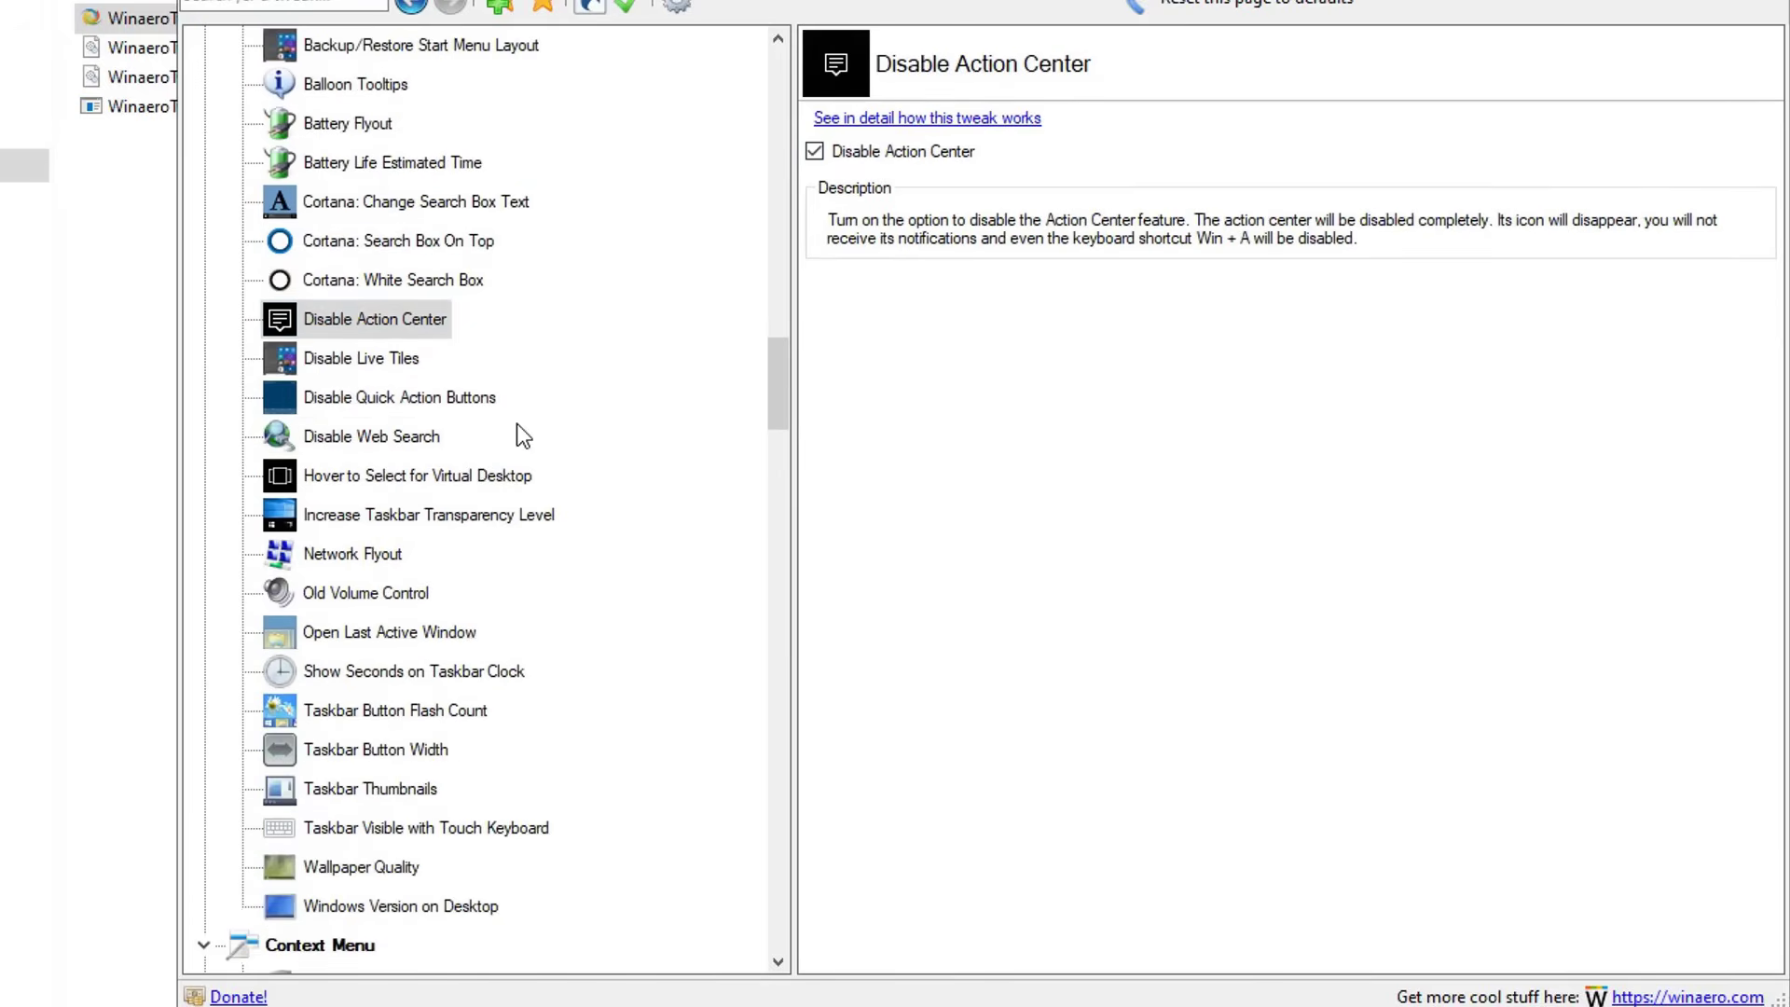
{"action": "left_click", "coordinate": [390, 483]}
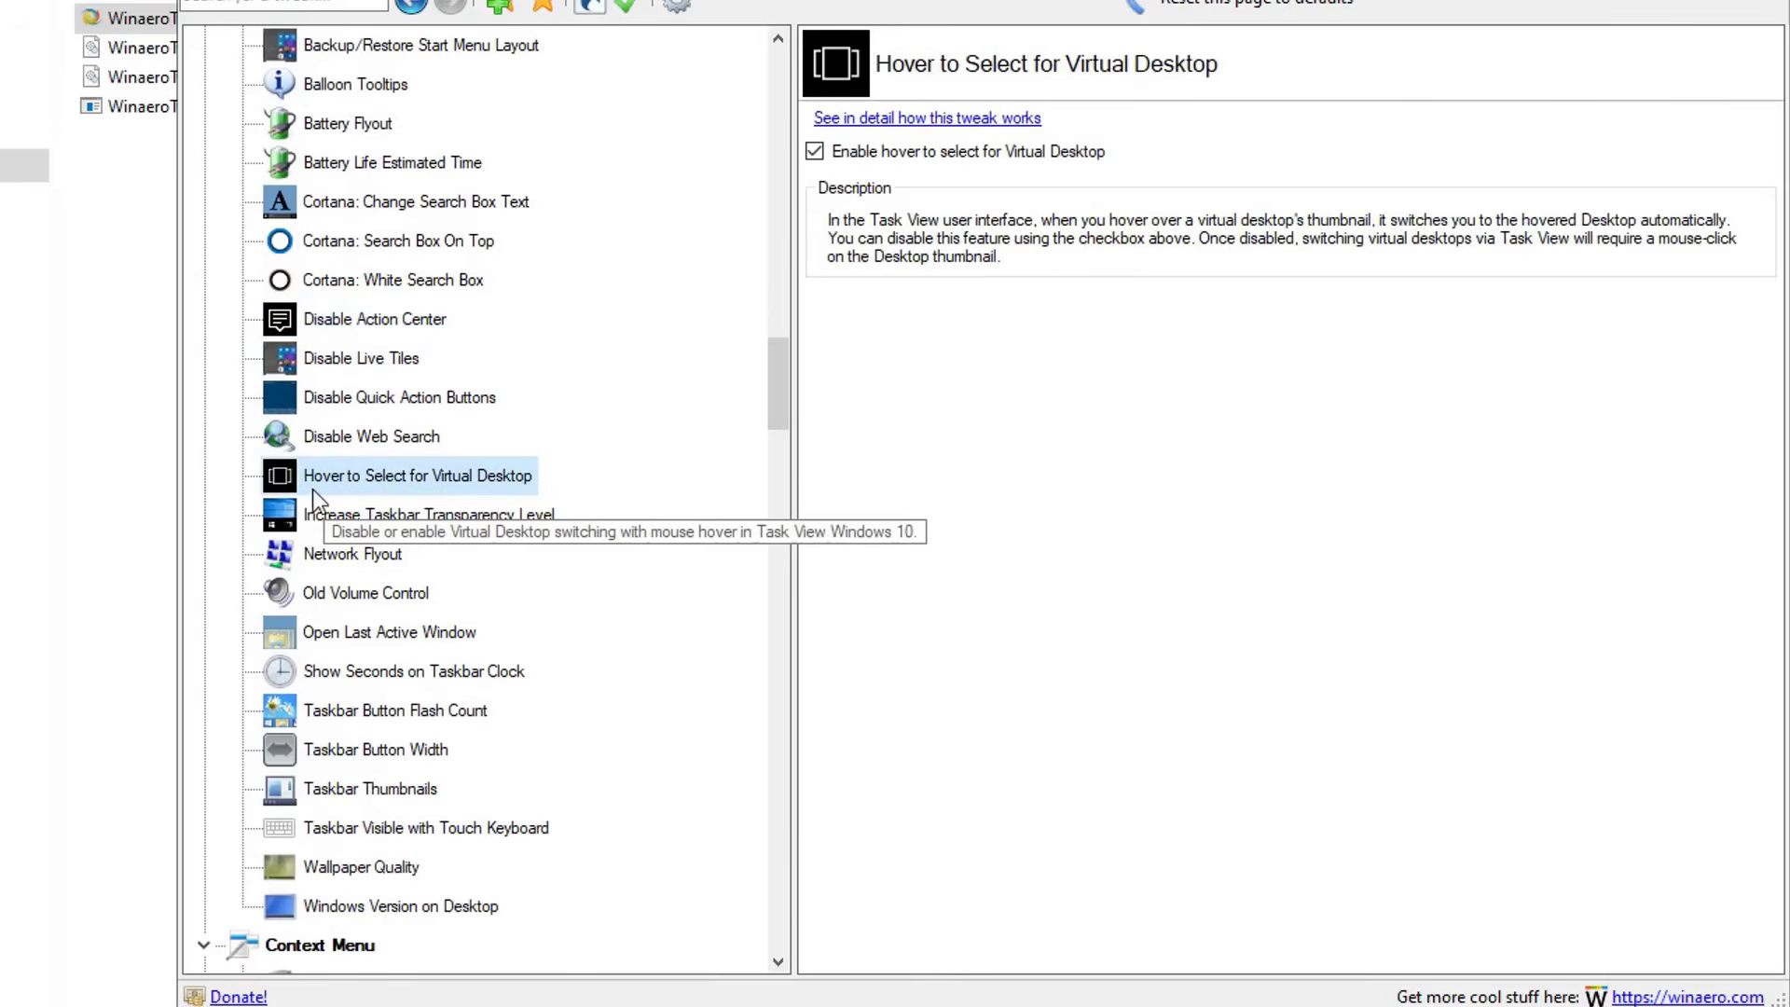
{"action": "left_click", "coordinate": [854, 159]}
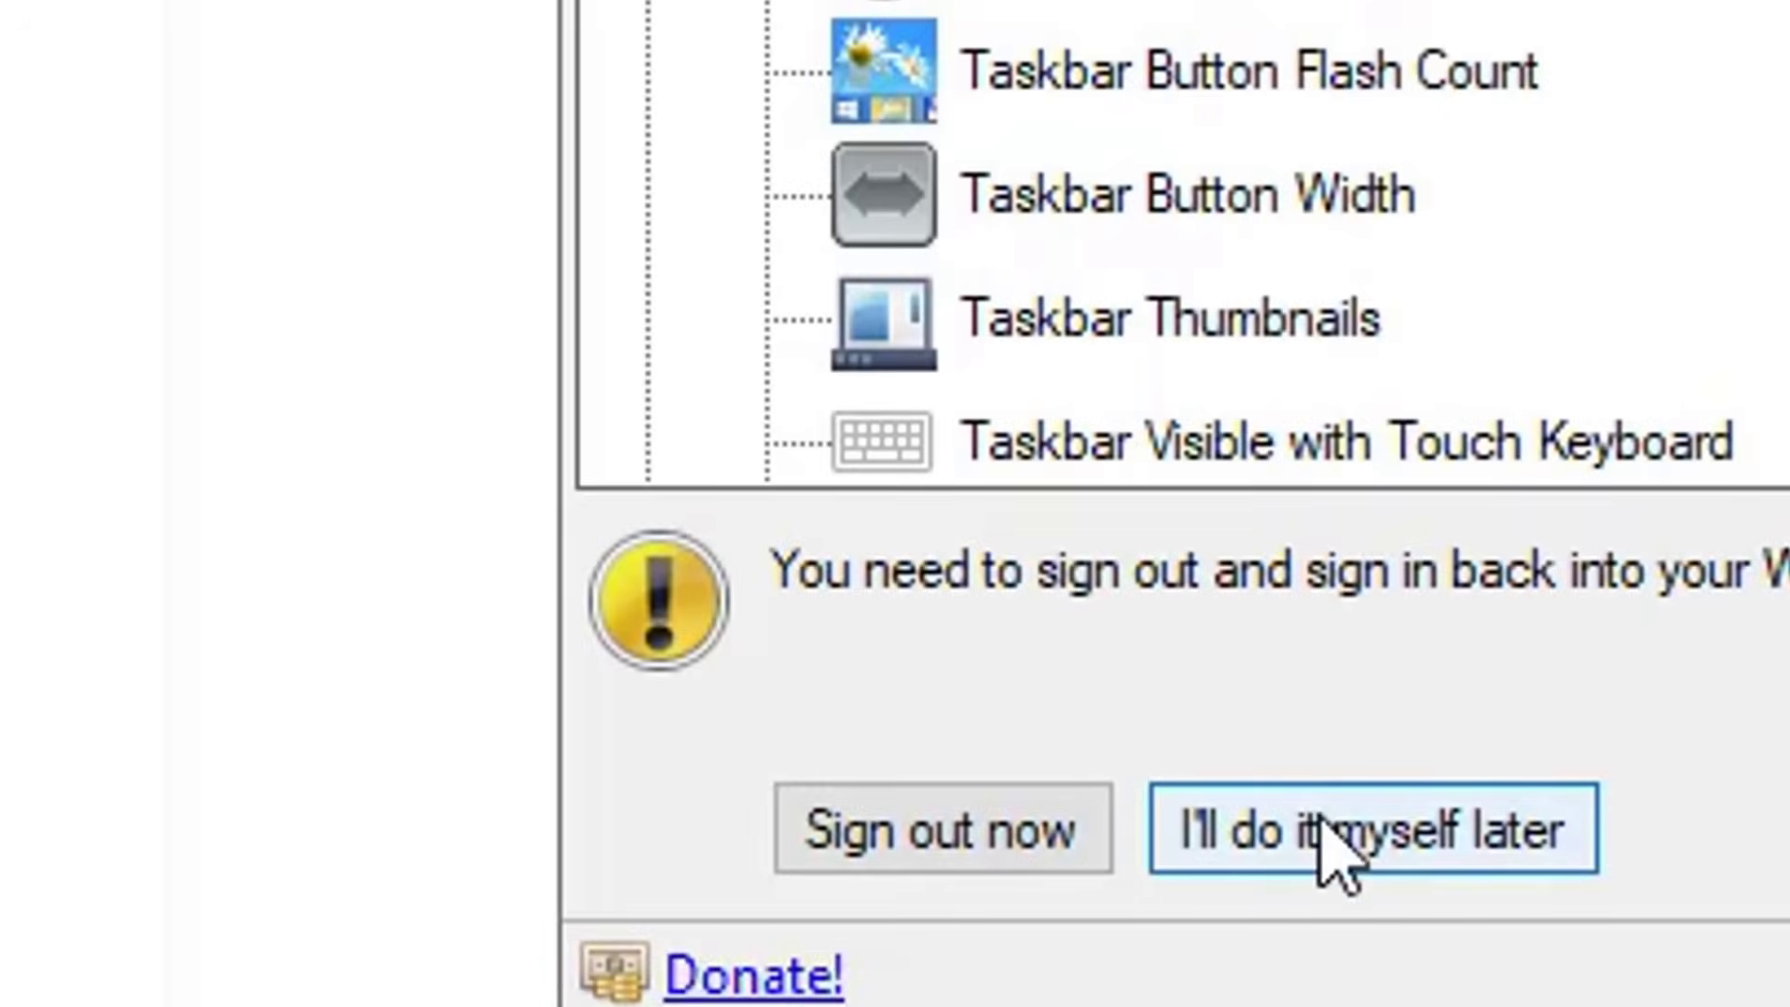
{"action": "left_click", "coordinate": [1408, 849]}
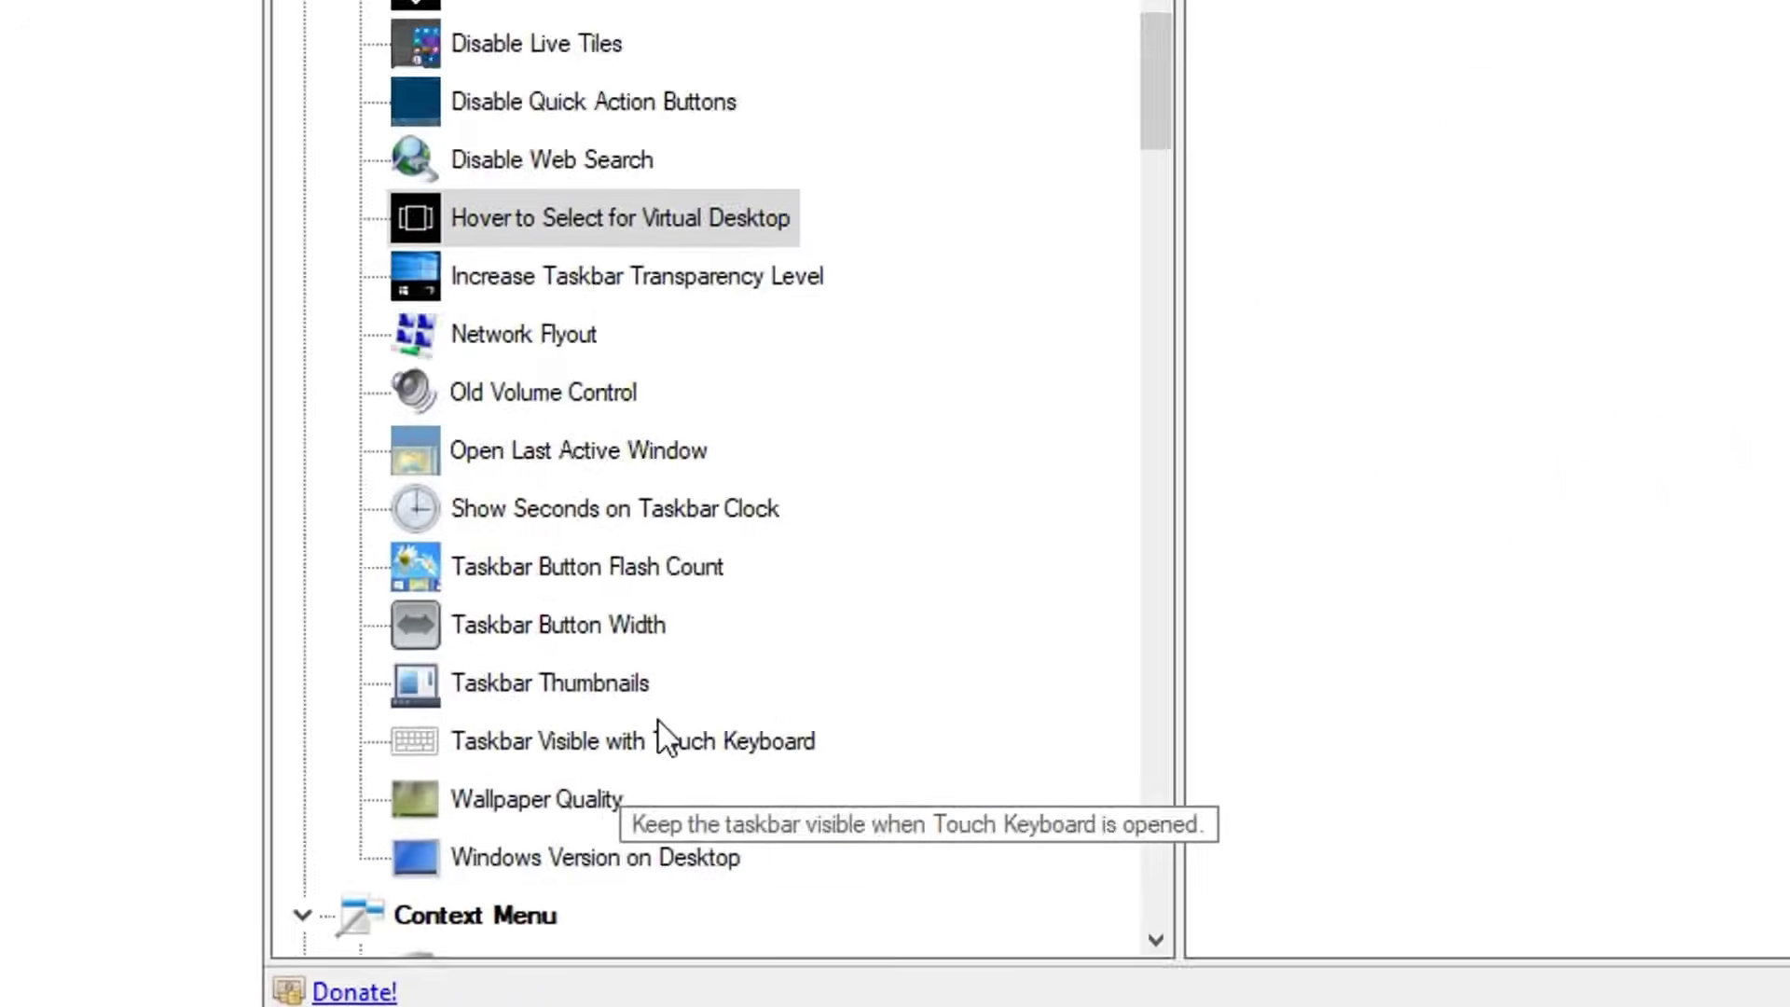
Turn on the Disable Cortana tweak under Windows Apps and postpone the reboot
{"action": "scroll", "coordinate": [619, 355], "scroll_direction": "down", "scroll_amount": 4}
{"action": "scroll", "coordinate": [943, 190], "scroll_direction": "down", "scroll_amount": 5}
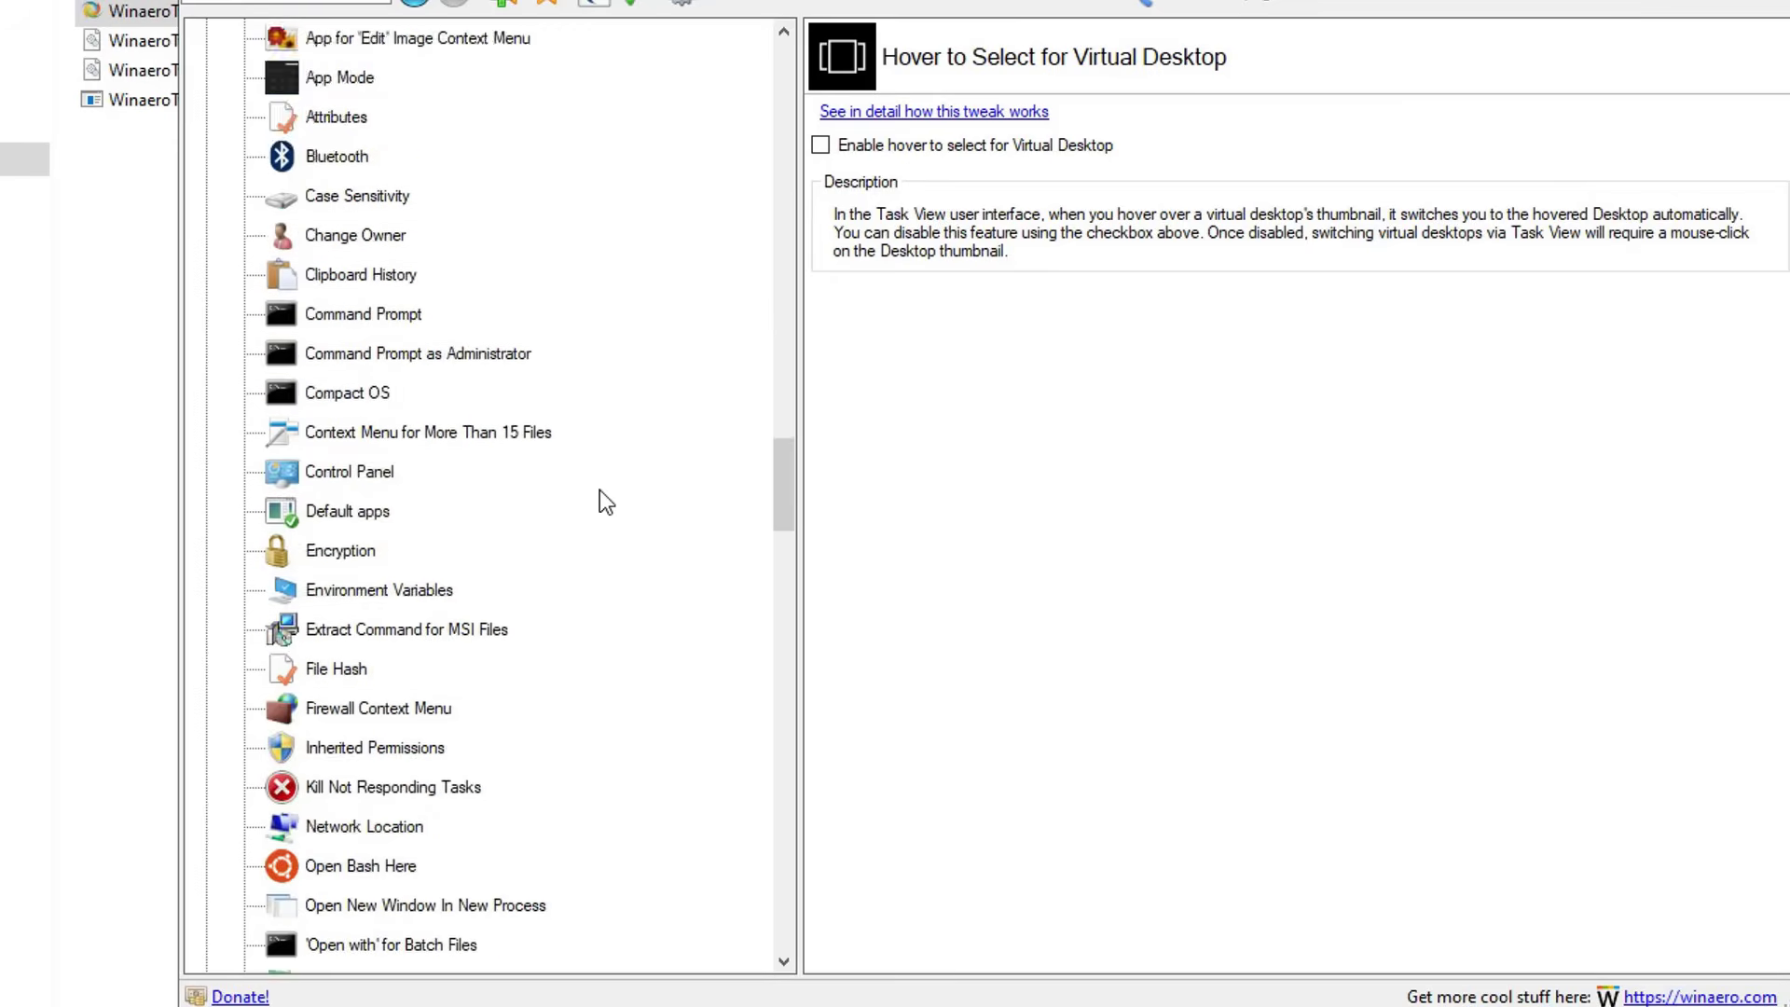
{"action": "scroll", "coordinate": [600, 491], "scroll_direction": "down", "scroll_amount": 20}
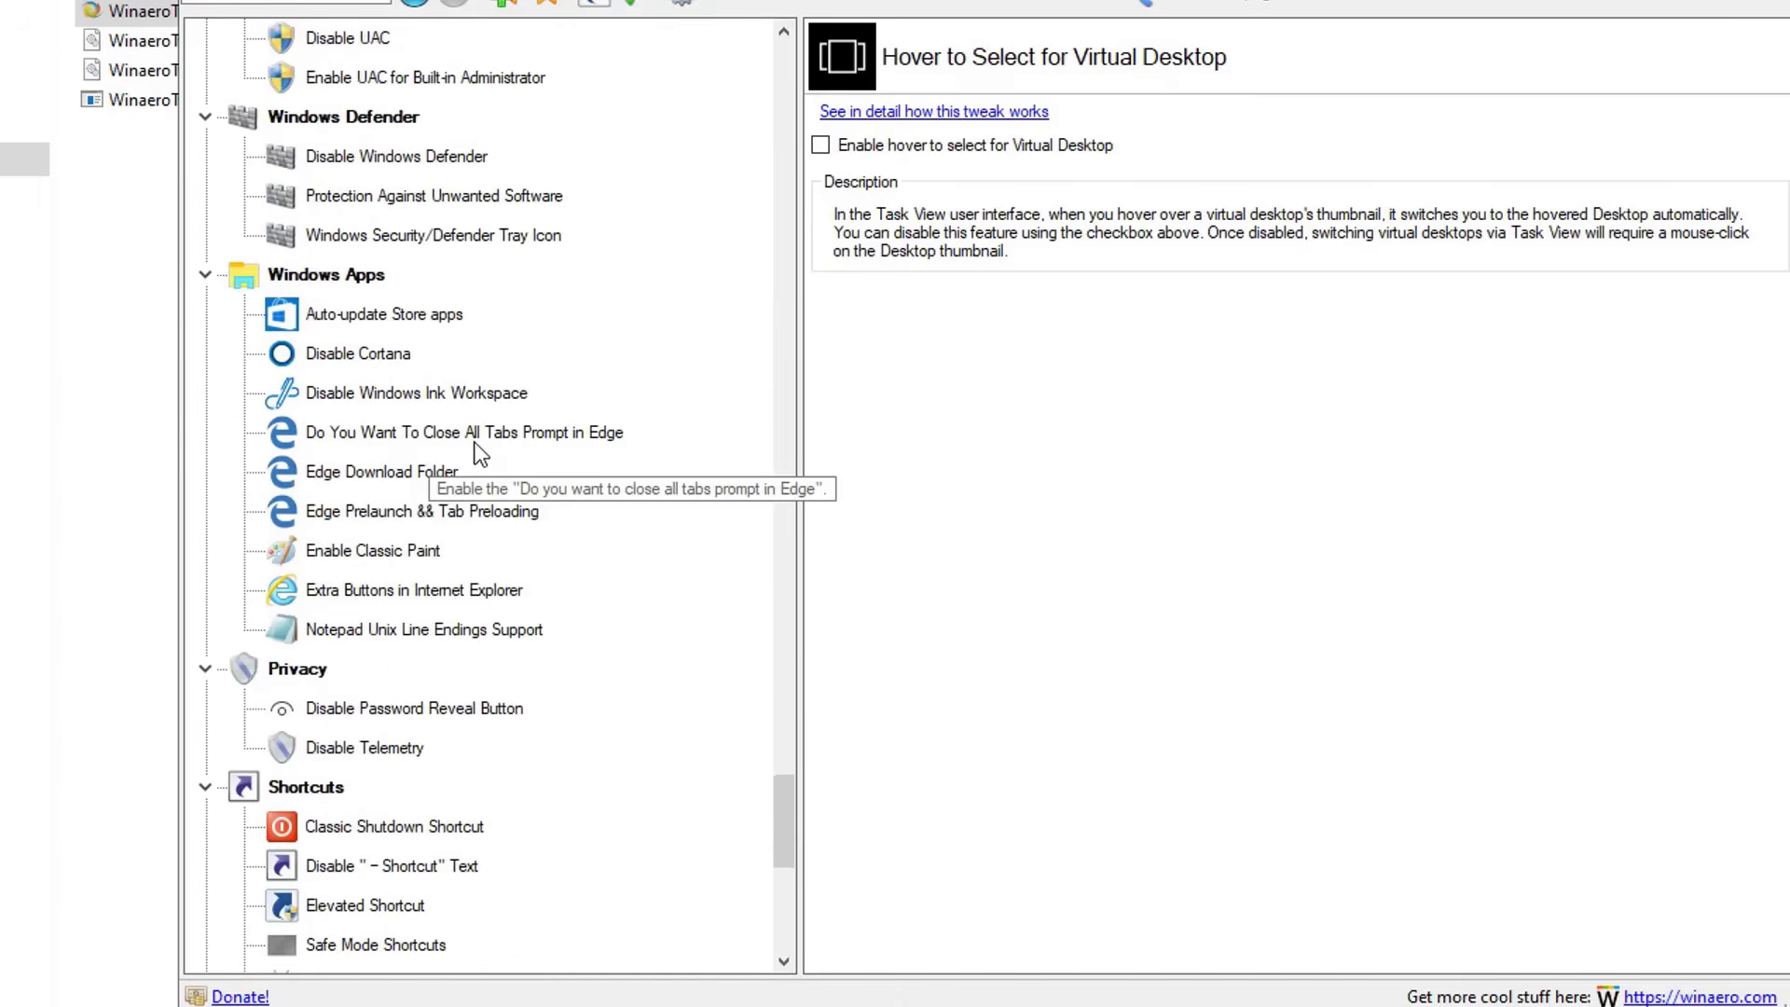
{"action": "left_click", "coordinate": [374, 356]}
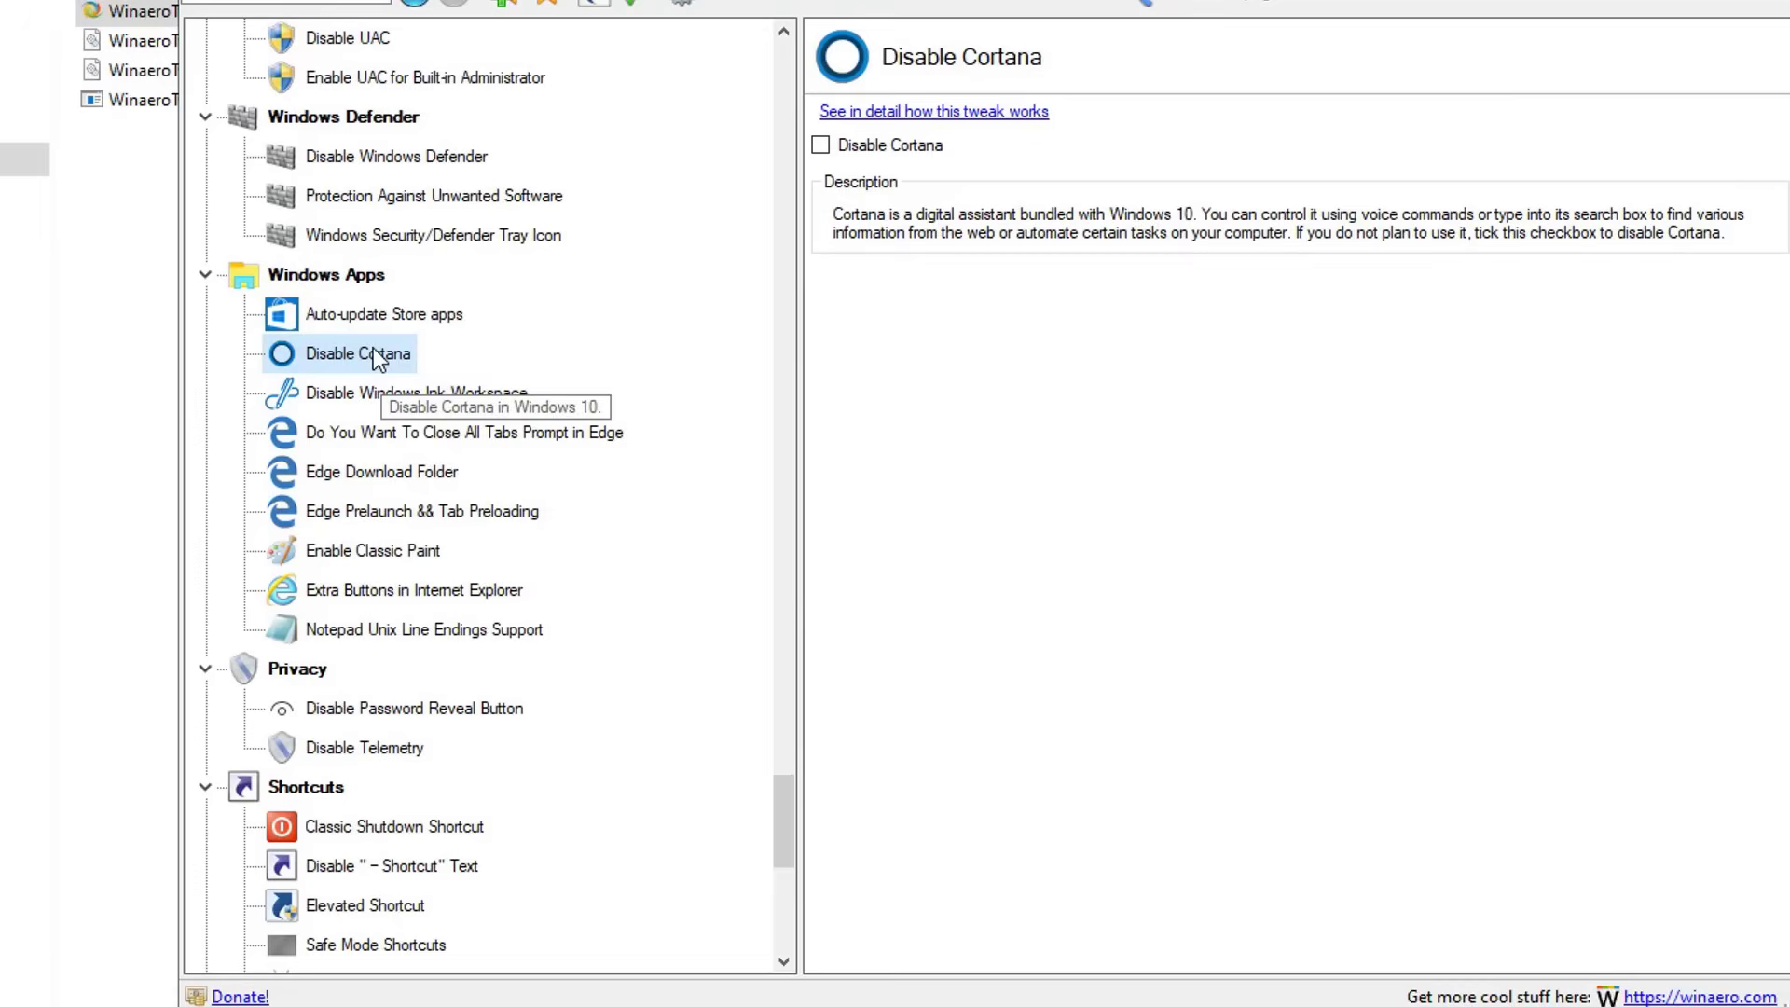
{"action": "left_click", "coordinate": [865, 147]}
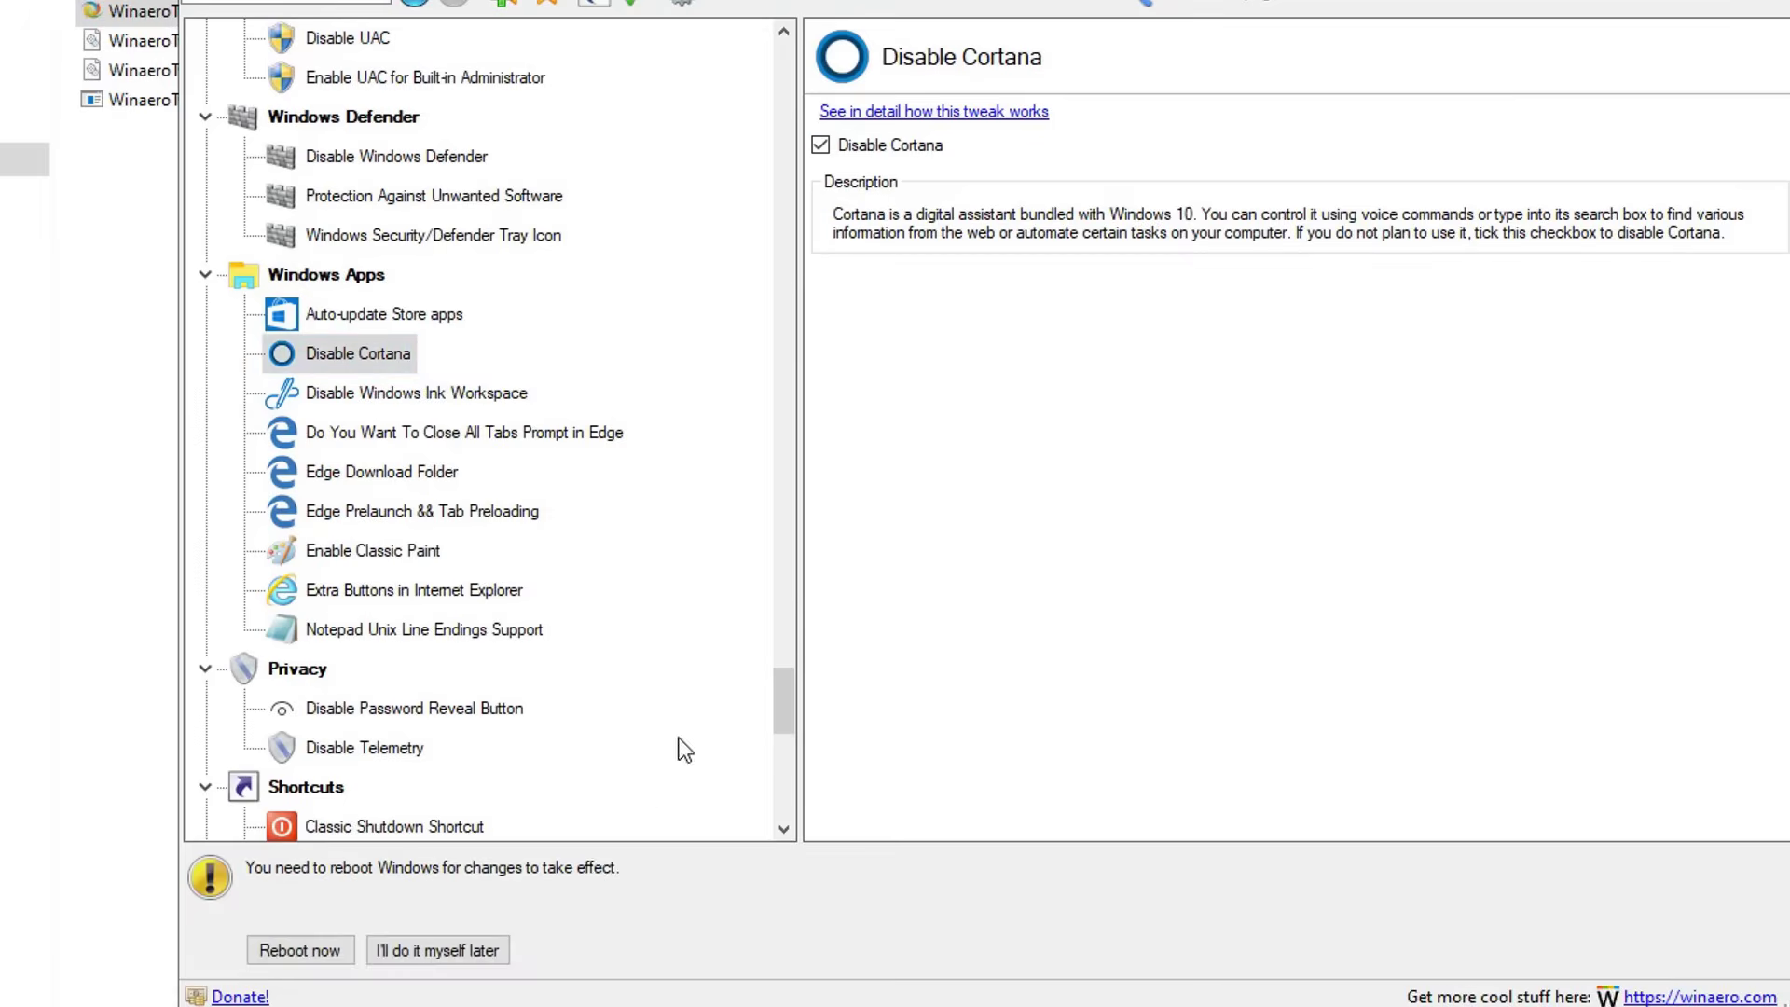
{"action": "left_click", "coordinate": [450, 947]}
Turn on Disable Telemetry and Data Collection under Privacy and postpone the reboot
{"action": "left_click", "coordinate": [386, 749]}
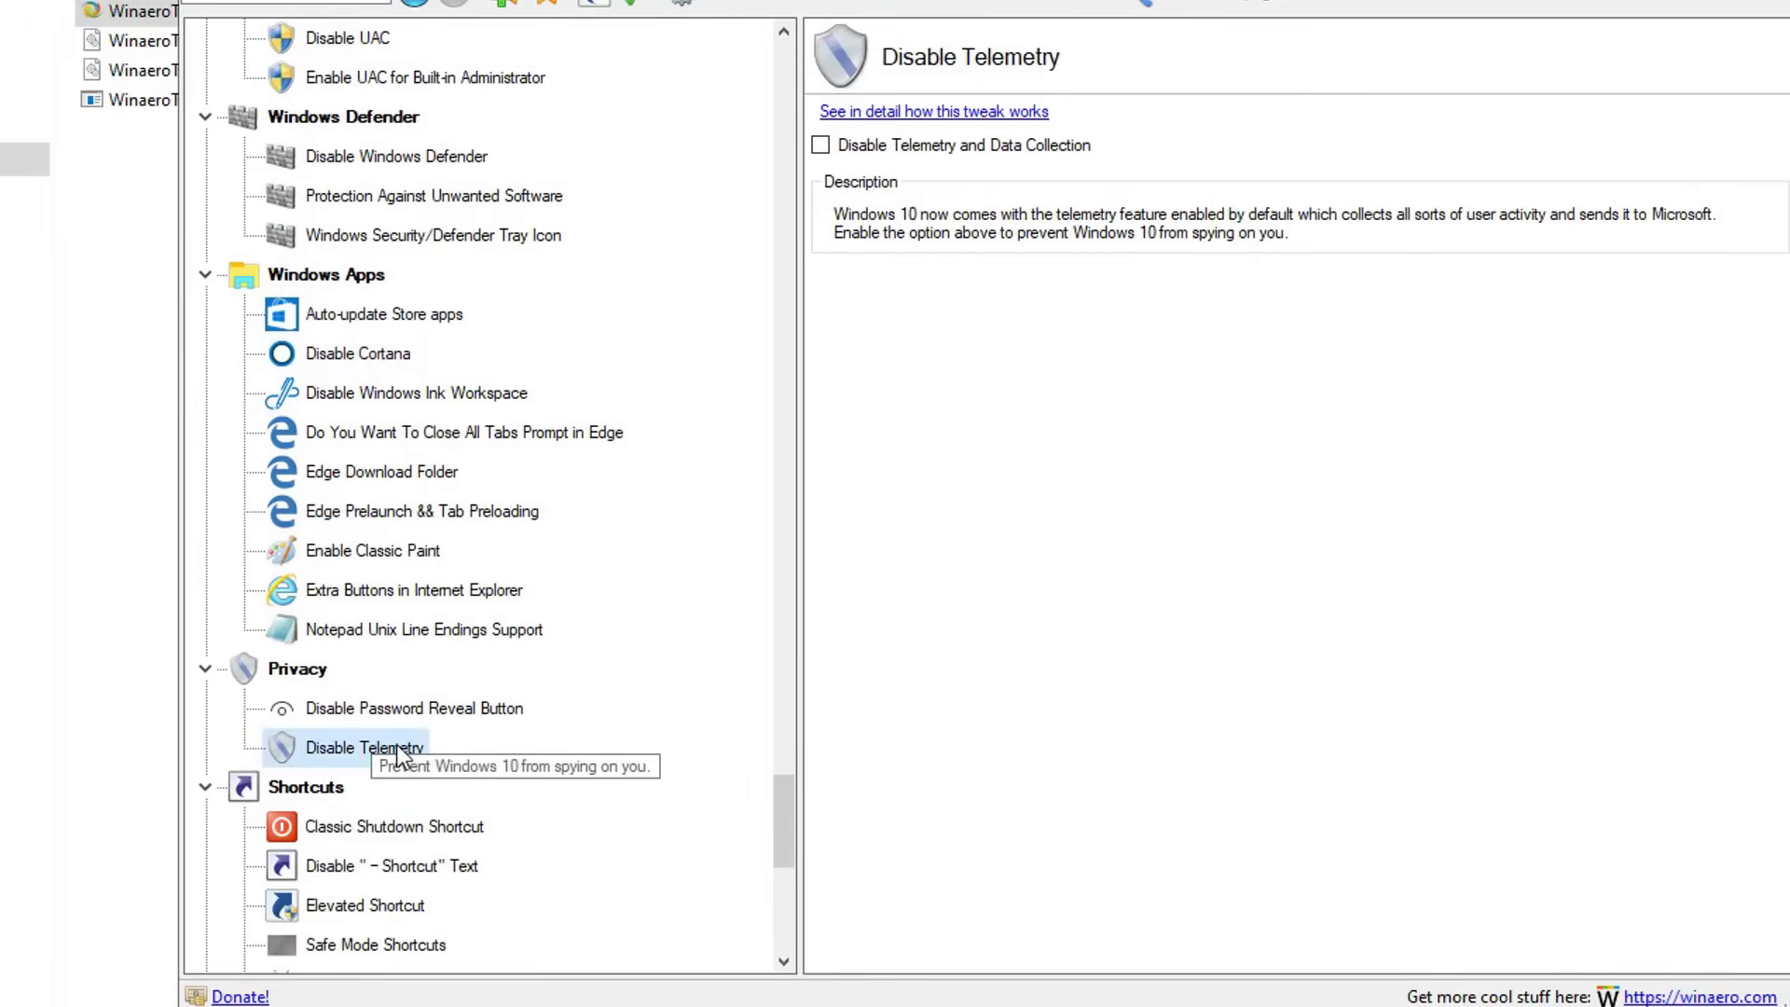
{"action": "left_click", "coordinate": [866, 147]}
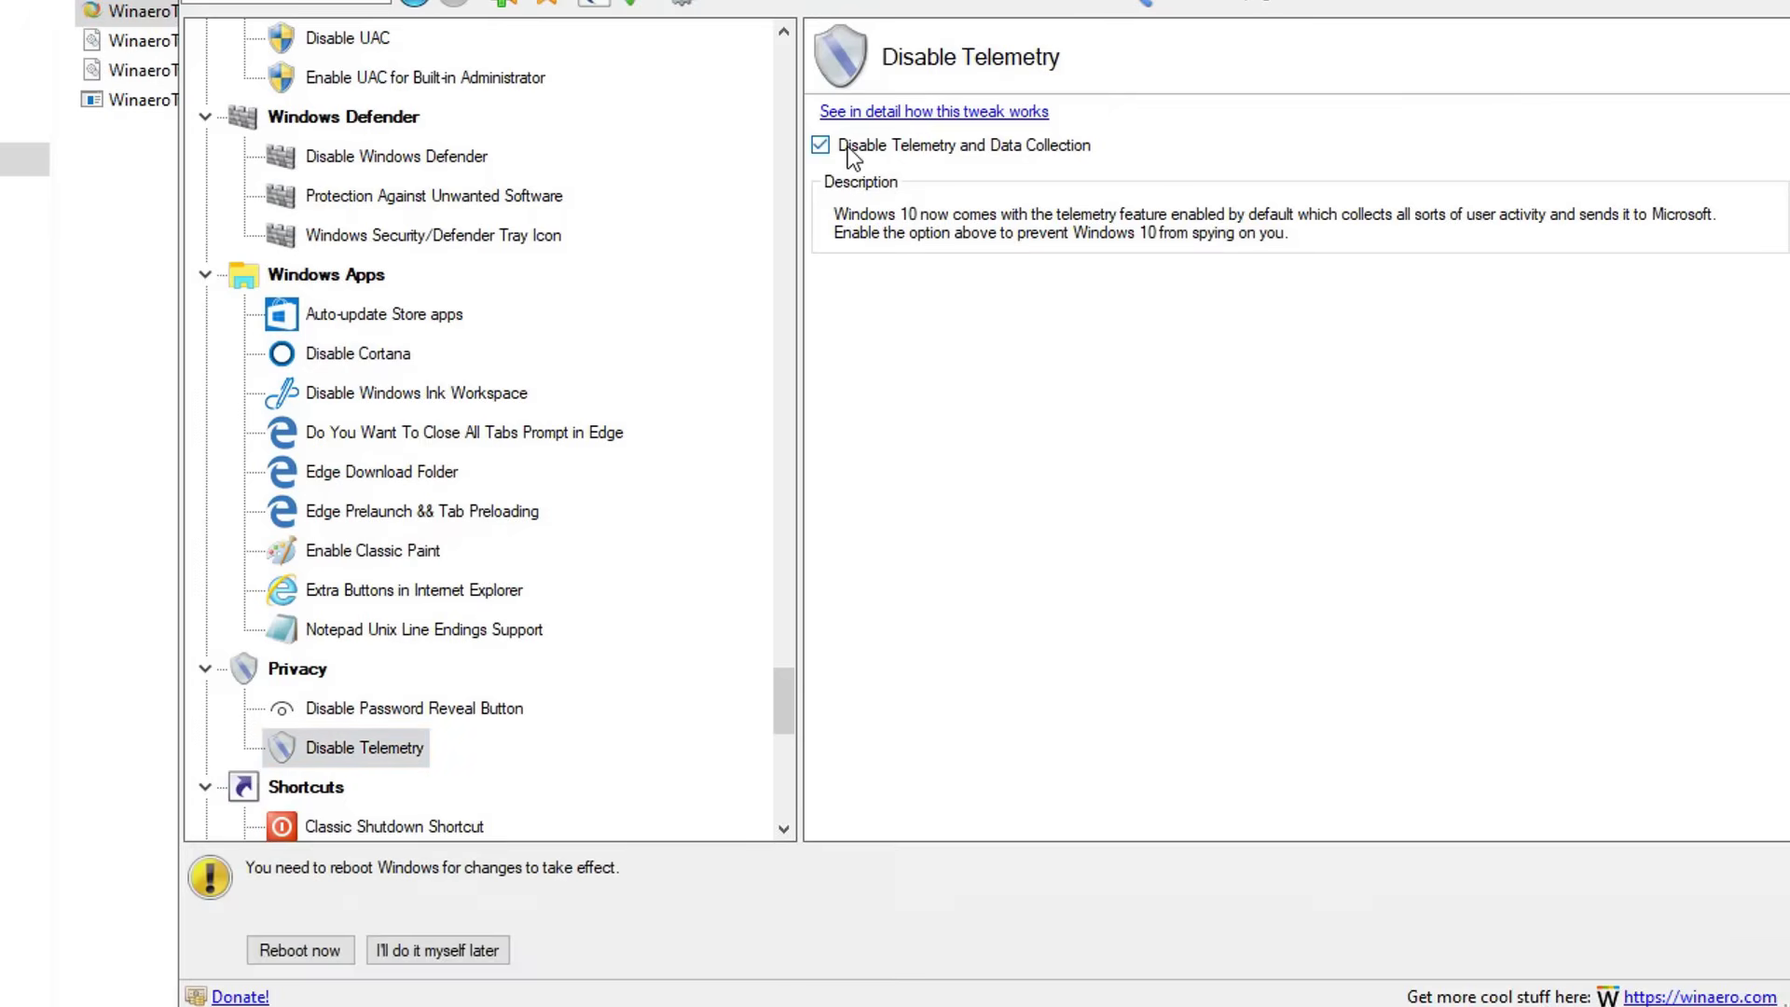
{"action": "left_click", "coordinate": [444, 950]}
Activate Windows Photo Viewer under Get Classic Apps
{"action": "scroll", "coordinate": [299, 727], "scroll_direction": "down", "scroll_amount": 2}
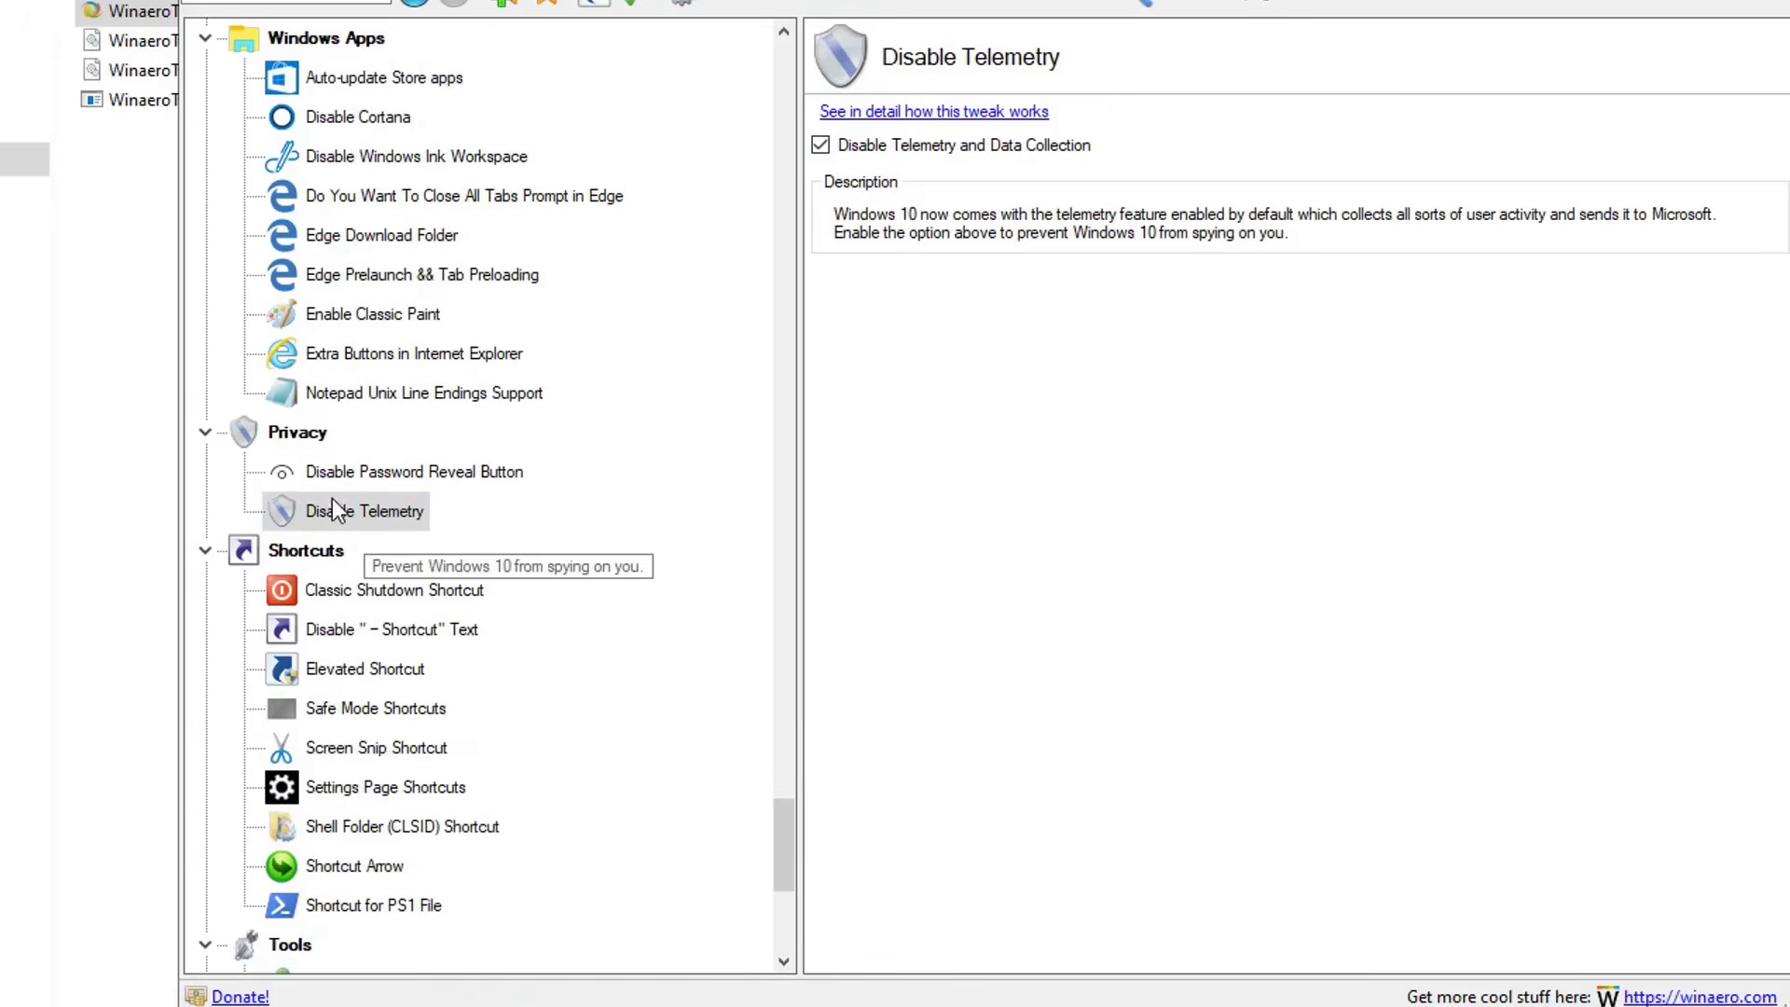
{"action": "scroll", "coordinate": [467, 587], "scroll_direction": "down", "scroll_amount": 3}
{"action": "scroll", "coordinate": [503, 448], "scroll_direction": "down", "scroll_amount": 2}
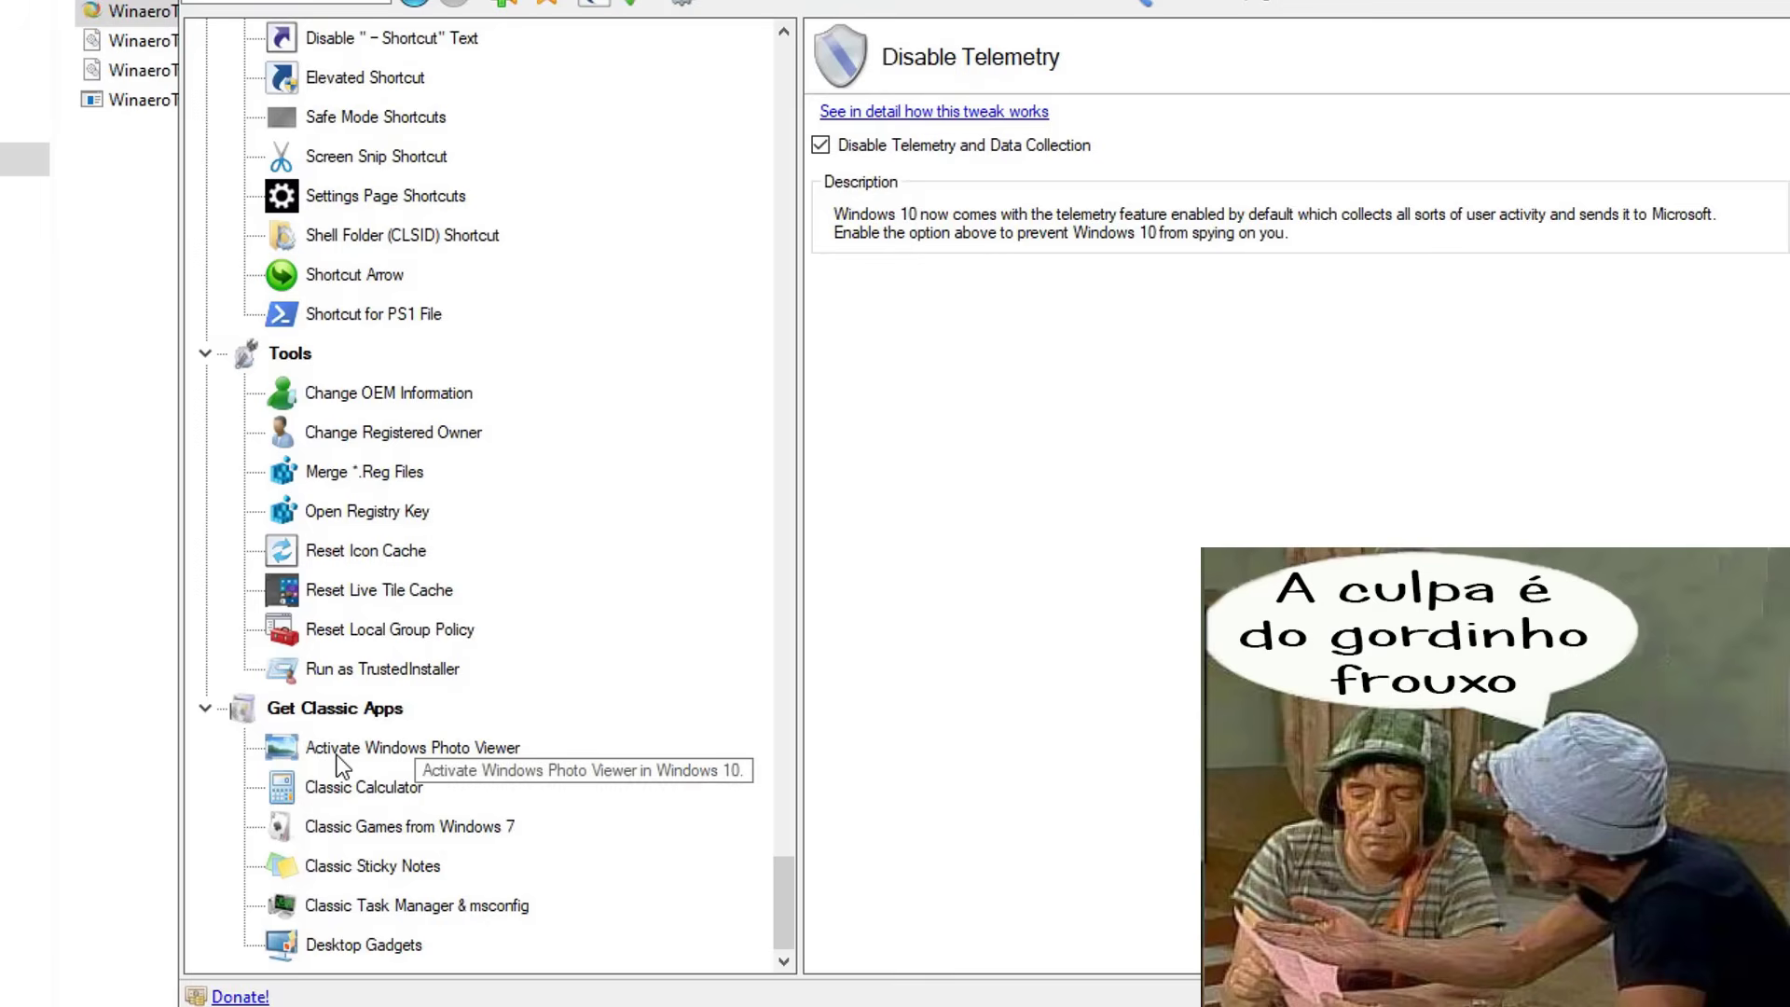
{"action": "left_click", "coordinate": [427, 760]}
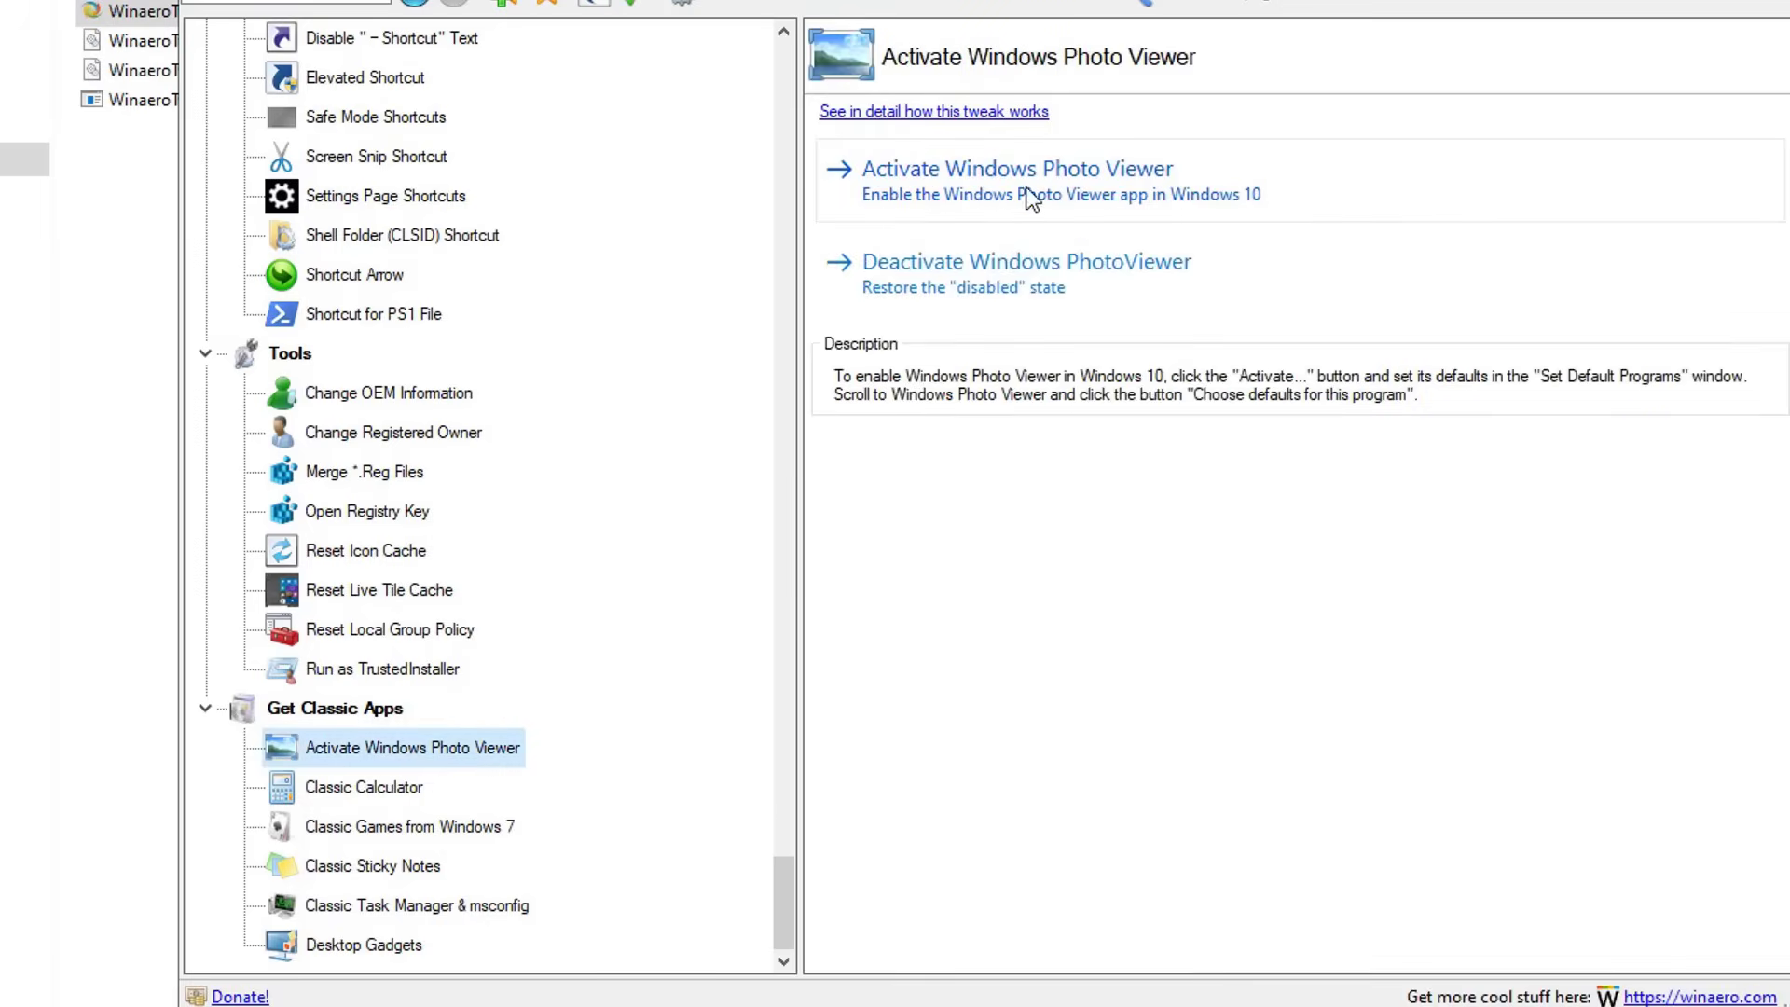
{"action": "left_click", "coordinate": [1072, 194]}
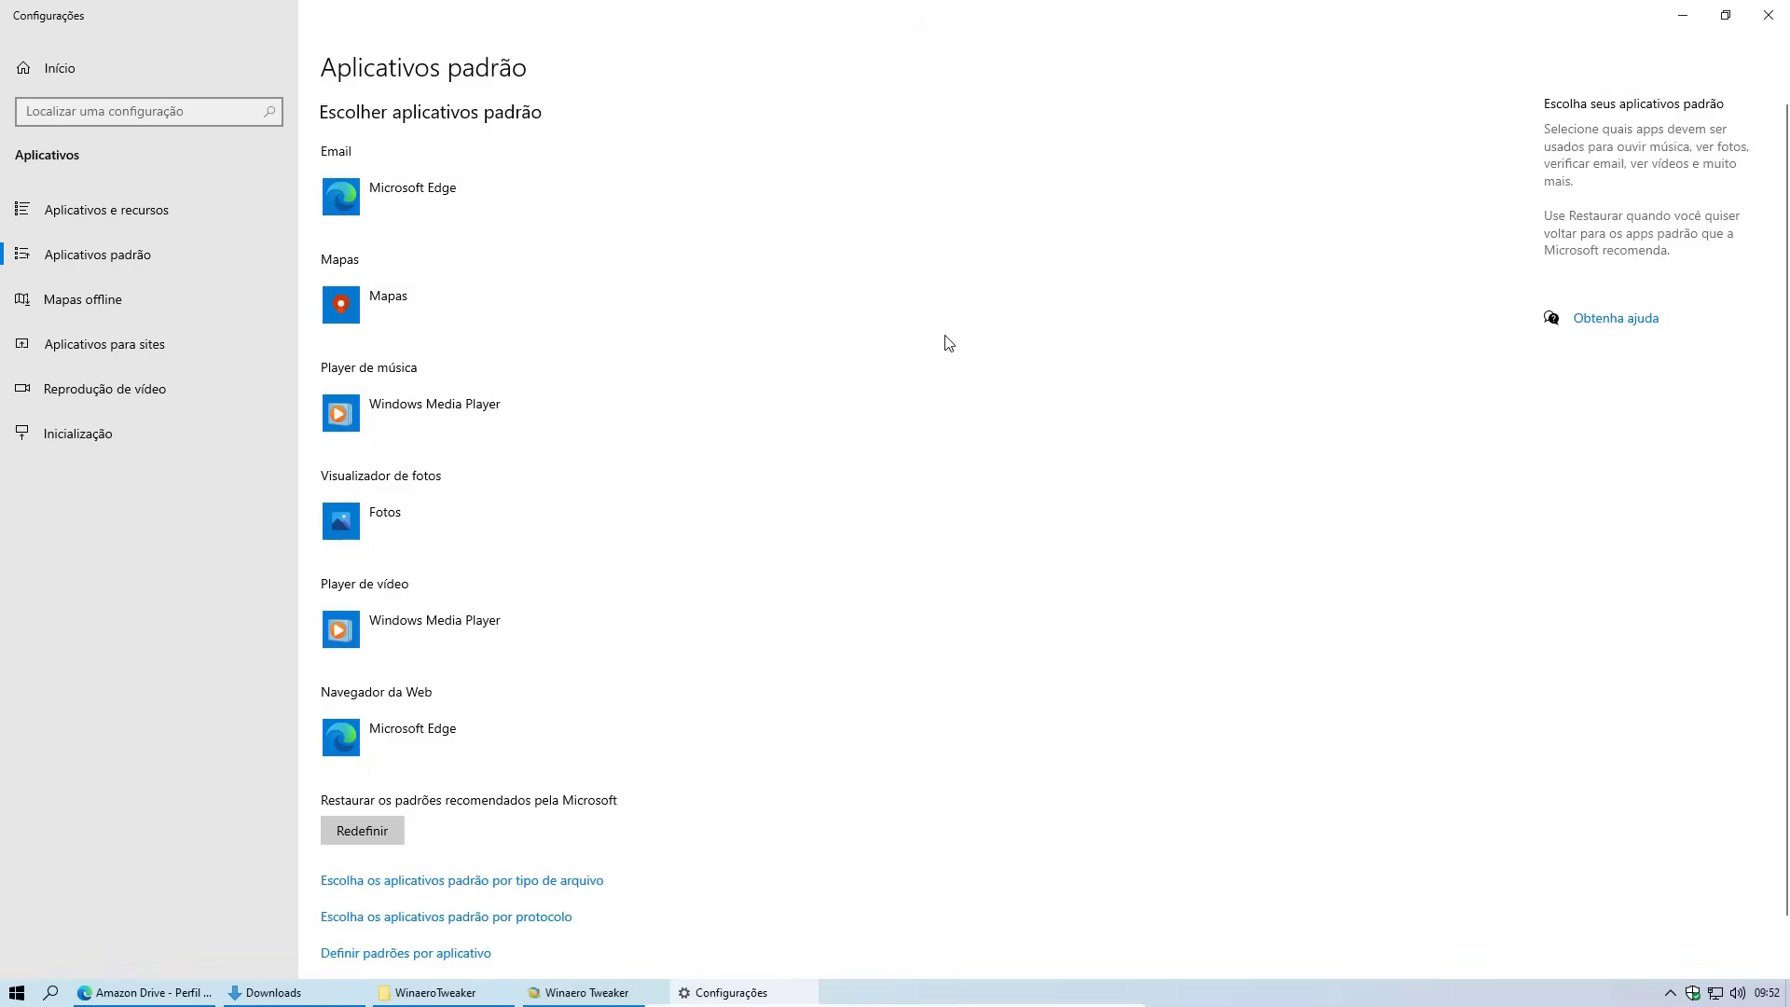
Set Visualizador de Fotos do Windows as the default photo viewer and close Settings
{"action": "left_click", "coordinate": [471, 522]}
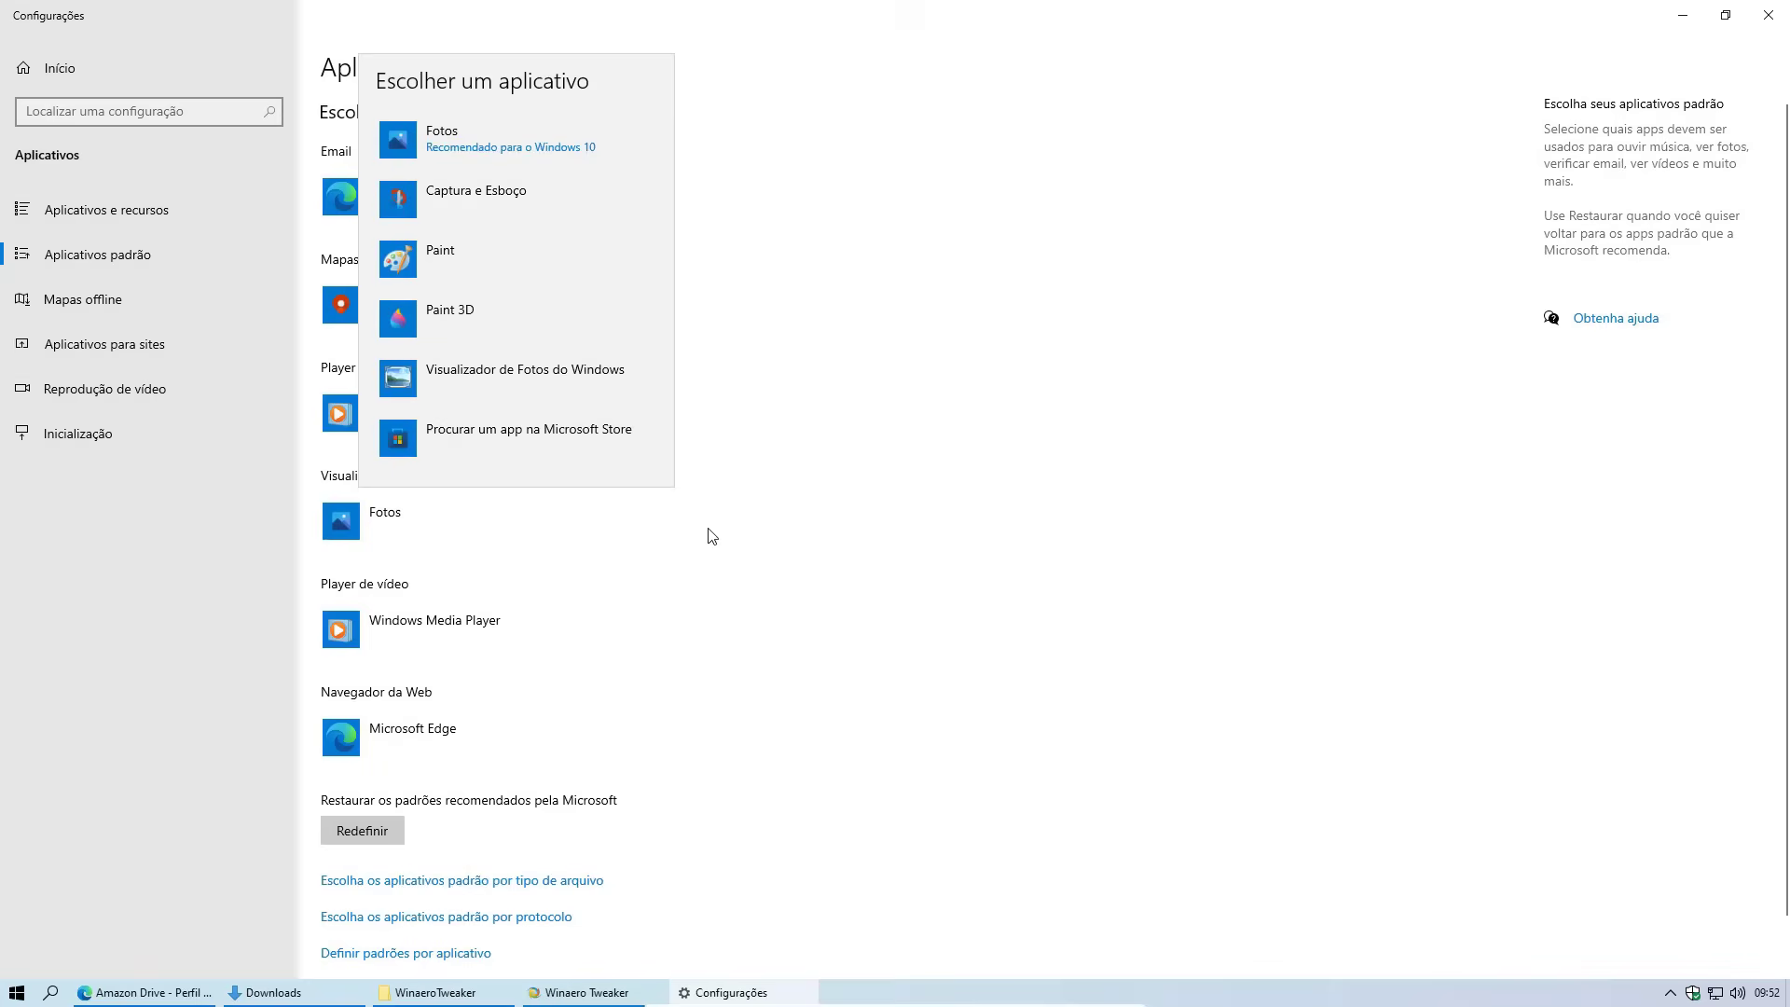
{"action": "left_click", "coordinate": [504, 383]}
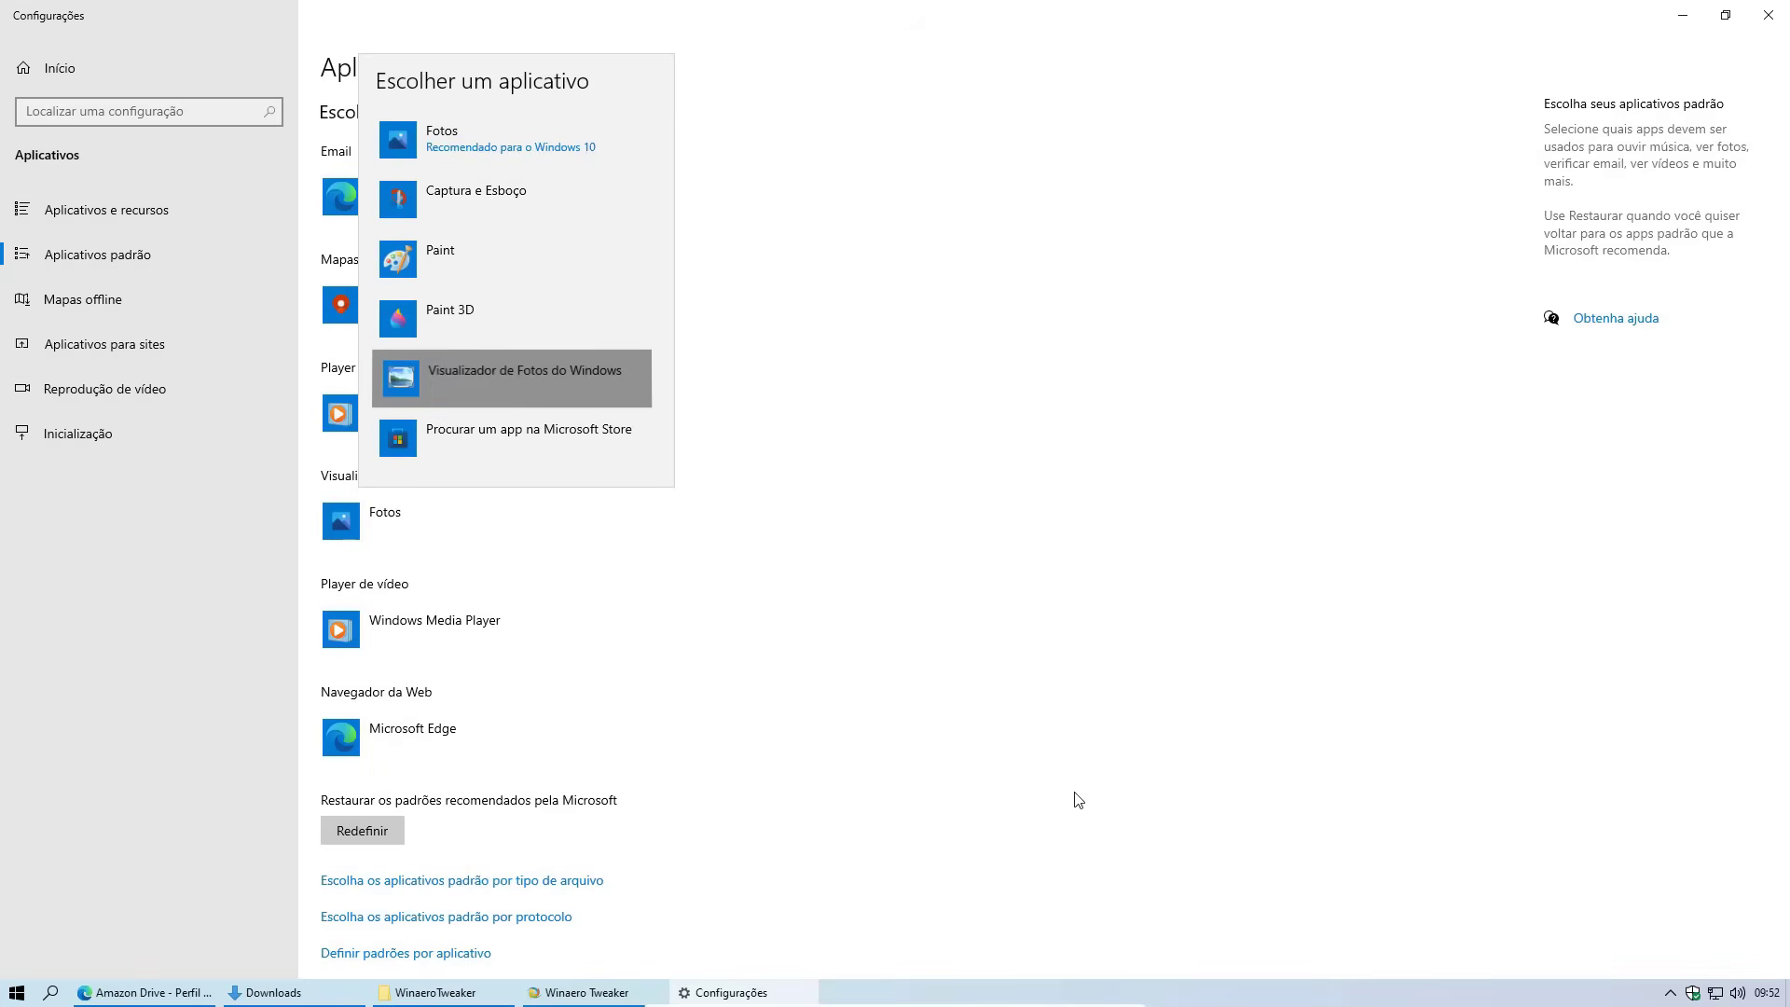
{"action": "left_click", "coordinate": [1768, 15]}
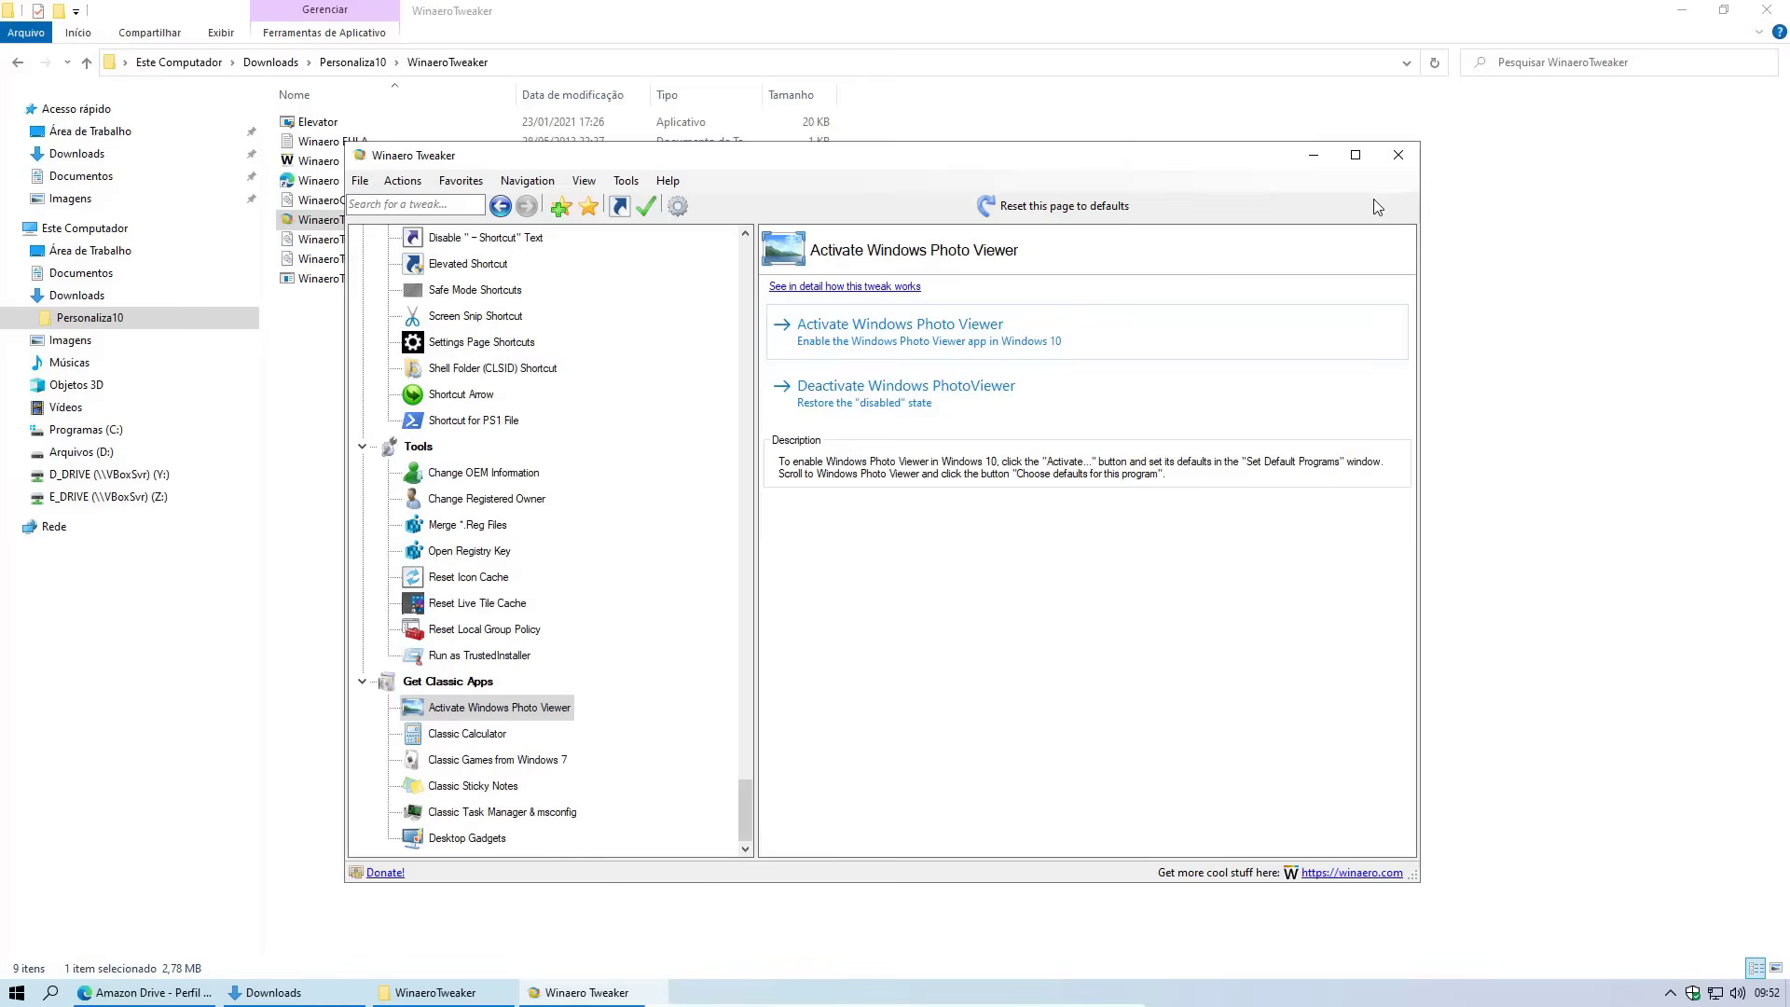
Close Winaero Tweaker and delete the WinaeroTweaker folder from Personaliza10
{"action": "left_click", "coordinate": [1396, 157]}
{"action": "left_click", "coordinate": [352, 61]}
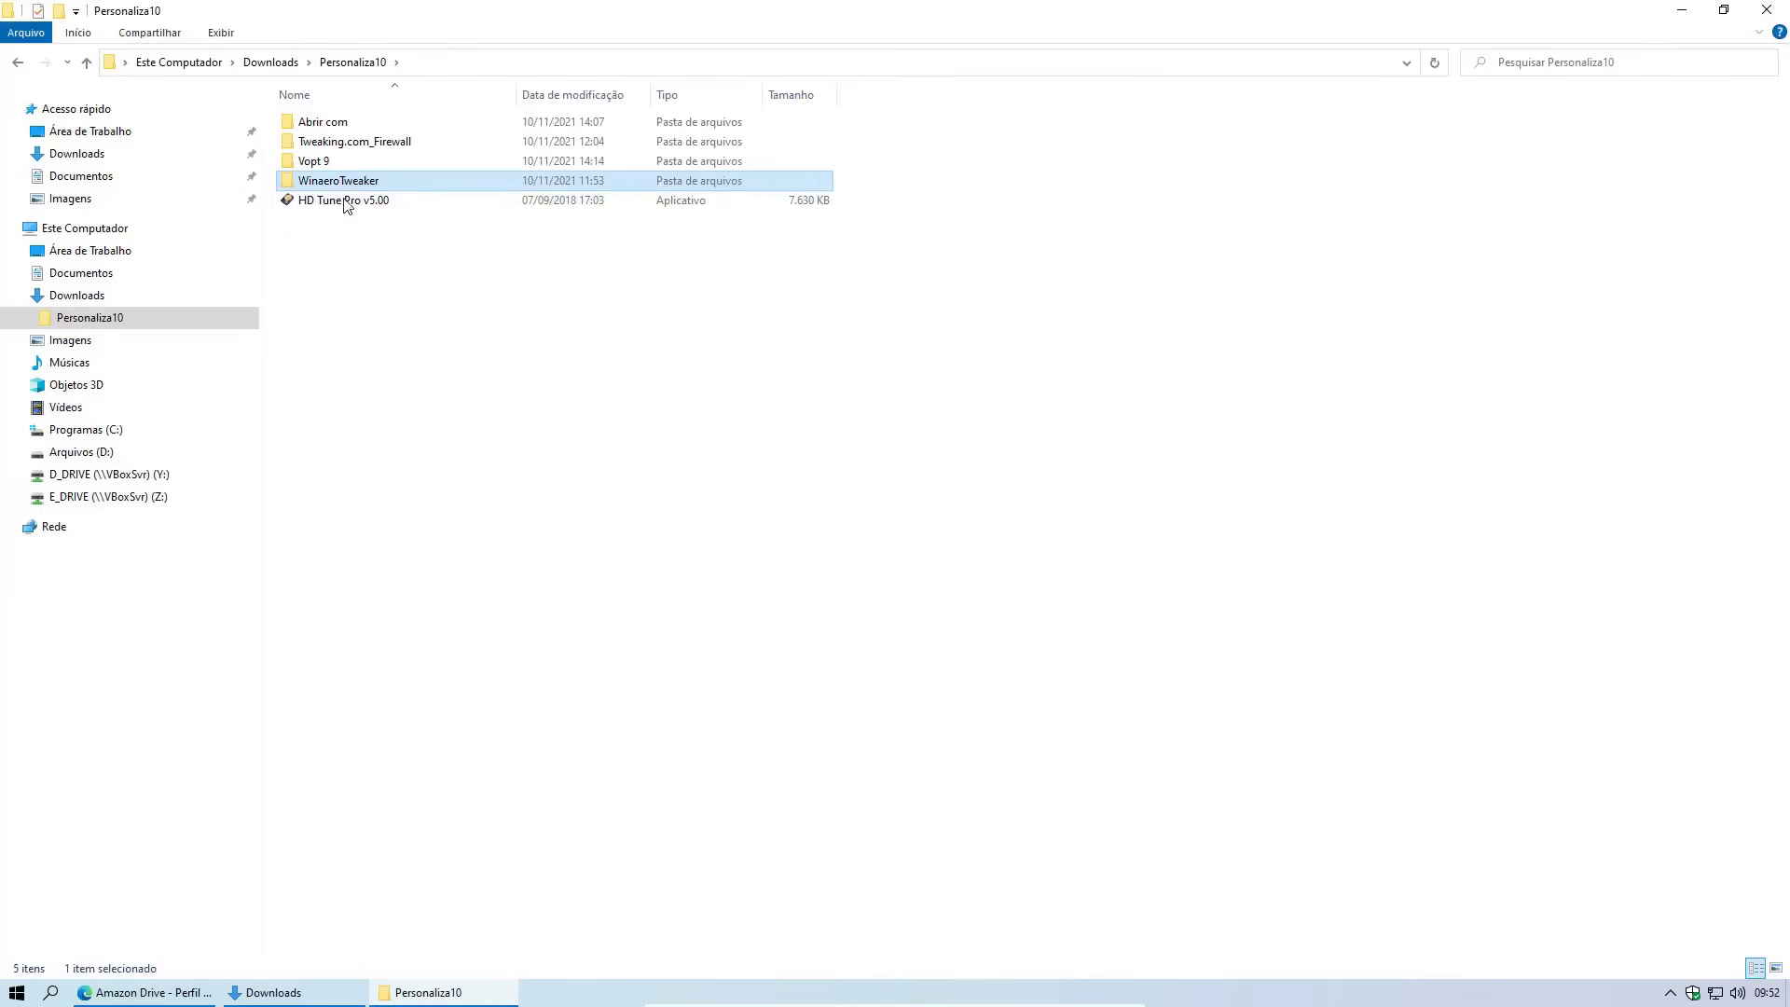
{"action": "right_click", "coordinate": [337, 184]}
{"action": "left_click", "coordinate": [399, 510]}
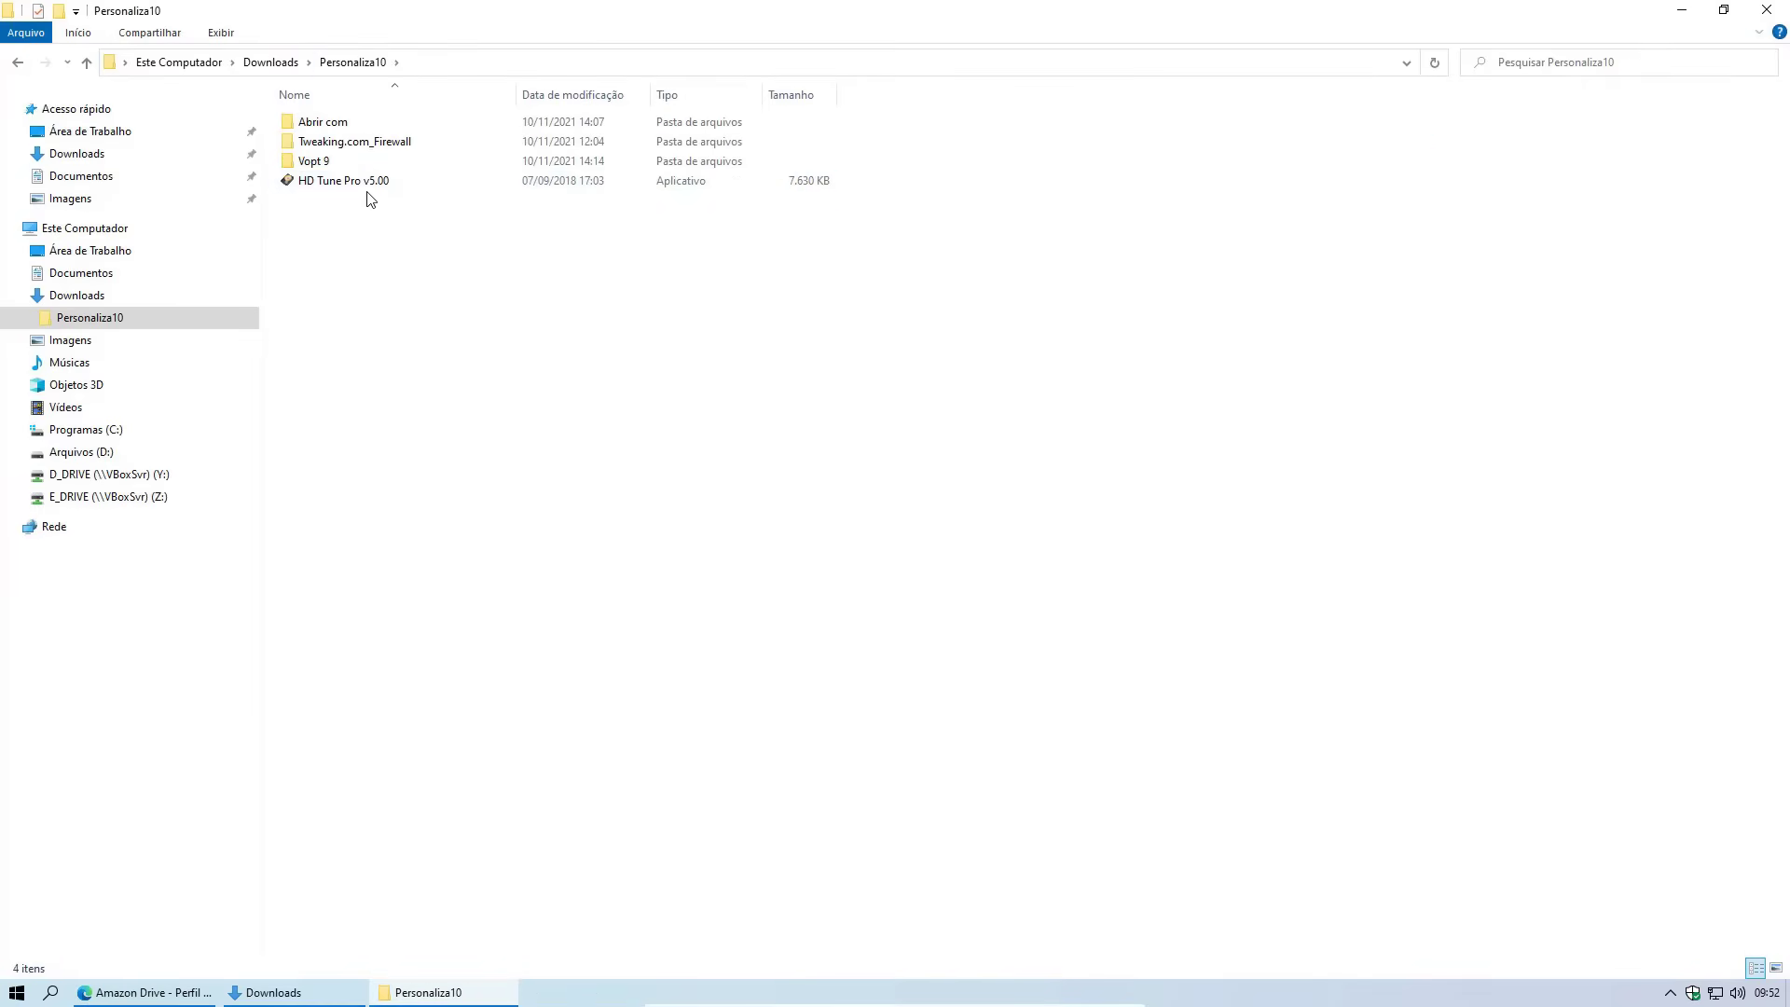
Run the COLOCAR OU RETIRAR DO MENU application in Tweaking.com_Firewall as administrator and add its right-click menu
{"action": "double_click", "coordinate": [381, 148]}
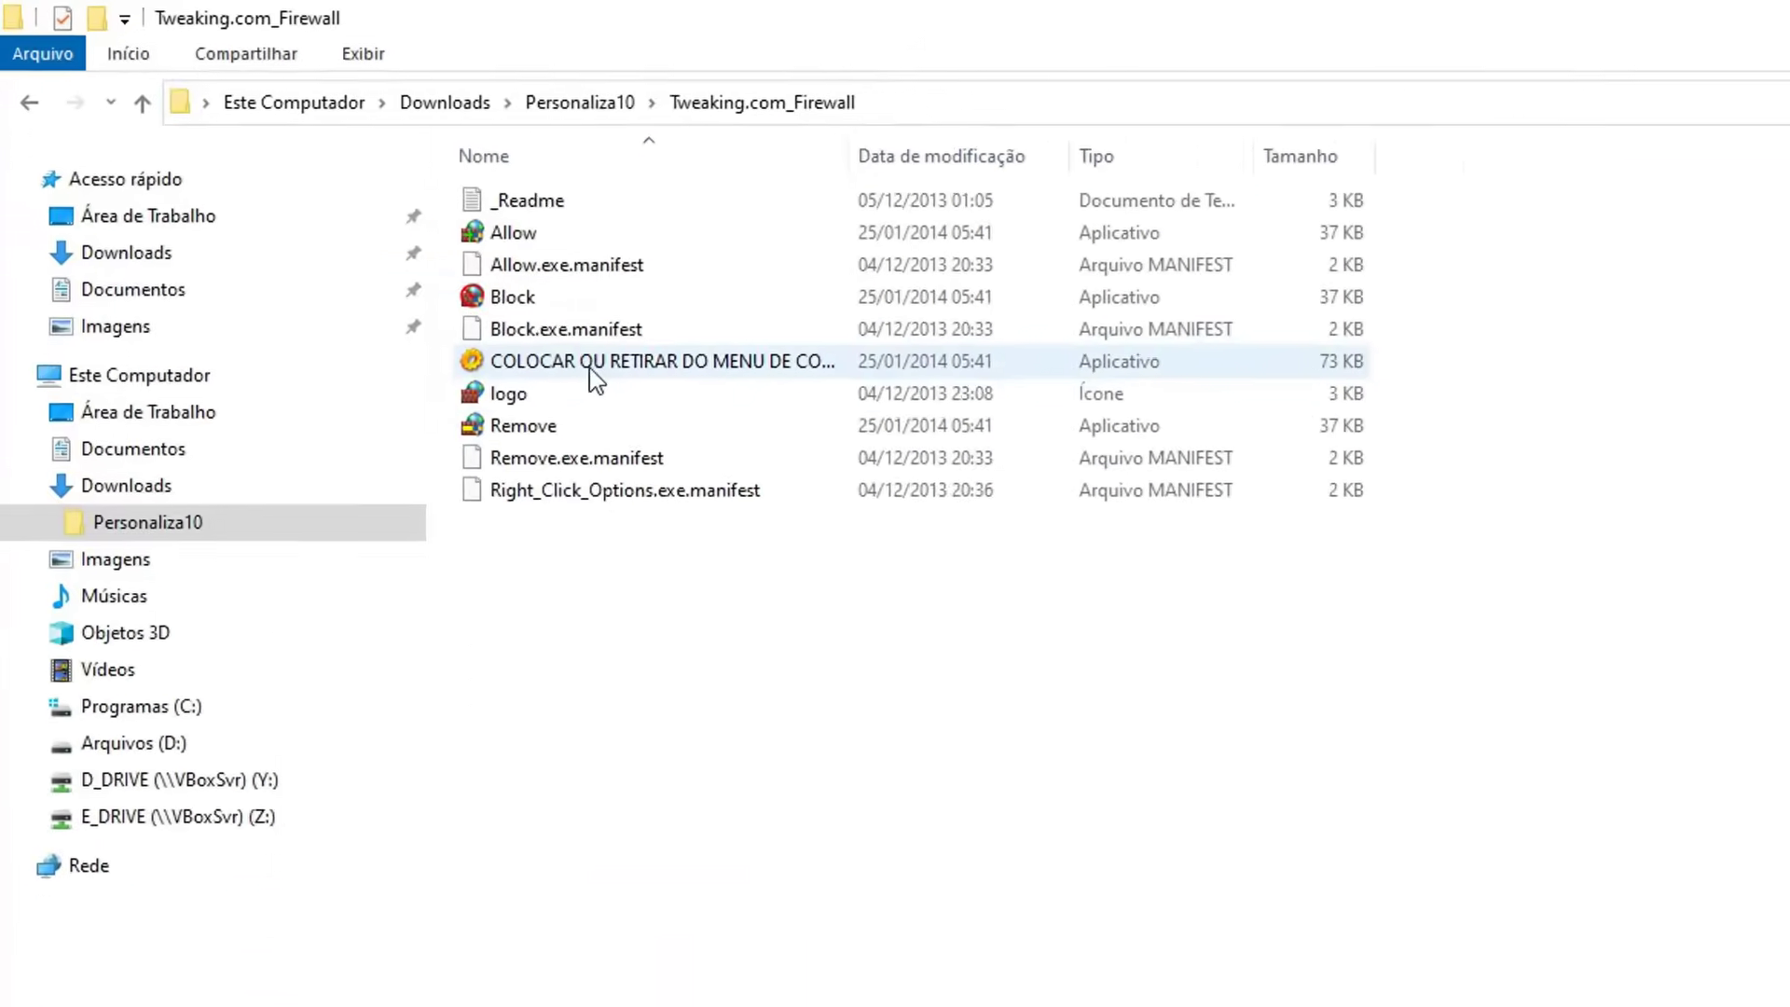
{"action": "mouse_move", "coordinate": [463, 217]}
{"action": "right_click", "coordinate": [990, 496]}
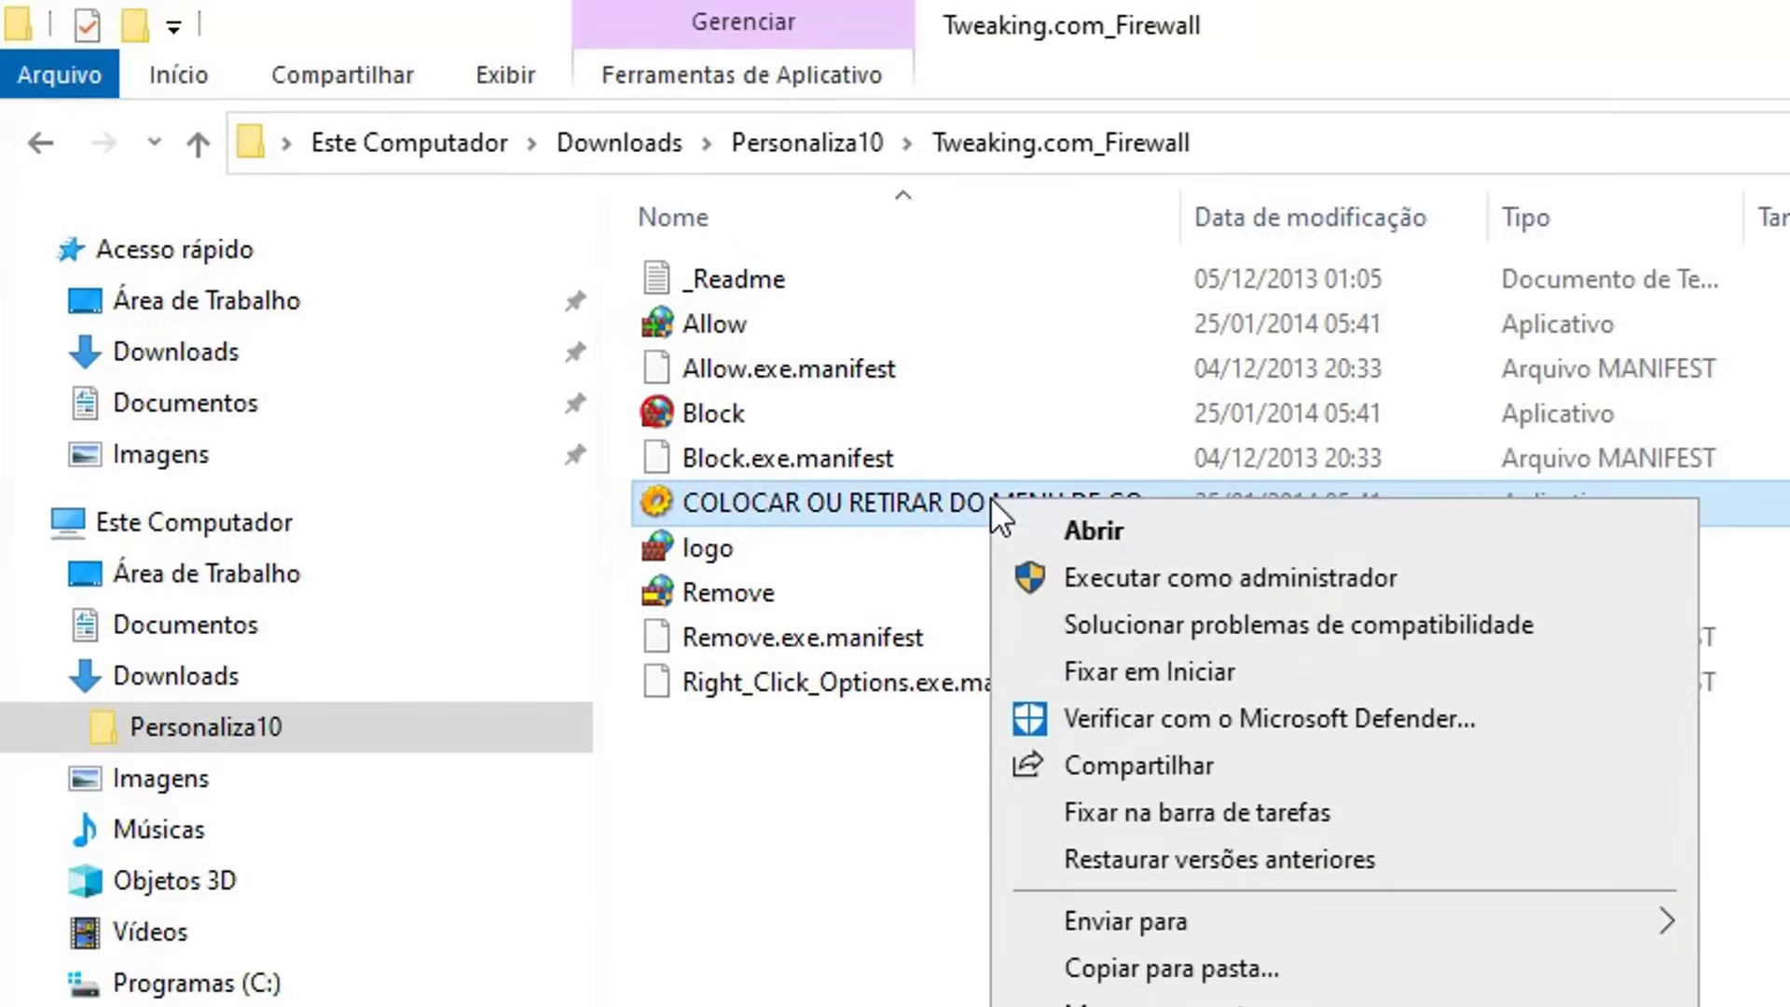
{"action": "left_click", "coordinate": [1049, 573]}
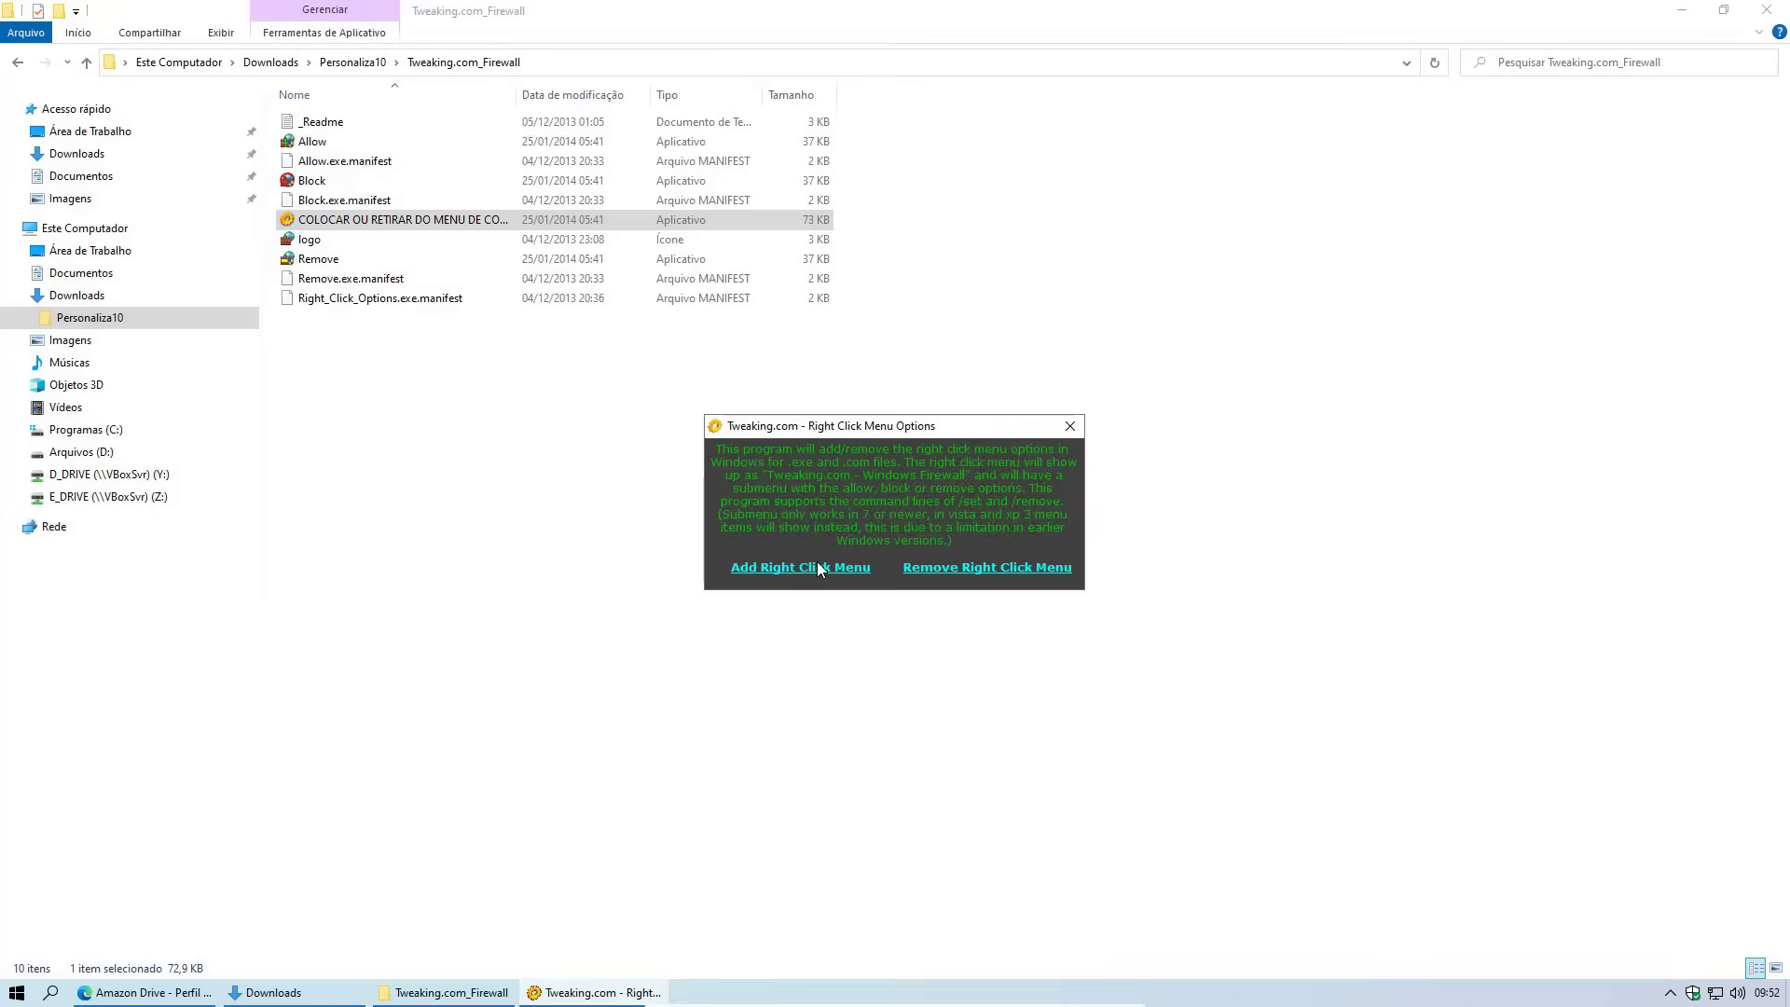
{"action": "left_click", "coordinate": [1343, 930]}
{"action": "left_click", "coordinate": [918, 562]}
Open the Windows folder on drive C: and display its contents as a list
{"action": "left_click", "coordinate": [85, 430]}
{"action": "double_click", "coordinate": [1600, 322]}
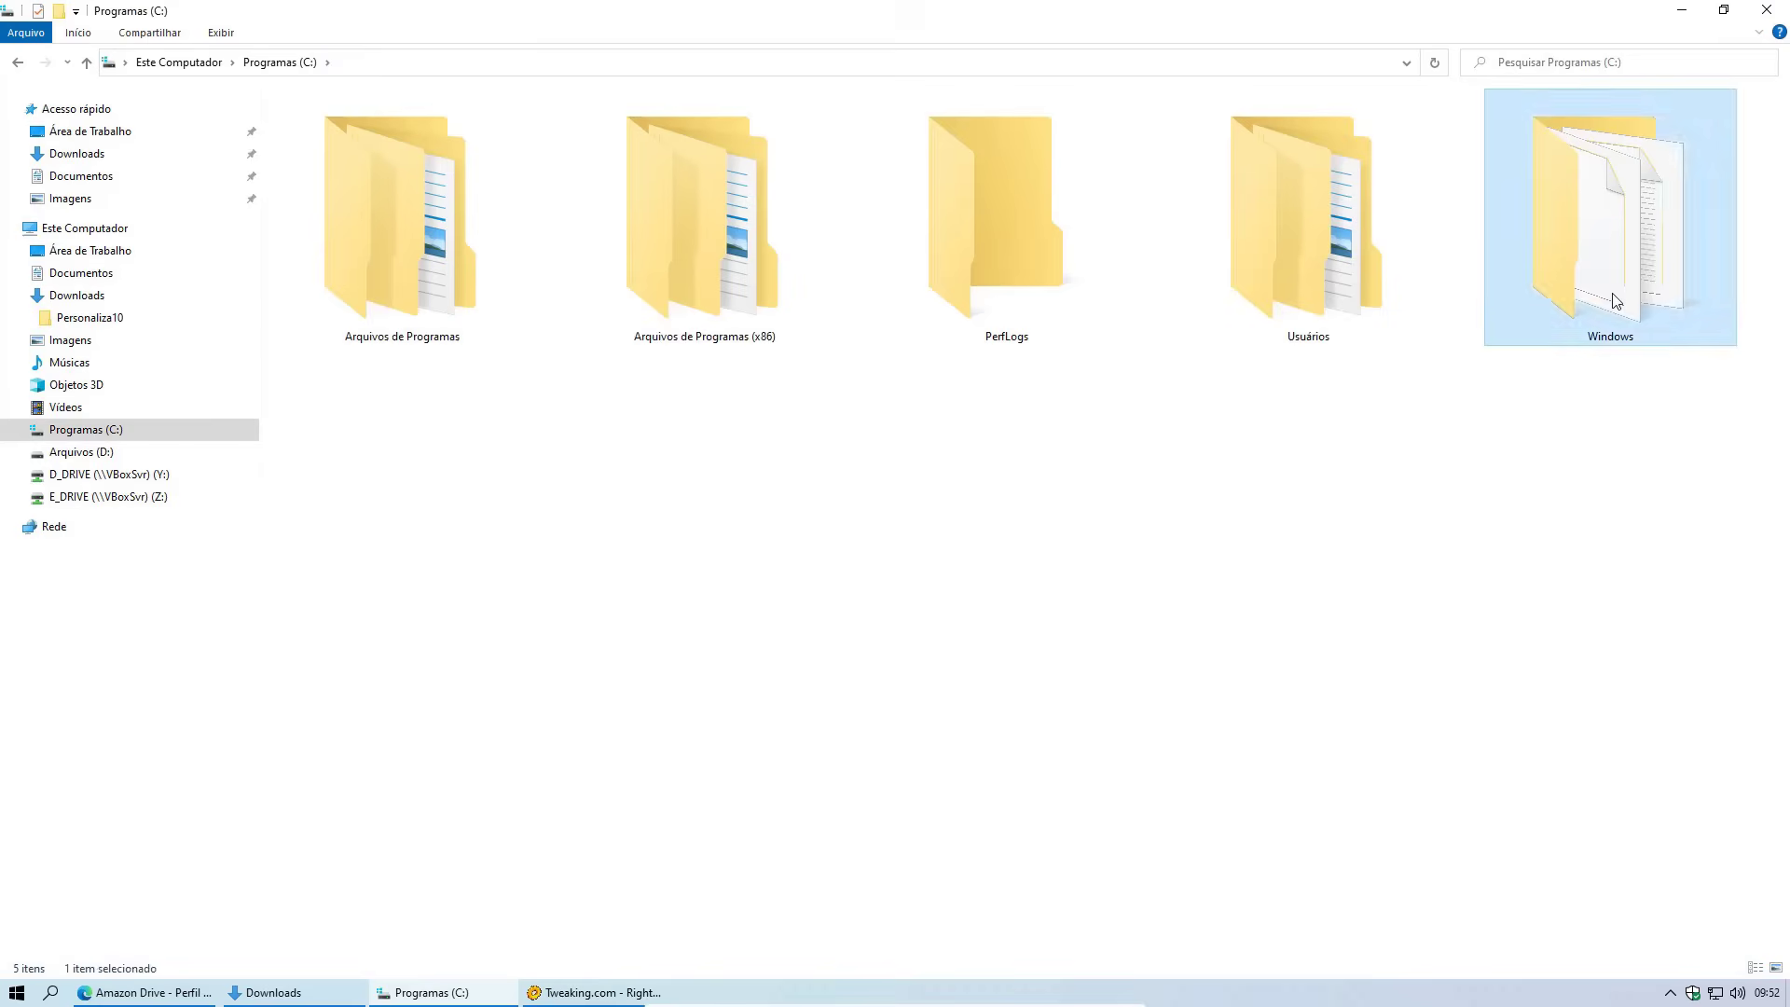
{"action": "right_click", "coordinate": [1234, 336]}
{"action": "mouse_move", "coordinate": [1305, 341]}
{"action": "left_click", "coordinate": [1517, 435]}
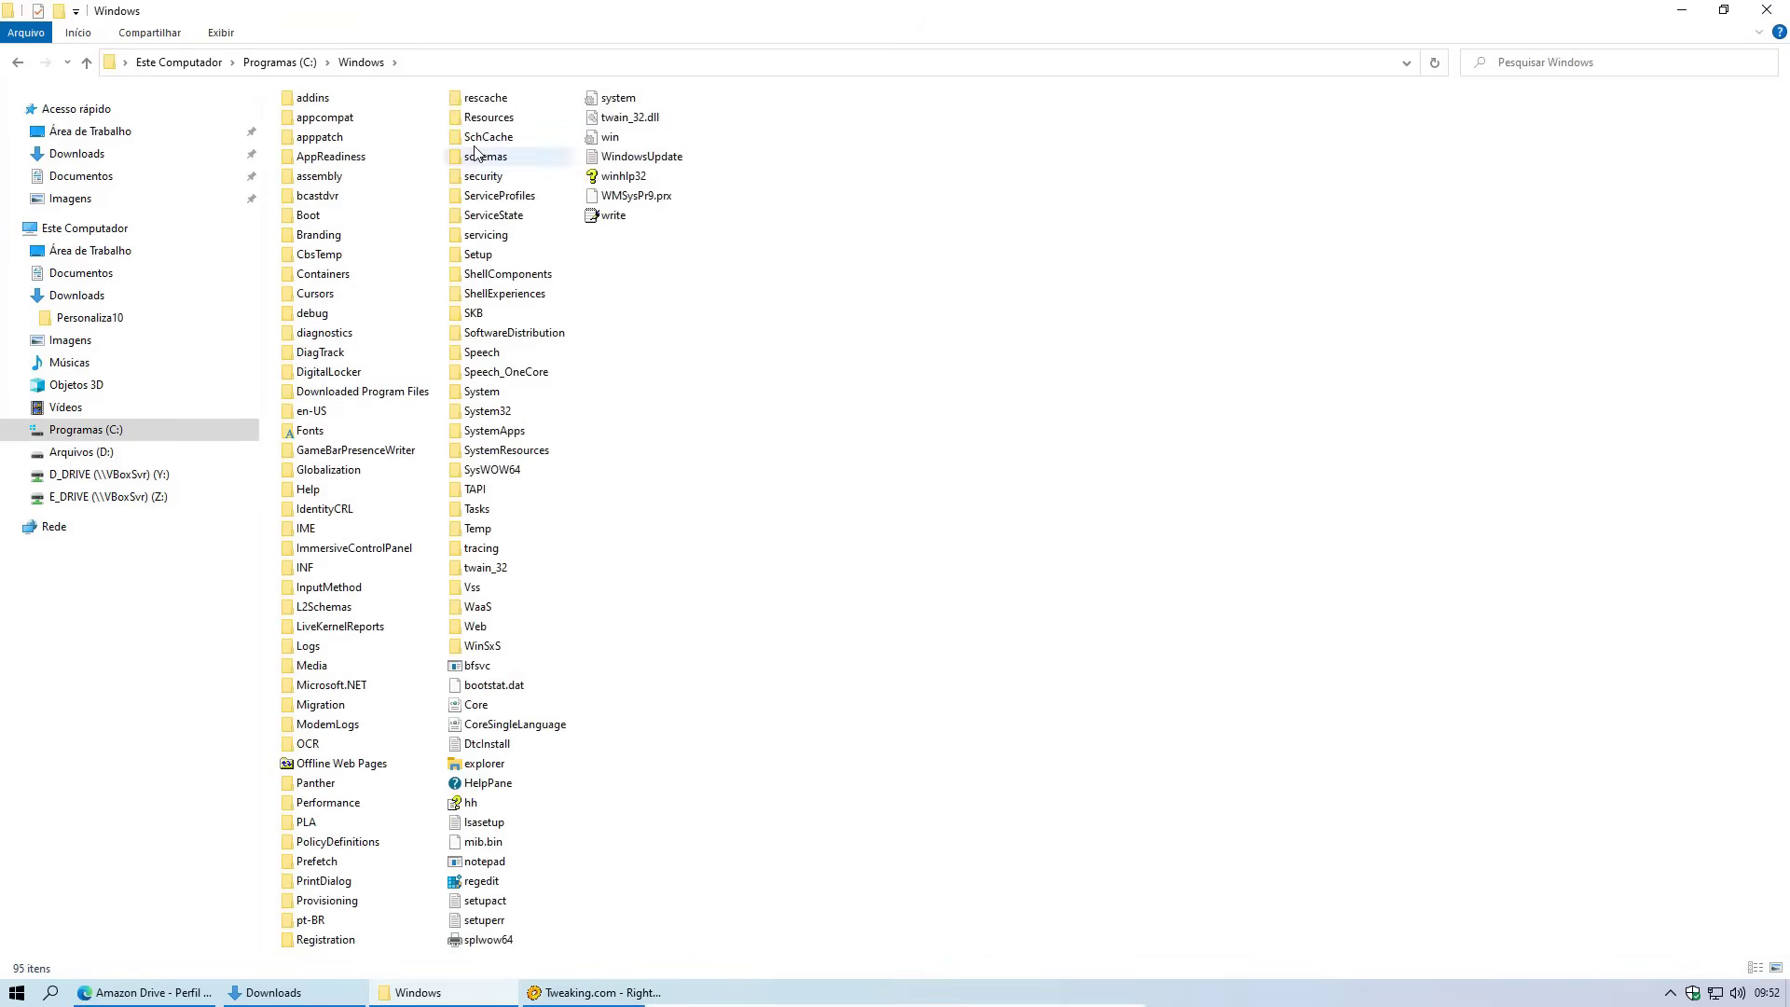
Open the System32 folder and display its contents as a list
{"action": "double_click", "coordinate": [494, 414]}
{"action": "right_click", "coordinate": [1380, 365]}
{"action": "mouse_move", "coordinate": [1408, 377]}
{"action": "left_click", "coordinate": [1613, 466]}
{"action": "scroll", "coordinate": [1109, 424], "scroll_direction": "down", "scroll_amount": 5}
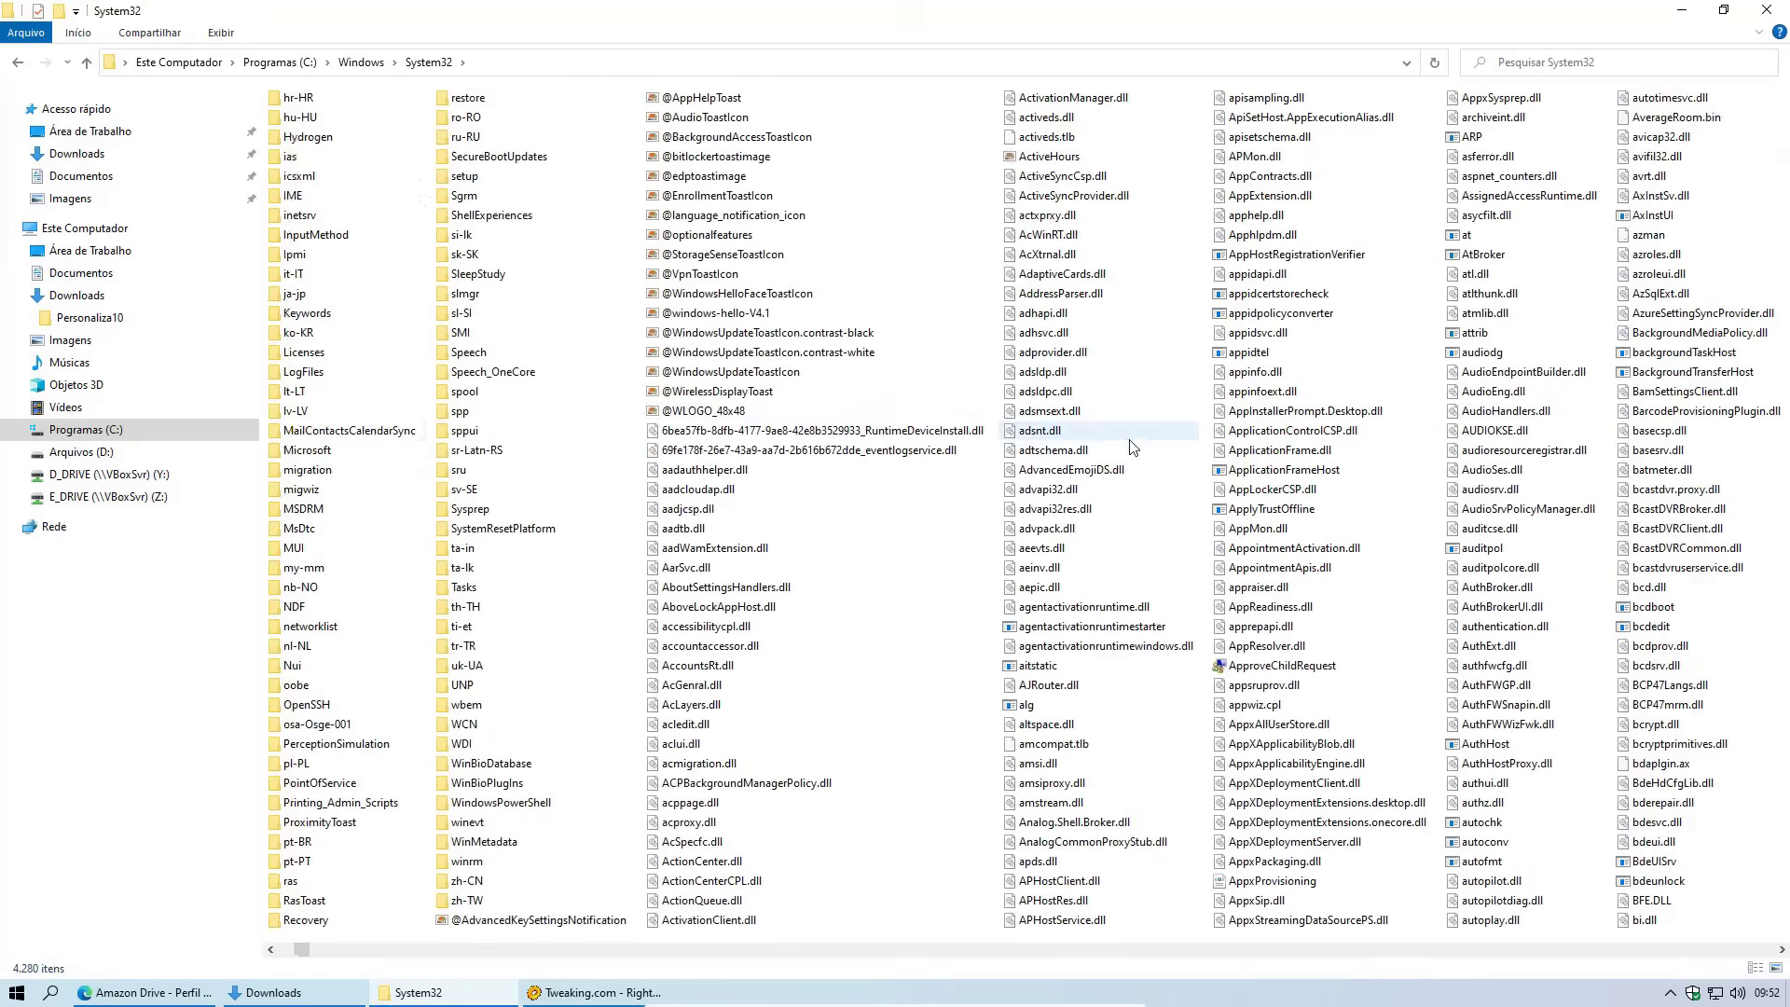
Block MusNotification, MusNotificationUx and MusNotifyIcon in Windows Firewall using the Tweaking.com context menu, and dismiss the confirmations
{"action": "scroll", "coordinate": [1065, 480], "scroll_direction": "down", "scroll_amount": 2}
{"action": "left_click", "coordinate": [891, 493]}
{"action": "type", "text": "mus"}
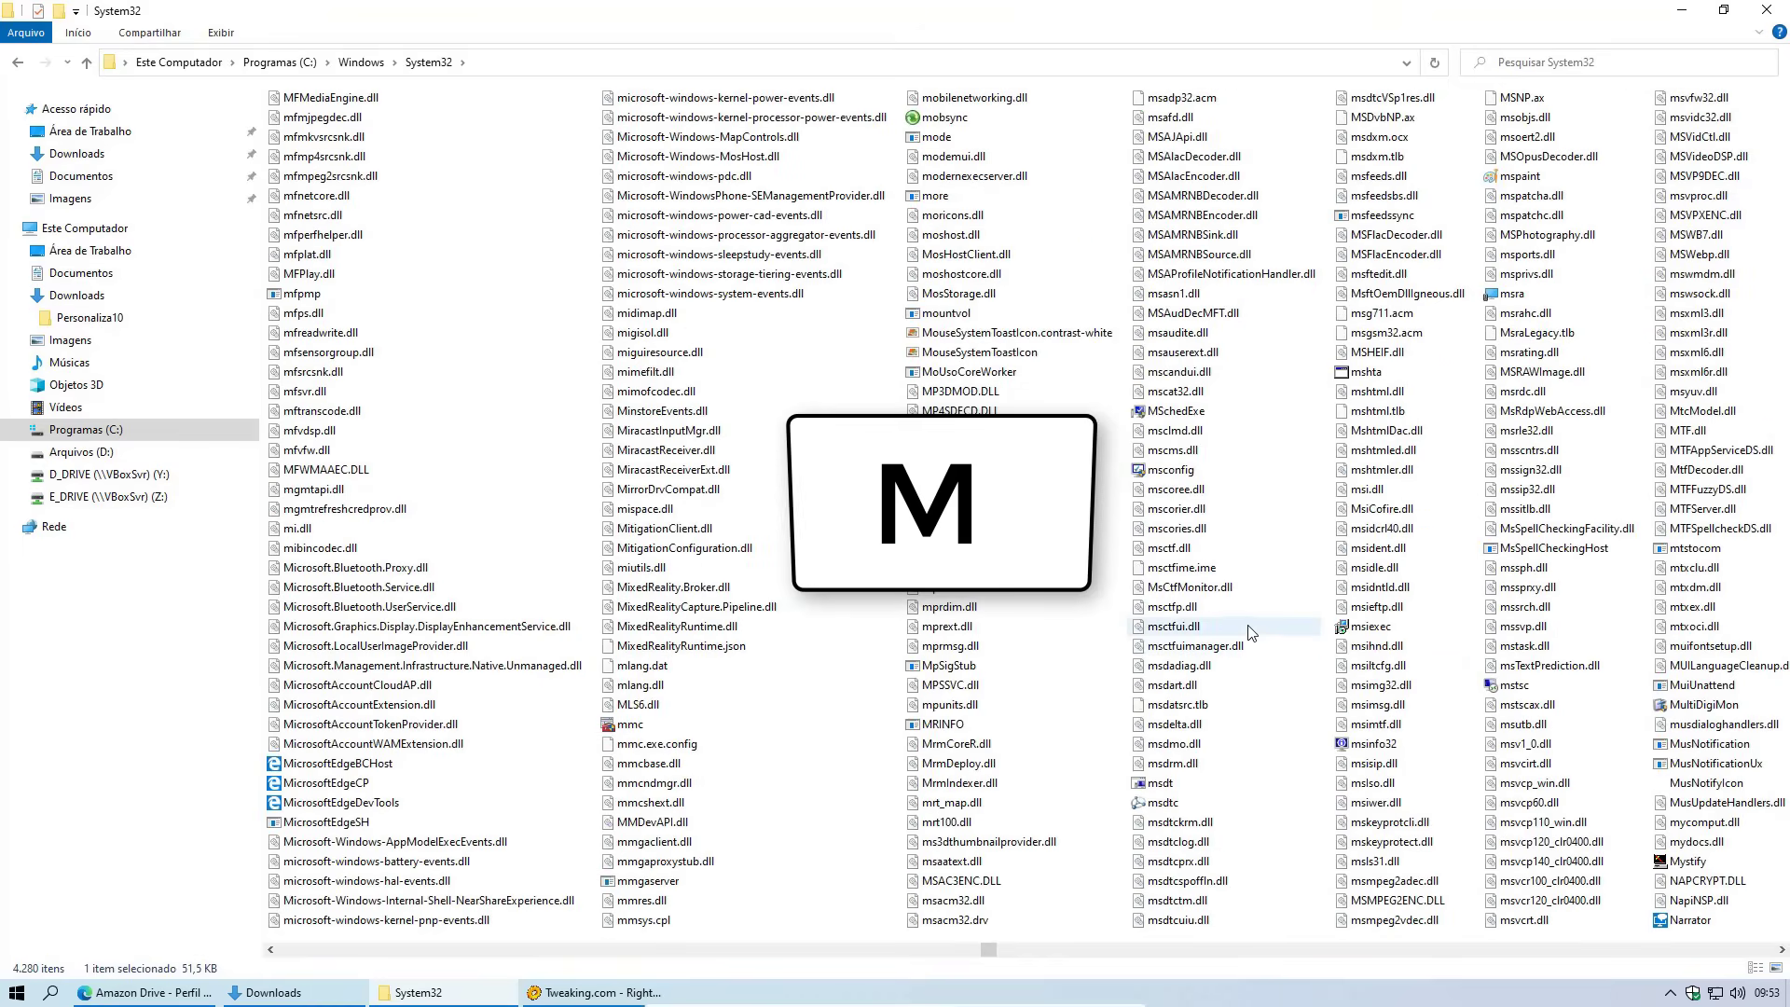
{"action": "scroll", "coordinate": [928, 522], "scroll_direction": "down", "scroll_amount": 3}
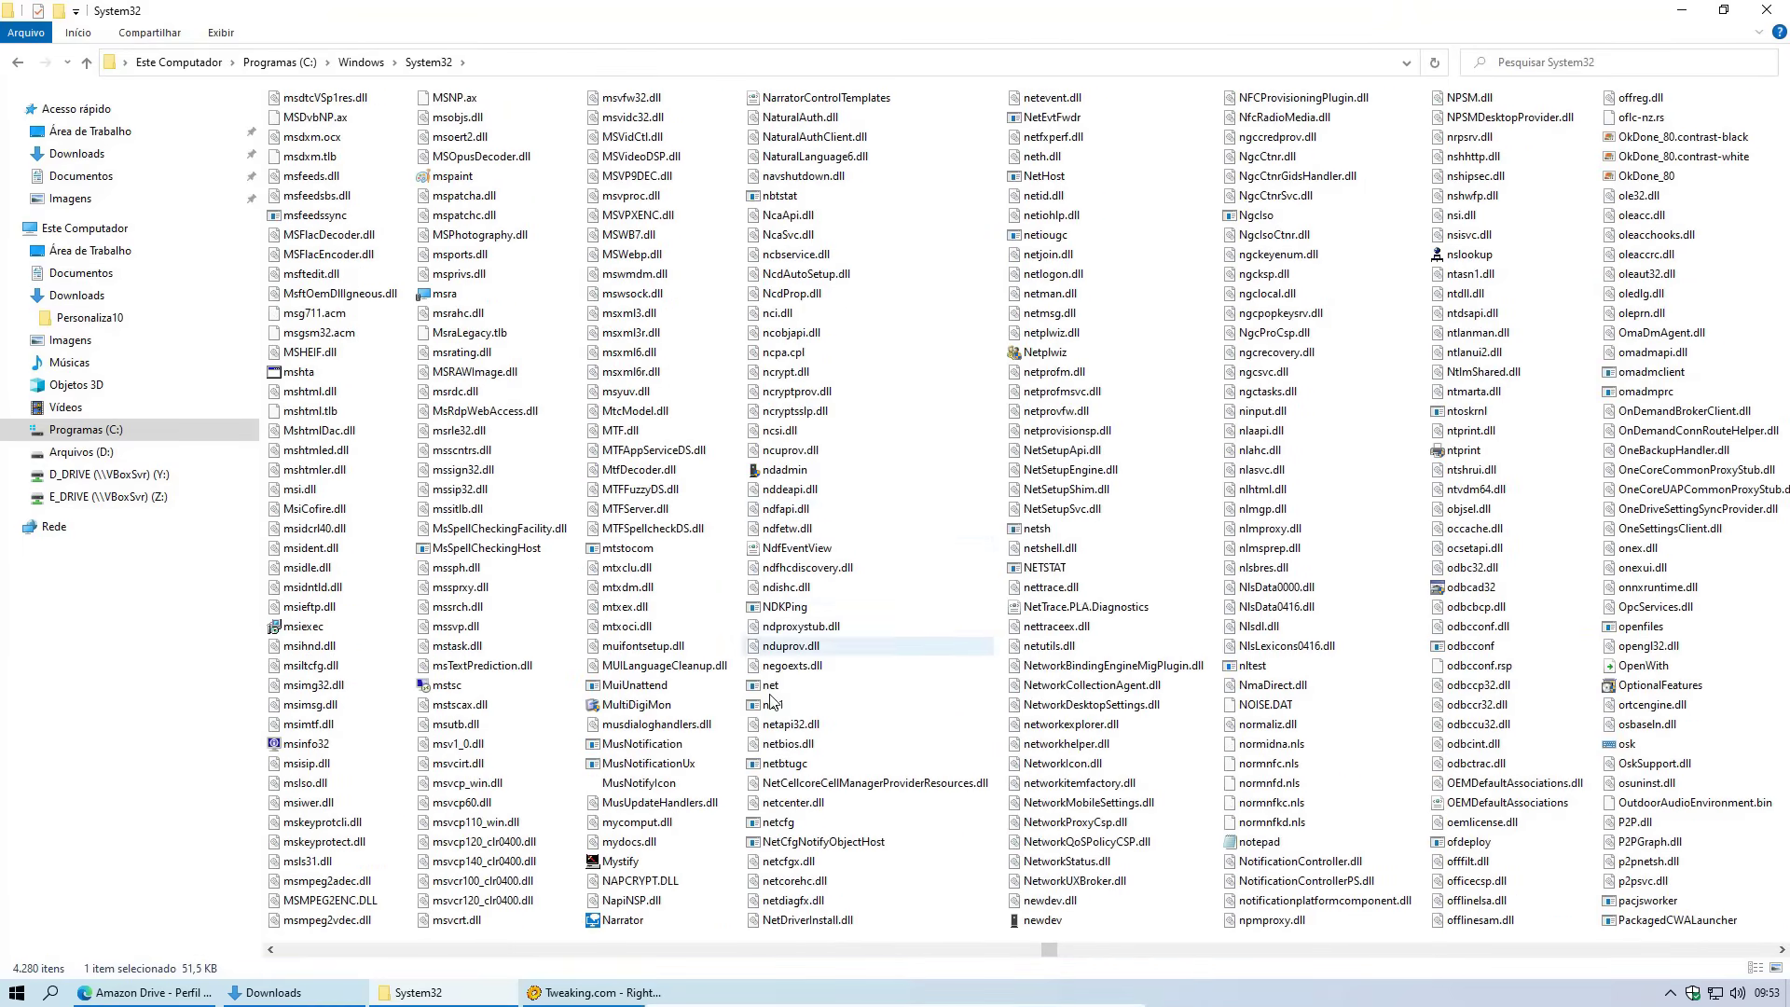
{"action": "left_click", "coordinate": [642, 743]}
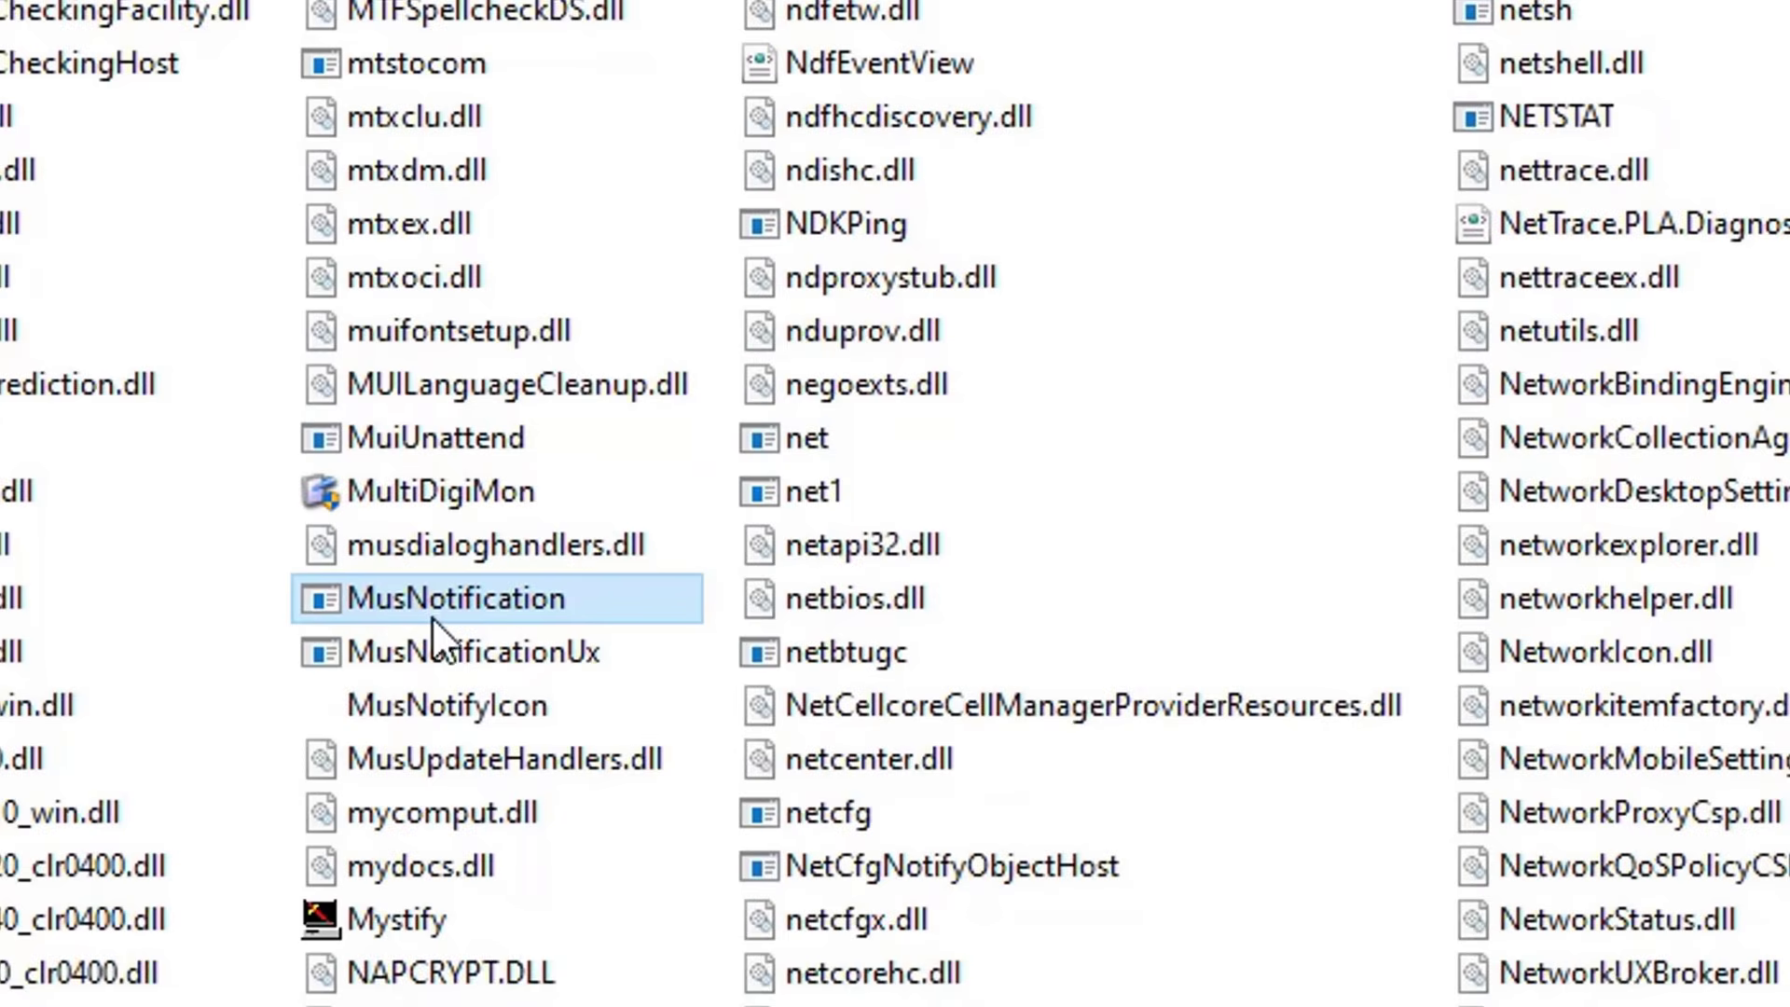
{"action": "left_click", "coordinate": [460, 714], "text": "shift"}
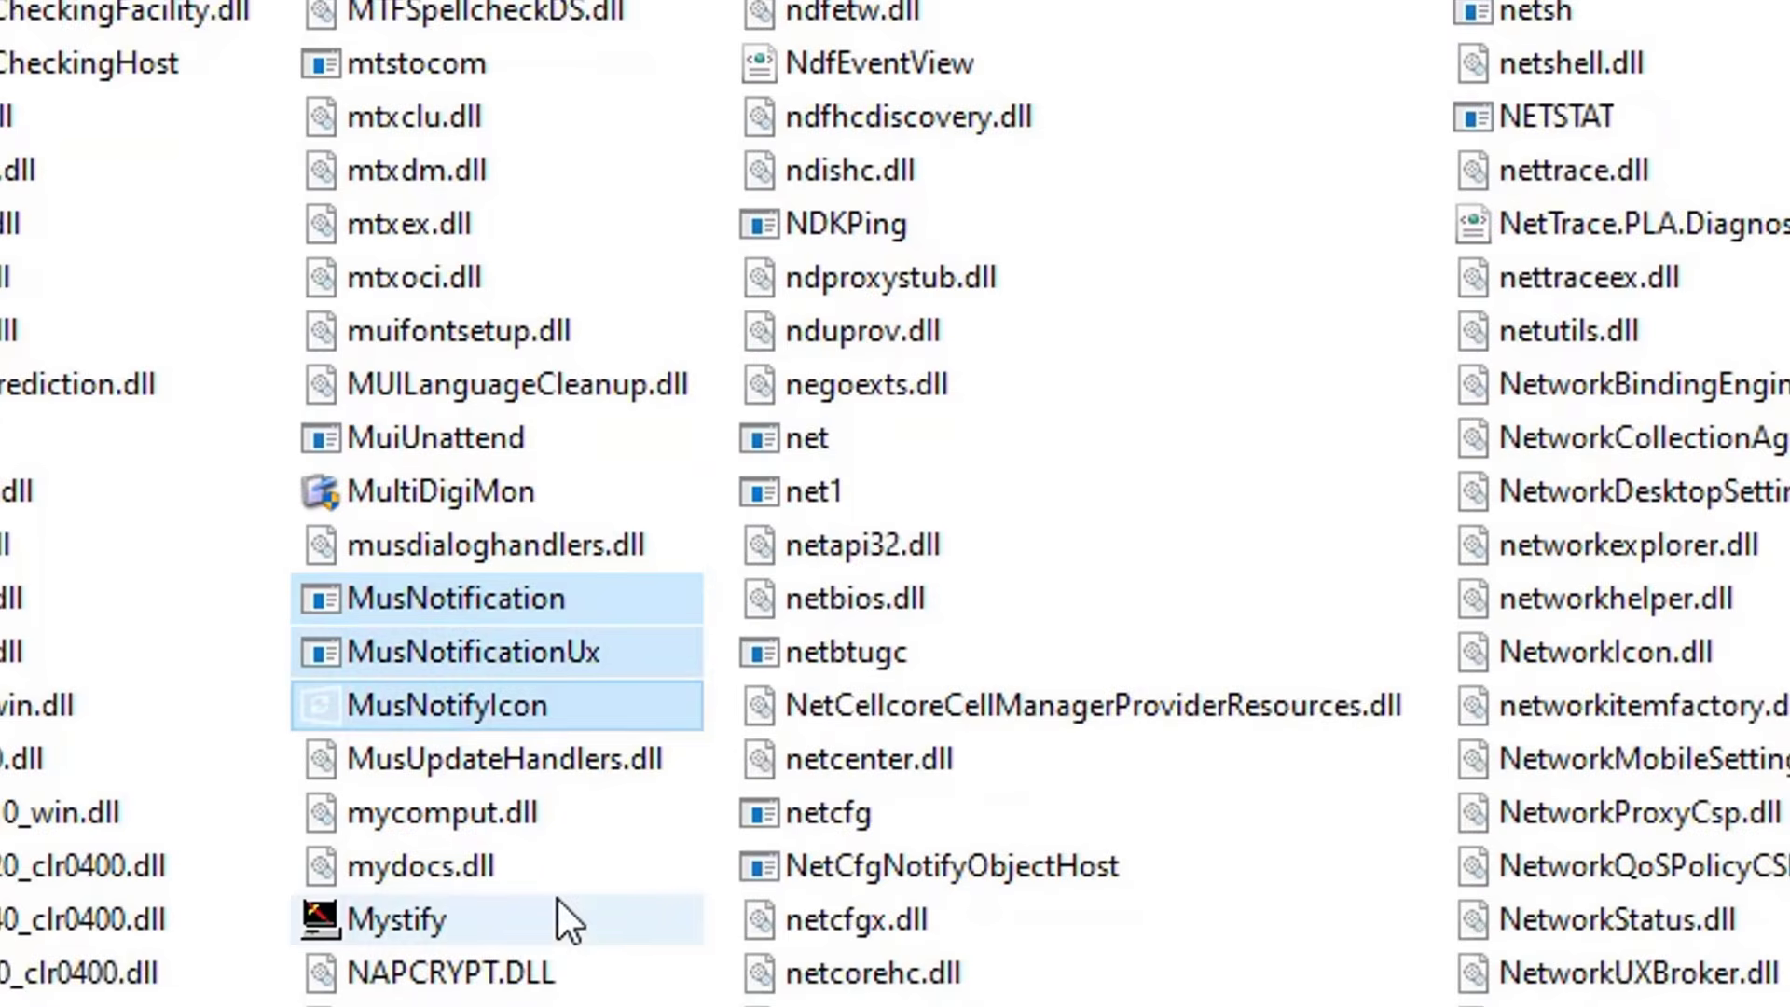
{"action": "right_click", "coordinate": [455, 593]}
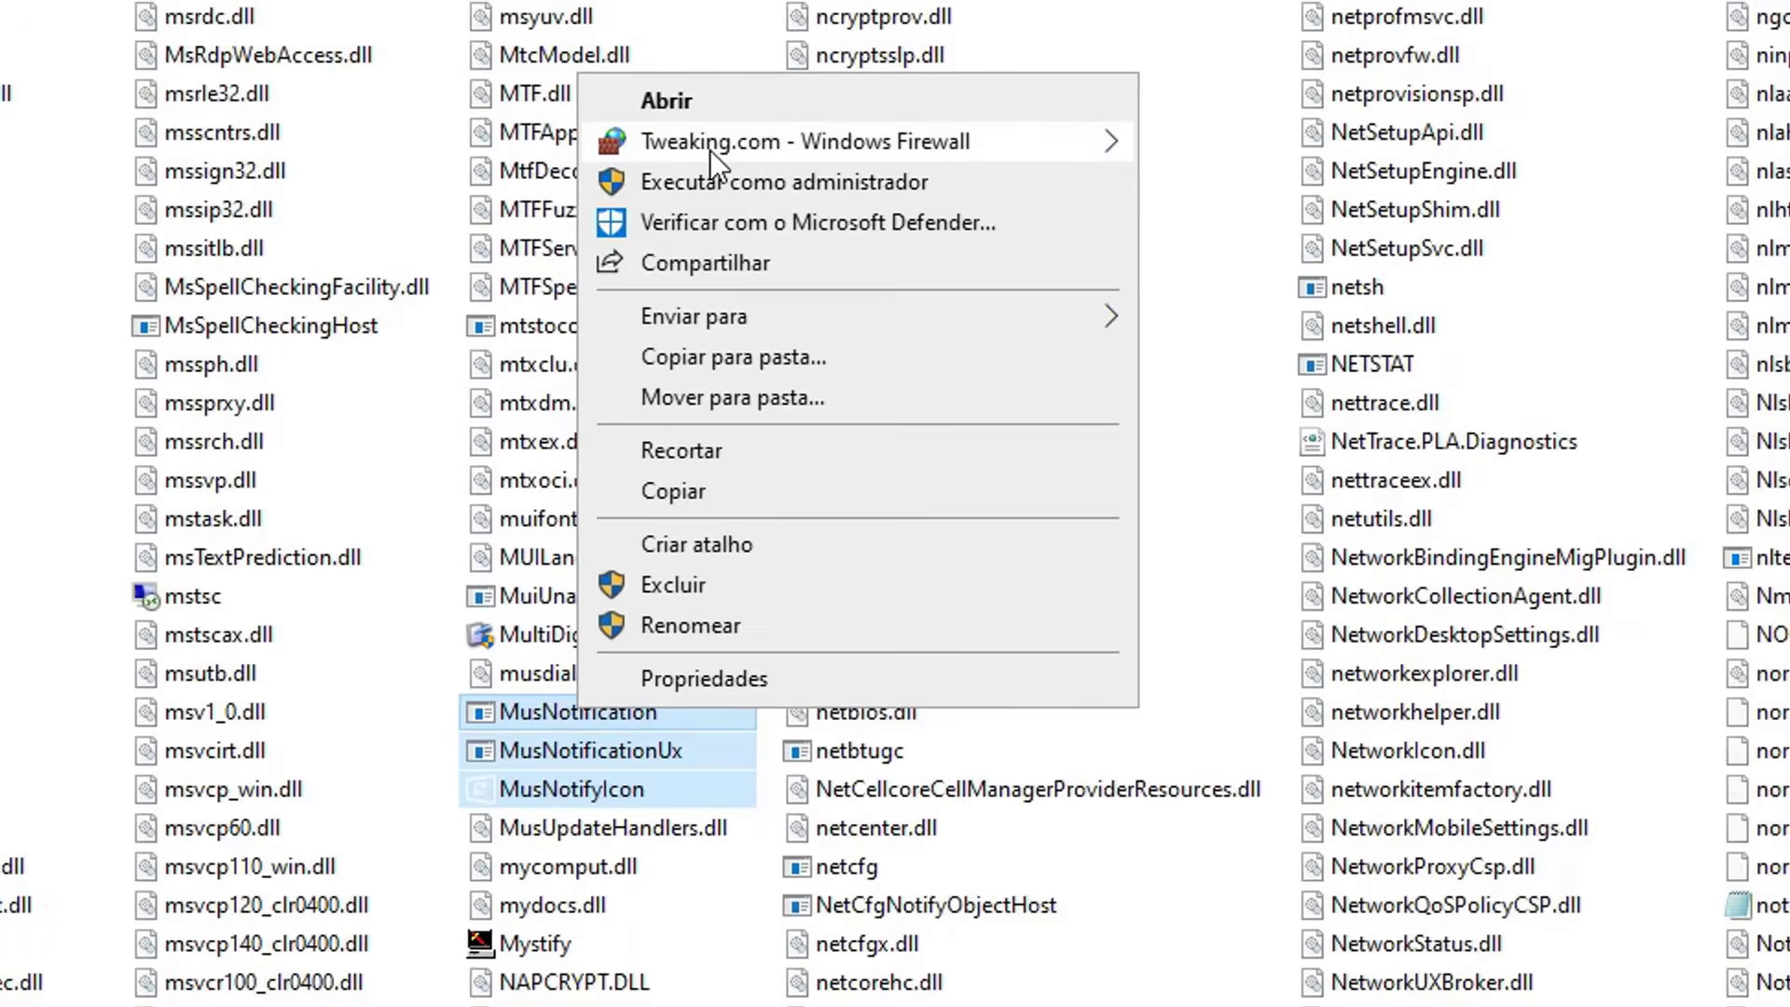
{"action": "mouse_move", "coordinate": [708, 149]}
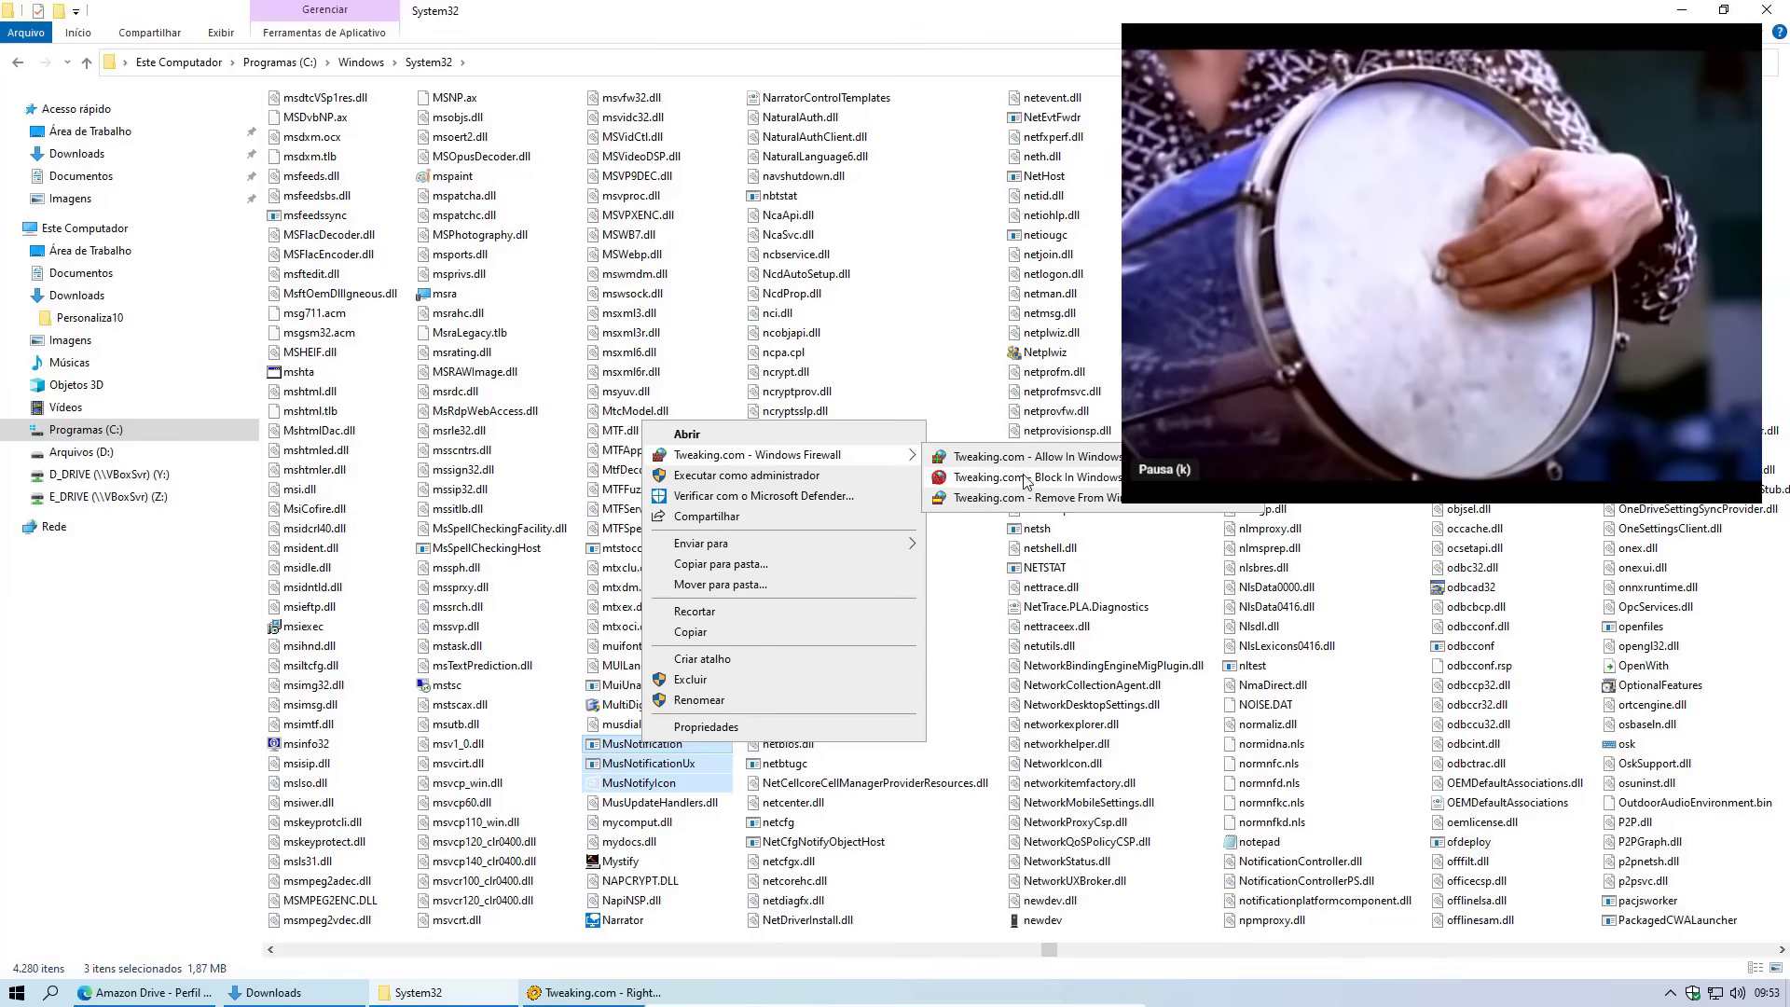
{"action": "left_click", "coordinate": [1079, 480]}
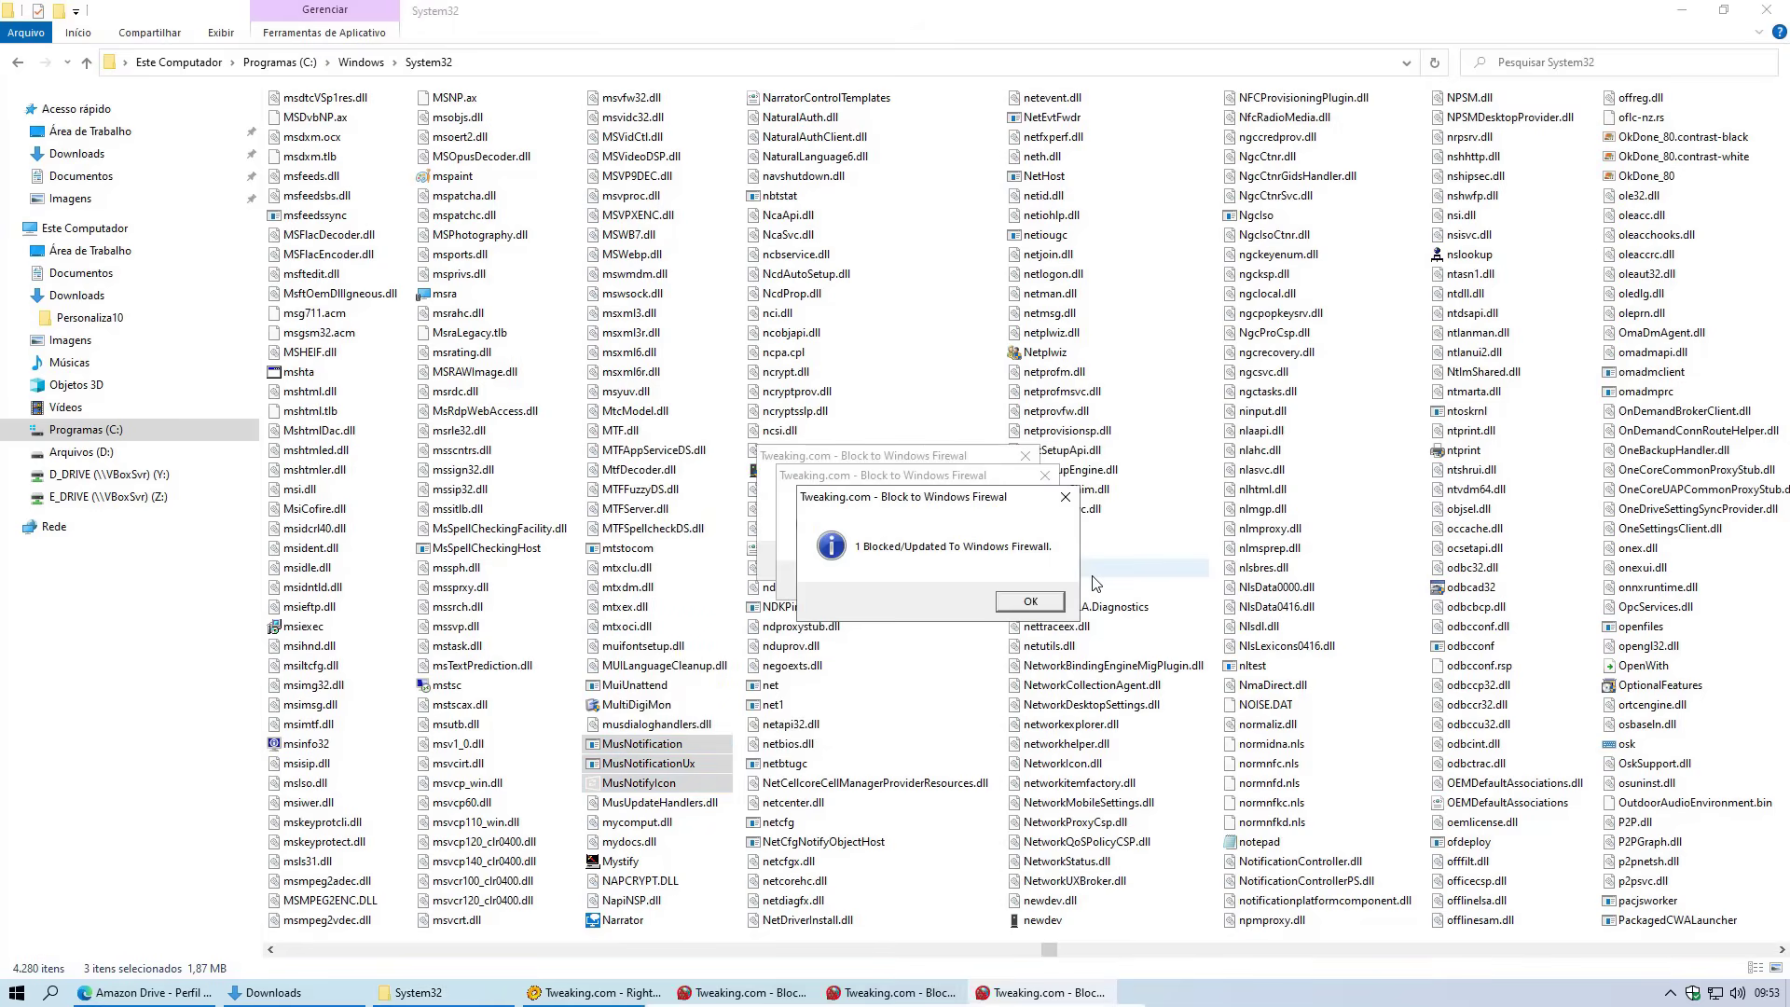
{"action": "left_click", "coordinate": [1030, 602]}
{"action": "left_click", "coordinate": [1010, 580]}
{"action": "left_click", "coordinate": [992, 561]}
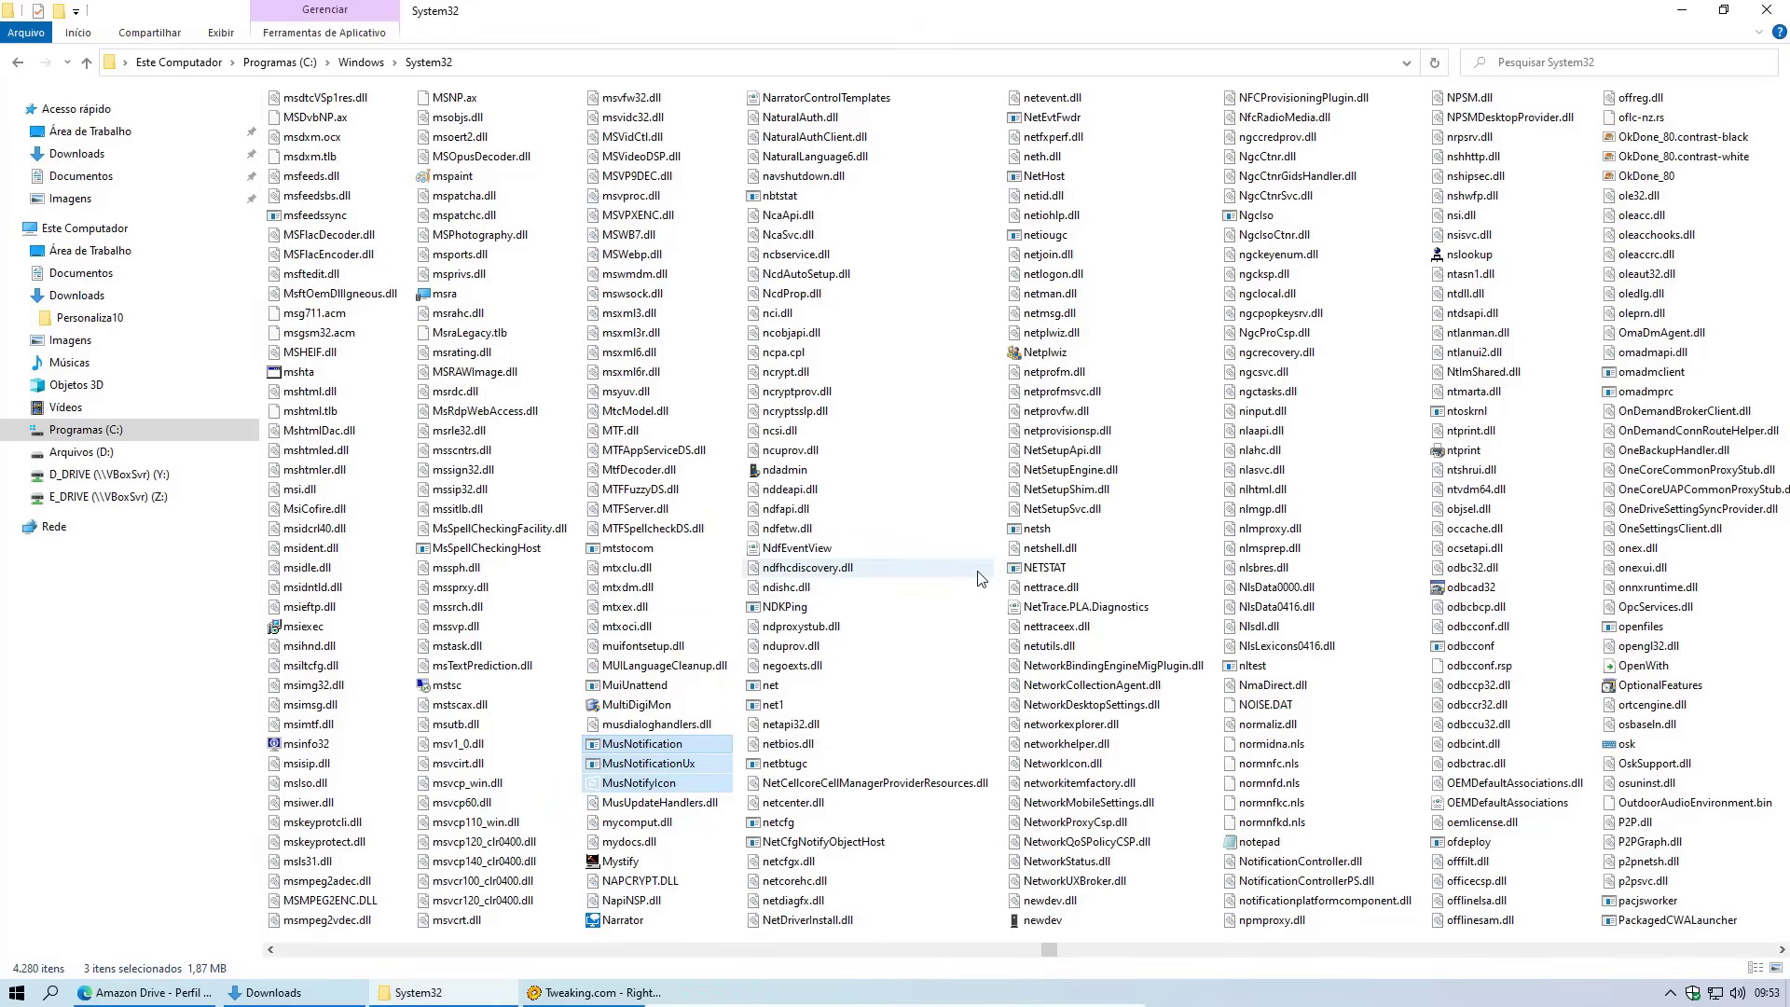
Remove the Tweaking.com right-click menu, close the tool and delete the Tweaking.com_Firewall folder
{"action": "left_click", "coordinate": [1766, 10]}
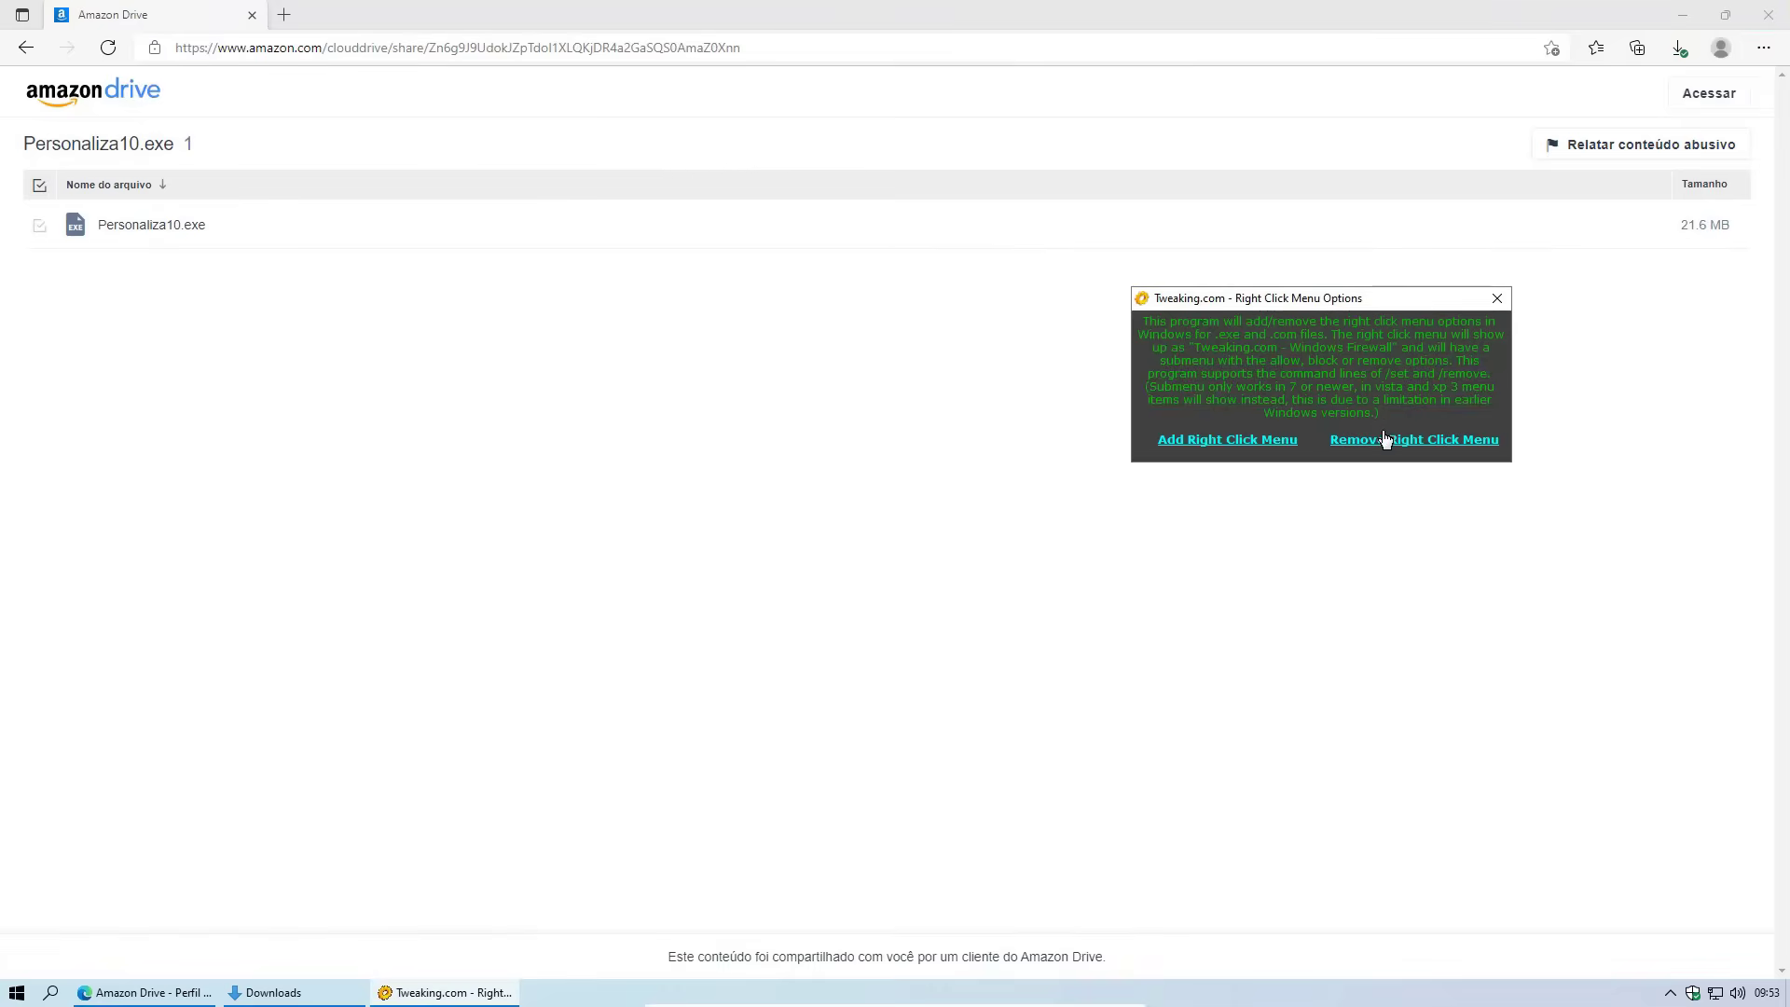
{"action": "left_click", "coordinate": [1427, 444]}
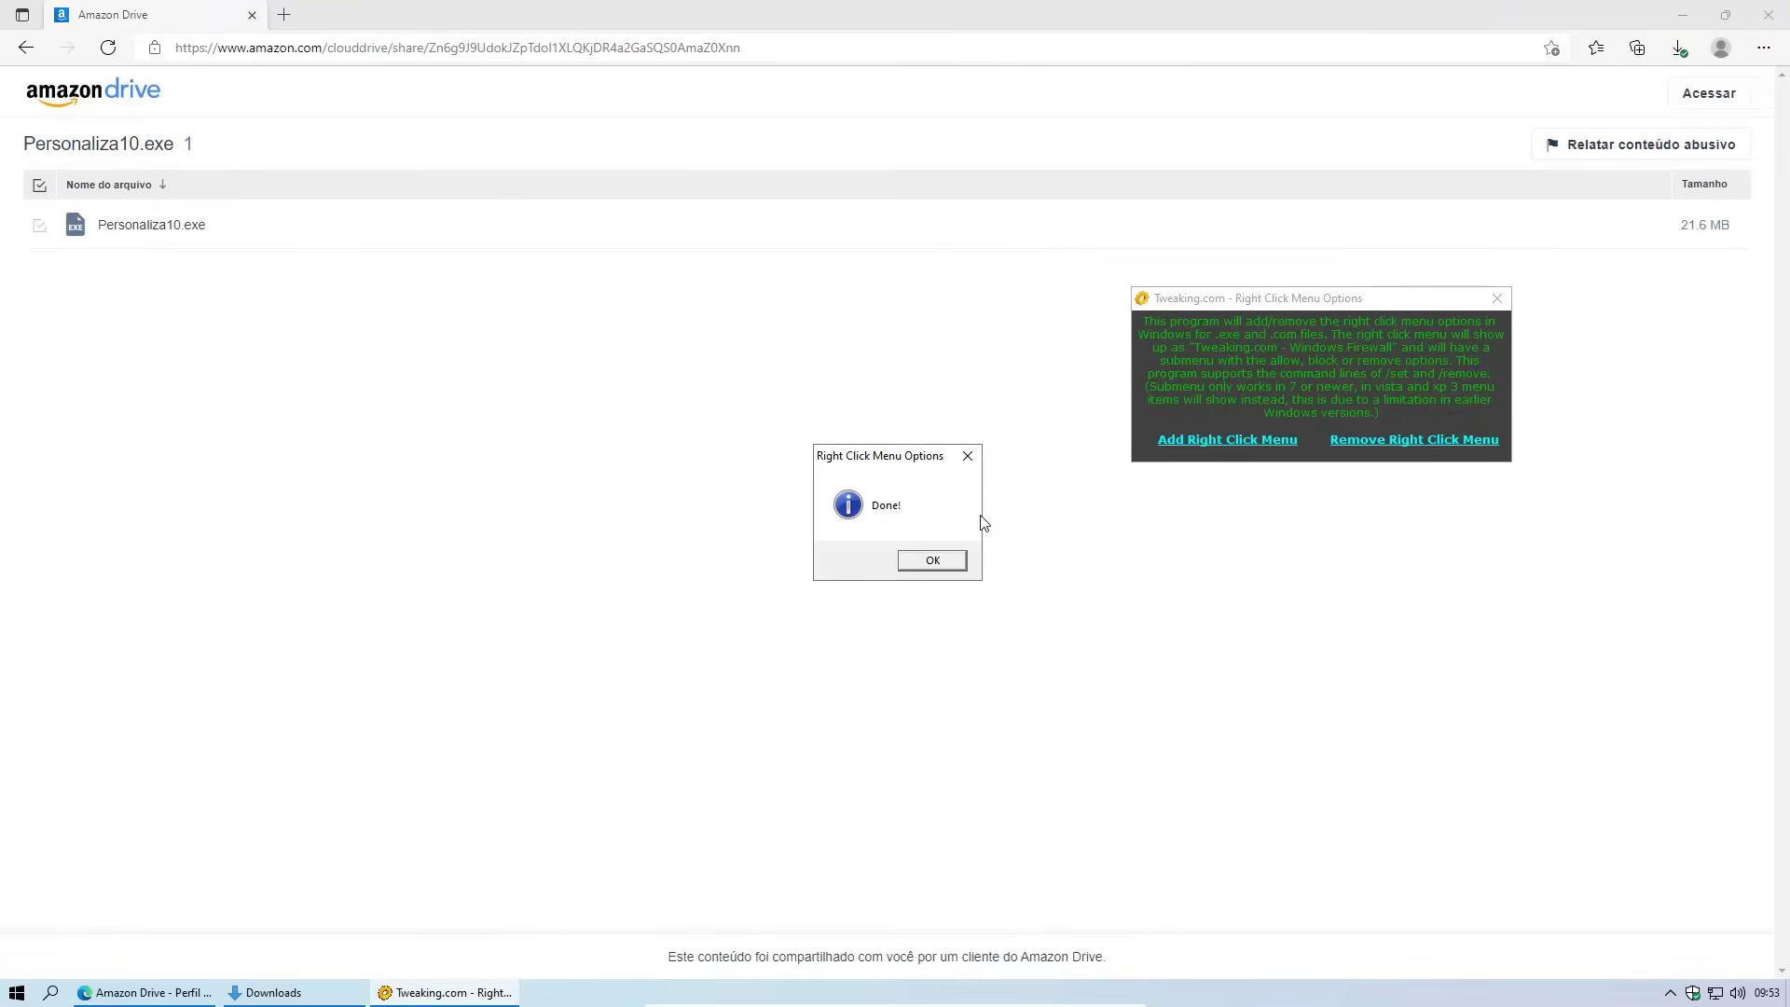
{"action": "left_click", "coordinate": [933, 561]}
{"action": "left_click", "coordinate": [1497, 299]}
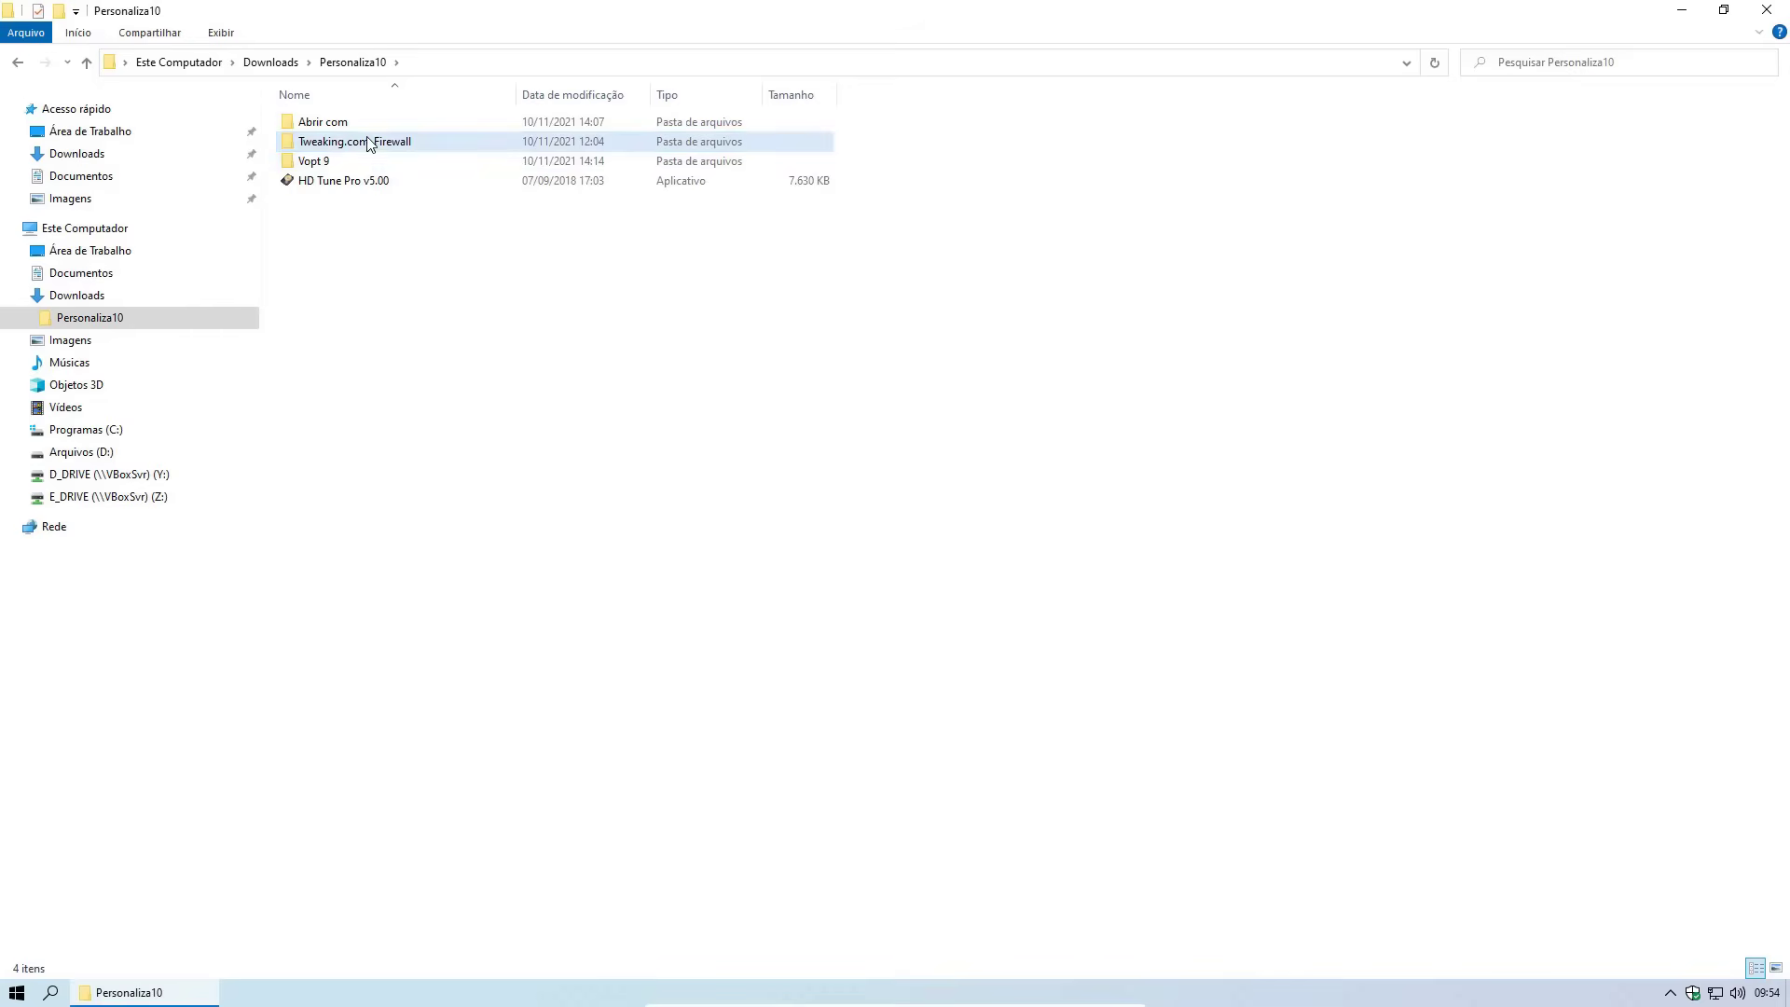
{"action": "right_click", "coordinate": [368, 141]}
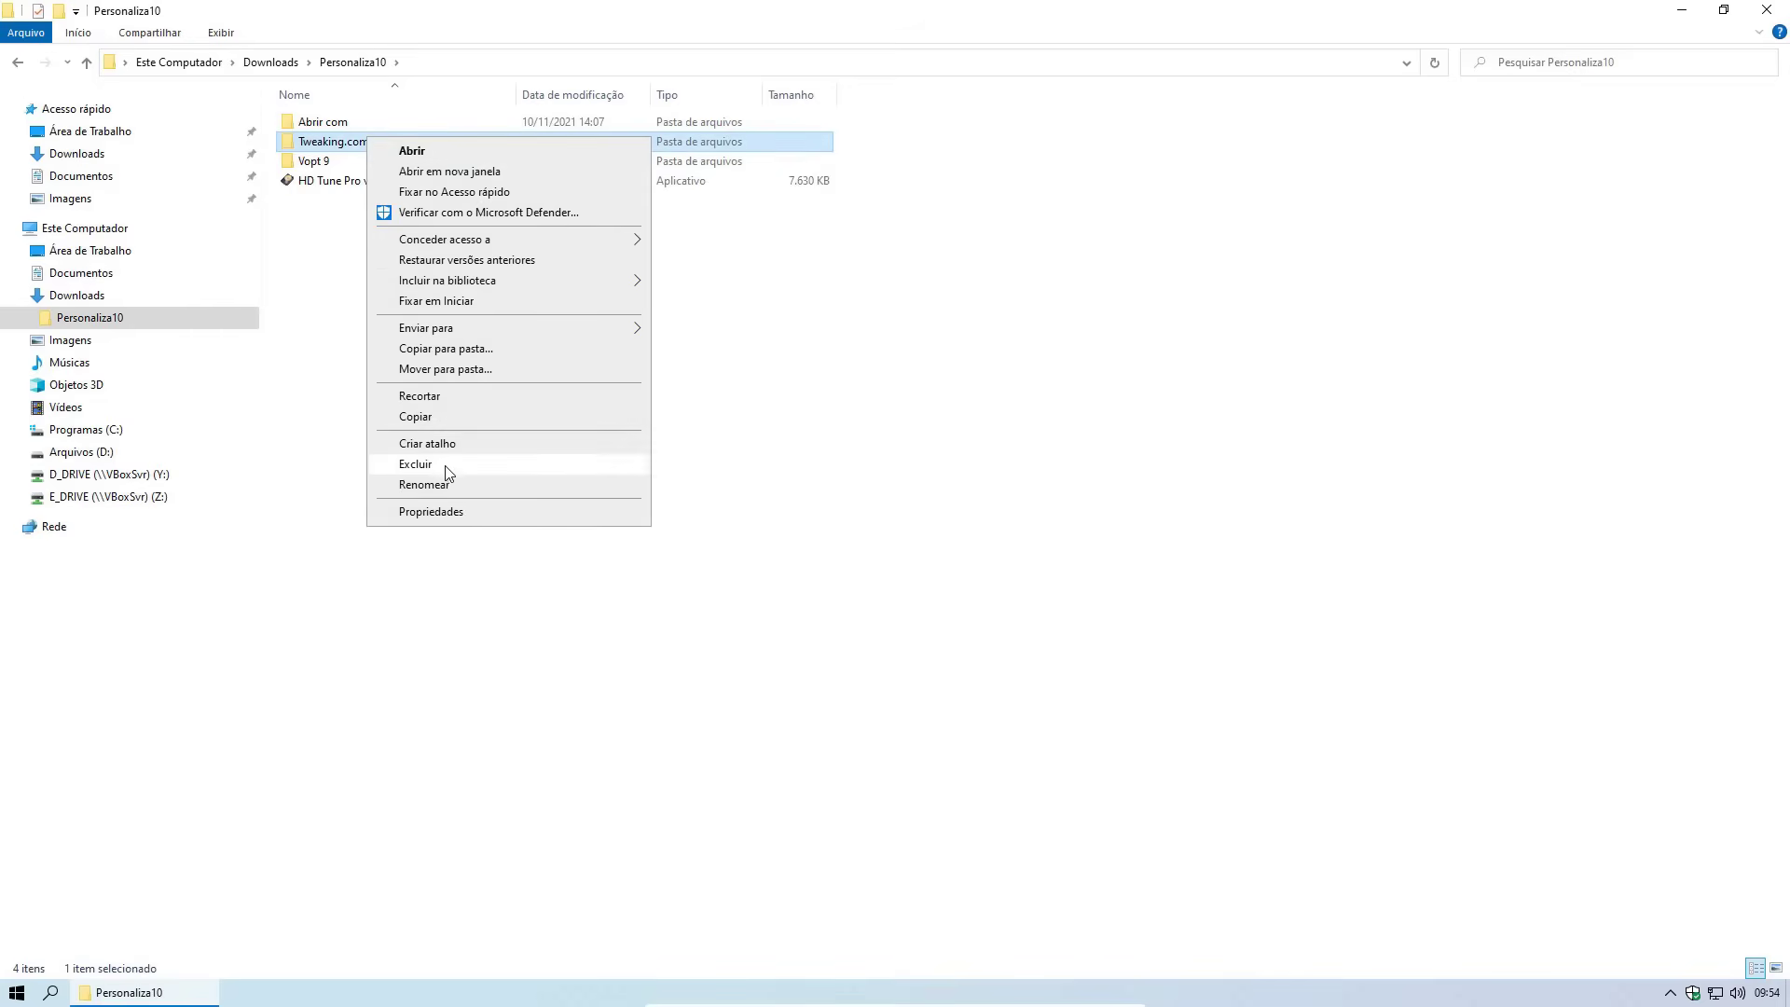
{"action": "left_click", "coordinate": [416, 464]}
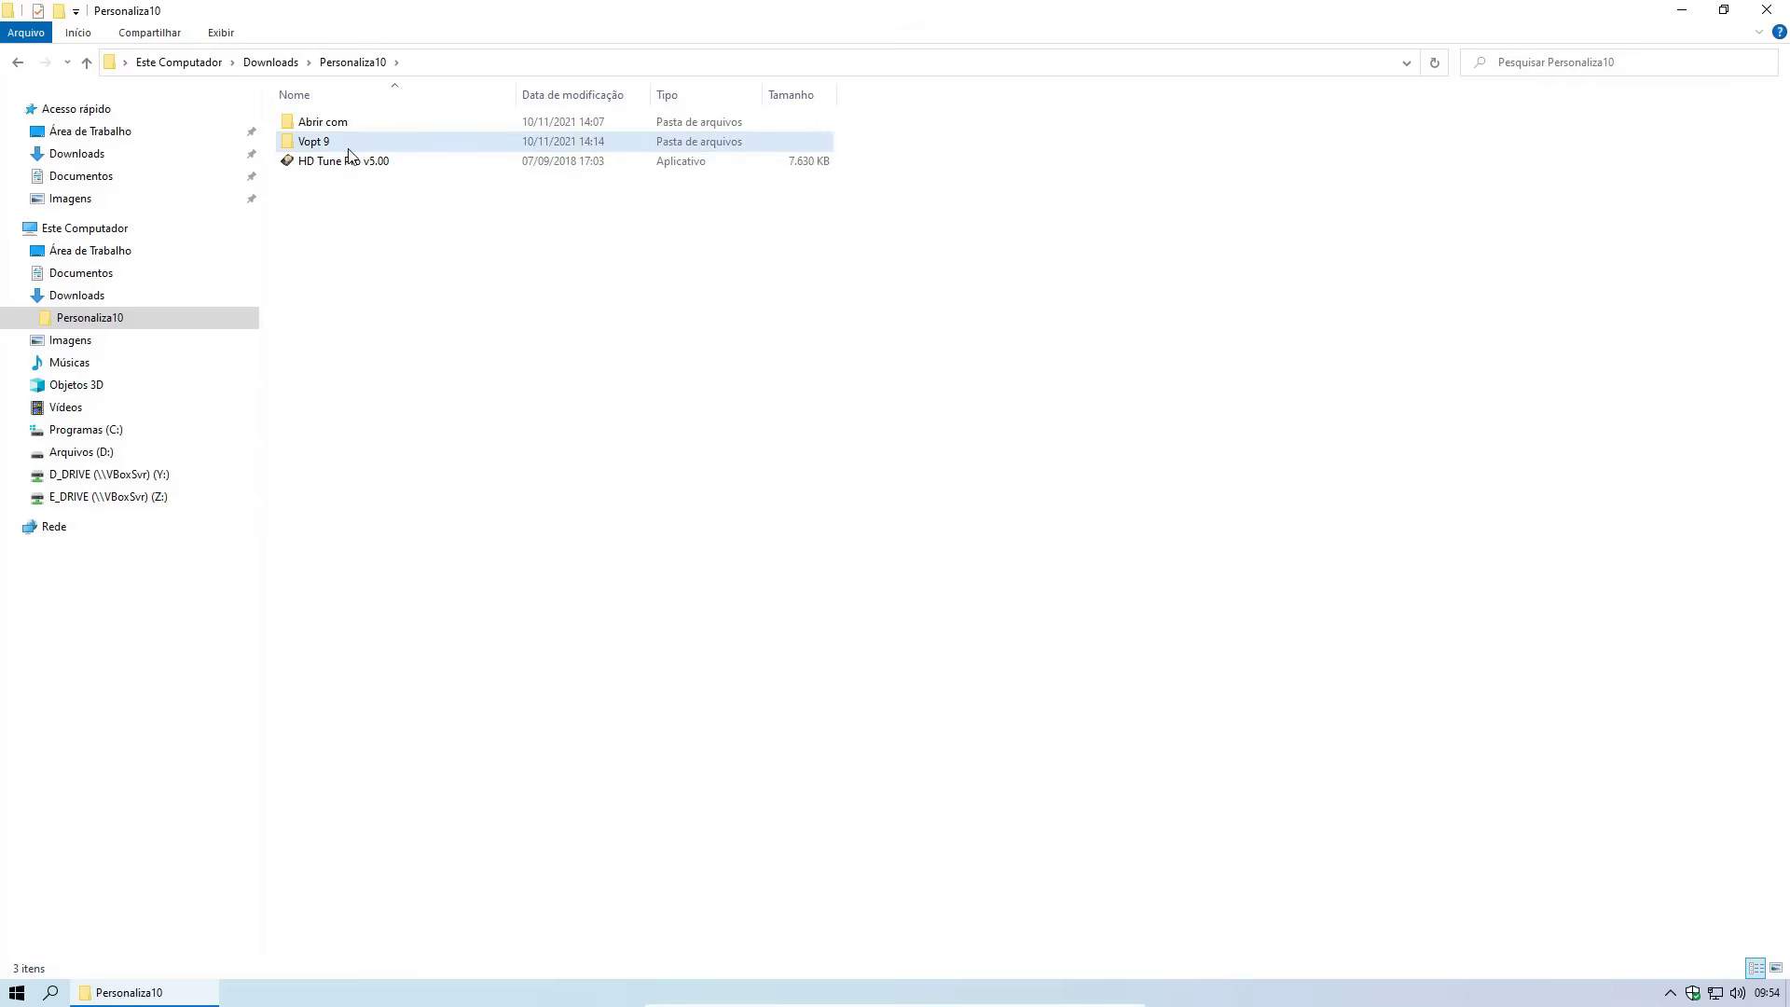
Launch Vopt from the Vopt 9 folder and defragment drive C:
{"action": "double_click", "coordinate": [320, 141]}
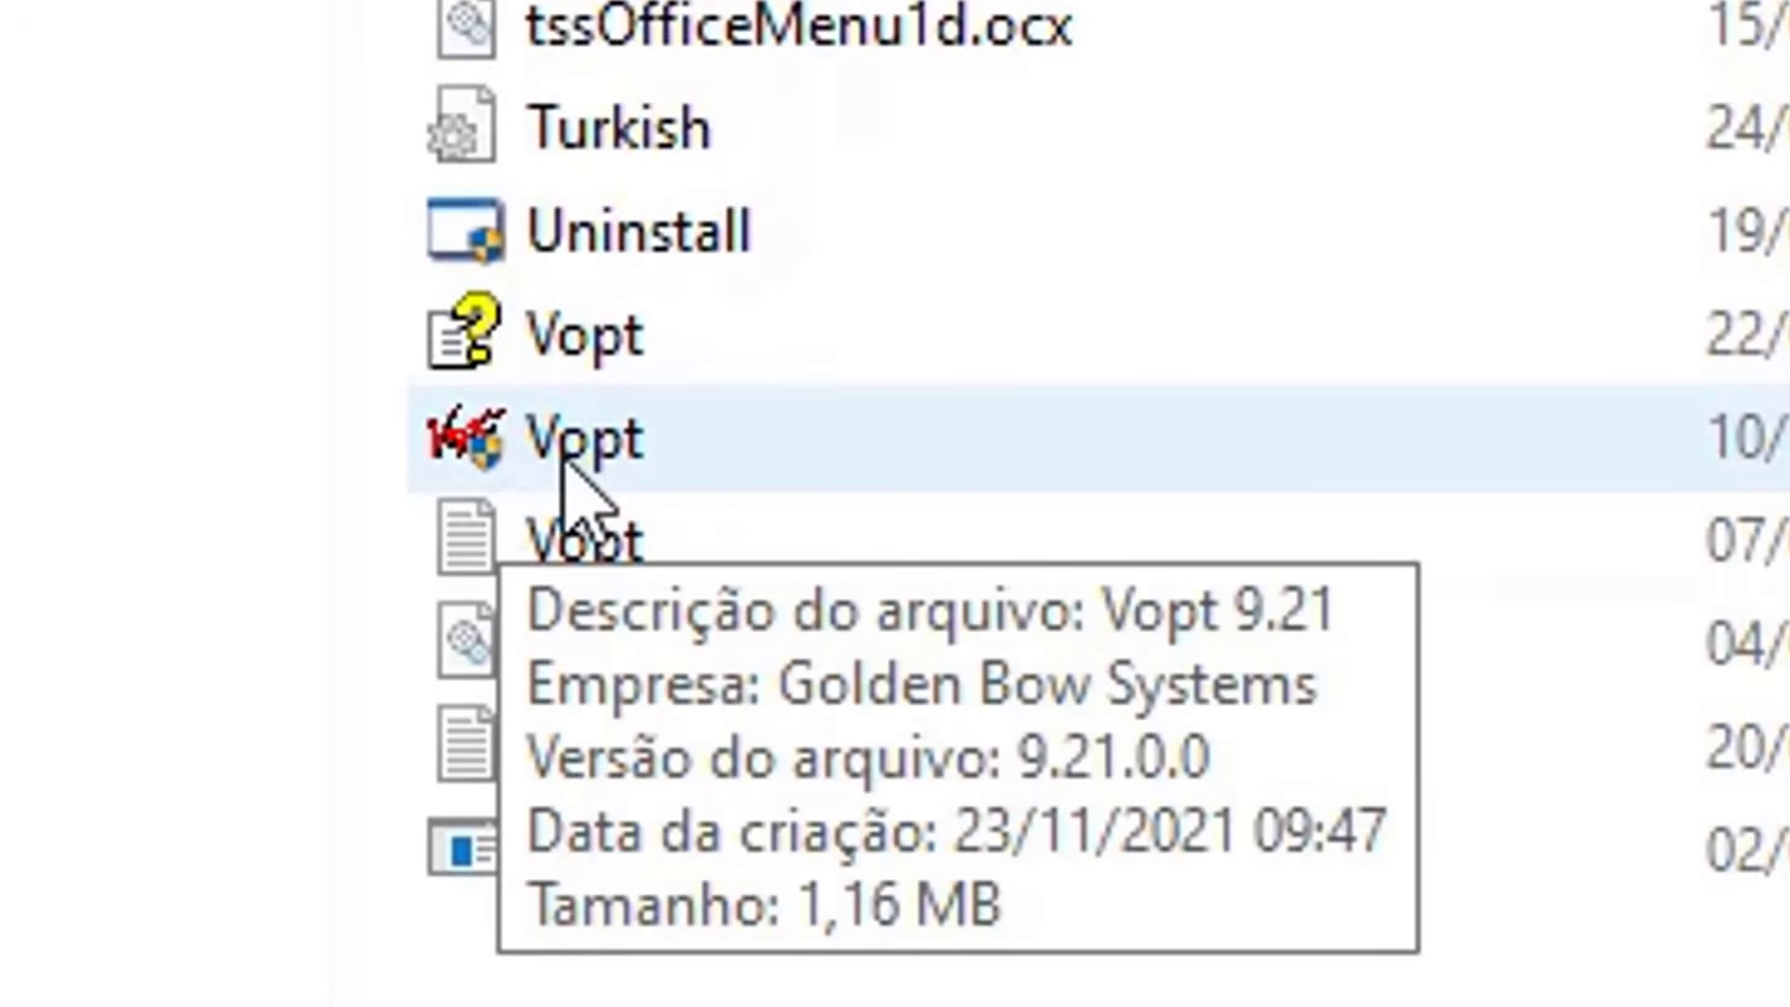
{"action": "double_click", "coordinate": [586, 471]}
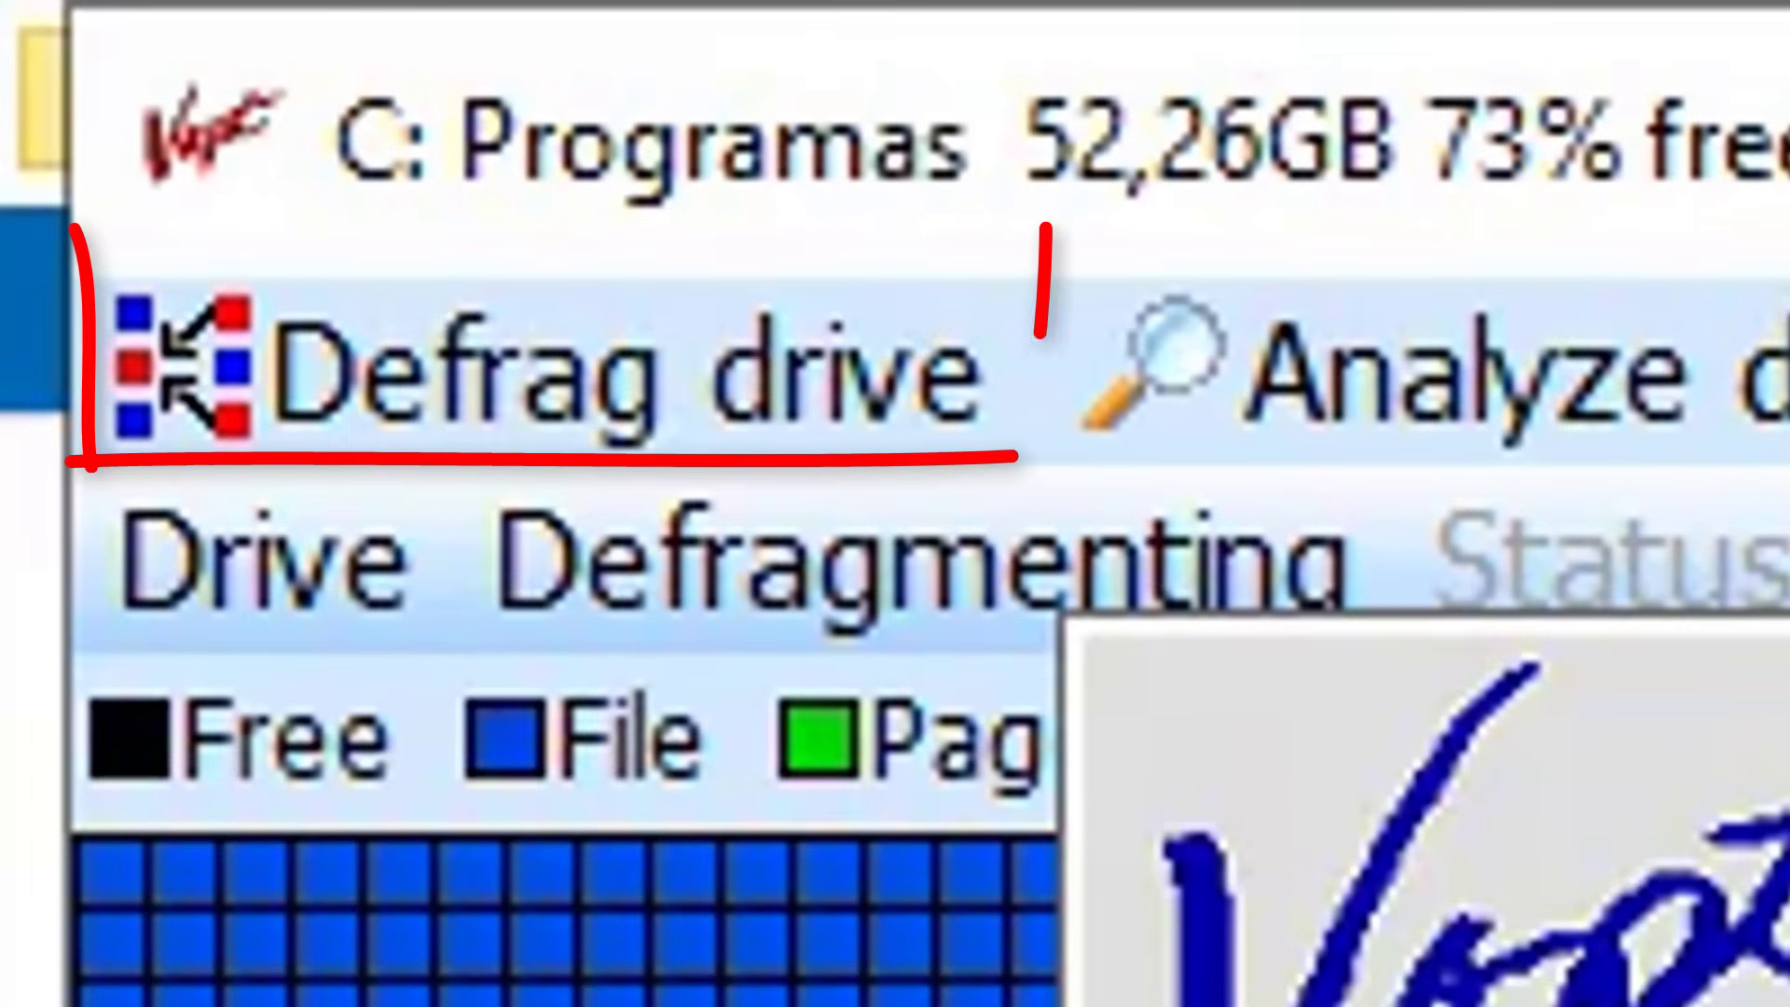
{"action": "left_click", "coordinate": [855, 354]}
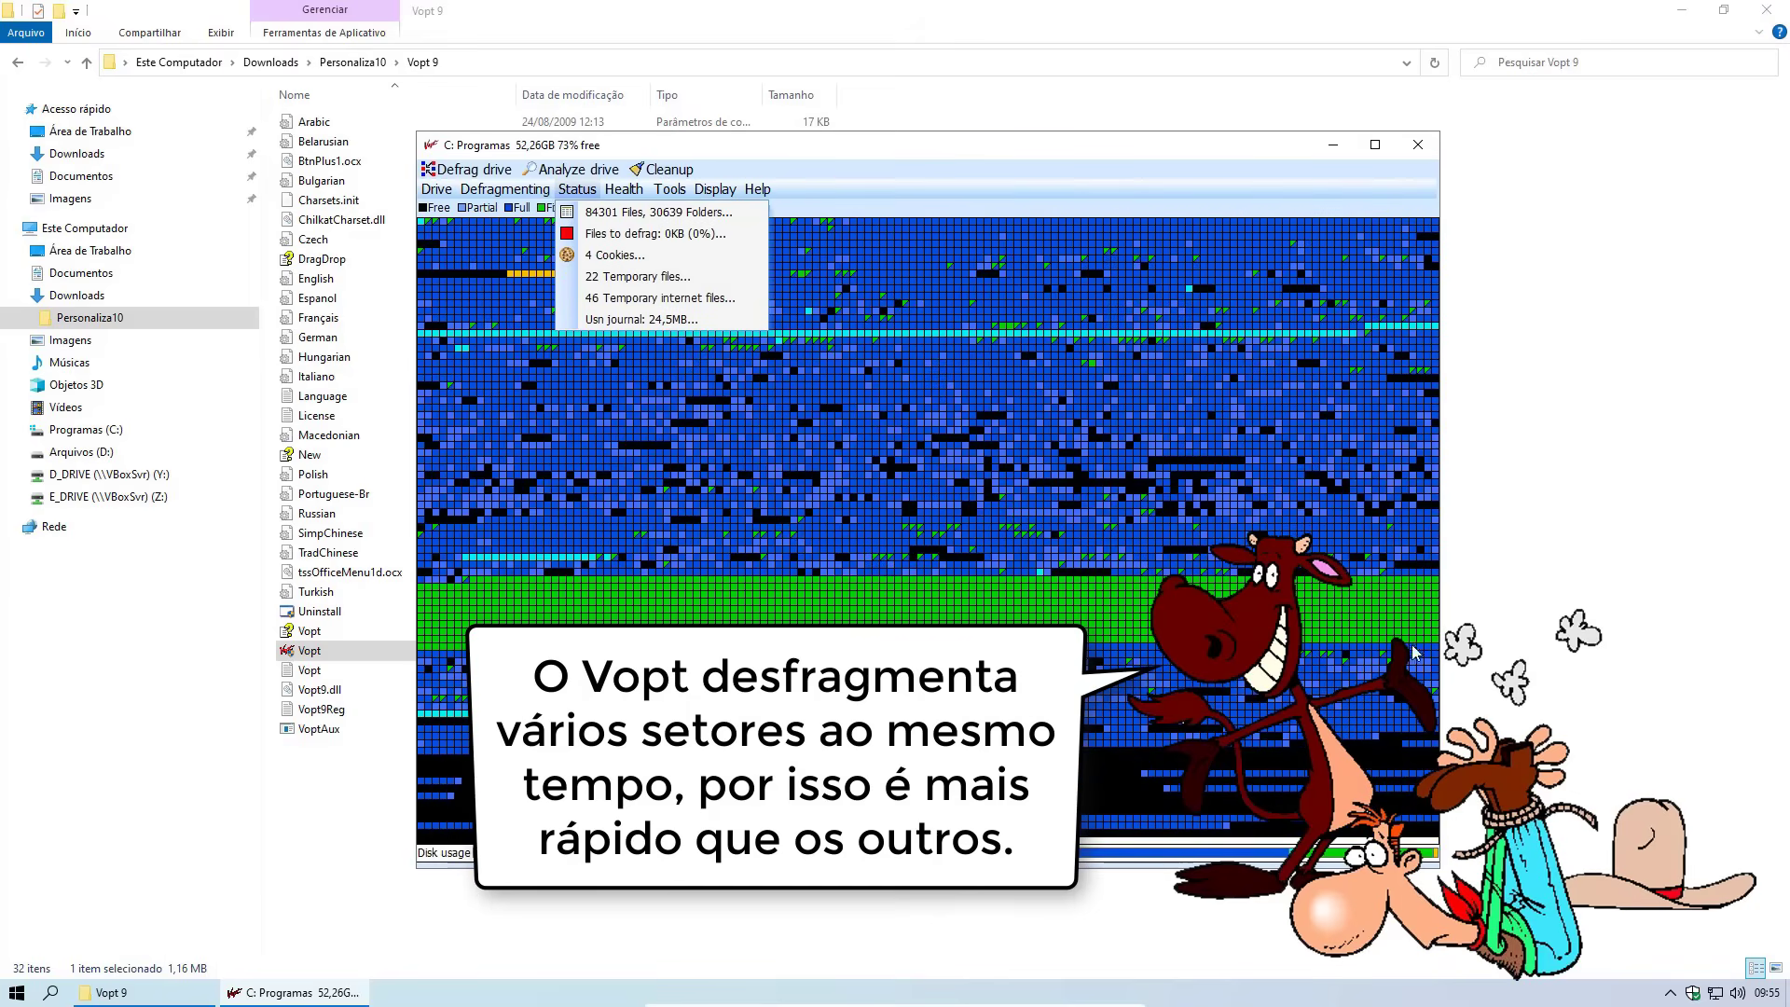
Close Vopt and delete the Vopt 9 folder from Personaliza10
{"action": "left_click", "coordinate": [1418, 144]}
{"action": "left_click", "coordinate": [1419, 144]}
{"action": "left_click", "coordinate": [352, 61]}
{"action": "right_click", "coordinate": [334, 142]}
{"action": "left_click", "coordinate": [401, 469]}
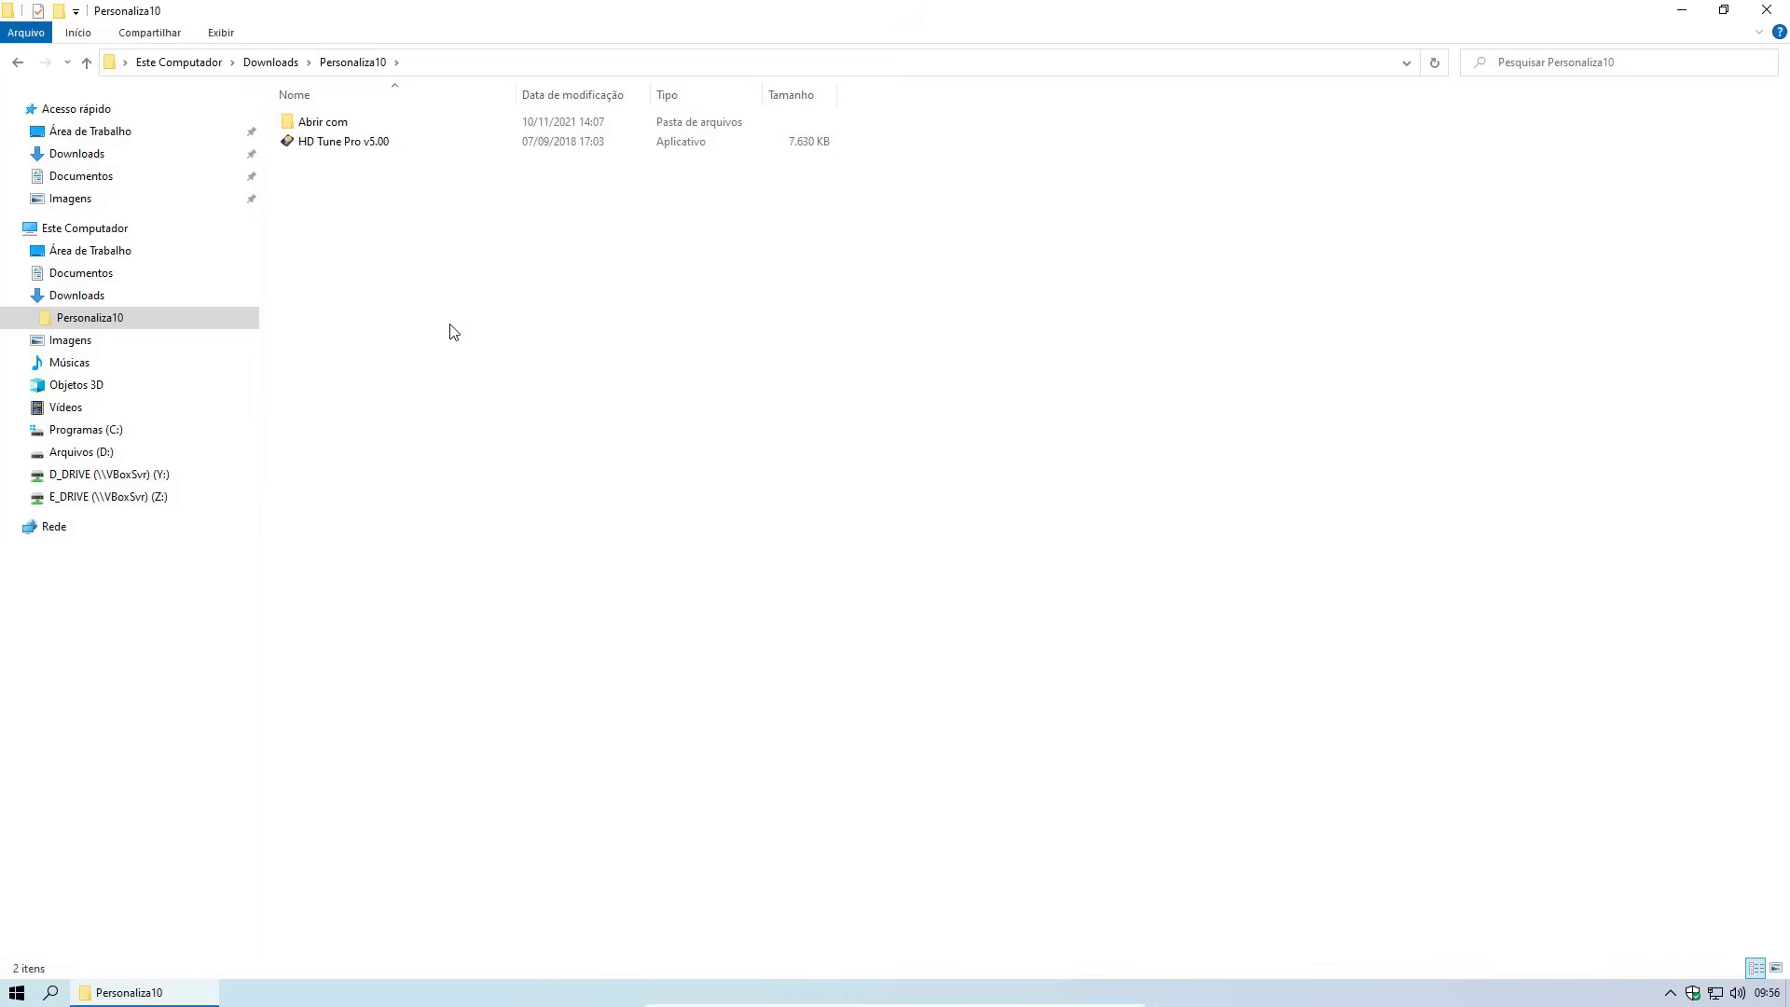
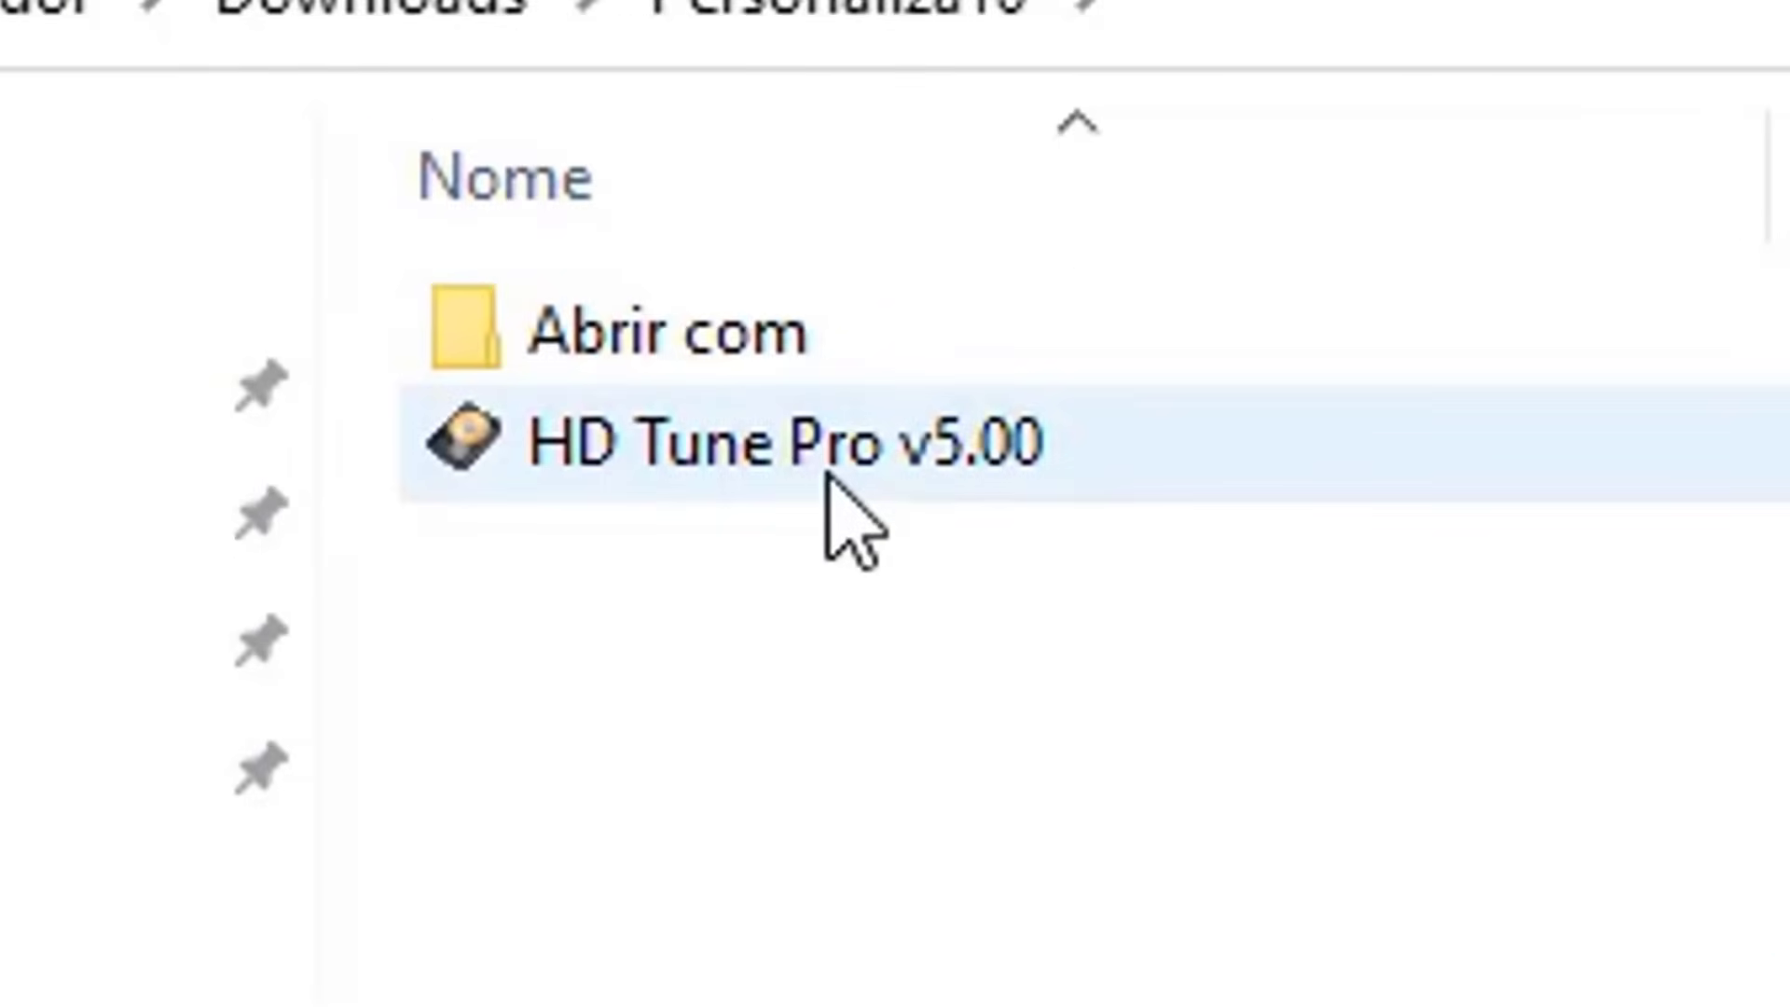
Launch HD Tune Pro v5.00, start an Error Scan of the hard disk, stop it and close the utility
{"action": "double_click", "coordinate": [829, 477]}
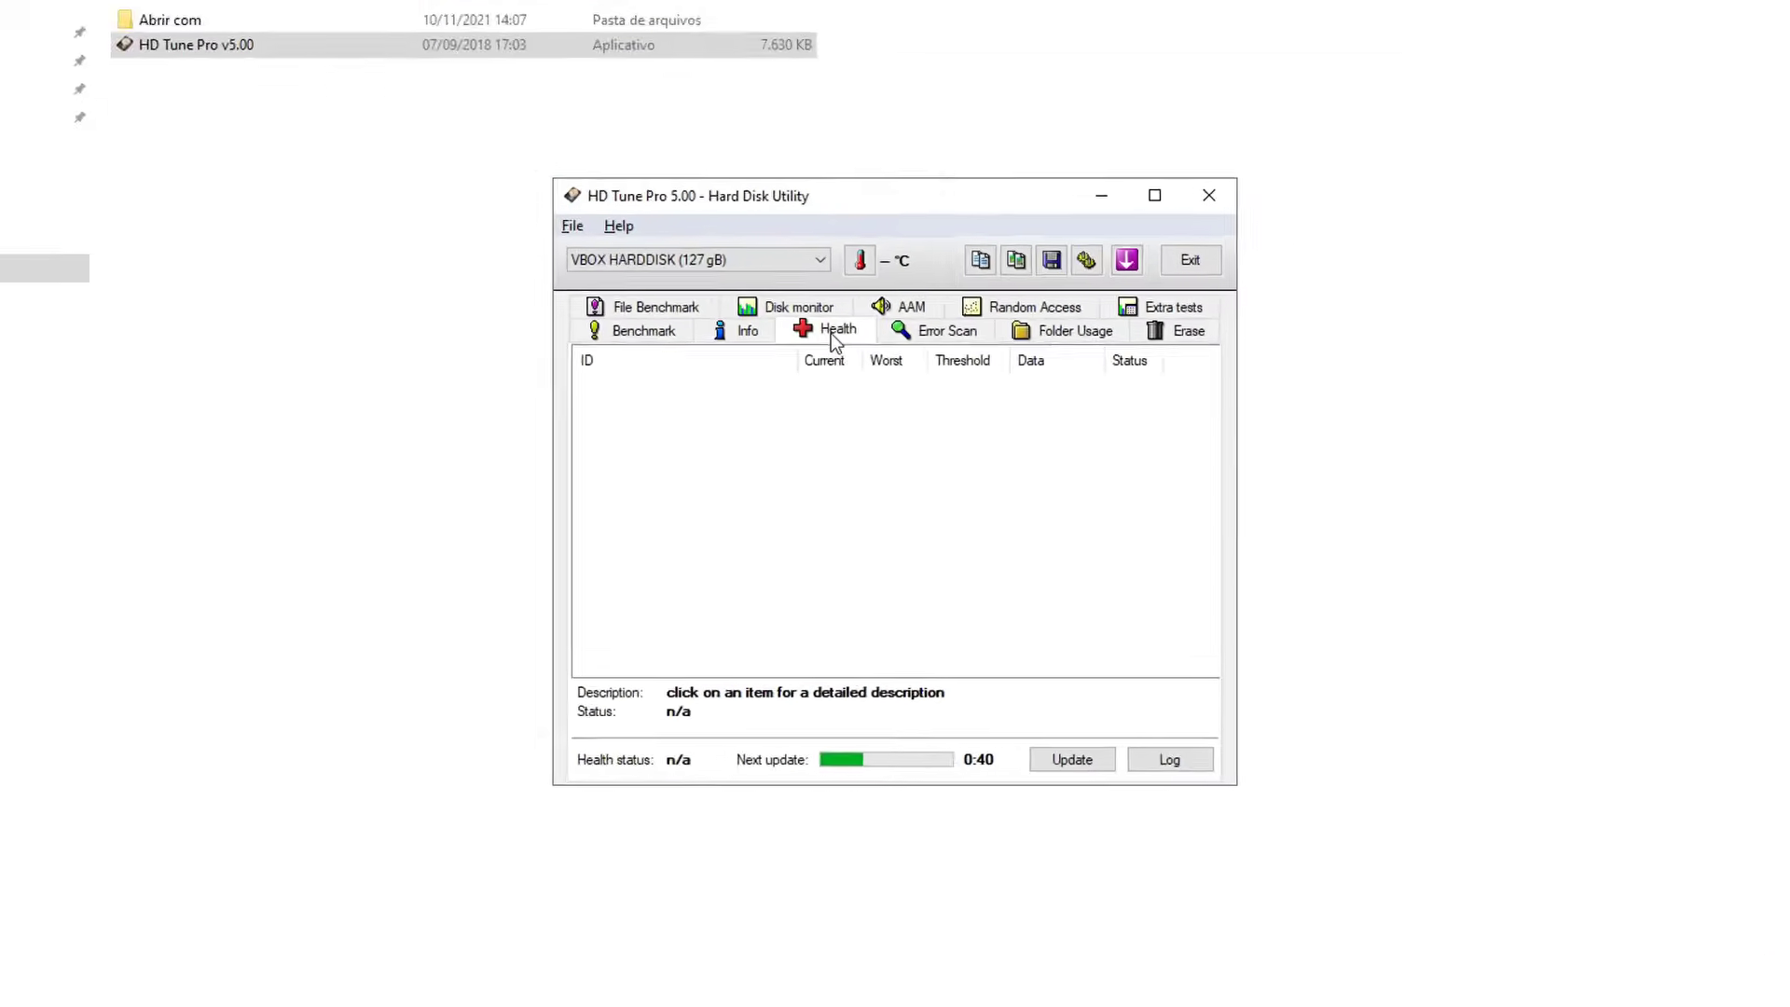
{"action": "left_click", "coordinate": [931, 240]}
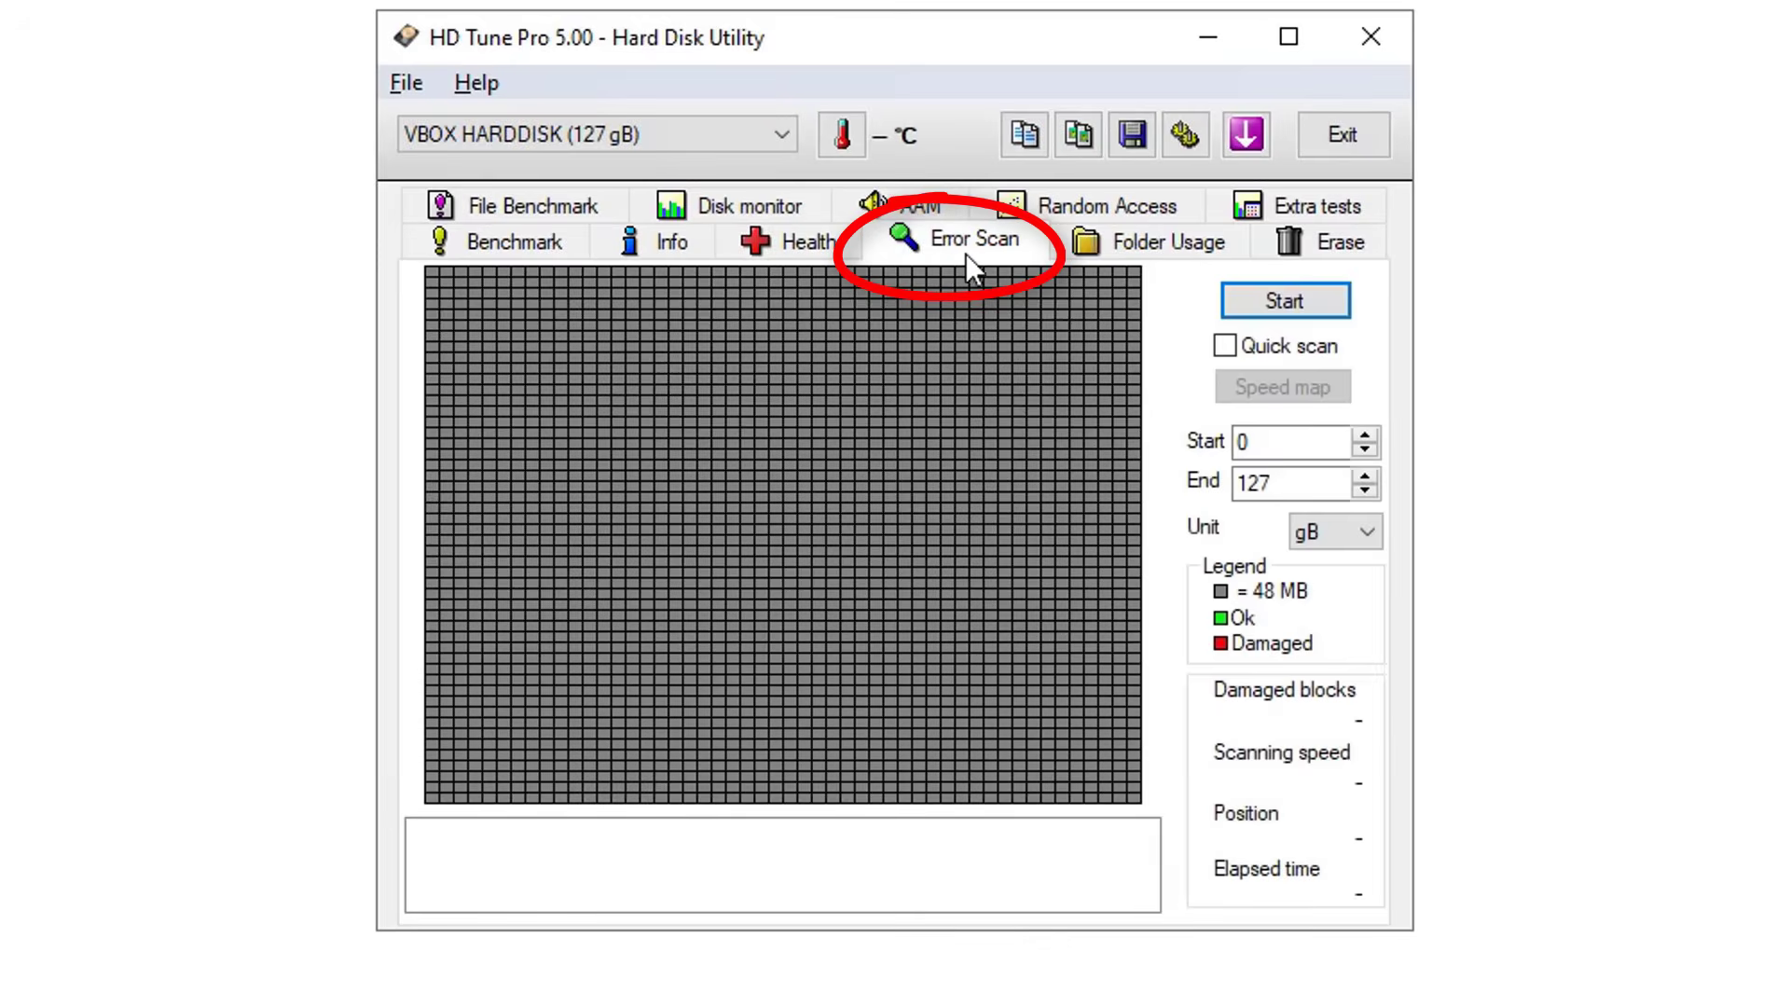
{"action": "left_click", "coordinate": [1283, 300]}
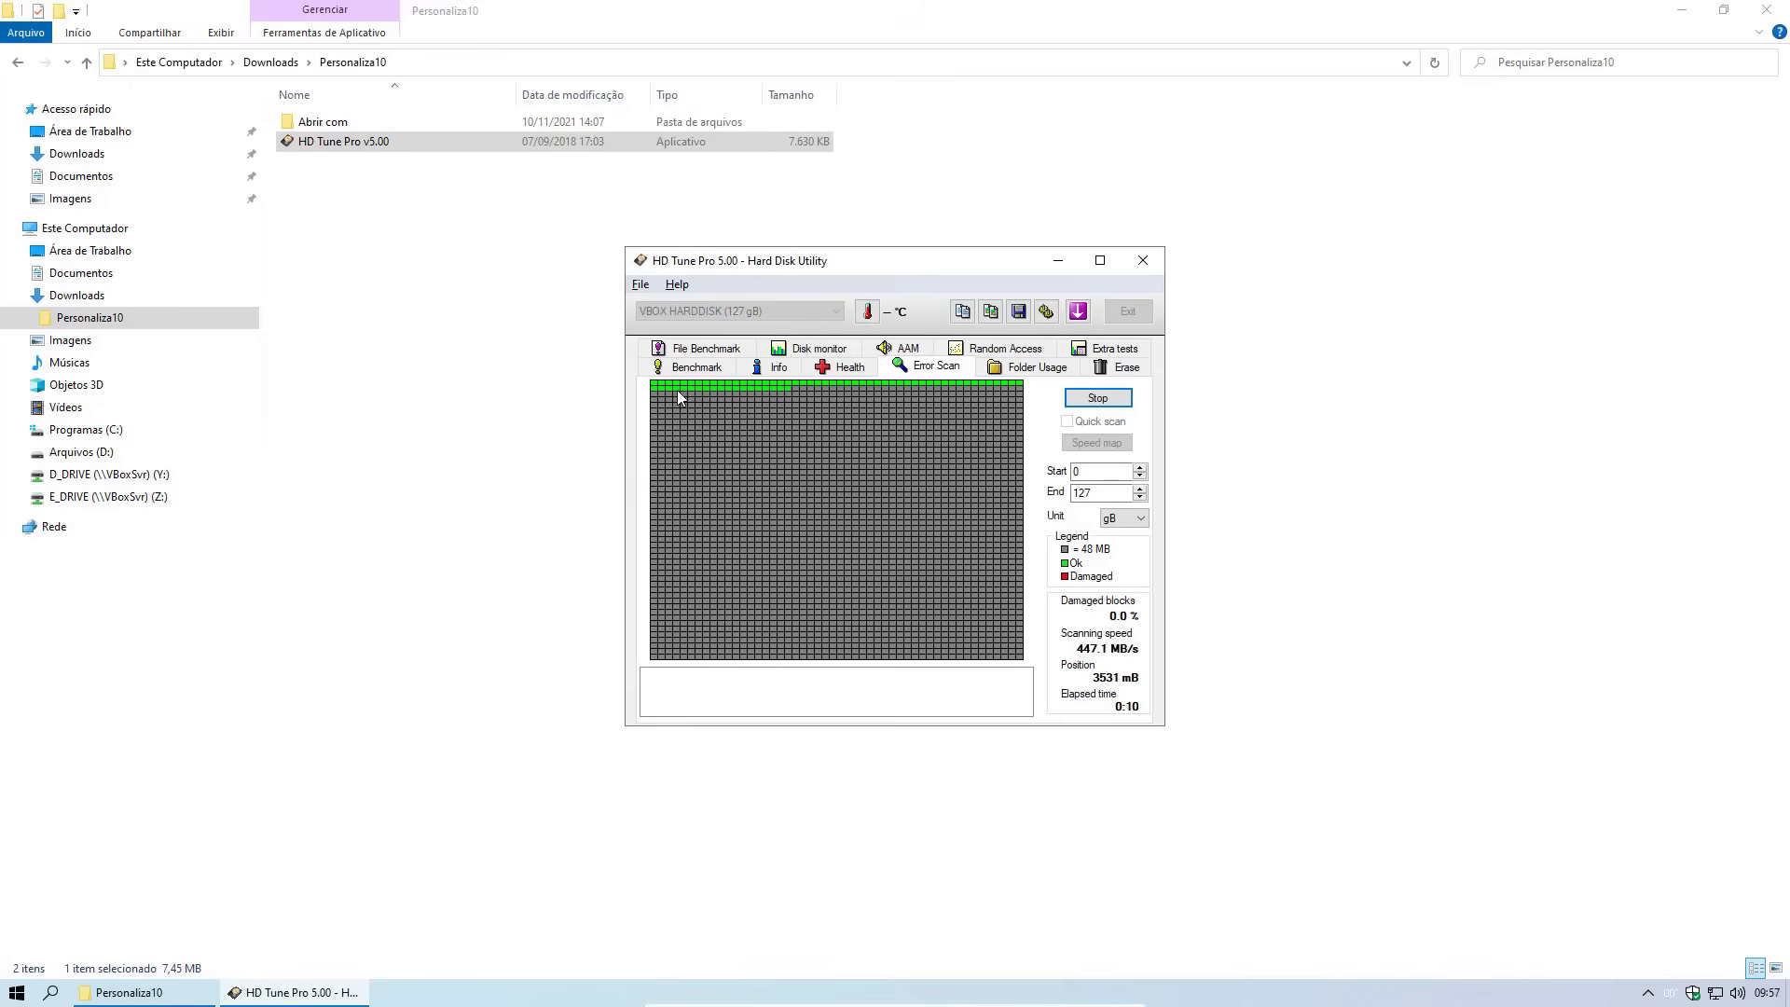
{"action": "key", "text": "Return"}
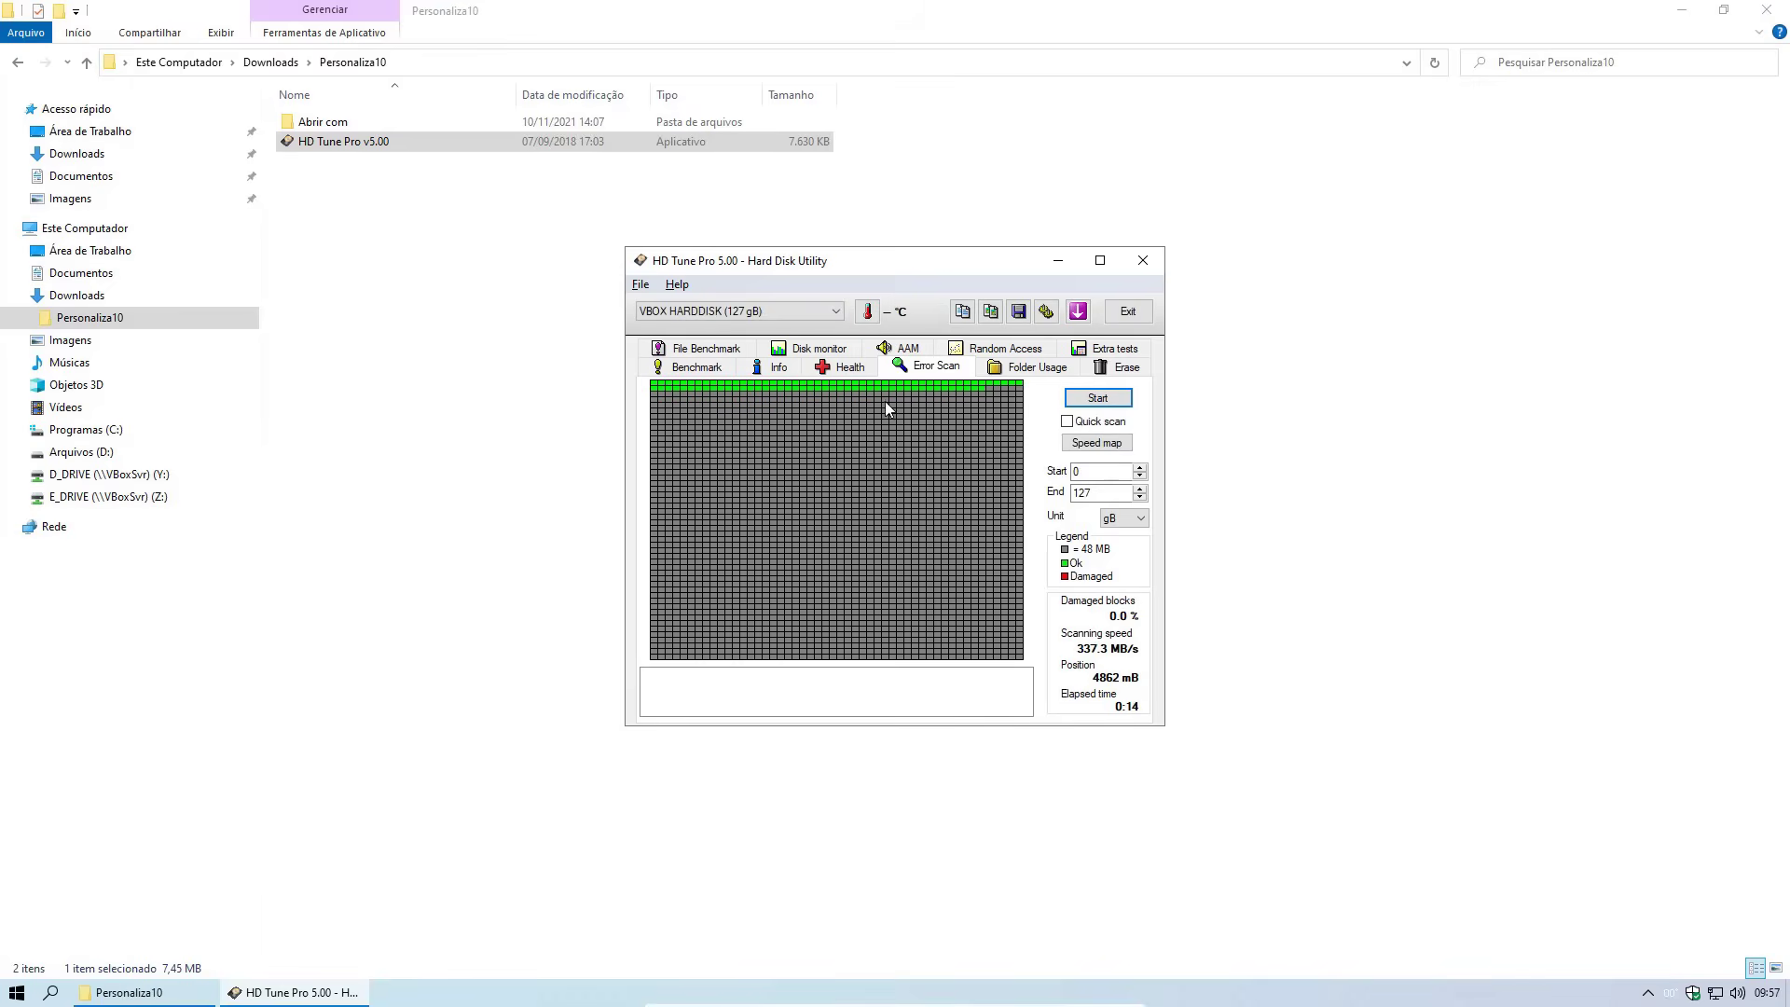
{"action": "left_click", "coordinate": [1145, 262]}
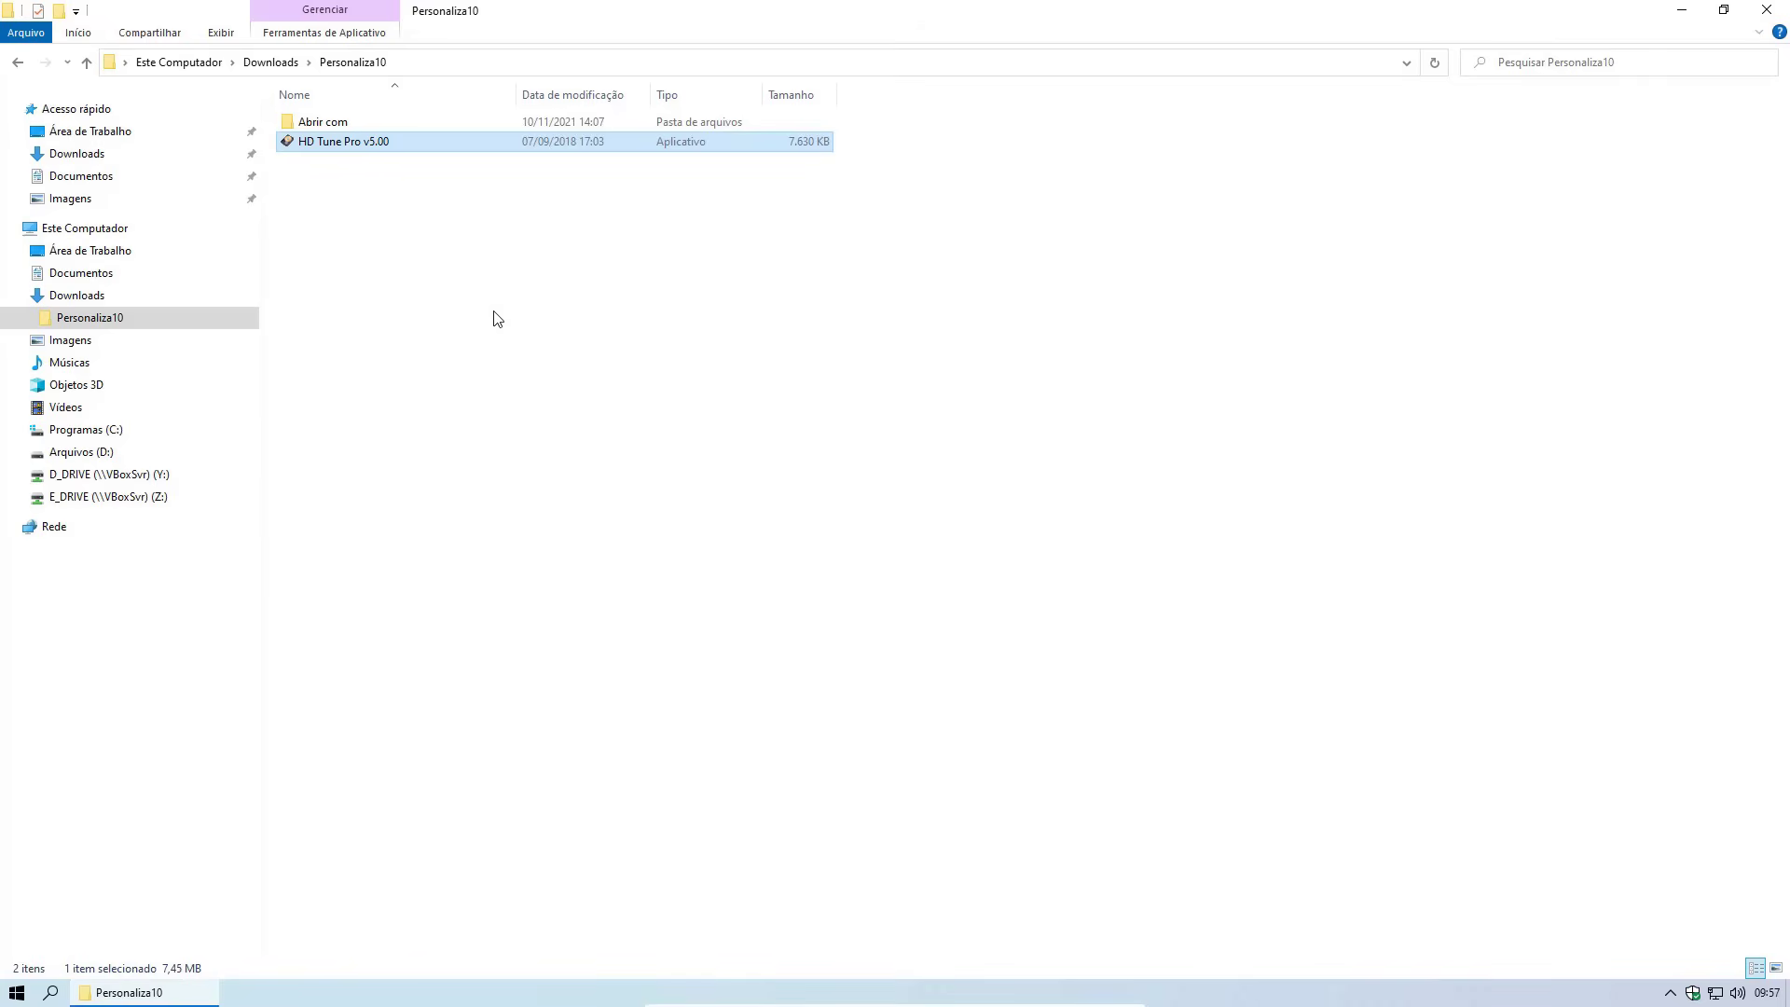
Delete HD Tune Pro v5.00 from Personaliza10 and open the Abrir com folder
{"action": "left_click_drag", "start_coordinate": [475, 325], "coordinate": [1056, 710]}
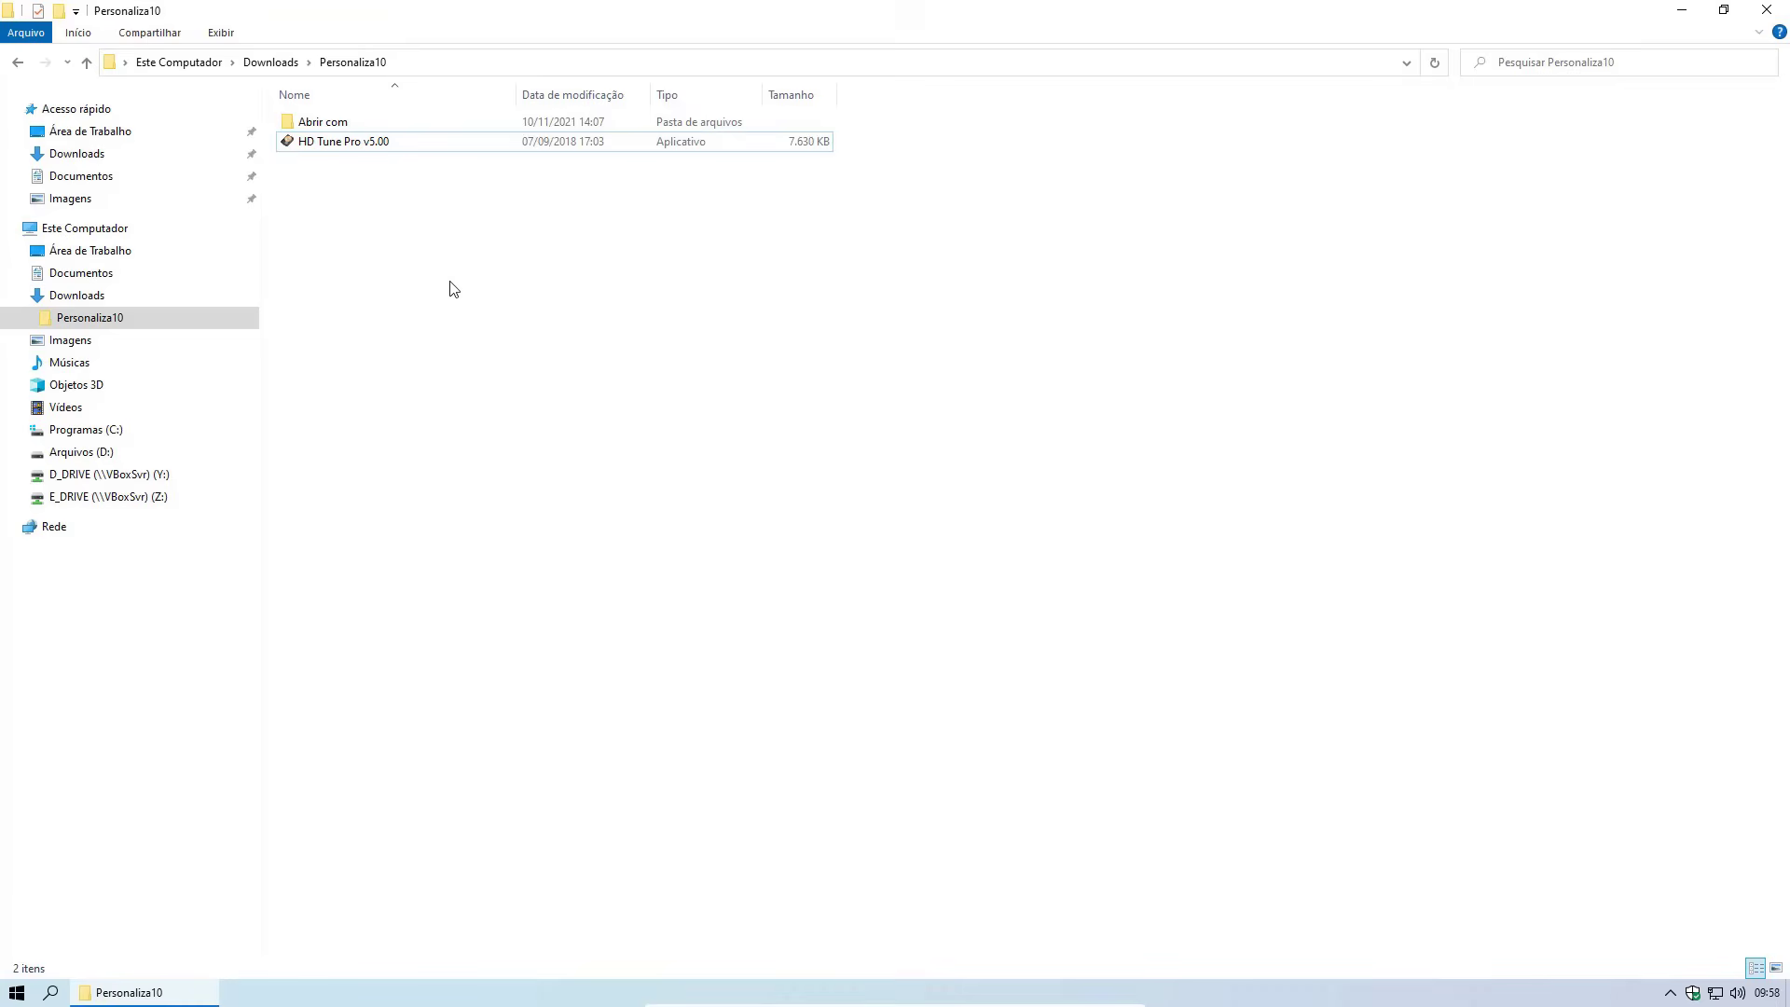
{"action": "right_click", "coordinate": [341, 147]}
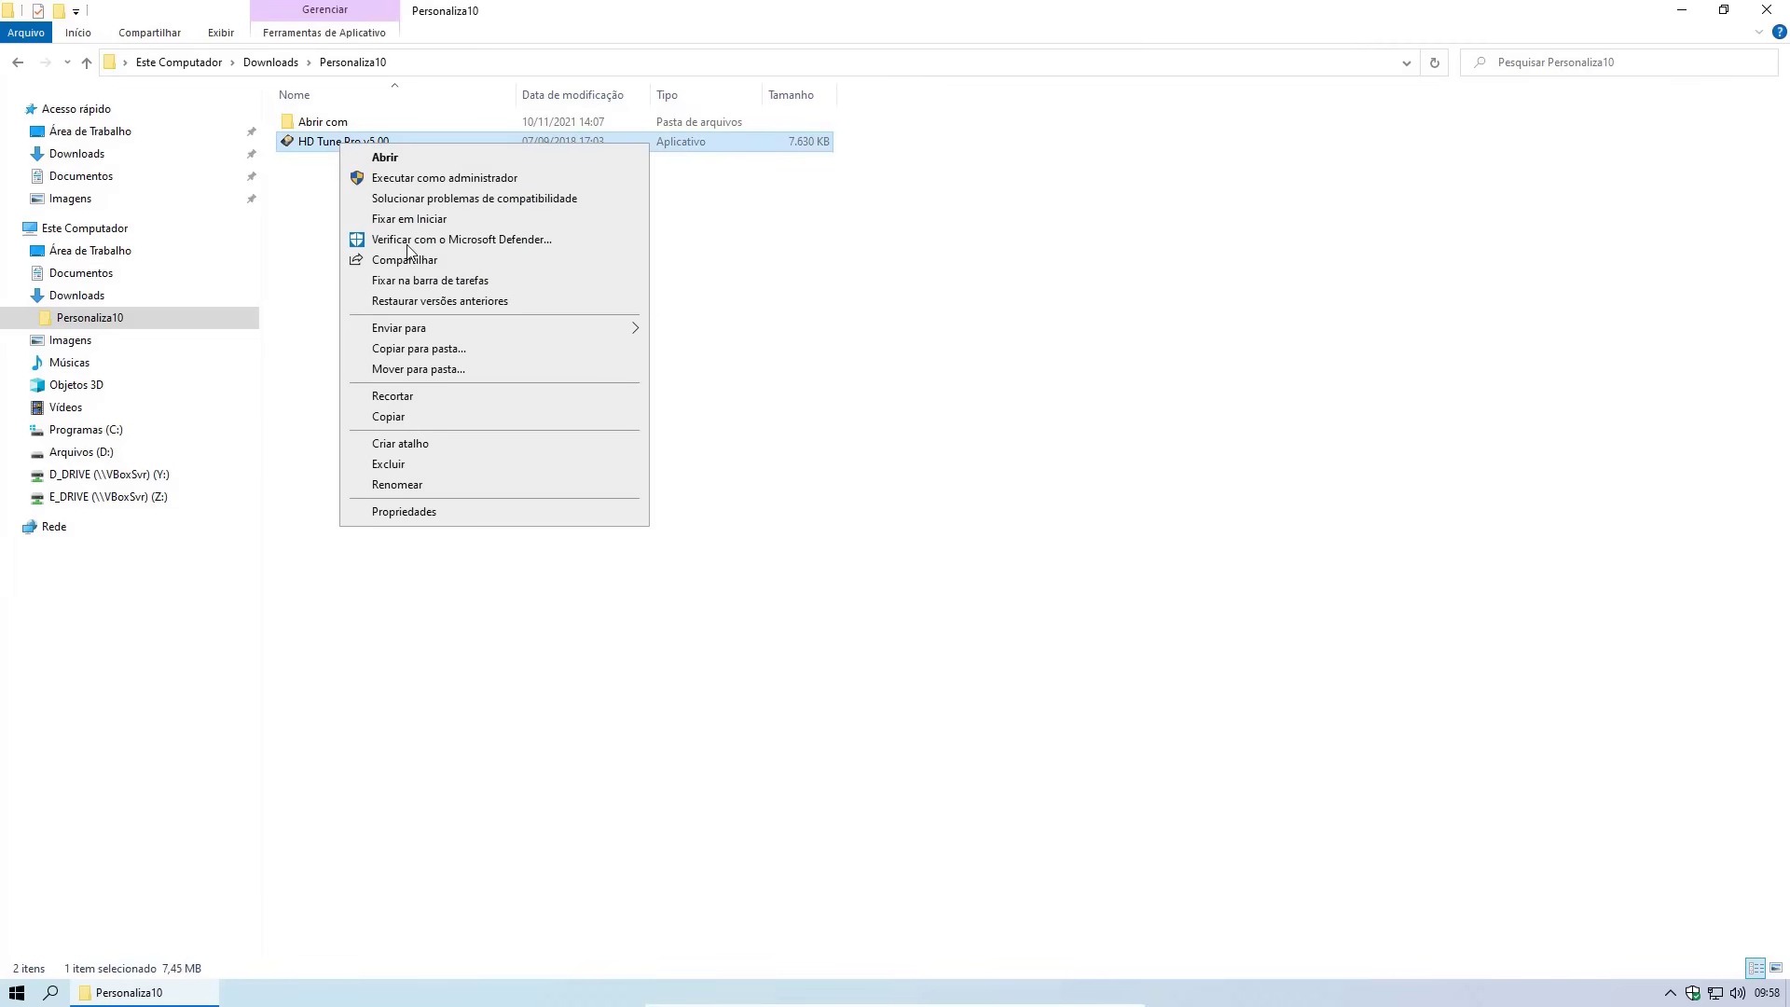
{"action": "left_click", "coordinate": [388, 463]}
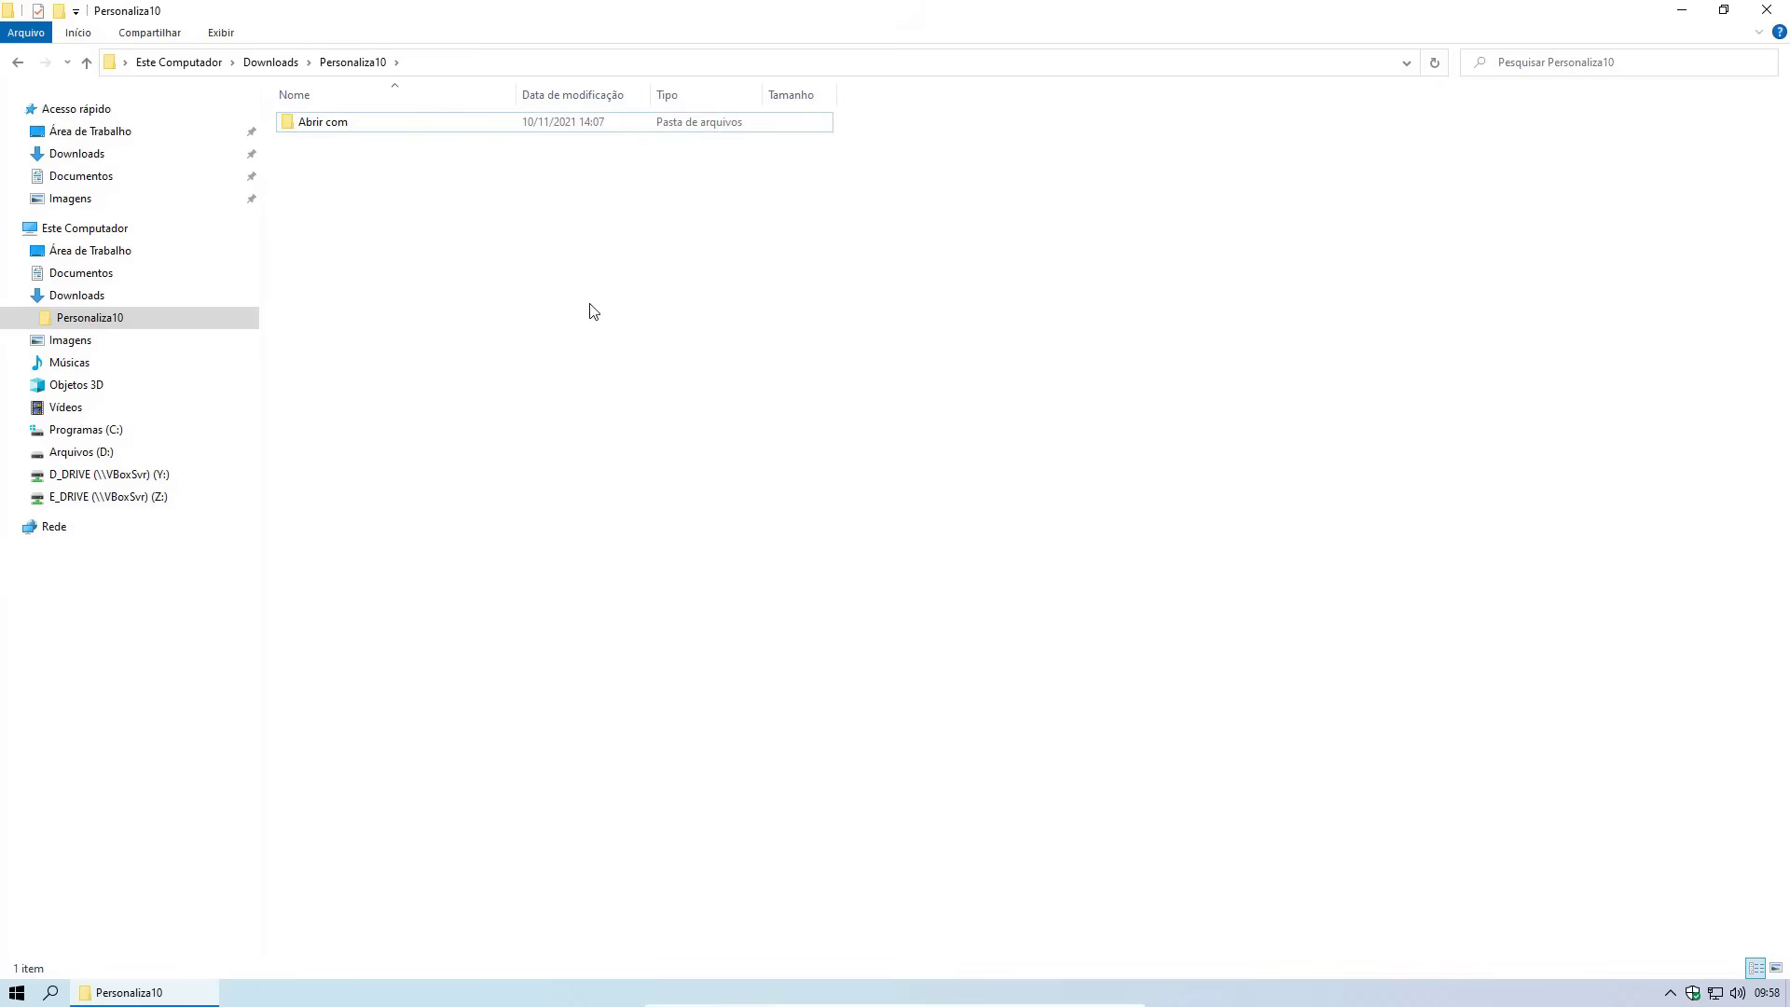
{"action": "double_click", "coordinate": [333, 128]}
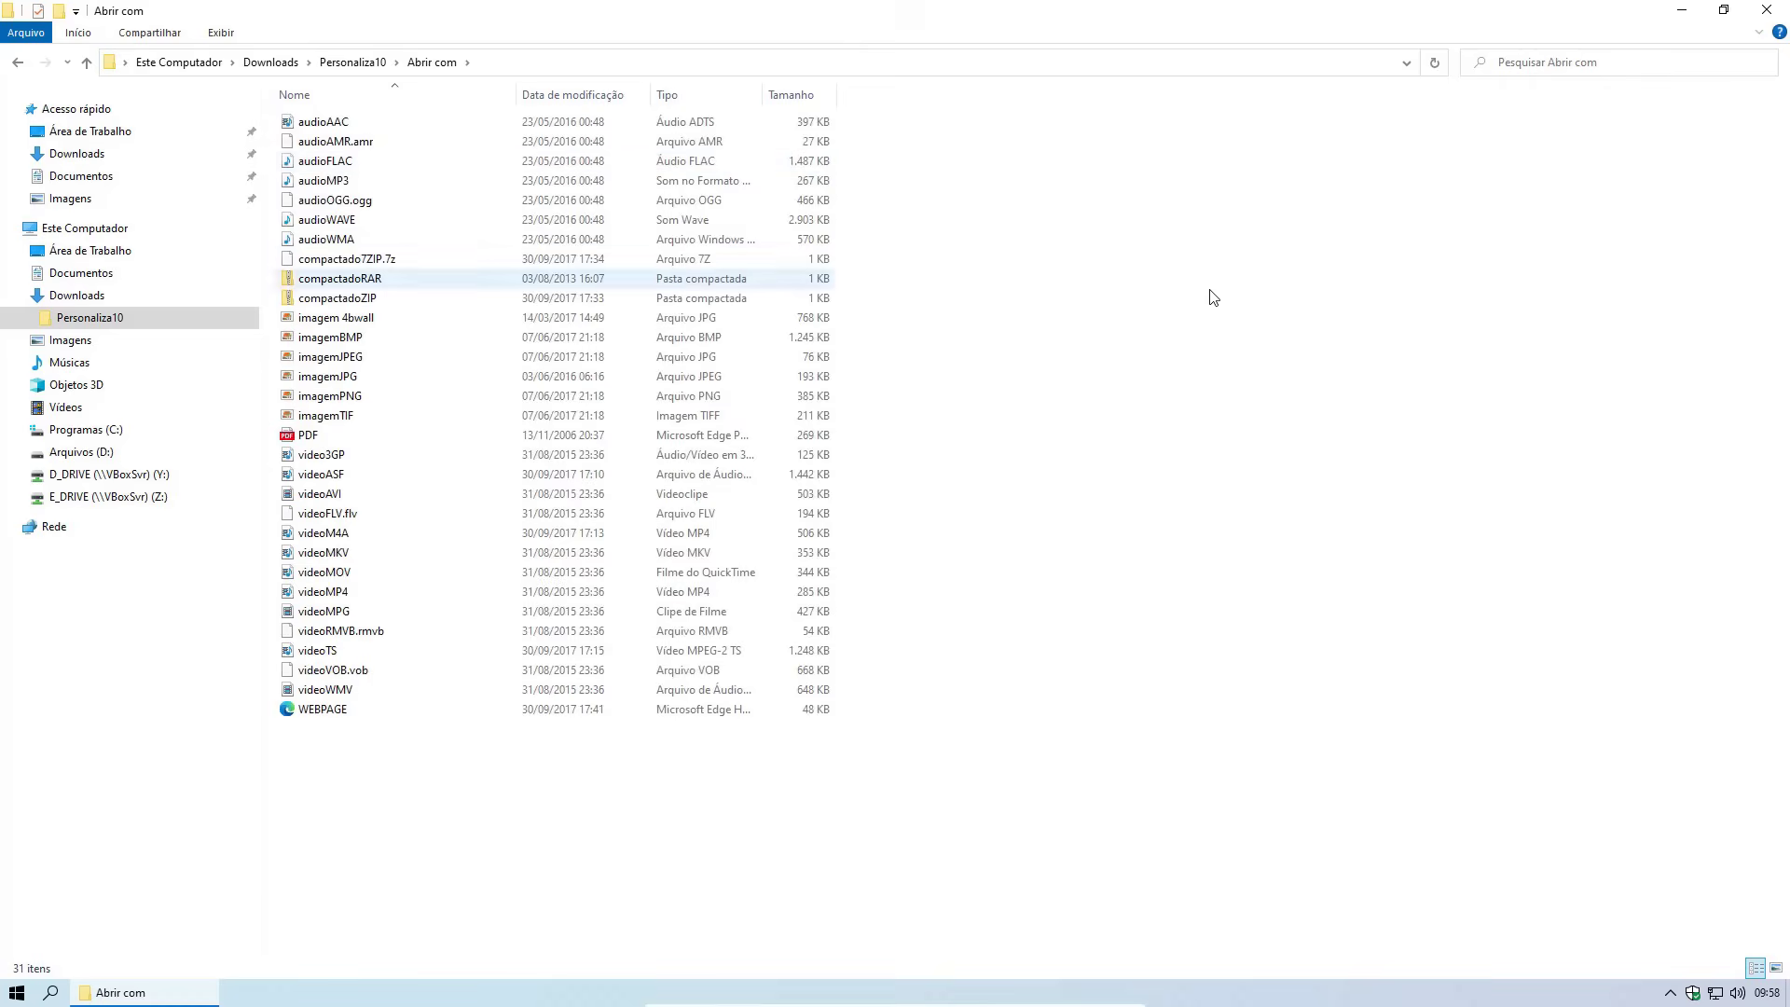
{"action": "key", "text": "super+d"}
{"action": "double_click", "coordinate": [34, 224]}
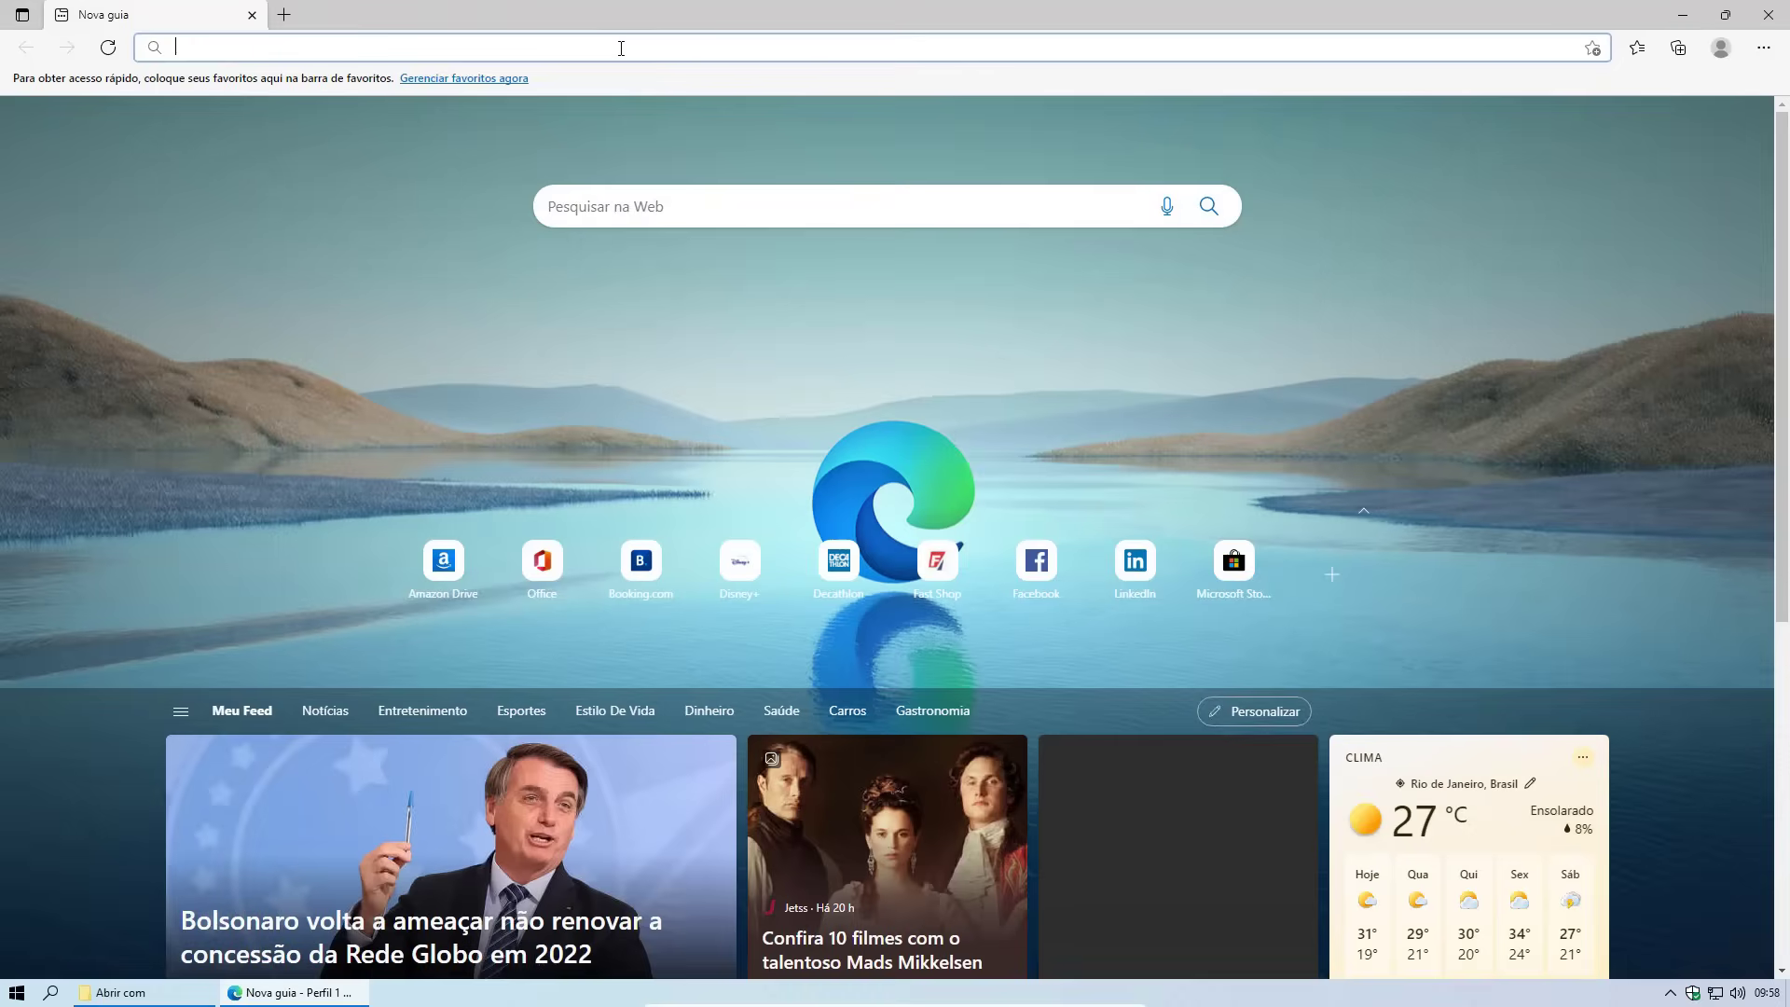
{"action": "type", "text": "www.google.com.br/?gws_rd=ssl"}
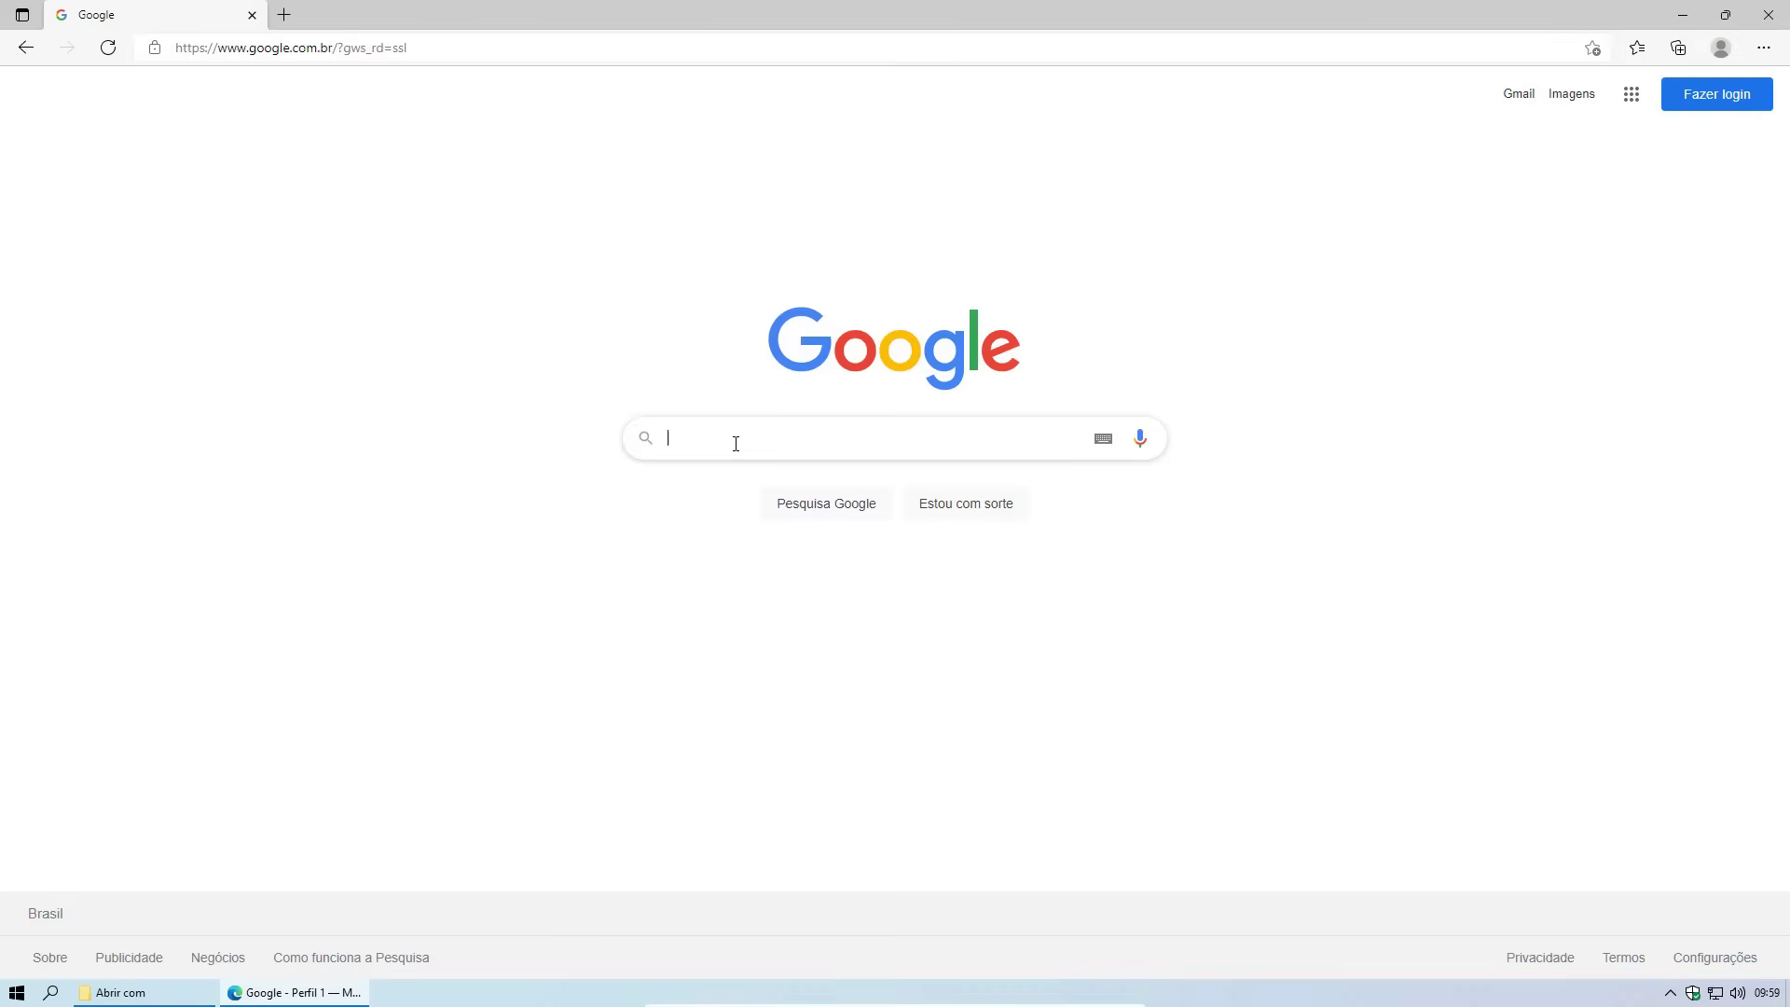
{"action": "type", "text": "klm mega"}
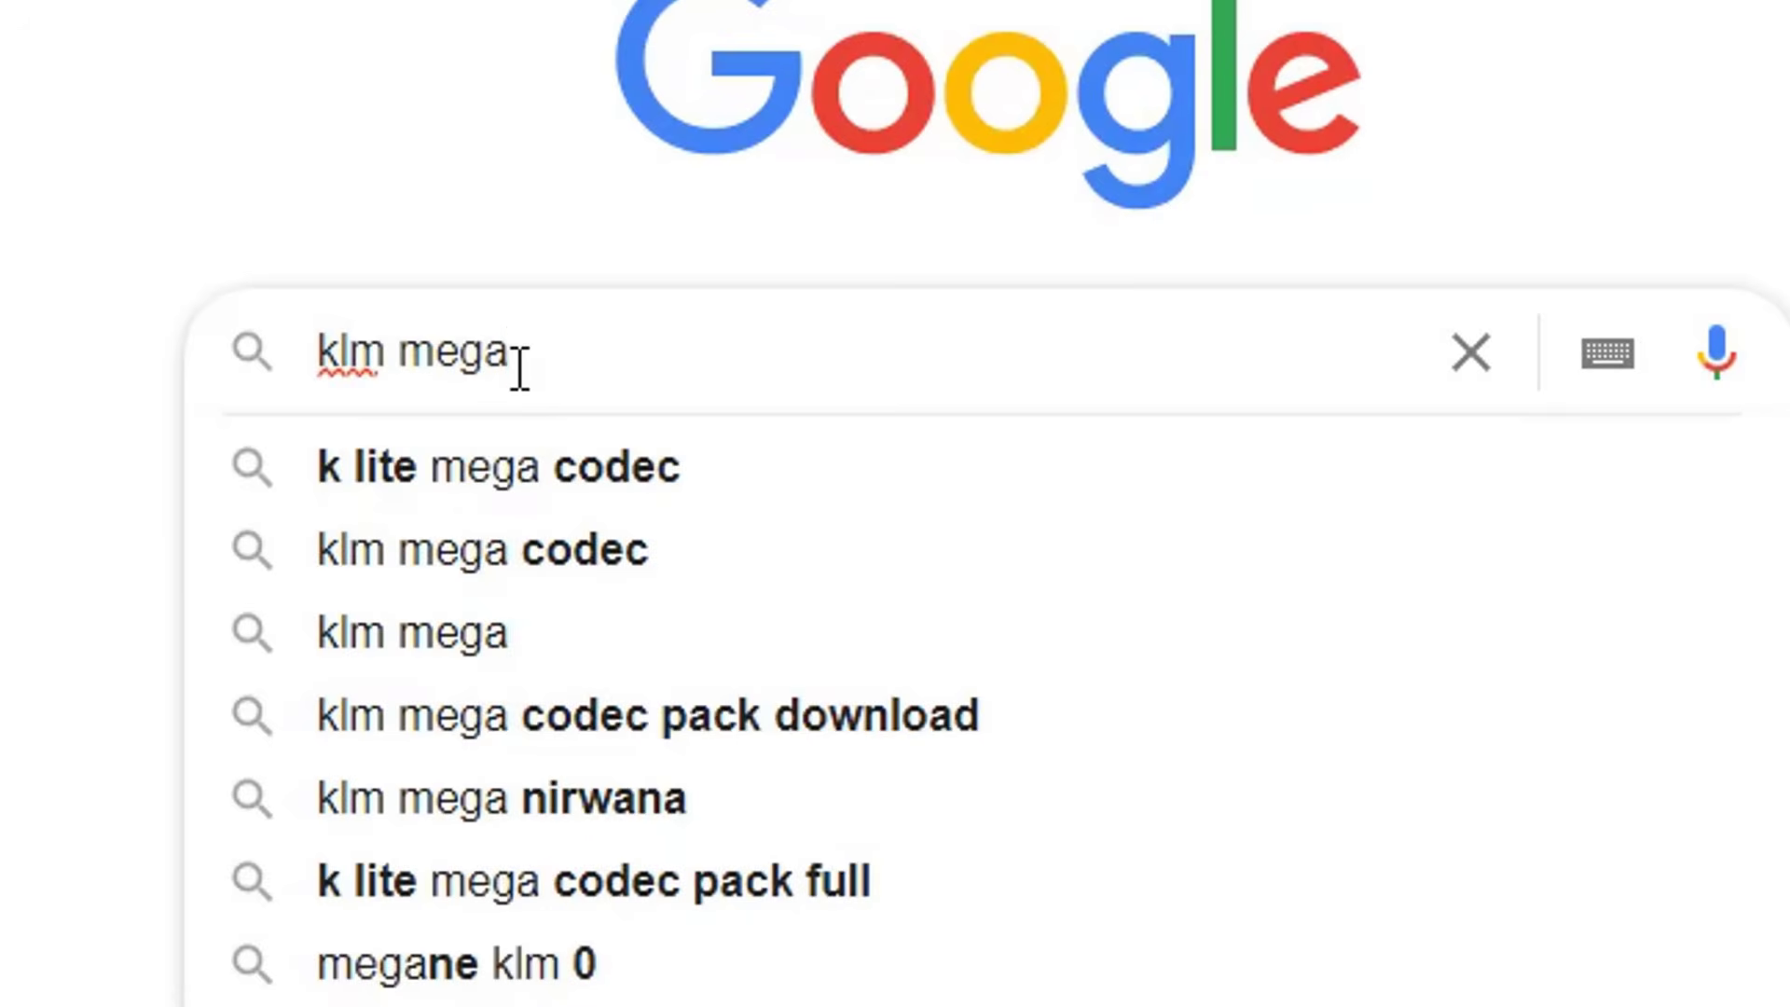
{"action": "left_click", "coordinate": [373, 549]}
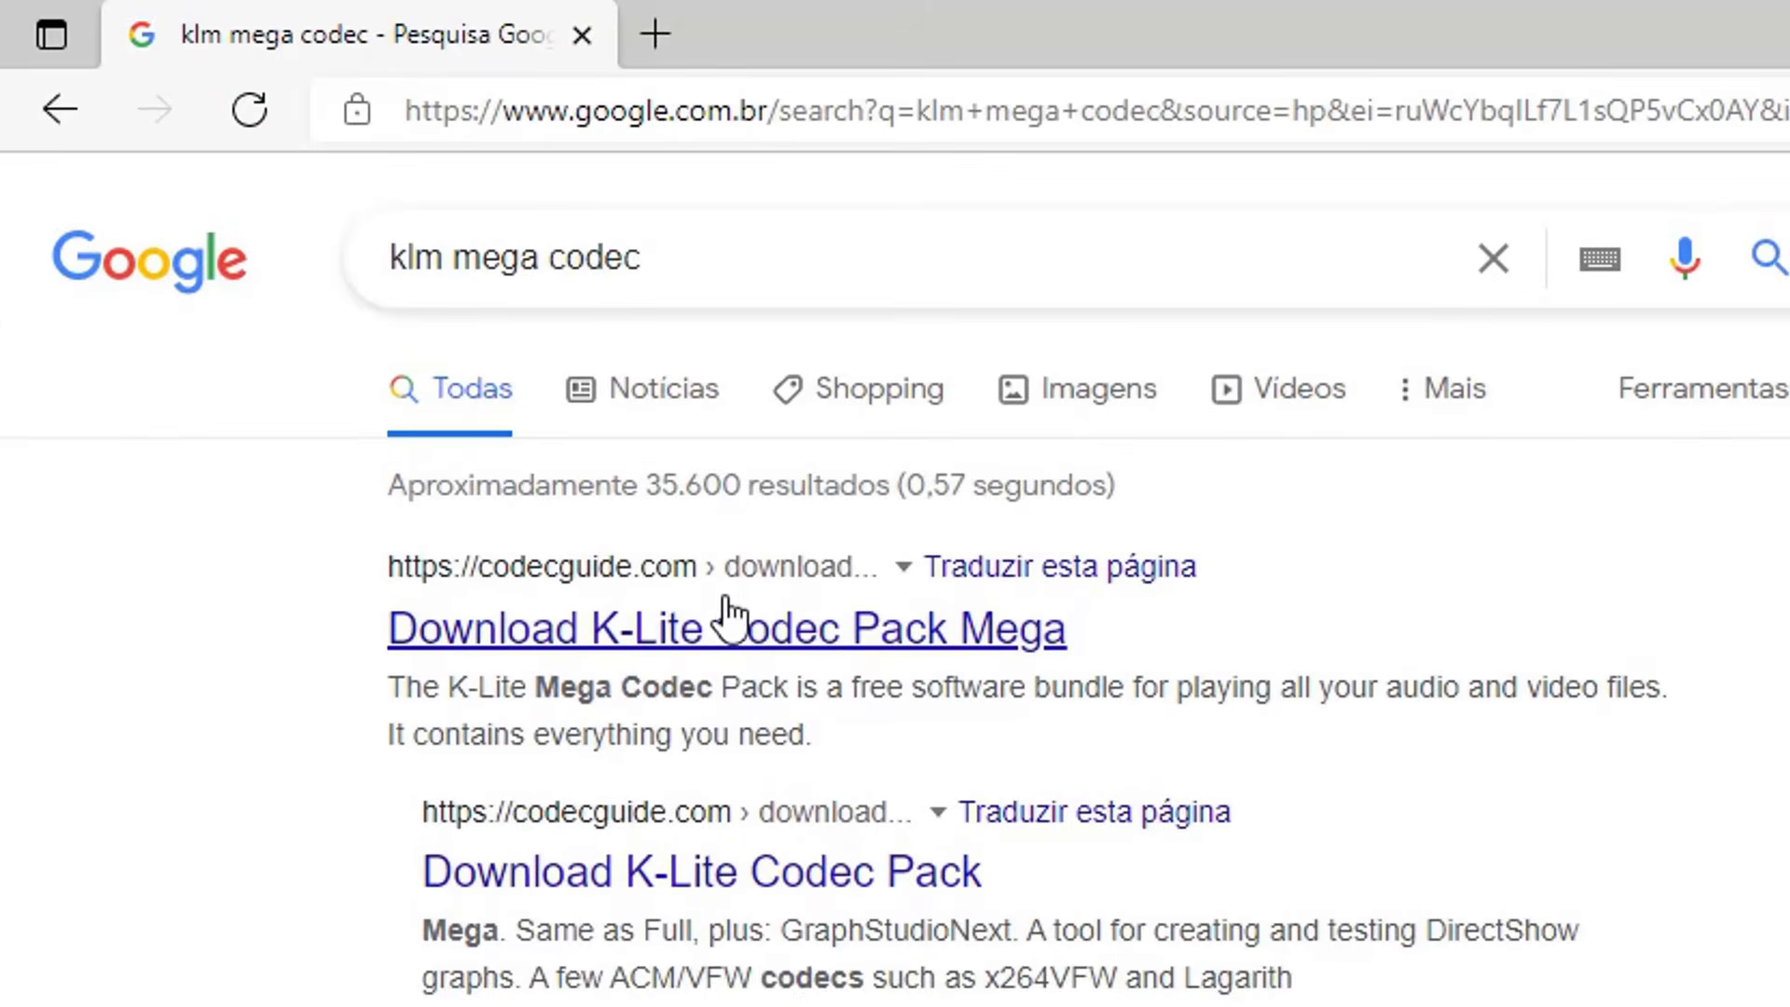
Open the codecguide.com page for K-Lite Codec Pack Mega and download the installer from Server 1
{"action": "scroll", "coordinate": [620, 568], "scroll_direction": "down", "scroll_amount": 10}
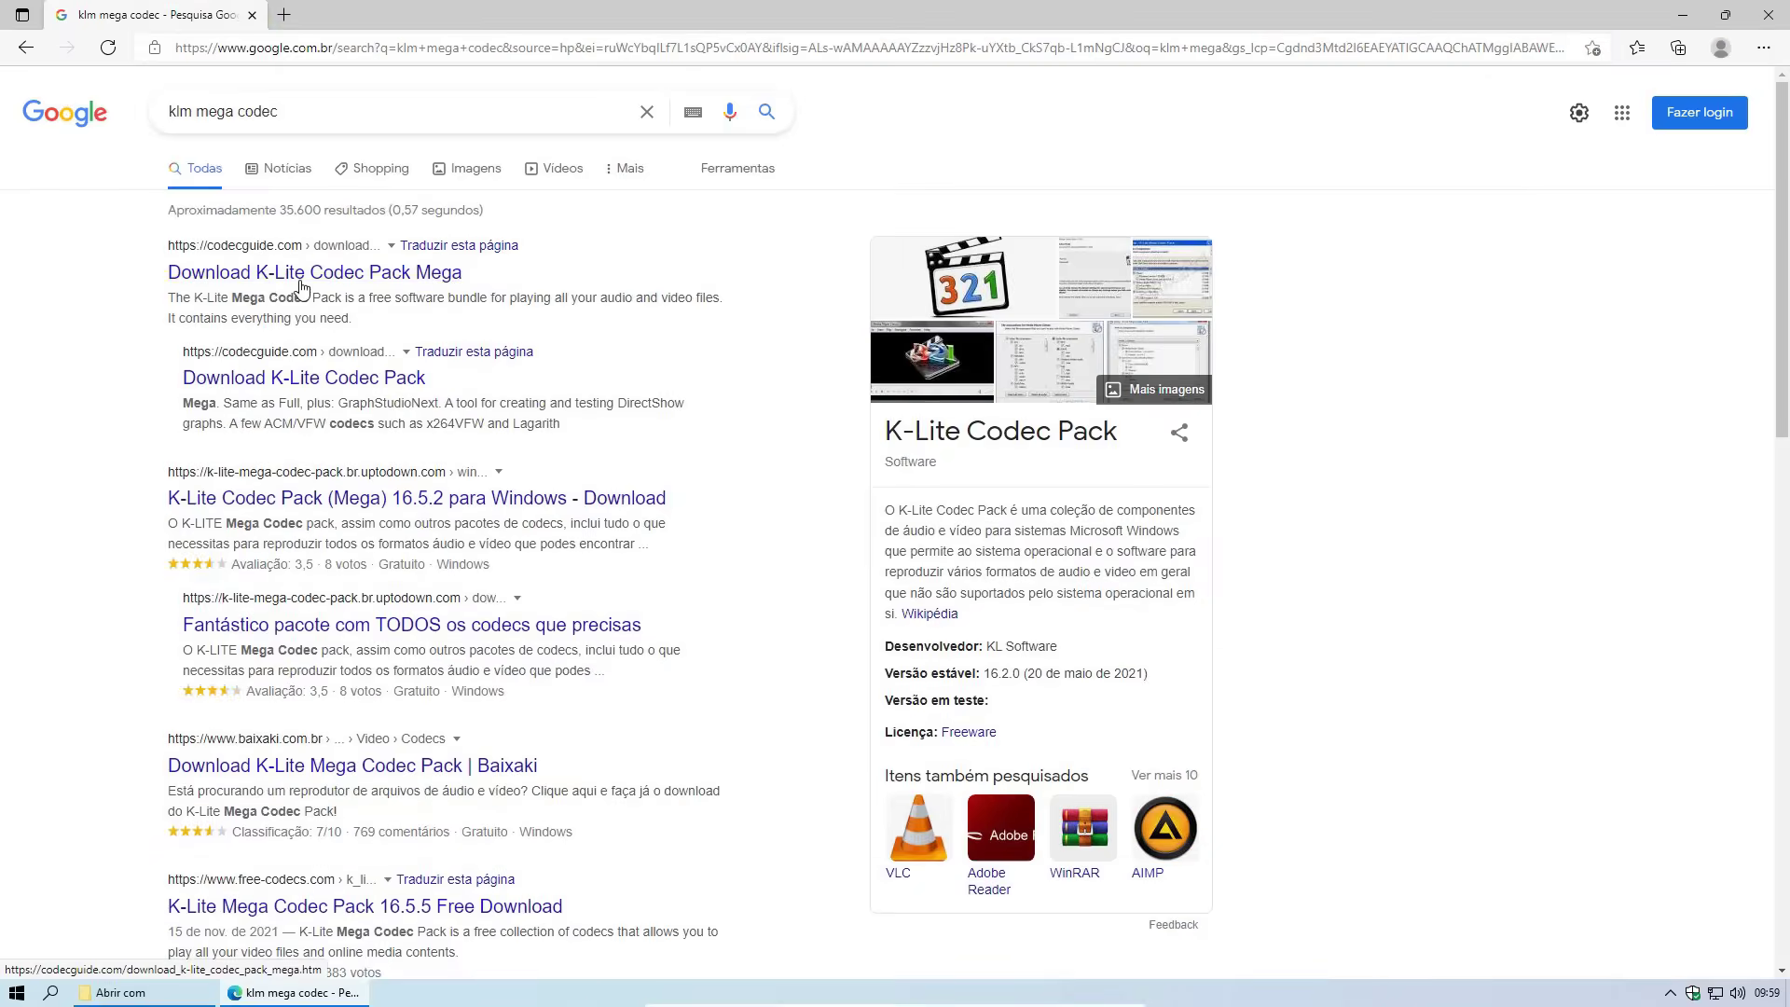
{"action": "left_click", "coordinate": [301, 272]}
{"action": "scroll", "coordinate": [1271, 531], "scroll_direction": "up", "scroll_amount": 6}
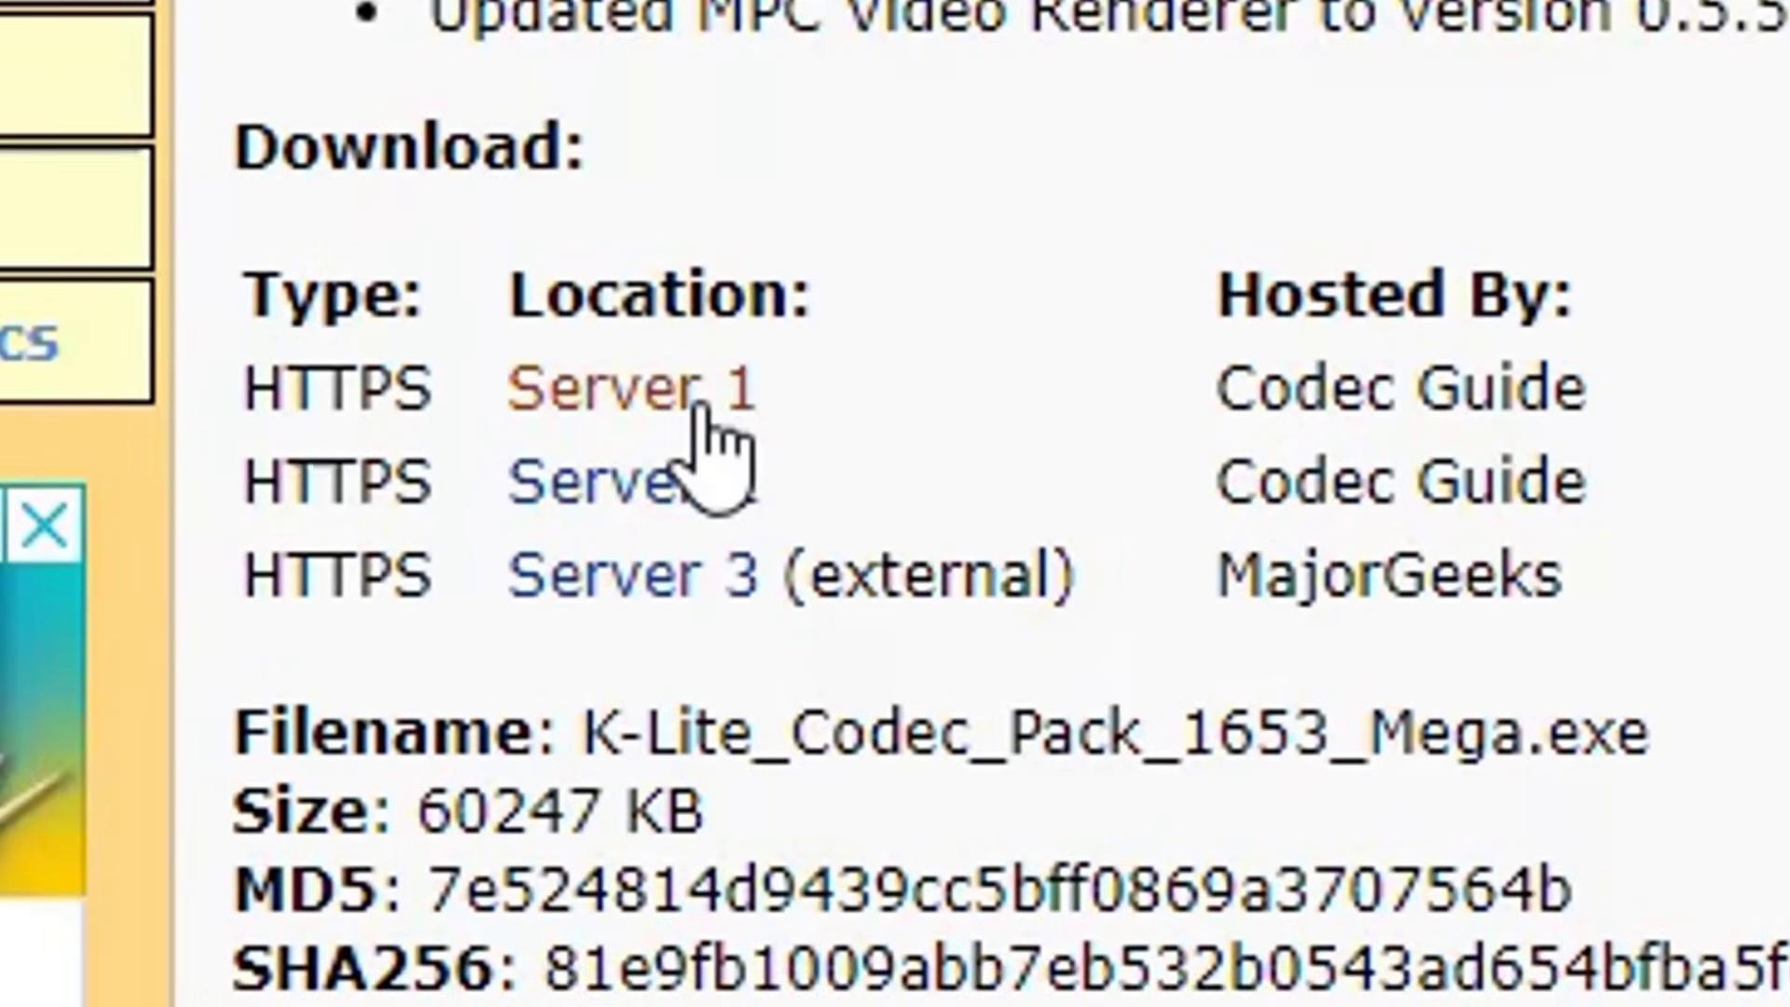
{"action": "left_click", "coordinate": [701, 401]}
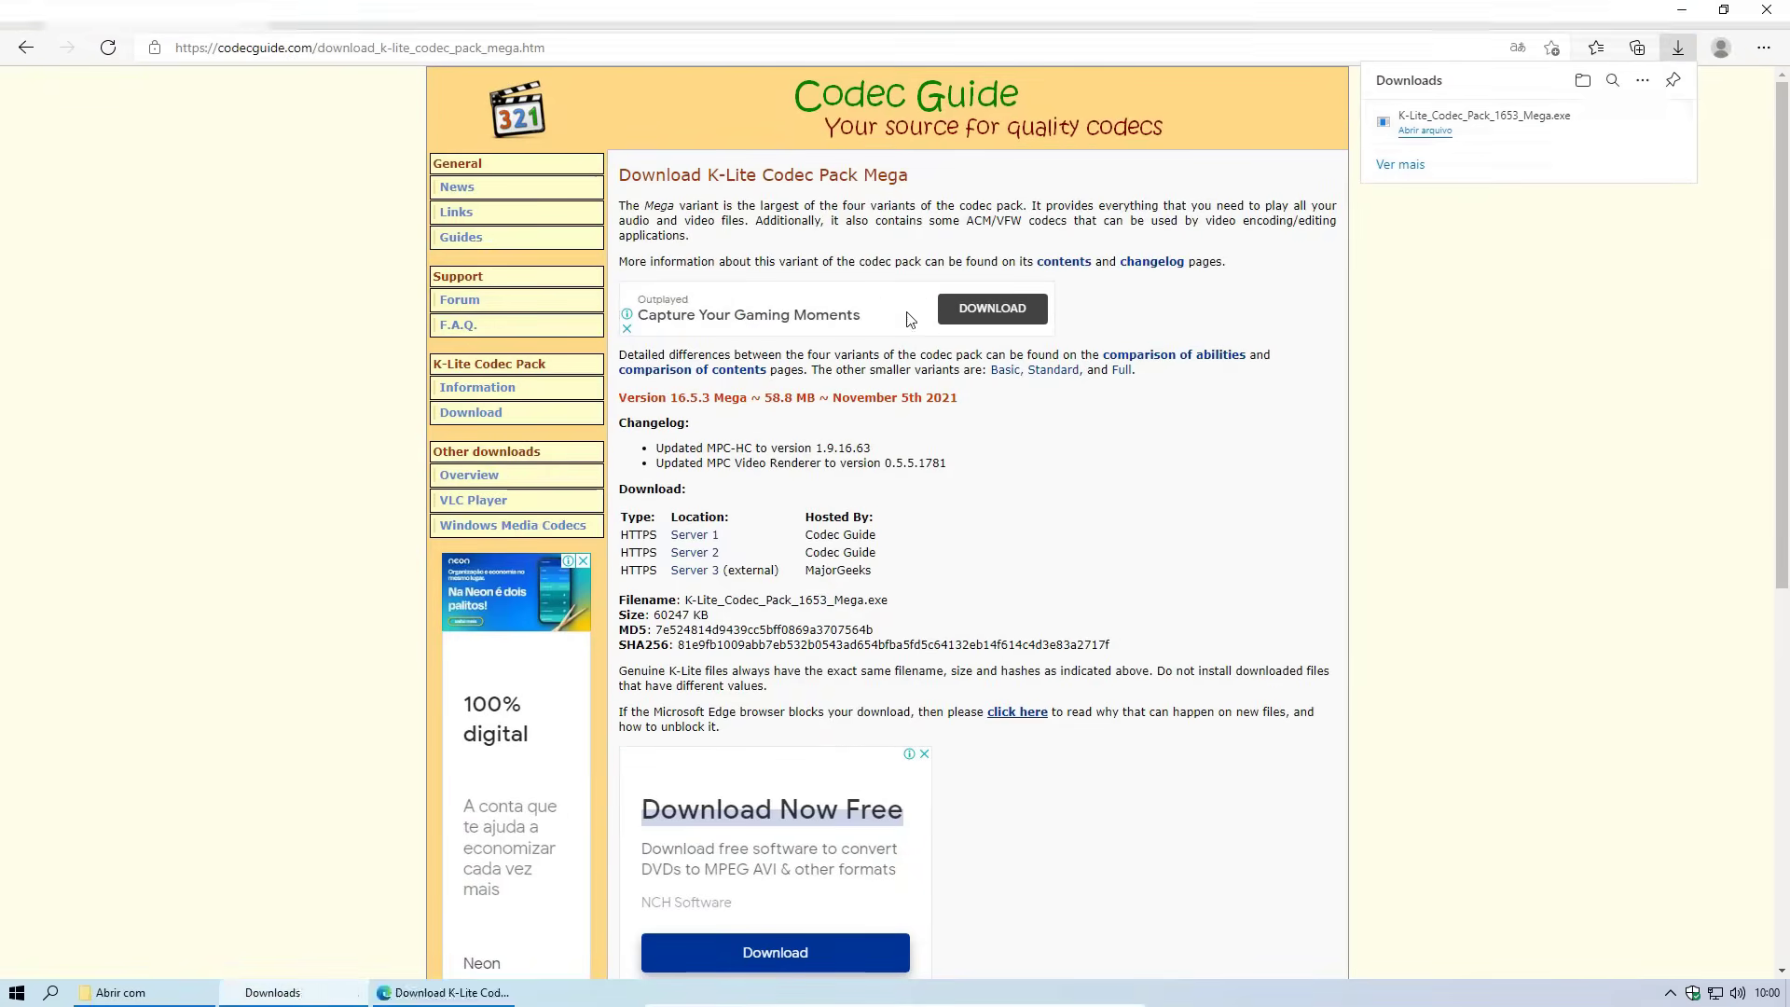
Run K-Lite_Codec_Pack_1653_Mega and continue in Advanced mode with MPC-HC as video player and Essentials plus extras
{"action": "left_click", "coordinate": [1615, 121]}
{"action": "double_click", "coordinate": [373, 97]}
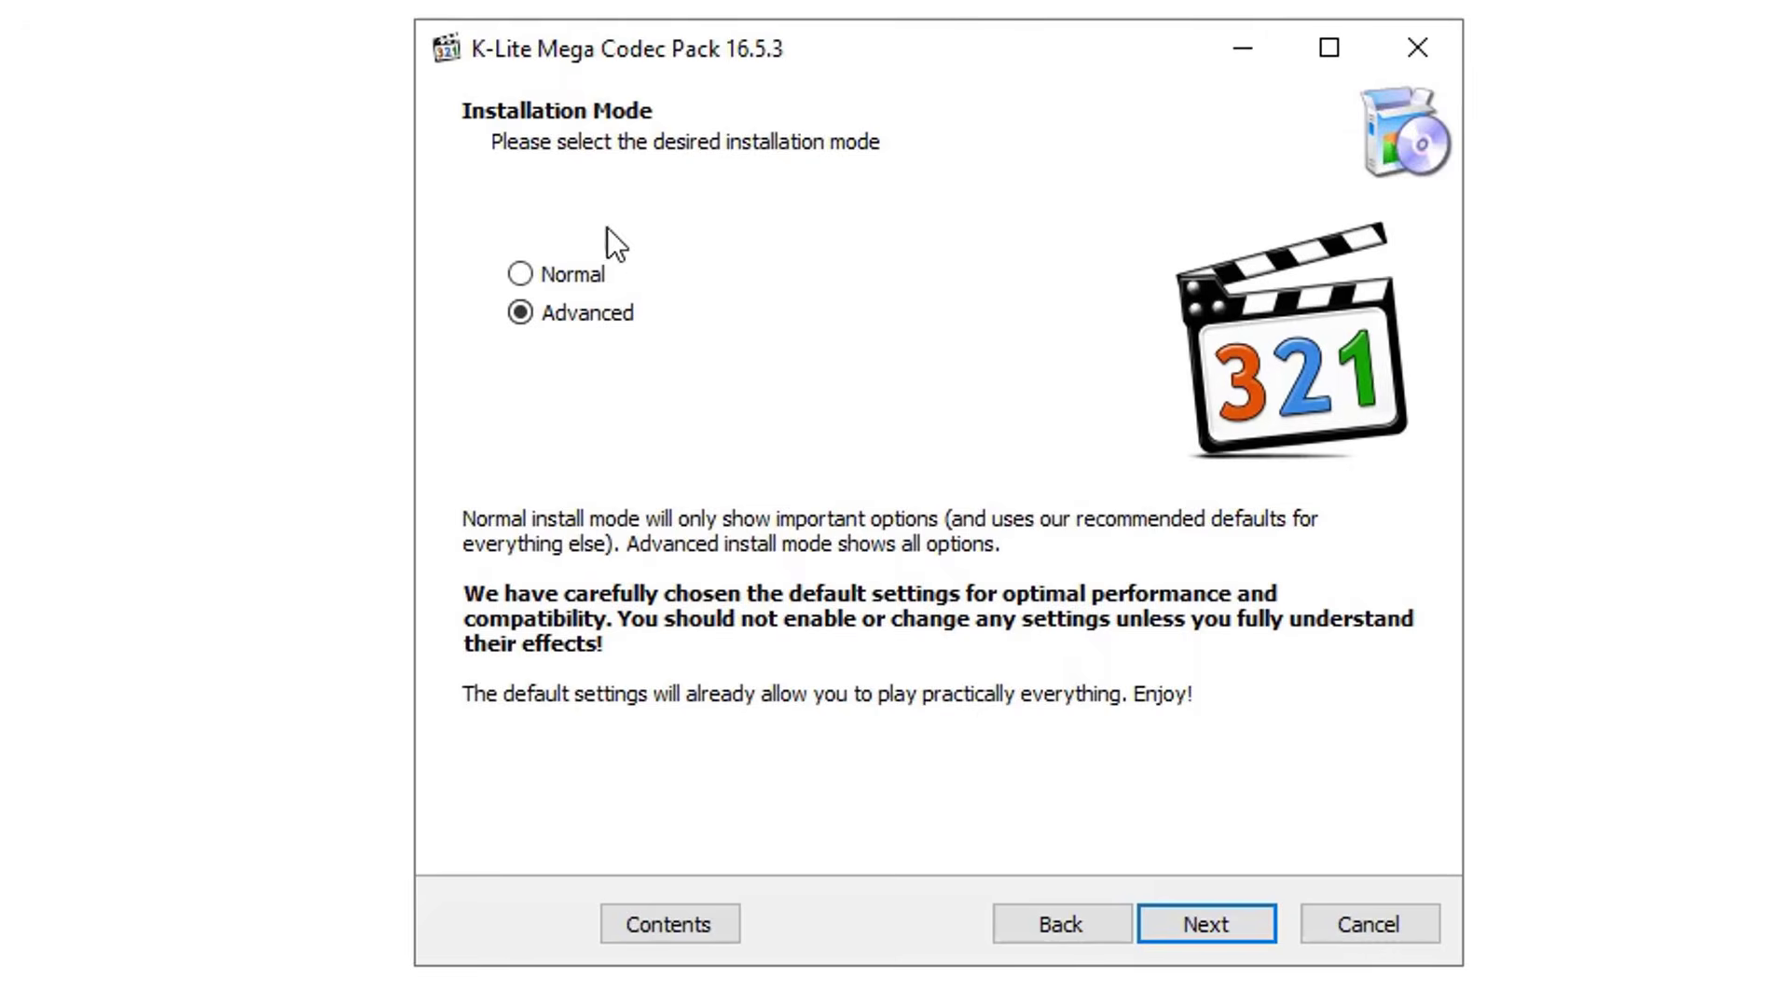
{"action": "left_click", "coordinate": [1203, 928]}
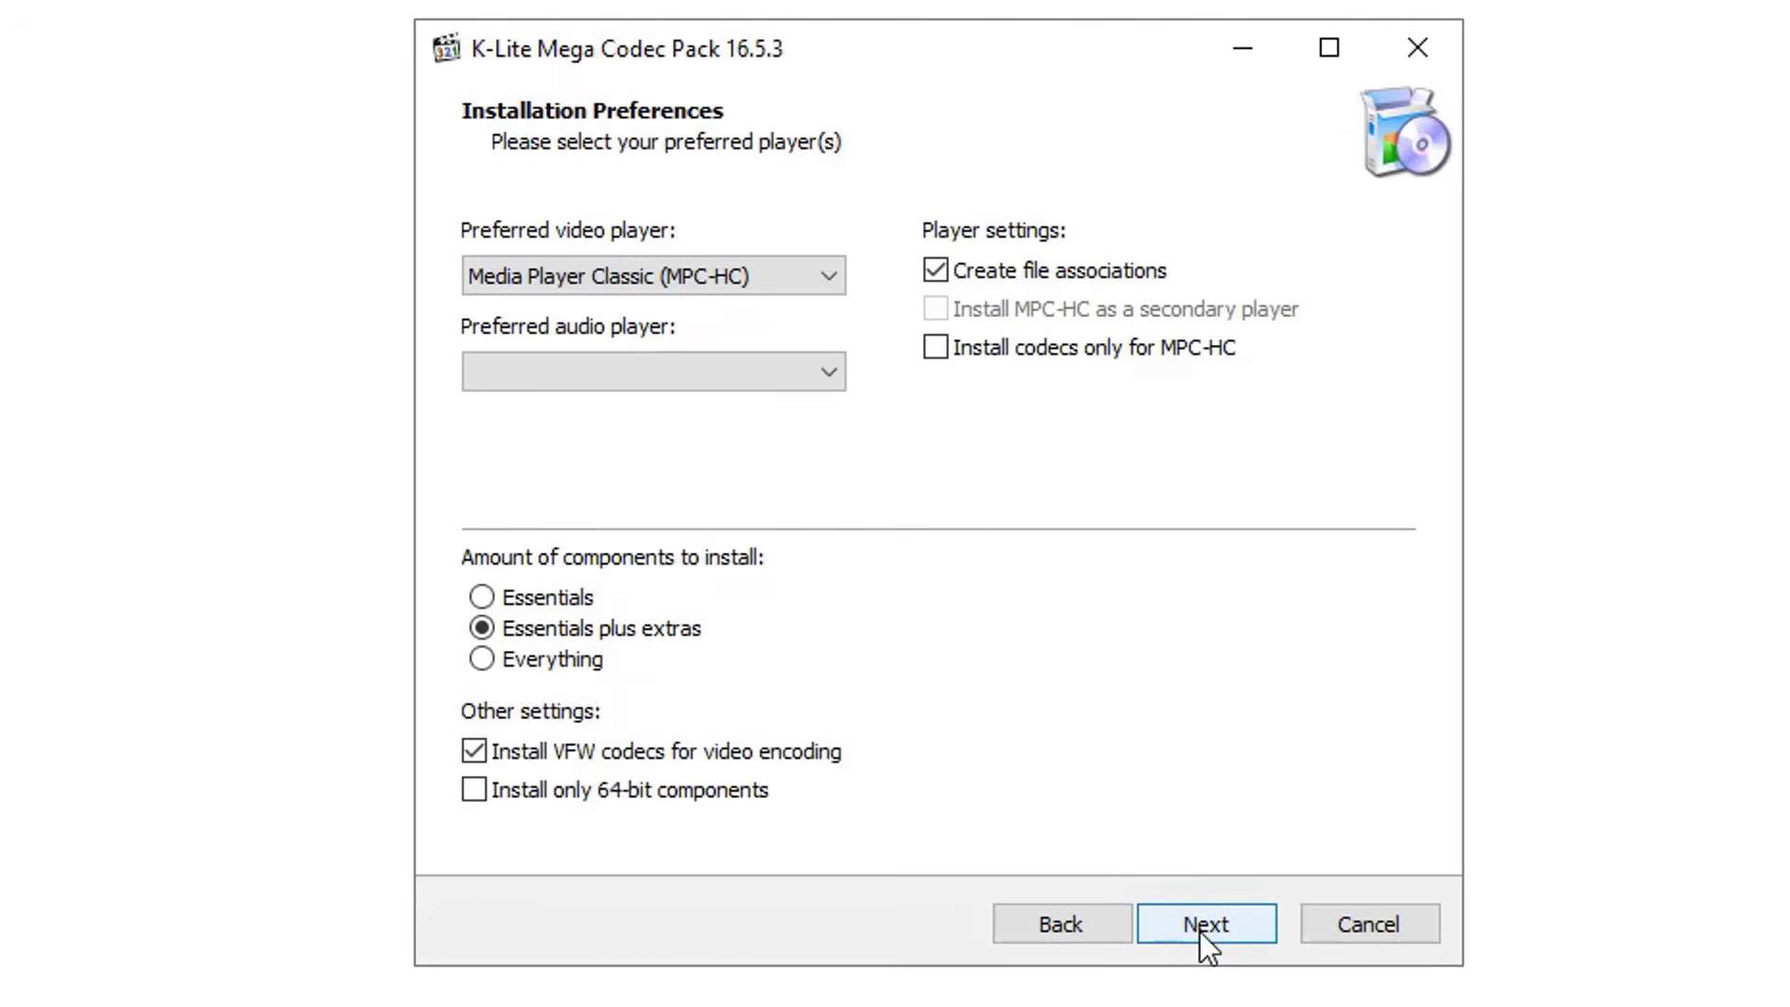
{"action": "left_click", "coordinate": [1200, 932]}
{"action": "left_click", "coordinate": [1200, 931]}
Exclude the Miscellaneous, Explorer Shell Extensions and Tools component groups from the K-Lite installation and continue
{"action": "left_click_drag", "start_coordinate": [1408, 351], "coordinate": [1415, 802]}
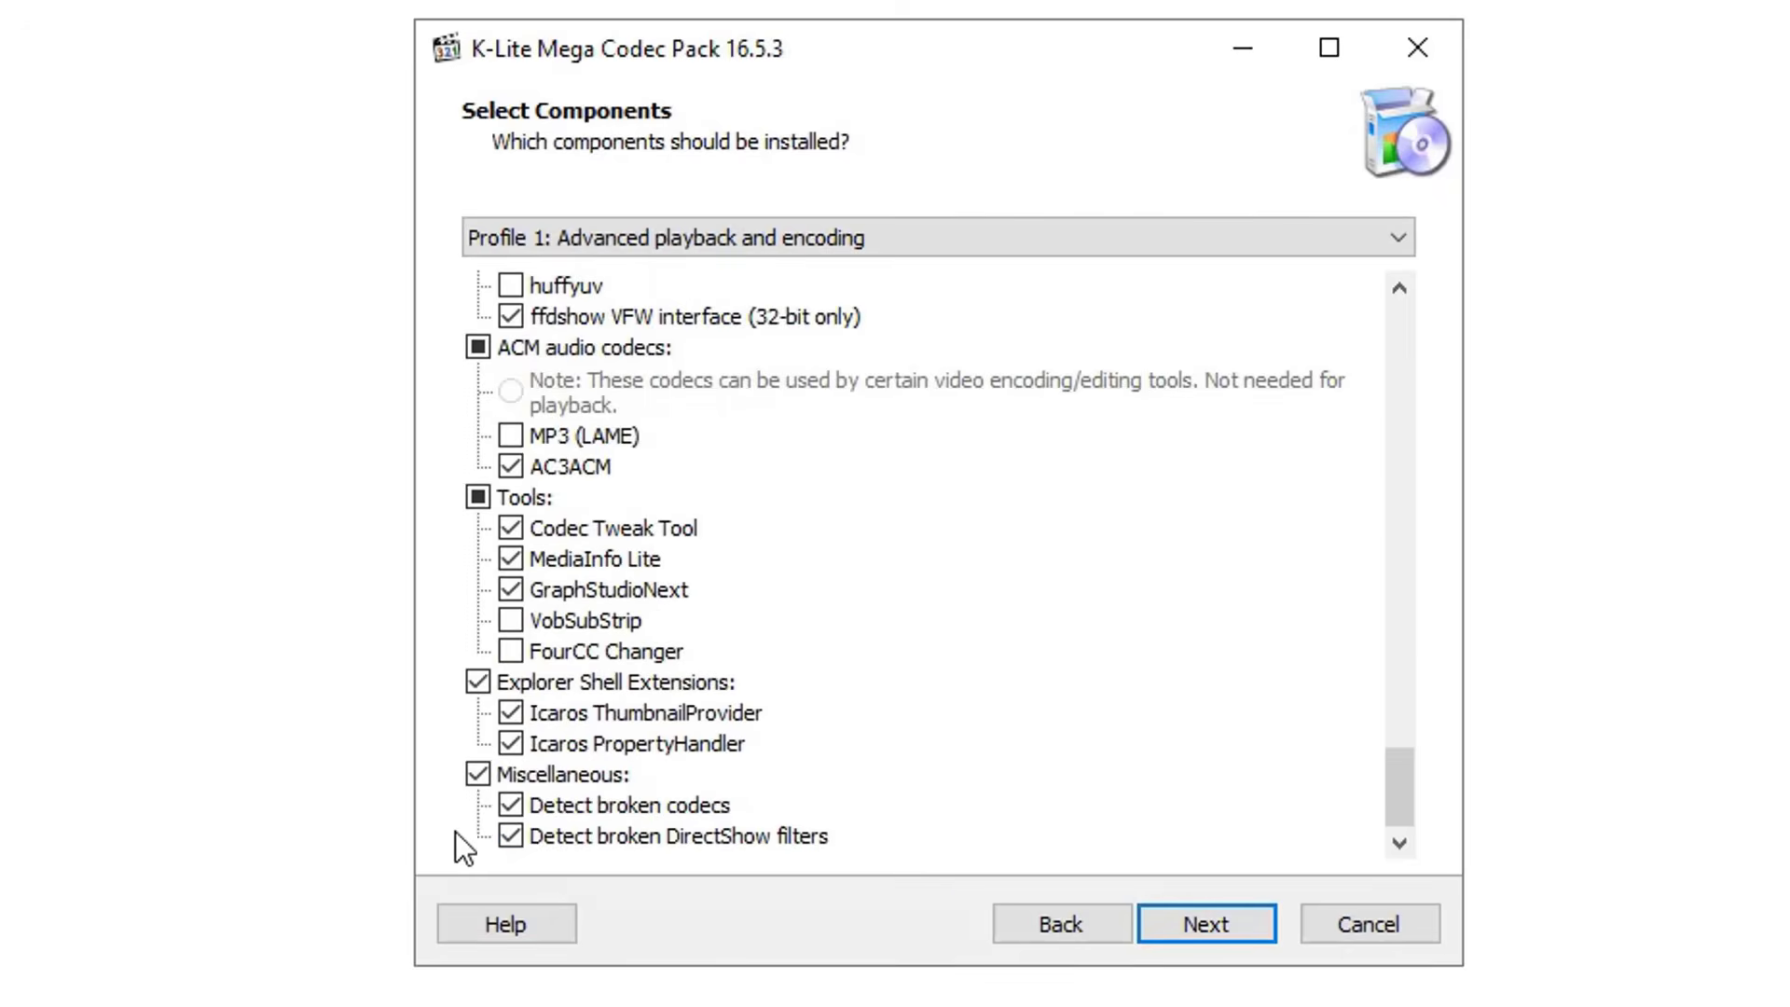
{"action": "left_click", "coordinate": [477, 774]}
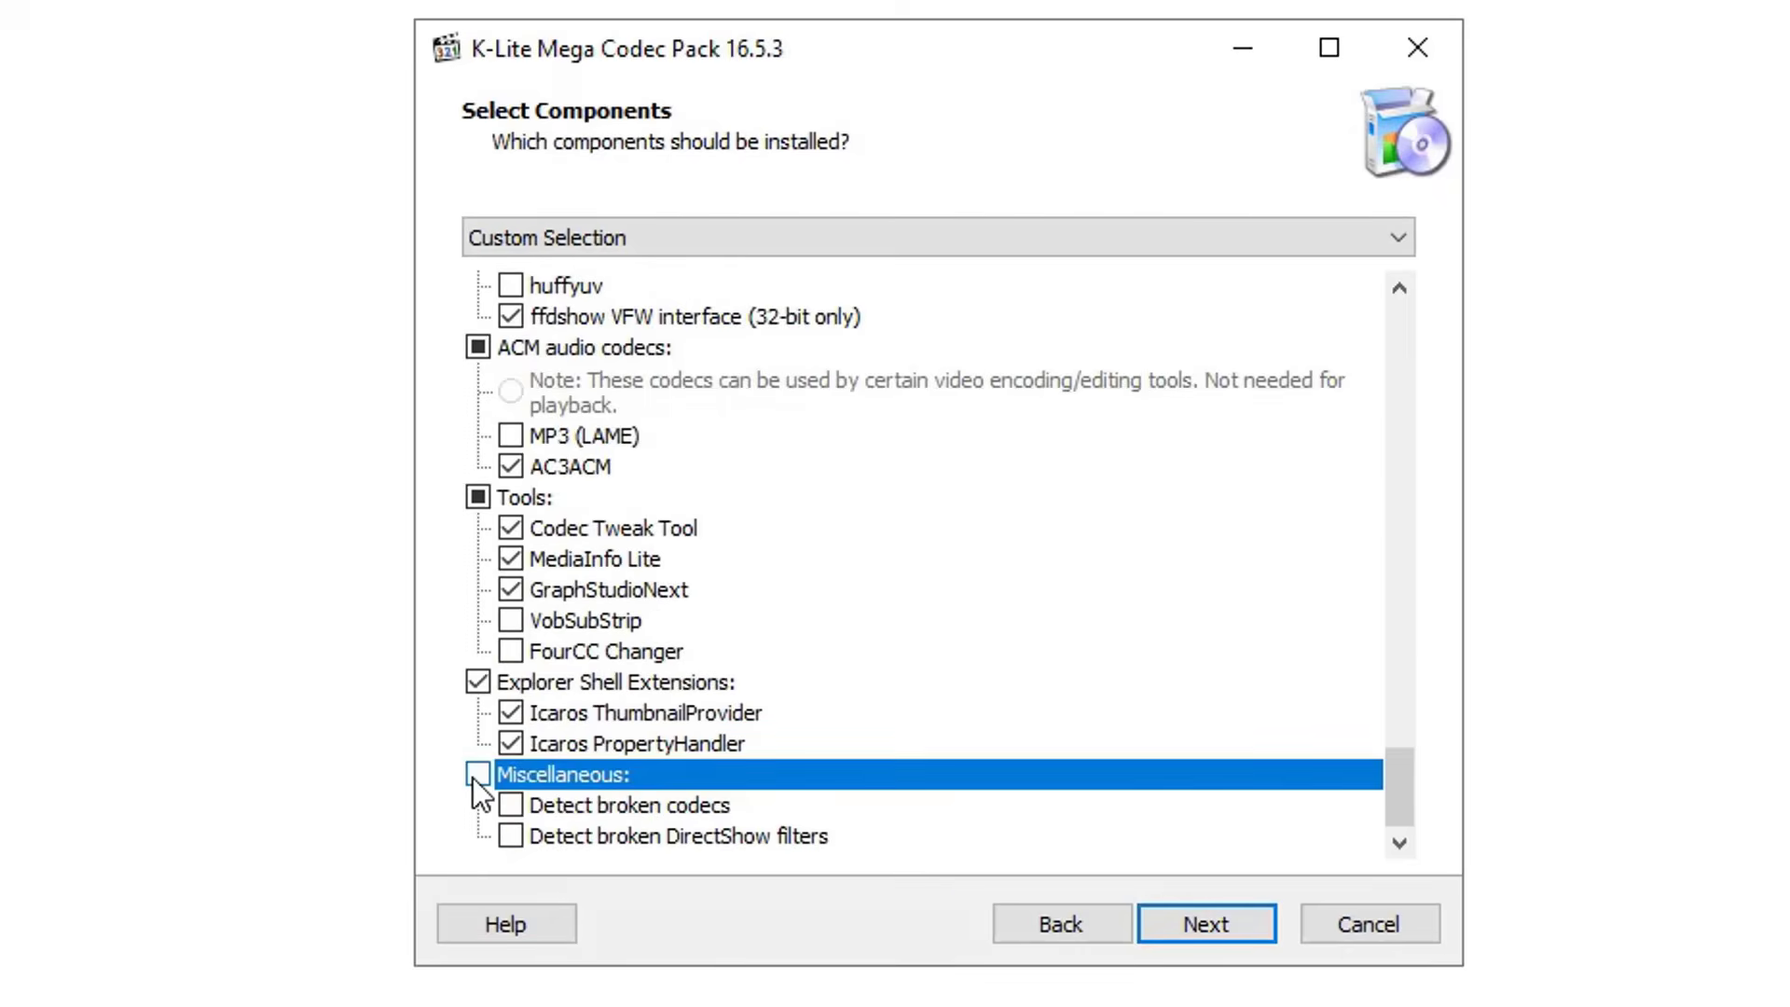
{"action": "left_click", "coordinate": [477, 682]}
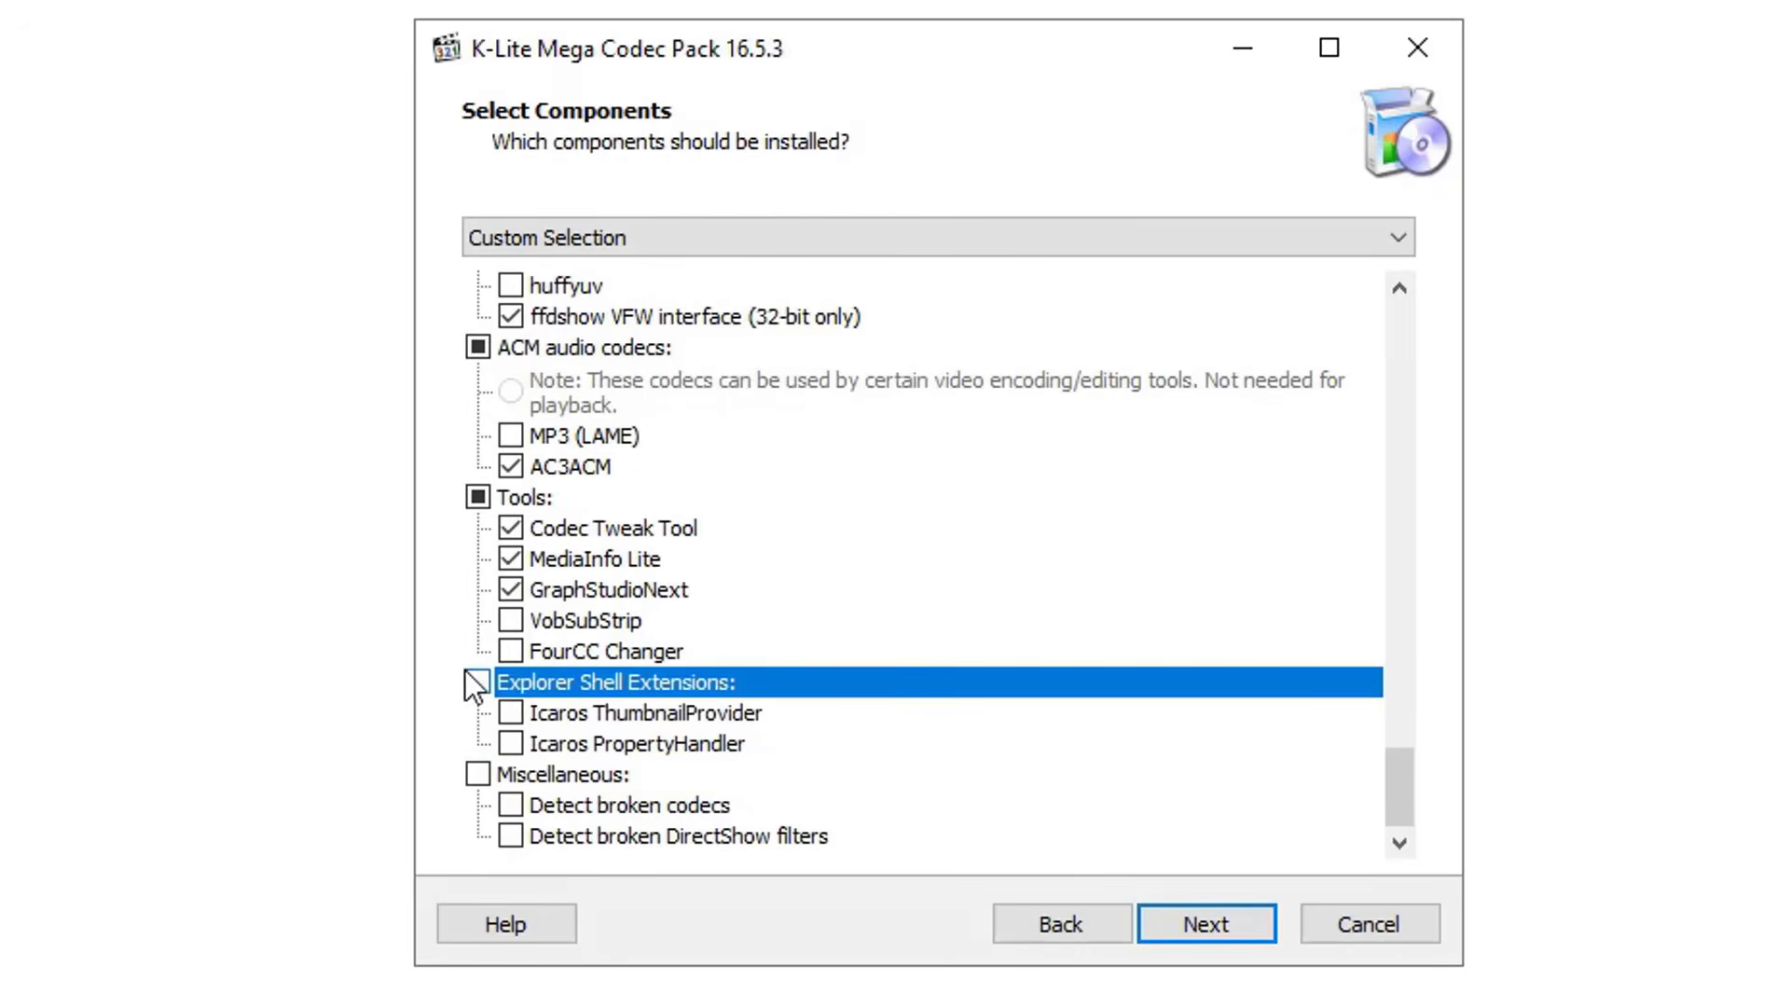
{"action": "left_click", "coordinate": [478, 497]}
{"action": "left_click", "coordinate": [478, 497]}
{"action": "left_click", "coordinate": [1205, 923]}
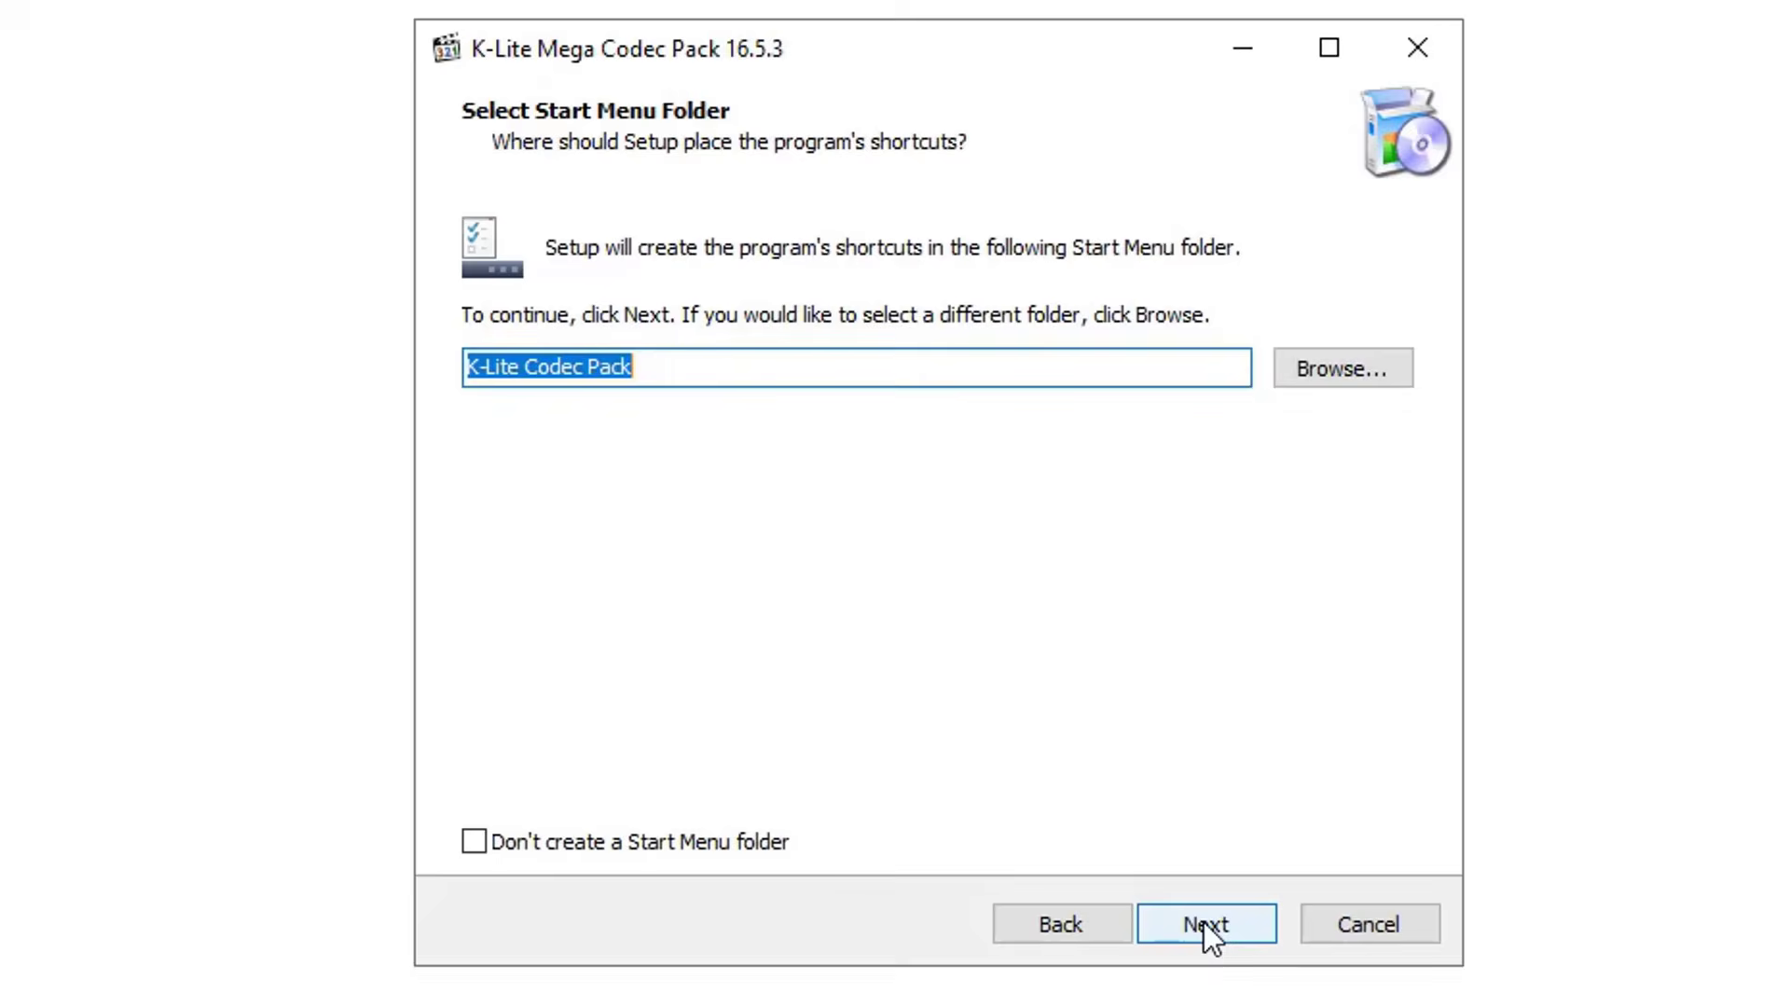
Accept the K-Lite Codec Pack Start Menu folder and disable the LAV decoder, ffdshow and madVR system tray icons
{"action": "left_click", "coordinate": [1205, 923]}
{"action": "left_click", "coordinate": [1394, 755]}
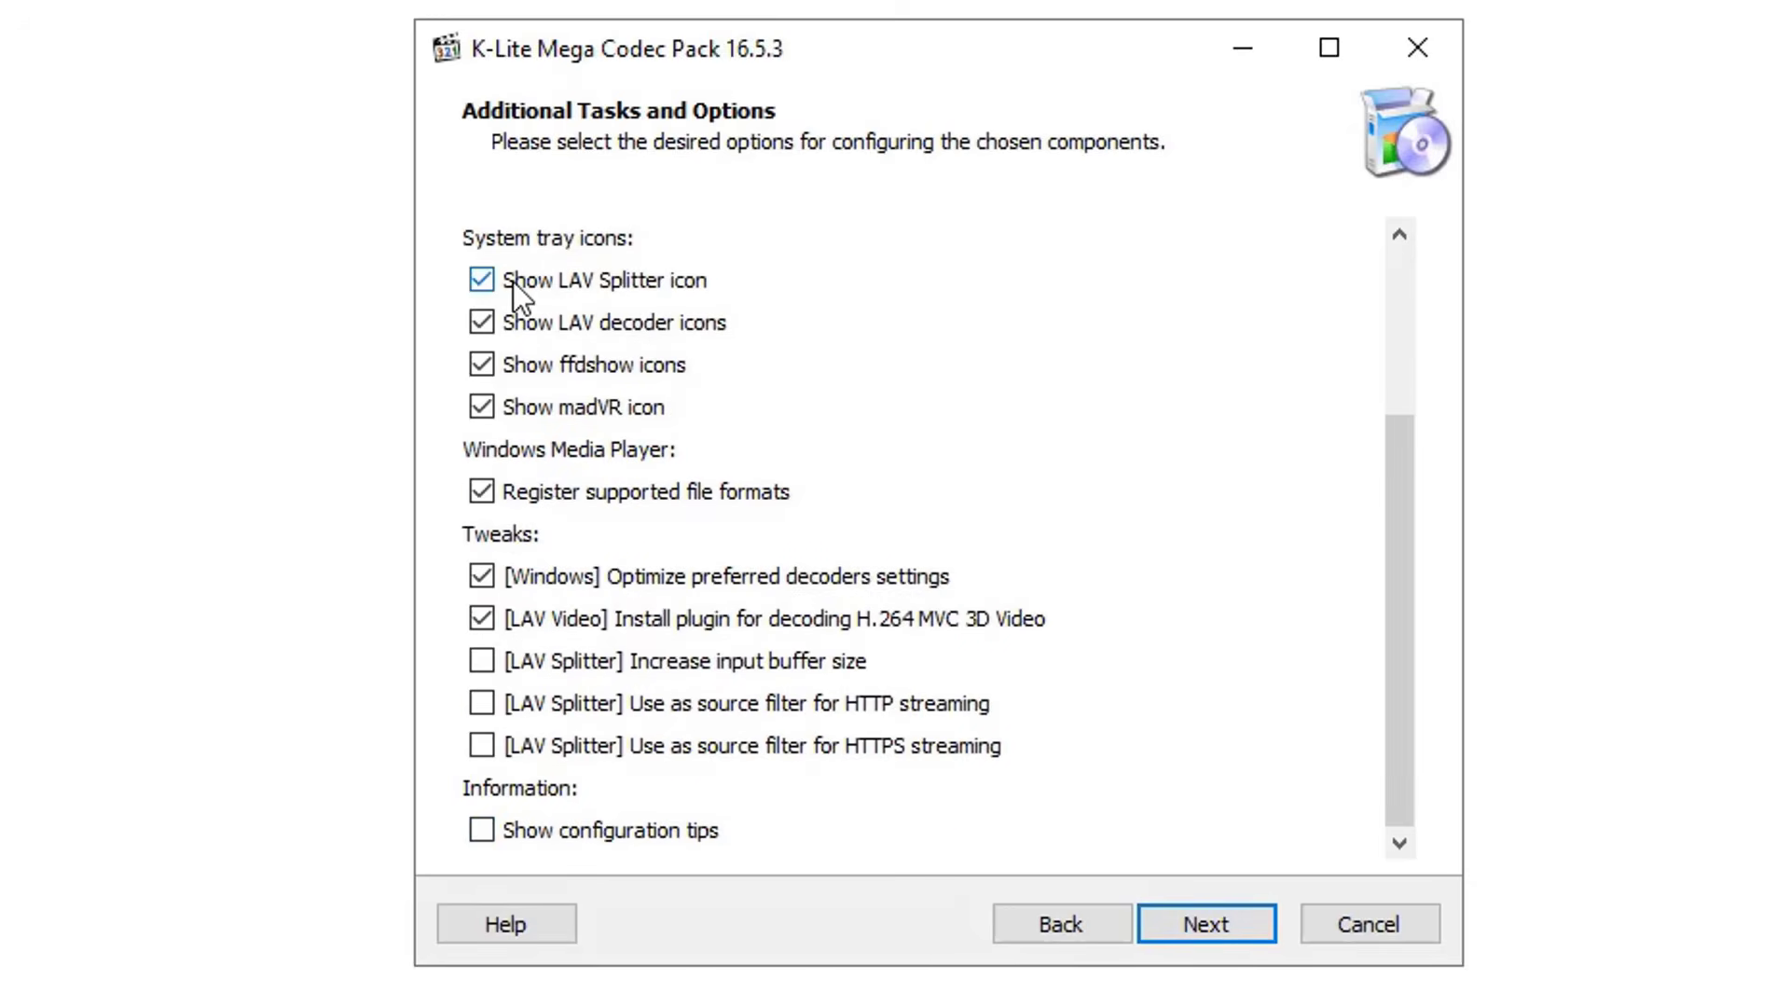
{"action": "left_click", "coordinate": [480, 322]}
{"action": "left_click", "coordinate": [480, 364]}
{"action": "left_click", "coordinate": [481, 405]}
{"action": "left_click", "coordinate": [1233, 916]}
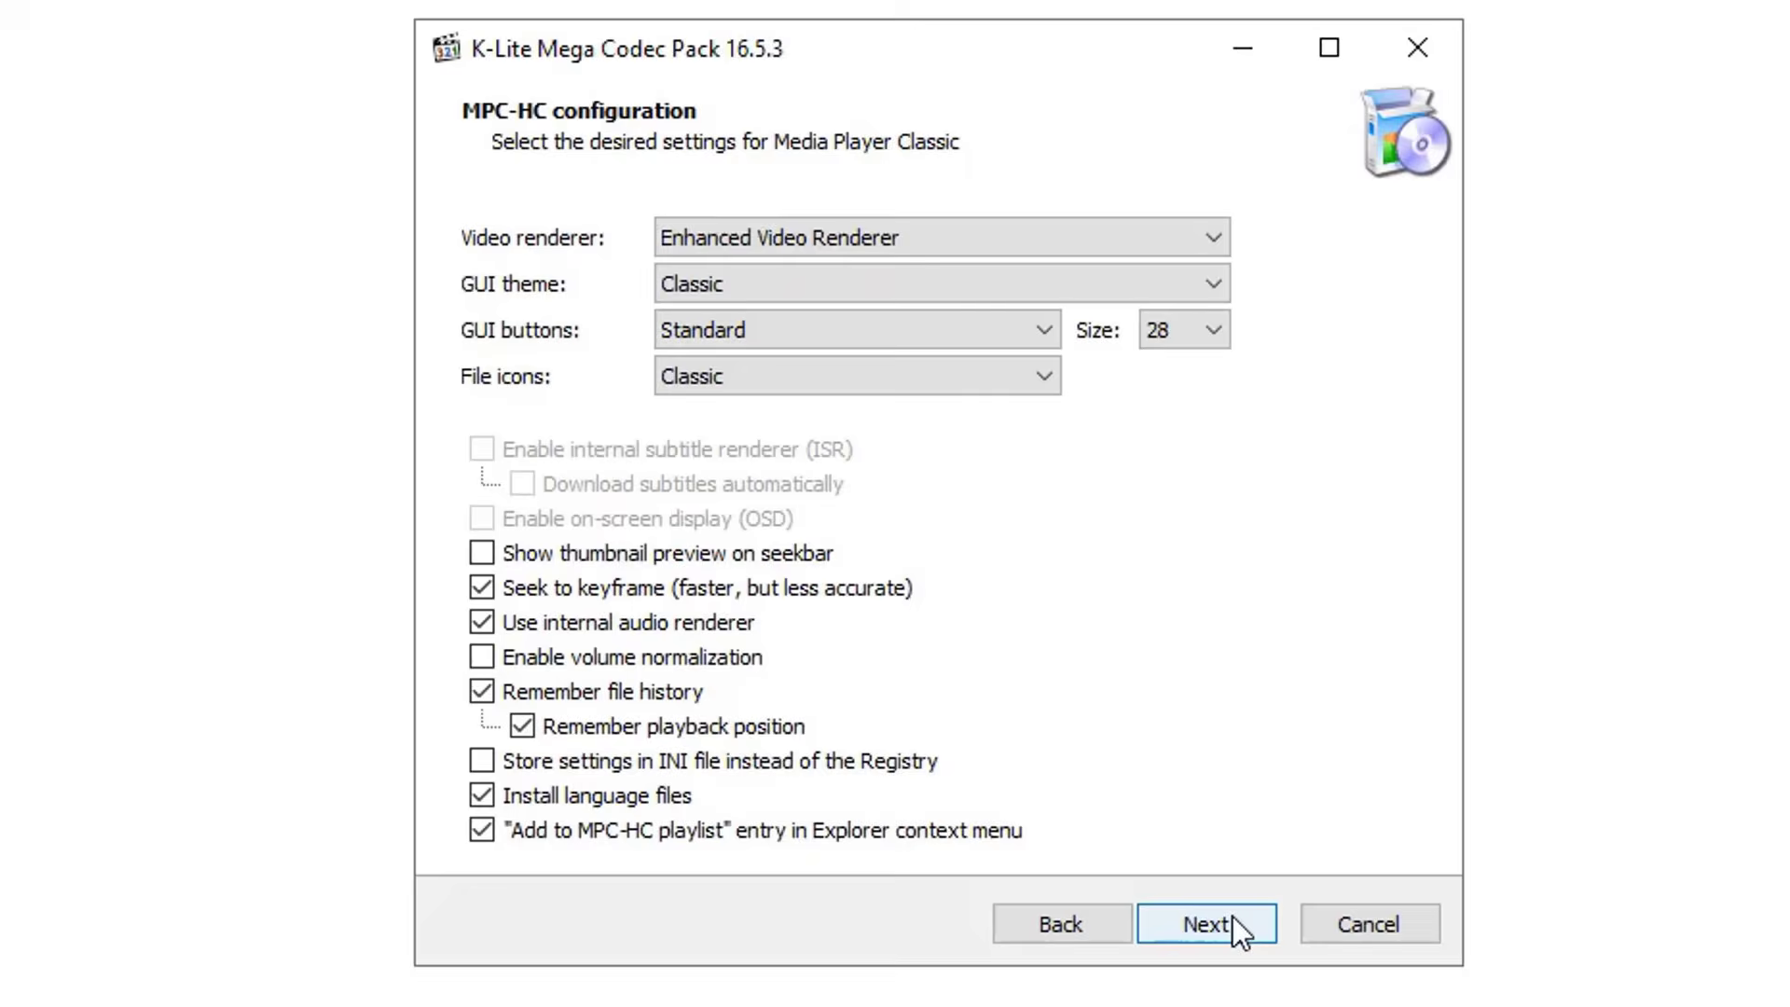
Create file associations for MPC-HC (x64) and Windows Media Player (x86), then complete the installation and close the Downloads window
{"action": "left_click", "coordinate": [1232, 915]}
{"action": "left_click", "coordinate": [1233, 915]}
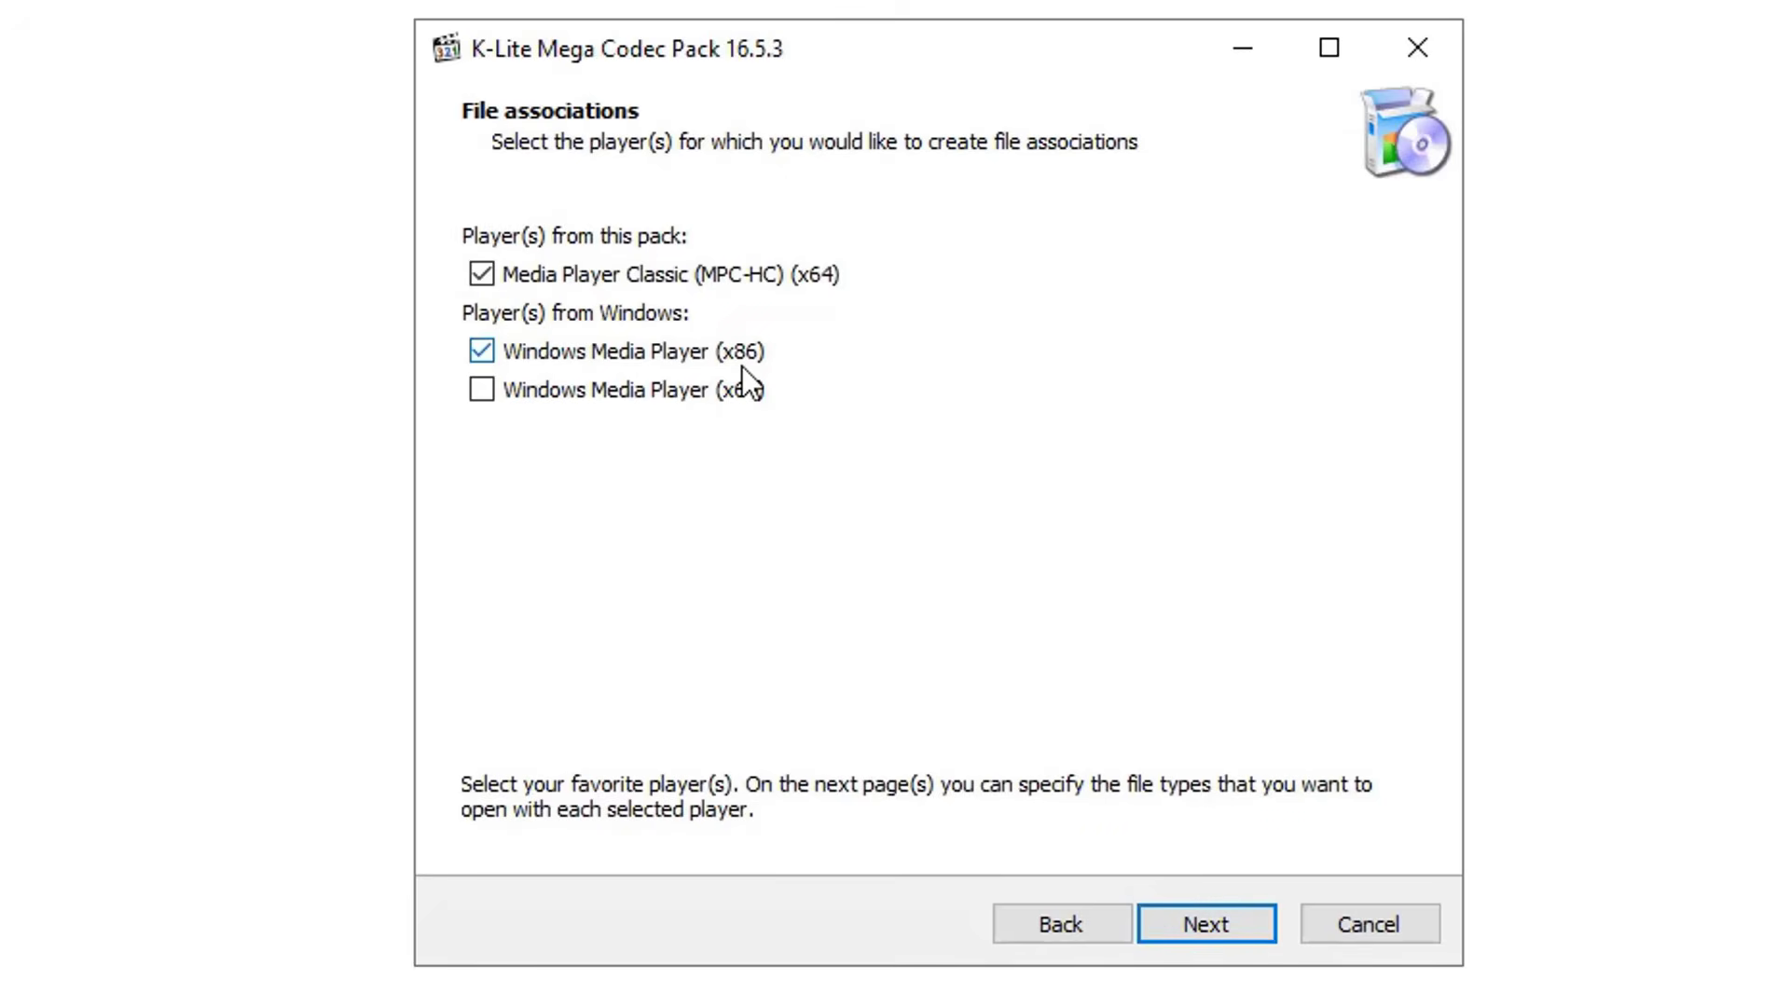
{"action": "left_click", "coordinate": [1194, 918]}
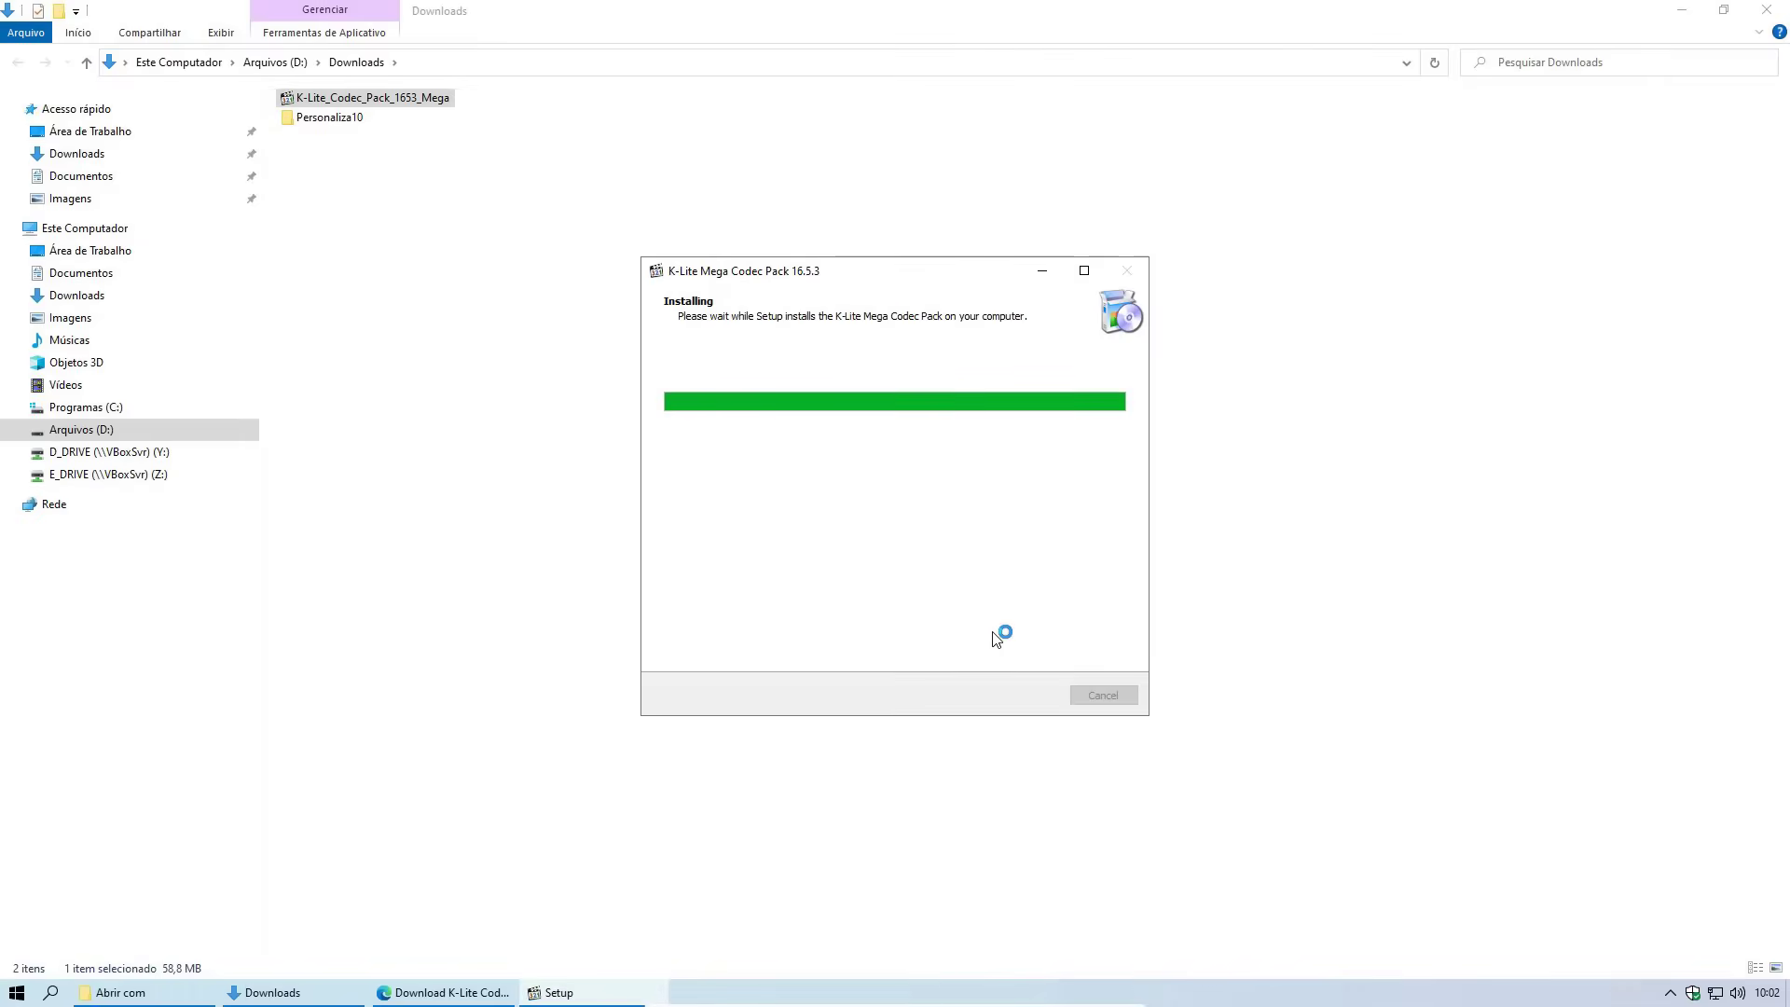
{"action": "left_click", "coordinate": [1024, 695]}
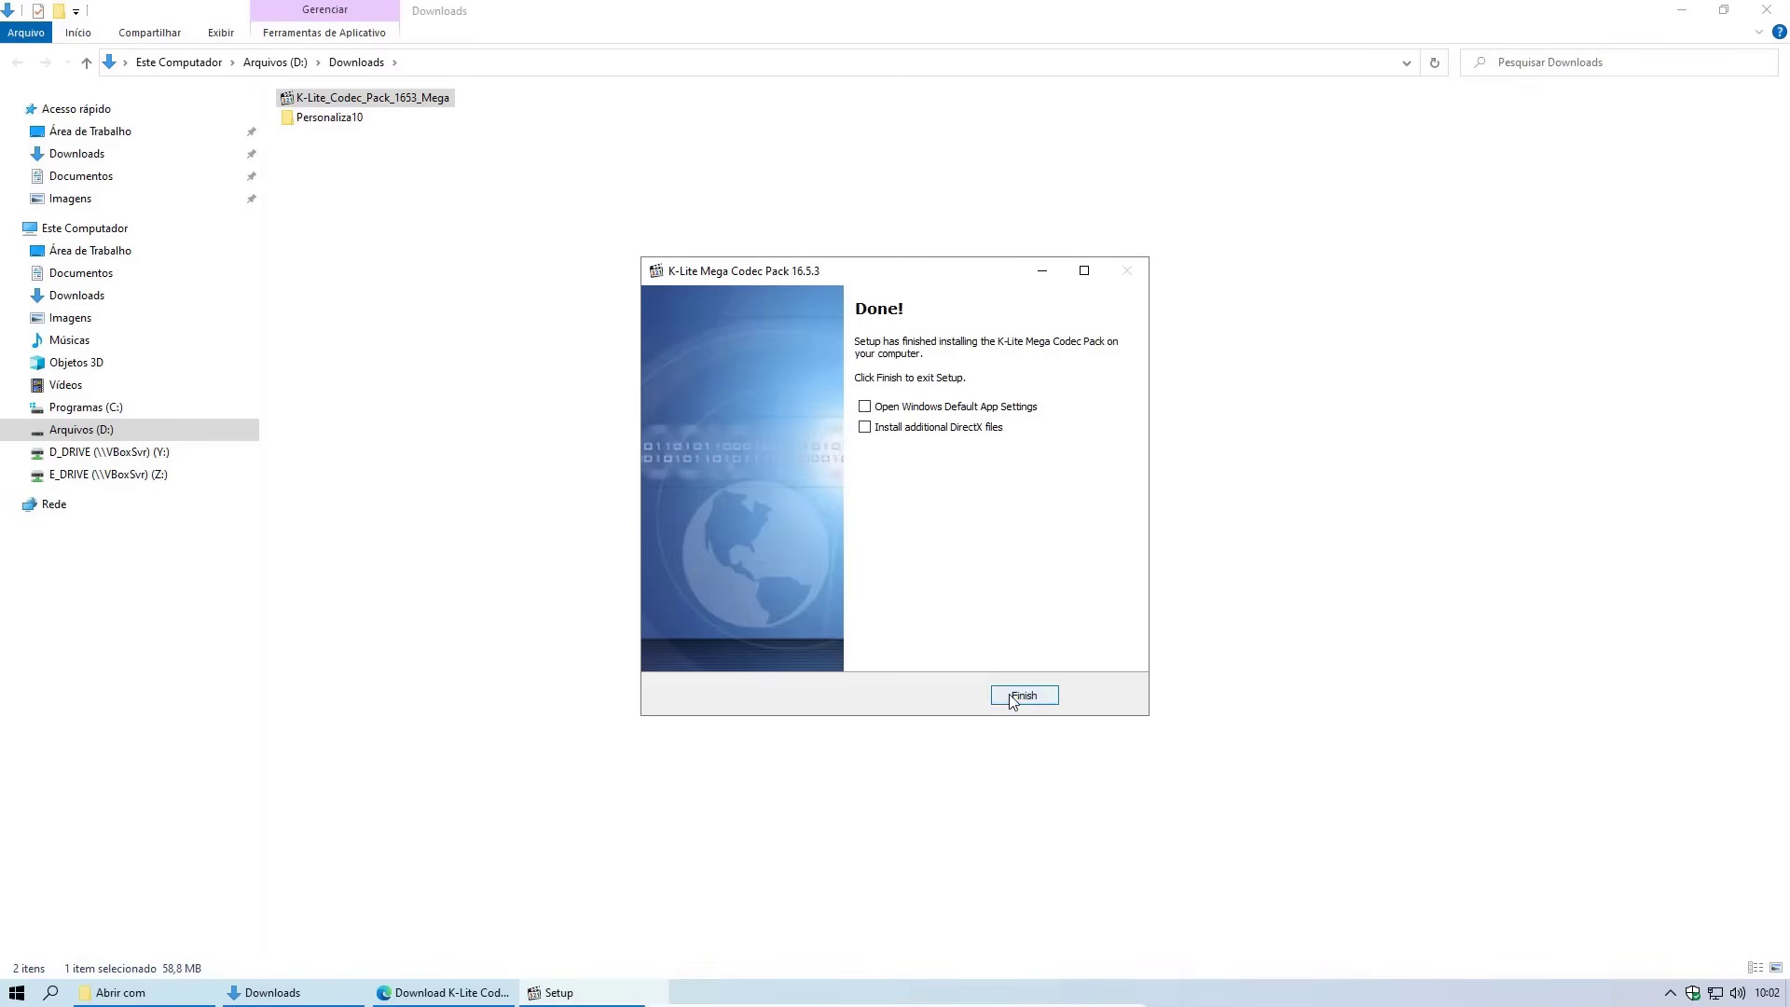
{"action": "left_click", "coordinate": [1767, 10]}
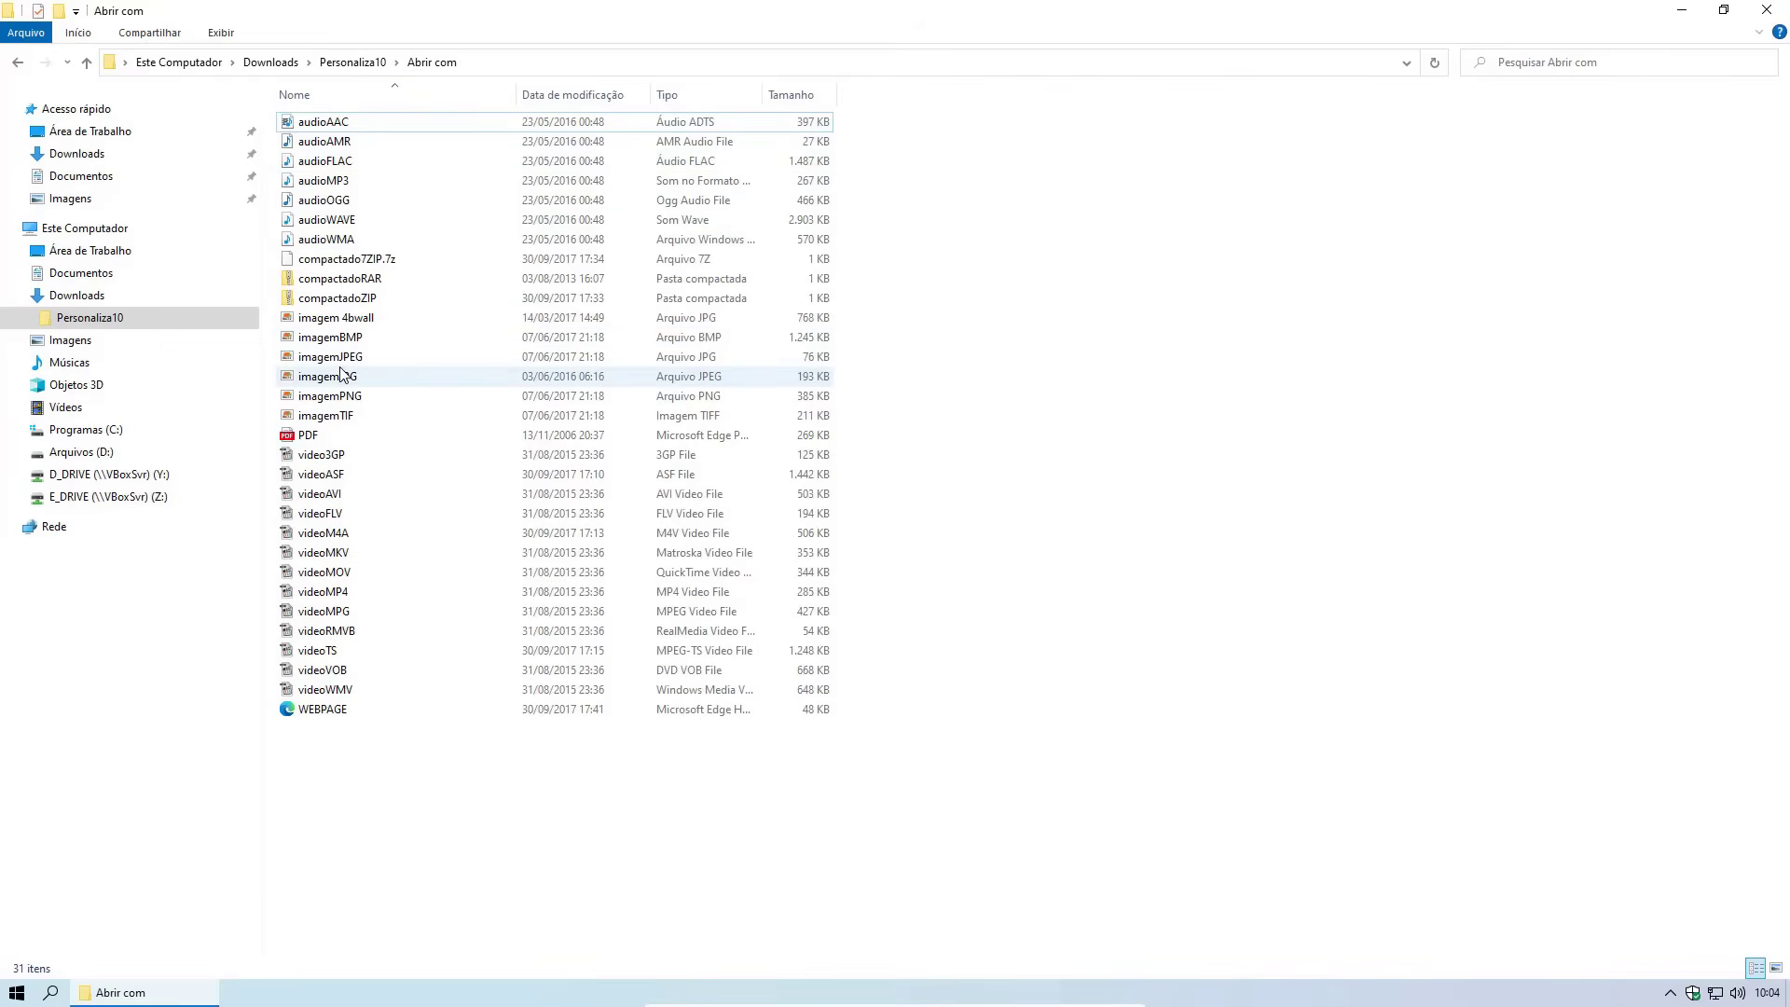
Open audioAAC always with Windows Media Player and complete the player's initial setup with Configurações recomendadas
{"action": "double_click", "coordinate": [323, 122]}
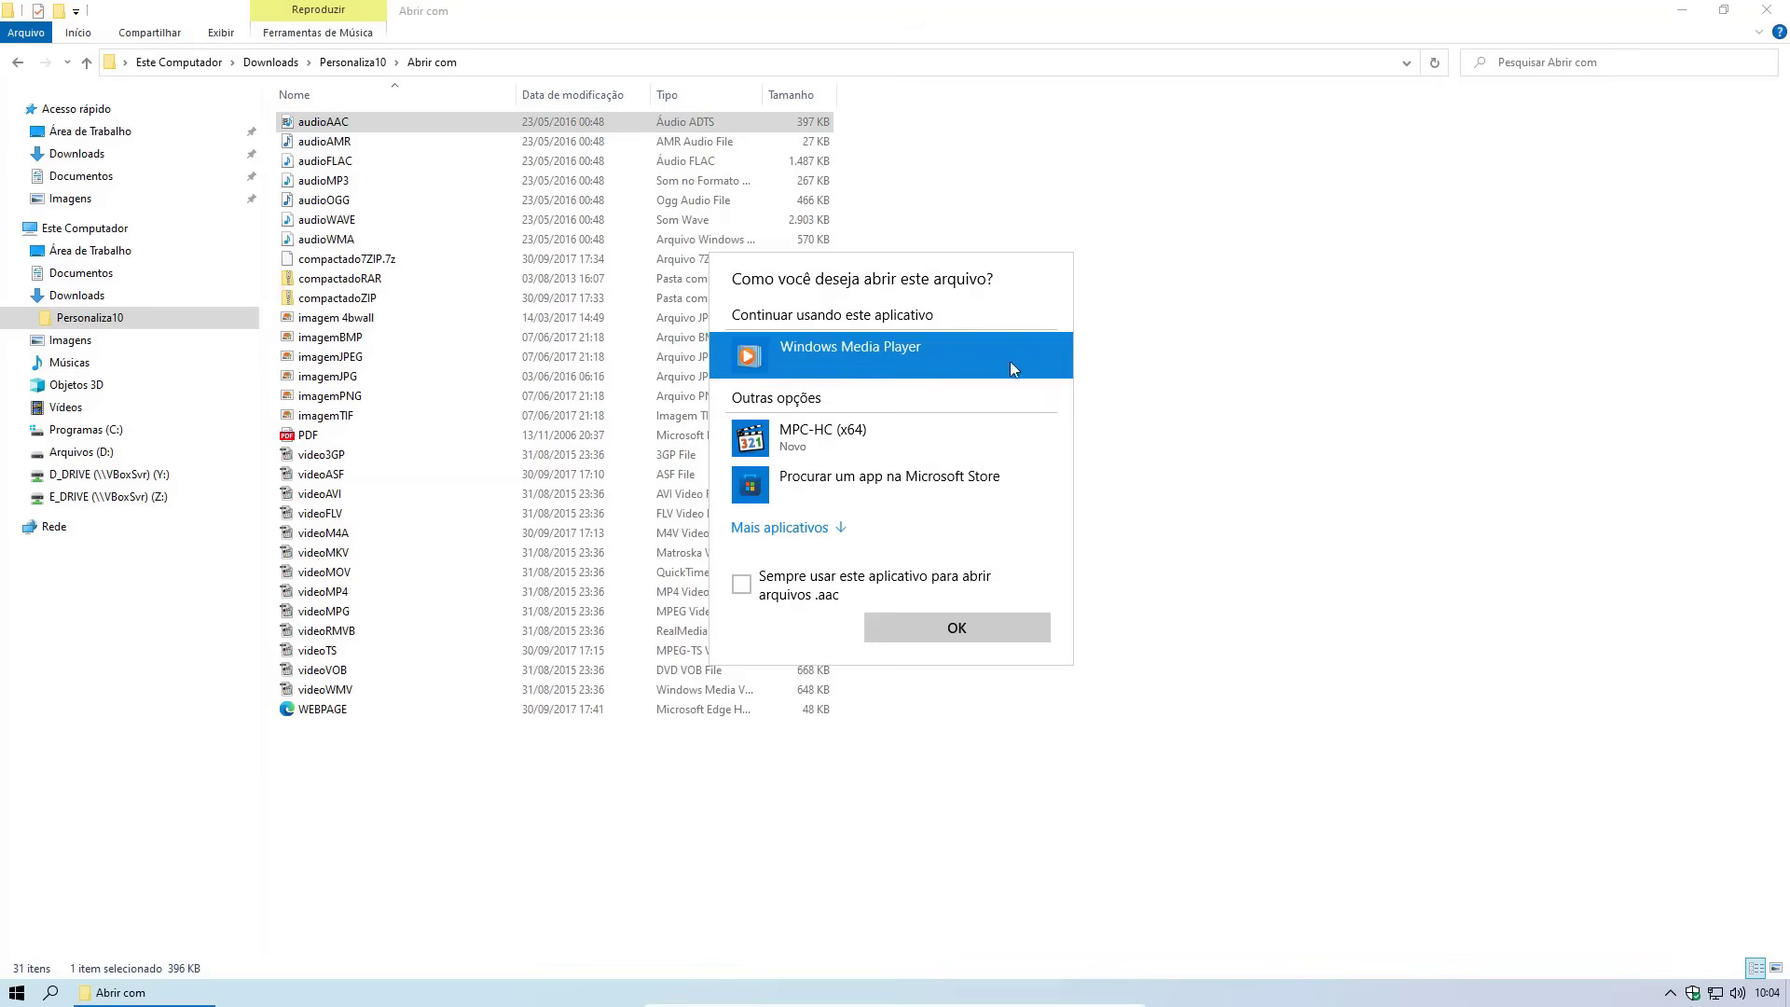
{"action": "left_click", "coordinate": [759, 585]}
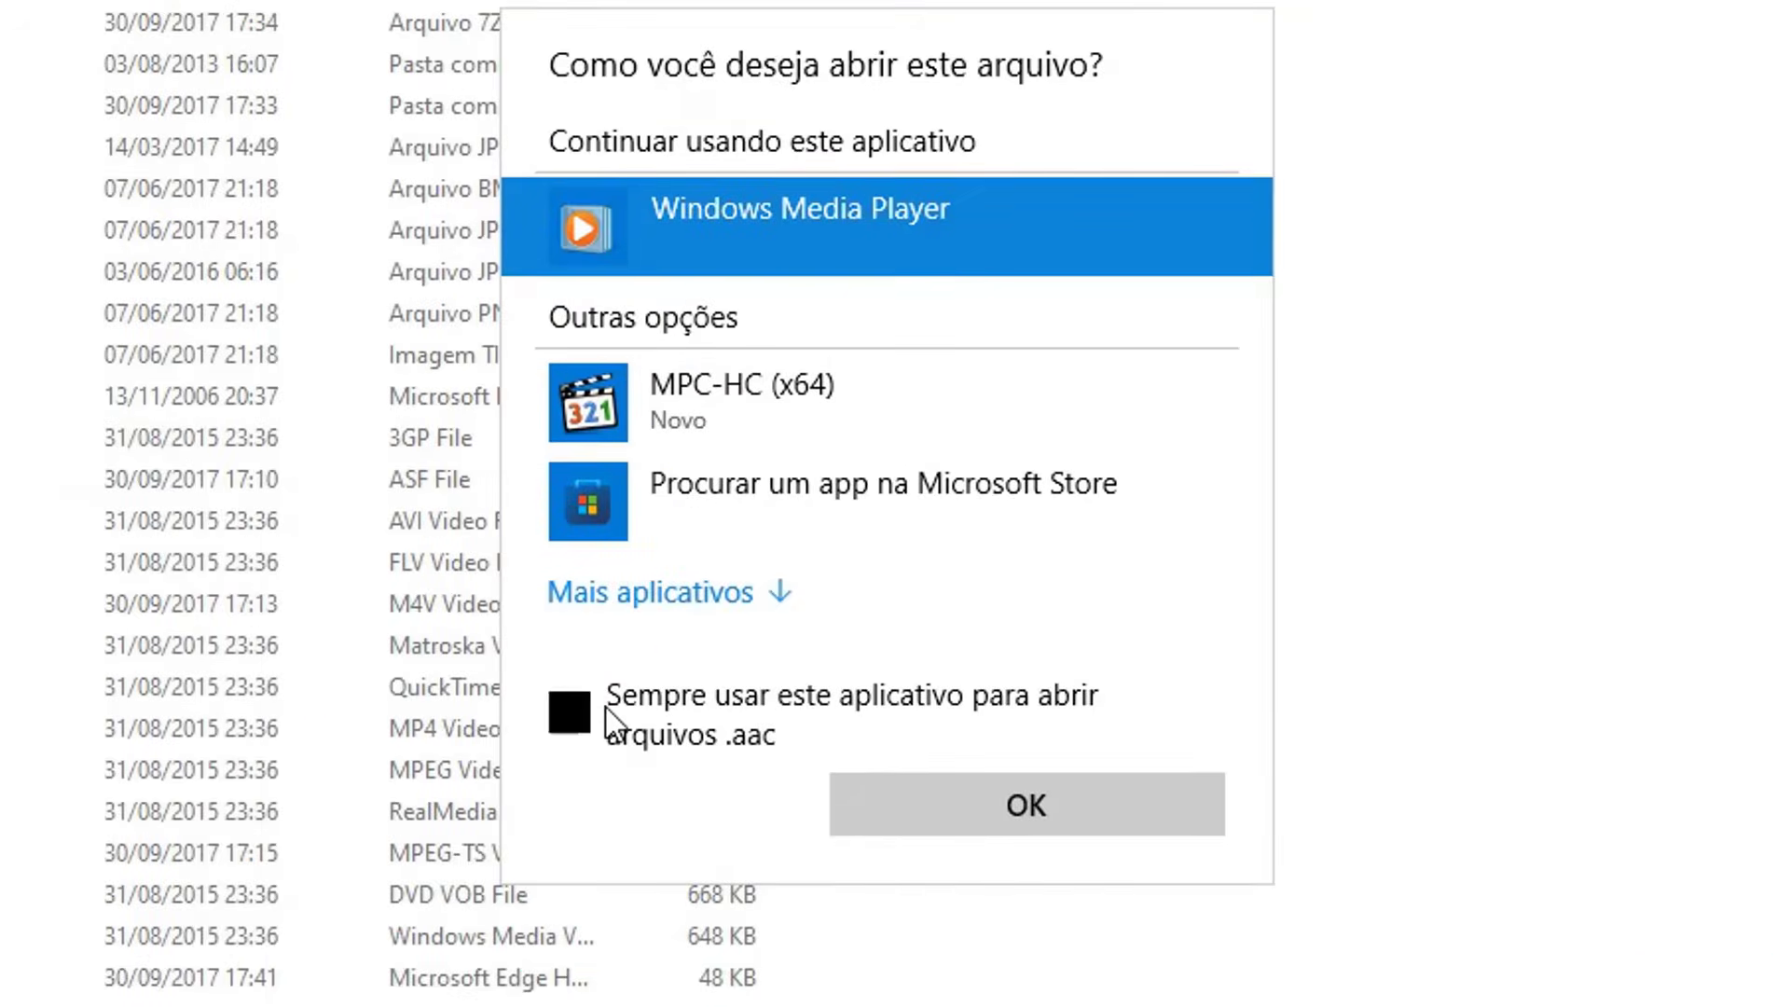
{"action": "left_click", "coordinate": [1109, 829]}
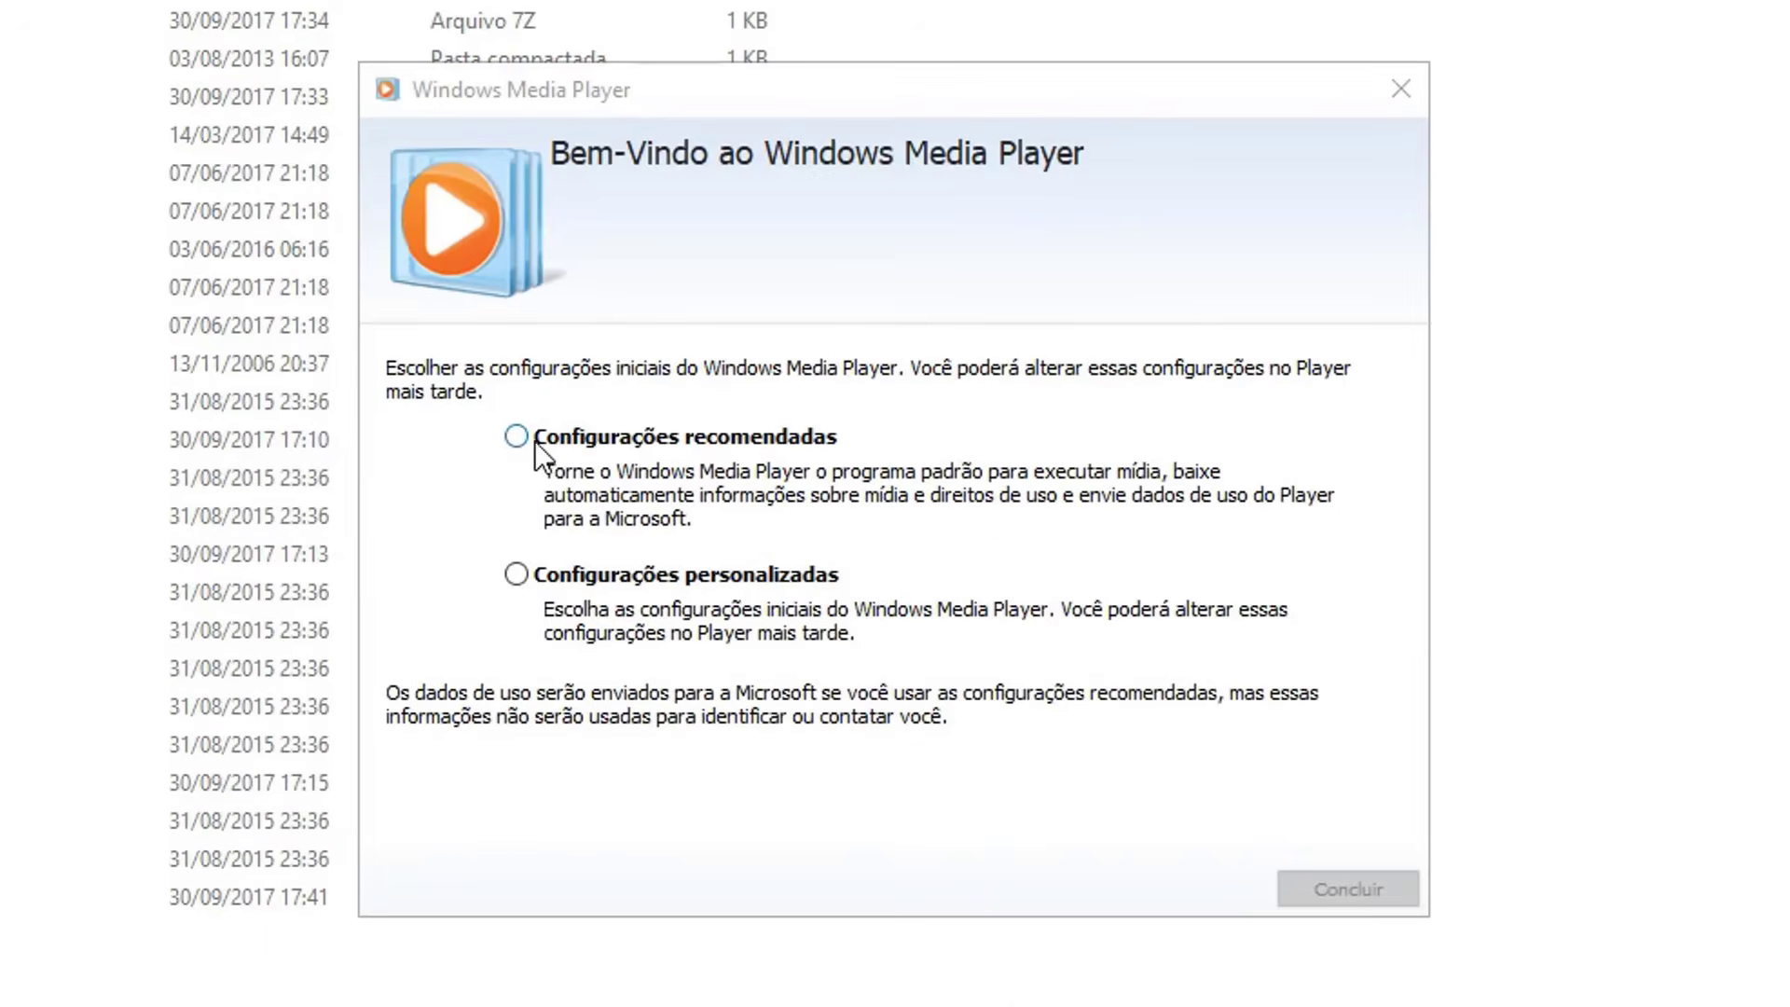
{"action": "left_click", "coordinate": [539, 440]}
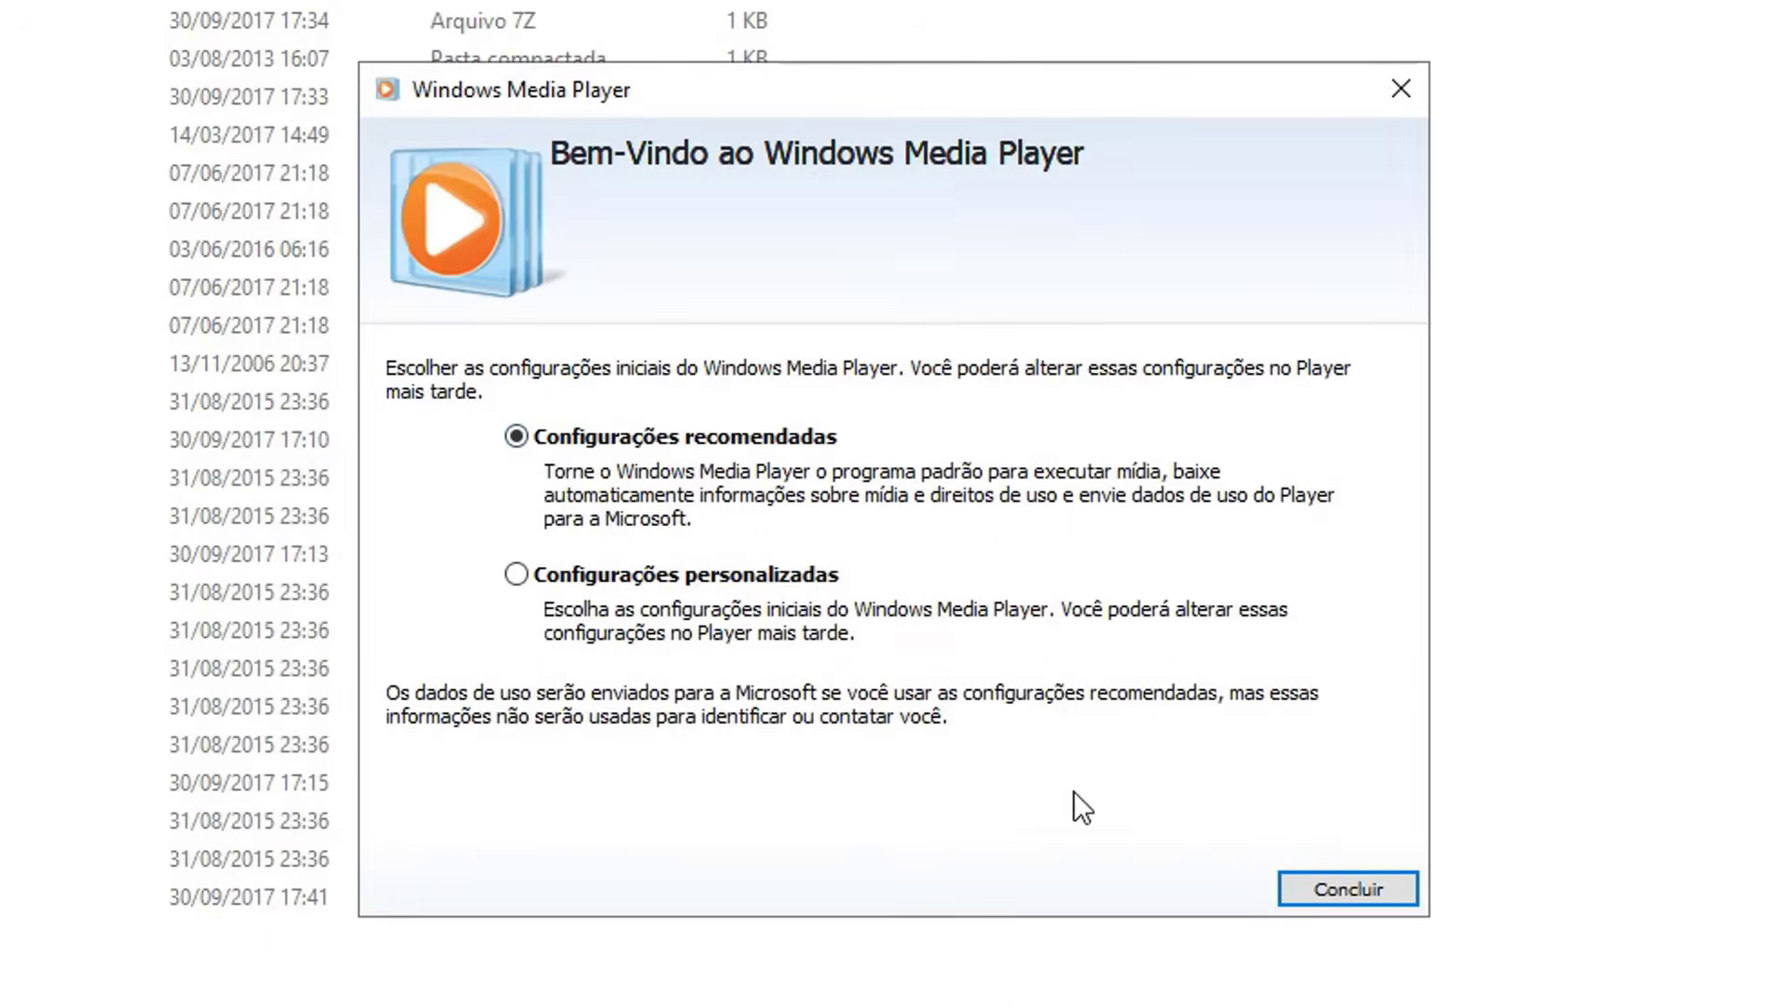
{"action": "left_click", "coordinate": [1310, 888]}
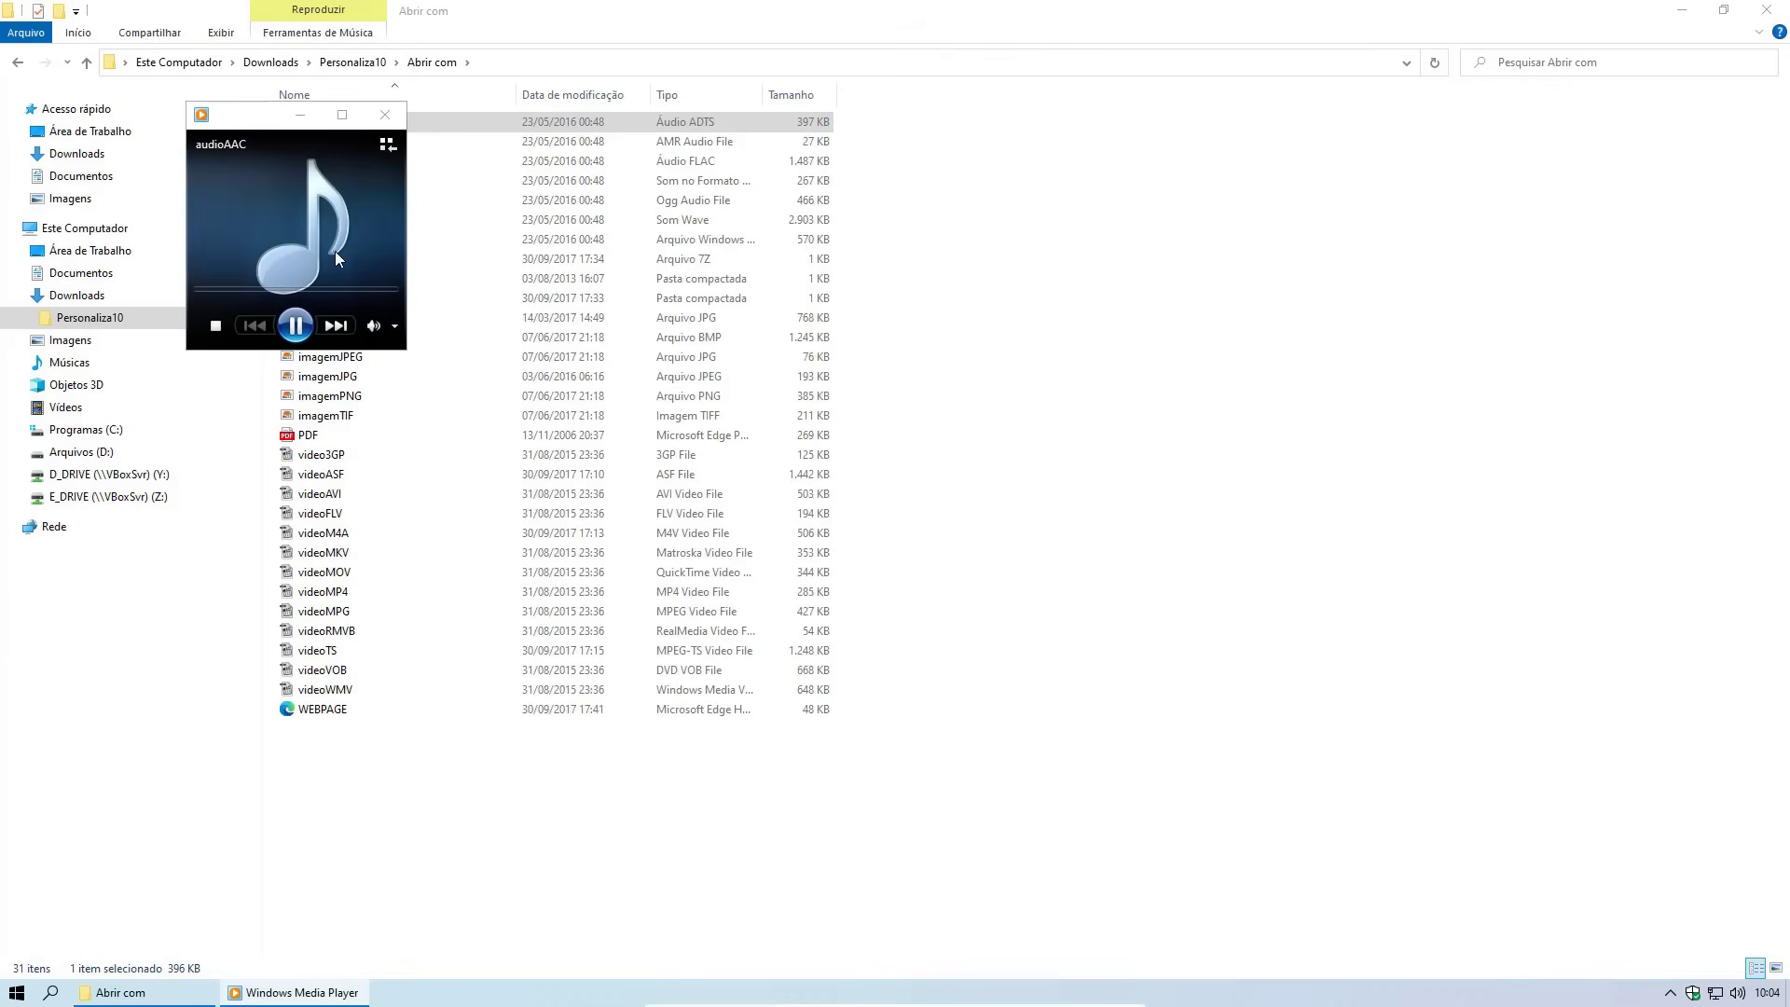
Move the player to the middle of the desktop, raise the graphic equalizer's 31Hz and 16KHz bands, and close the player
{"action": "left_click_drag", "start_coordinate": [278, 135], "coordinate": [591, 336]}
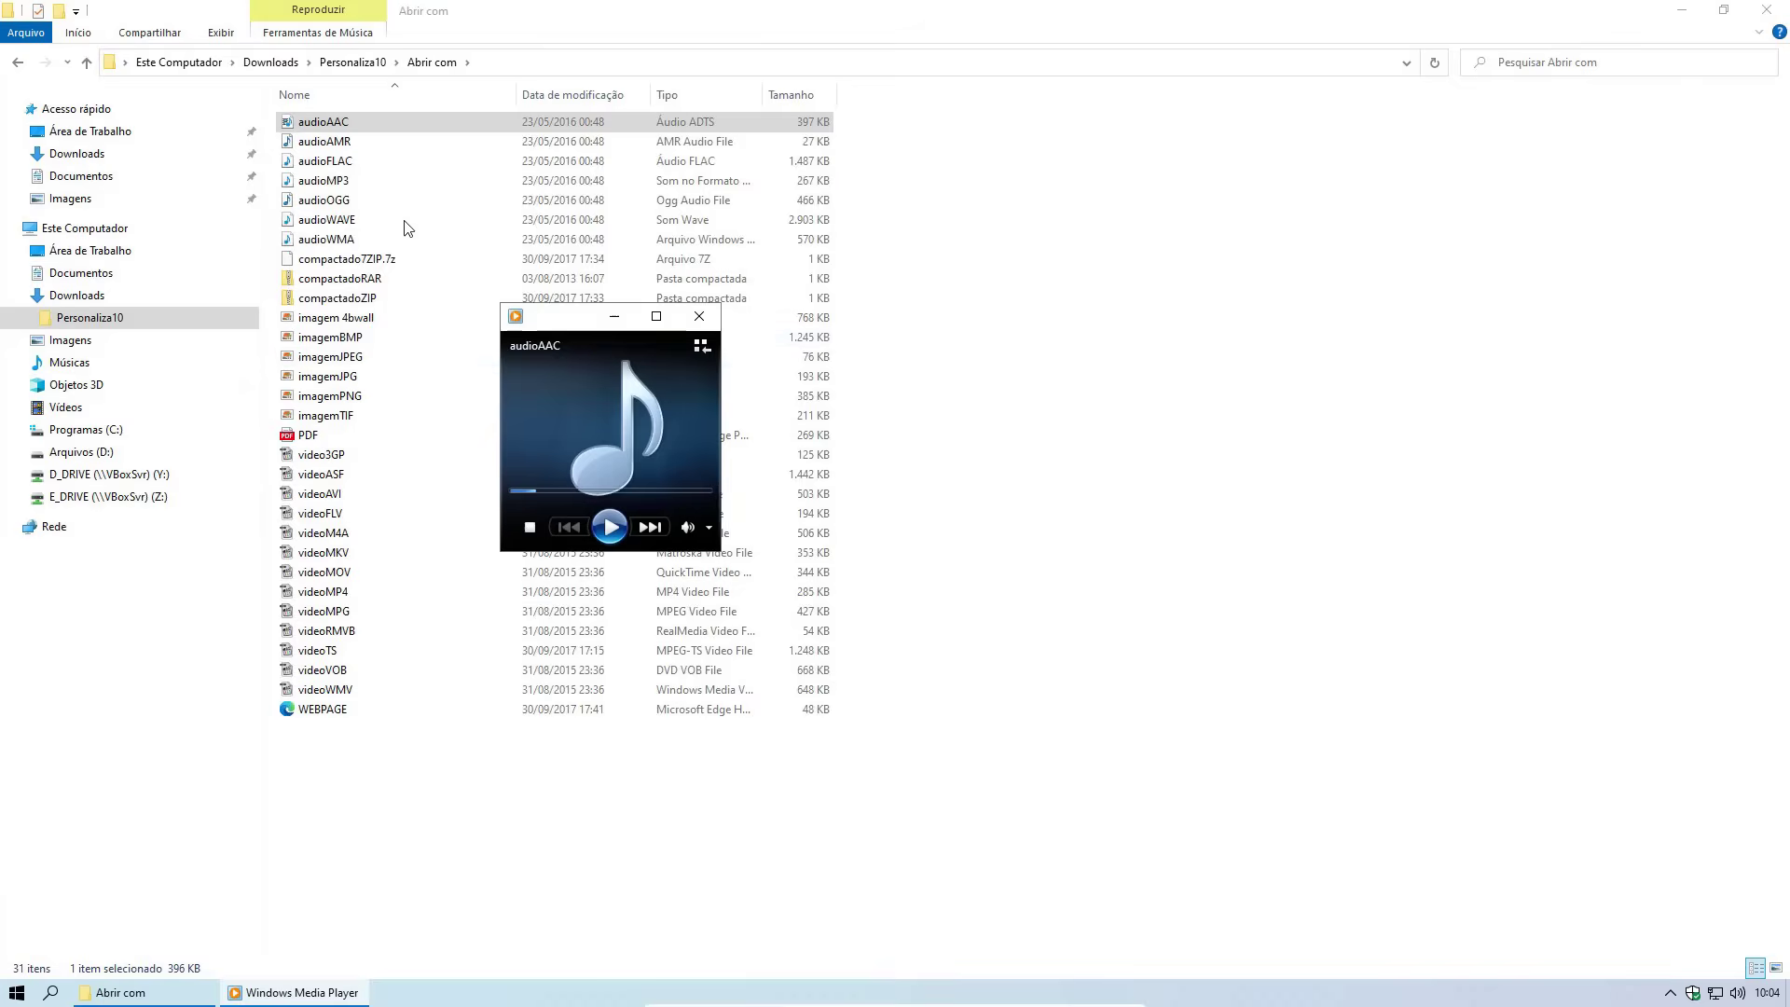
{"action": "right_click", "coordinate": [593, 385]}
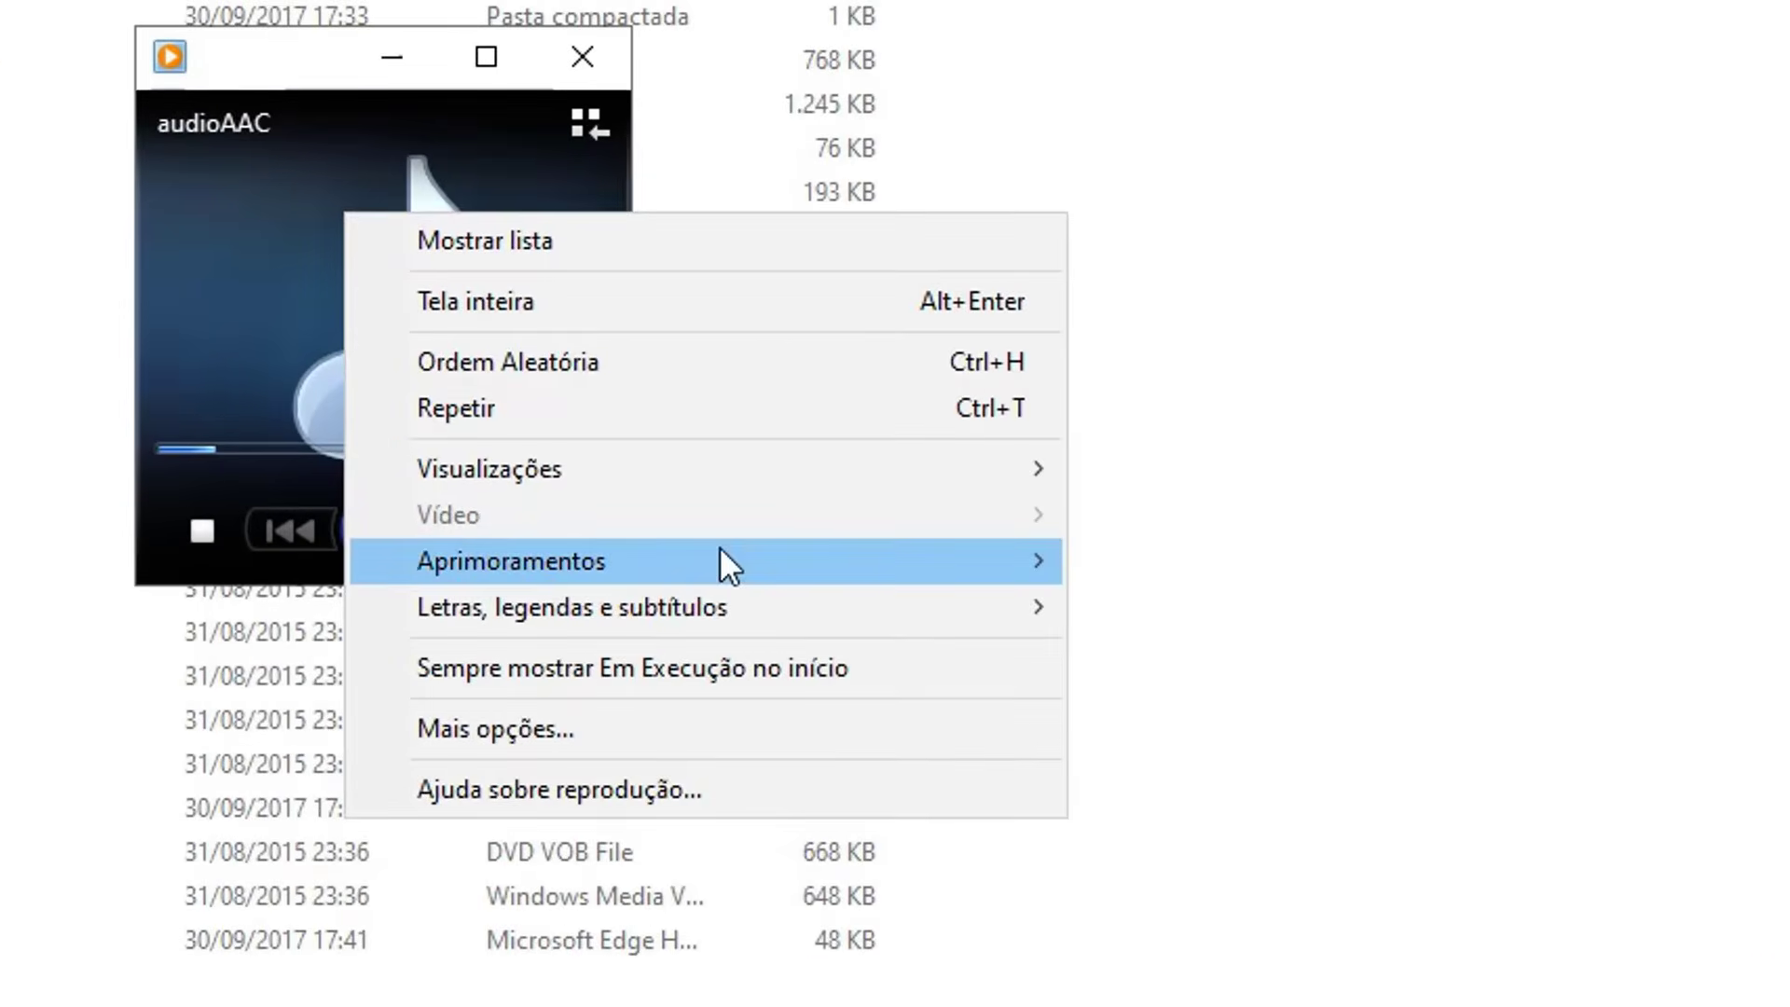
{"action": "mouse_move", "coordinate": [864, 556]}
{"action": "left_click", "coordinate": [1254, 608]}
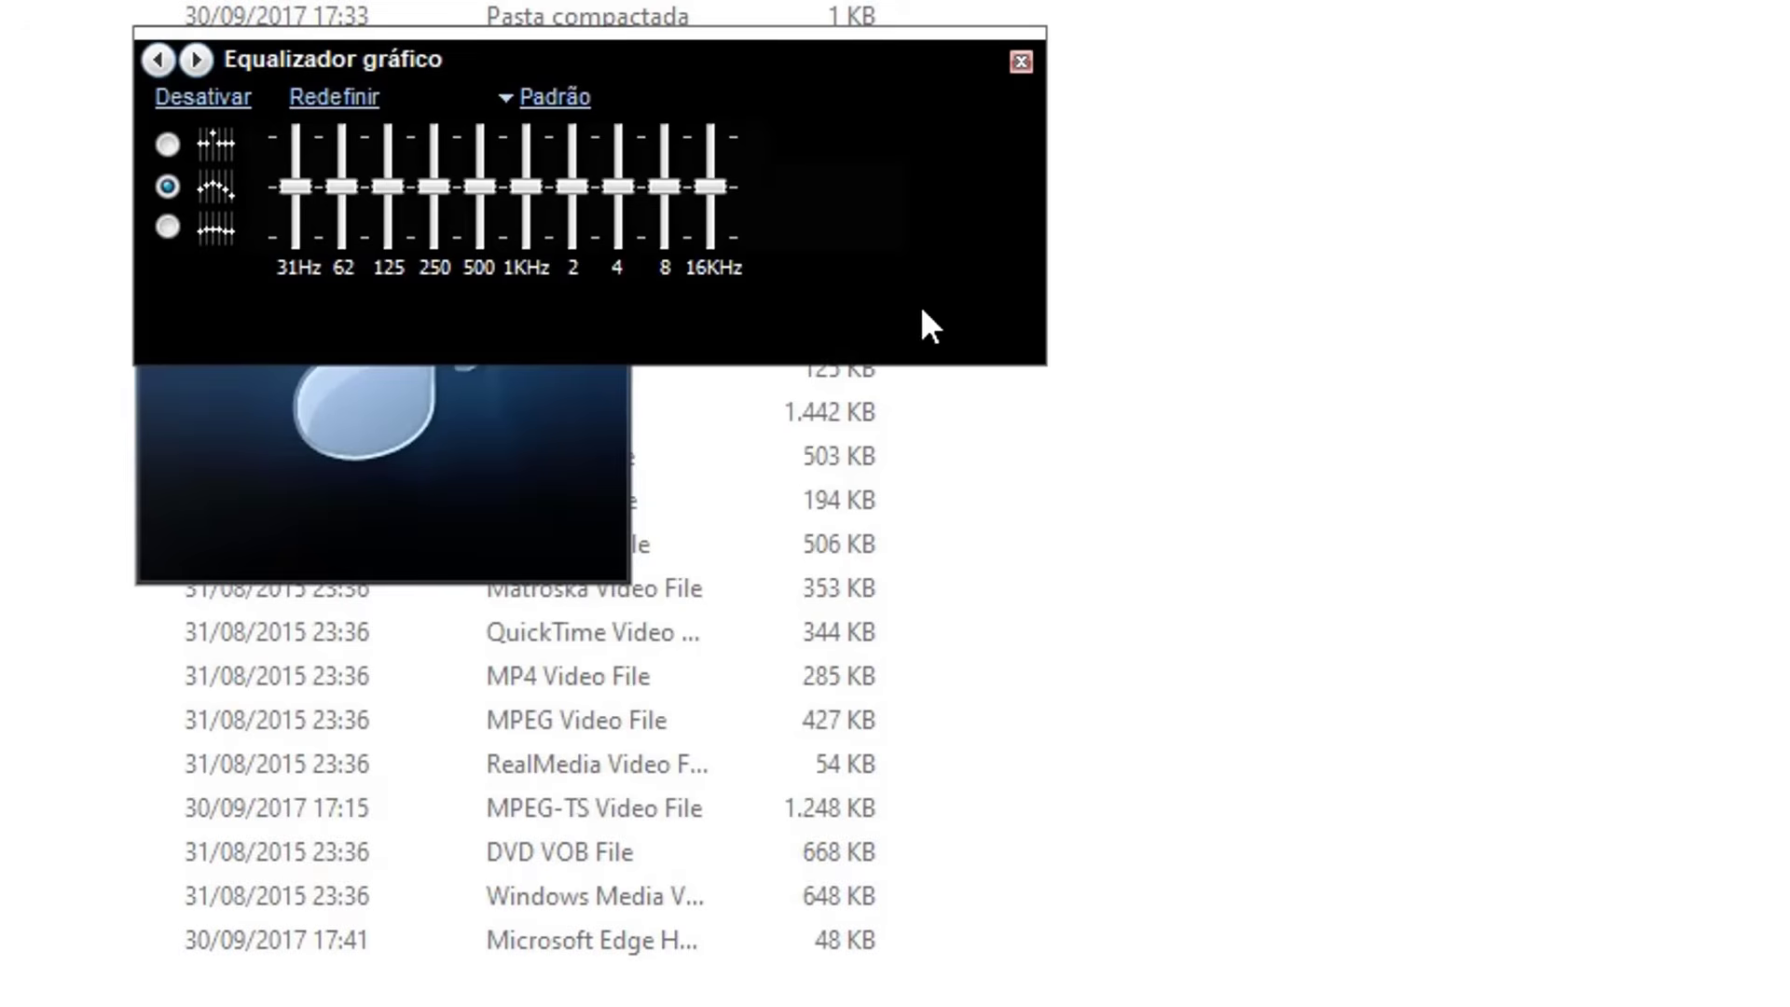
{"action": "left_click_drag", "start_coordinate": [708, 185], "coordinate": [711, 140]}
{"action": "left_click_drag", "start_coordinate": [295, 186], "coordinate": [295, 145]}
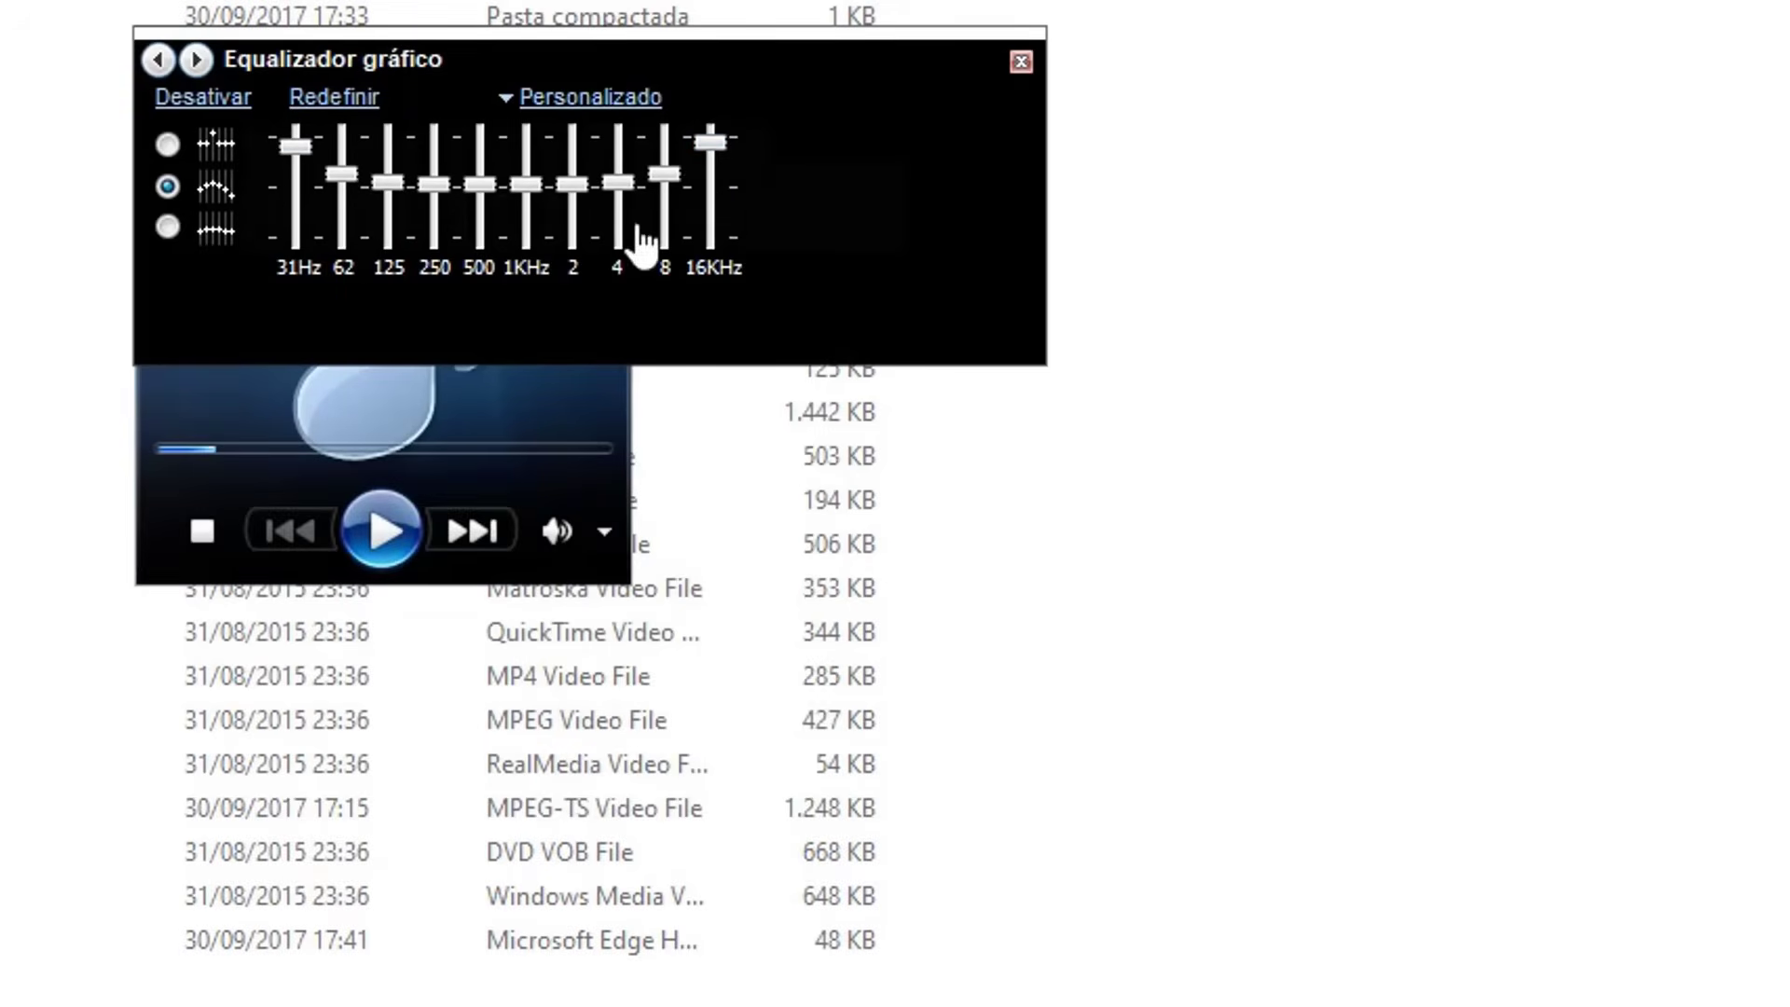
{"action": "left_click", "coordinate": [599, 129]}
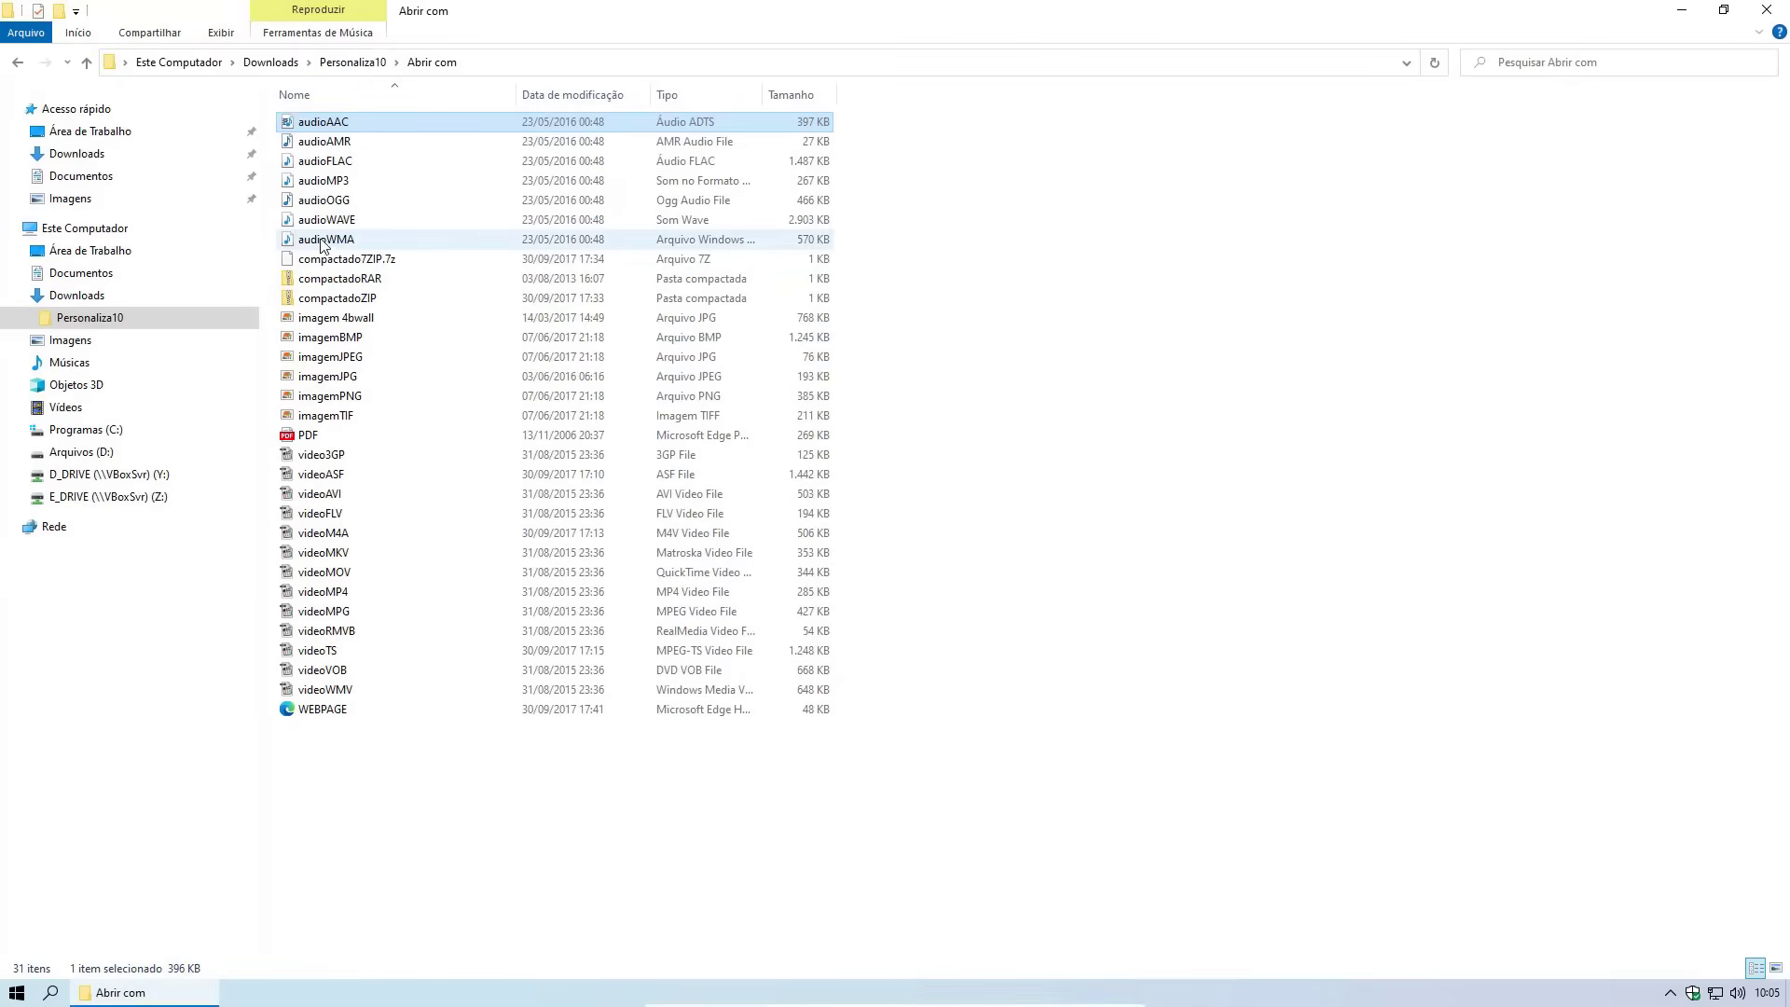
Make .amr and .flac files always open with Windows Media Player, using audioAMR and audioFLAC
{"action": "double_click", "coordinate": [335, 142]}
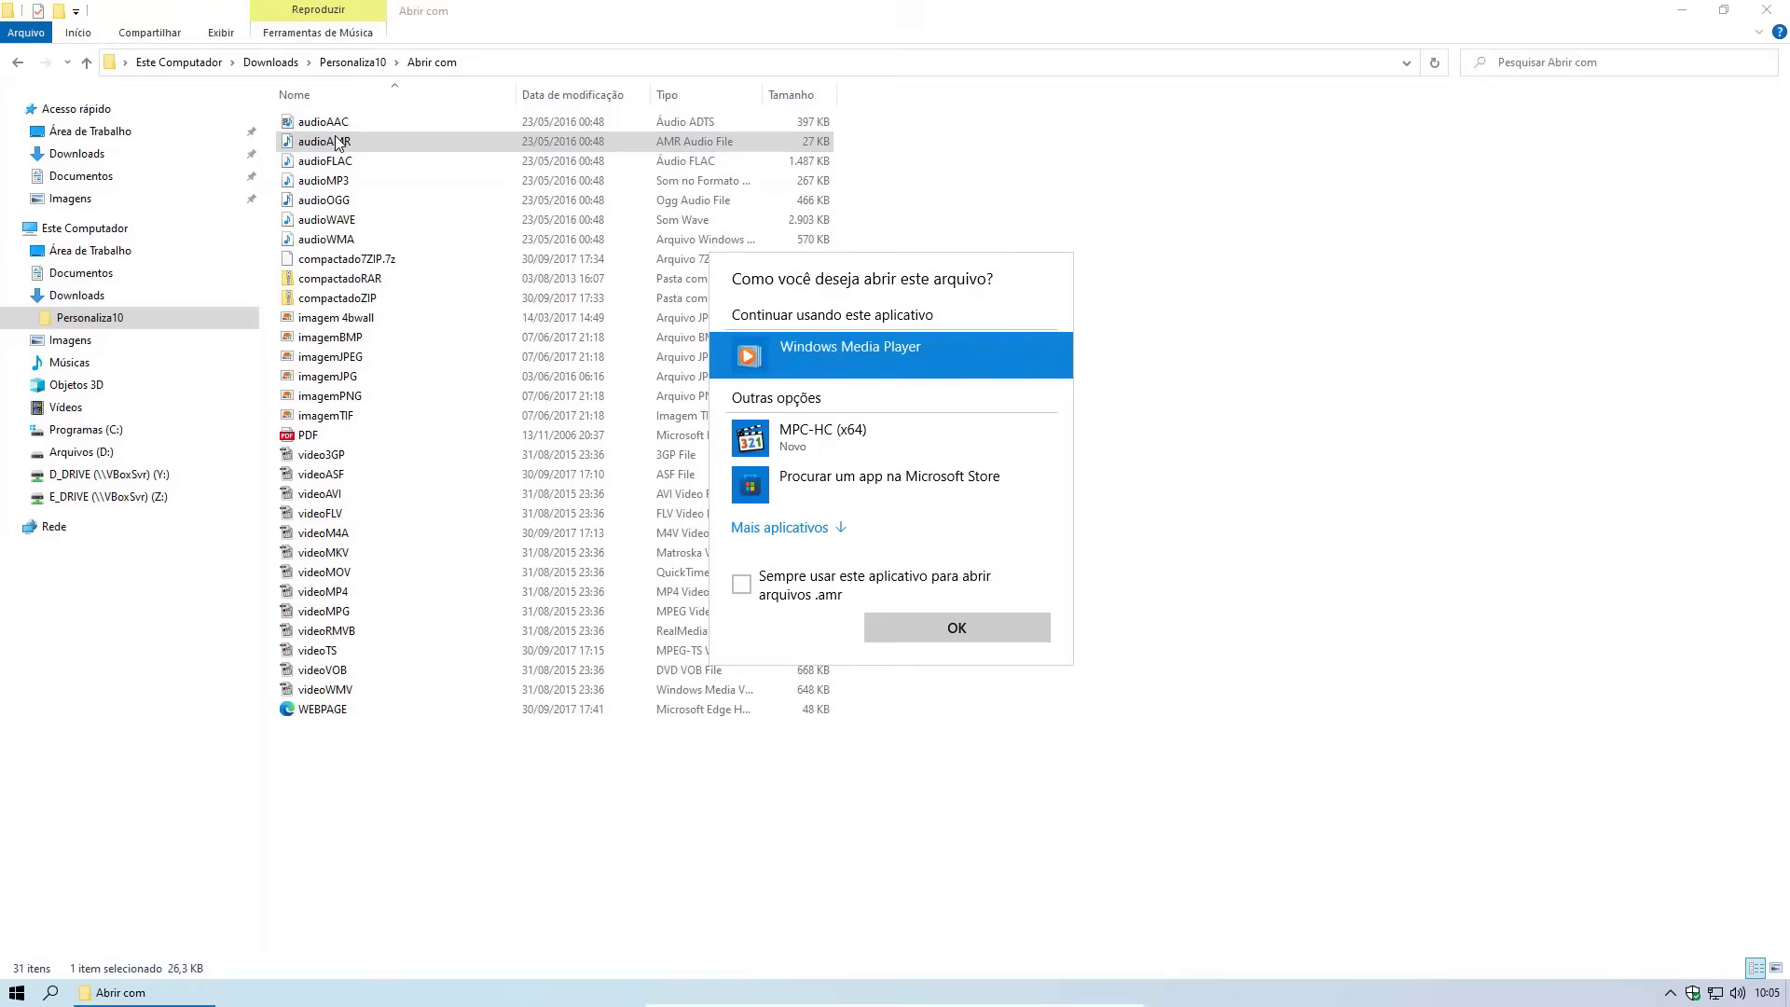
{"action": "left_click", "coordinate": [764, 586]}
{"action": "left_click", "coordinate": [899, 627]}
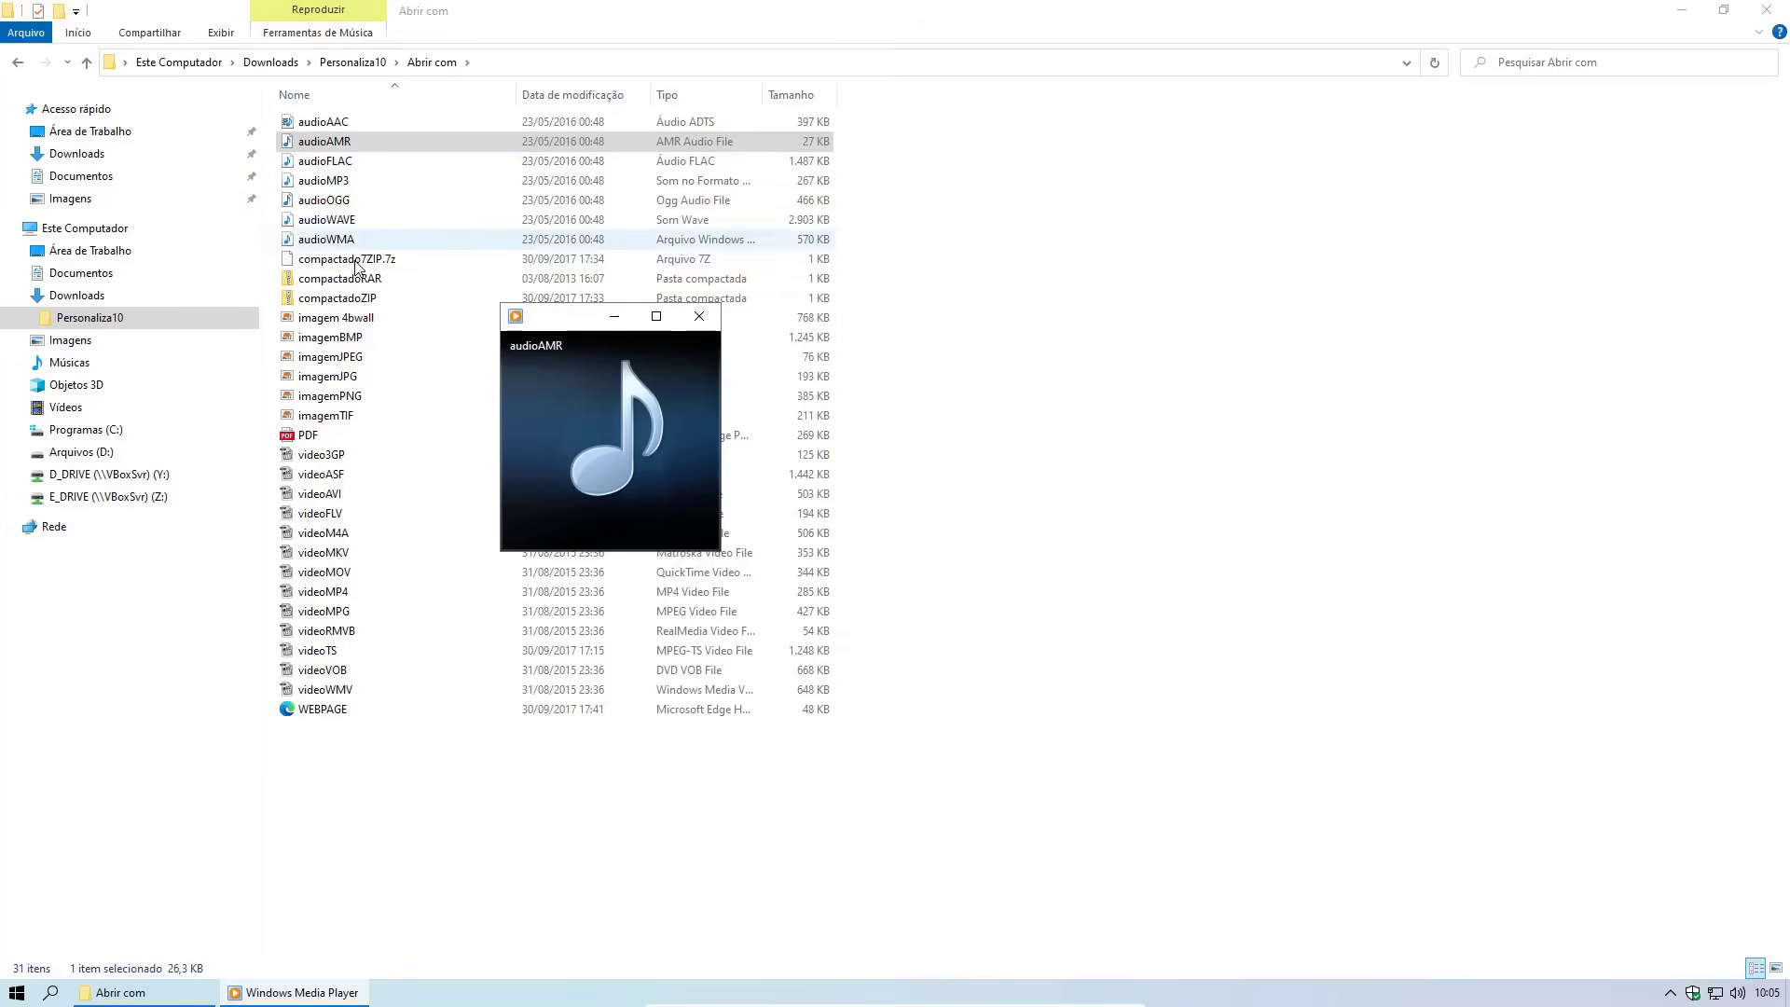
{"action": "left_click", "coordinate": [341, 166]}
{"action": "double_click", "coordinate": [340, 166]}
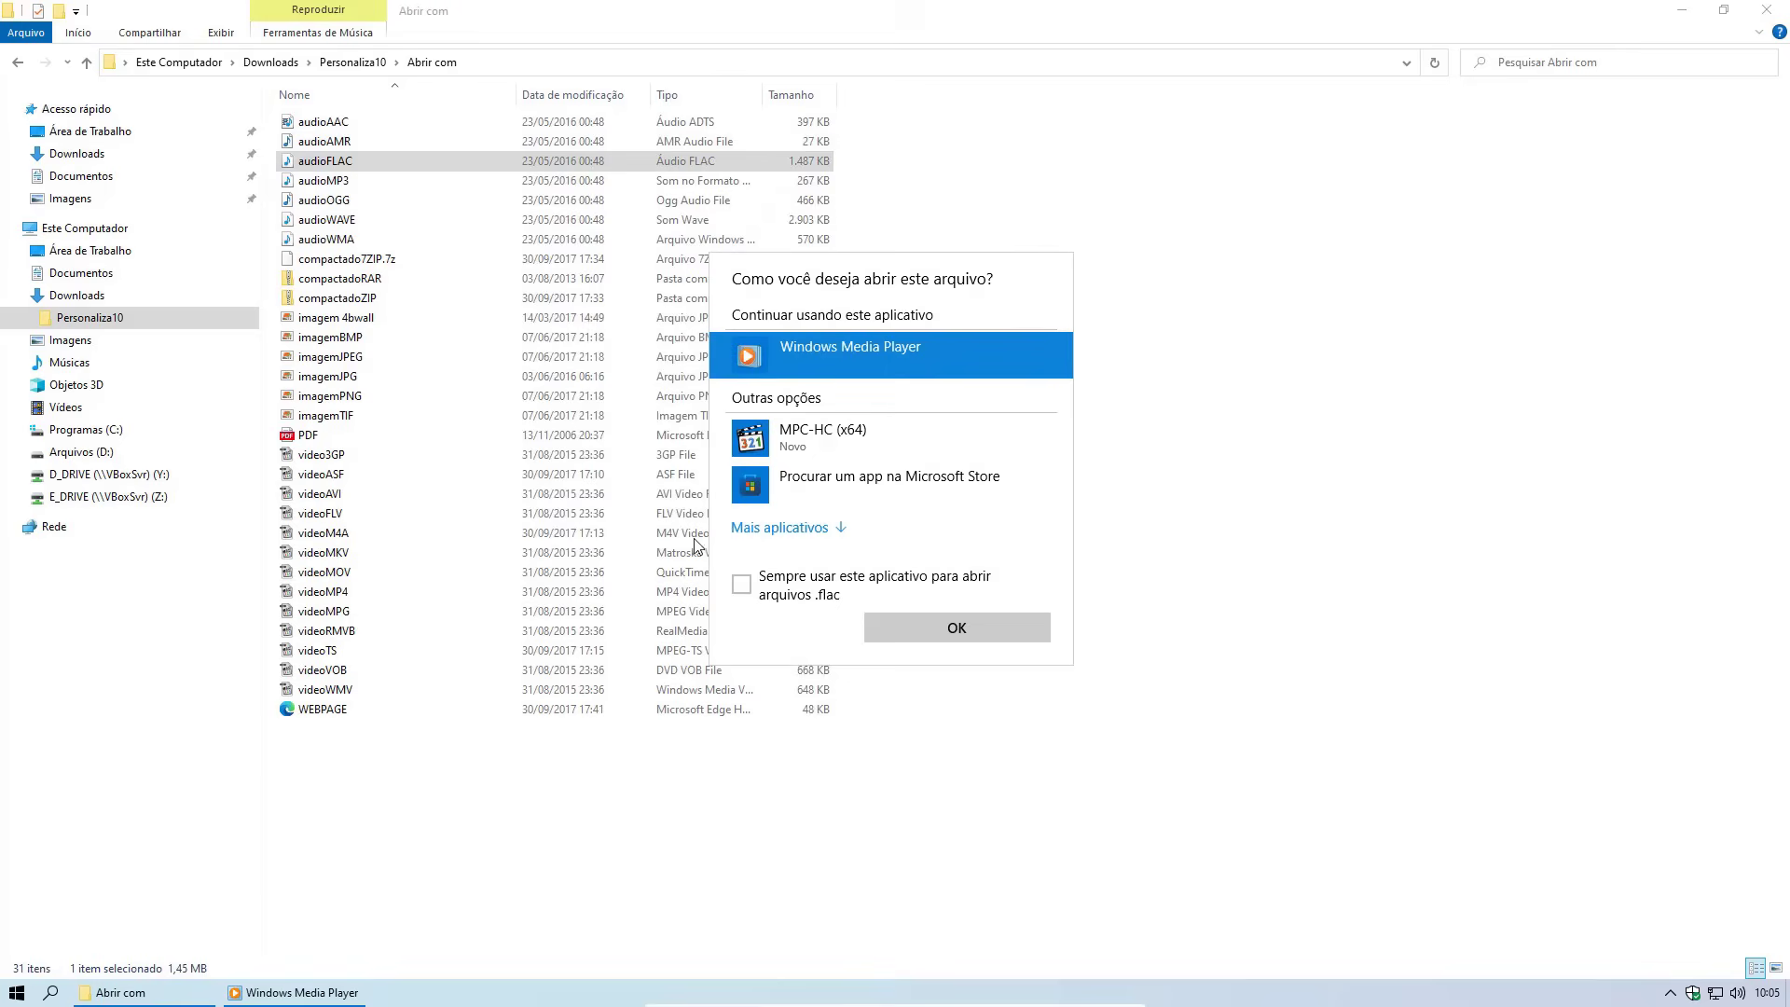
{"action": "left_click", "coordinate": [780, 597]}
{"action": "left_click", "coordinate": [947, 634]}
Open audioMP3 and audioOGG with Windows Media Player as the app for their file types
{"action": "double_click", "coordinate": [339, 180]}
{"action": "left_click", "coordinate": [762, 571]}
{"action": "left_click", "coordinate": [904, 631]}
{"action": "double_click", "coordinate": [326, 202]}
{"action": "left_click", "coordinate": [942, 628]}
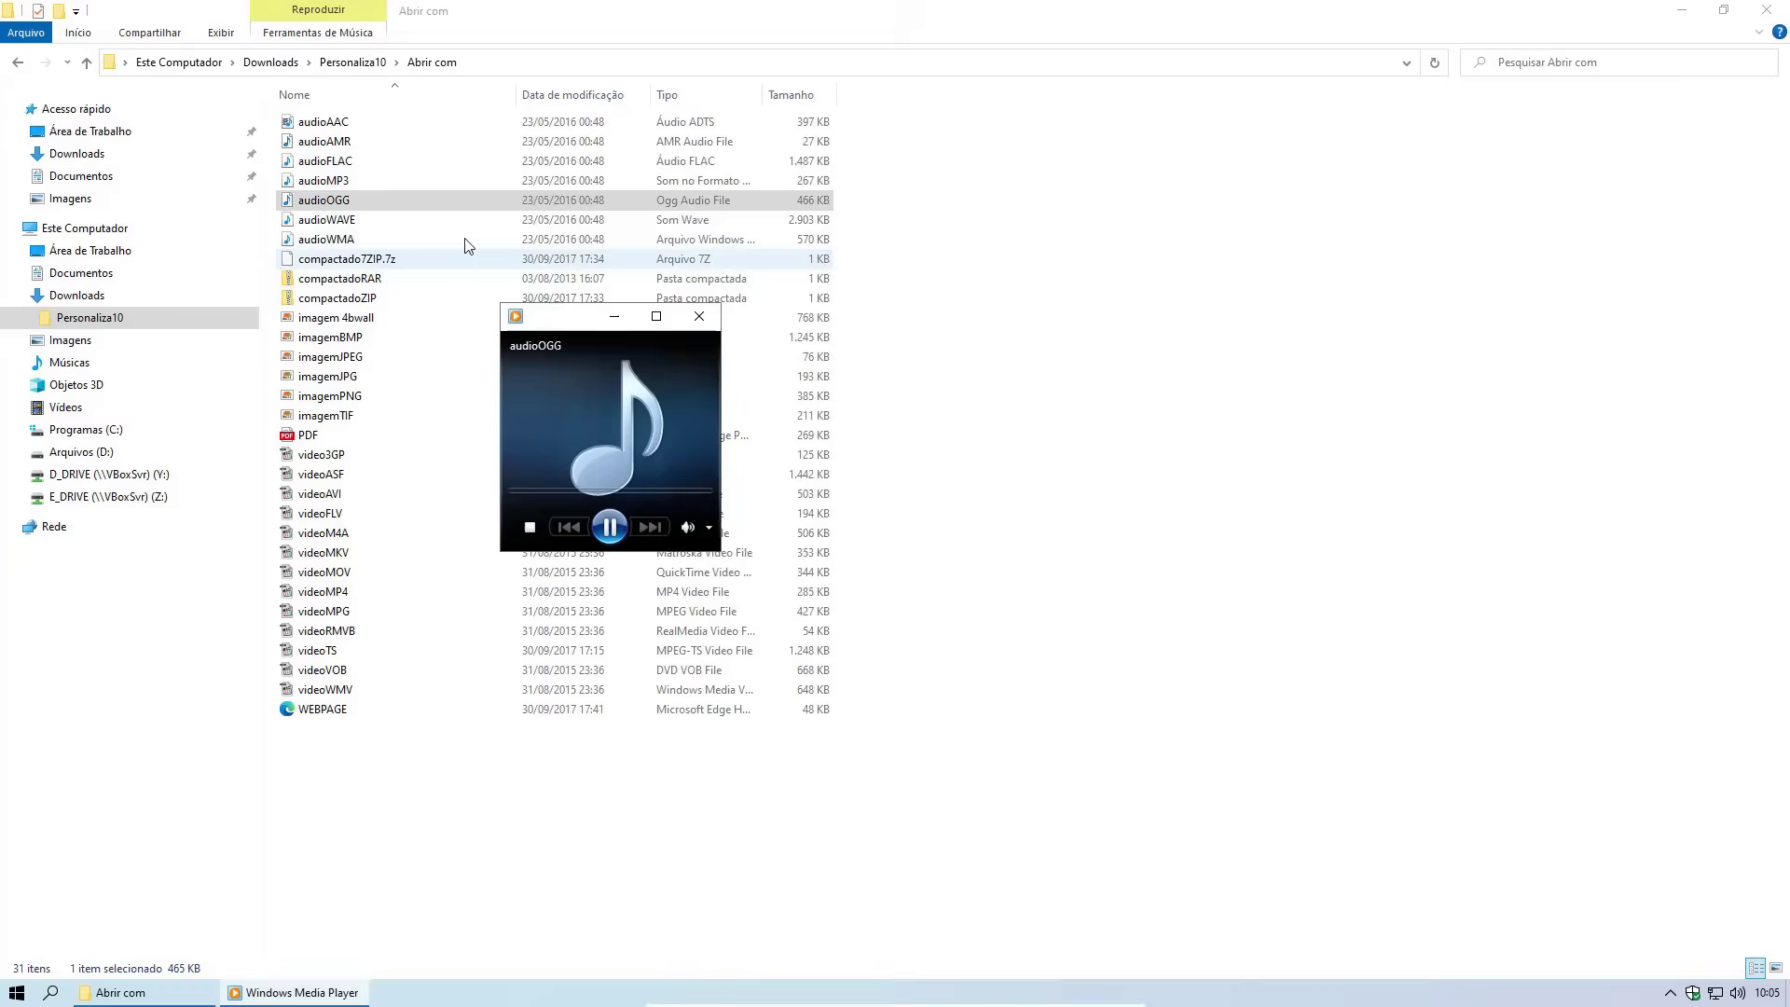
Open audioWAVE and audioWMA always with Windows Media Player and close the player
{"action": "double_click", "coordinate": [354, 220]}
{"action": "left_click", "coordinate": [806, 585]}
{"action": "key", "text": "Return"}
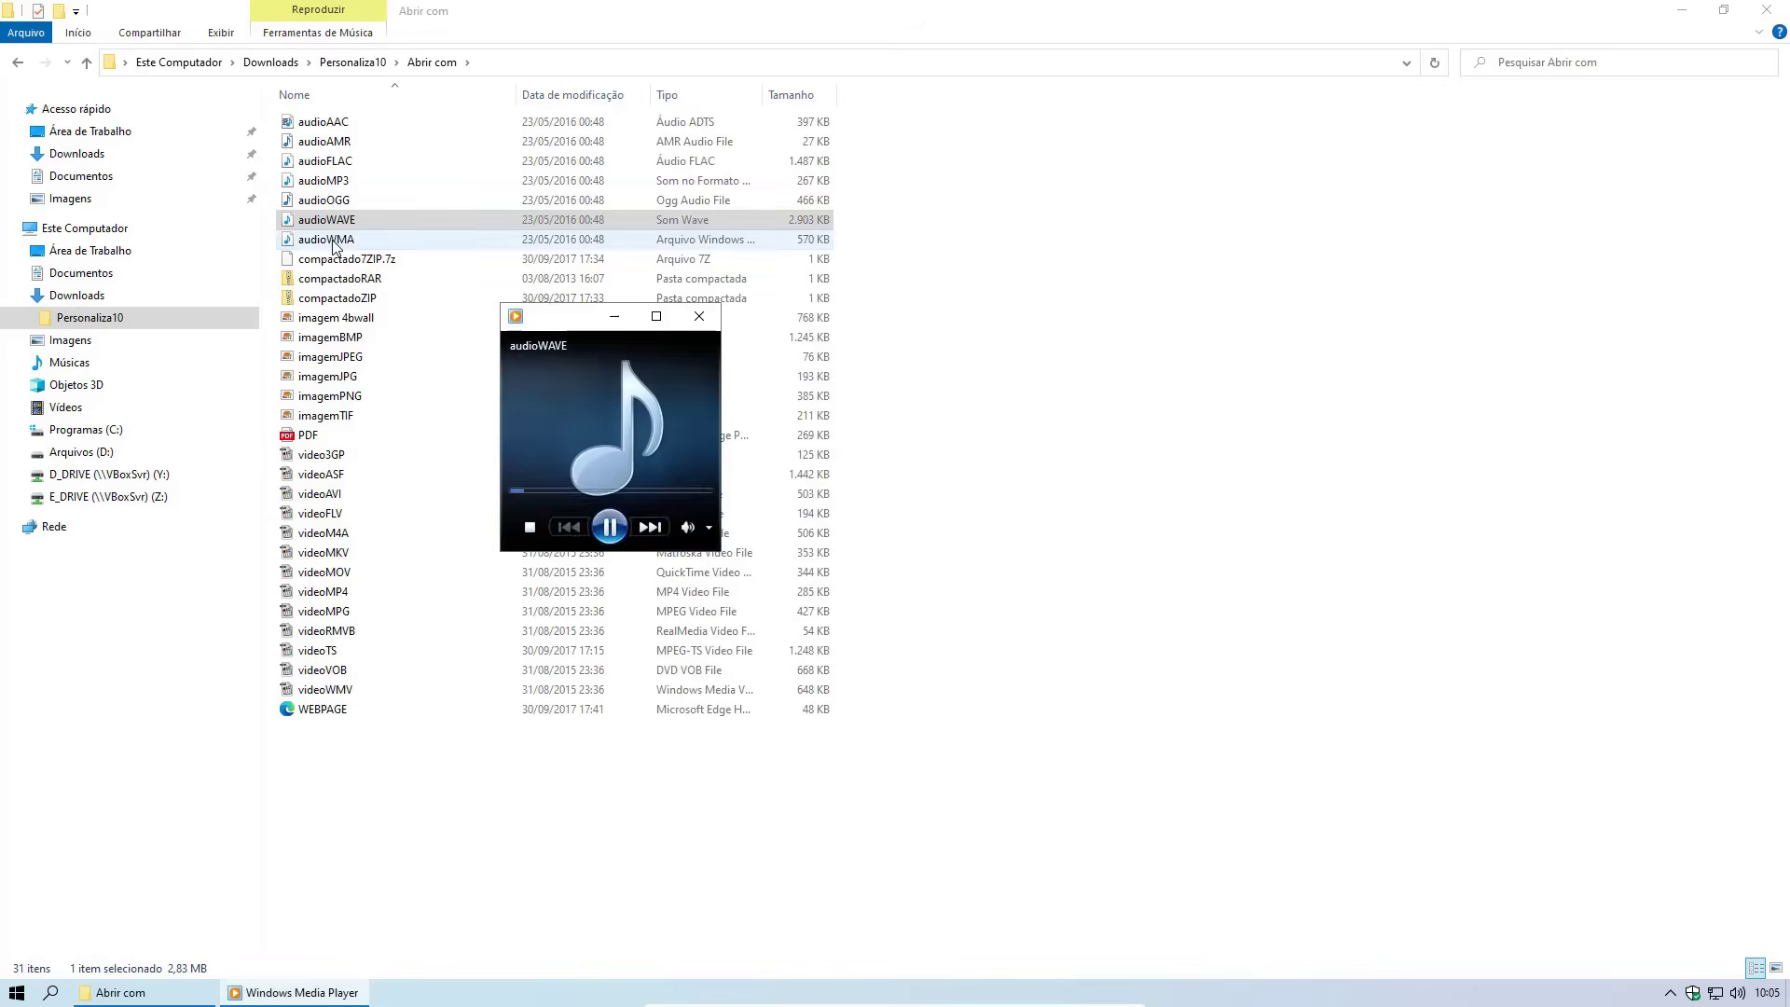
{"action": "double_click", "coordinate": [326, 239]}
{"action": "left_click", "coordinate": [764, 584]}
{"action": "left_click", "coordinate": [904, 627]}
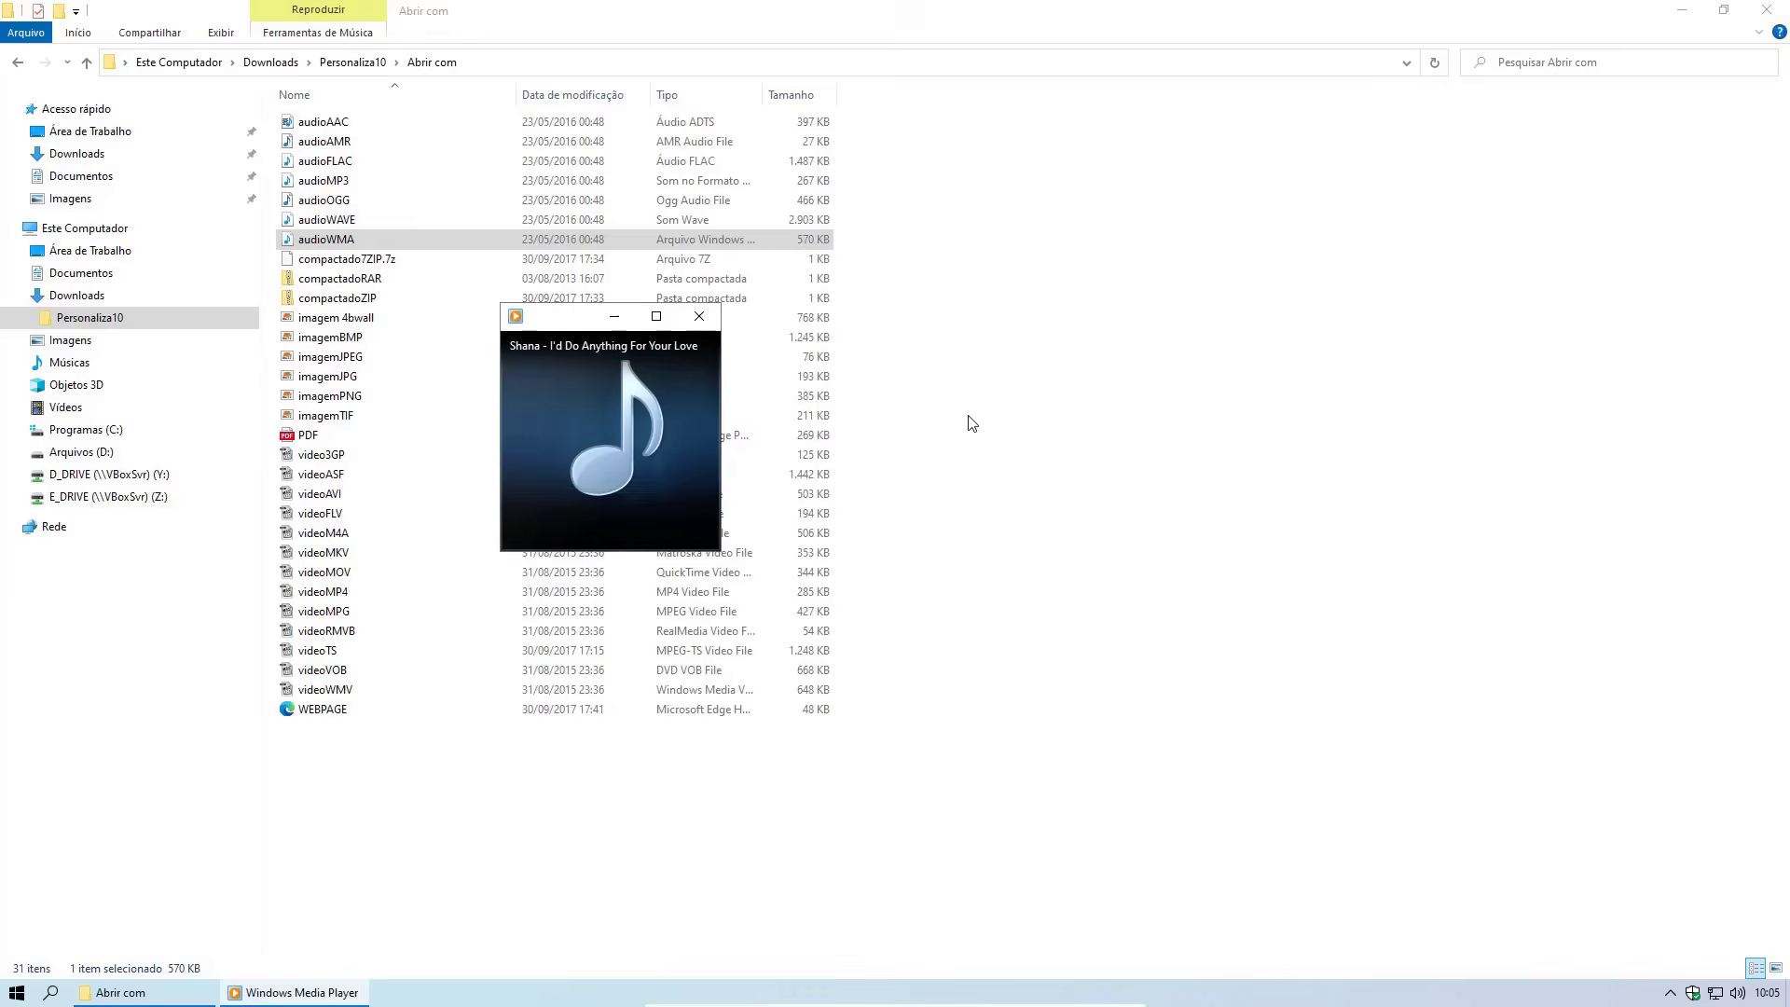
{"action": "left_click", "coordinate": [696, 311]}
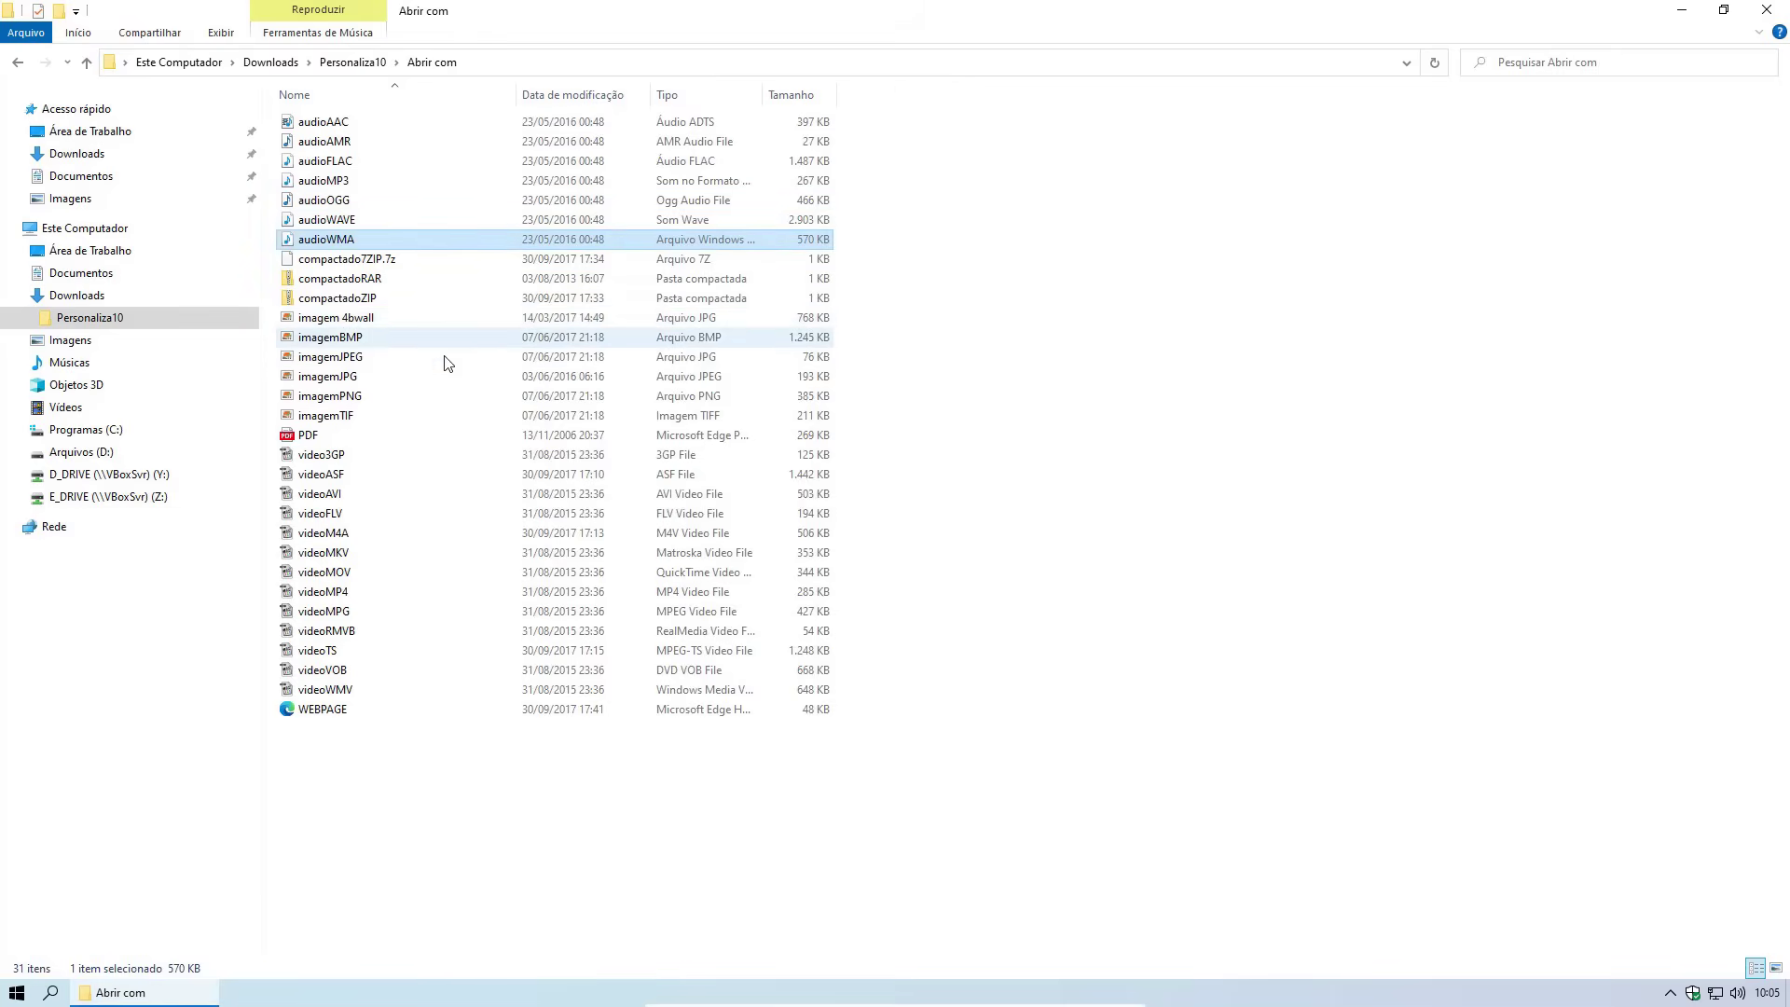
Make .jpg files always open with Visualizador de Fotos do Windows, using imagem 4bwall, and maximize the viewer before closing it
{"action": "double_click", "coordinate": [337, 319]}
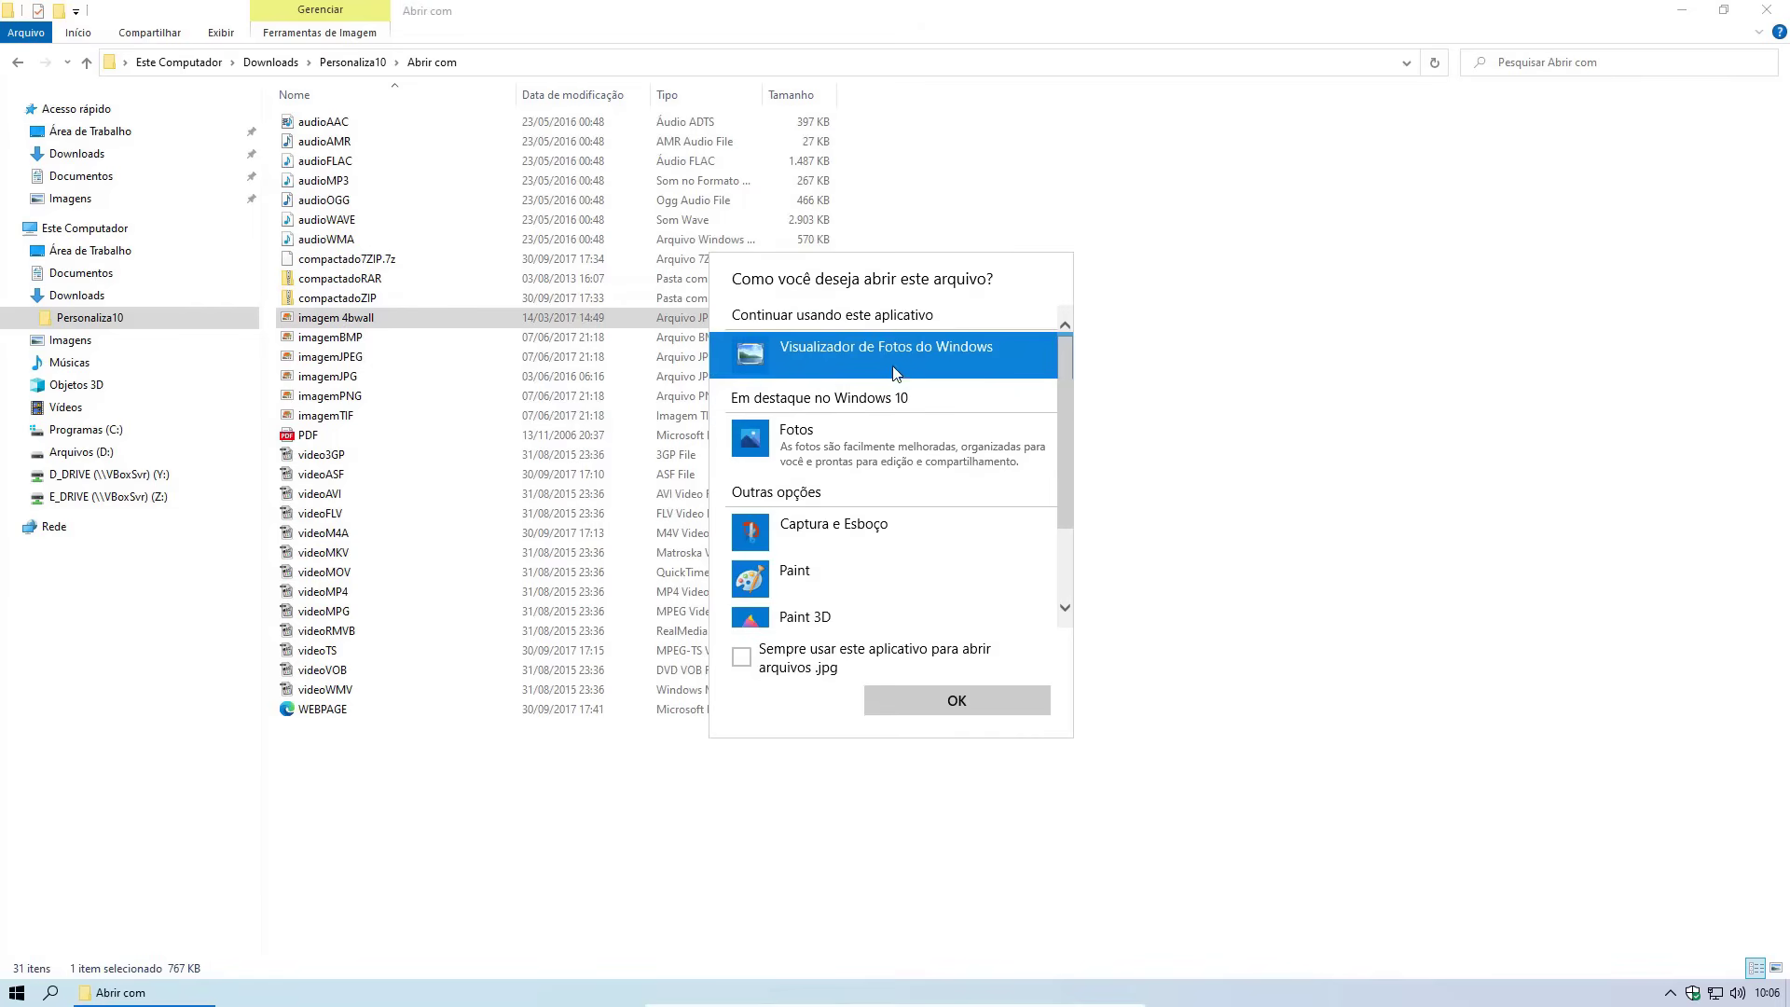
{"action": "left_click", "coordinate": [763, 658]}
{"action": "left_click", "coordinate": [957, 700]}
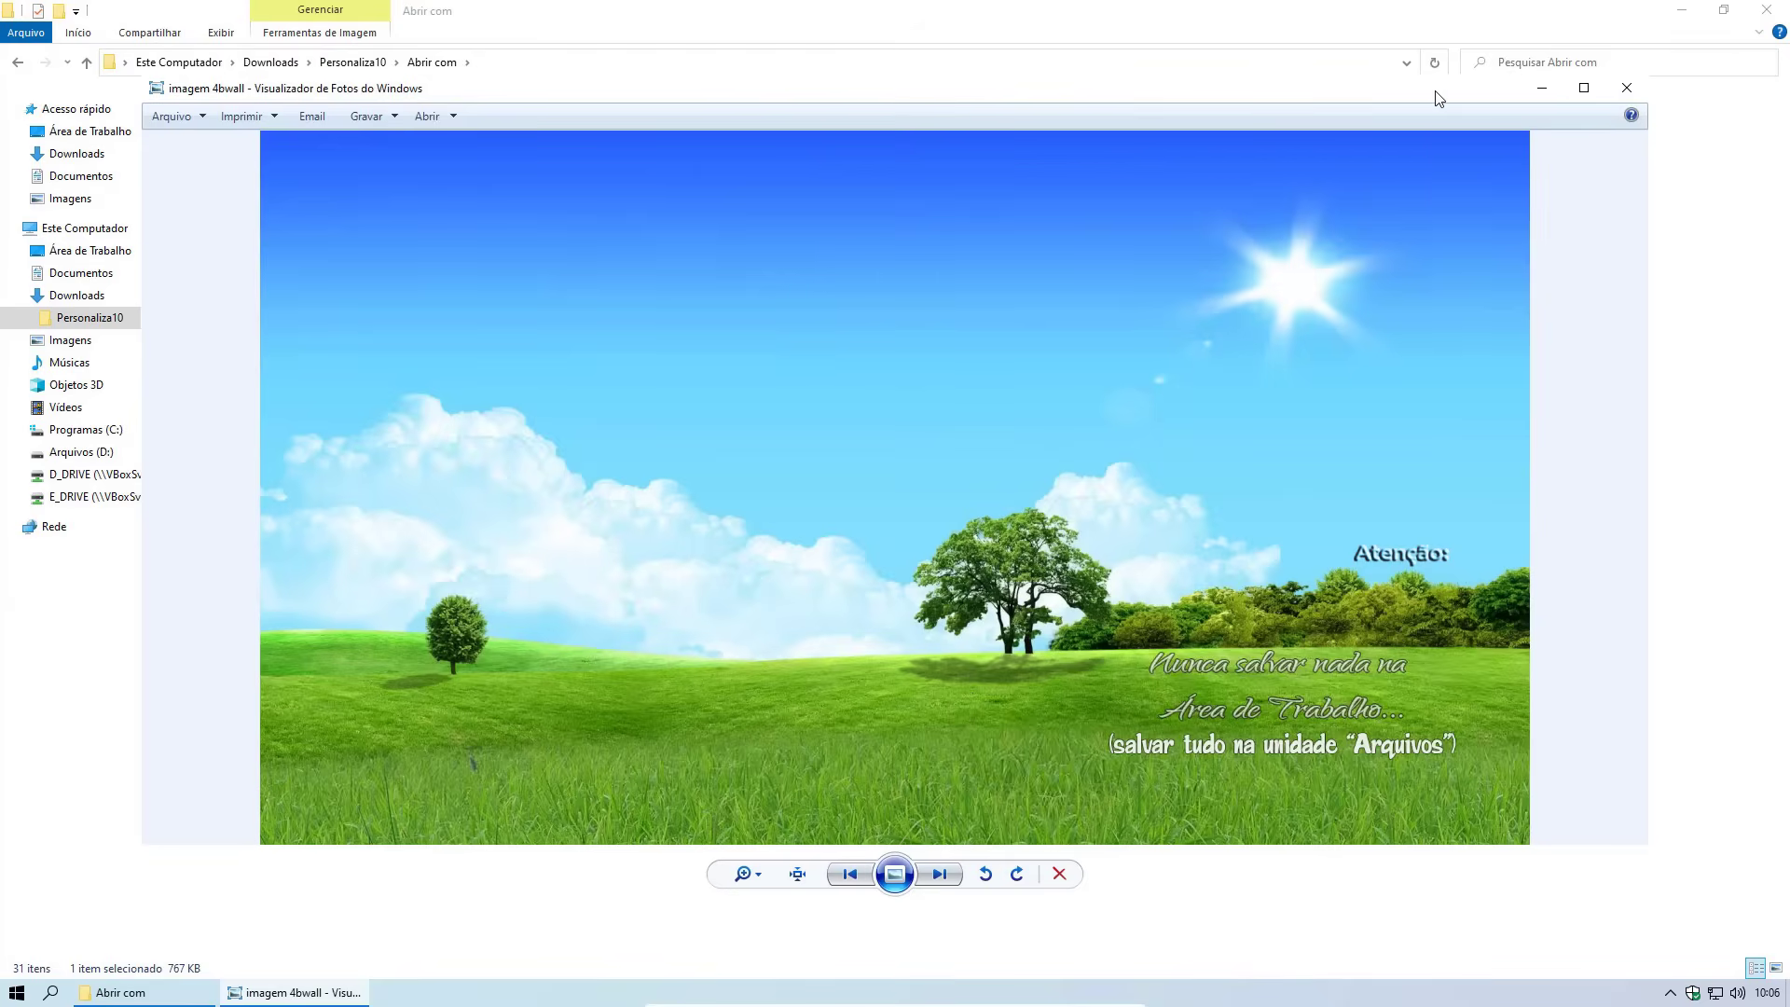
{"action": "double_click", "coordinate": [1439, 98]}
{"action": "left_click", "coordinate": [1767, 9]}
Open imagemBMP and imagemJPEG, and make .tif files always open with Visualizador de Fotos do Windows
{"action": "left_click", "coordinate": [361, 337]}
{"action": "double_click", "coordinate": [360, 337]}
{"action": "key", "text": "alt+F4"}
{"action": "double_click", "coordinate": [362, 357]}
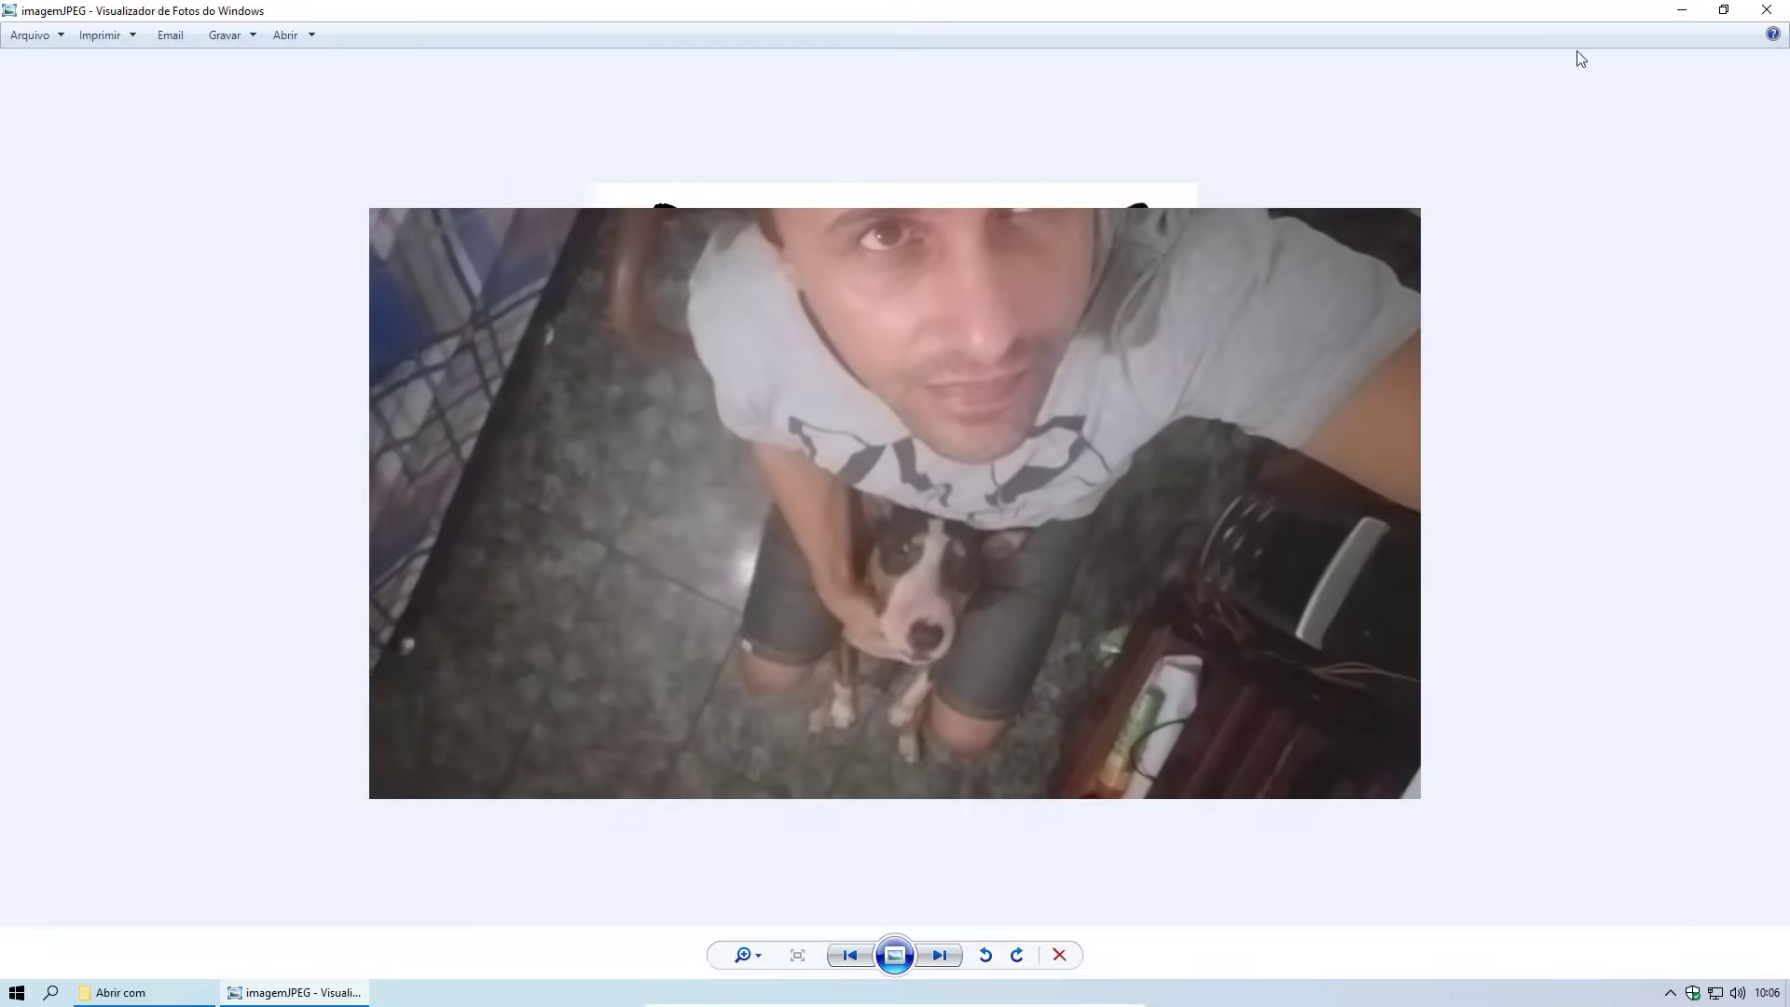
{"action": "double_click", "coordinate": [328, 417]}
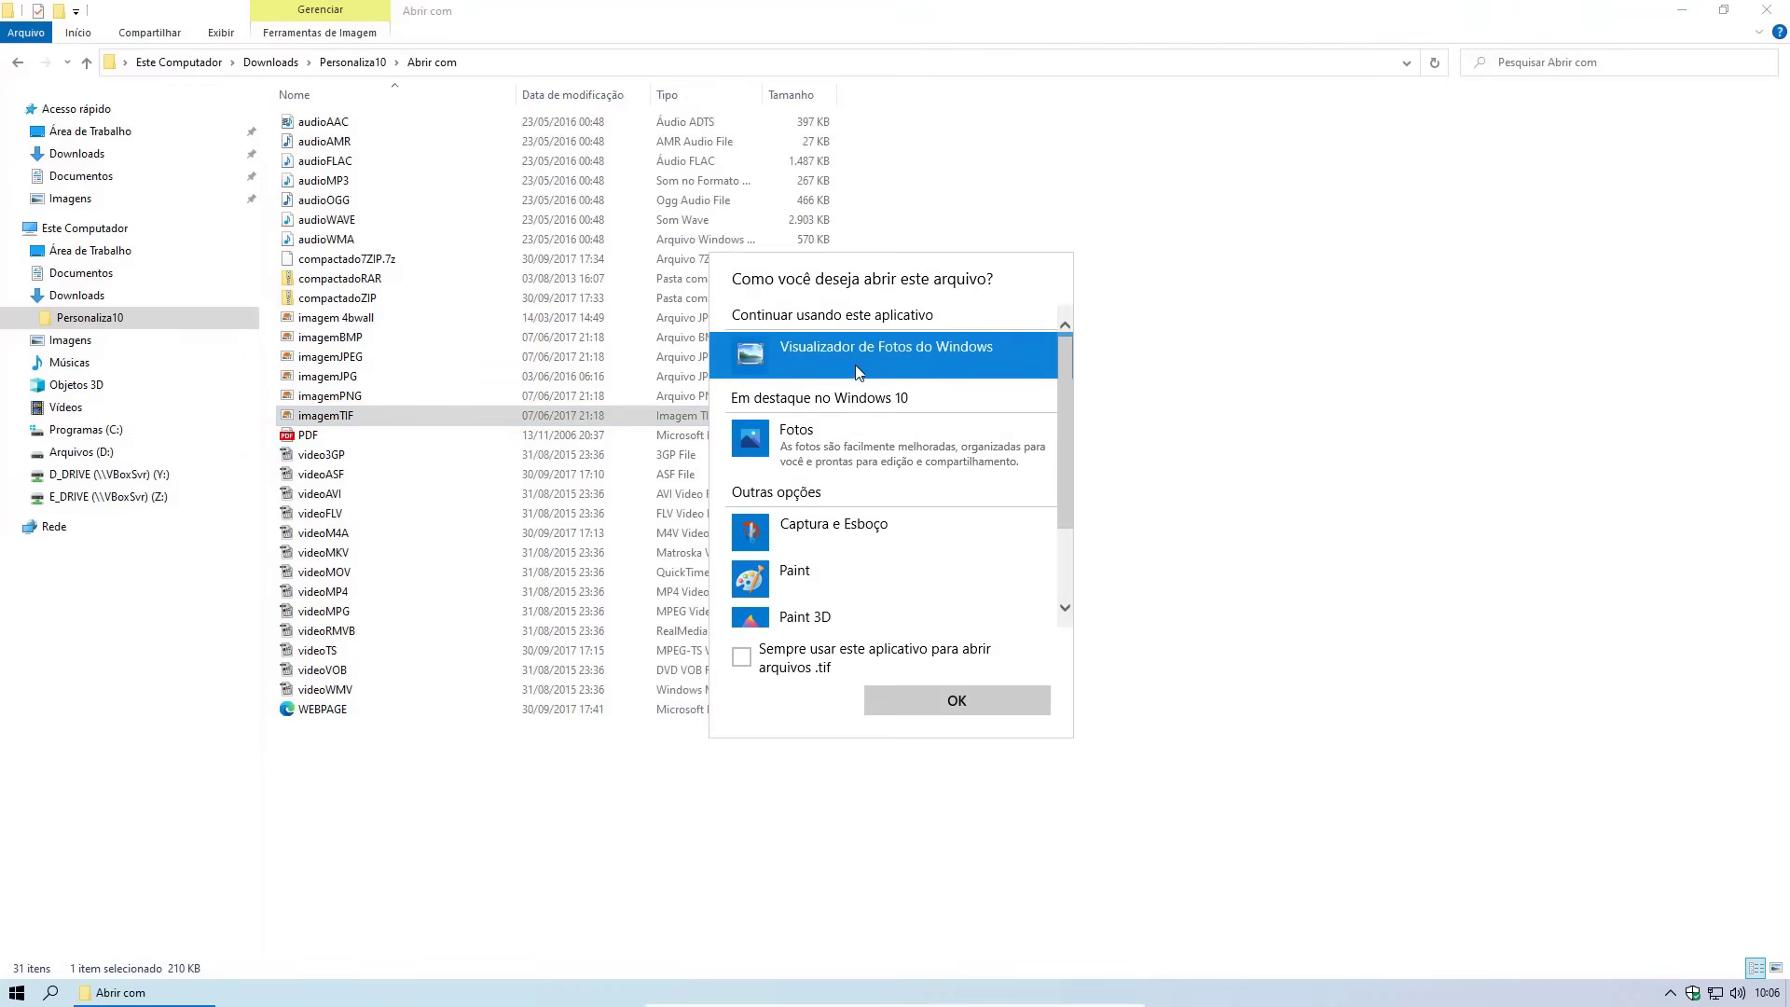
{"action": "left_click", "coordinate": [774, 662]}
{"action": "left_click", "coordinate": [927, 703]}
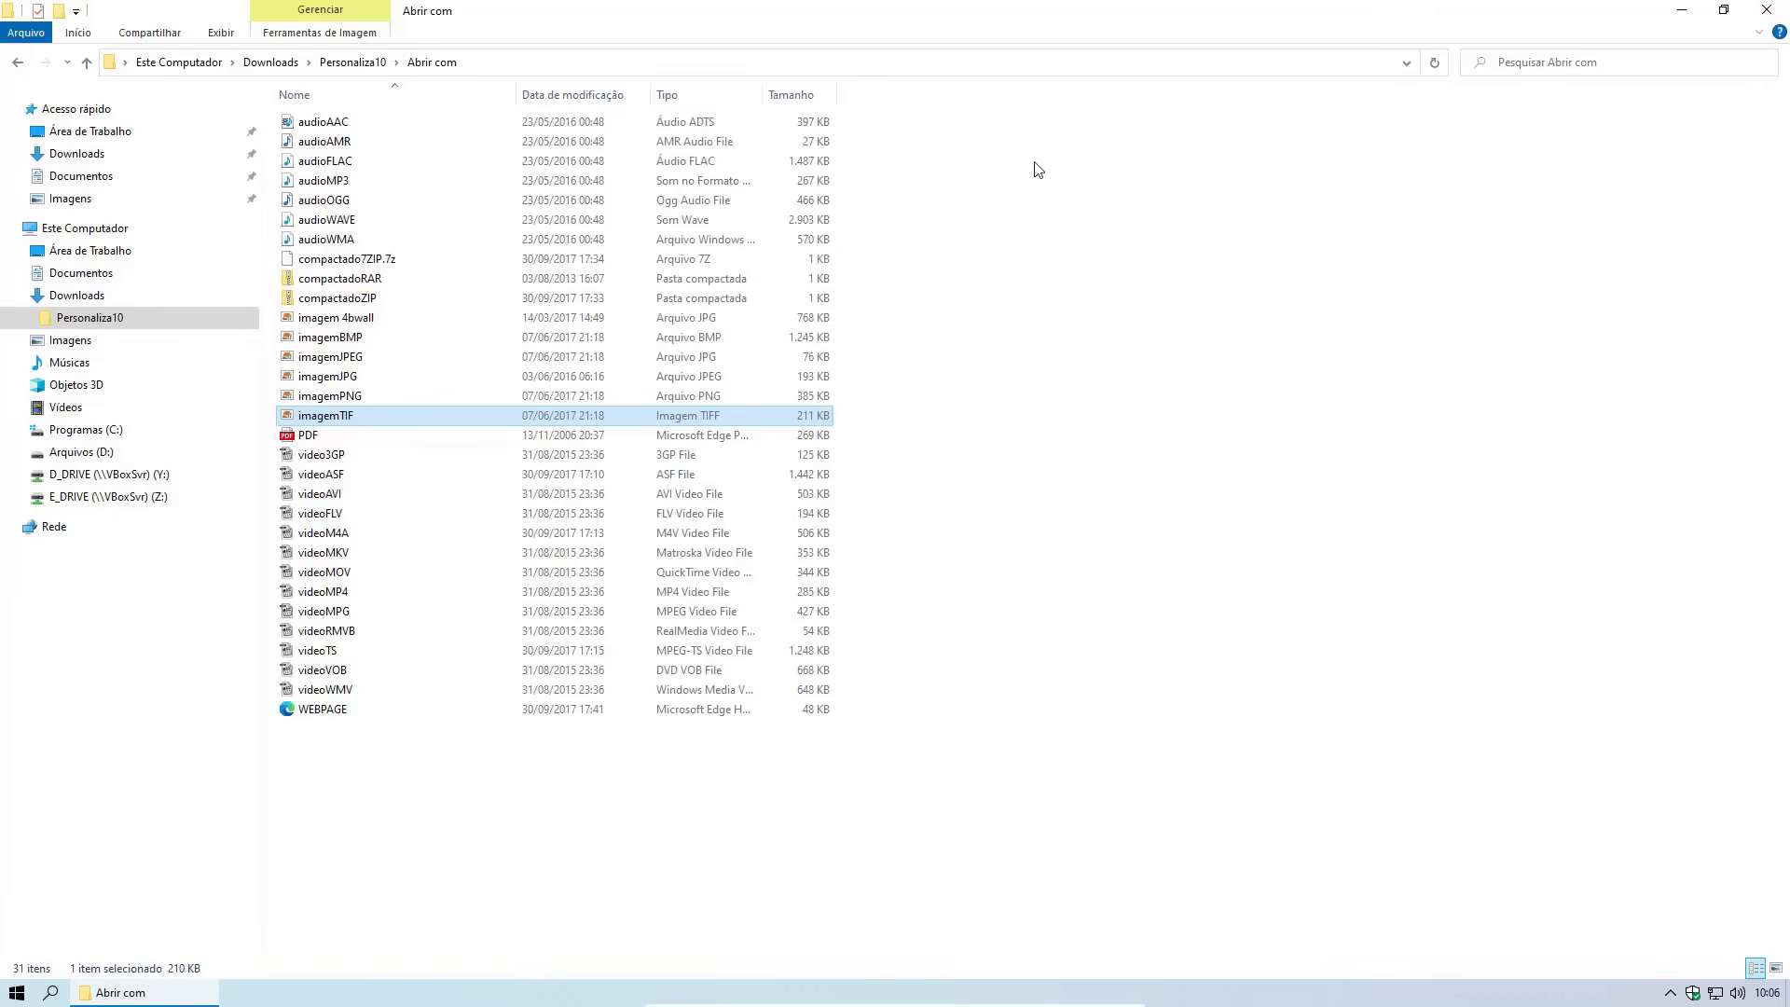
Play video3GP, videoASF and videoAVI in MPC-HC
{"action": "left_click", "coordinate": [334, 459]}
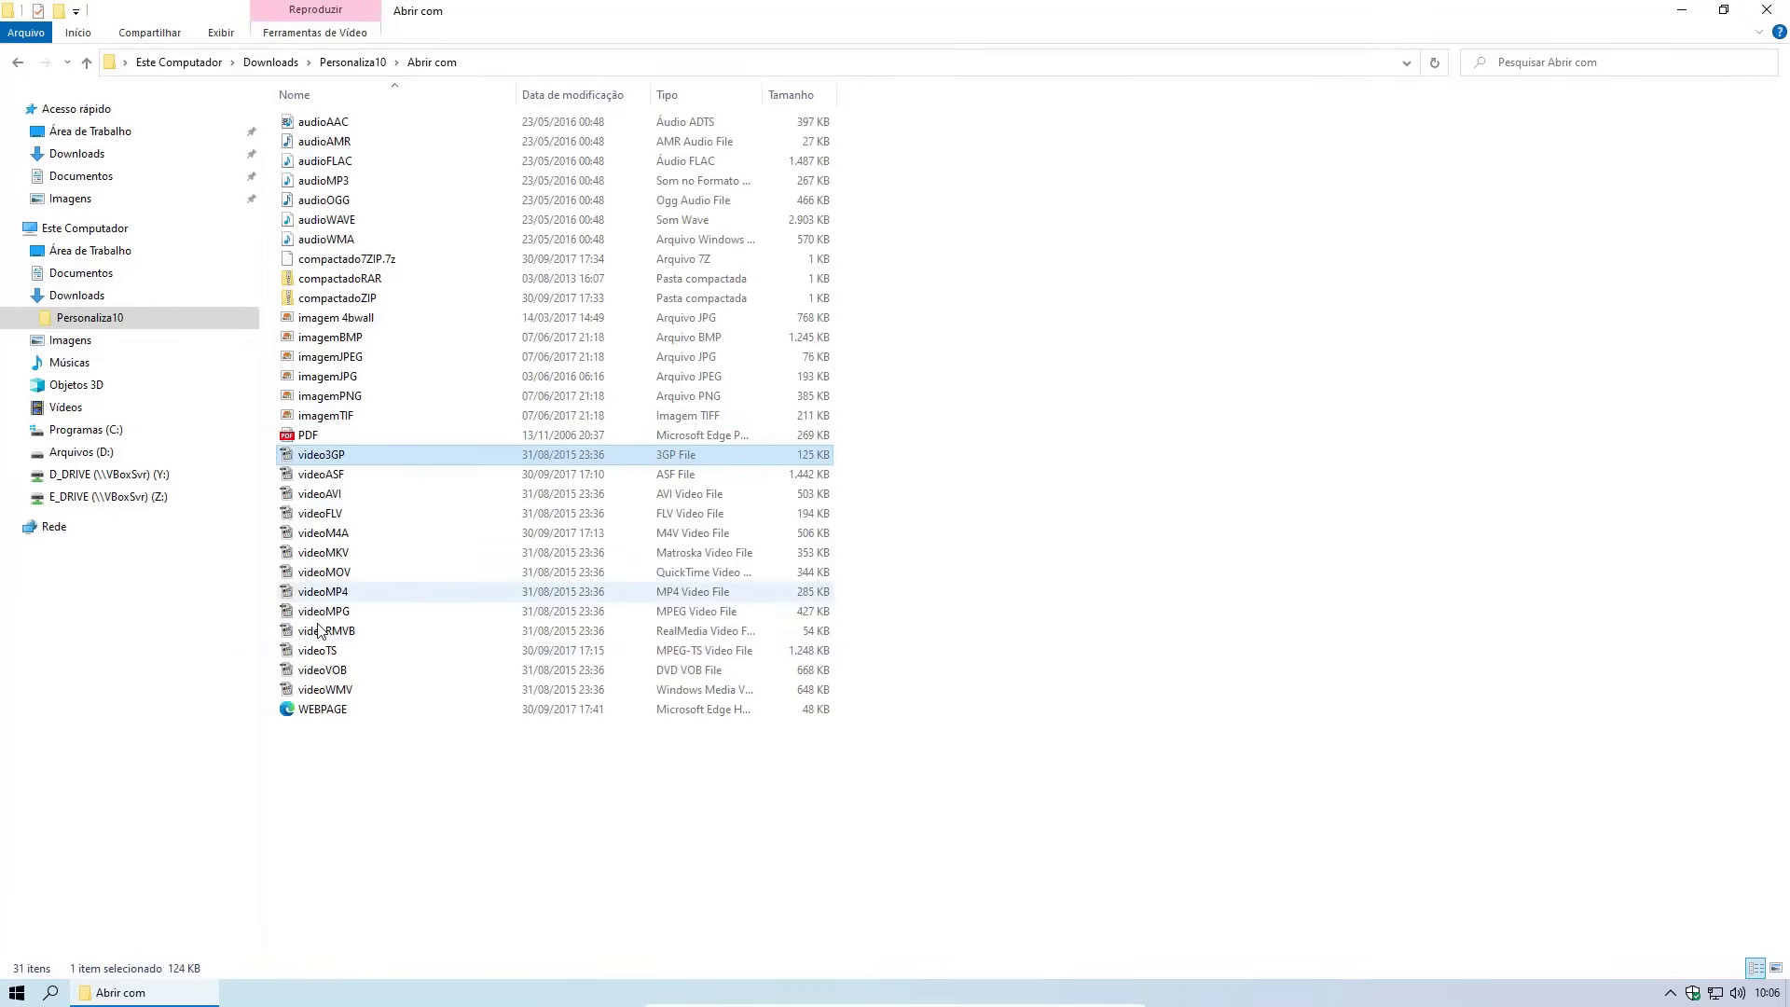
{"action": "double_click", "coordinate": [324, 457]}
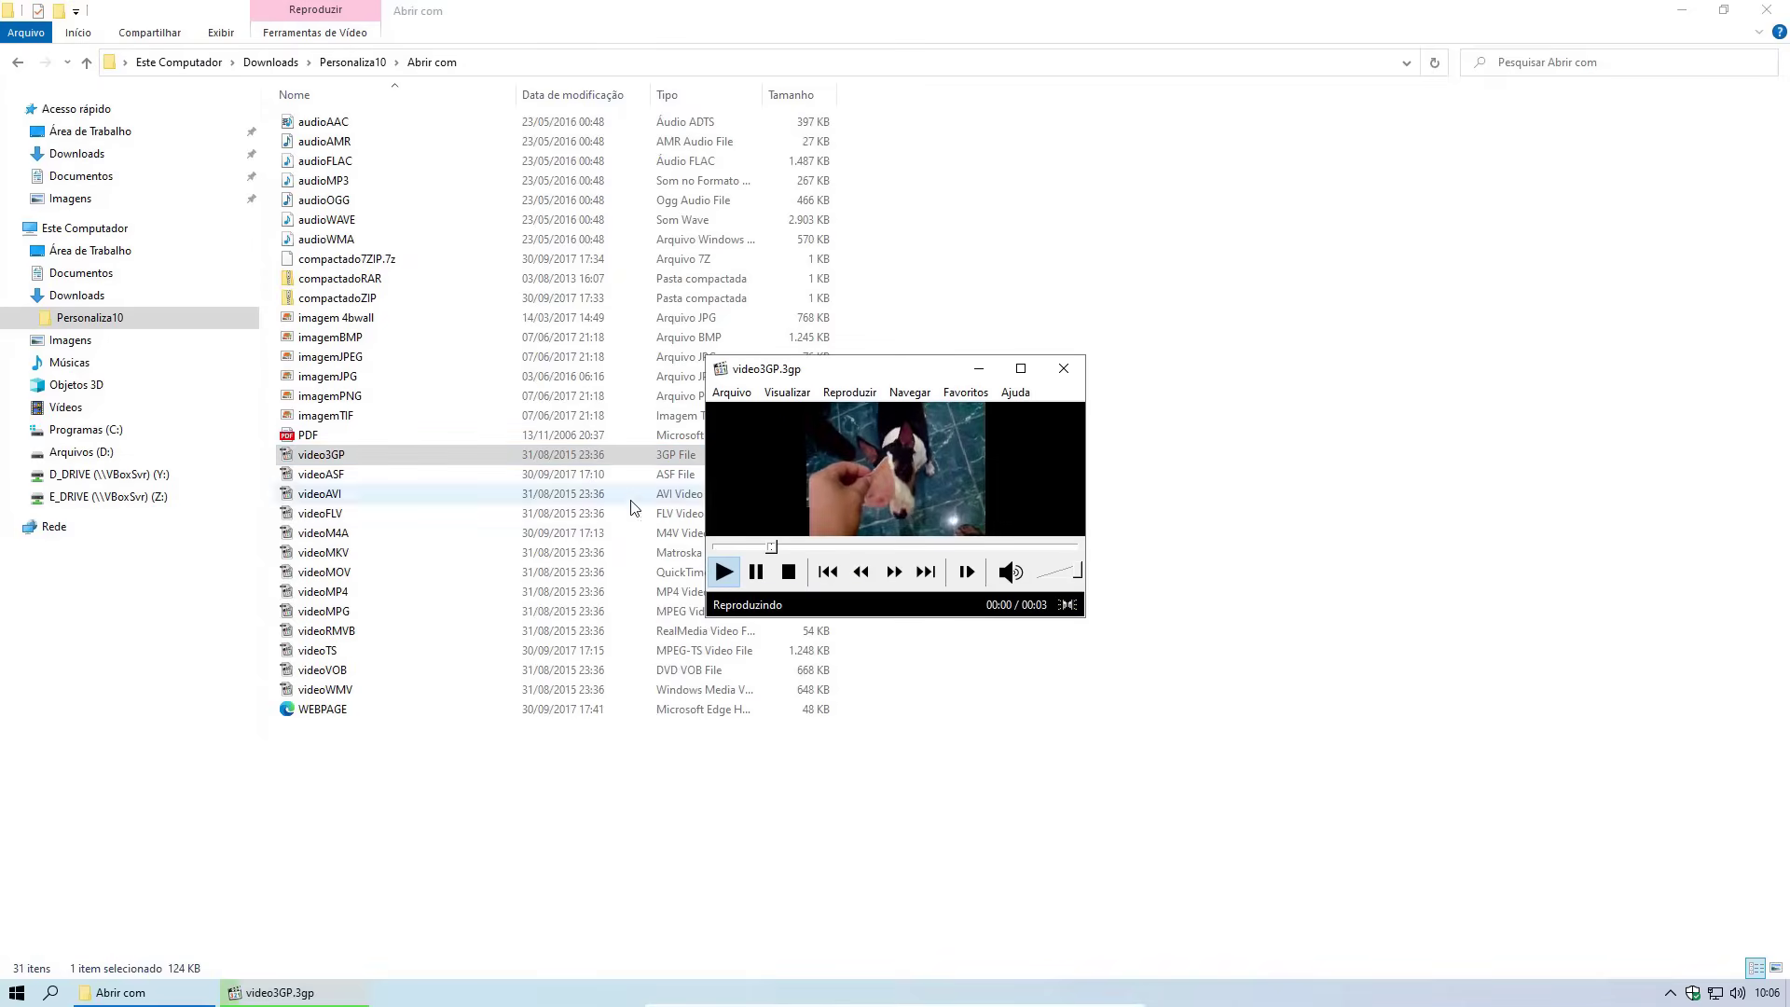
{"action": "double_click", "coordinate": [321, 473]}
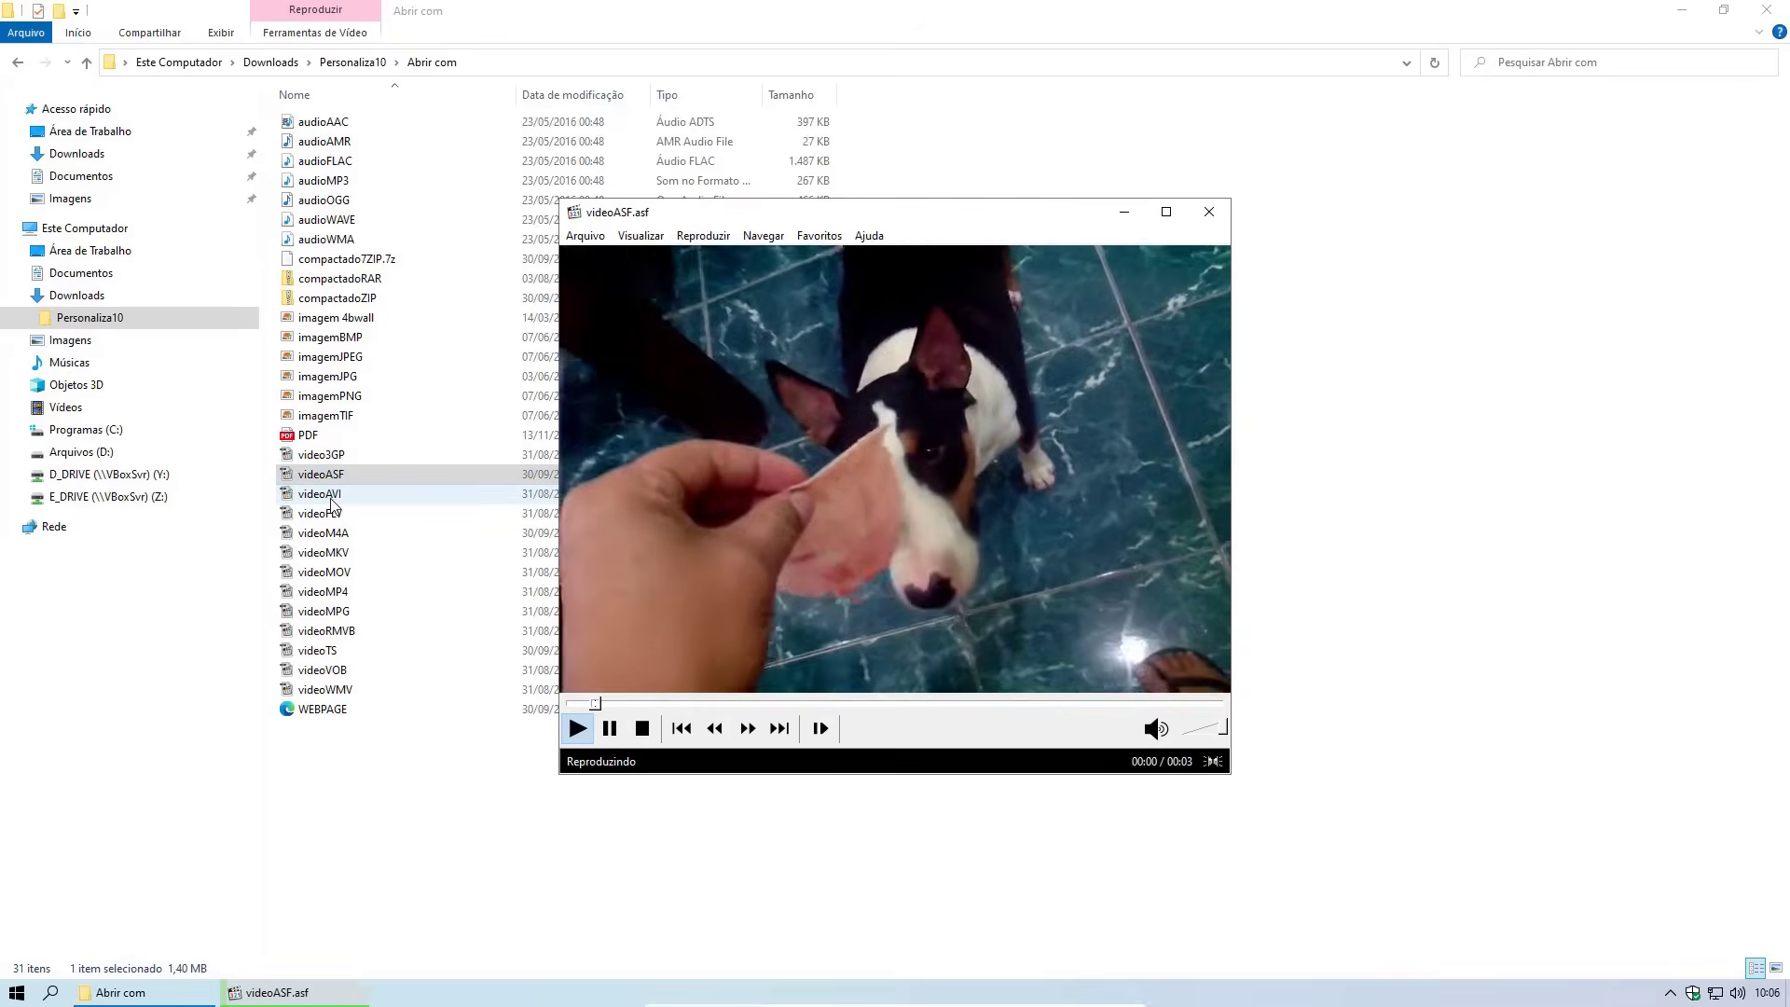
{"action": "double_click", "coordinate": [321, 495]}
Play videoM4A in MPC-HC, switching it to full screen and back, and play videoMKV
{"action": "double_click", "coordinate": [322, 532]}
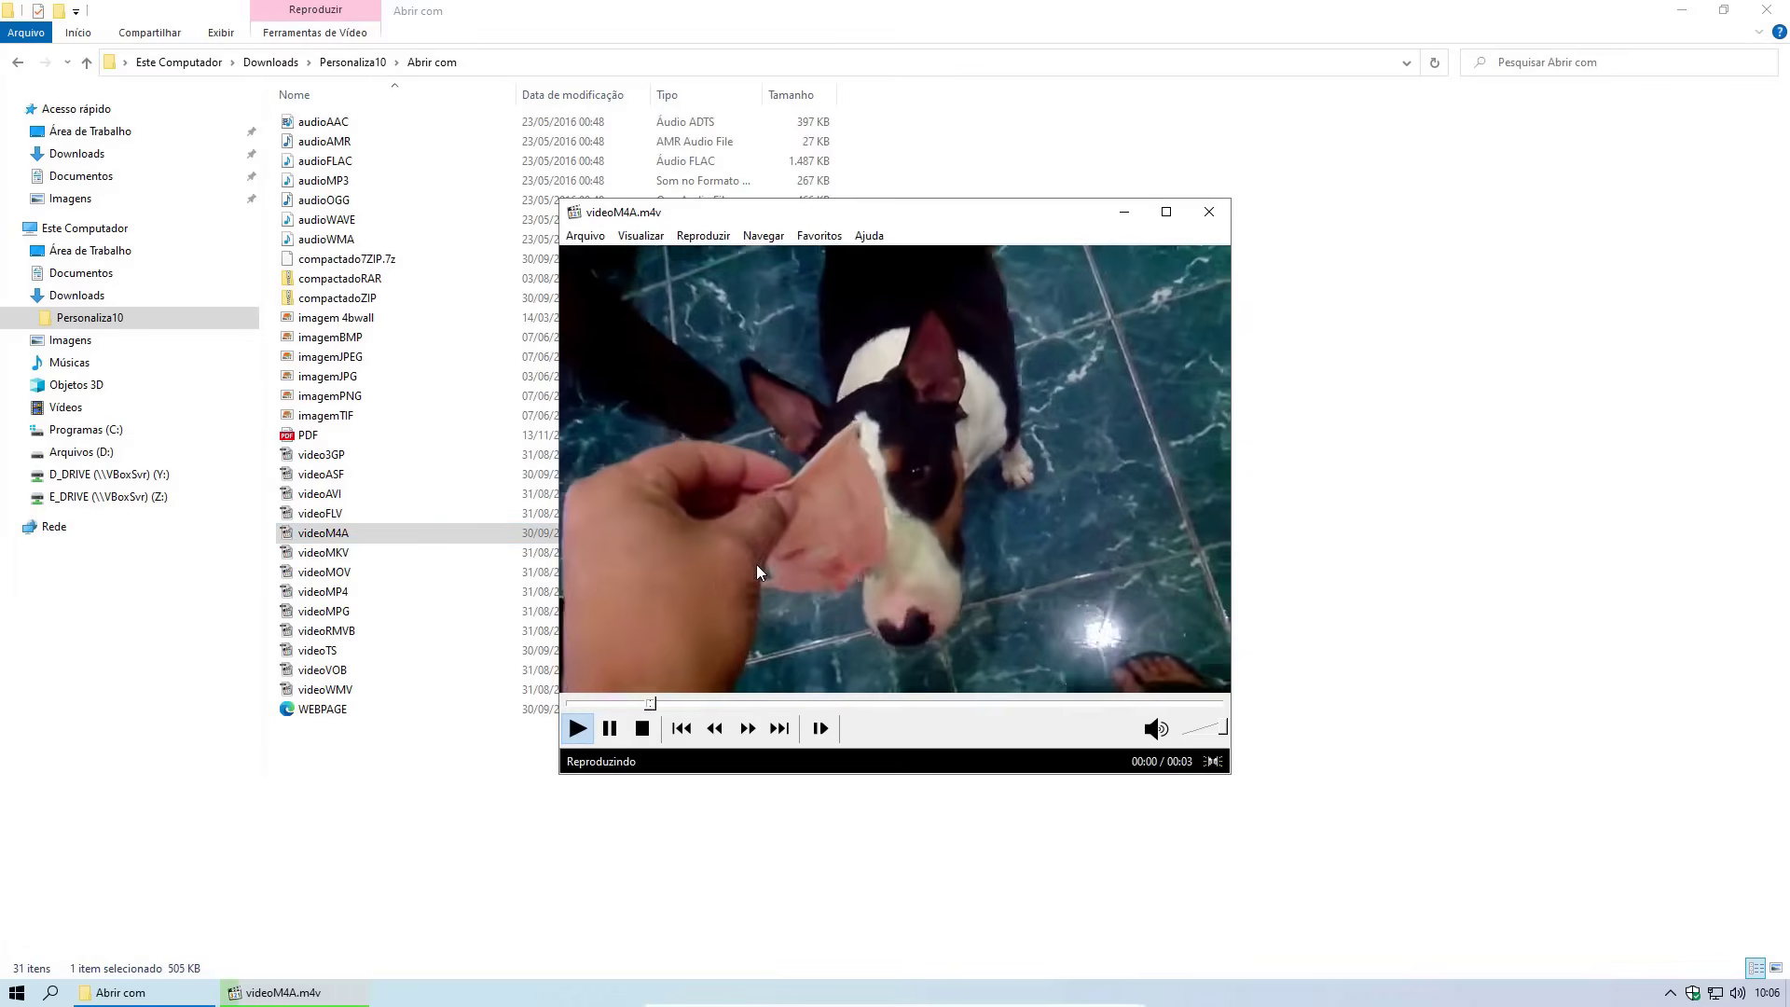
{"action": "left_click", "coordinate": [757, 563]}
{"action": "double_click", "coordinate": [837, 504]}
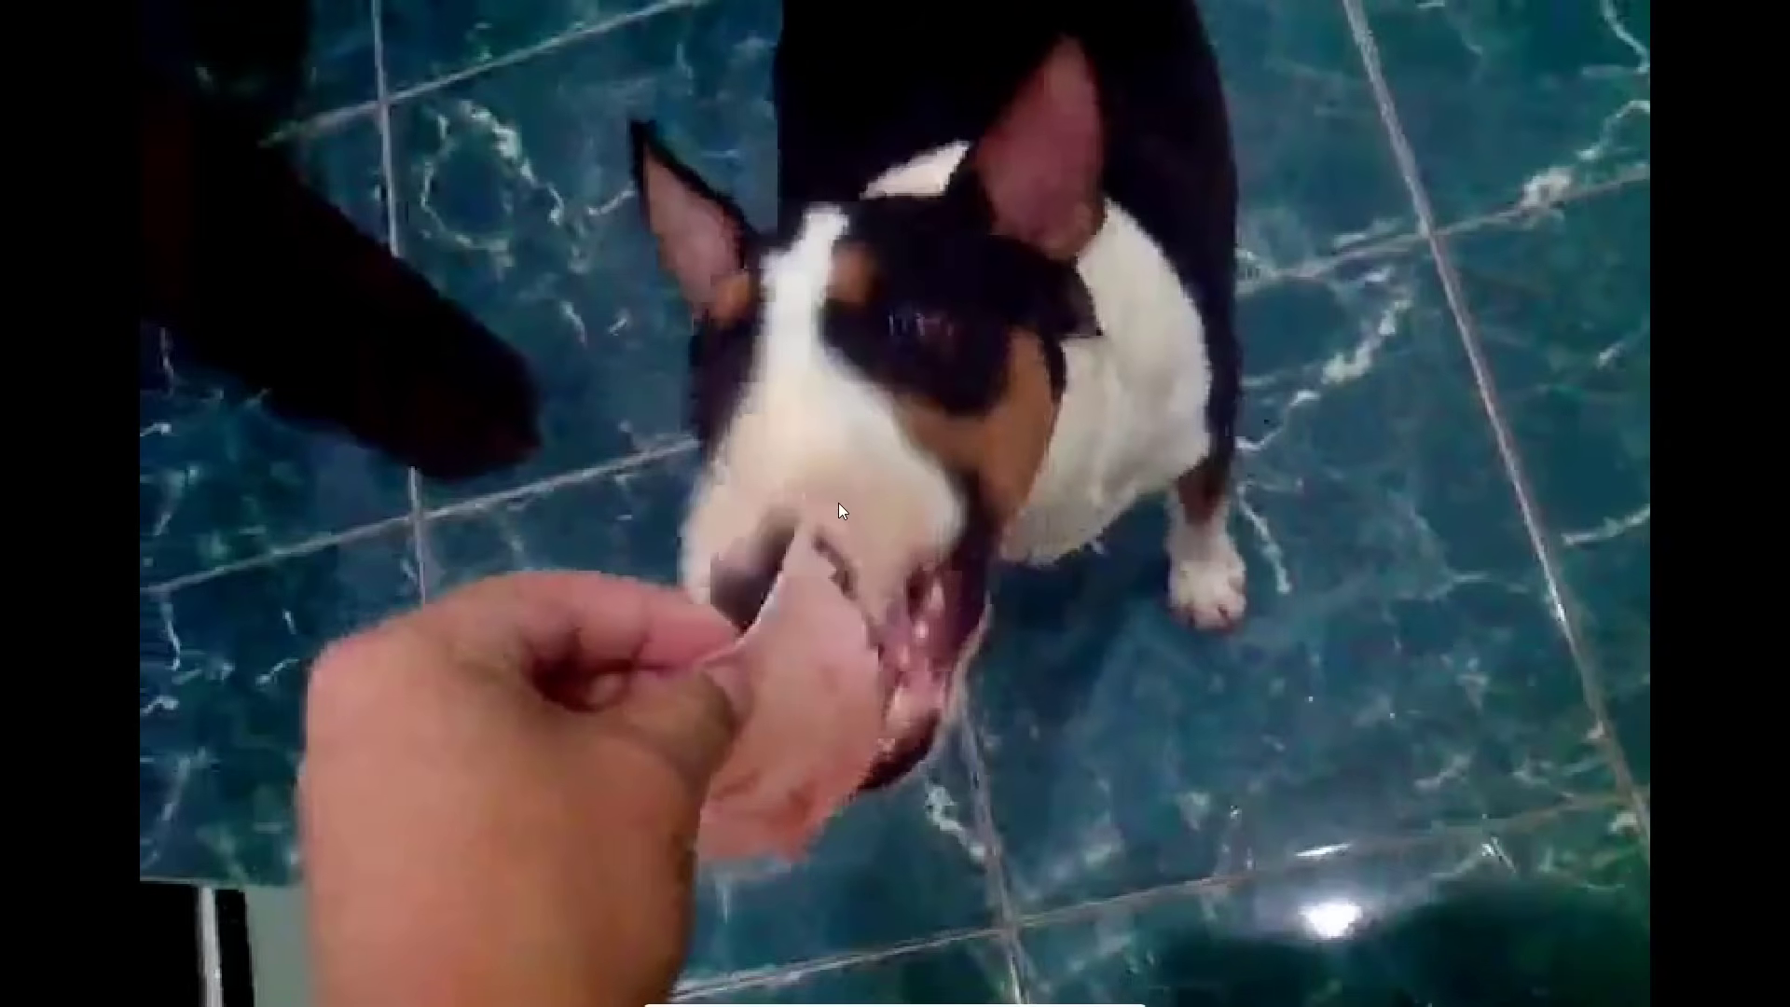
{"action": "double_click", "coordinate": [838, 502]}
{"action": "double_click", "coordinate": [324, 552]}
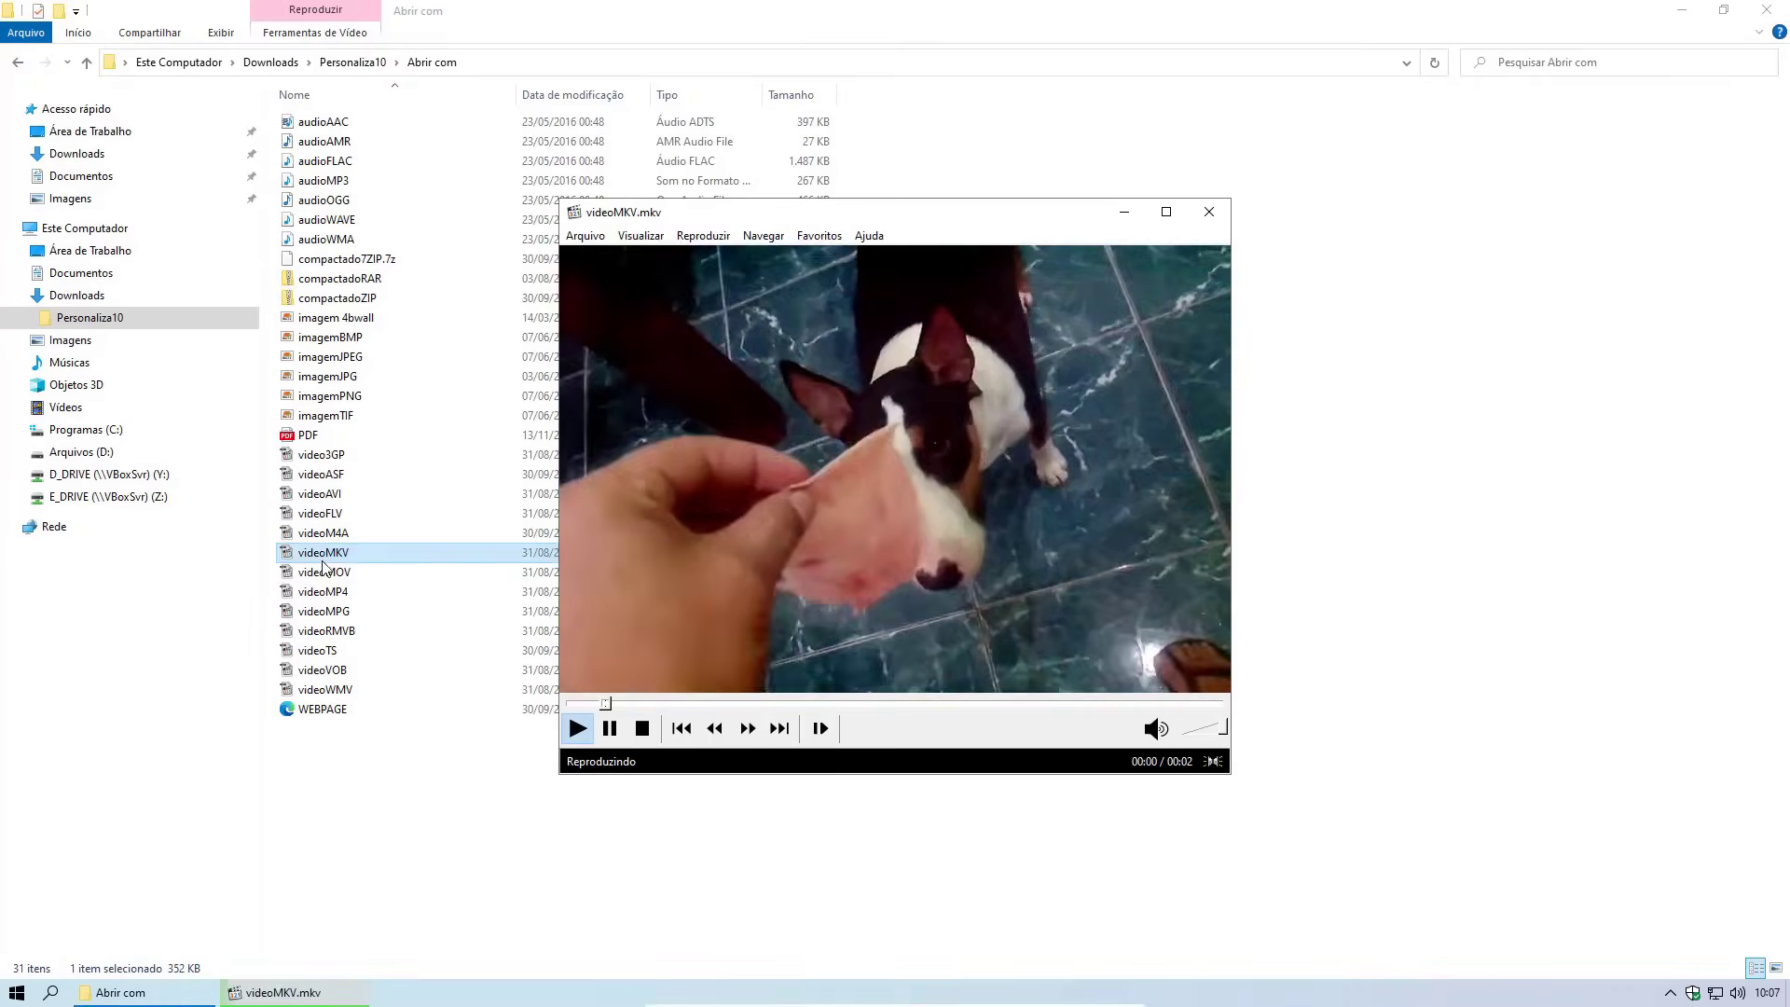
Make .mov files always open with MPC-HC (x64), using videoMOV
{"action": "left_click", "coordinate": [321, 574]}
{"action": "double_click", "coordinate": [321, 575]}
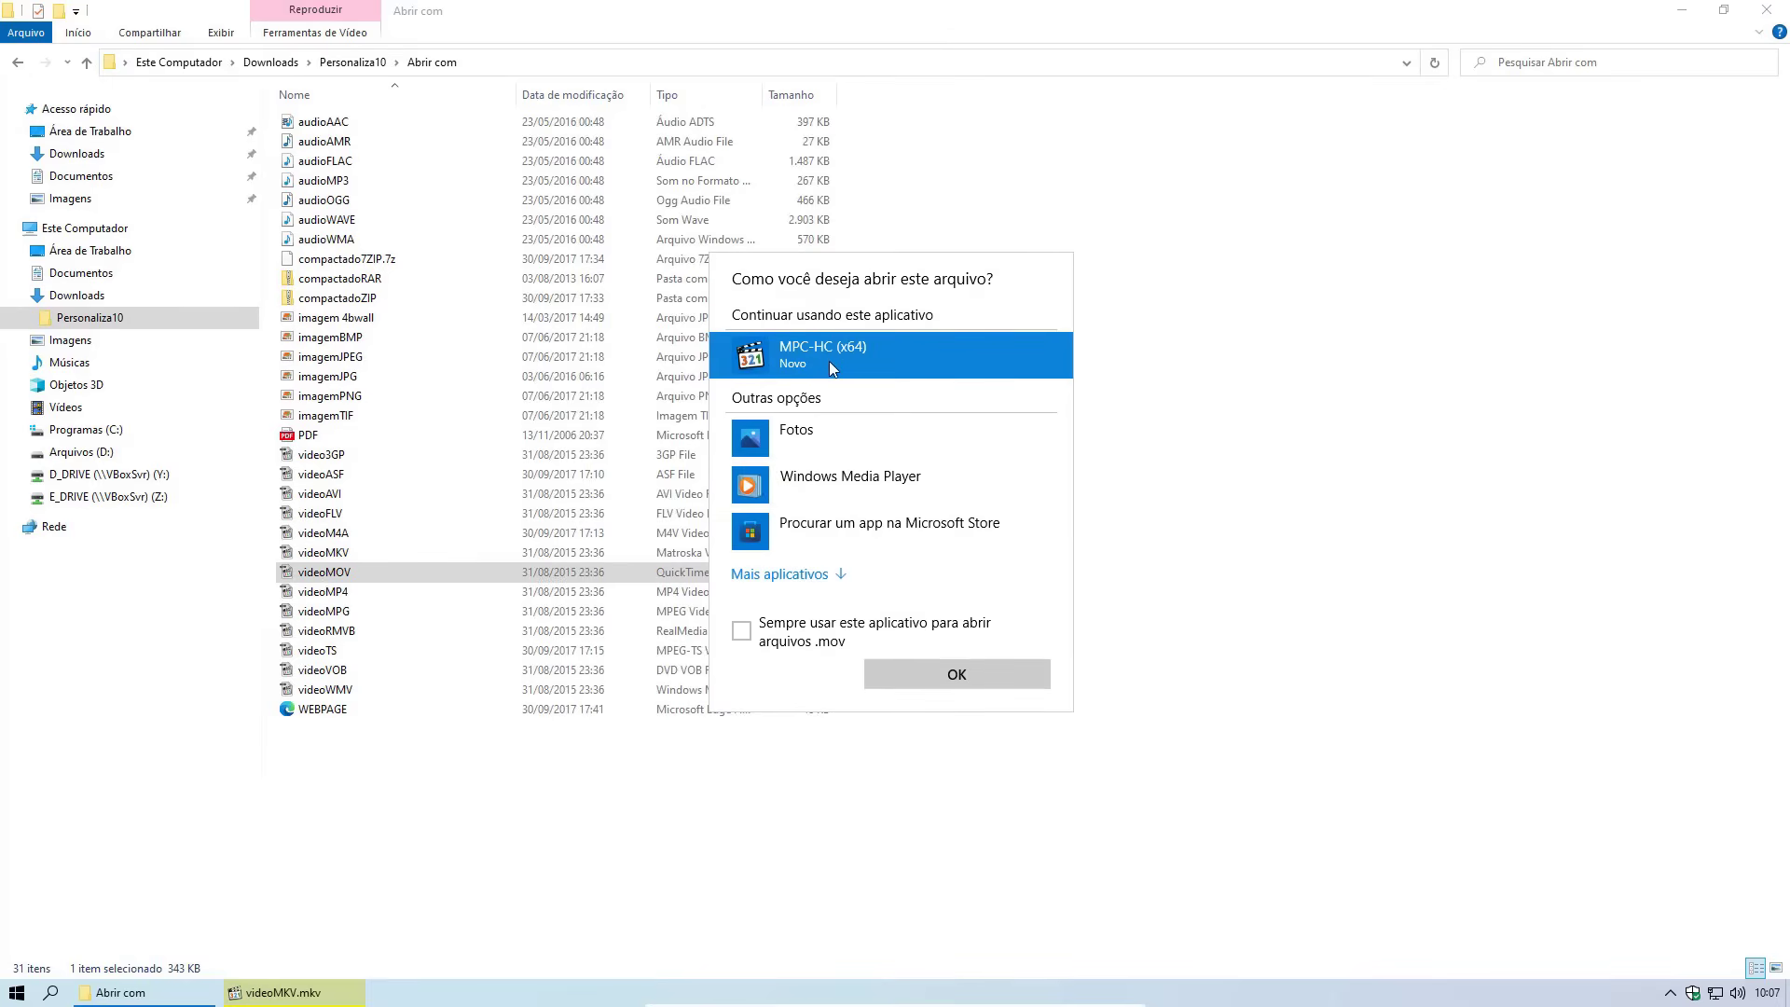
{"action": "left_click", "coordinate": [741, 632]}
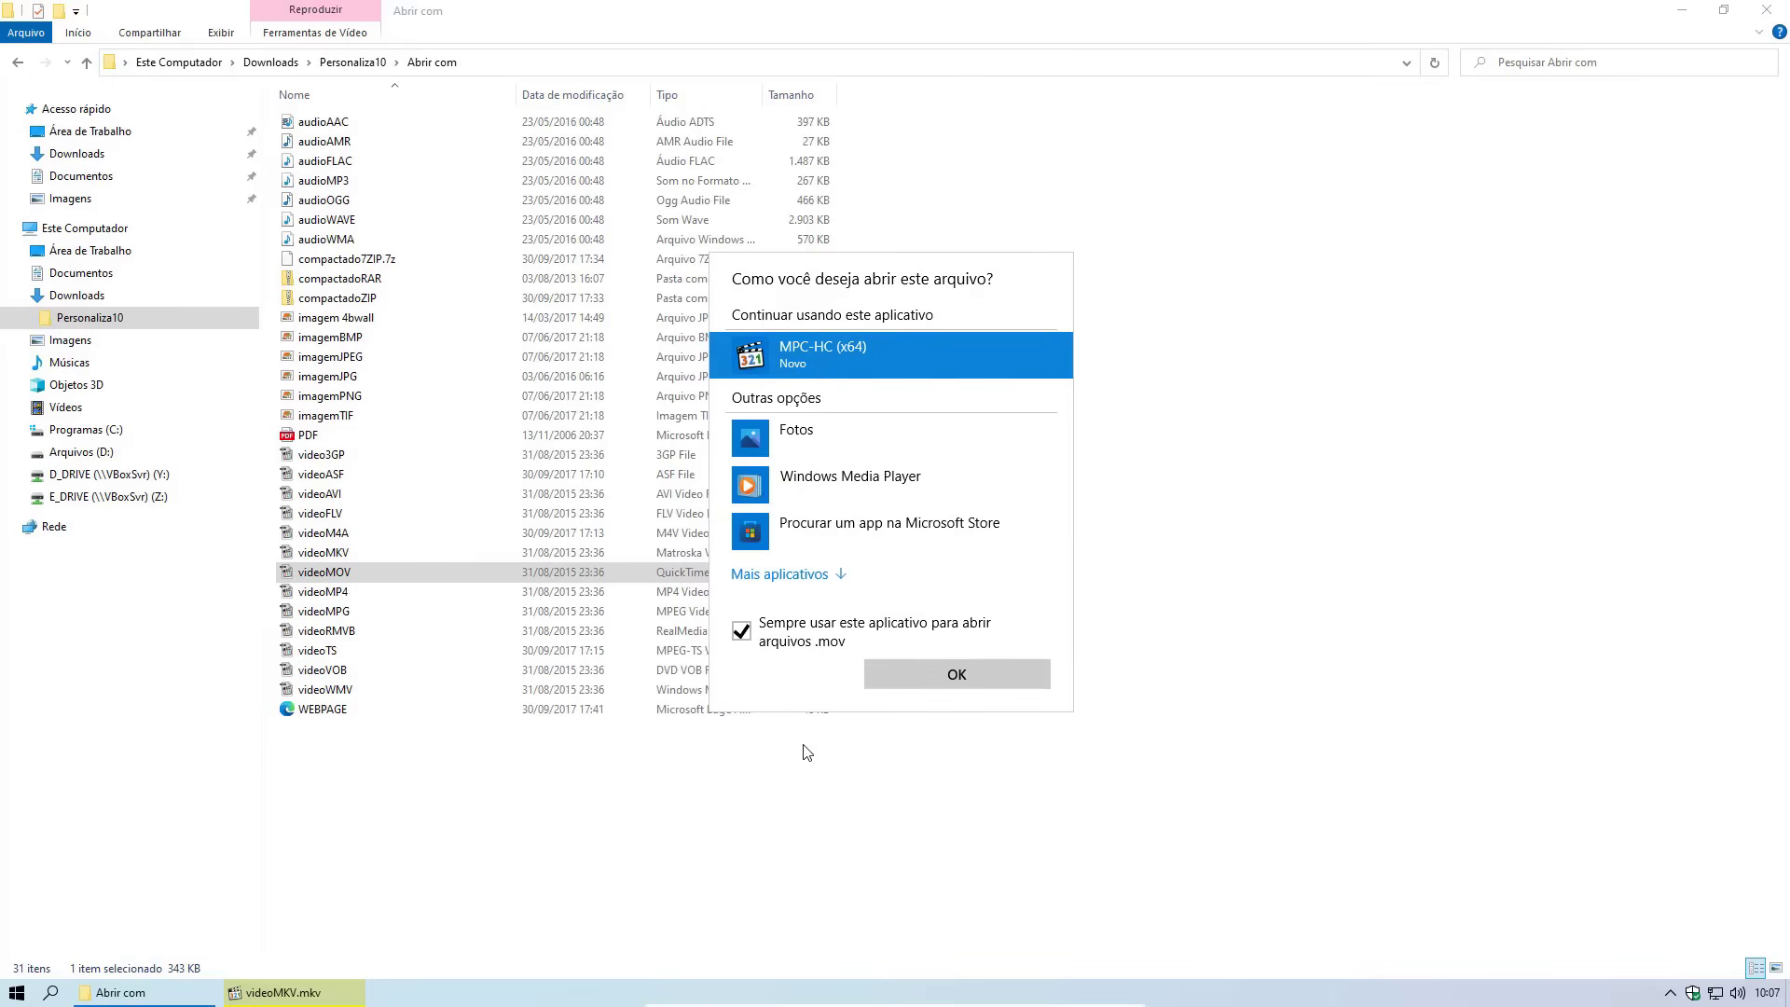
{"action": "left_click", "coordinate": [959, 671]}
Open videoMPG, videoVOB and videoWMV, and close the video player
{"action": "double_click", "coordinate": [339, 612]}
{"action": "double_click", "coordinate": [322, 669]}
{"action": "double_click", "coordinate": [320, 690]}
{"action": "key", "text": "alt+F4"}
Return to the Downloads folder and delete the Personaliza10 folder and the K-Lite_Codec_Pack_1653_Mega installer
{"action": "key", "text": "alt+Up"}
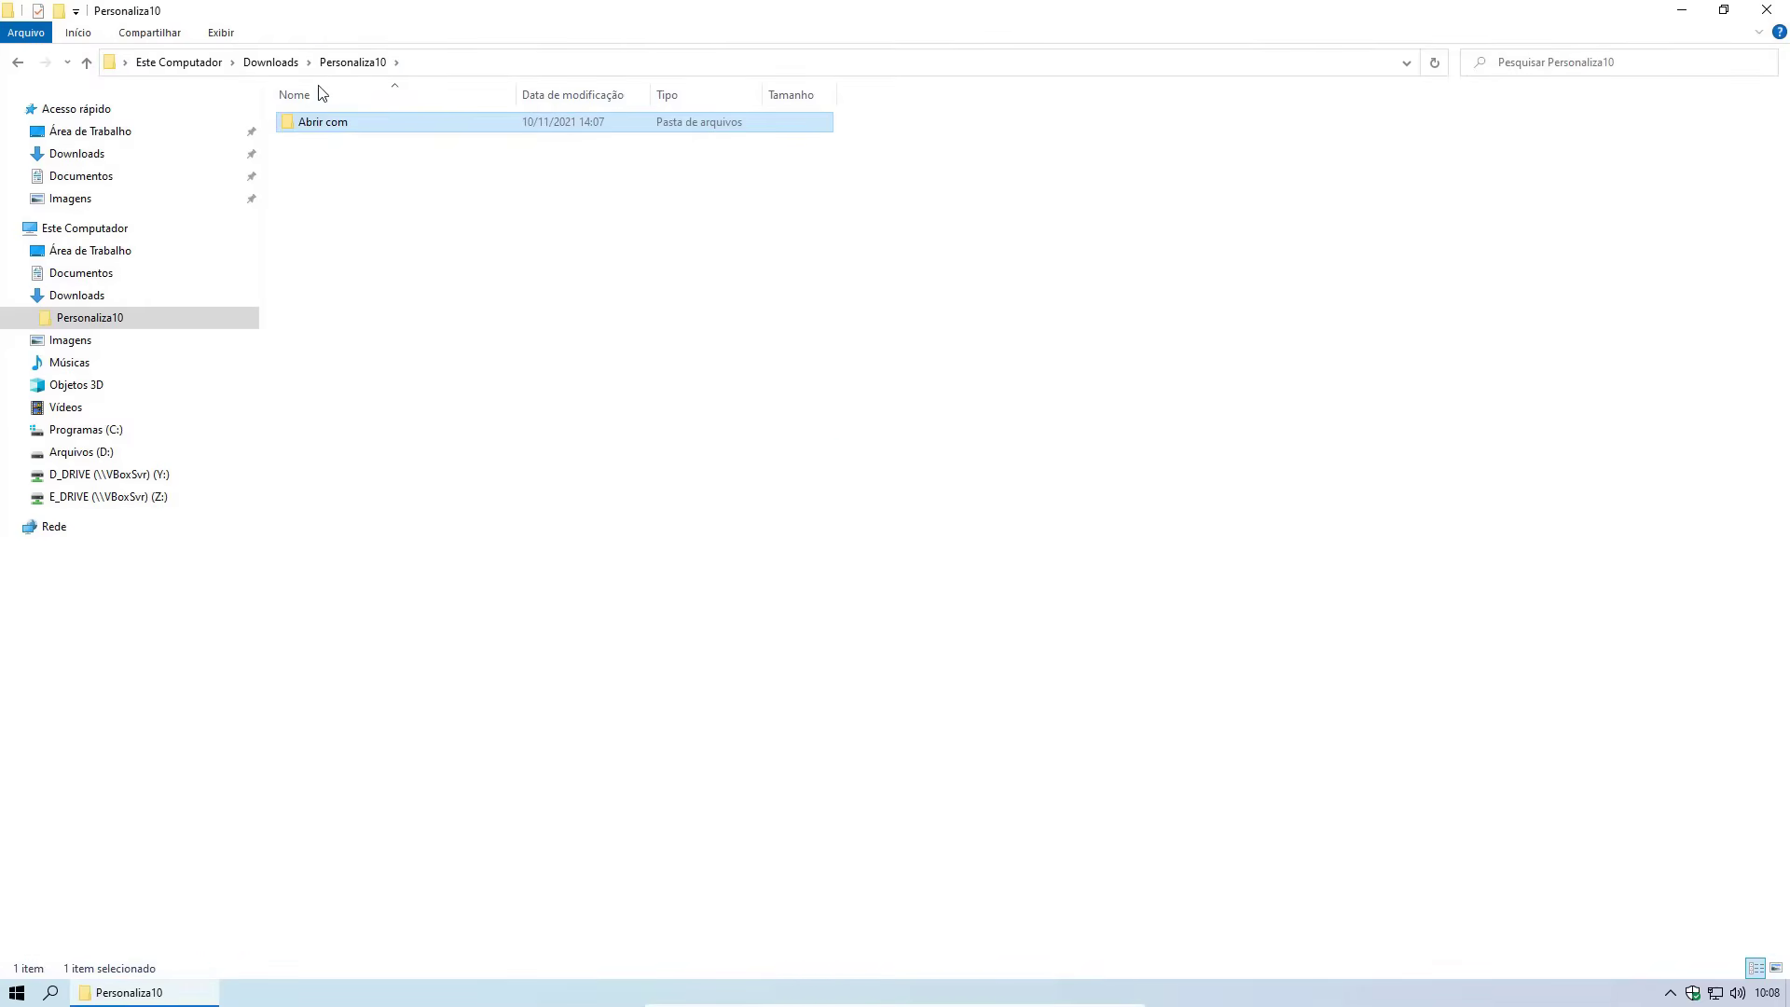
{"action": "key", "text": "alt+Up"}
{"action": "right_click", "coordinate": [328, 117]}
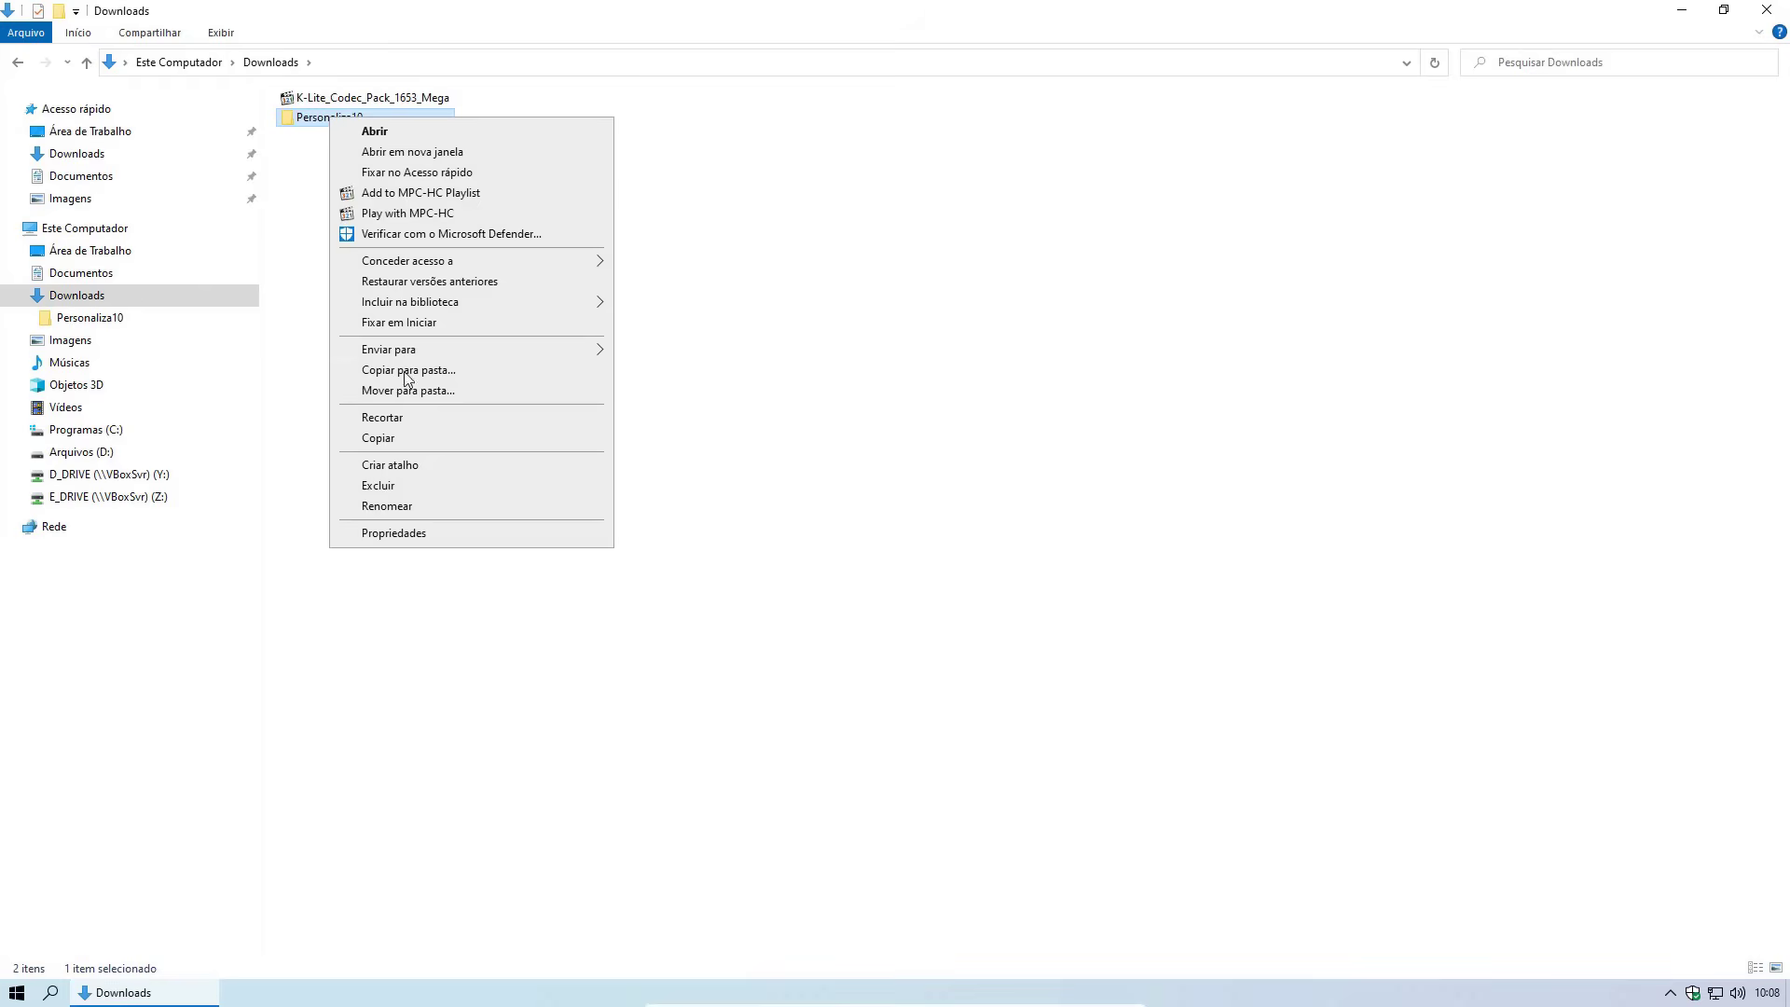
{"action": "left_click", "coordinate": [396, 485]}
{"action": "right_click", "coordinate": [317, 103]}
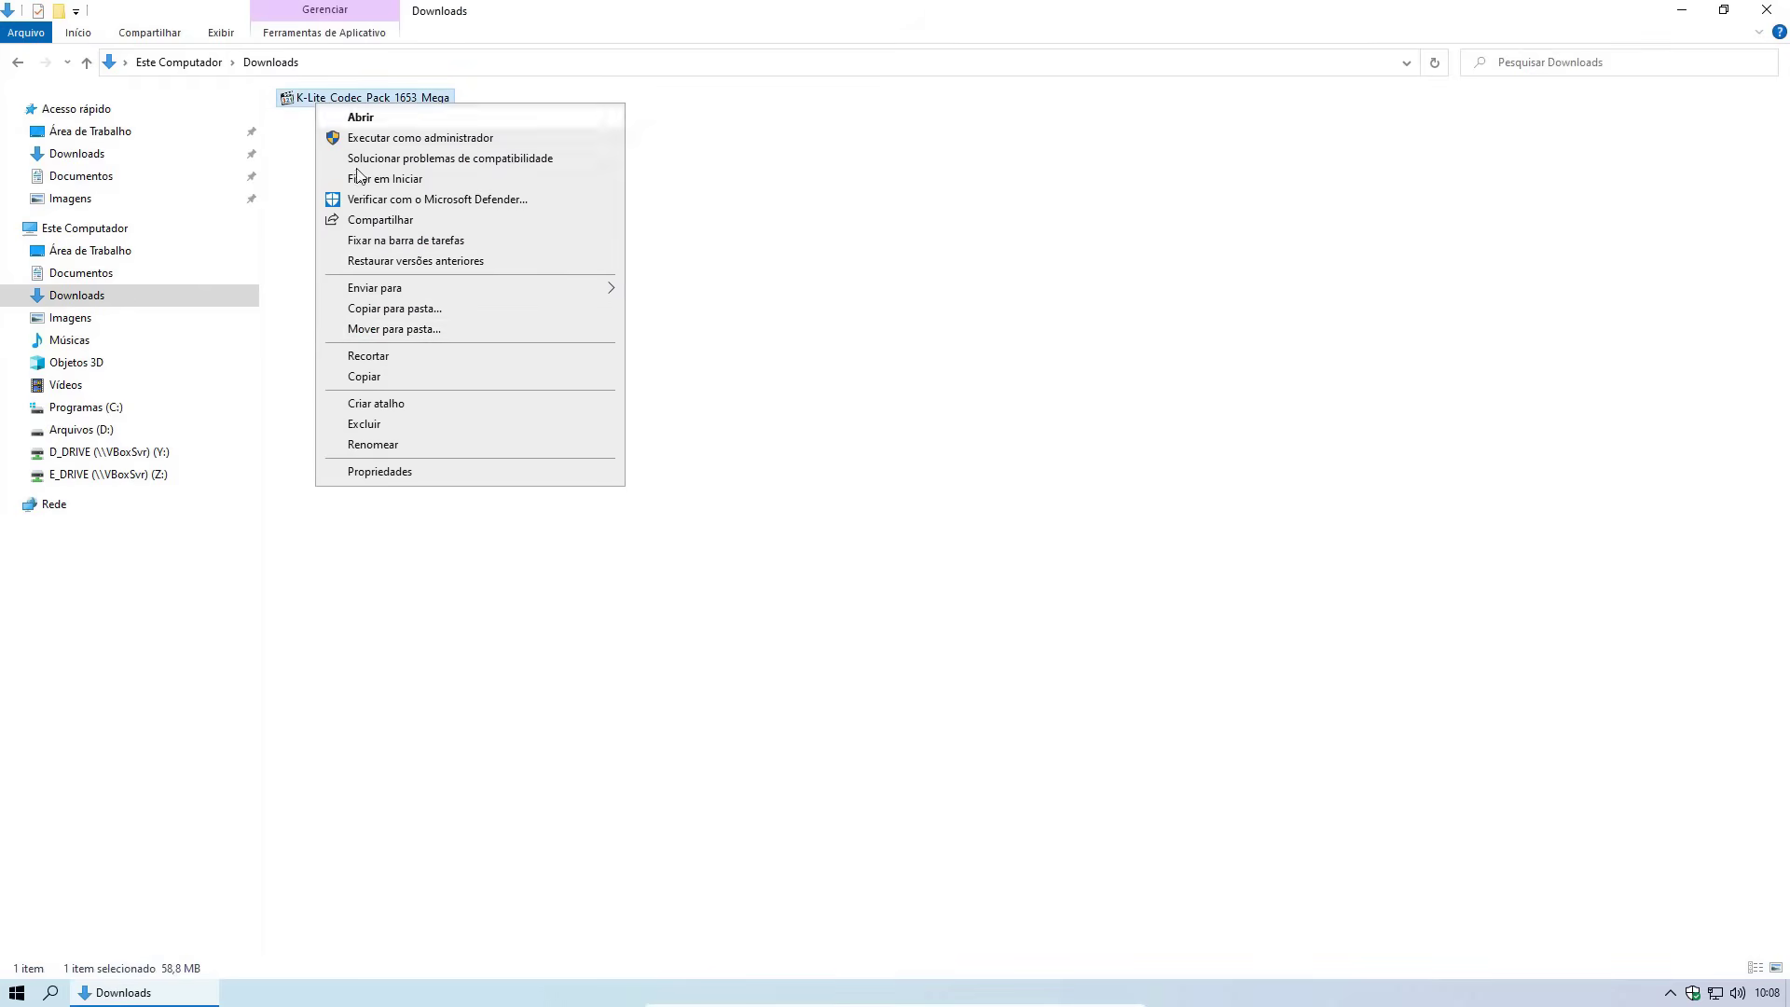
{"action": "left_click", "coordinate": [367, 425]}
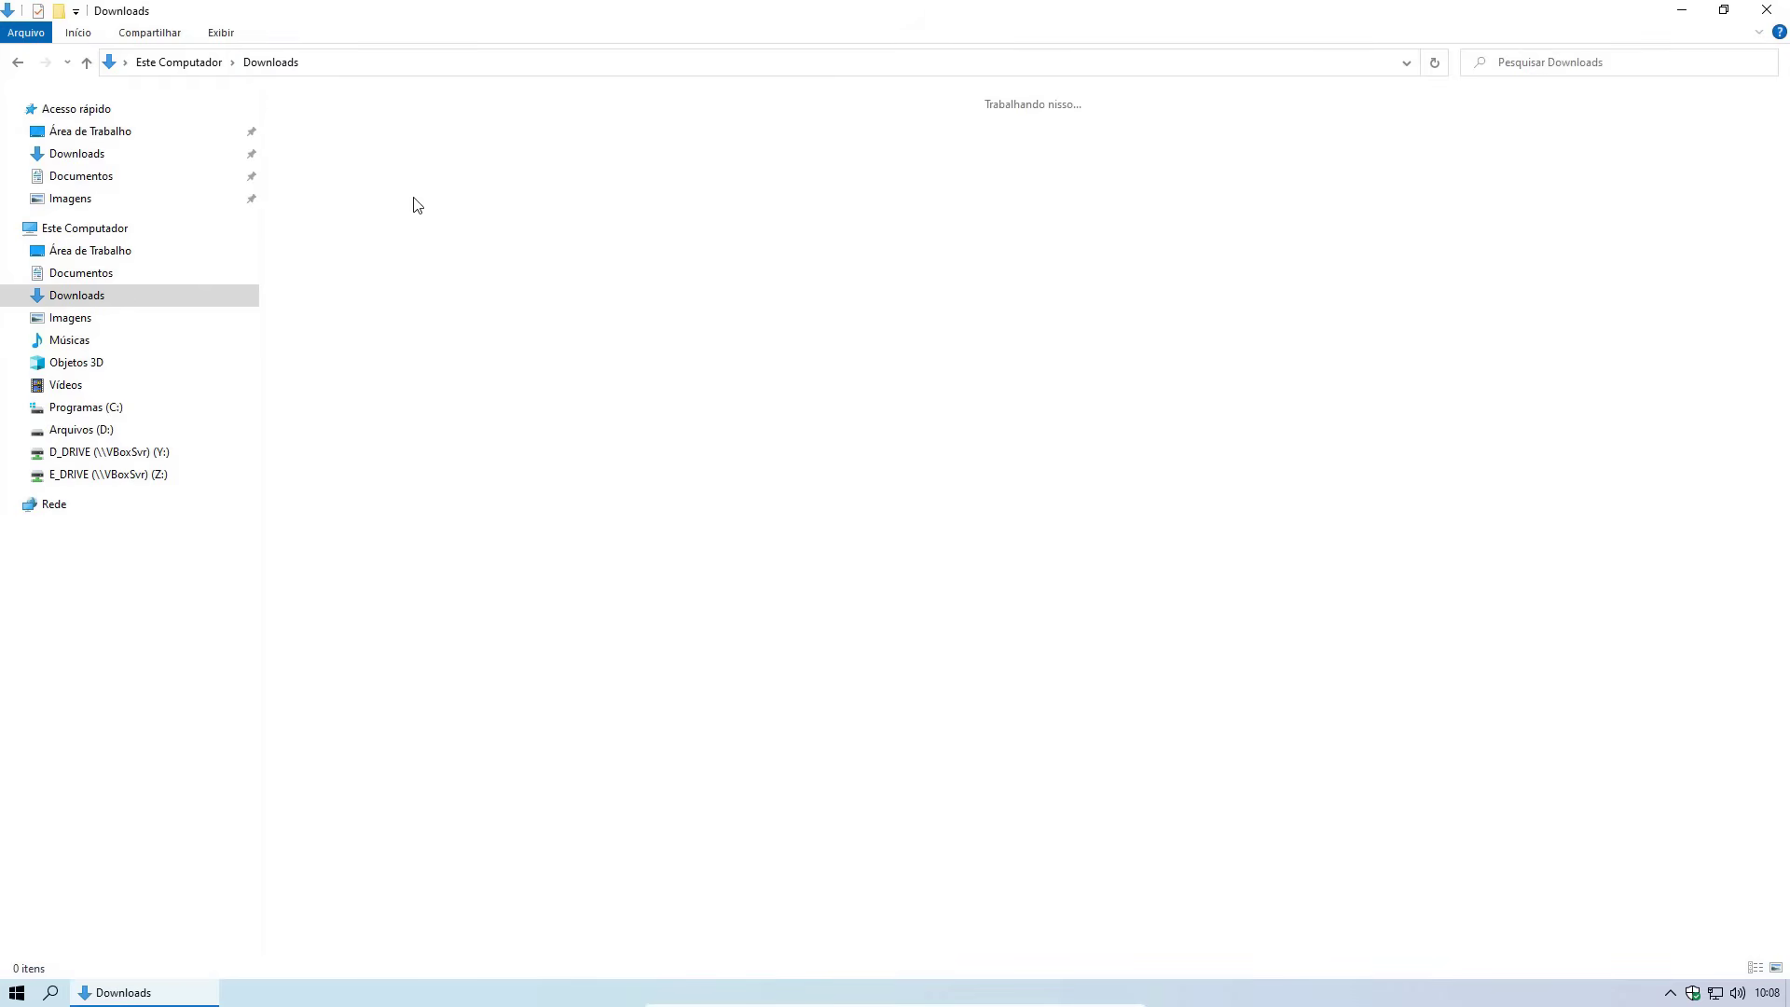
Check the Músicas folder on the Arquivos (D:) drive and close the File Explorer window
{"action": "left_click_drag", "start_coordinate": [372, 196], "coordinate": [1079, 825]}
{"action": "right_click", "coordinate": [469, 460]}
{"action": "left_click", "coordinate": [413, 345]}
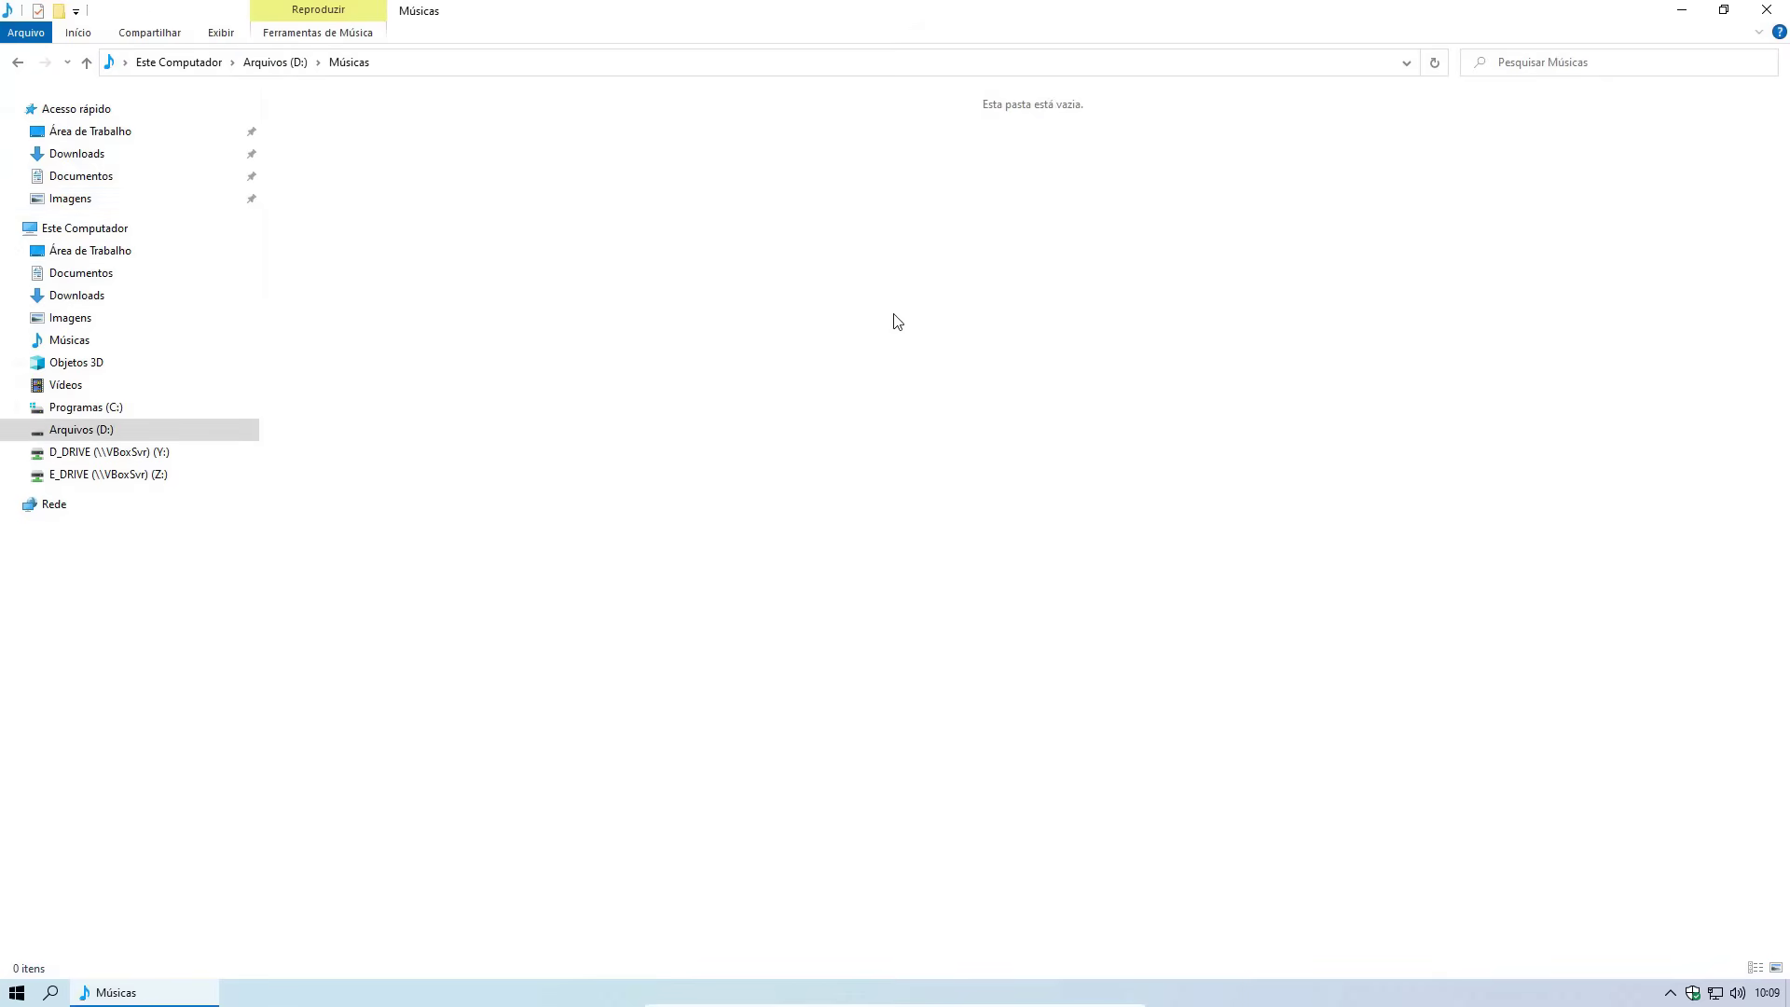
{"action": "left_click", "coordinate": [1767, 10]}
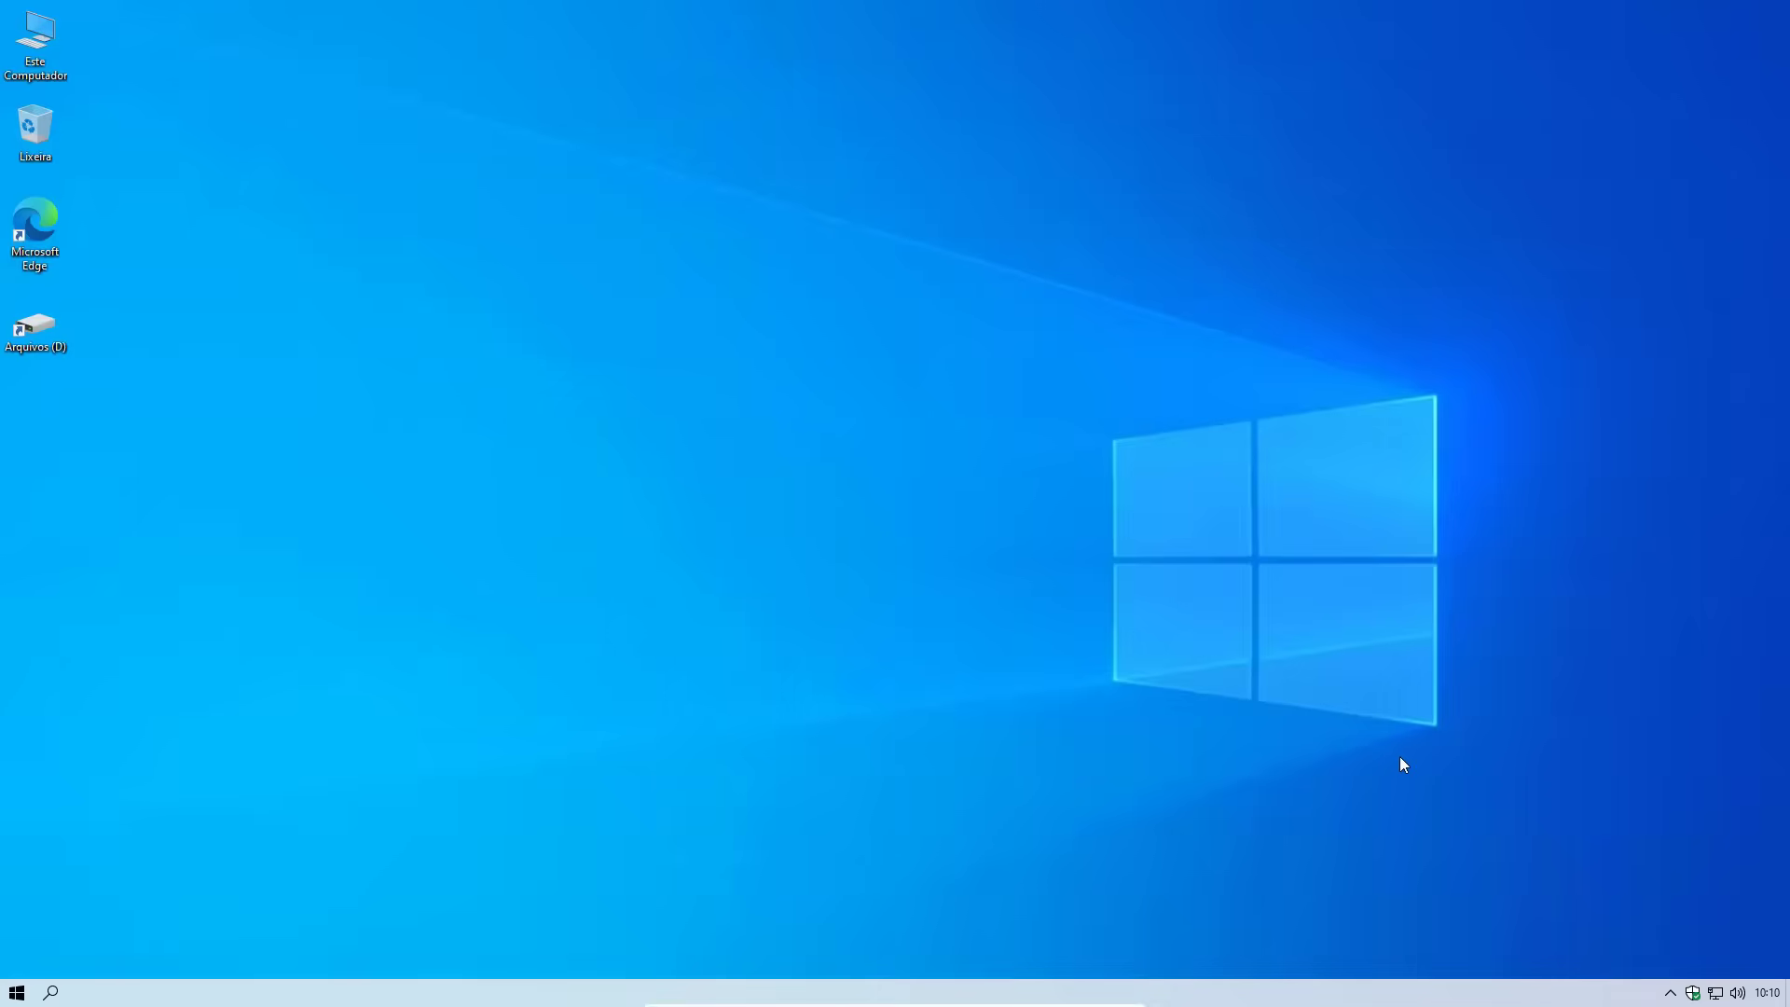
Turn off the virus and threat, account protection and firewall notifications in Segurança do Windows and close it
{"action": "left_click_drag", "start_coordinate": [1298, 557], "coordinate": [1789, 975]}
{"action": "left_click_drag", "start_coordinate": [1751, 593], "coordinate": [1760, 592]}
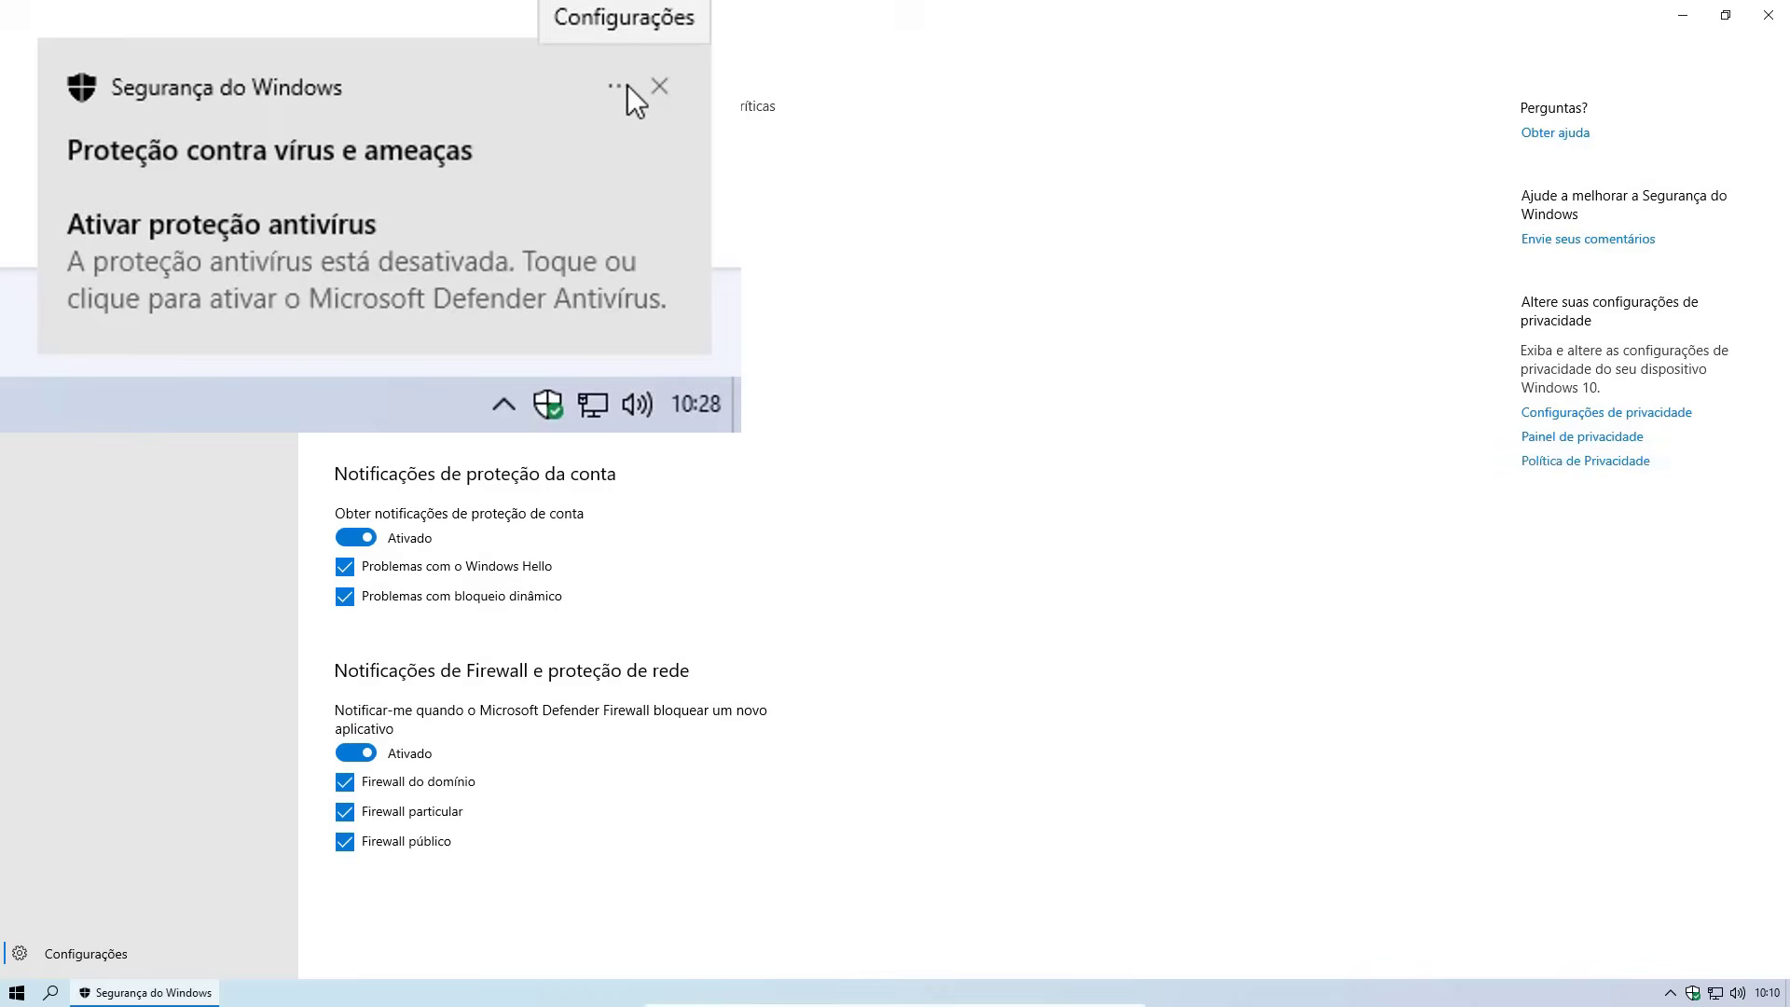
{"action": "left_click", "coordinate": [371, 538]}
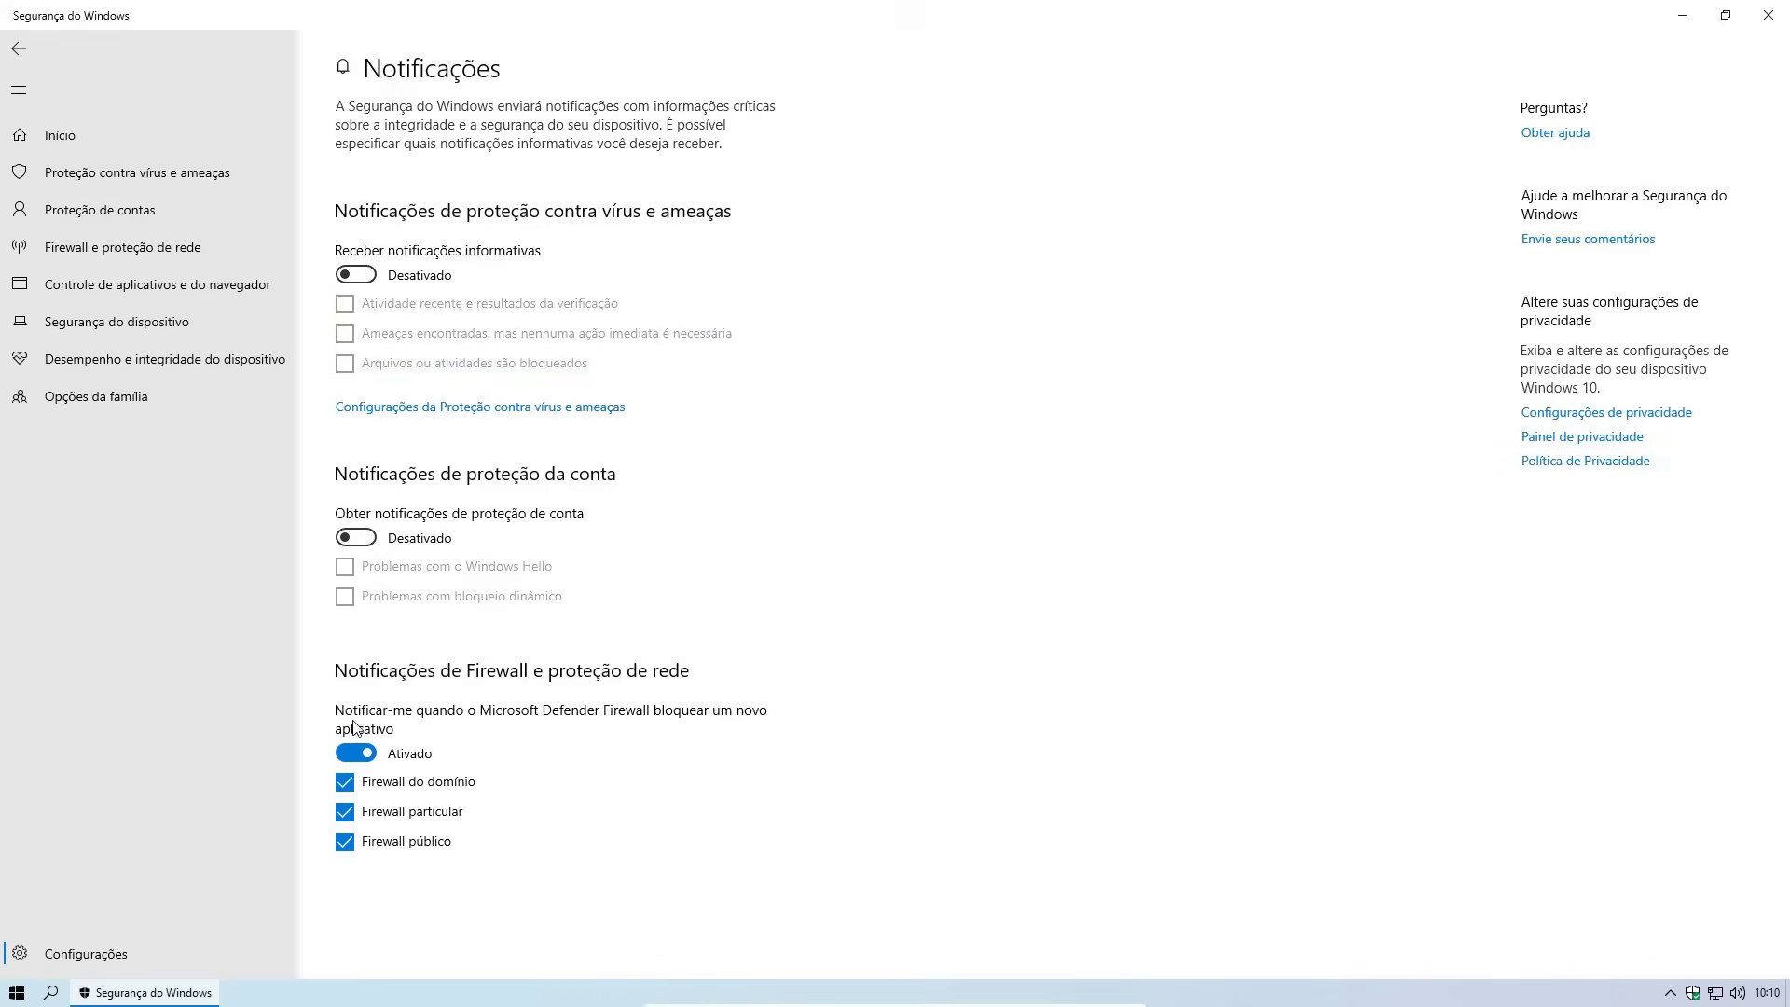
{"action": "left_click", "coordinate": [359, 753]}
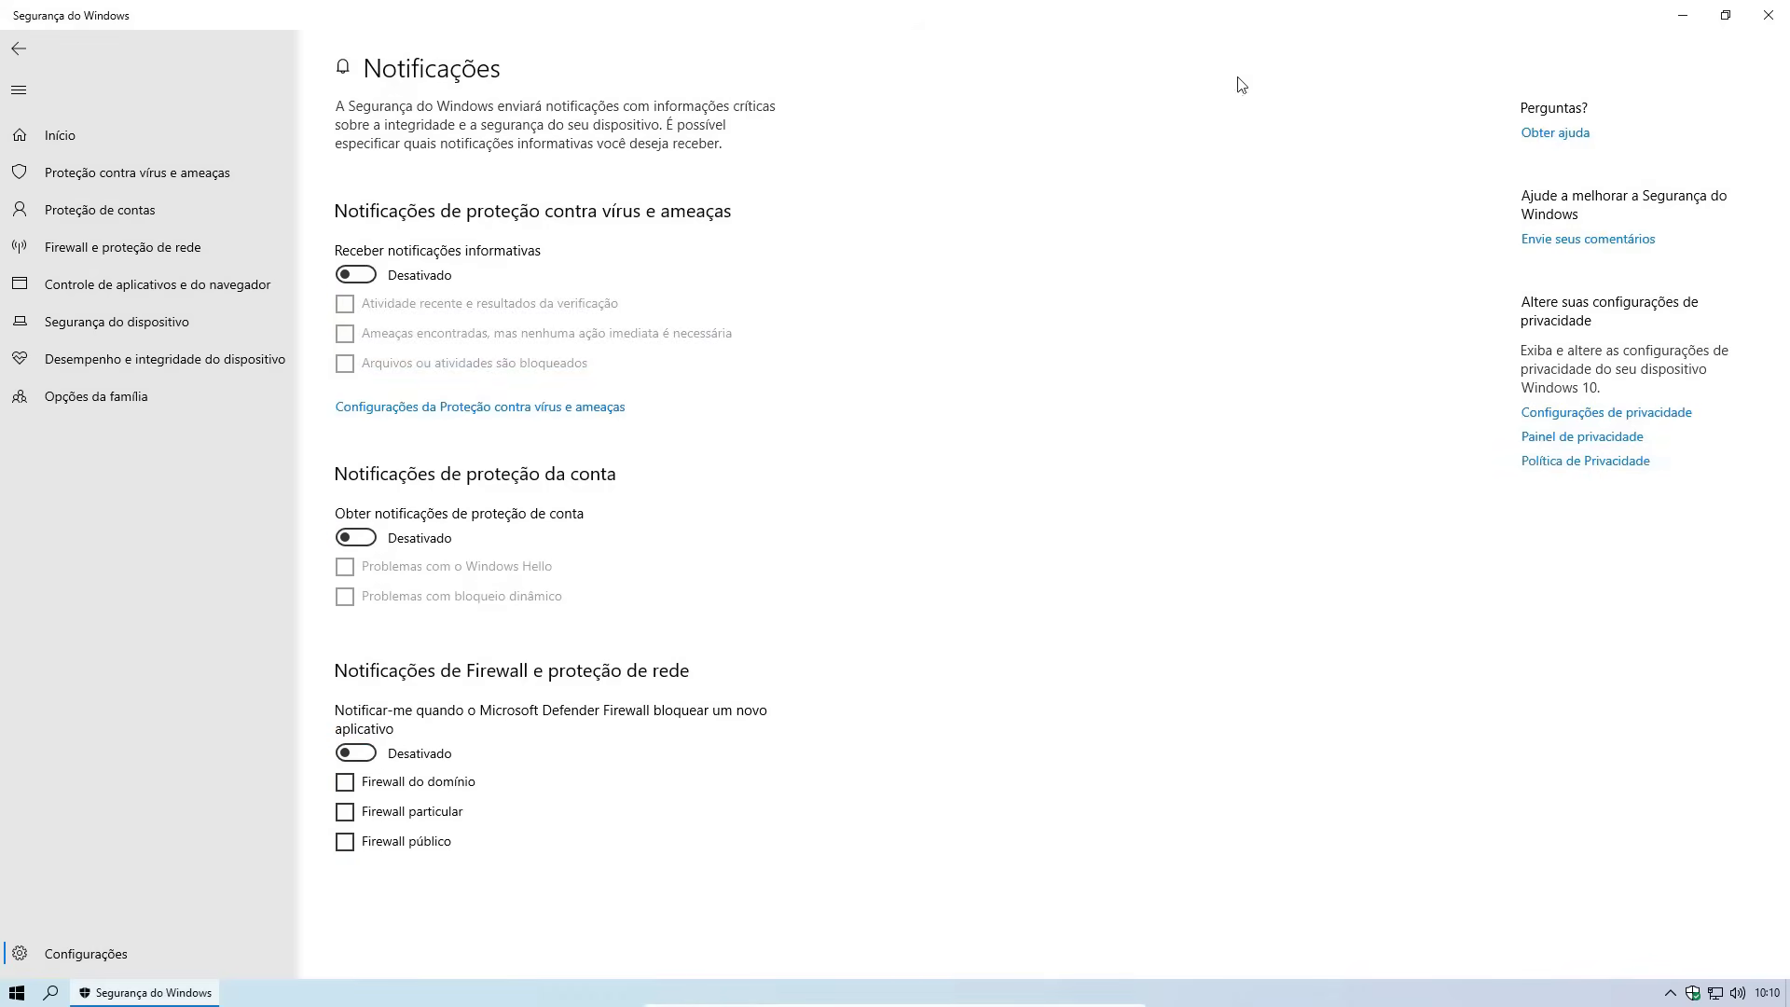
{"action": "left_click", "coordinate": [1769, 15]}
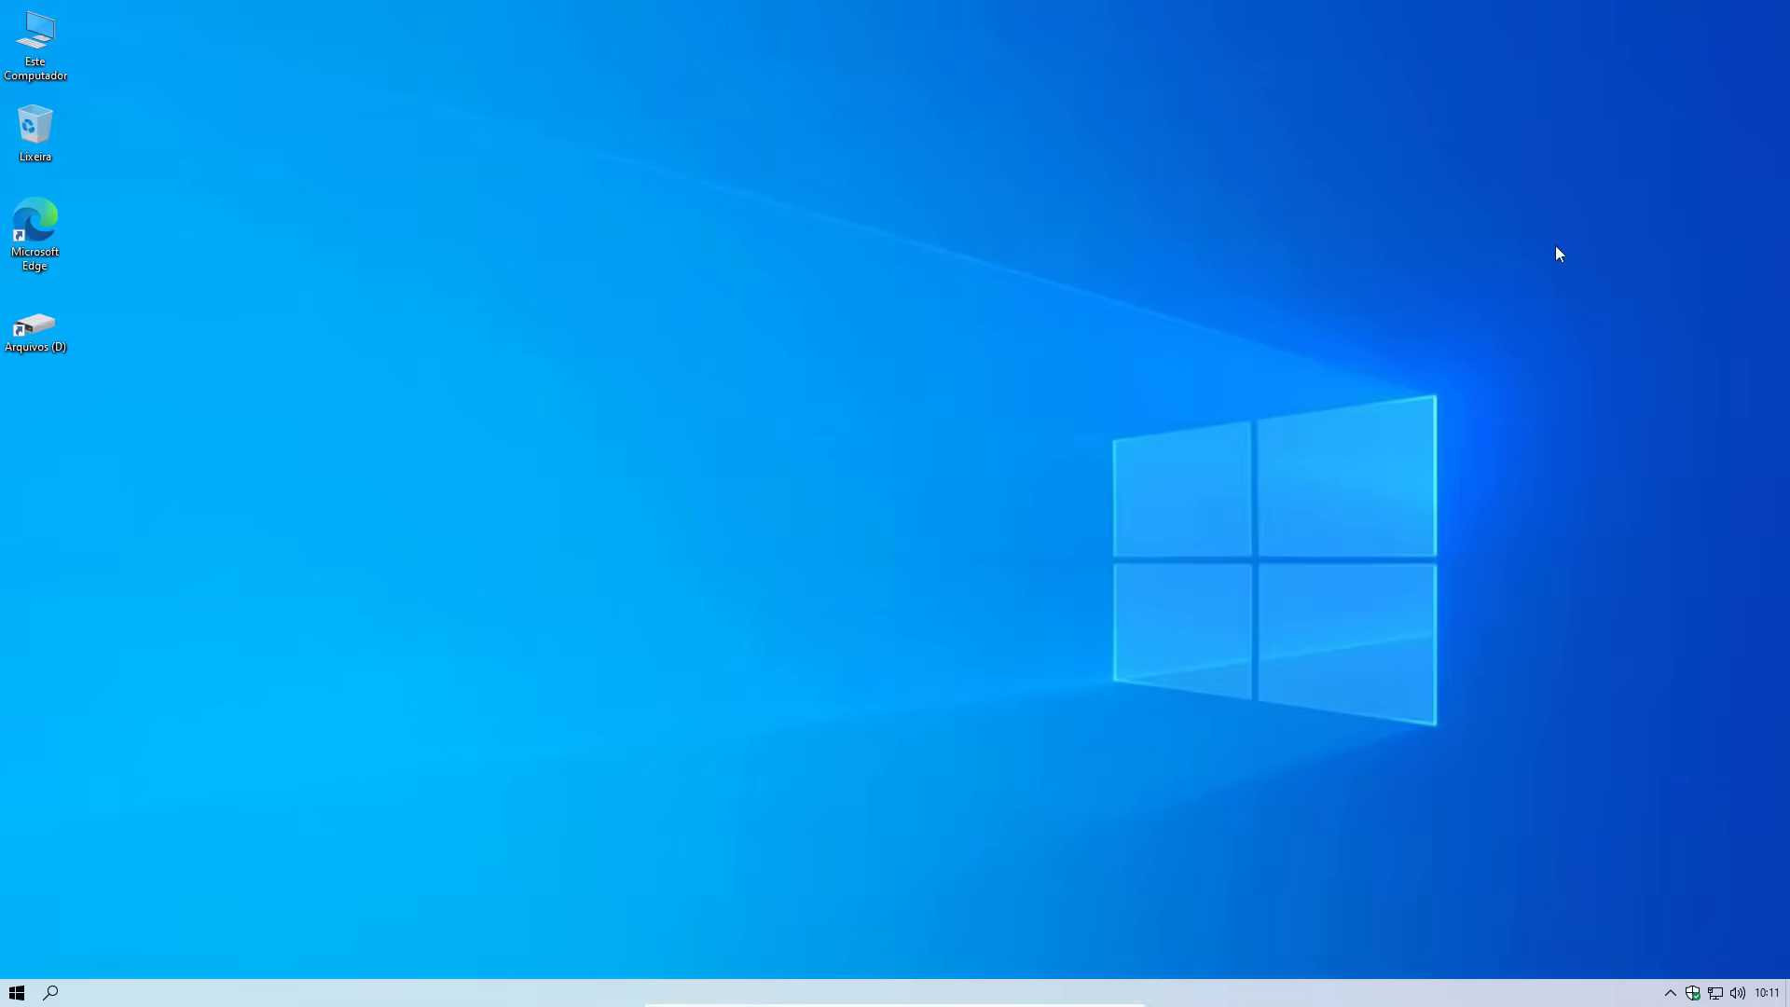
{"action": "left_click_drag", "start_coordinate": [1558, 186], "coordinate": [337, 821]}
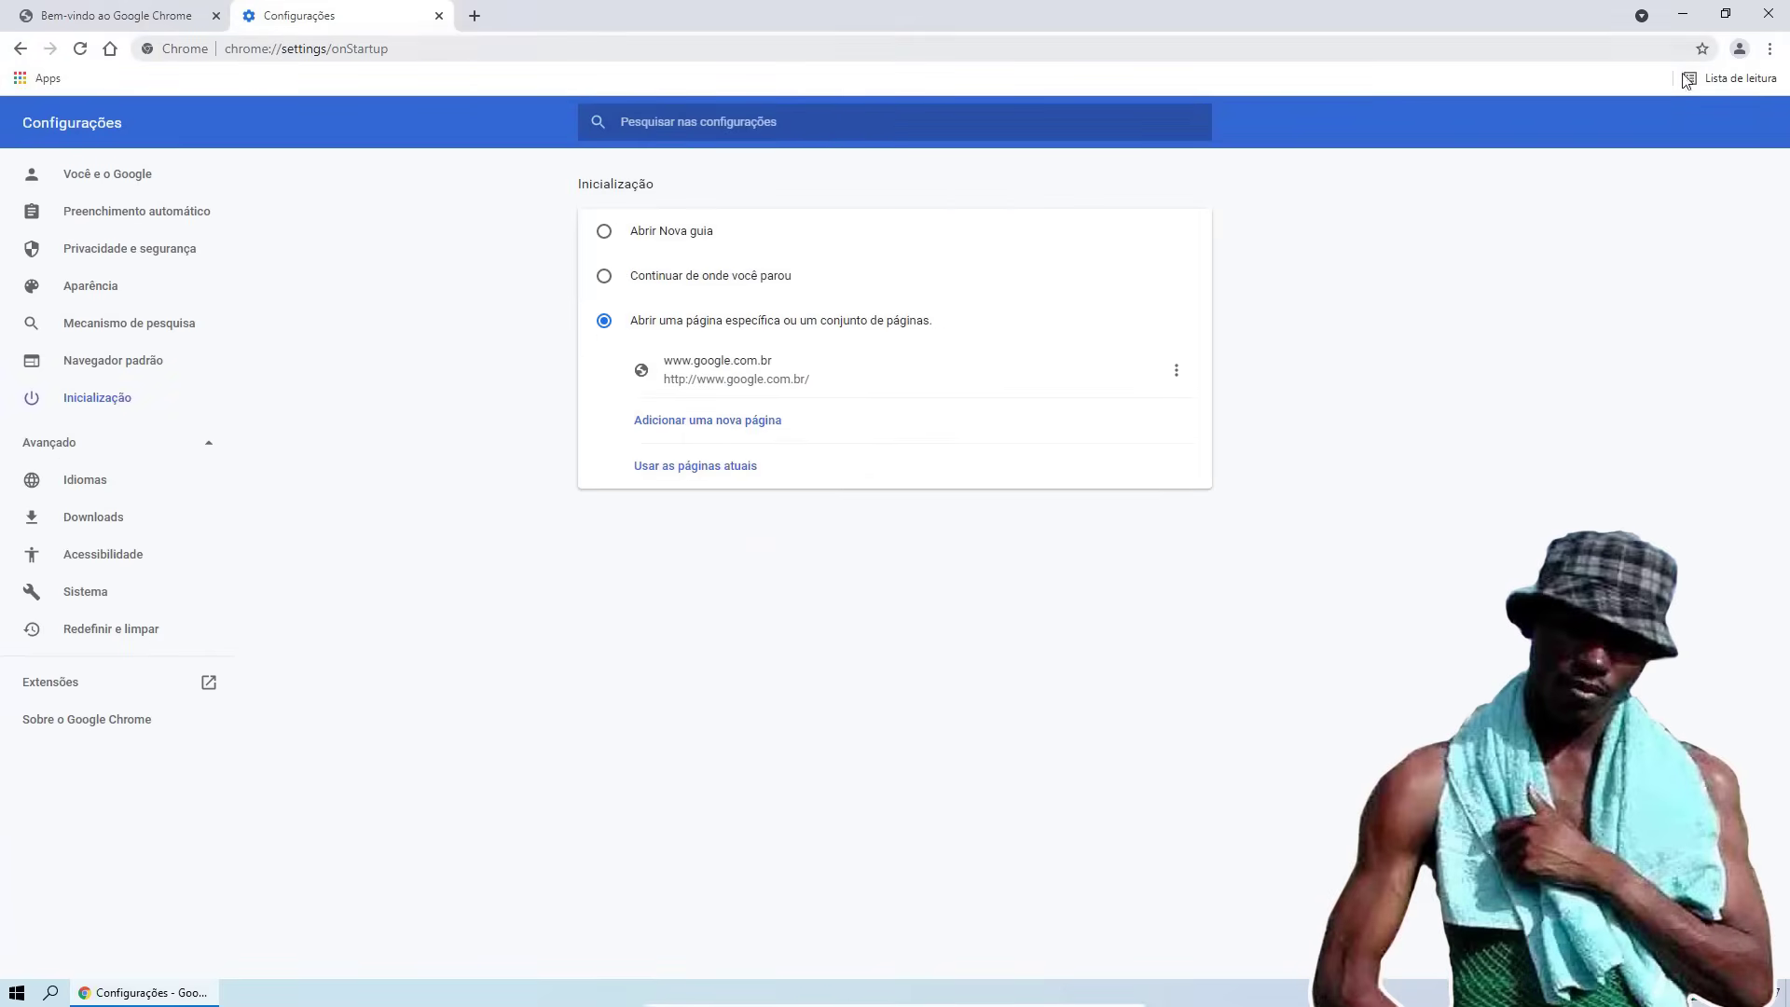
Check the processes Google Chrome is running in Gerenciador de Tarefas and close it
{"action": "key", "text": "ctrl+shift+Escape"}
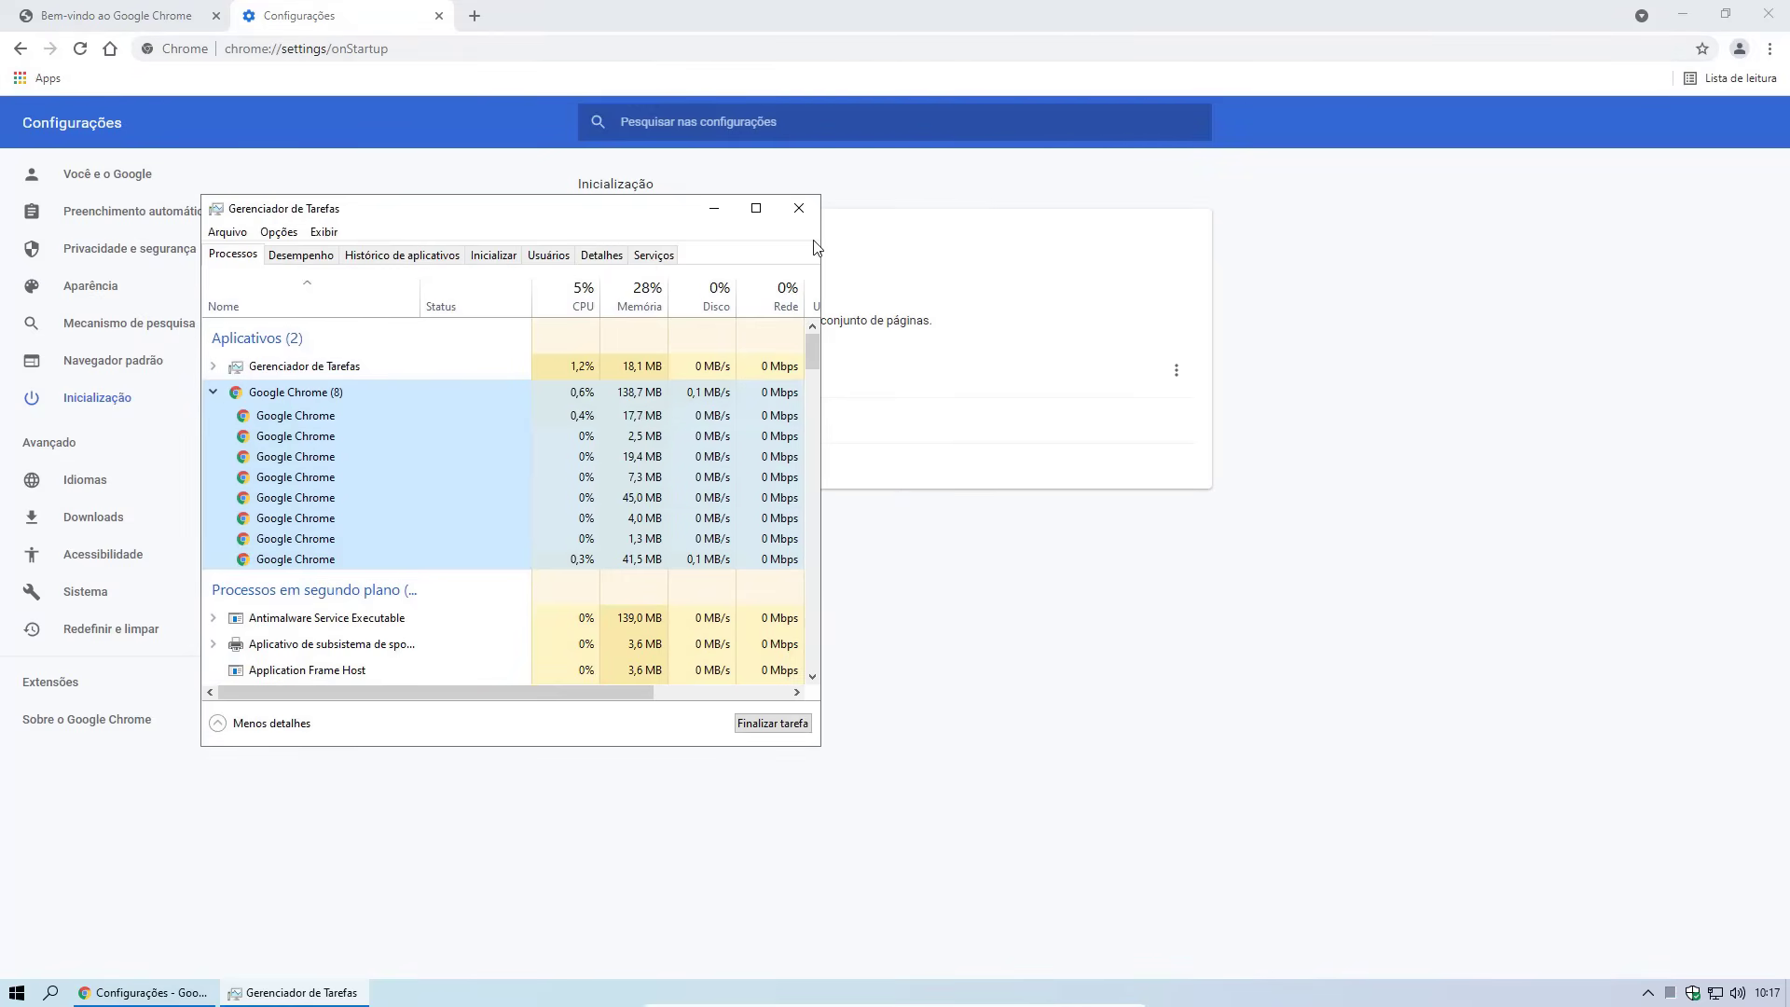
{"action": "left_click", "coordinate": [799, 208]}
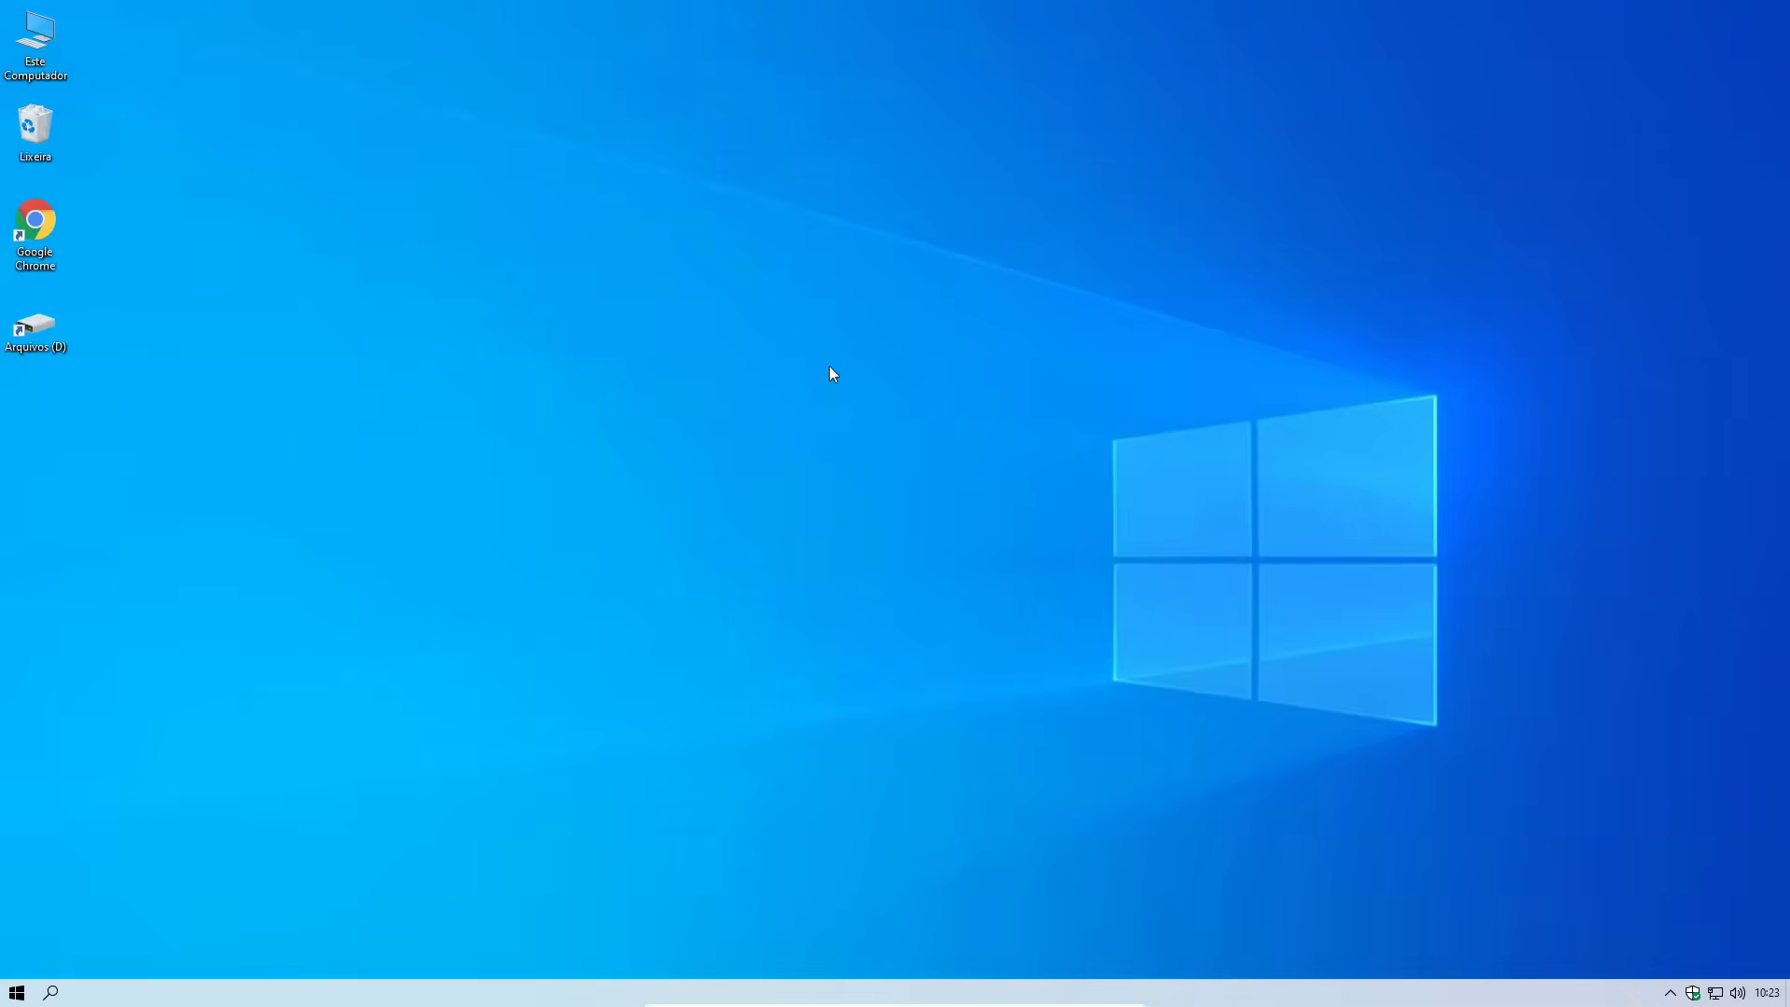
In Google Chrome, search Google for malwarebytes, download the free Malwarebytes for Windows installer and keep the MBSetup.exe file
{"action": "double_click", "coordinate": [39, 233]}
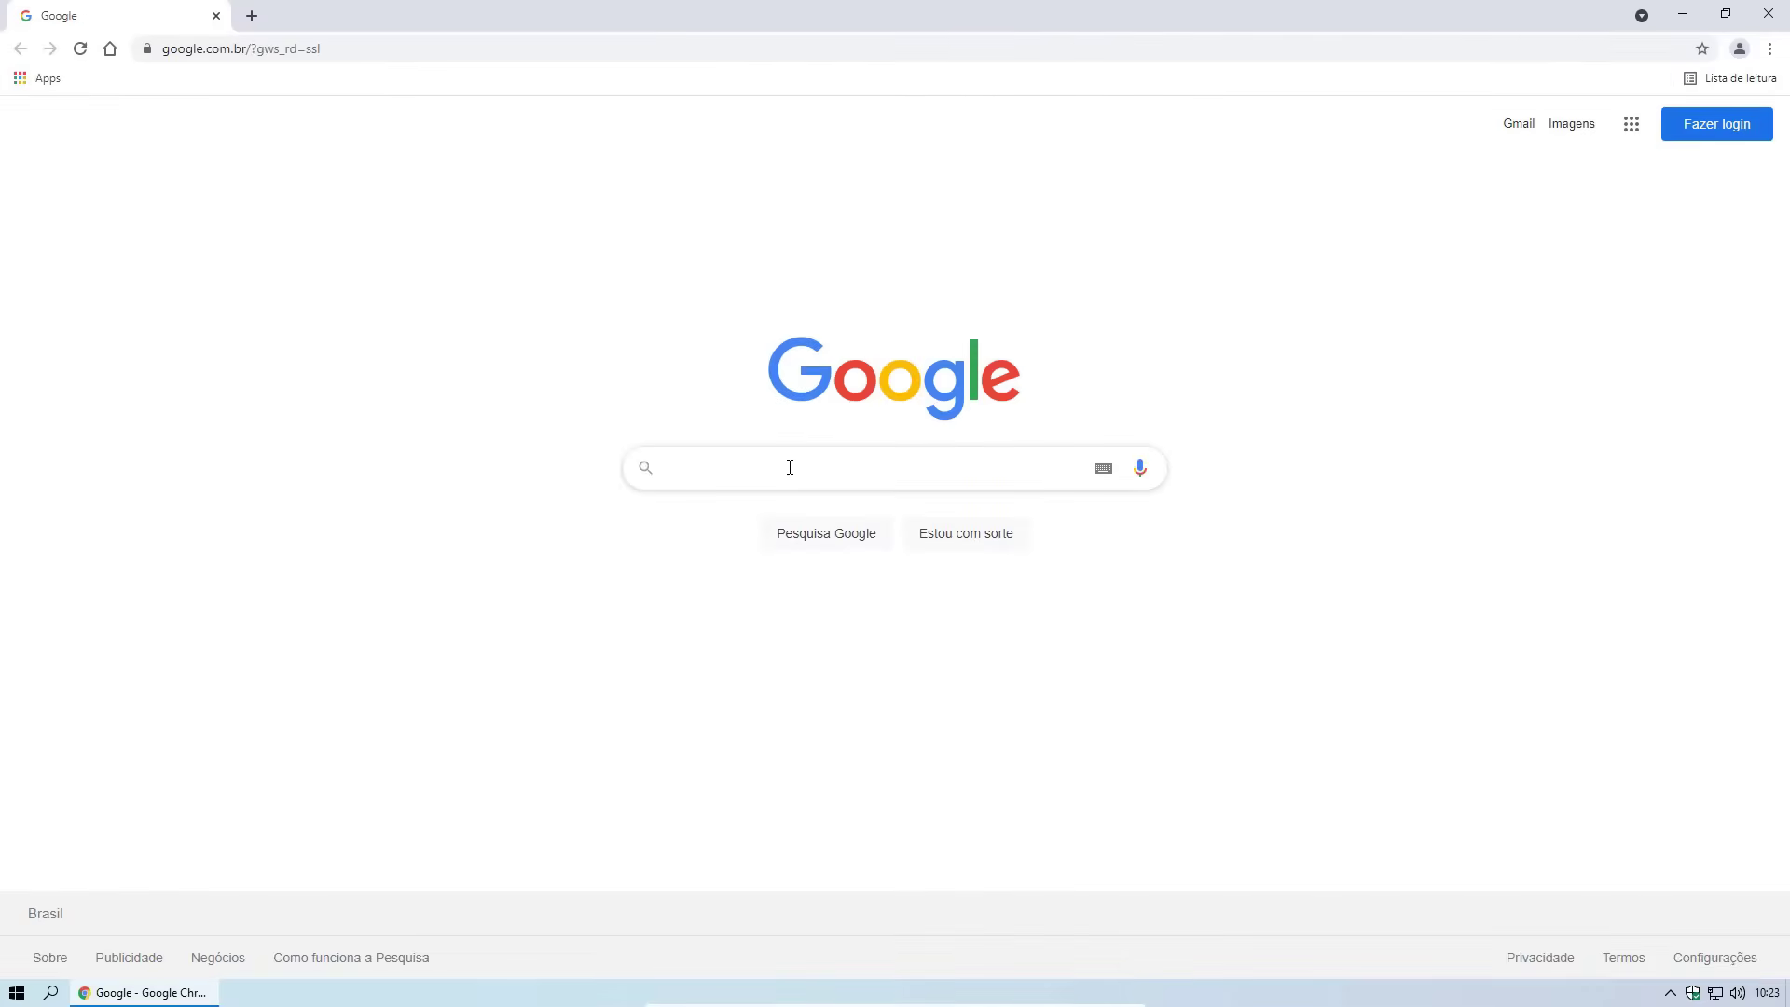
{"action": "type", "text": "malwarebytes"}
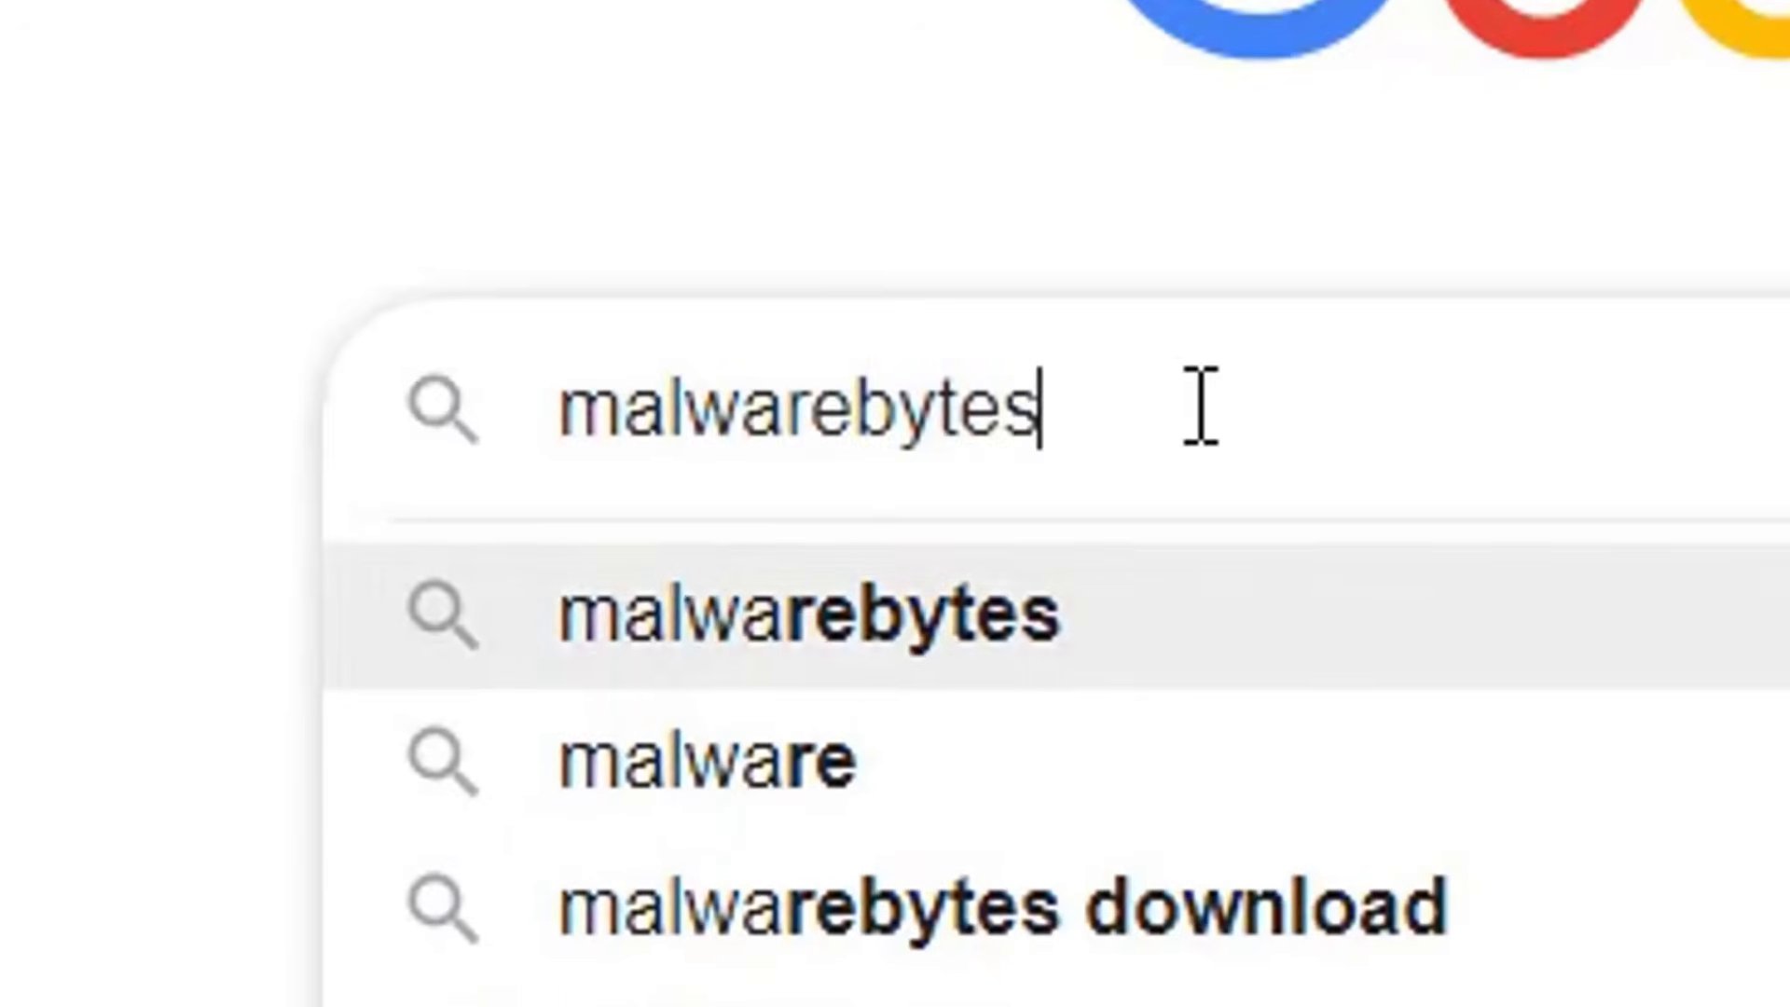
{"action": "key", "text": "Return"}
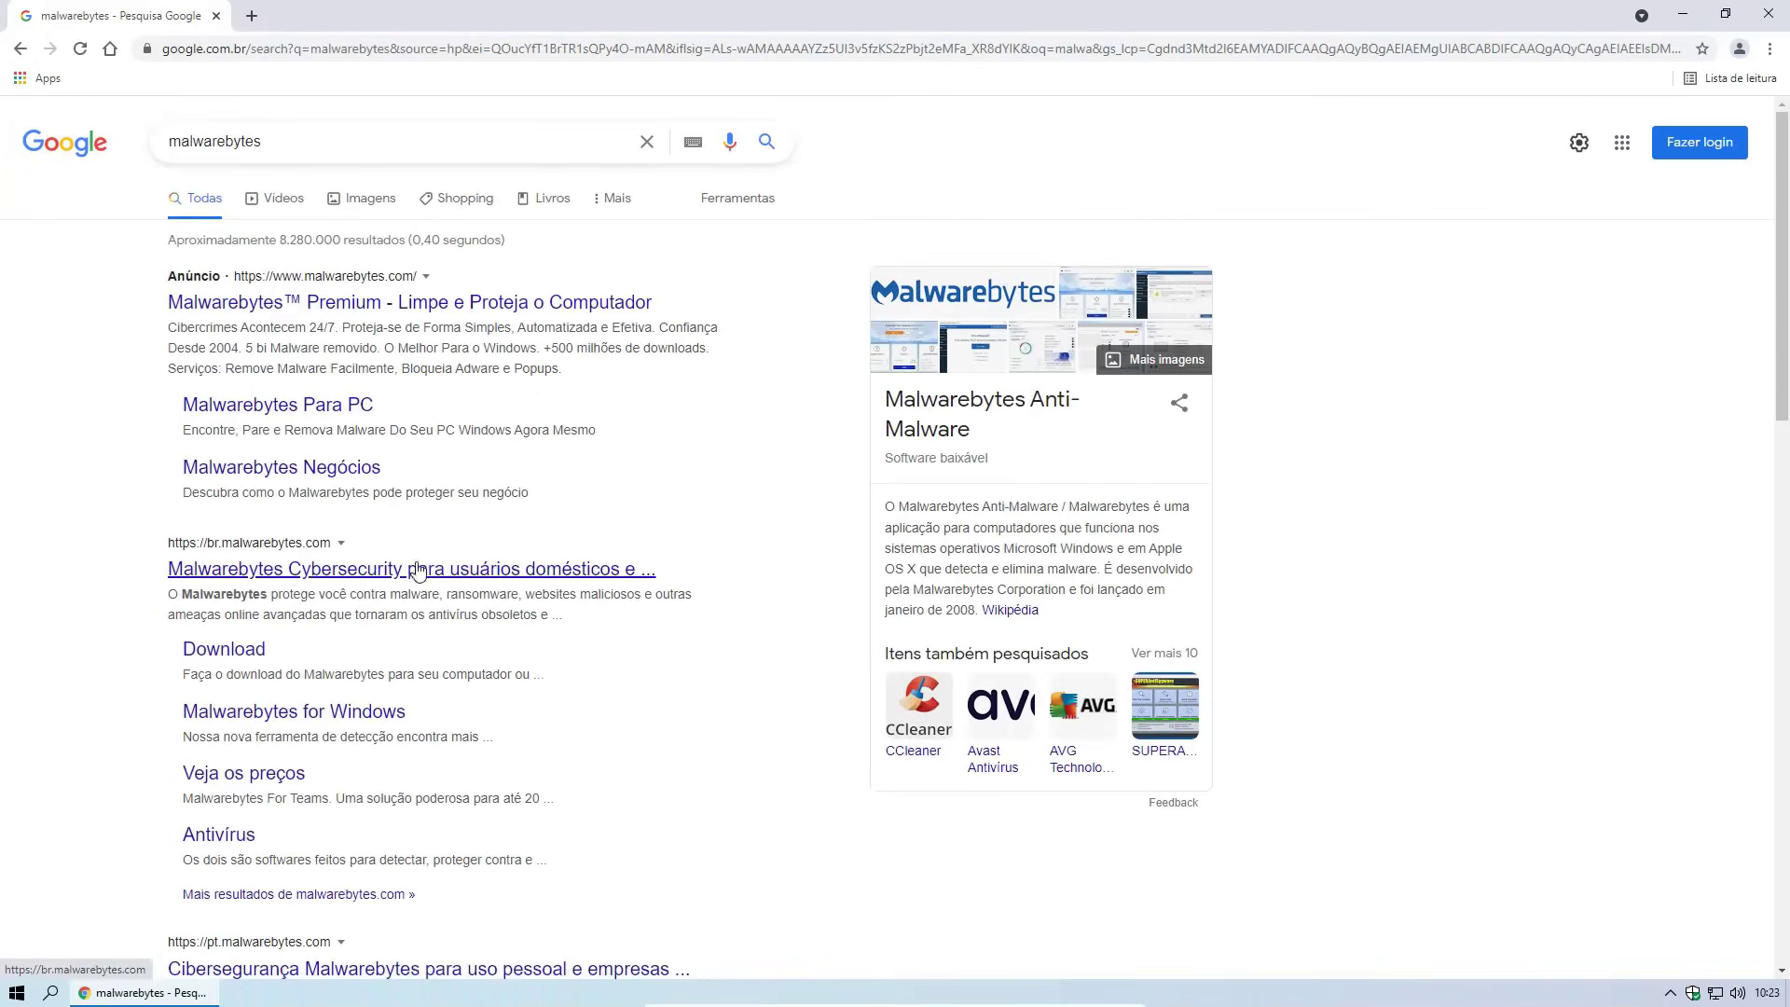
{"action": "left_click", "coordinate": [454, 309]}
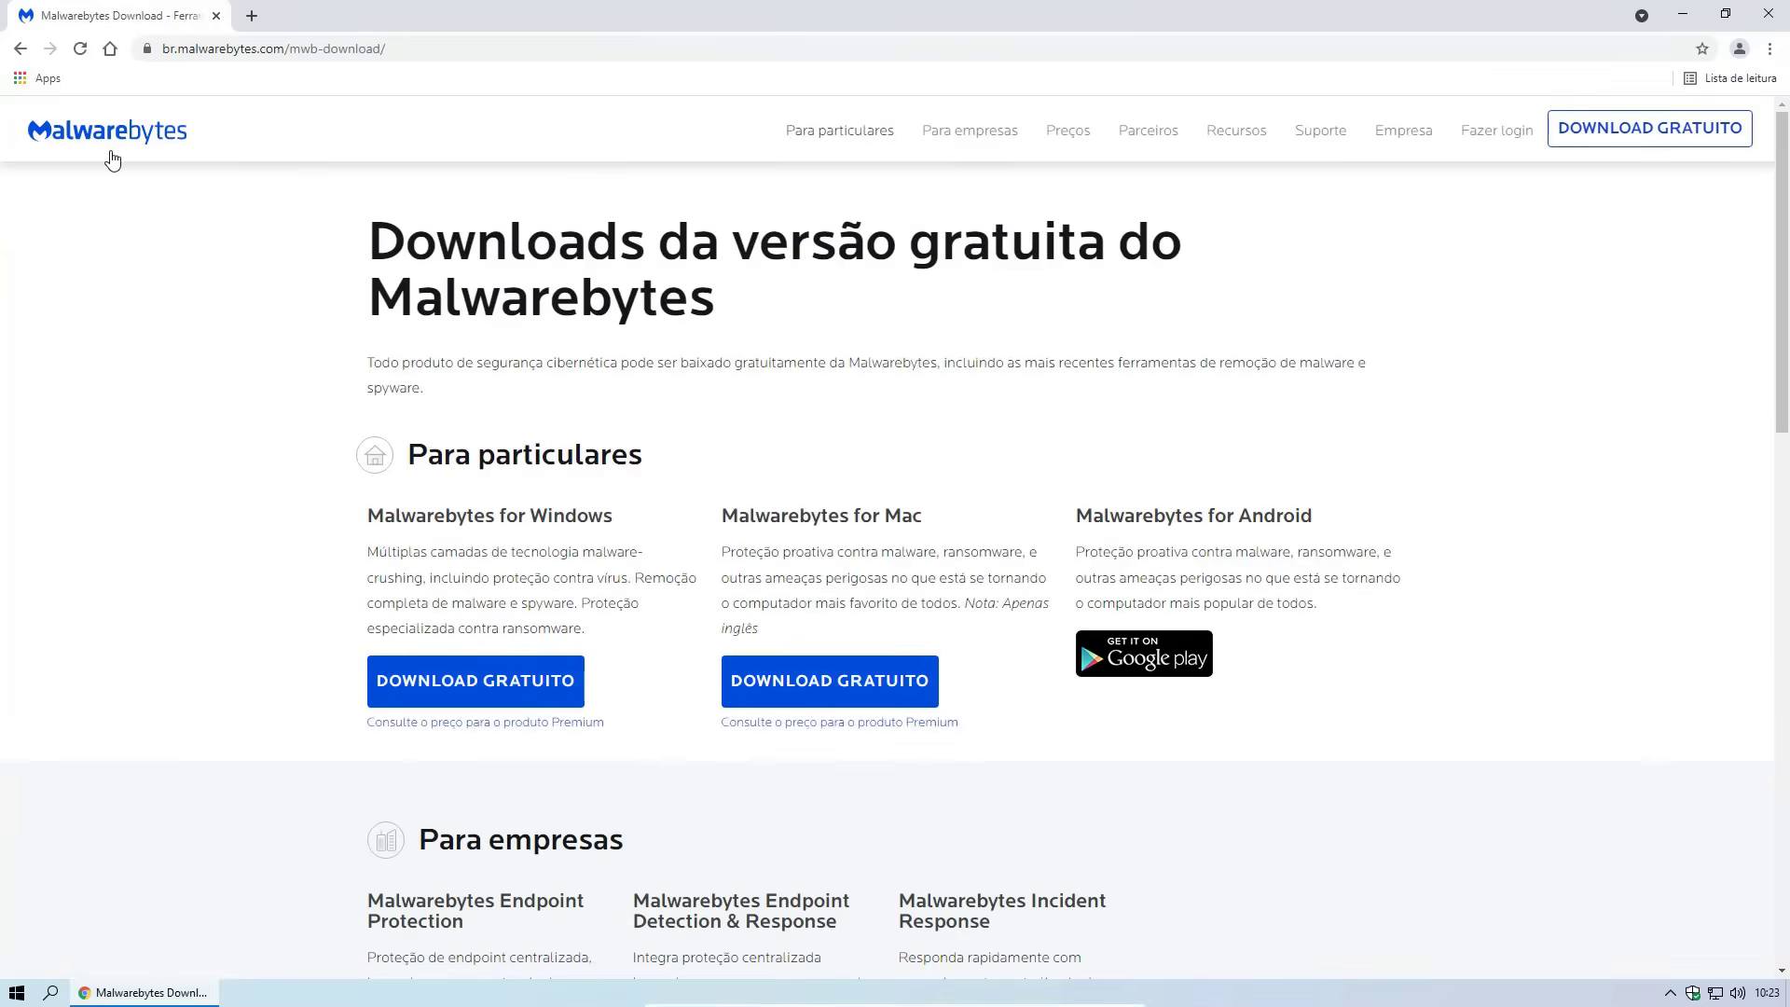
{"action": "left_click", "coordinate": [457, 681]}
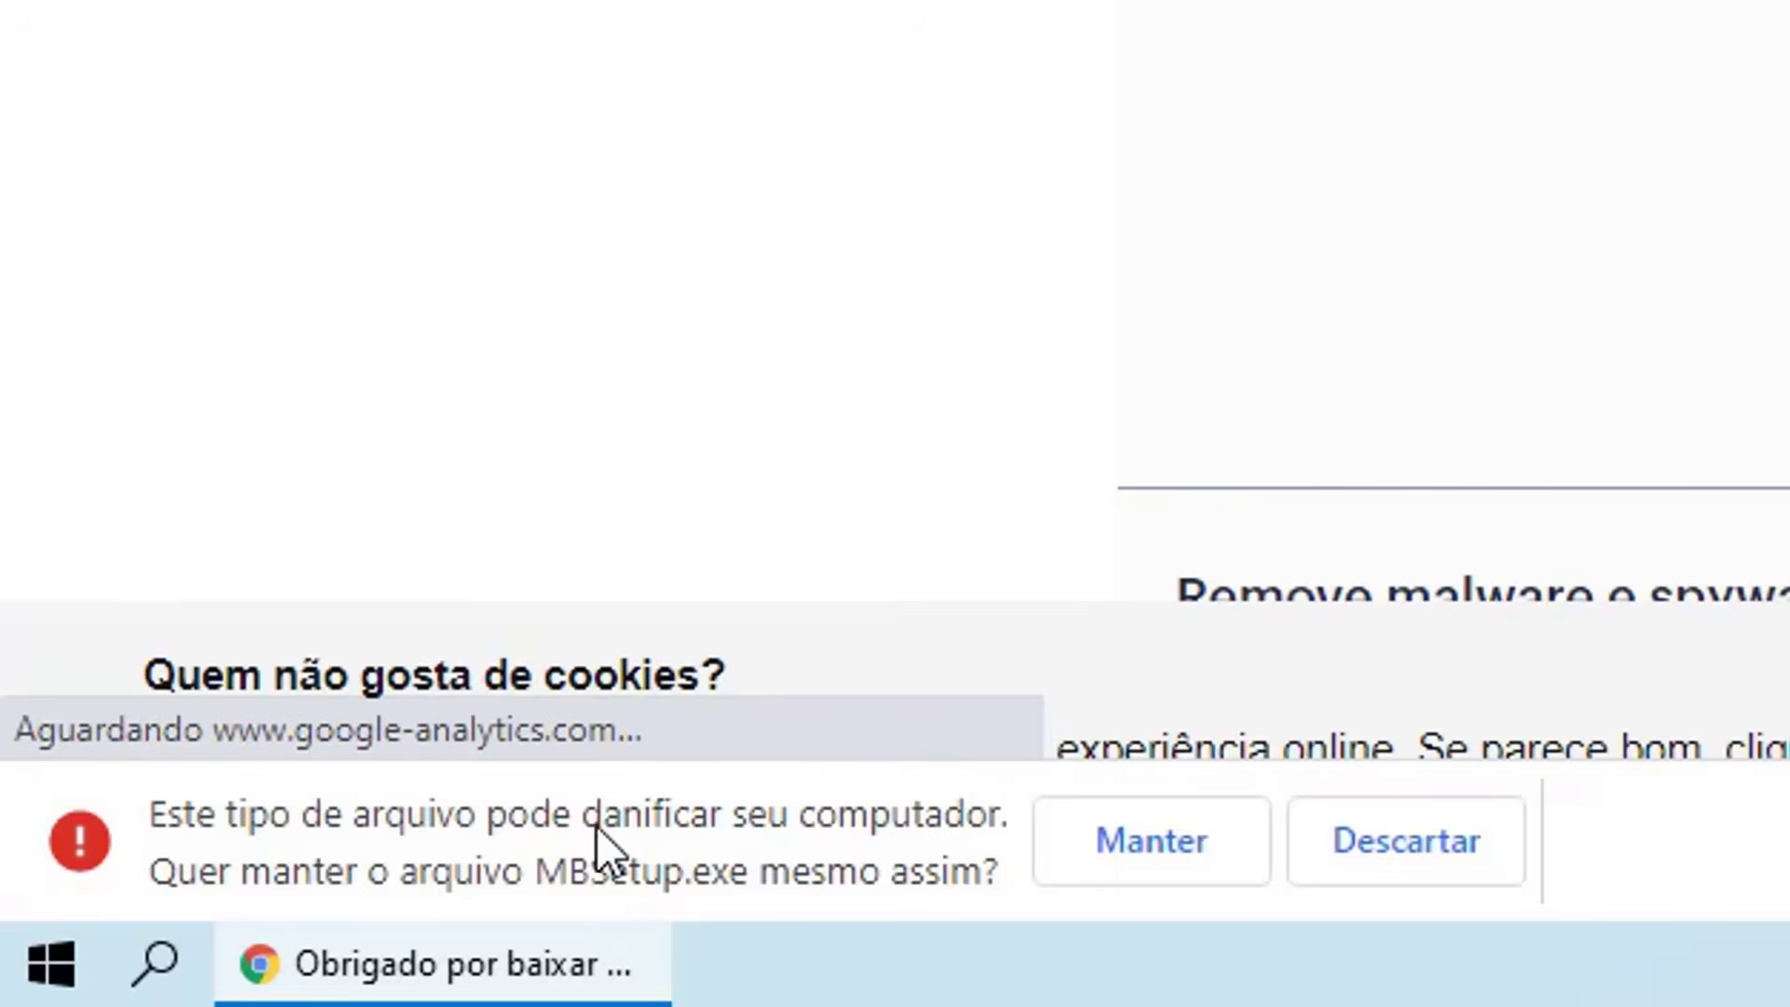
{"action": "left_click", "coordinate": [1154, 834]}
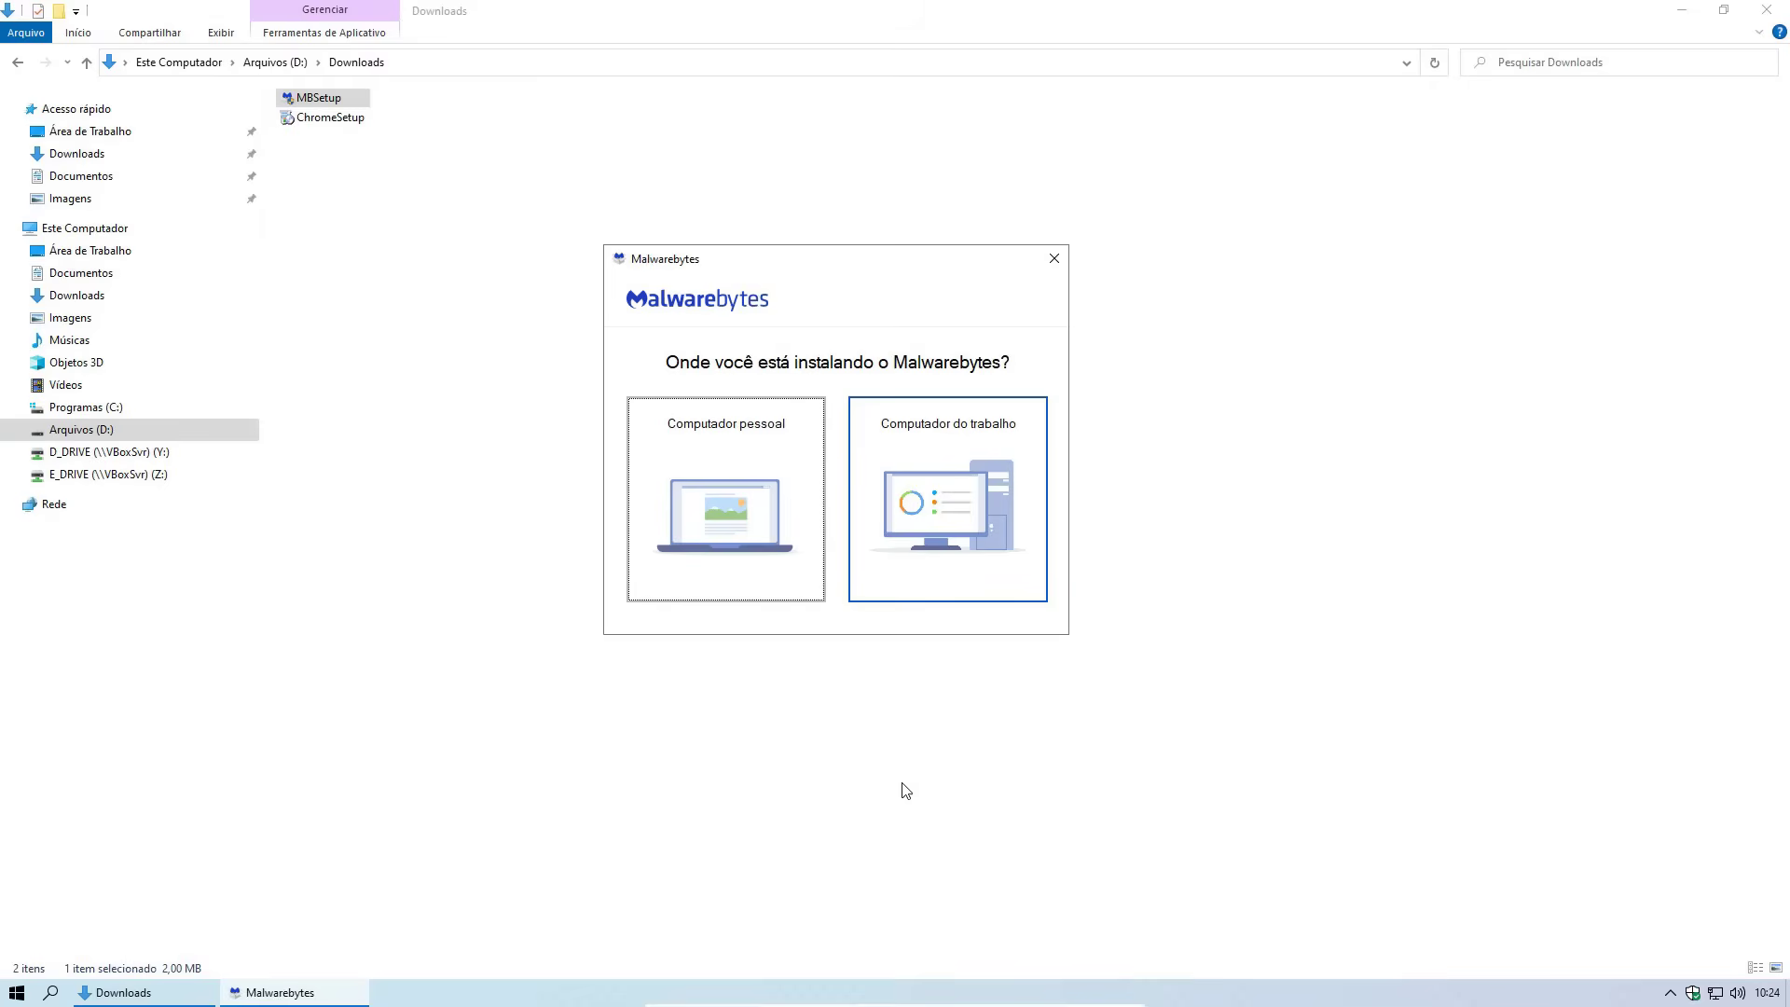
Install Malwarebytes for a personal computer with the default advanced options, skipping the Browser Guard extension
{"action": "left_click", "coordinate": [727, 512]}
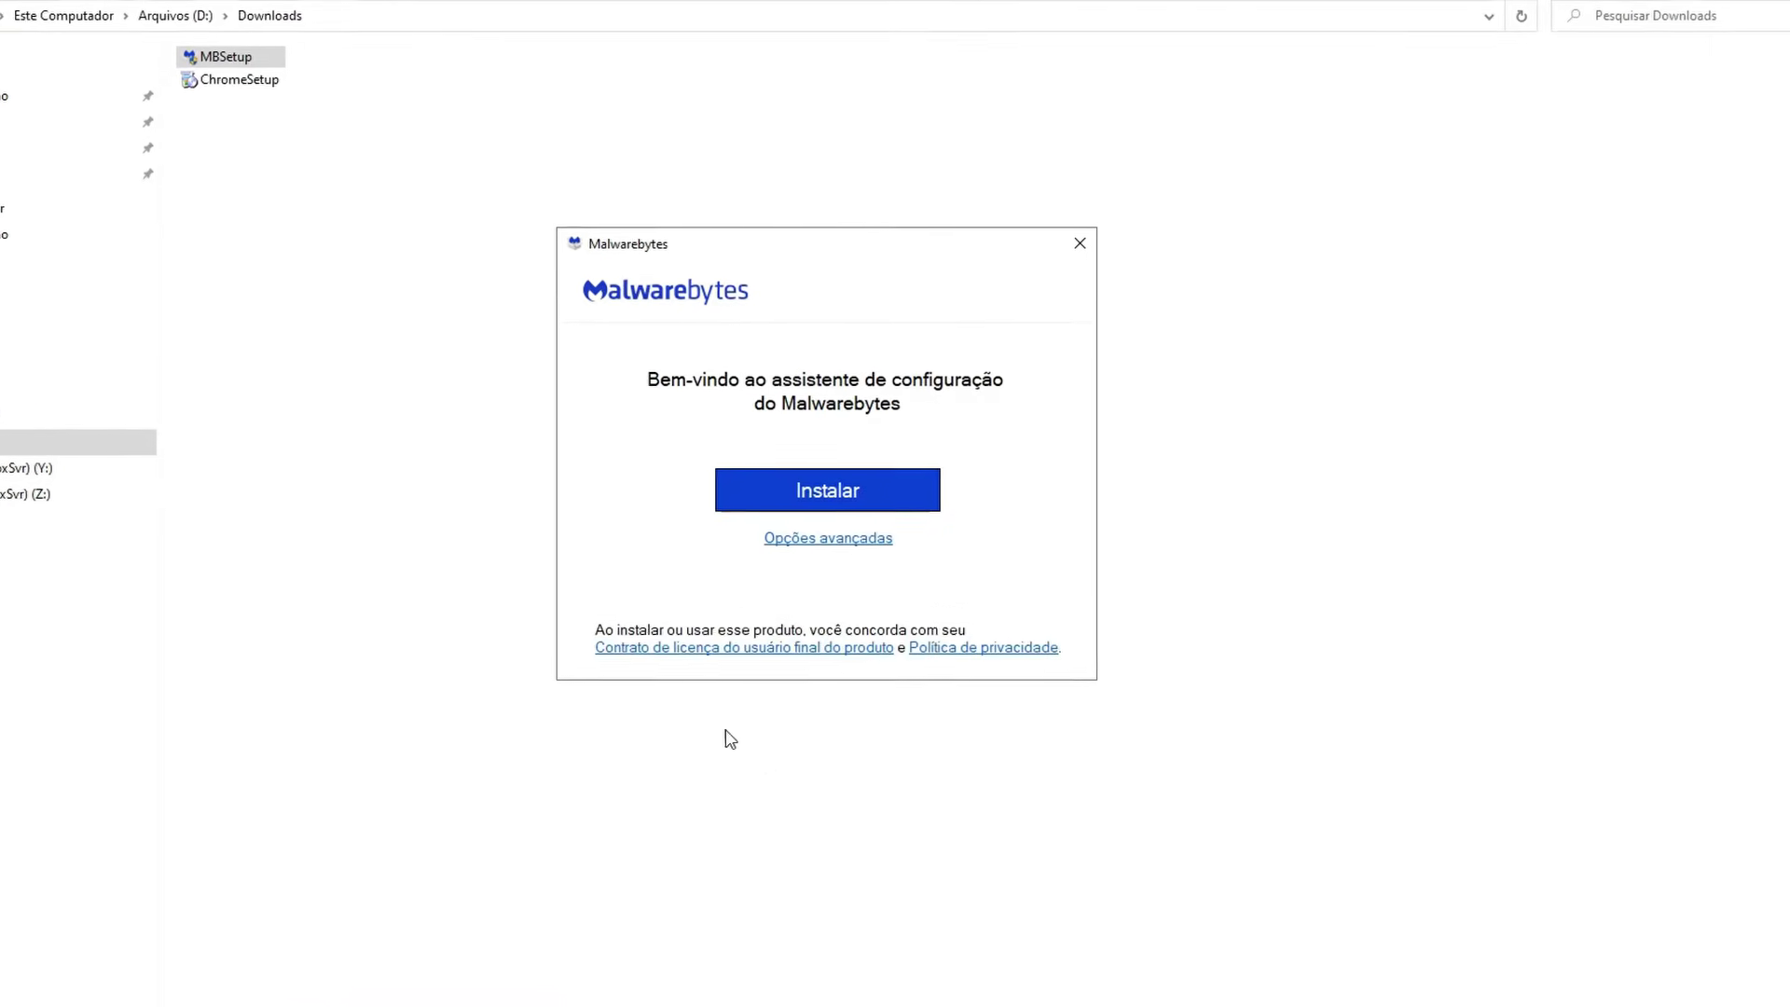
{"action": "left_click", "coordinate": [830, 539]}
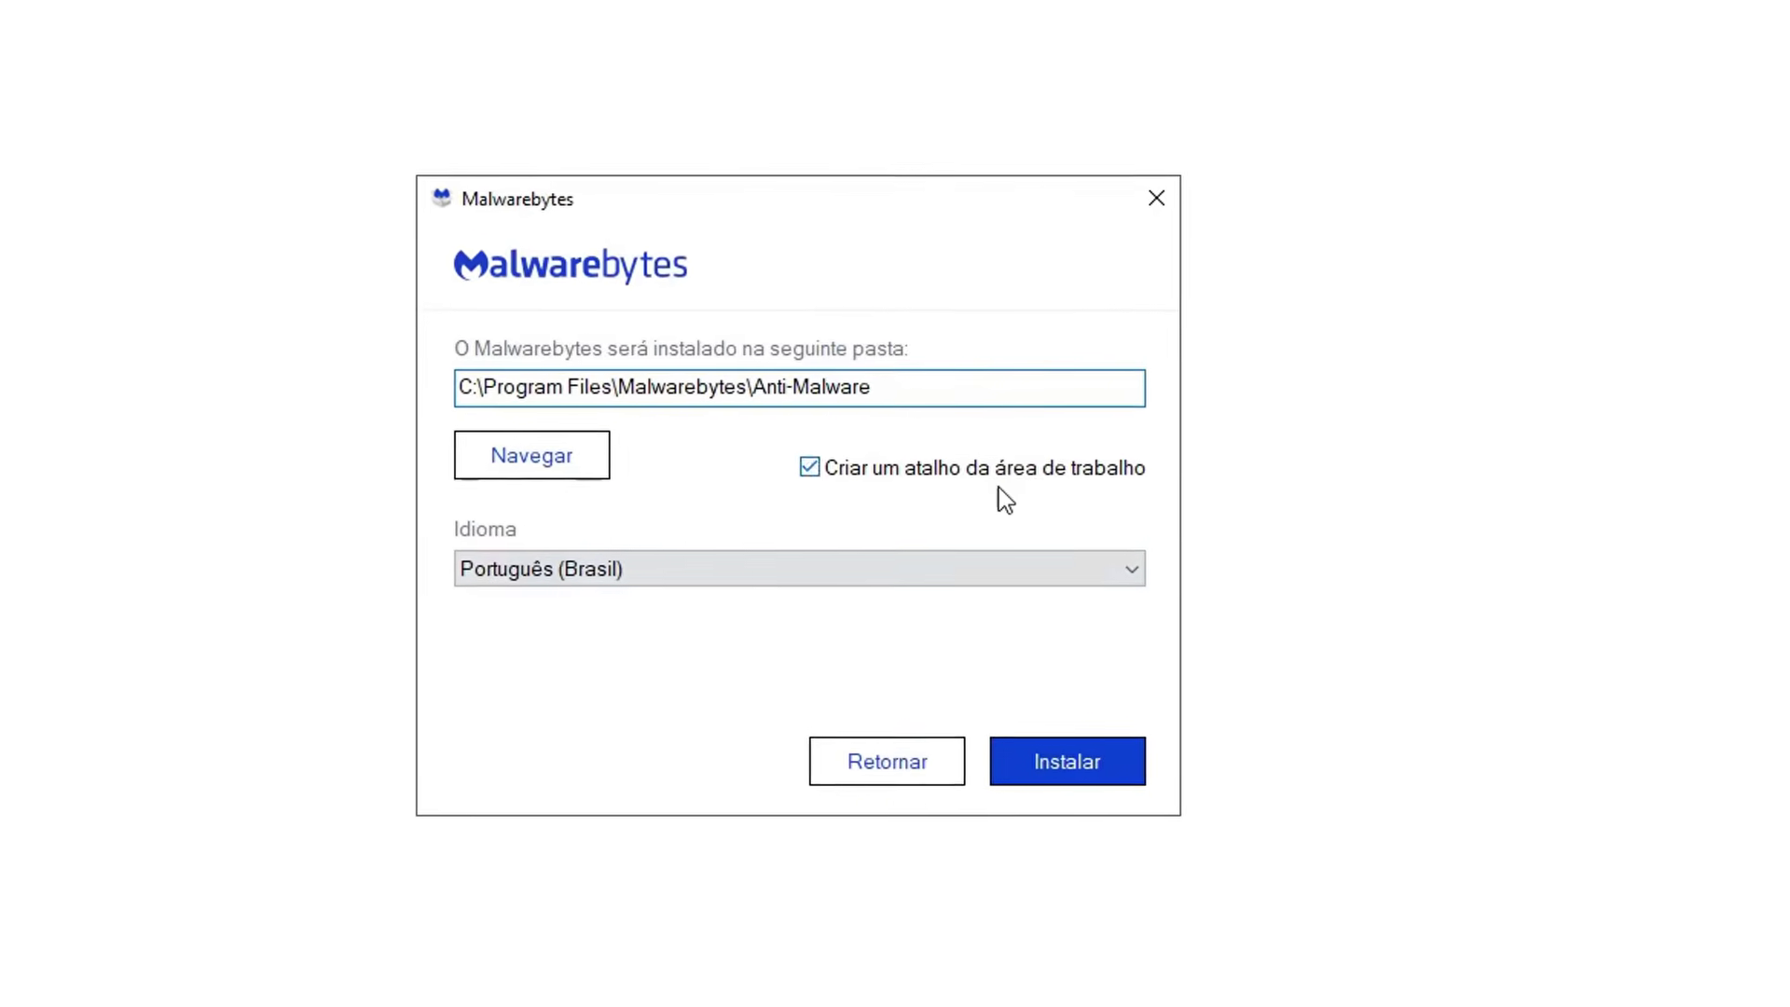
{"action": "left_click", "coordinate": [1059, 783]}
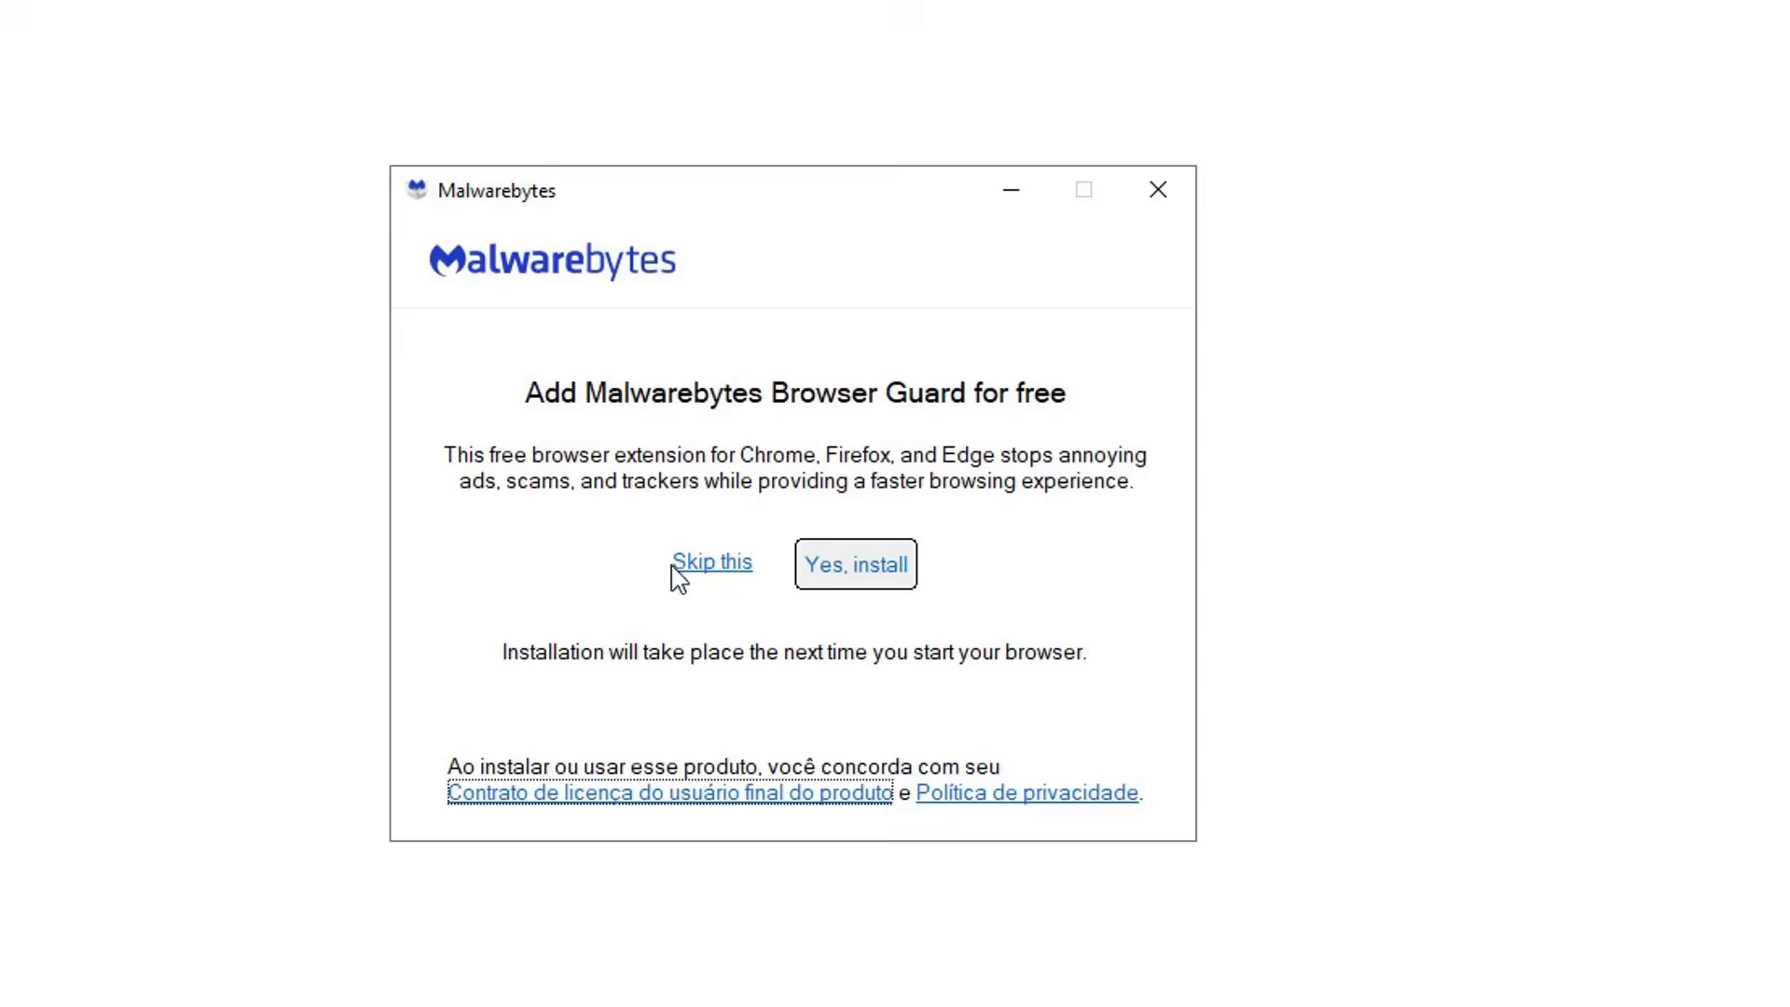
{"action": "left_click", "coordinate": [694, 564]}
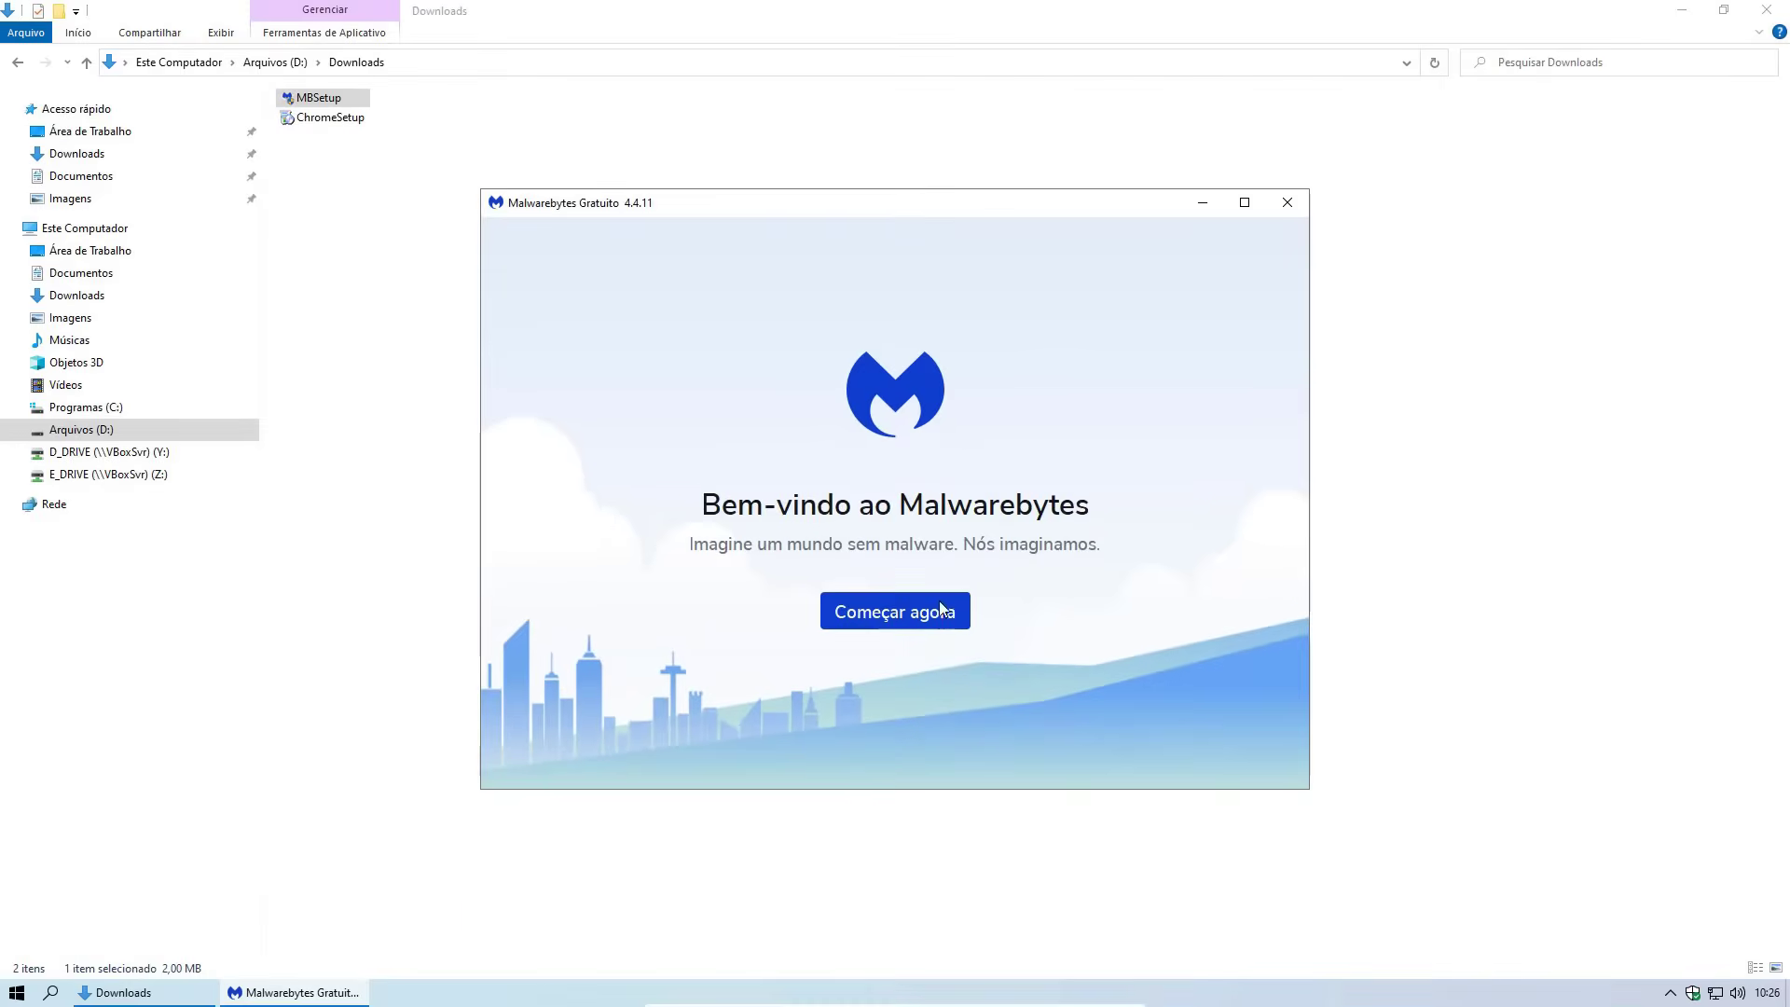
Close the Downloads window and start the 14-day Malwarebytes Premium trial without providing an e-mail
{"action": "left_click", "coordinate": [904, 607]}
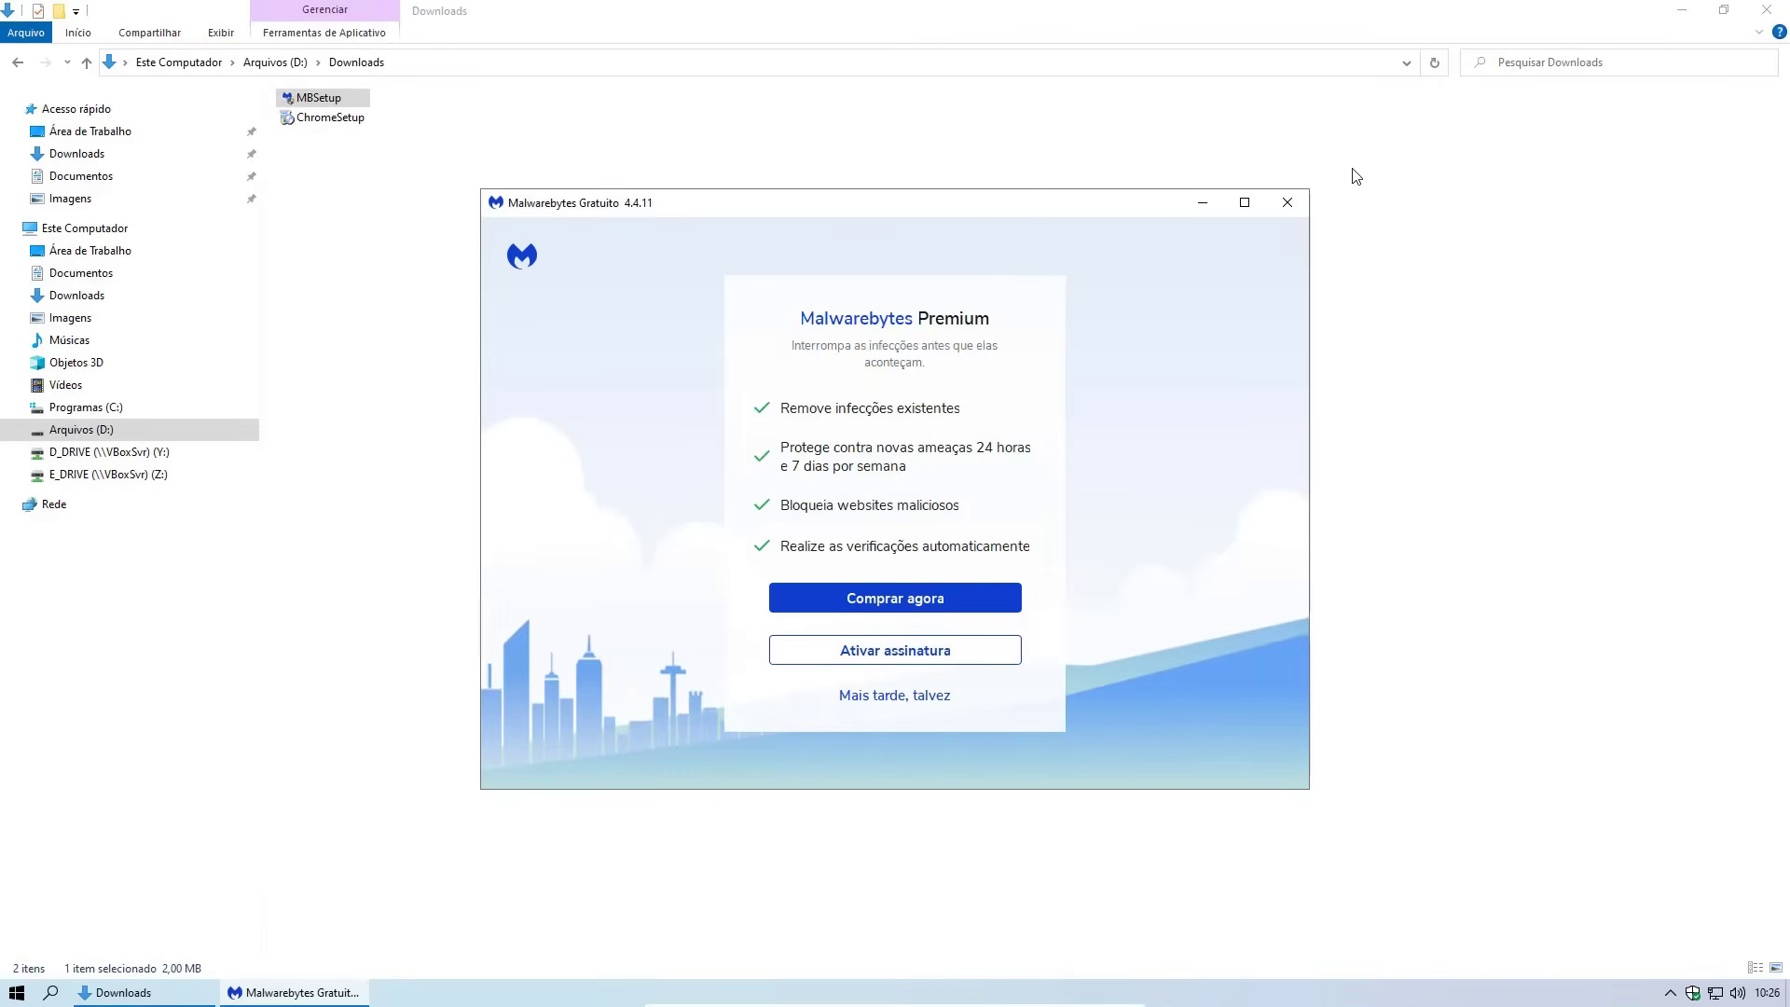
{"action": "left_click", "coordinate": [1767, 9]}
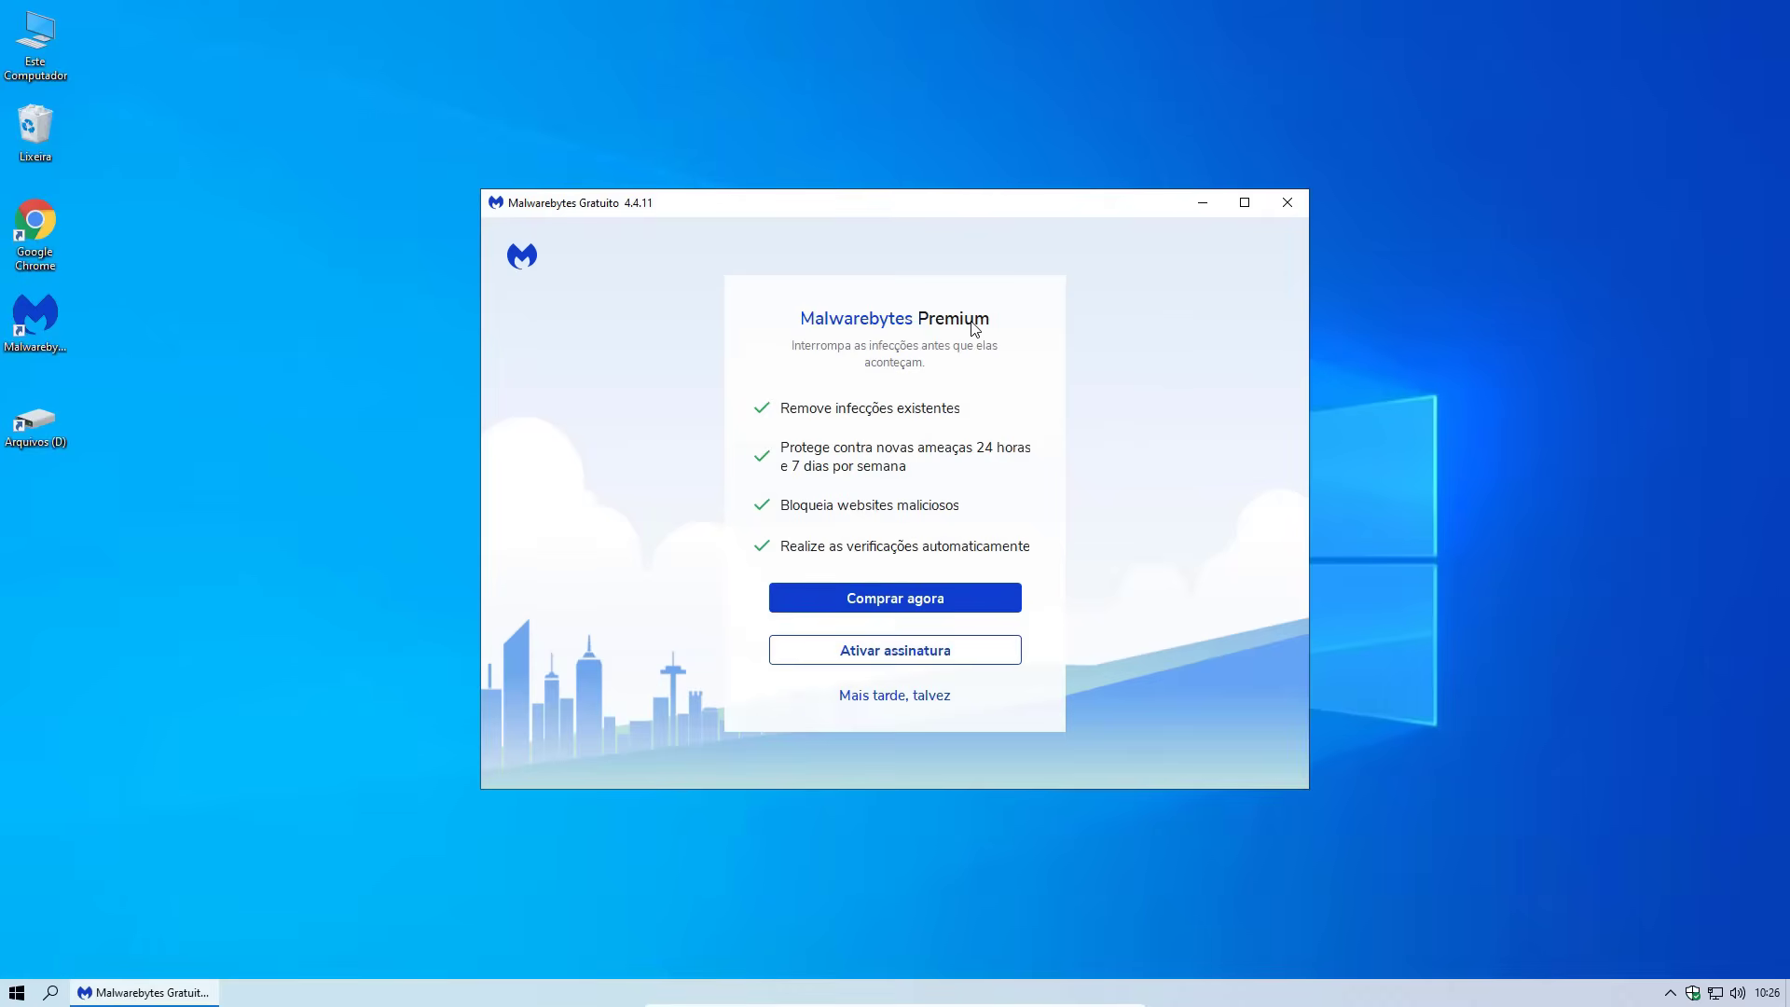
{"action": "left_click", "coordinate": [938, 697]}
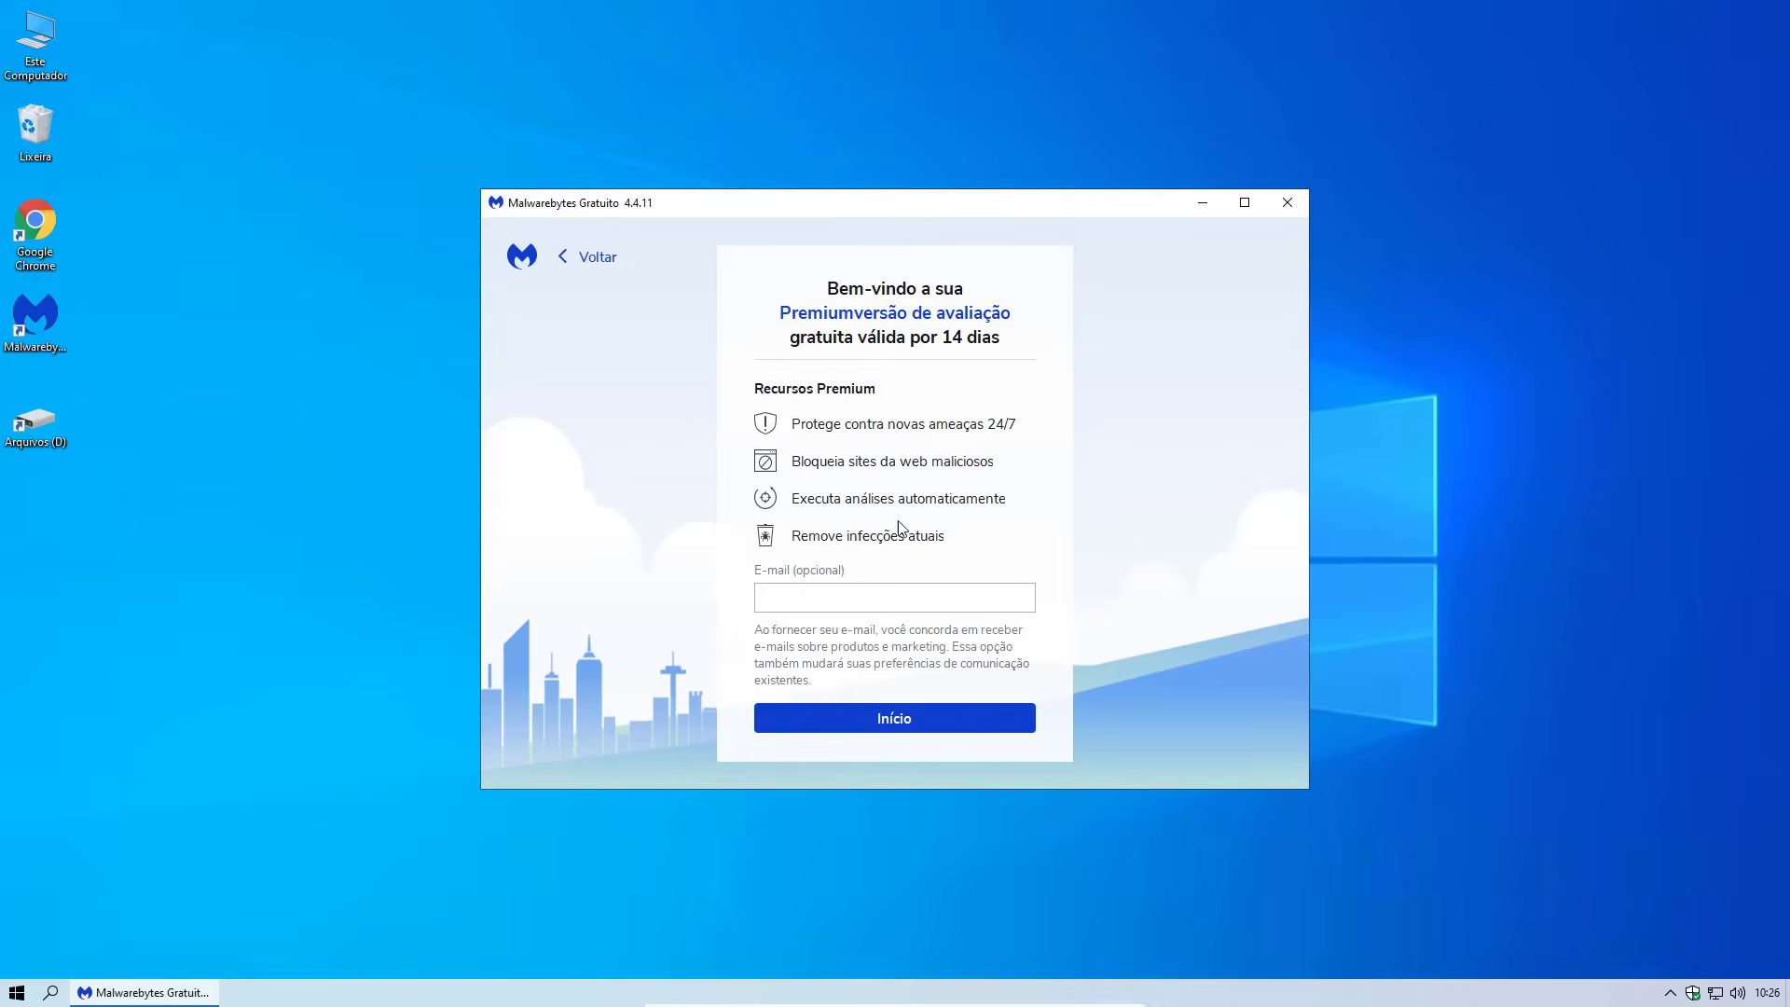
{"action": "left_click", "coordinate": [881, 708]}
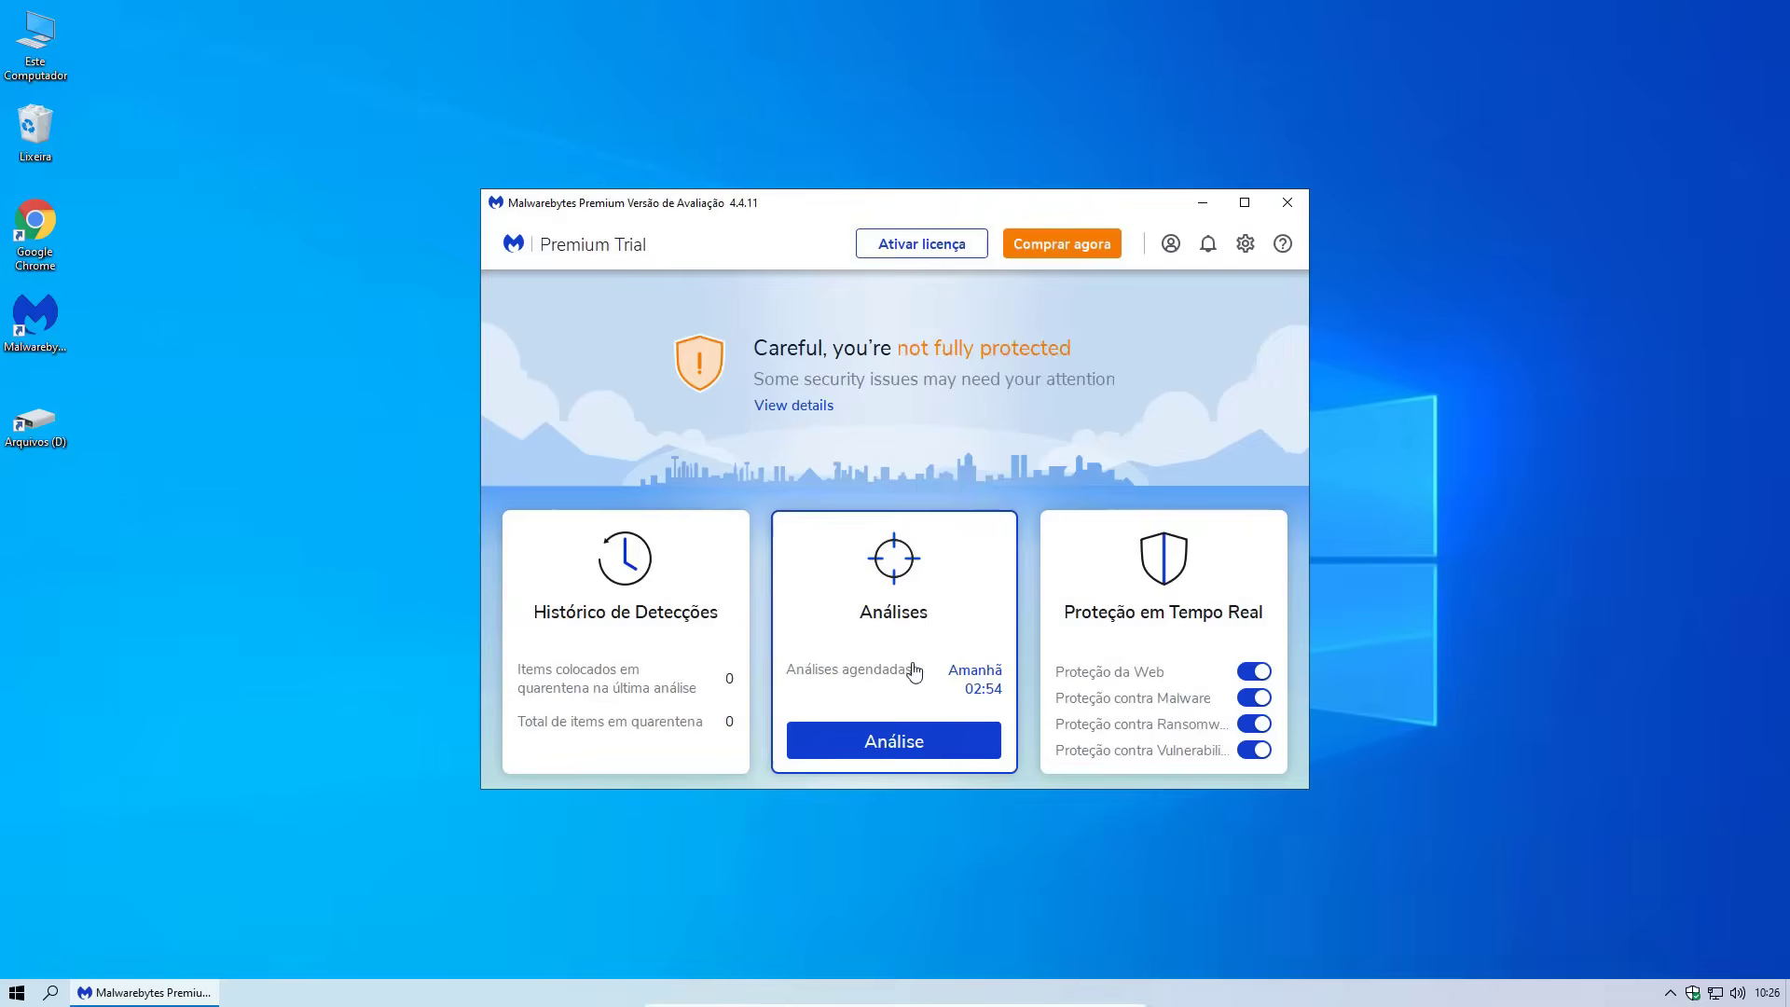
Run a Malwarebytes scan of the computer and maximize its window
{"action": "left_click", "coordinate": [899, 735]}
{"action": "left_click", "coordinate": [1244, 202]}
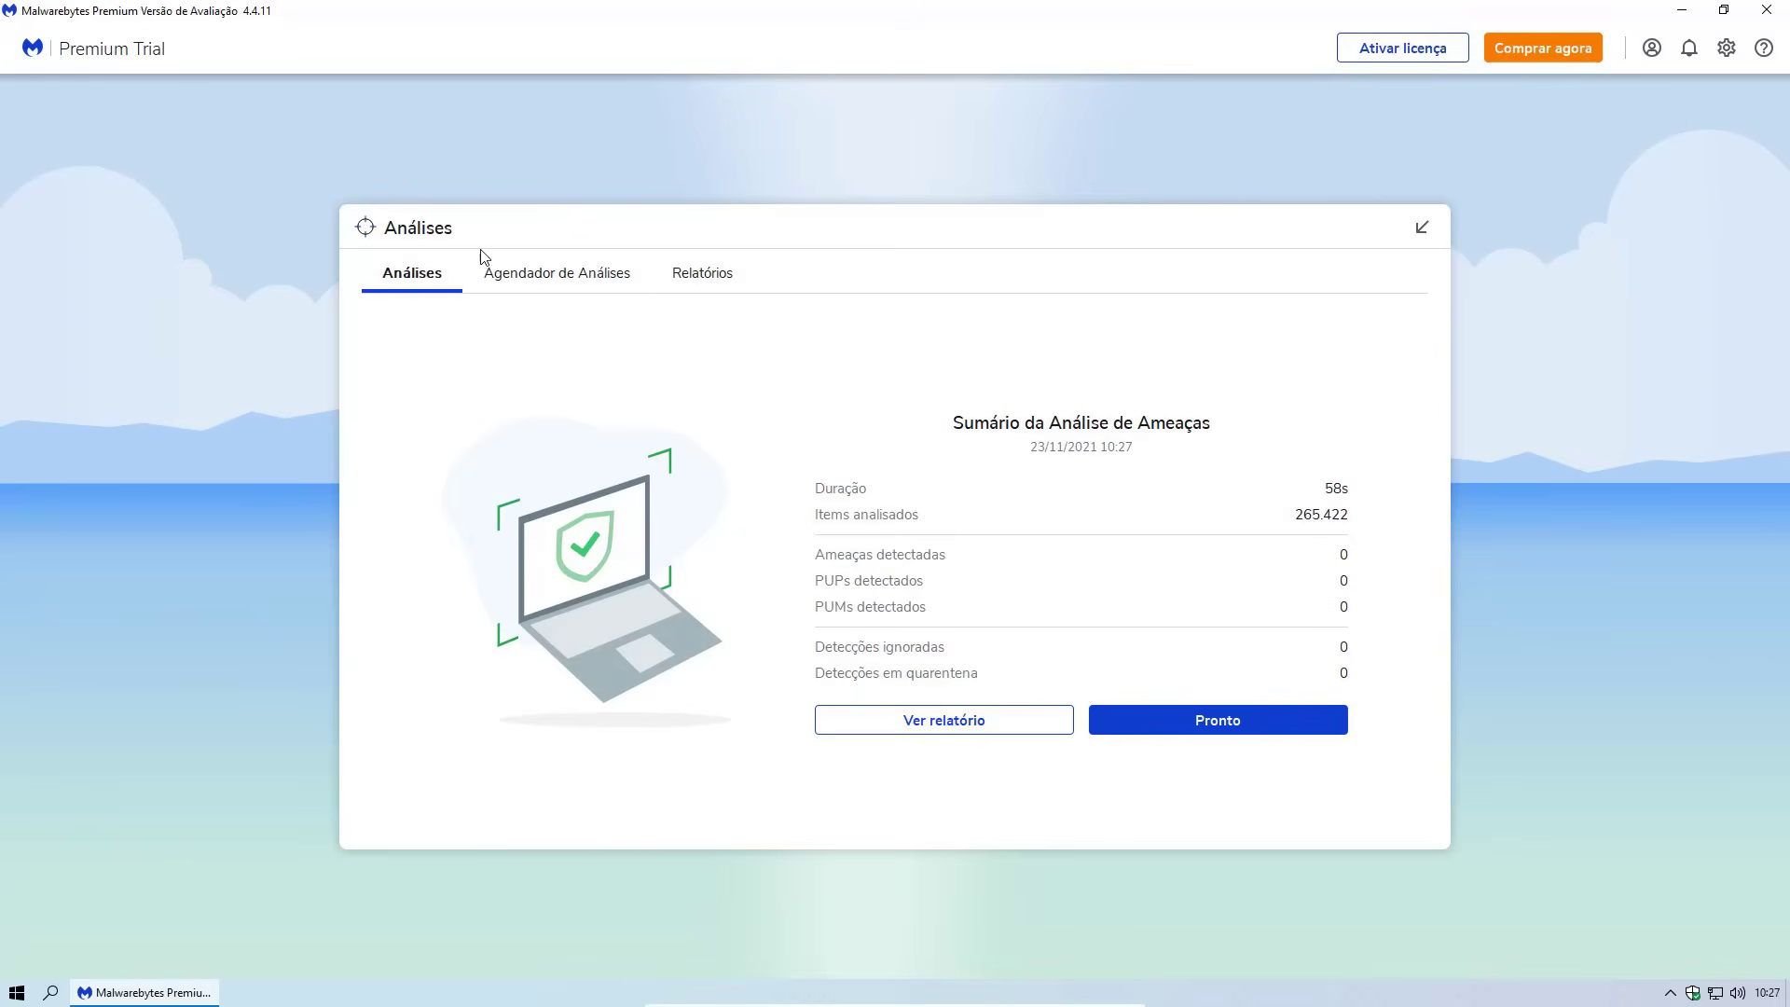
Review the Agendador de Análises and Relatórios sections of the scans view and close Malwarebytes
{"action": "left_click", "coordinate": [597, 276]}
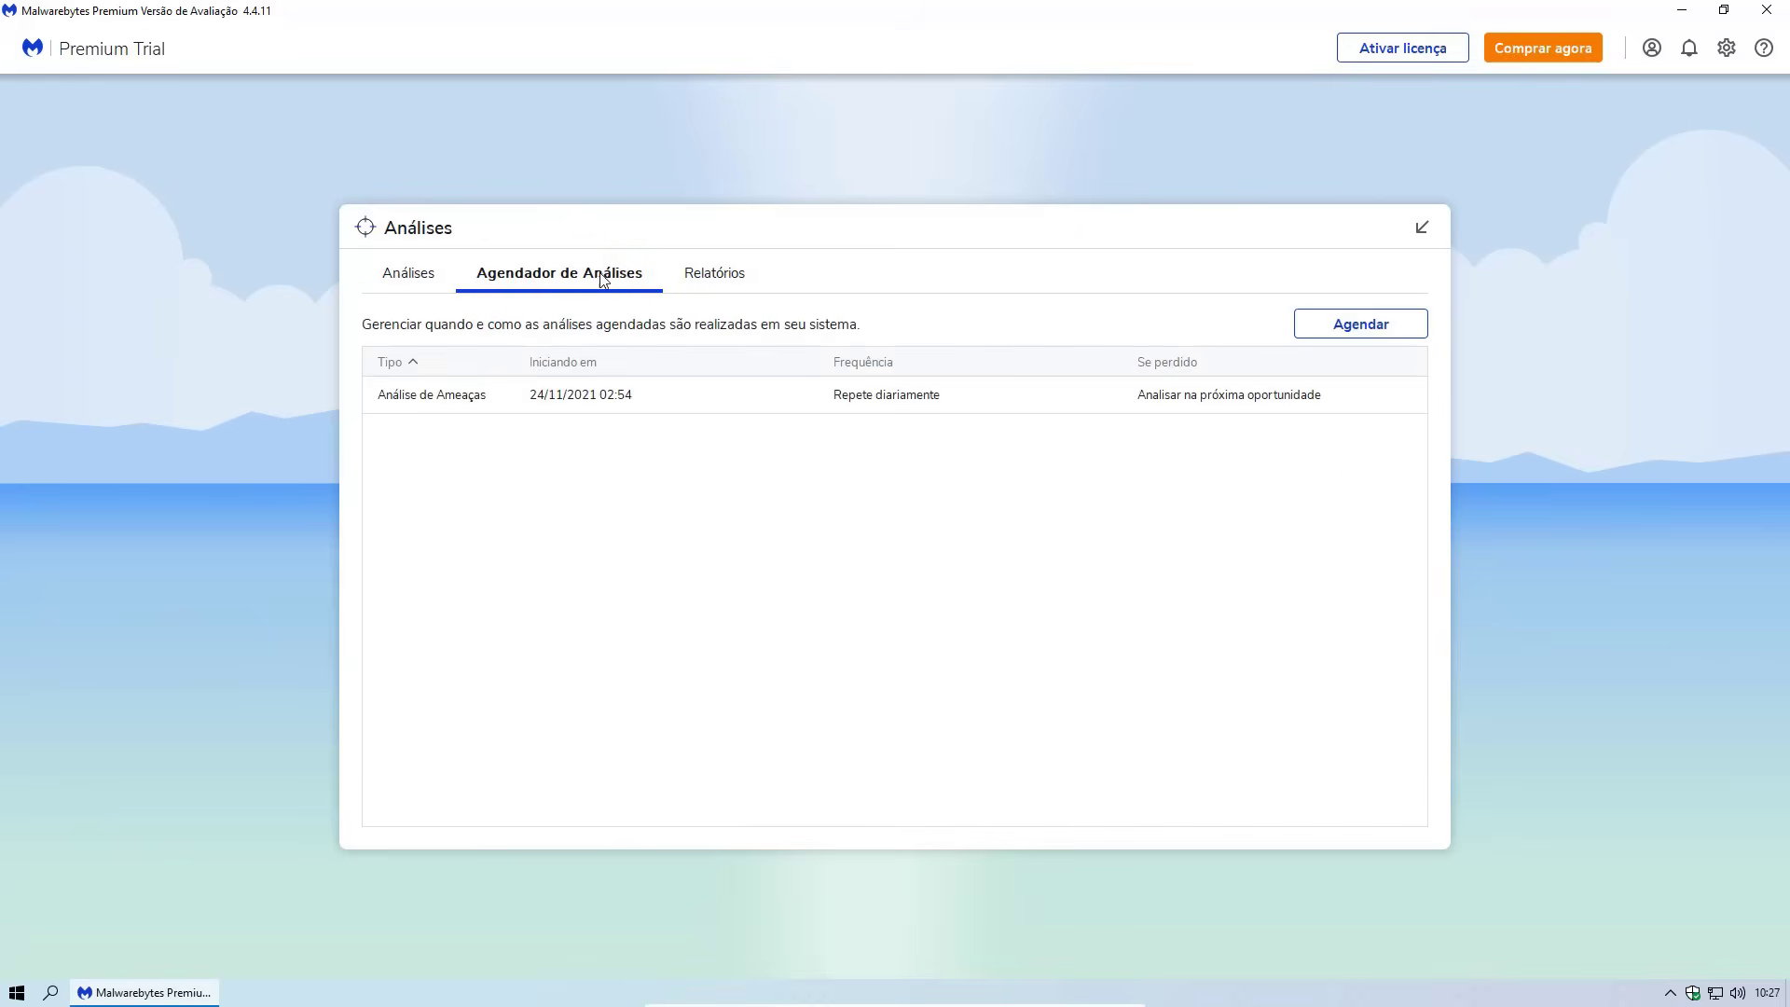
{"action": "left_click", "coordinate": [732, 270]}
{"action": "left_click", "coordinate": [1767, 9]}
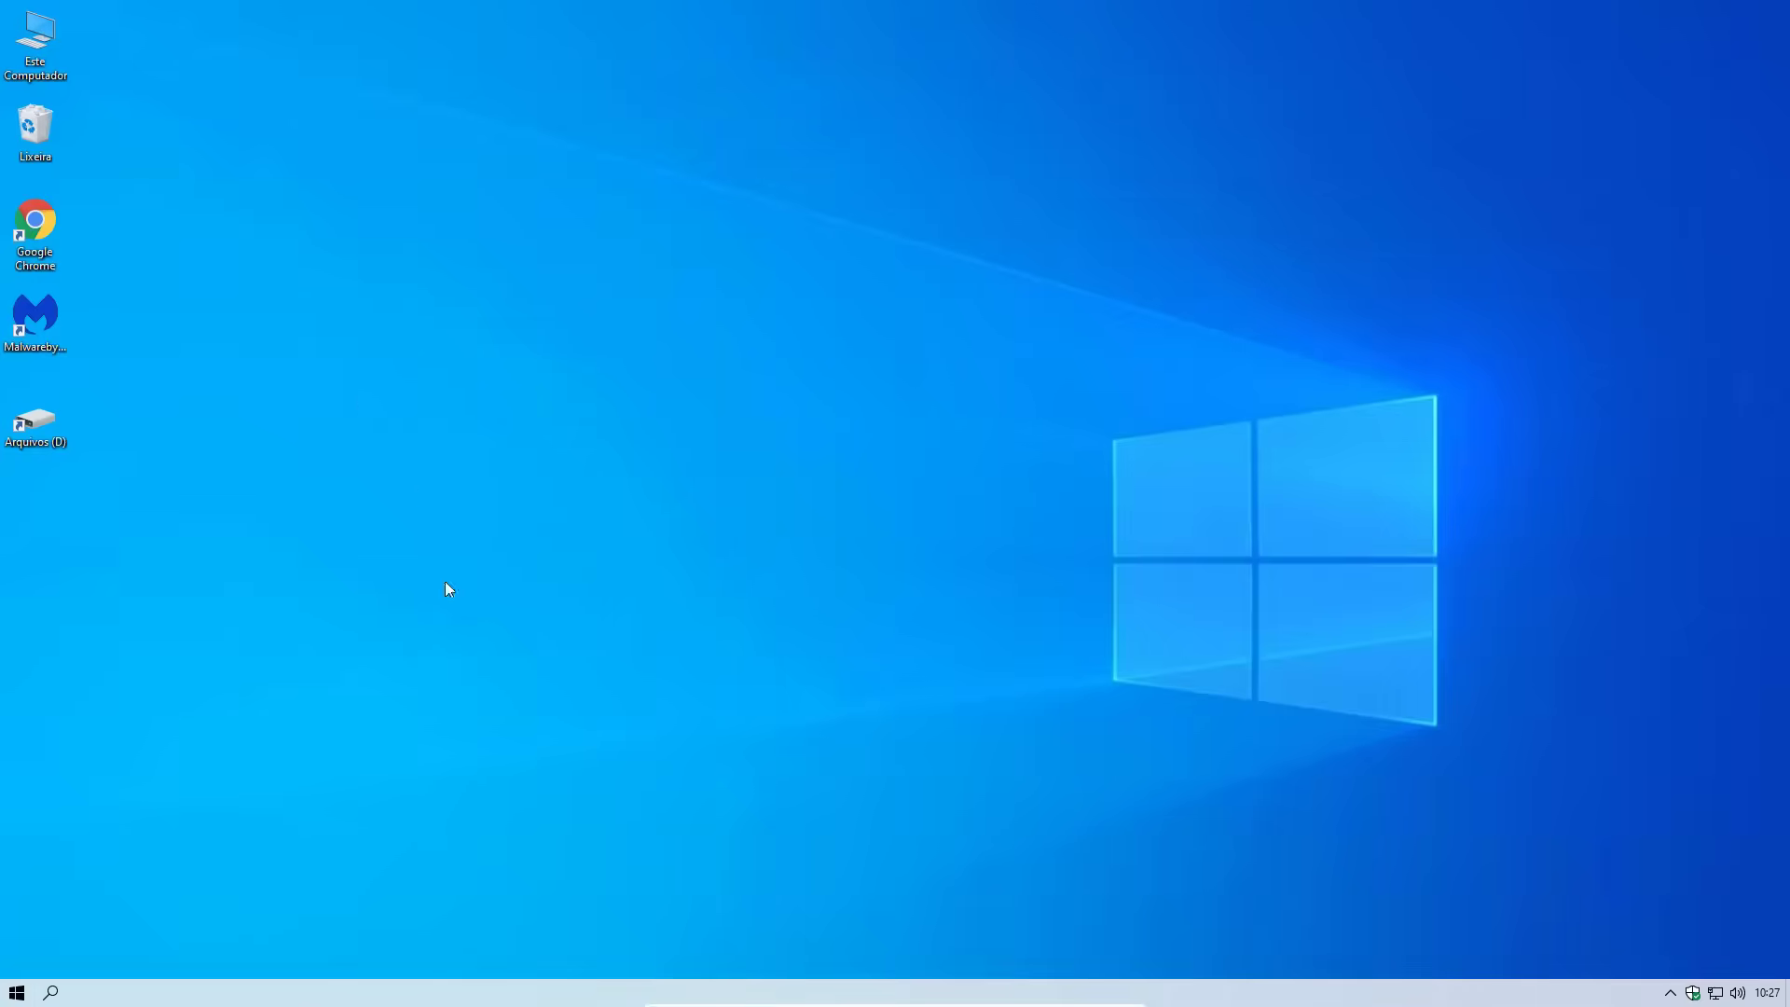
Uninstall Malwarebytes and all its components from Programas e Recursos in the Control Panel
{"action": "key", "text": "super+r"}
{"action": "type", "text": "control"}
{"action": "key", "text": "Return"}
{"action": "left_click", "coordinate": [700, 359]}
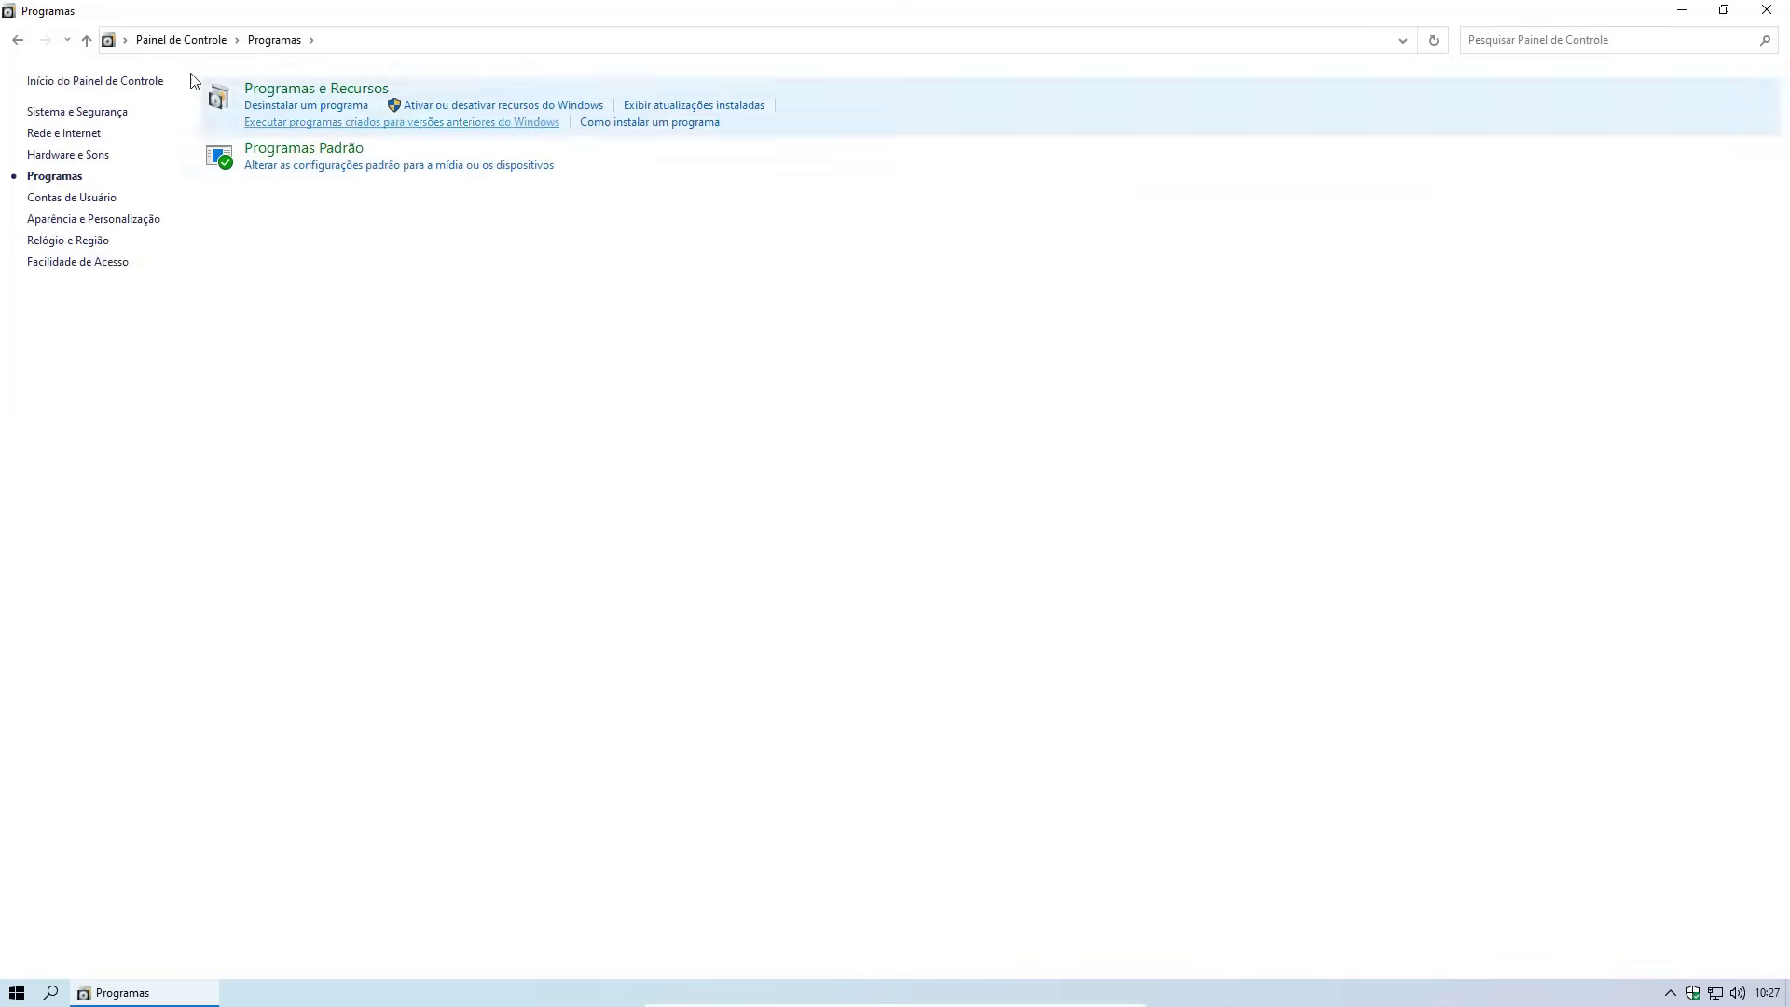
{"action": "left_click", "coordinate": [304, 103]}
{"action": "right_click", "coordinate": [256, 240]}
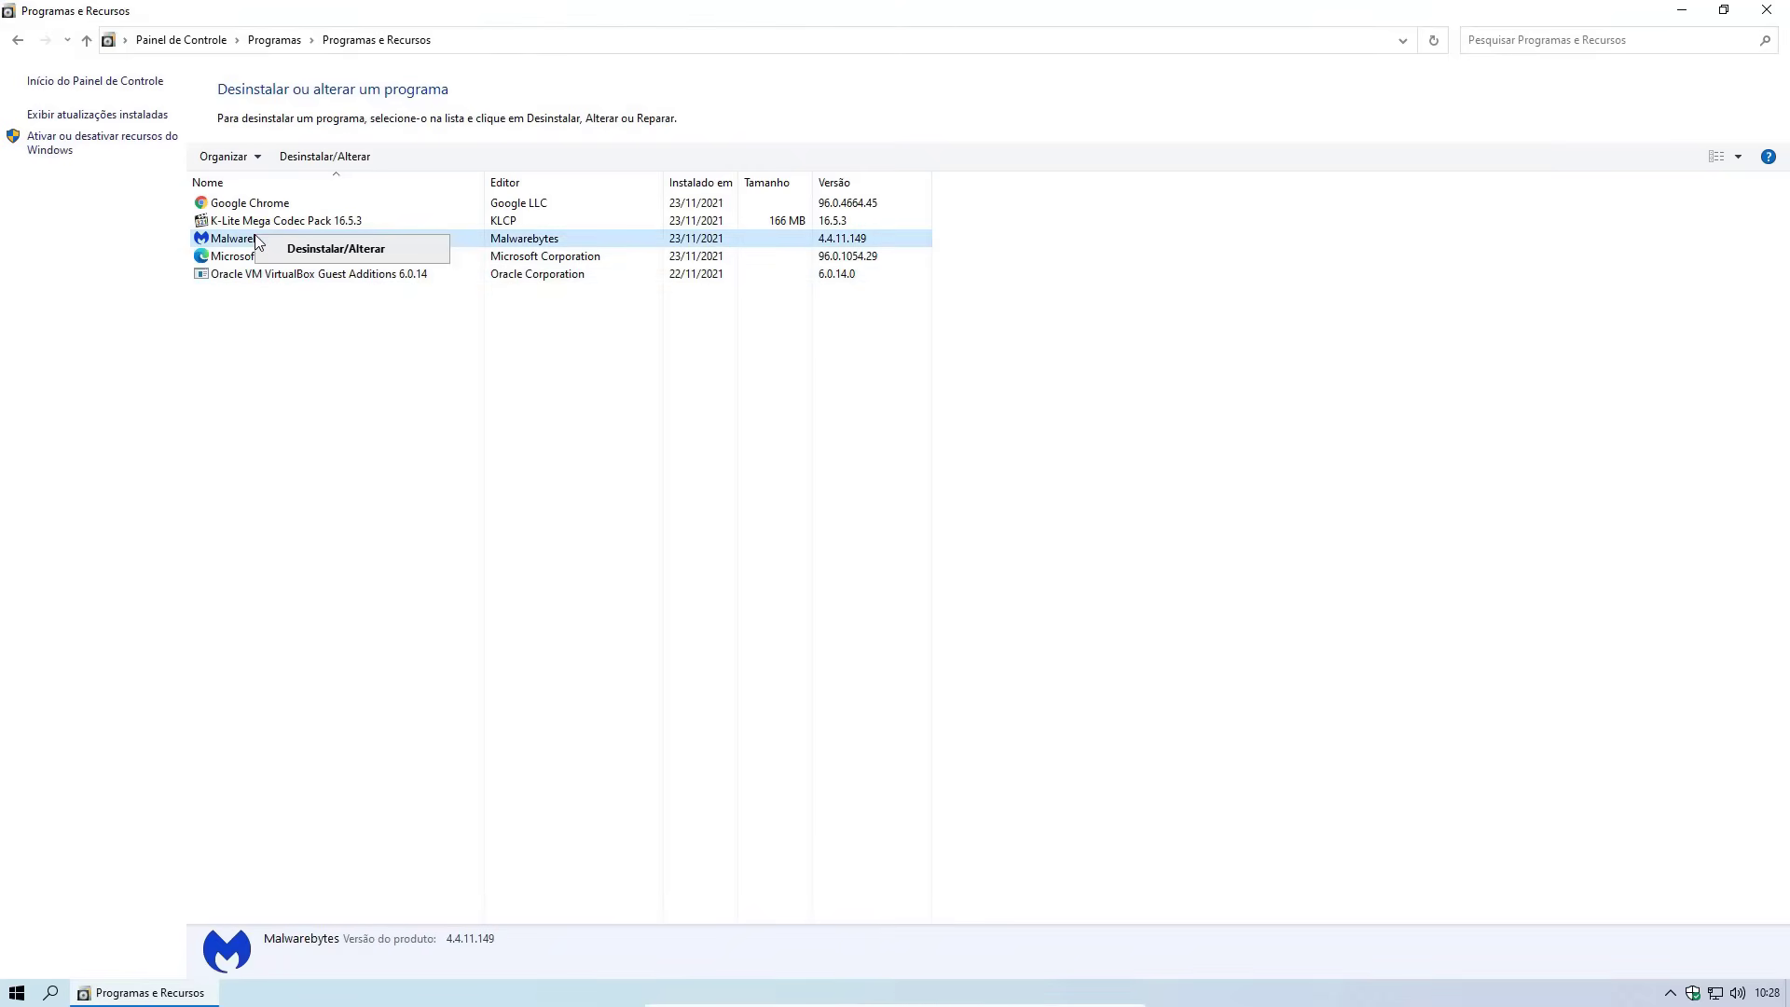
{"action": "left_click", "coordinate": [303, 250]}
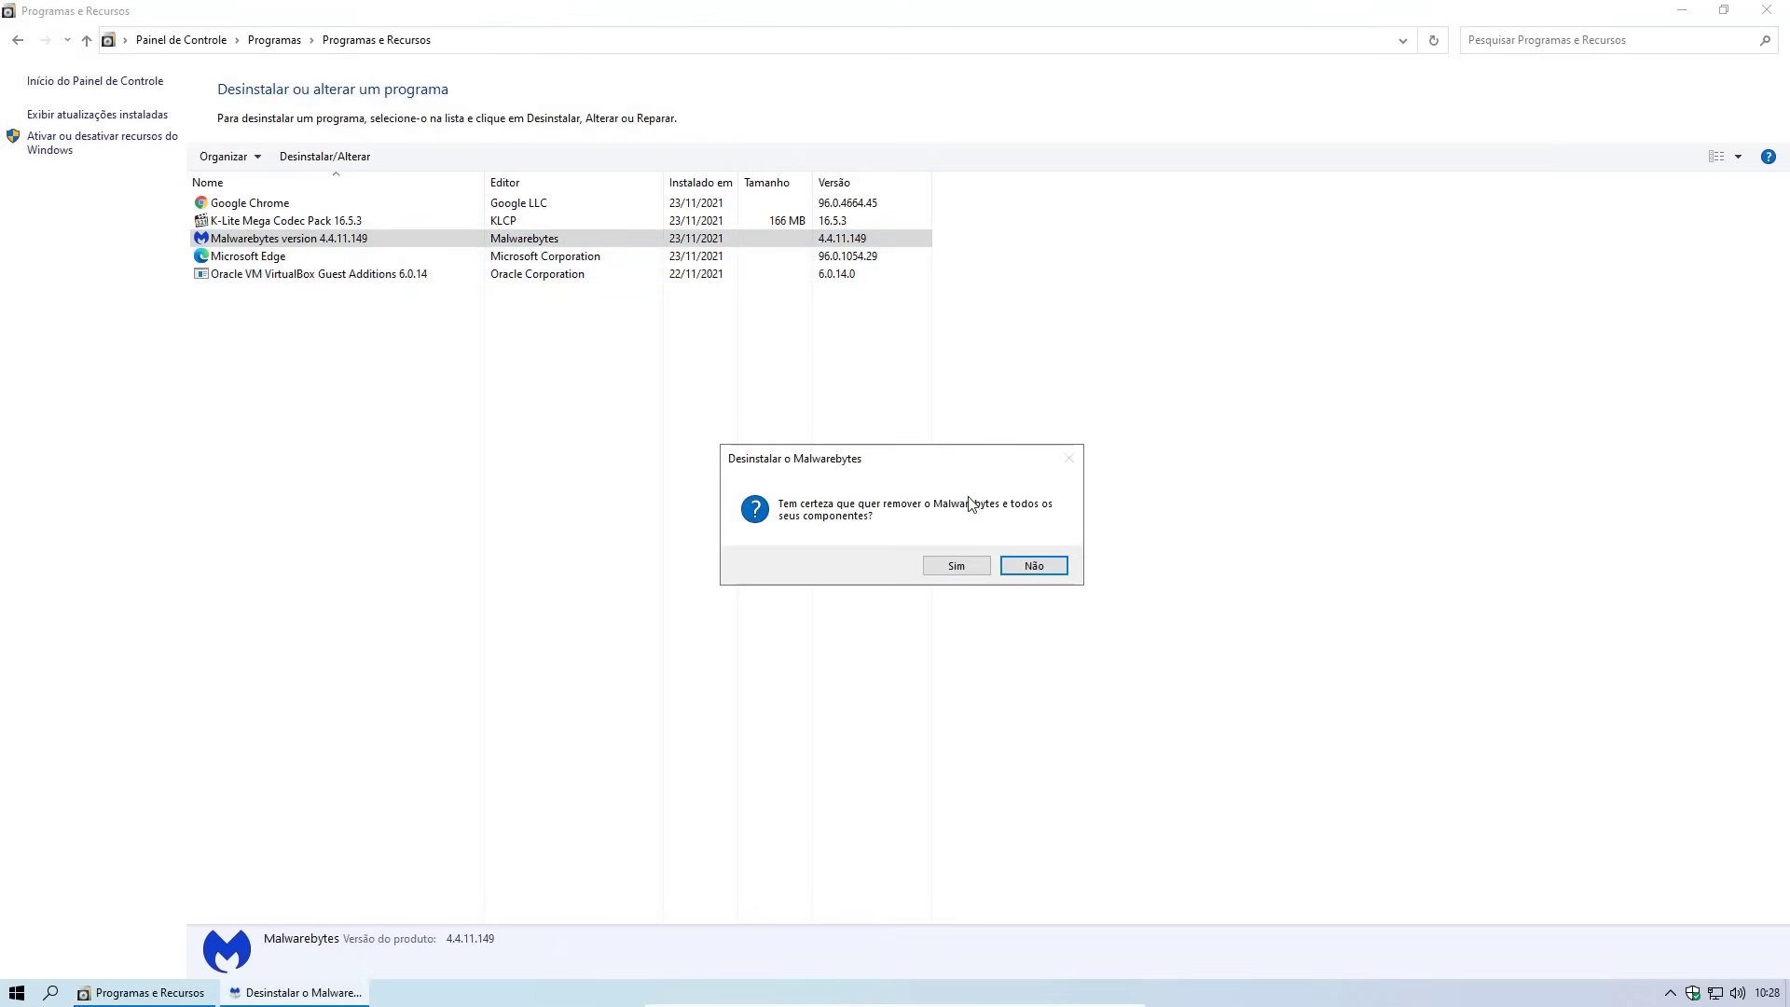
{"action": "left_click", "coordinate": [957, 564]}
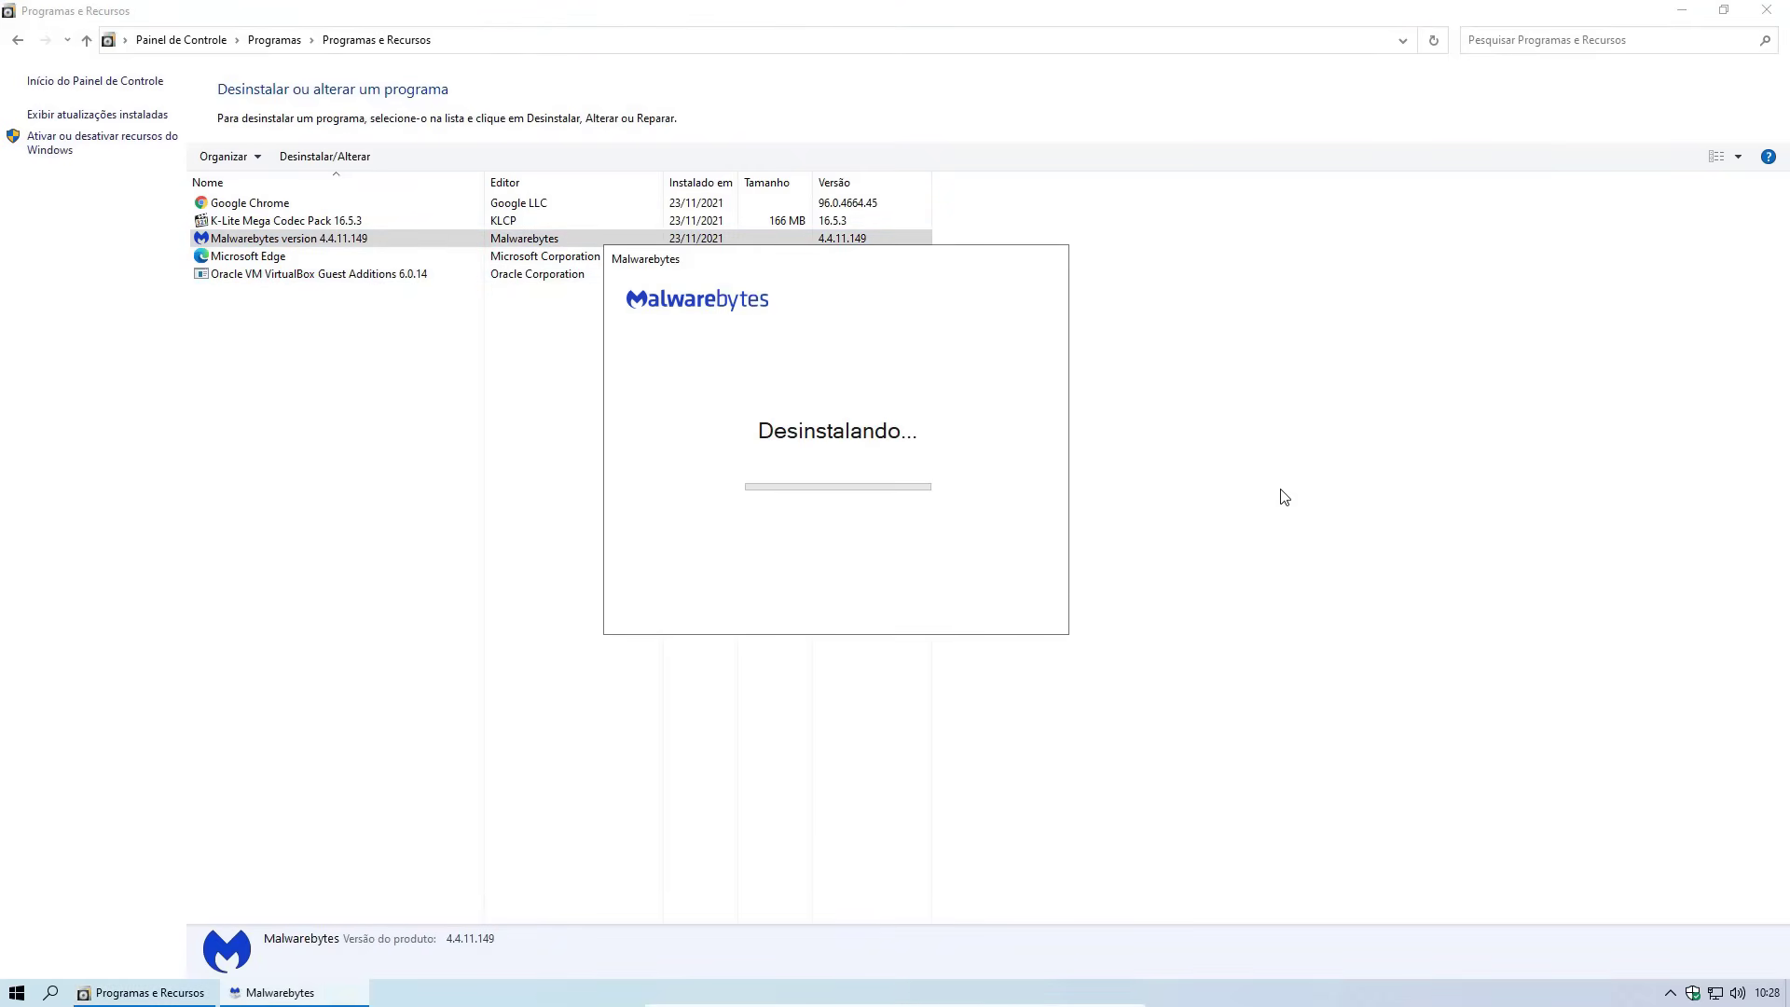